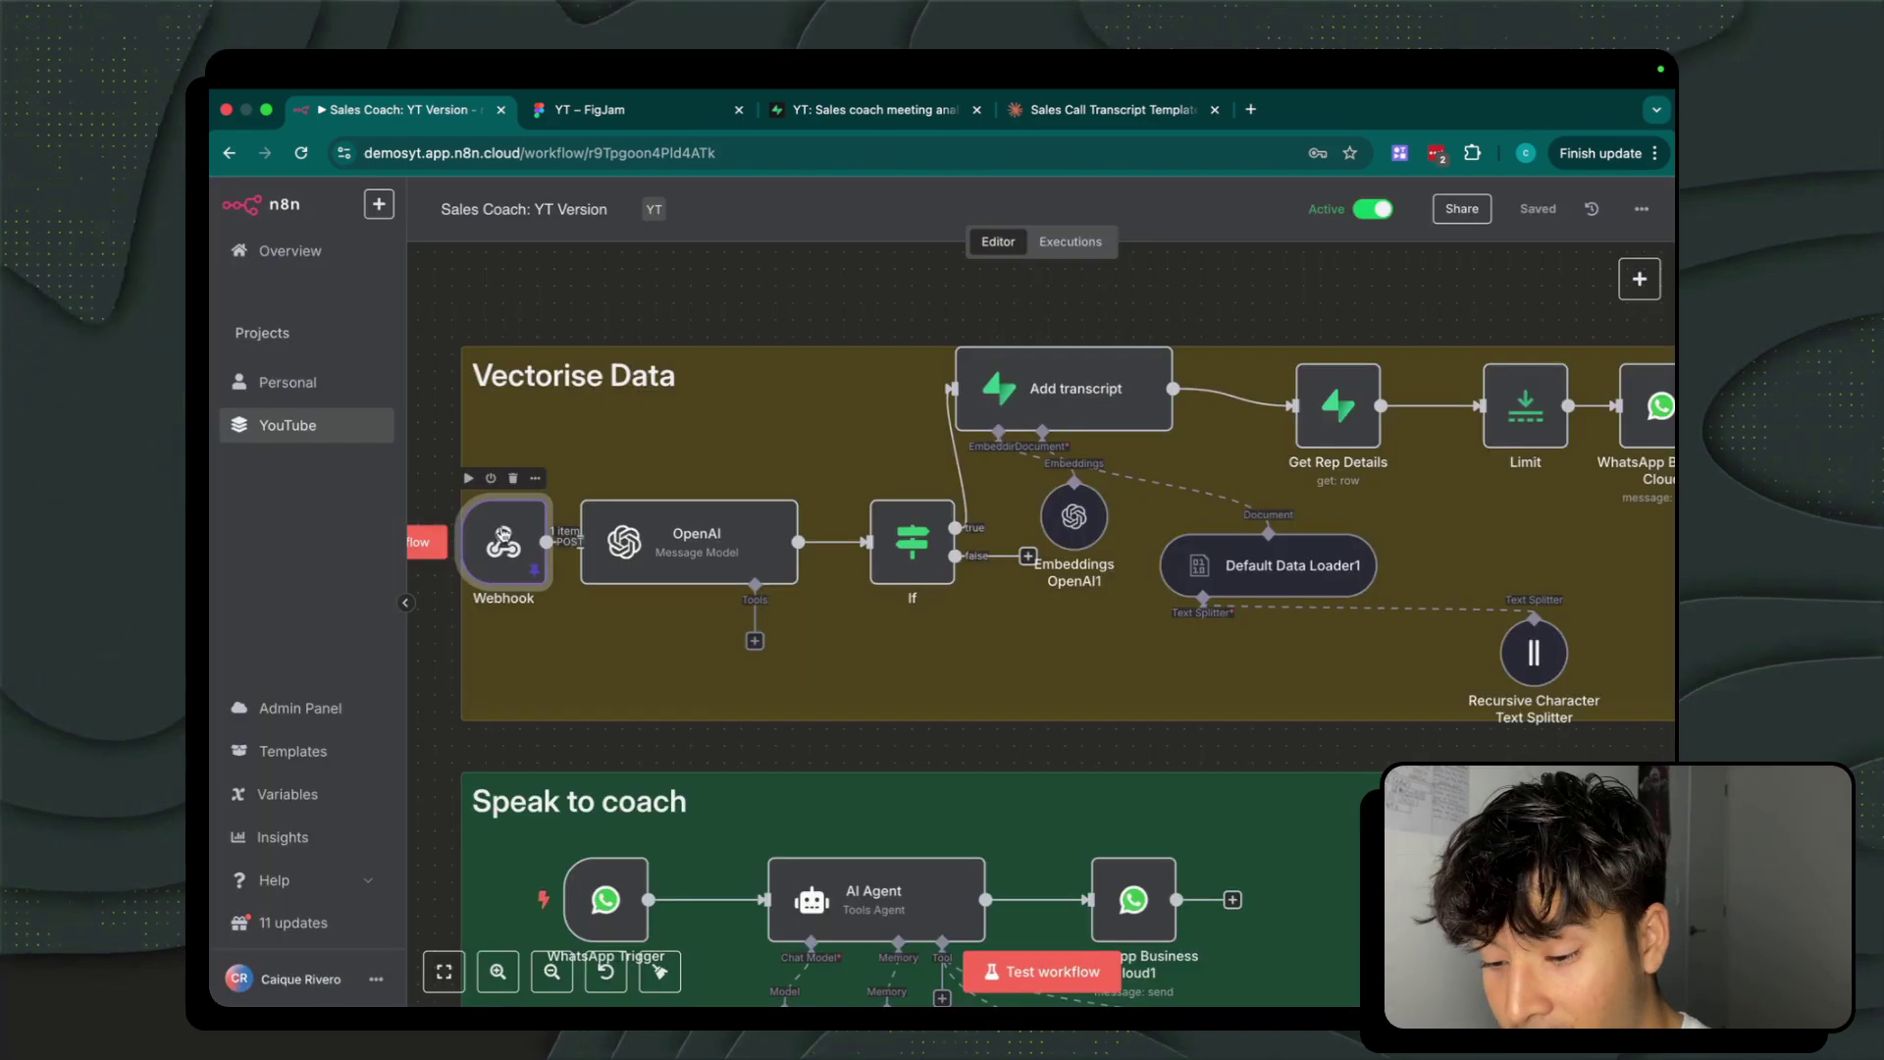
Run the workflow from the Webhook trigger, switch to WhatsApp and check the notification about the analysed call.
left_click(456, 543)
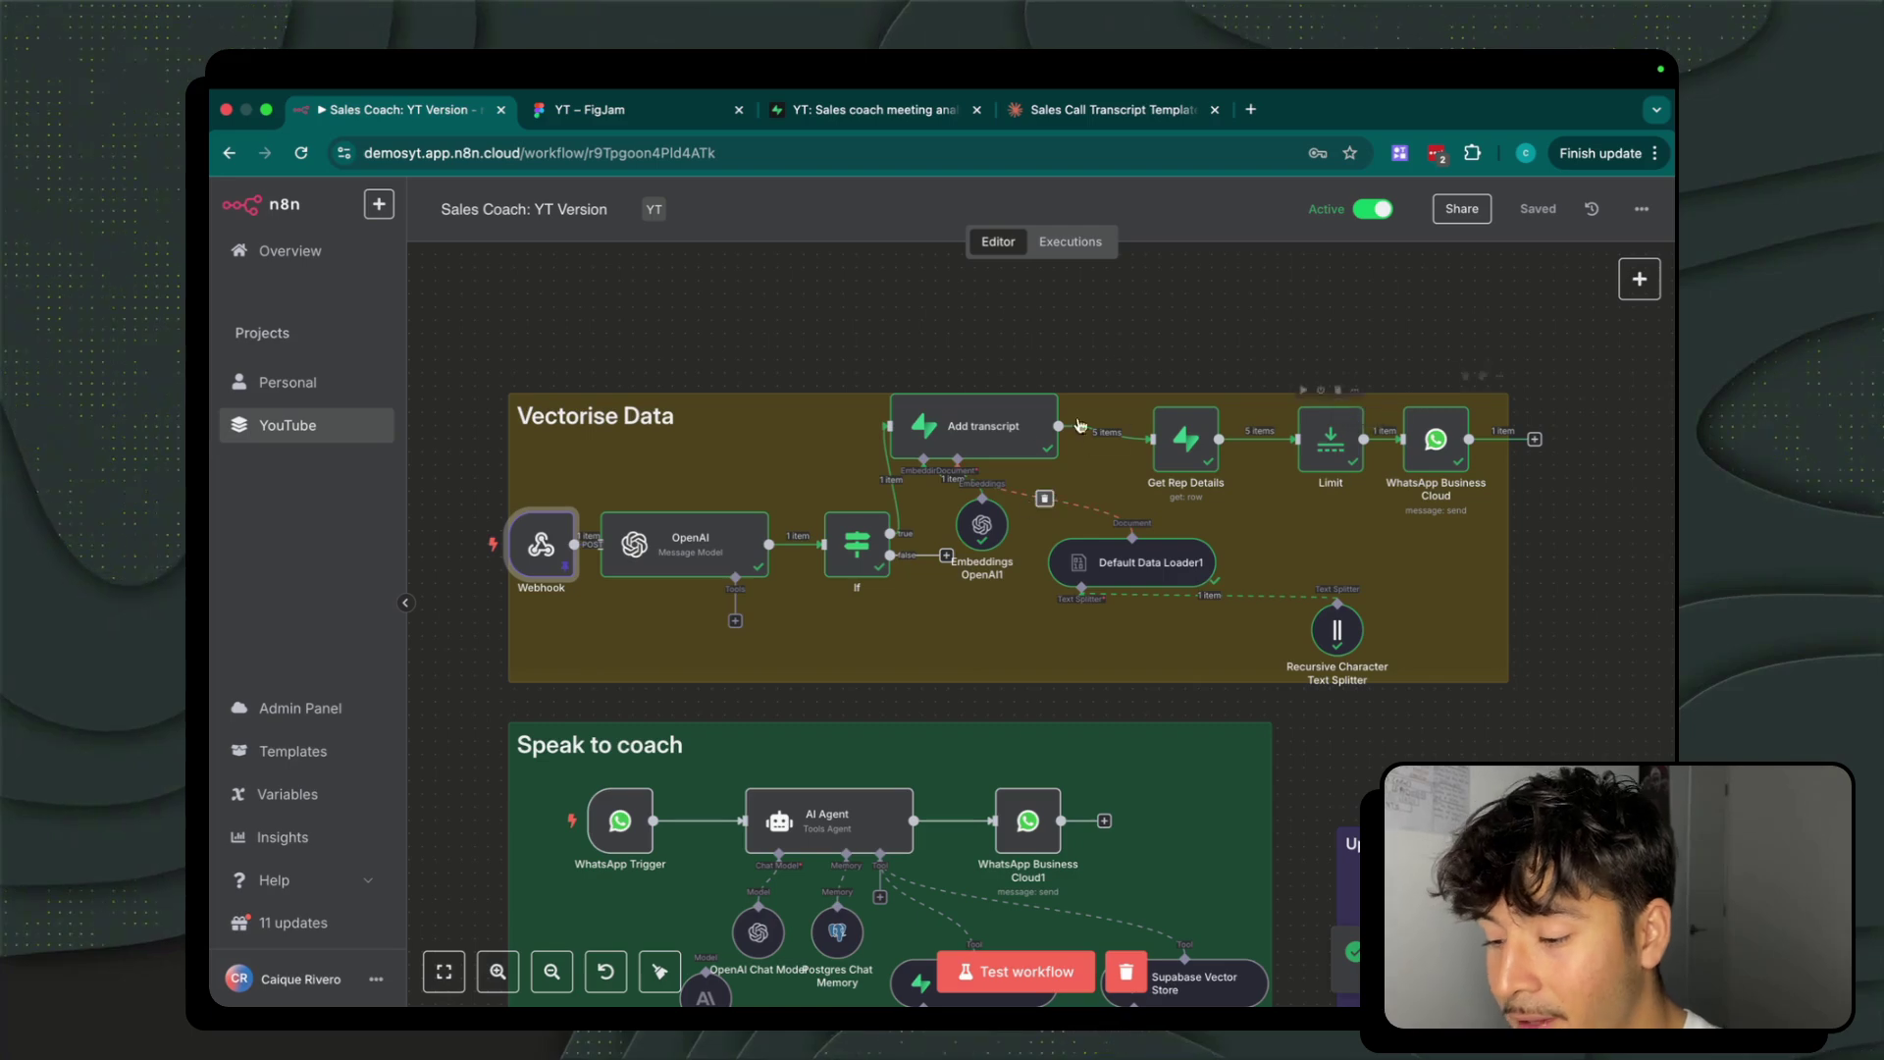
key("ctrl+Left")
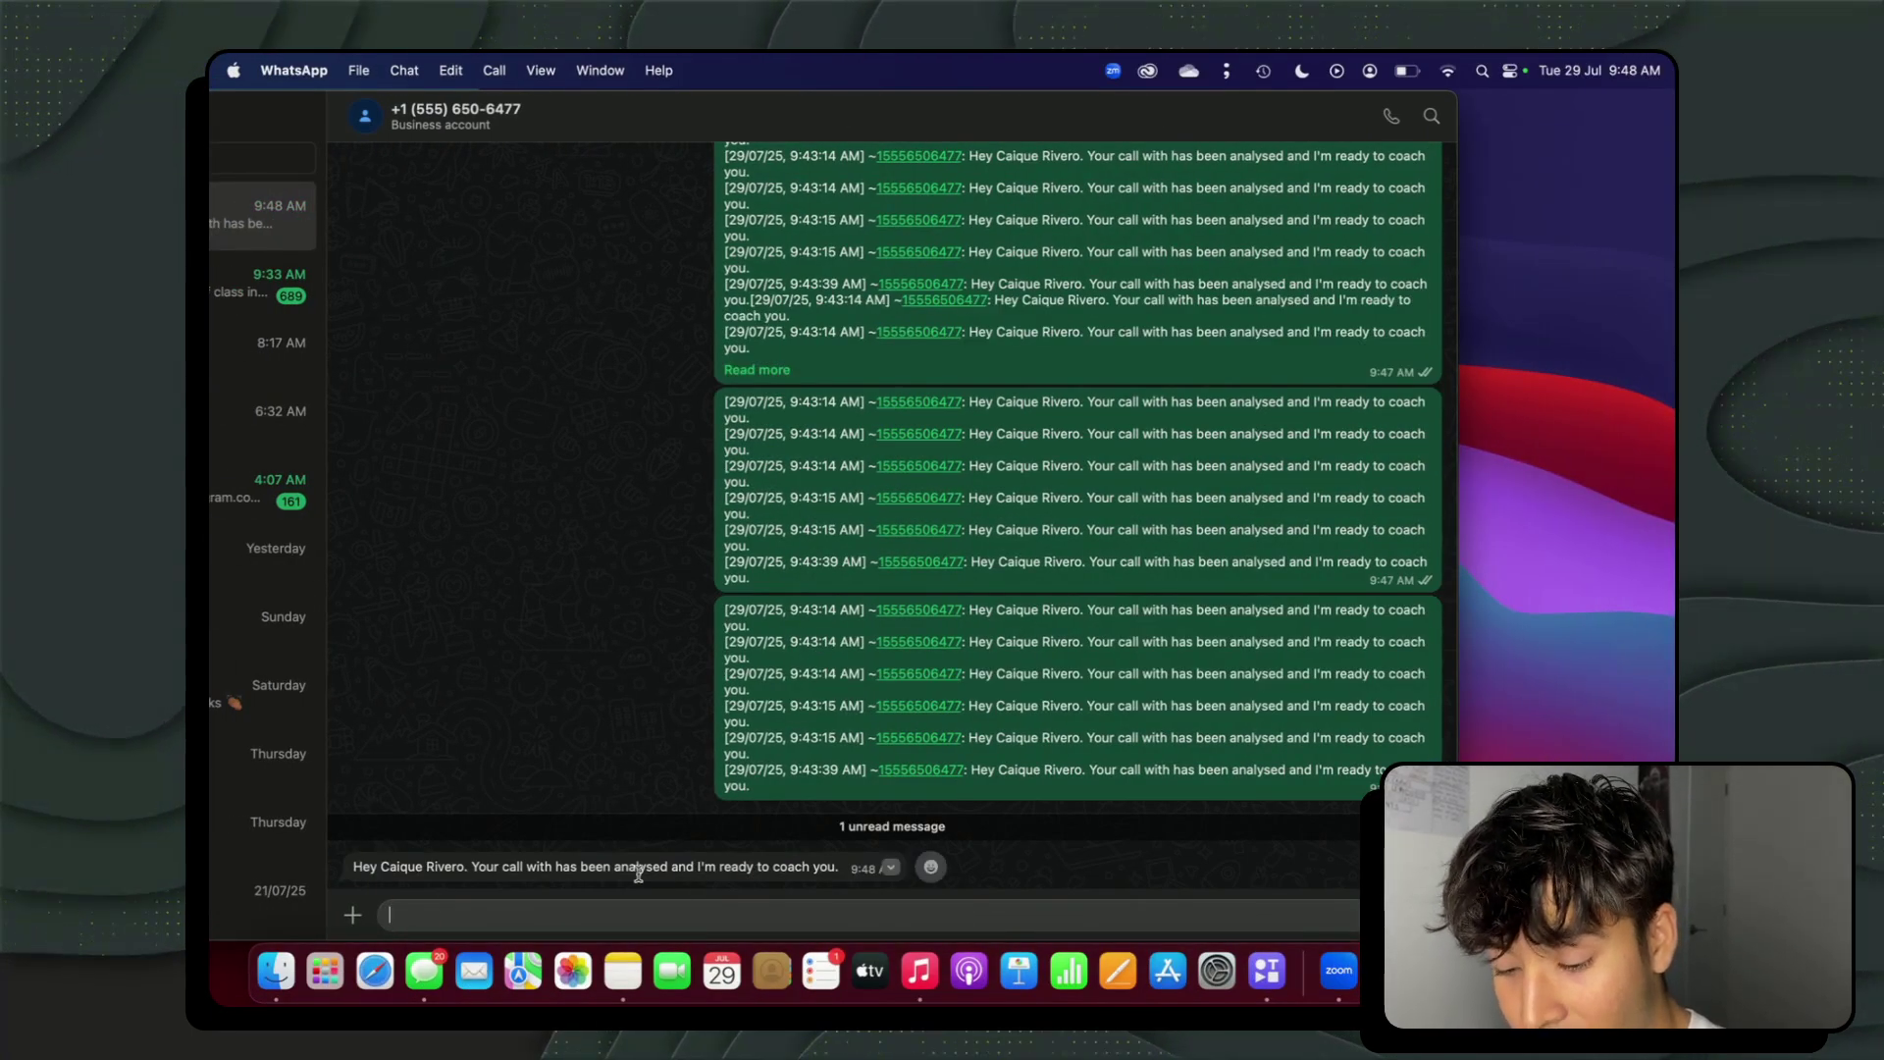
left_click_drag(753, 856, 353, 867)
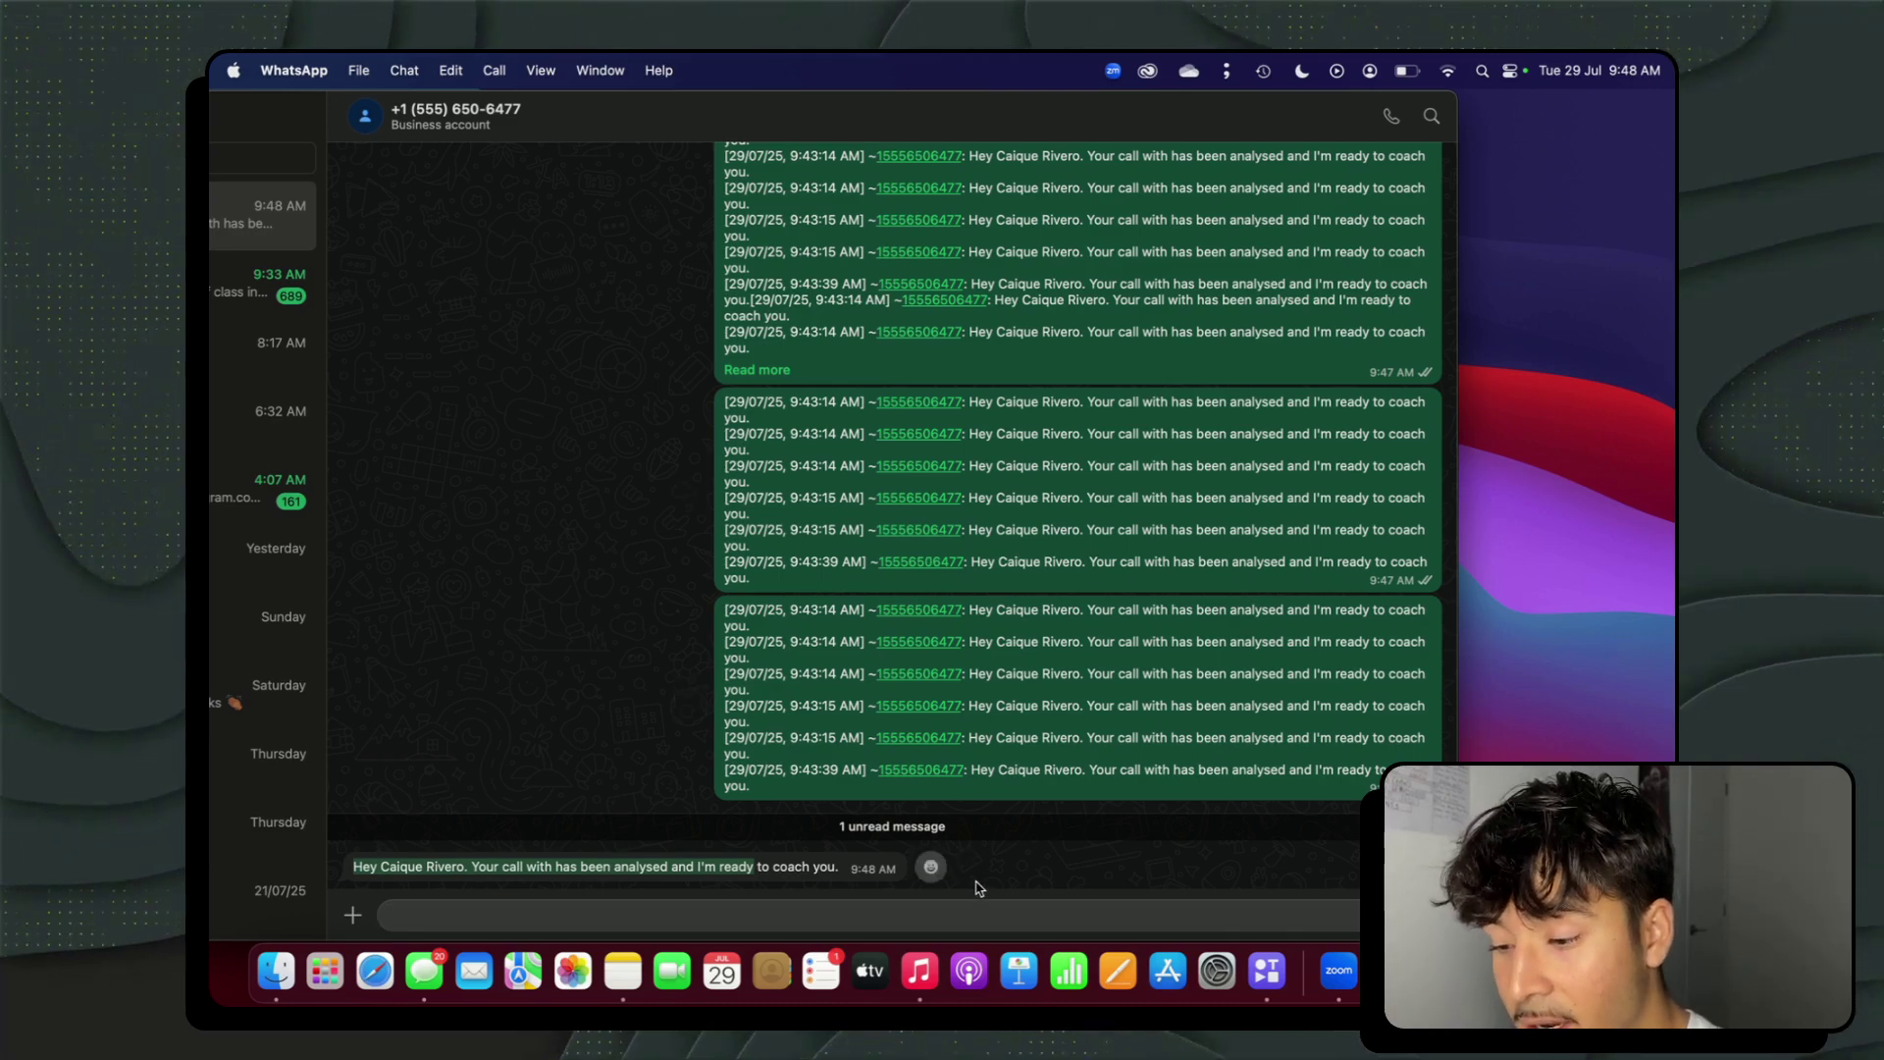
Return to the n8n workflow and open the Webhook node to examine its pinned transcript and summary.
key("ctrl+Right")
double_click(543, 539)
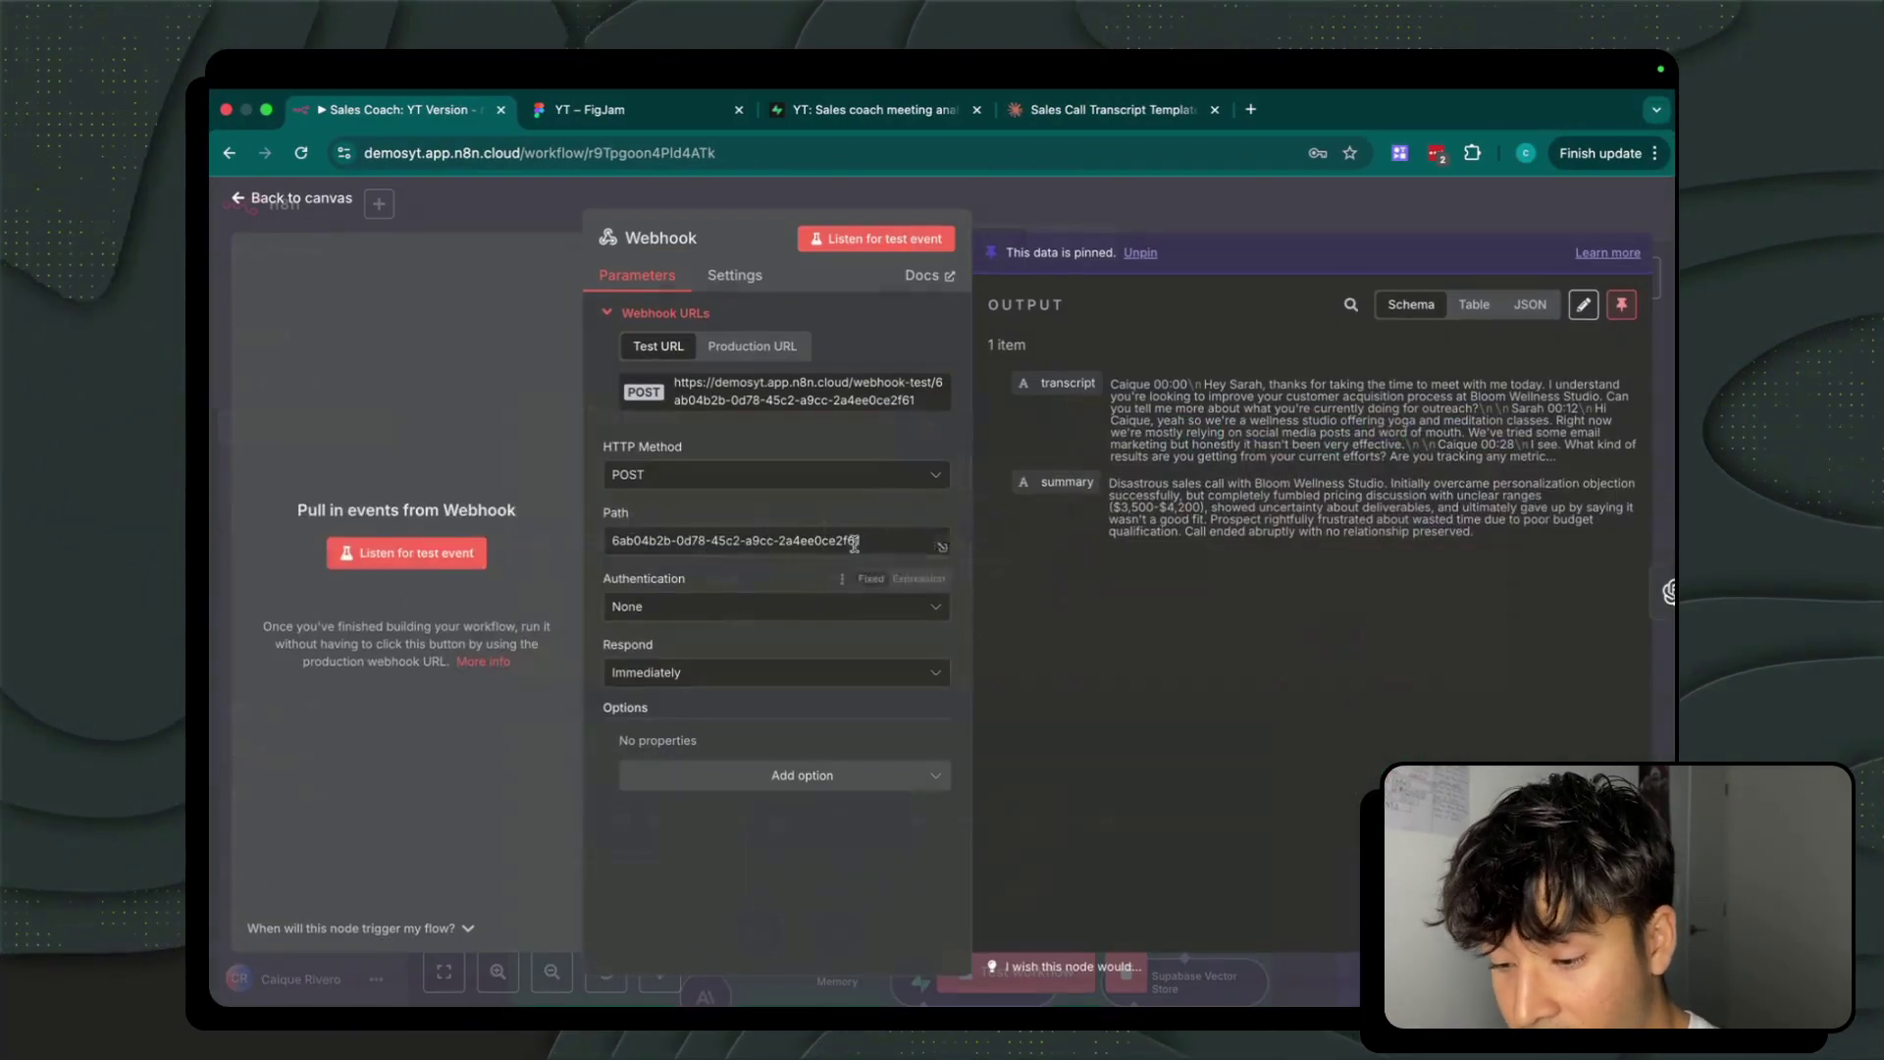
left_click_drag(1182, 384, 1374, 410)
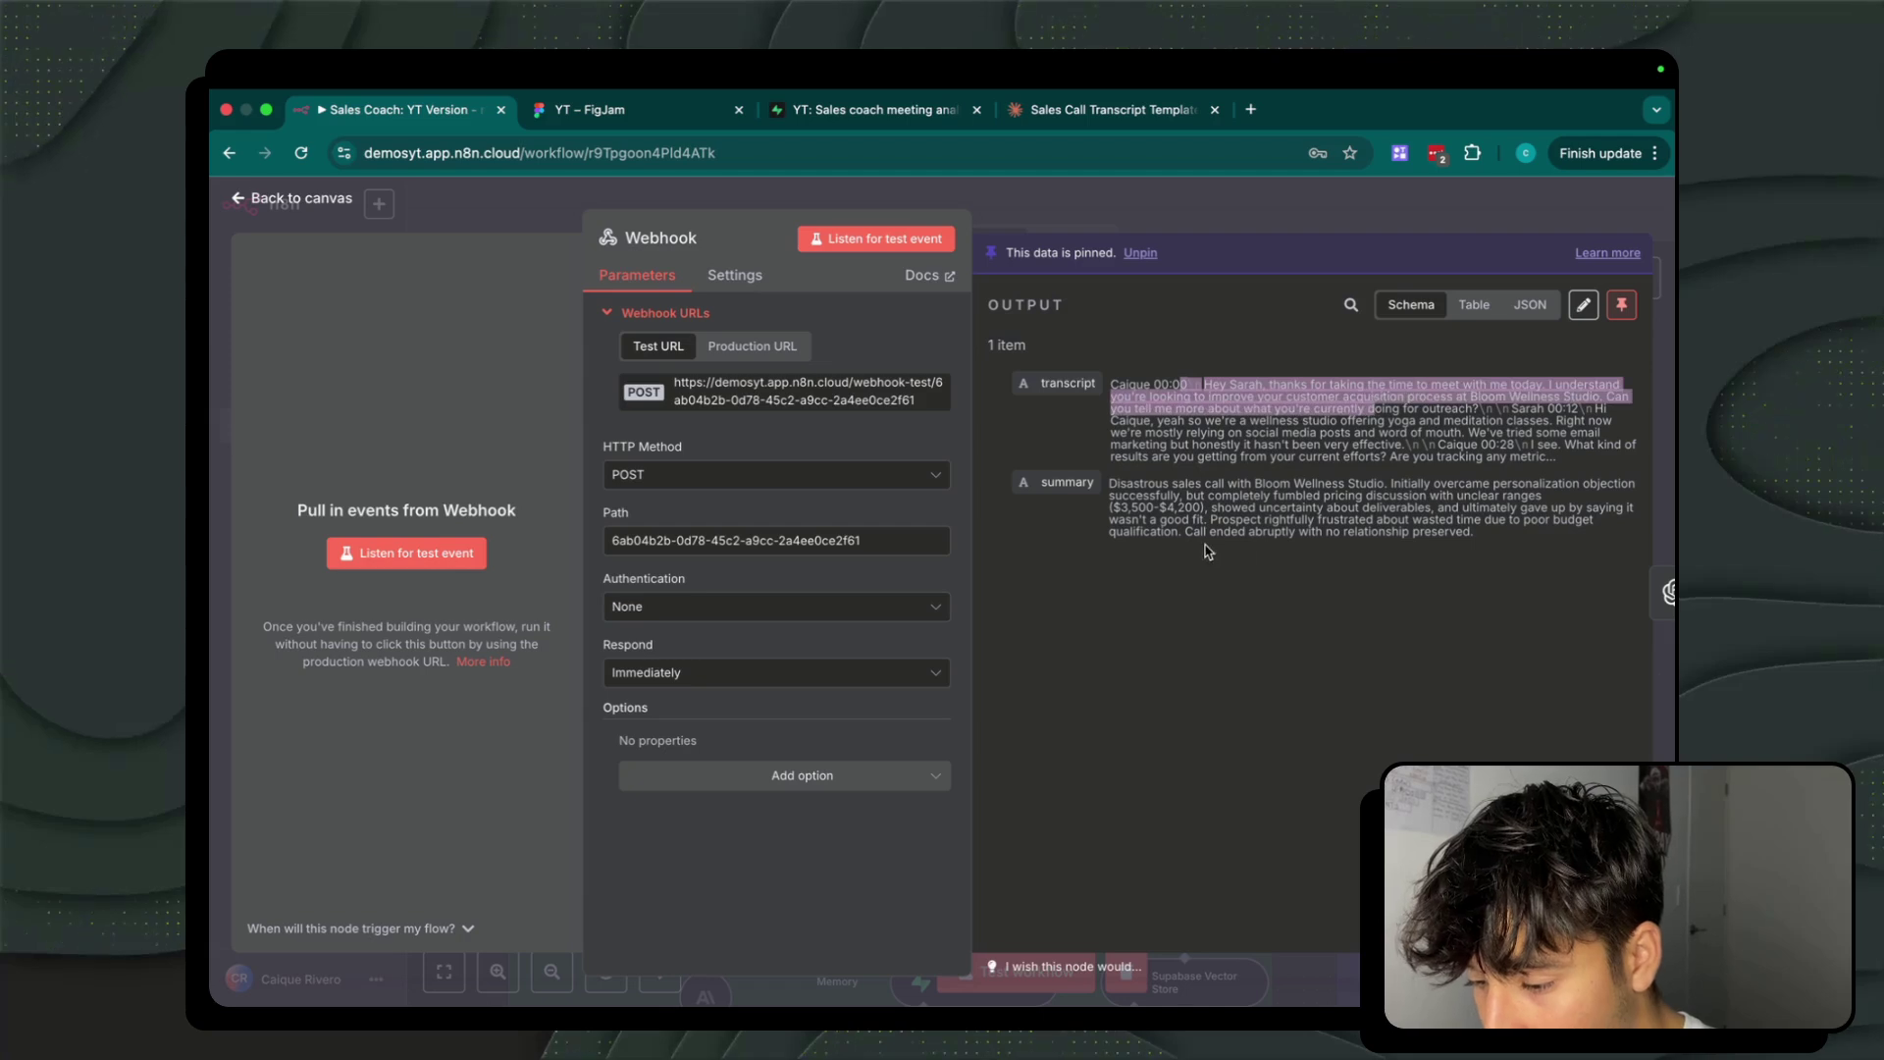
left_click(1183, 490)
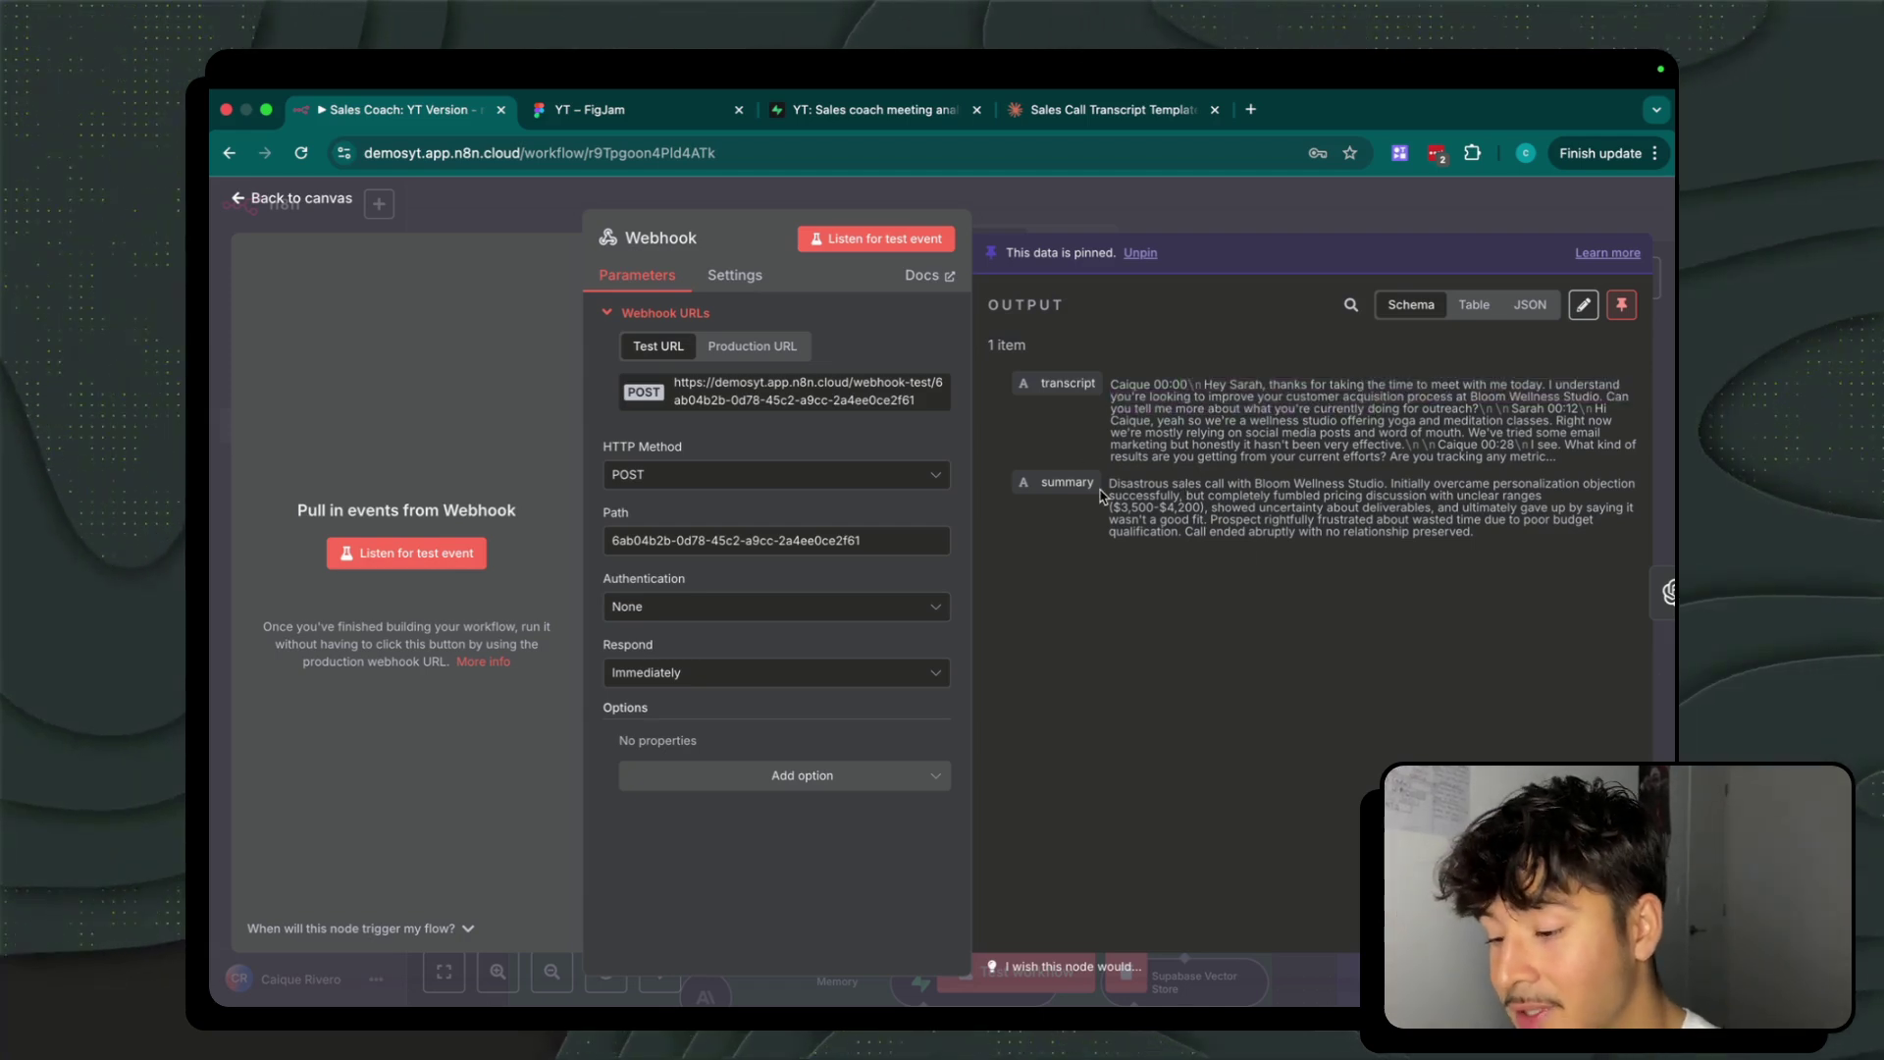
left_click_drag(1103, 488, 1398, 513)
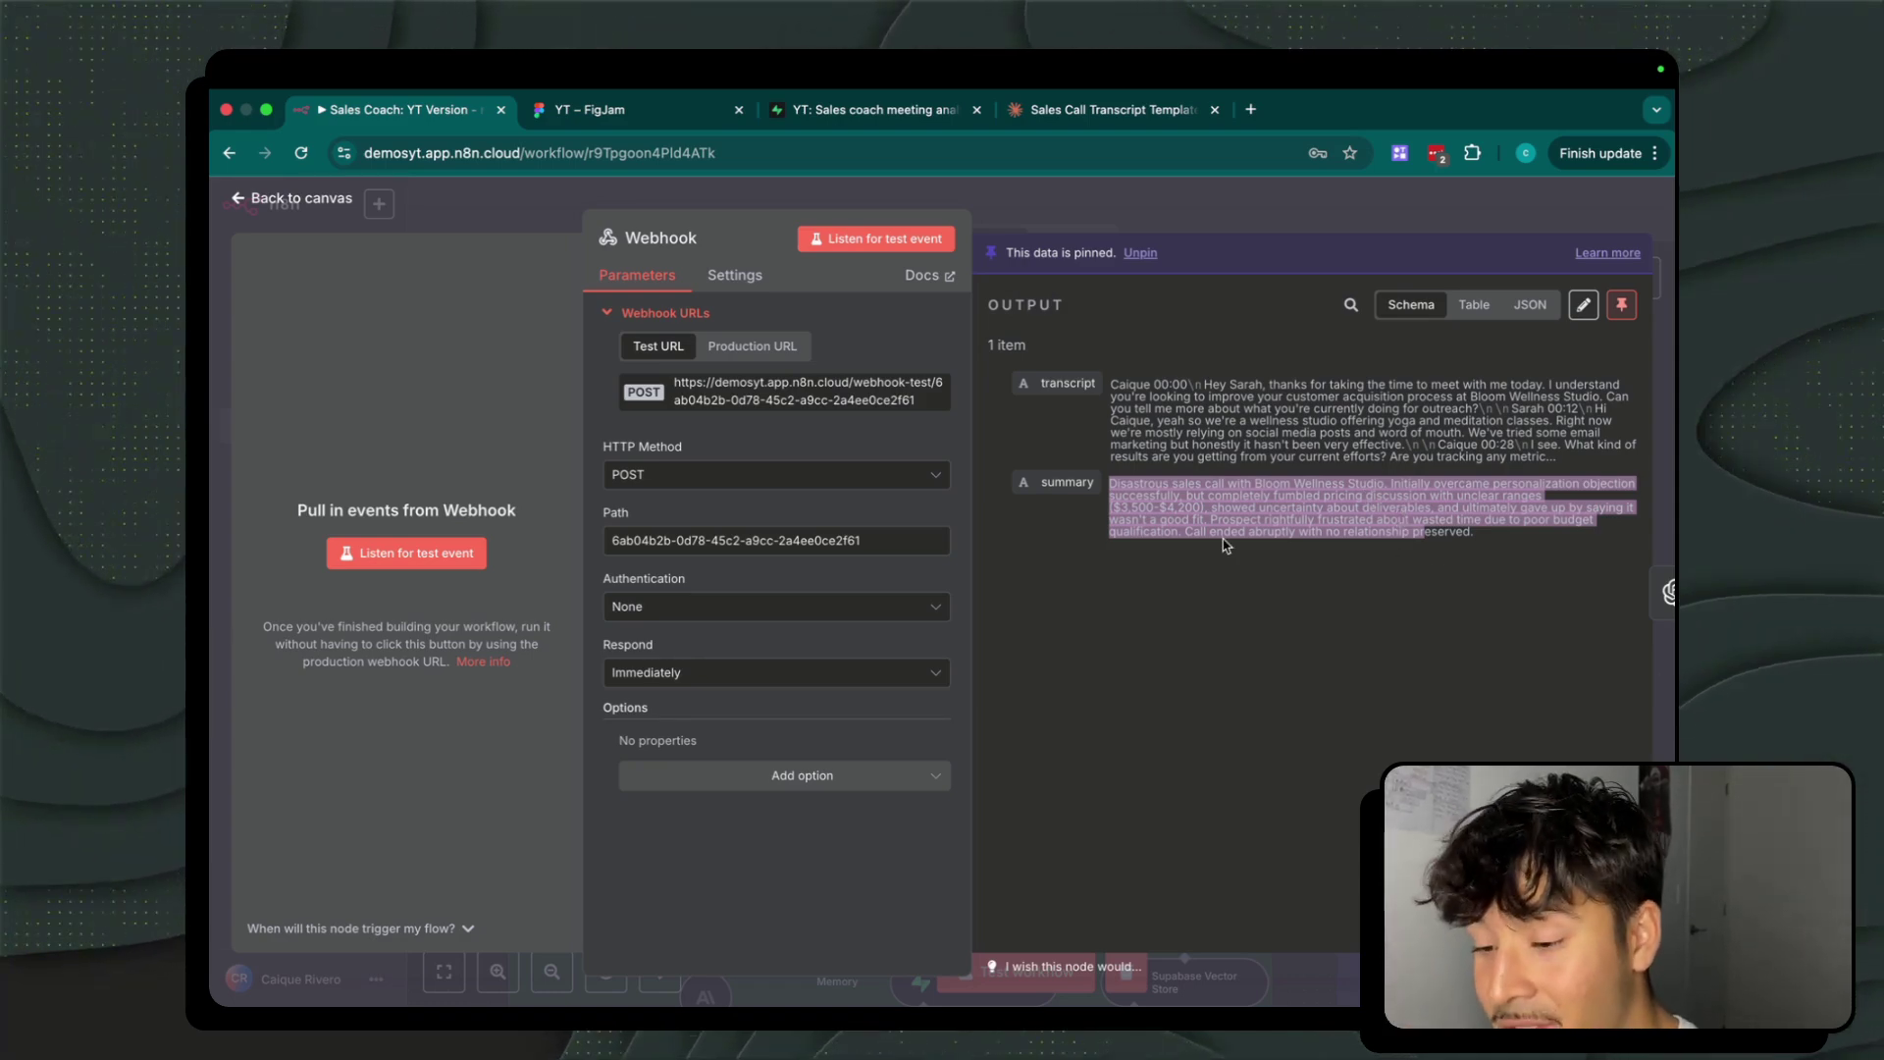
Switch to the WhatsApp chat and send the coach a request to analyse the call with the prospect, giving the prospect's first name.
key("ctrl+Left")
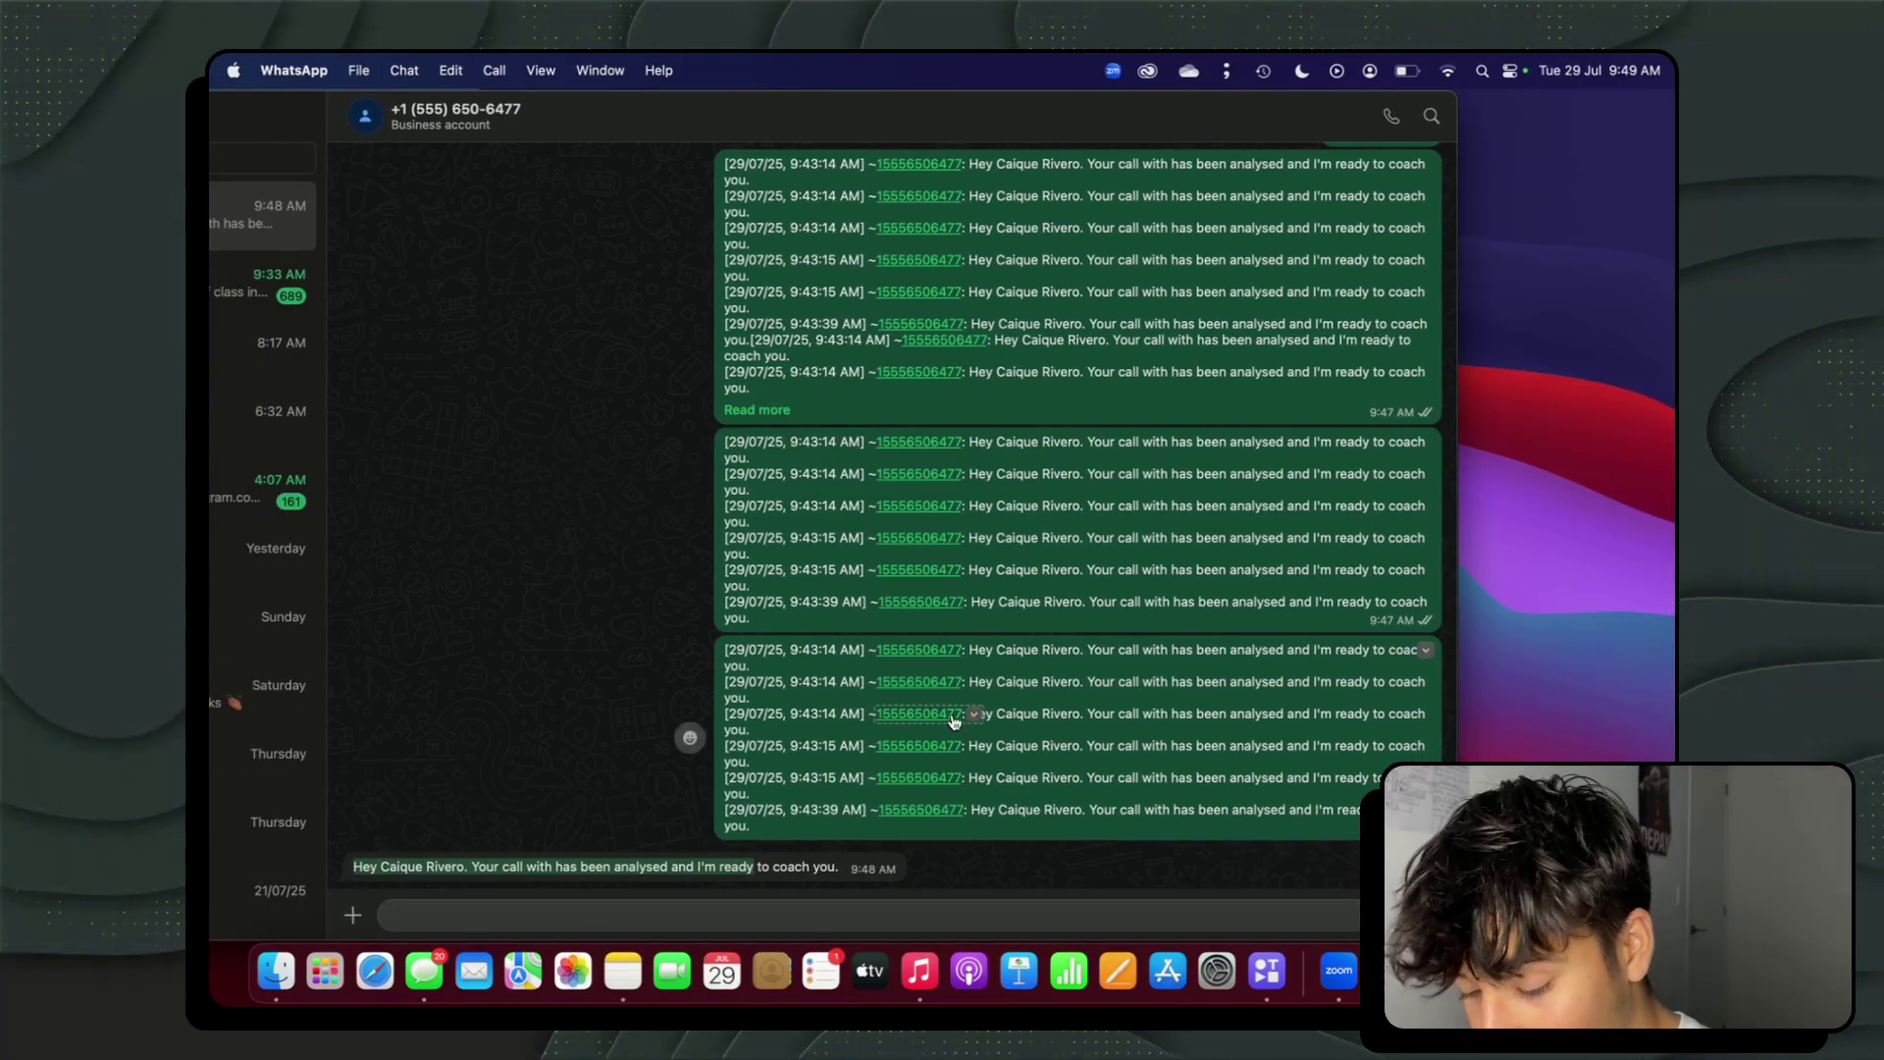
type("Analyse my c")
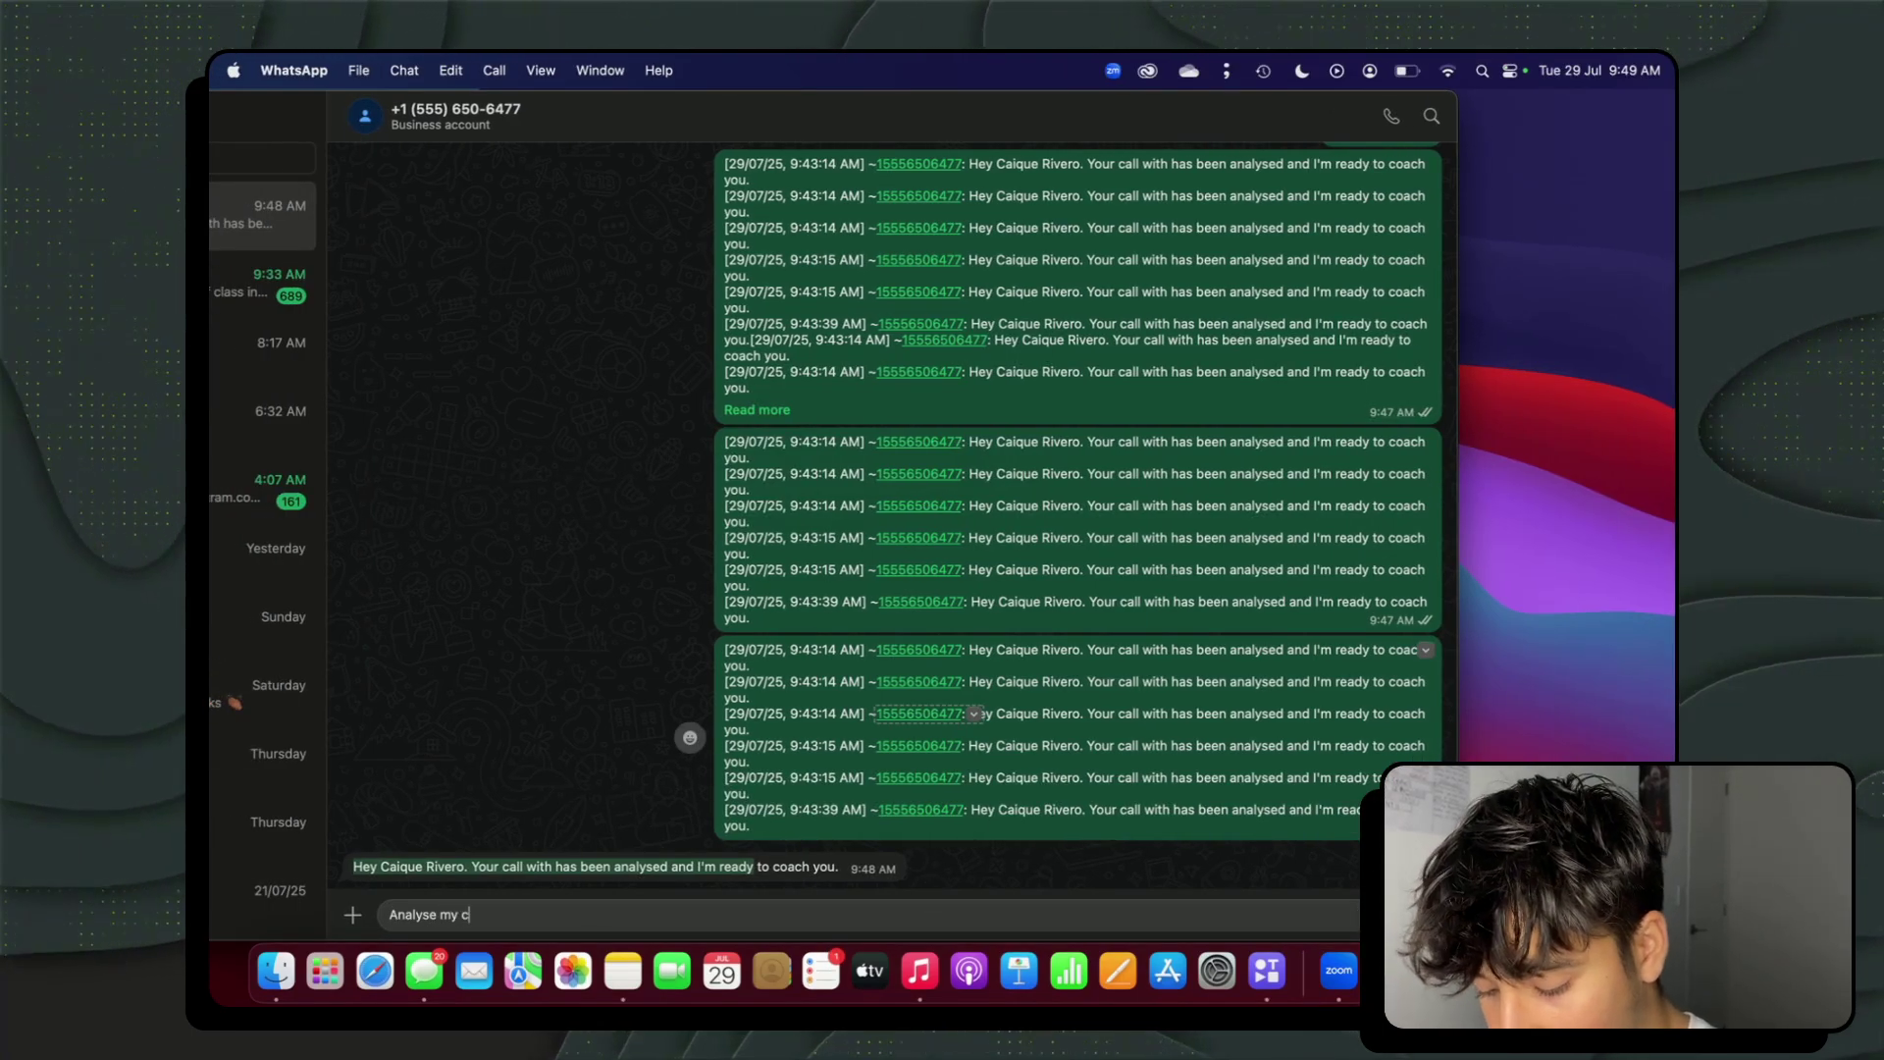
type("all with Sara")
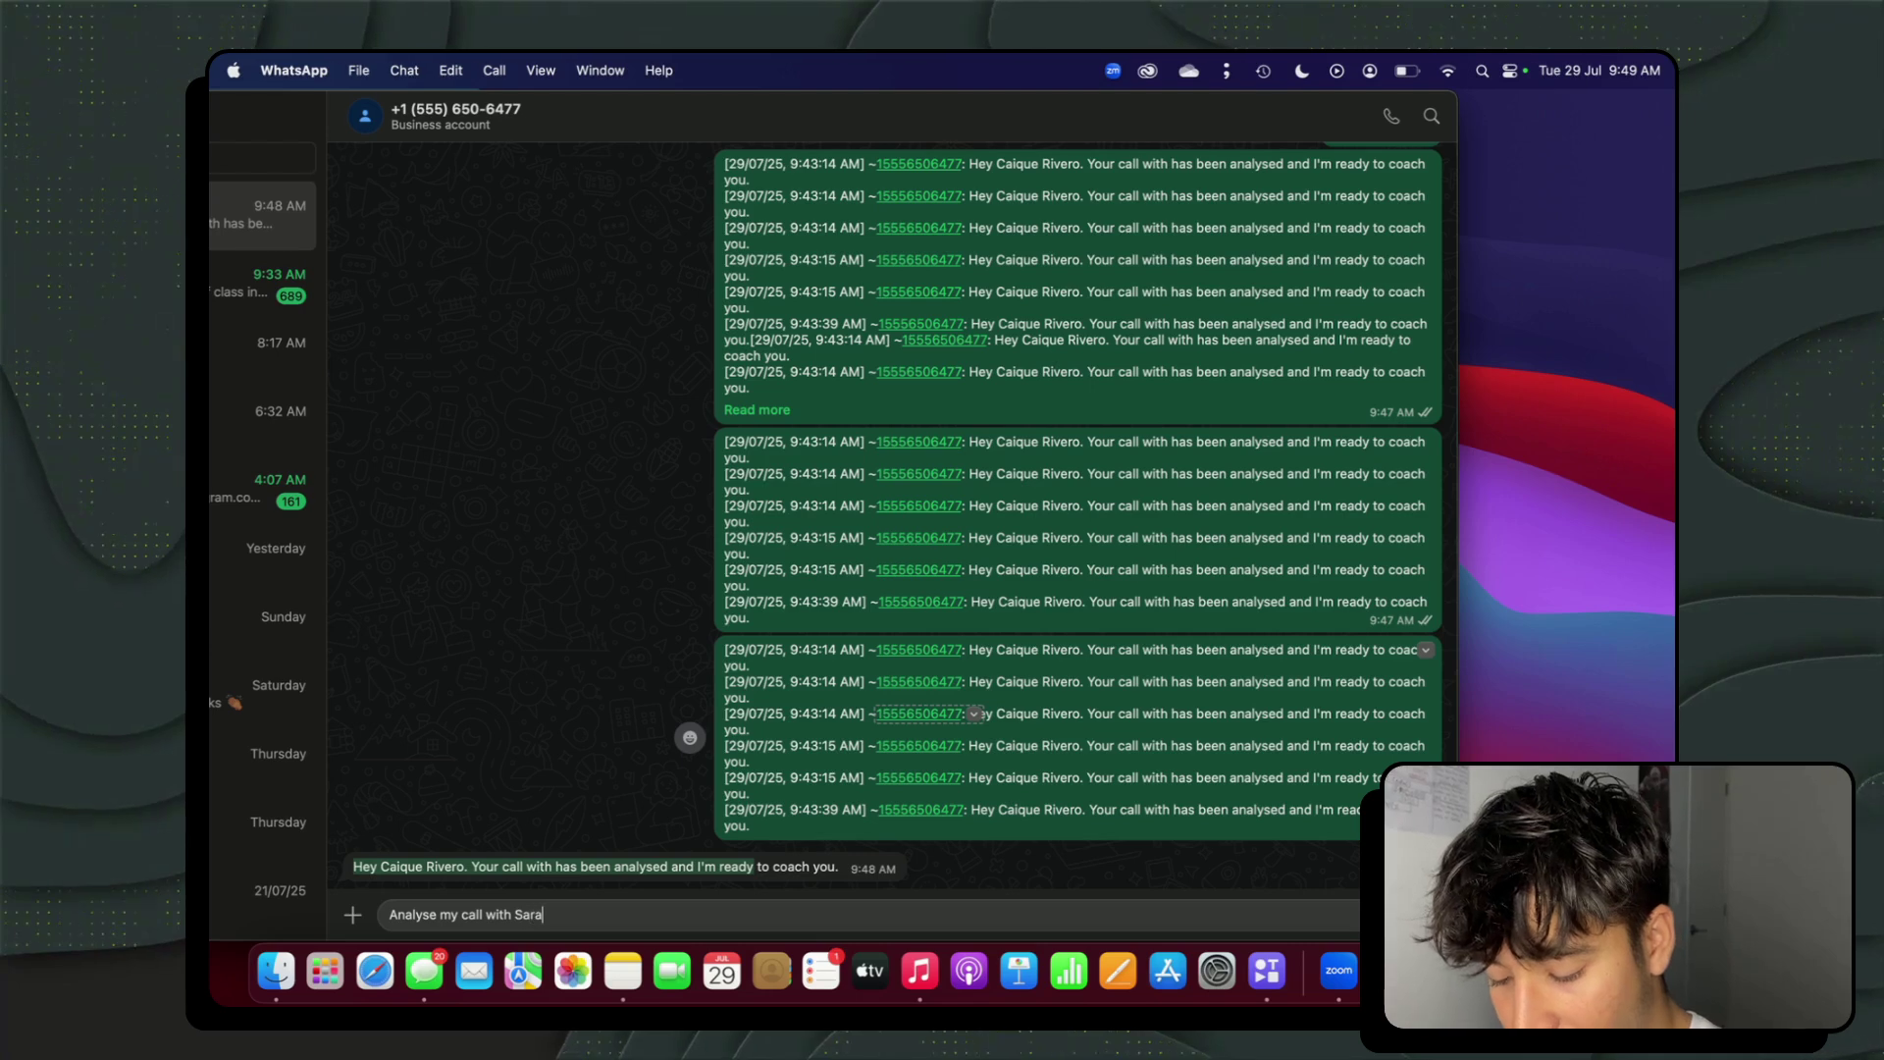
type("h")
key("Return")
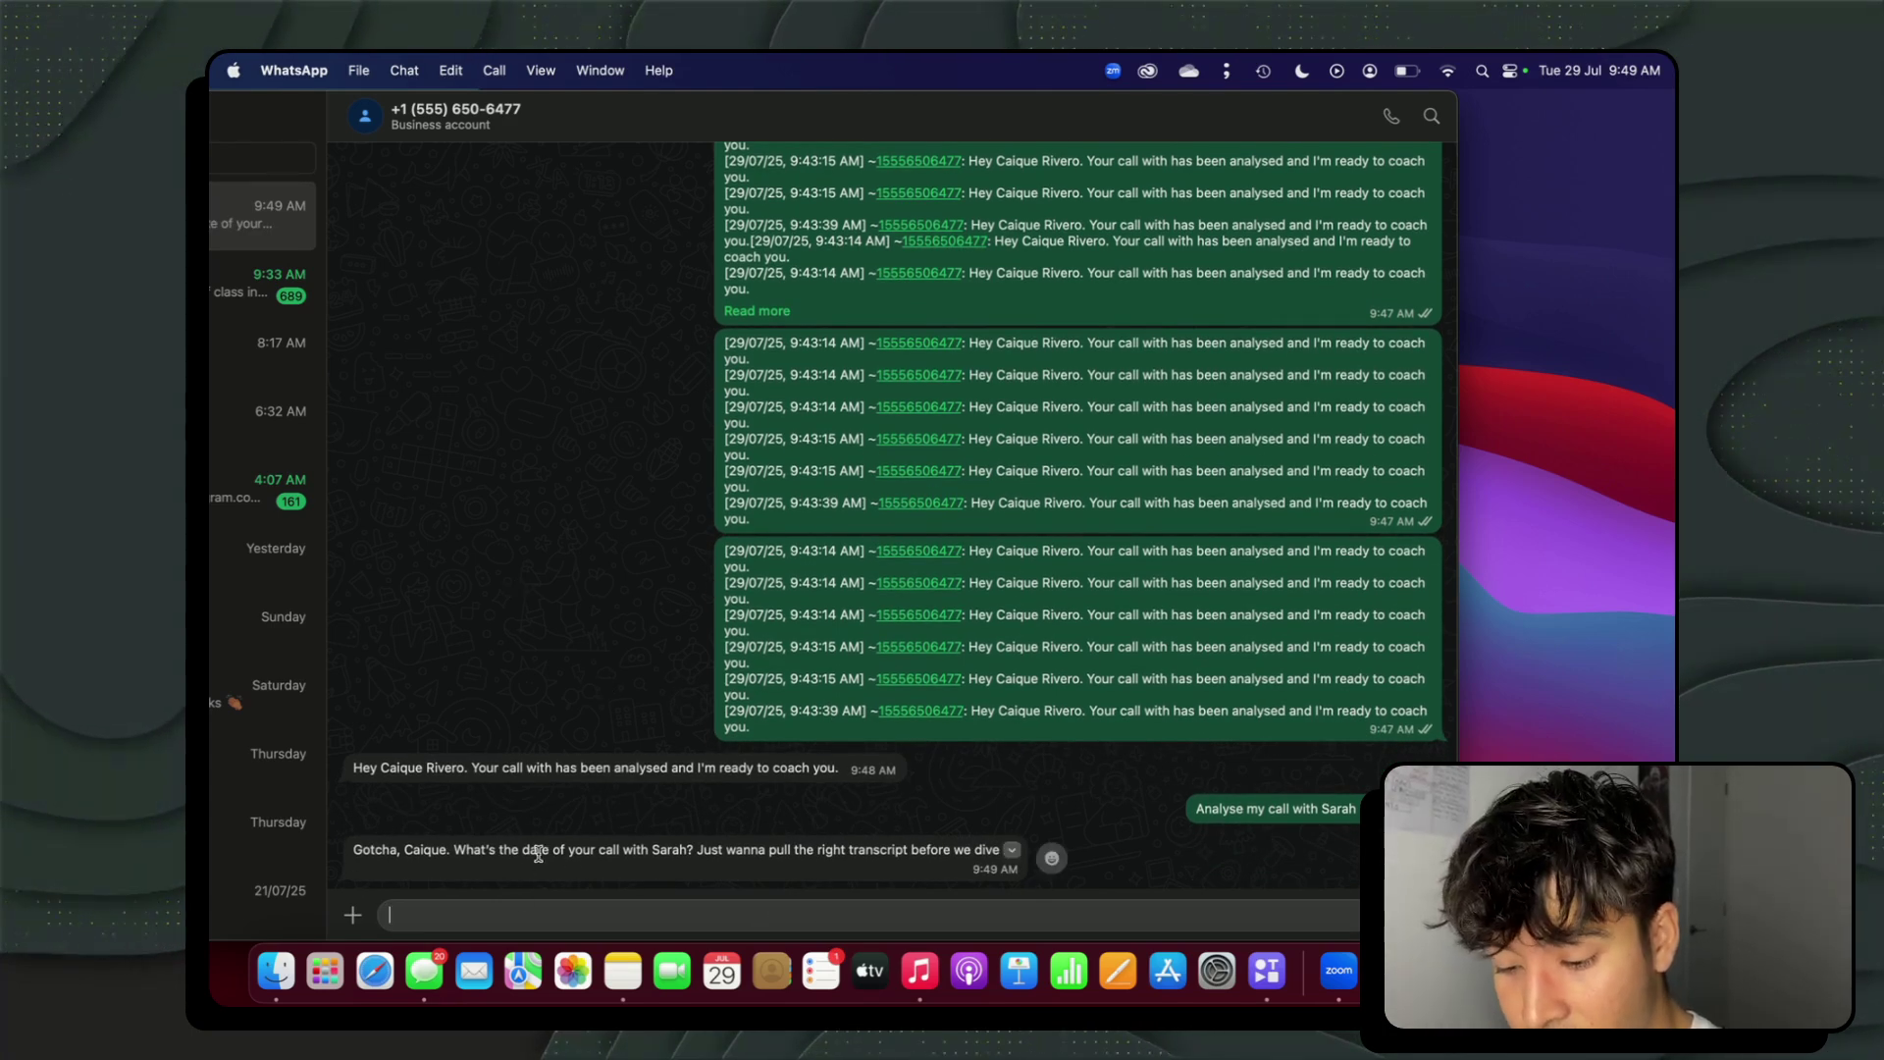
Answer the coach's question about the call date with "Today".
left_click_drag(500, 846, 840, 845)
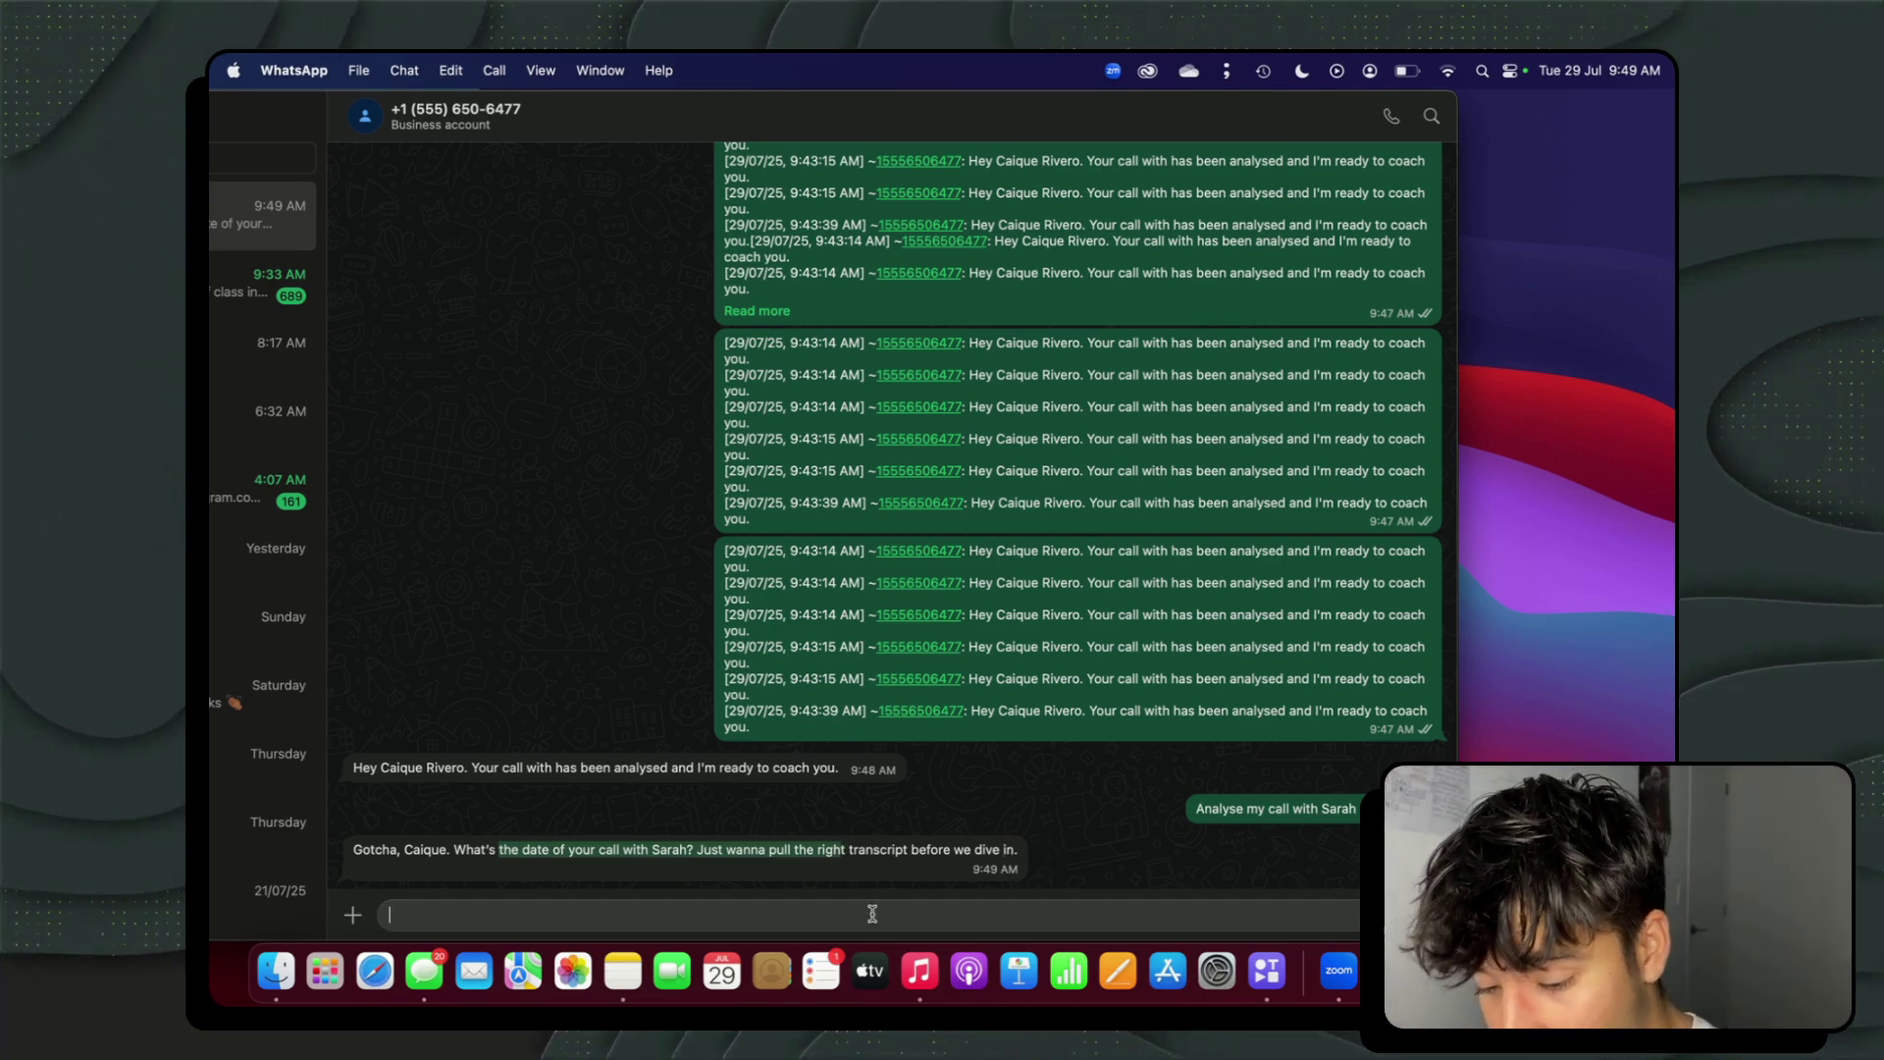
left_click(394, 915)
type("Today")
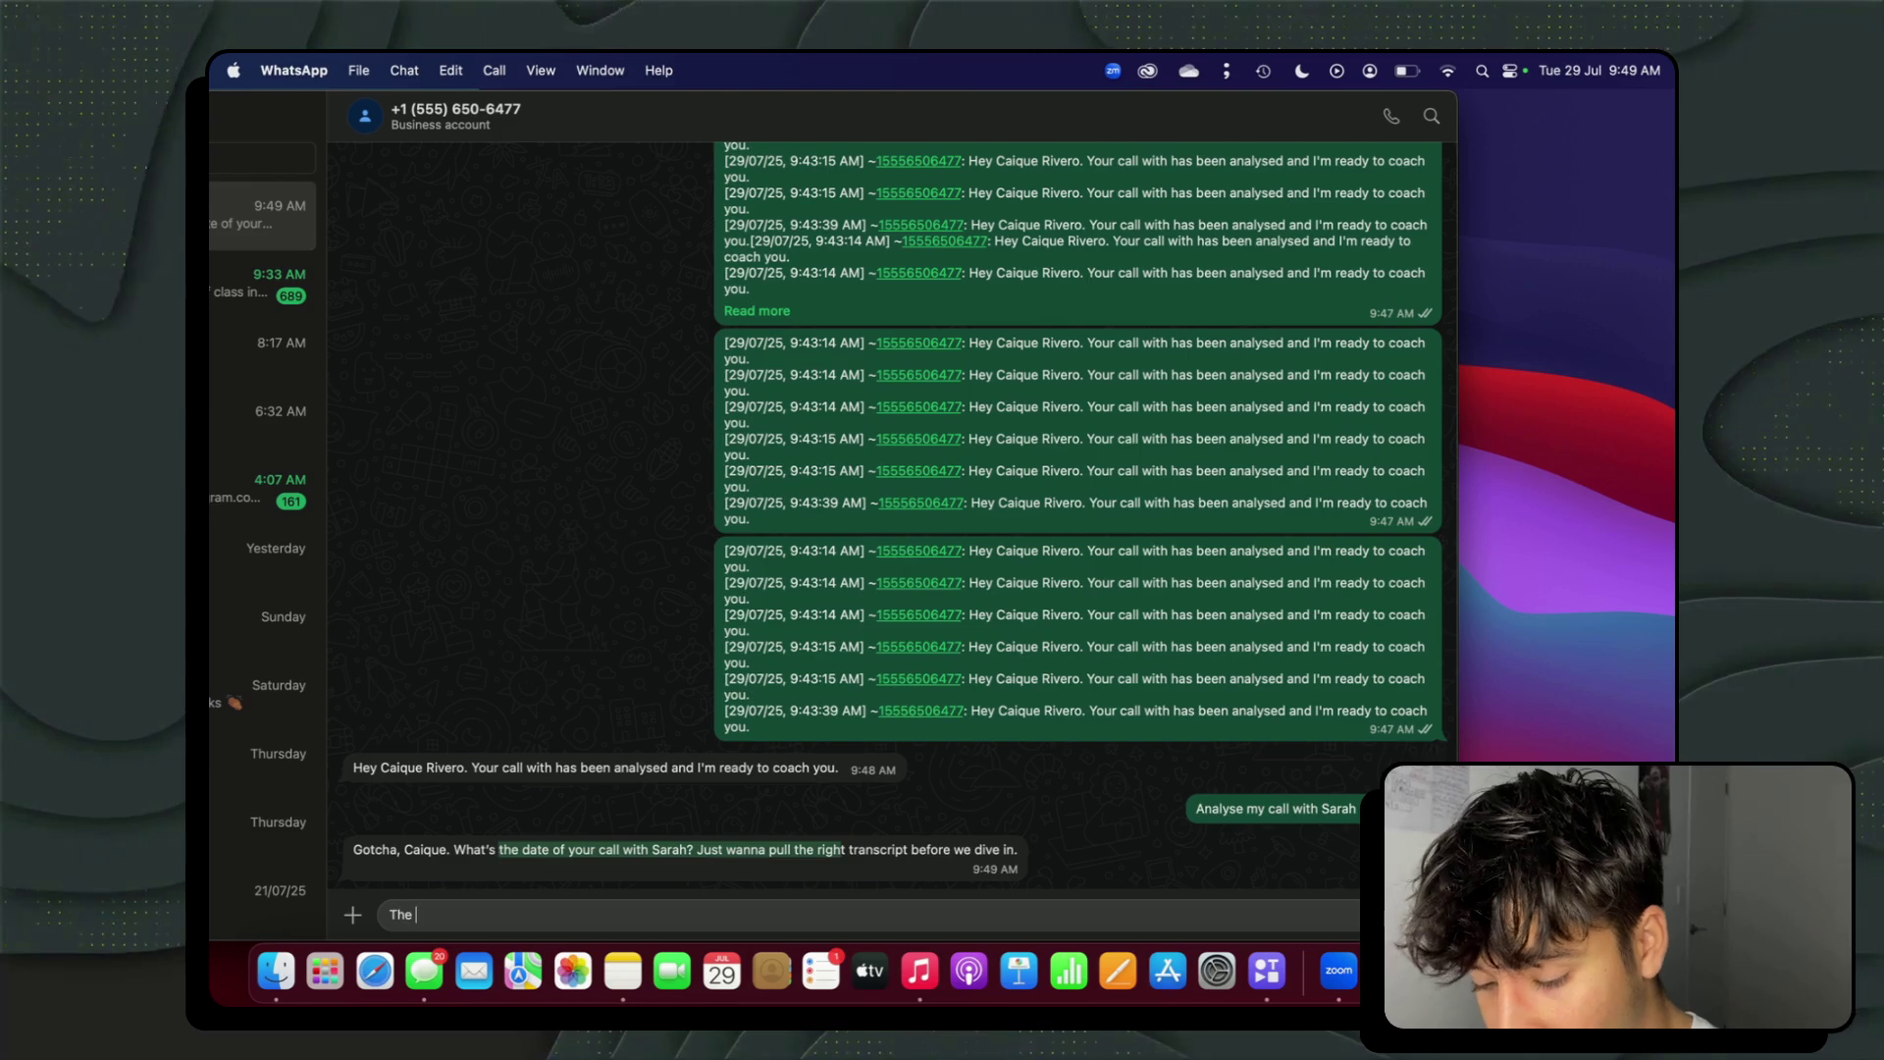
key("Return")
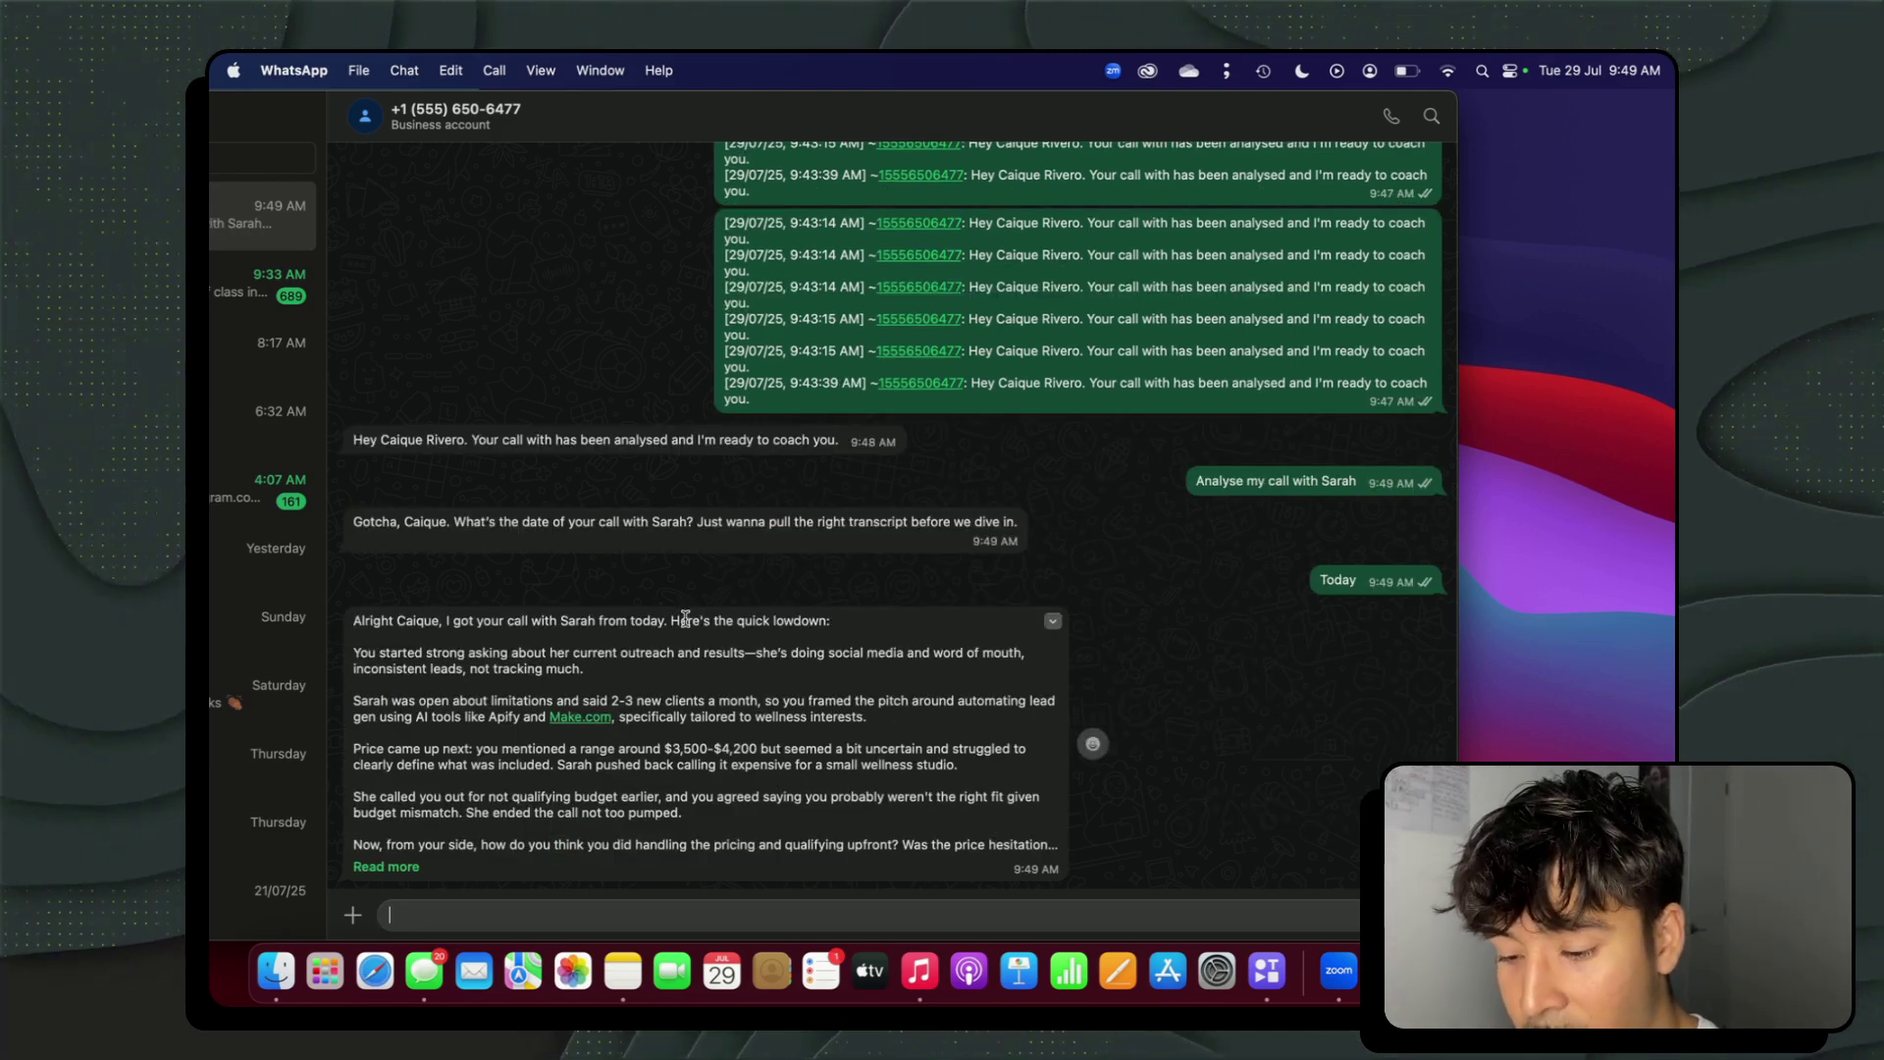
Expand the coach's full reply and read its call recap, including the pricing and budget feedback.
left_click(385, 865)
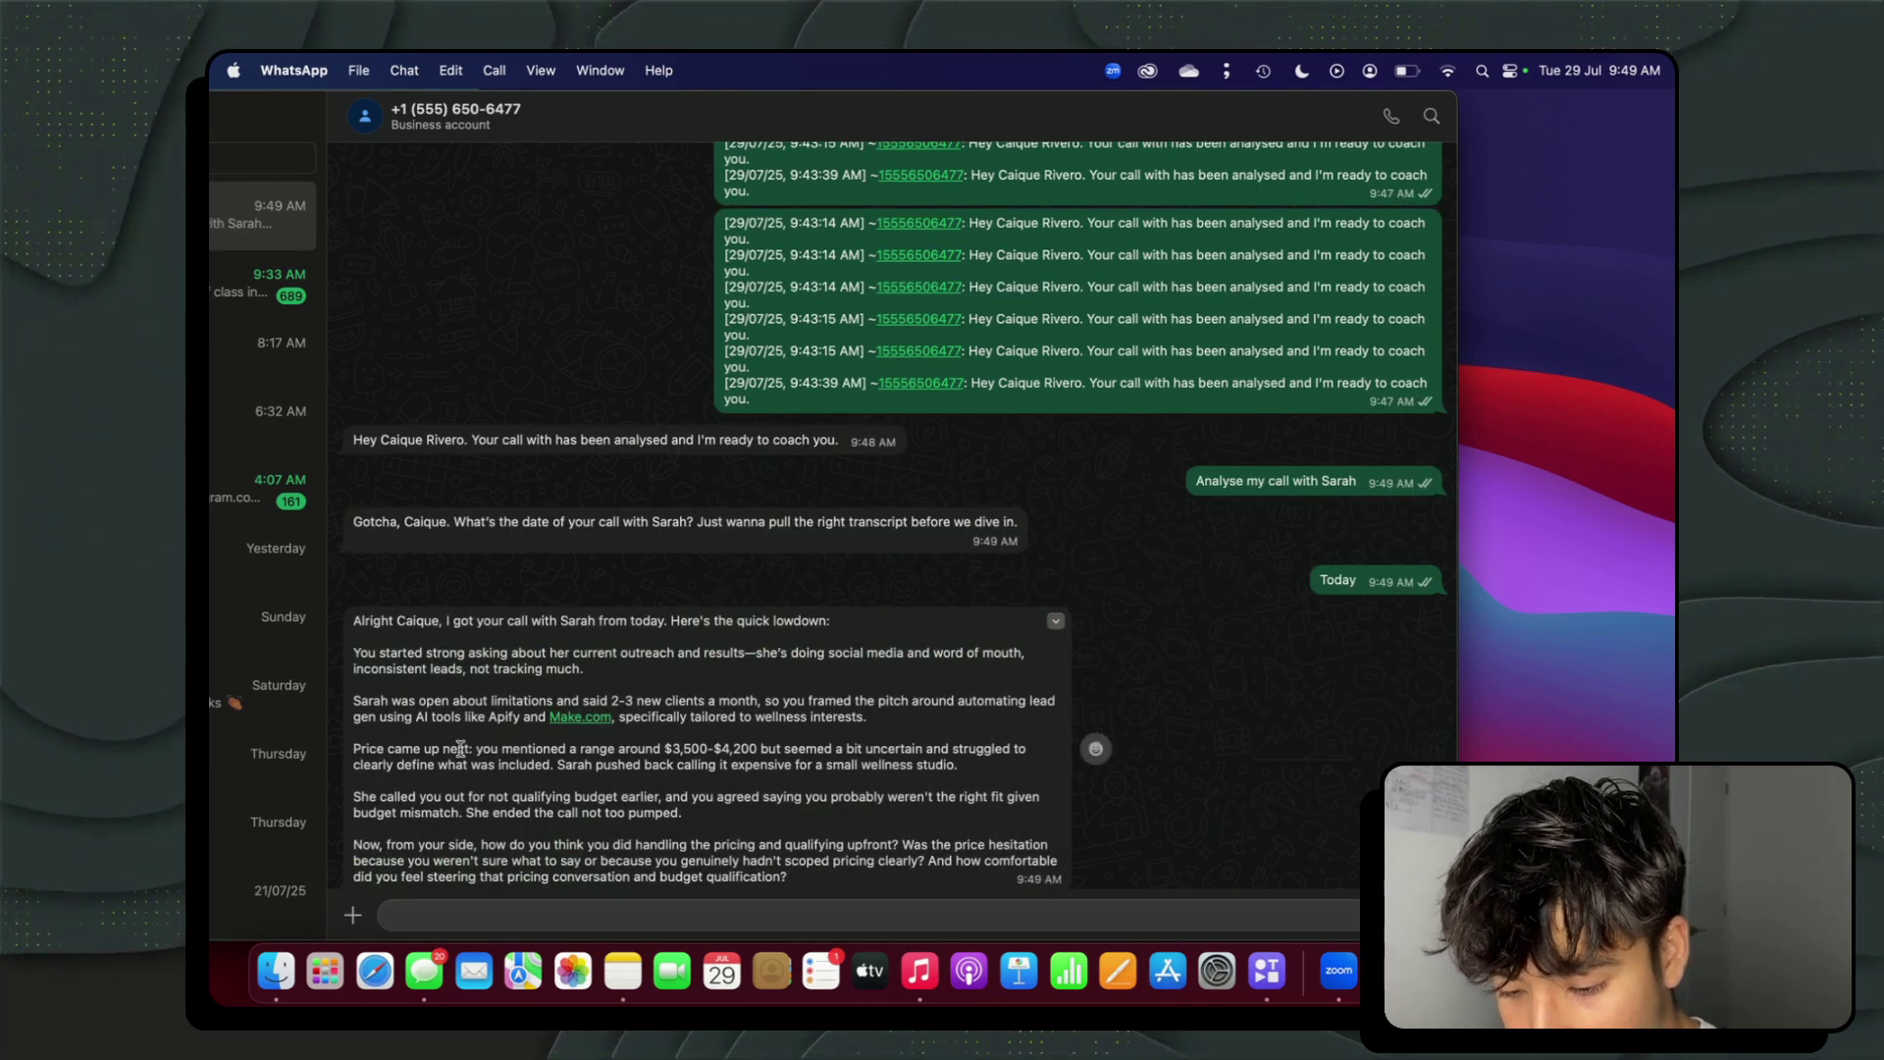
left_click_drag(468, 642, 874, 724)
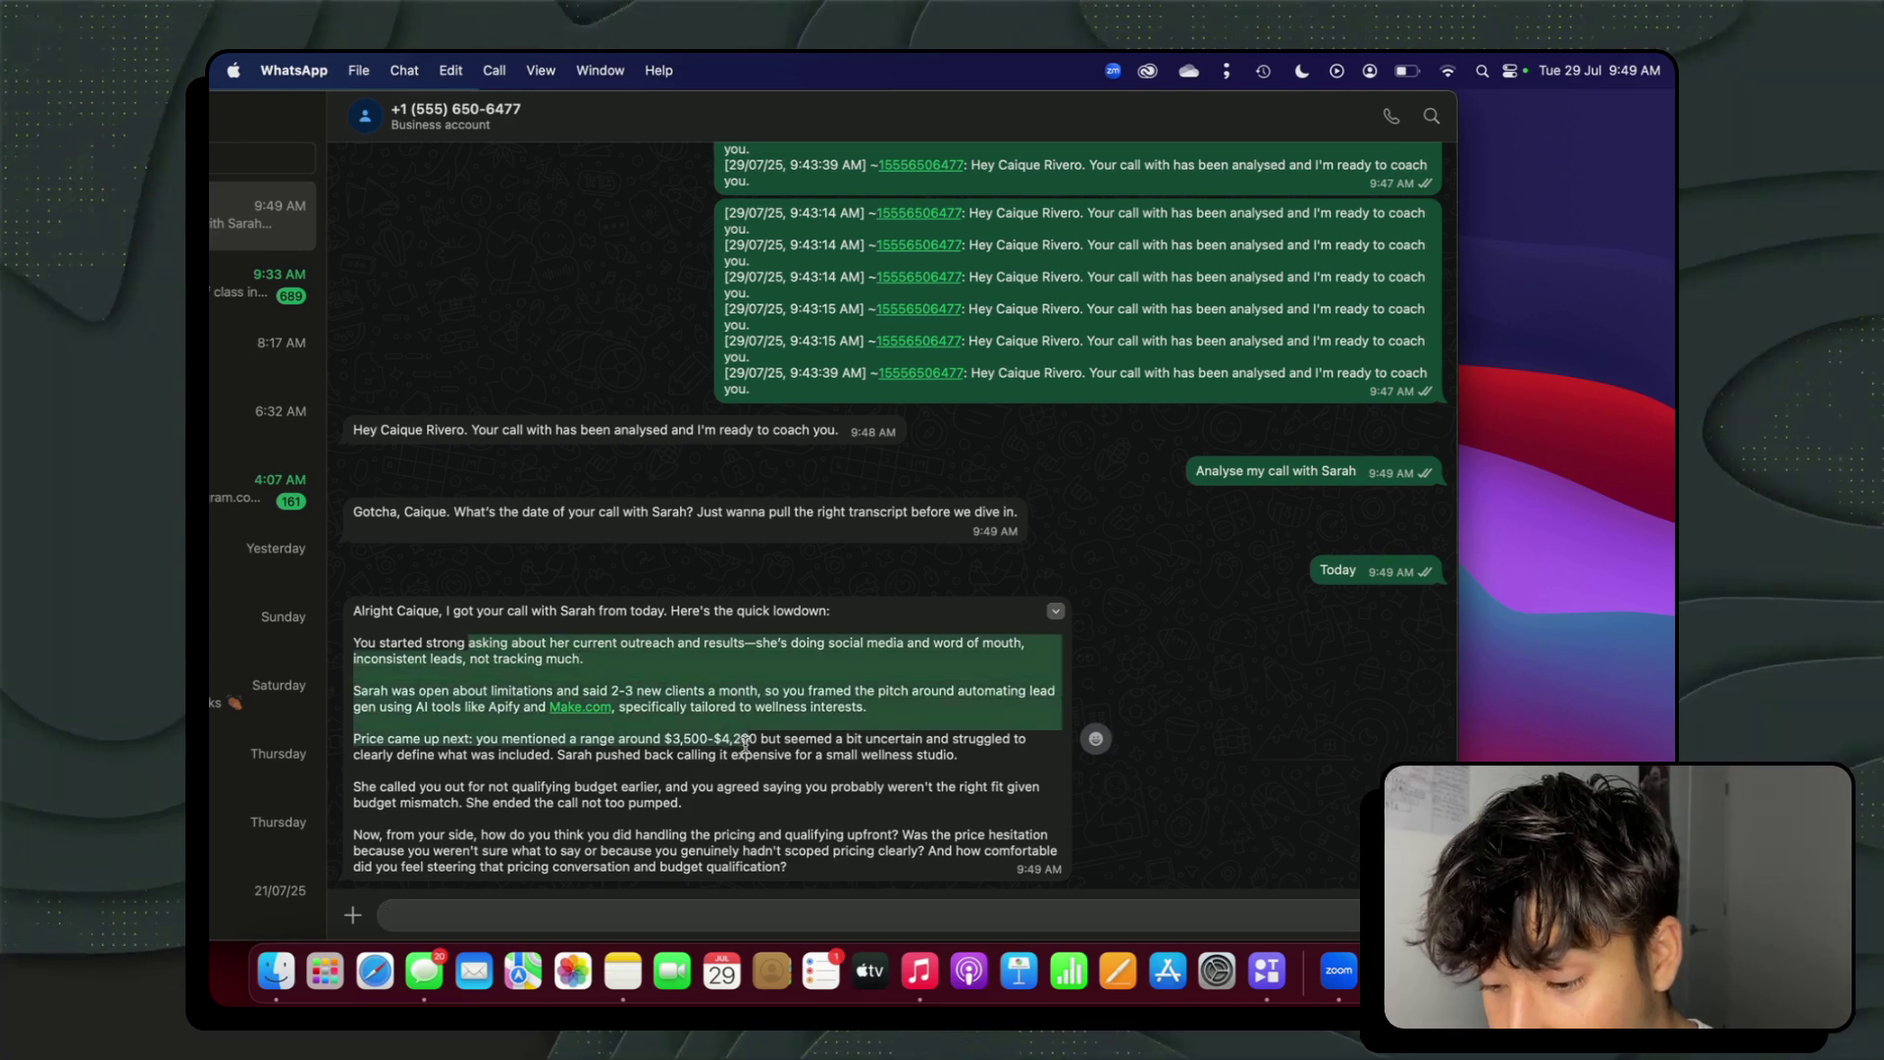
left_click(760, 639)
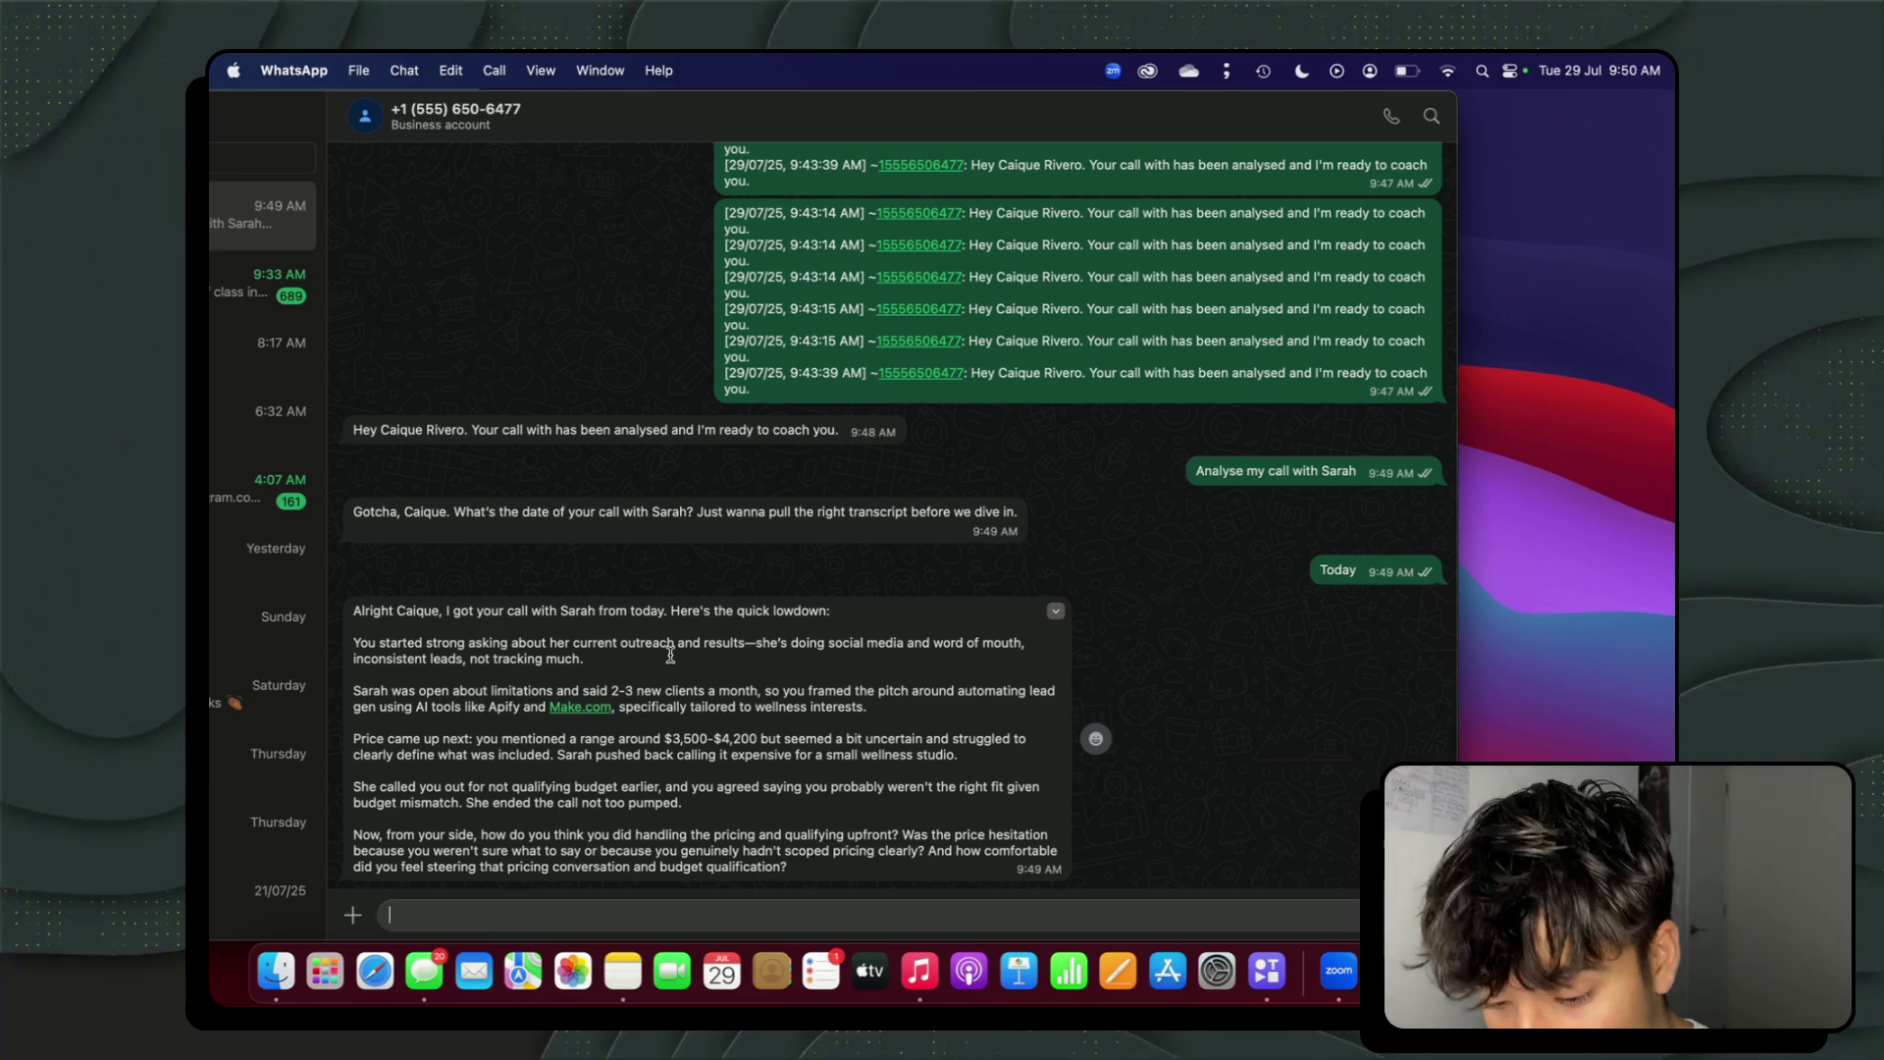
left_click_drag(365, 690, 861, 694)
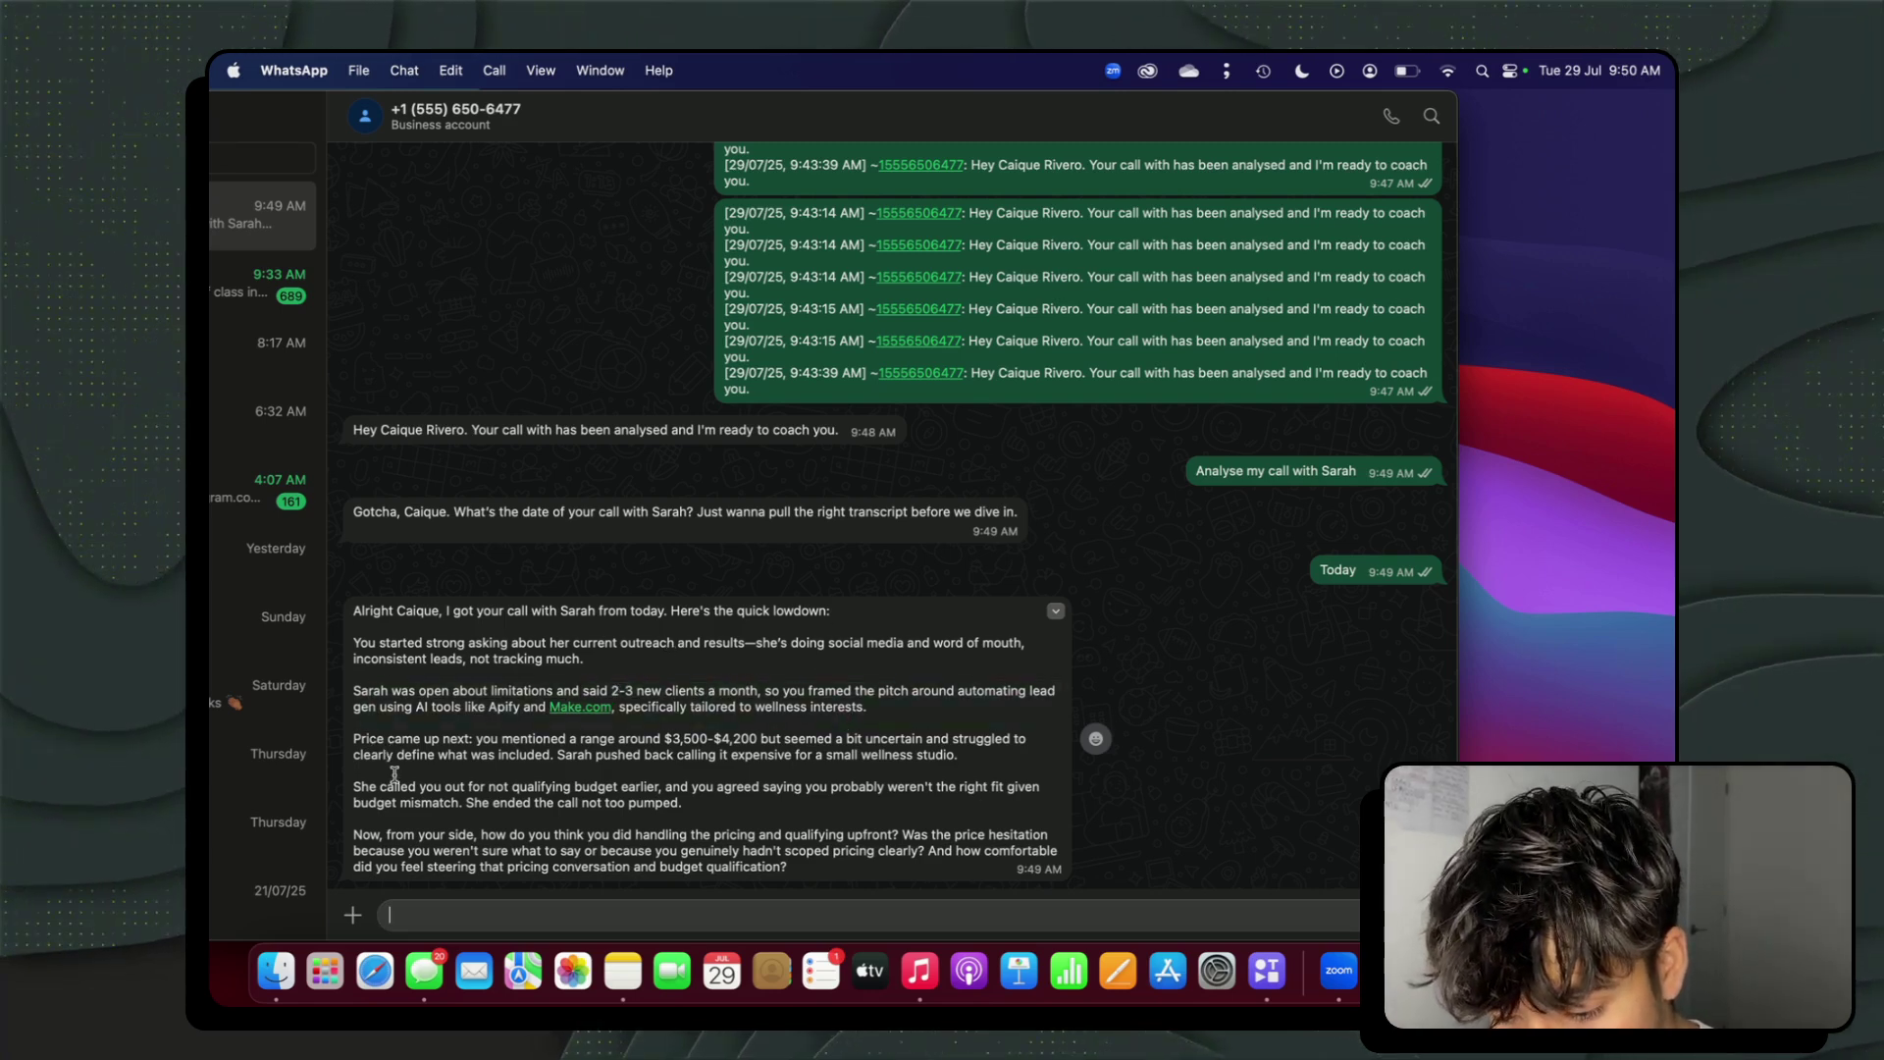
left_click_drag(373, 746, 948, 749)
left_click(788, 745)
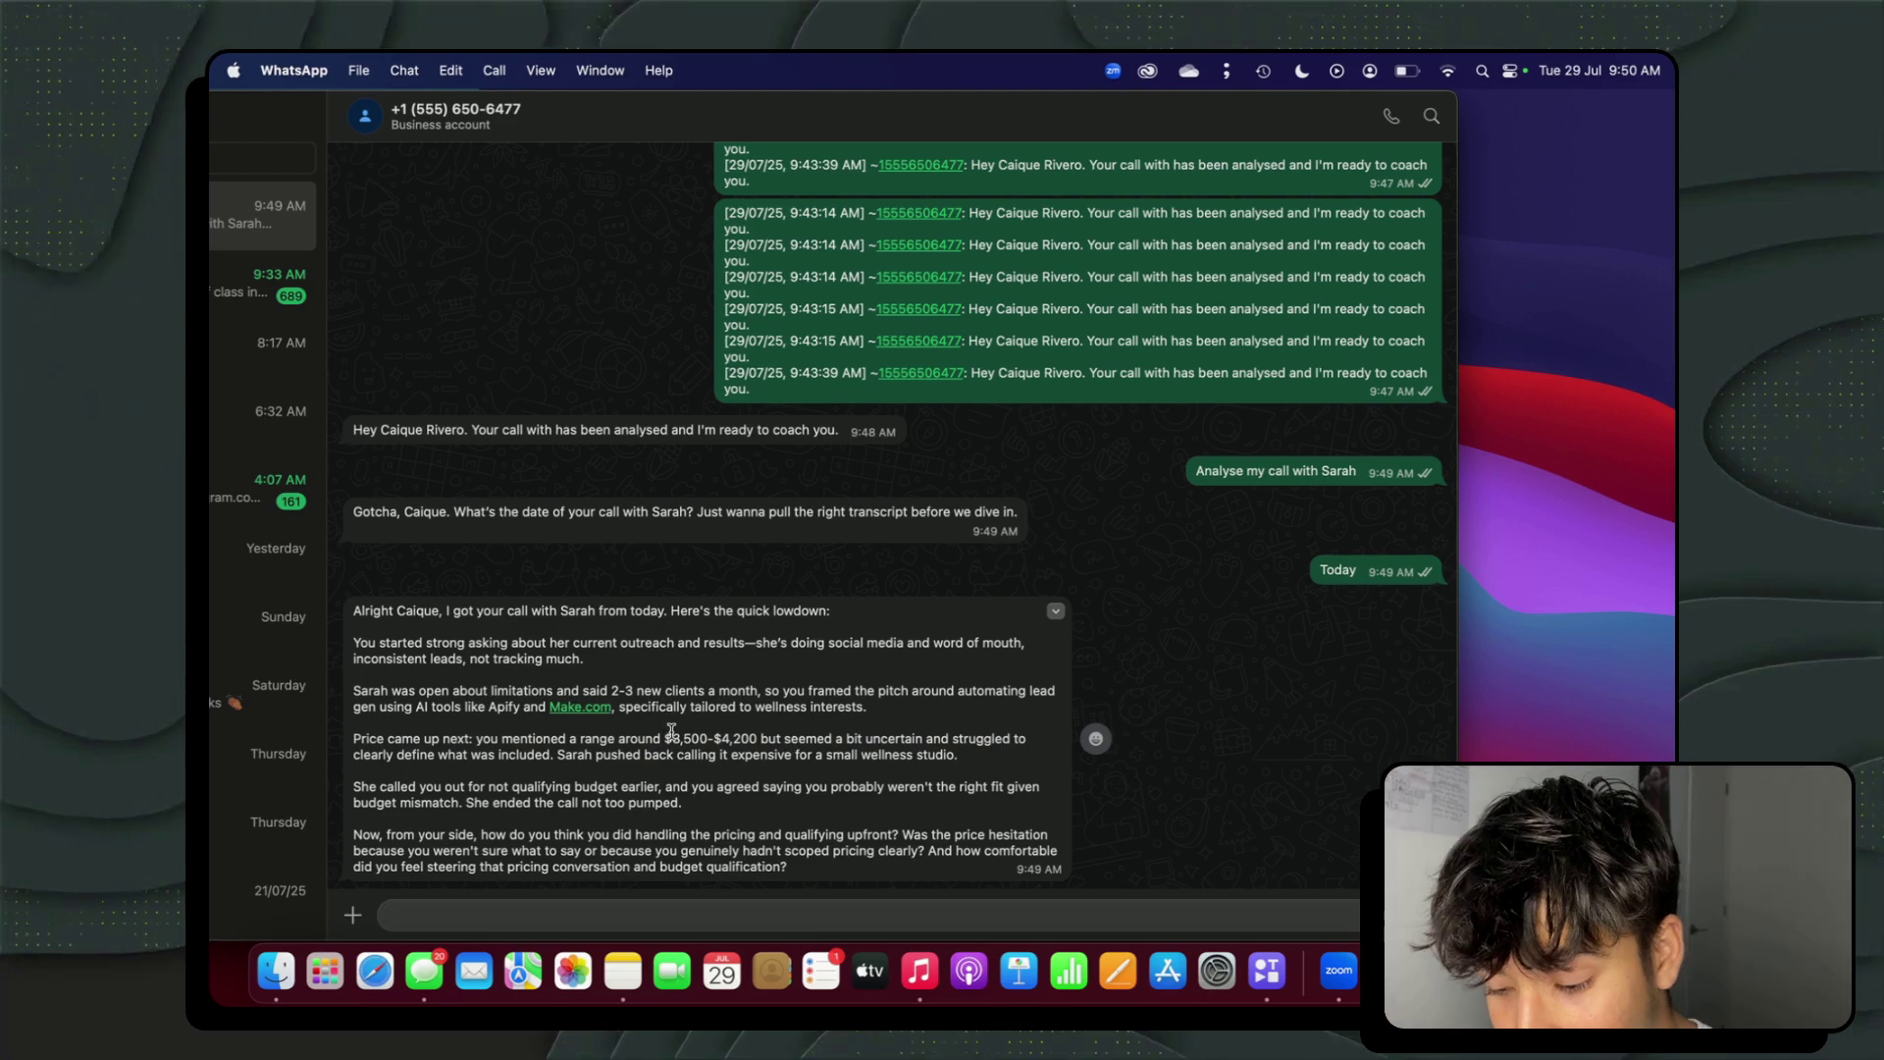
left_click_drag(665, 742, 1036, 744)
left_click(502, 748)
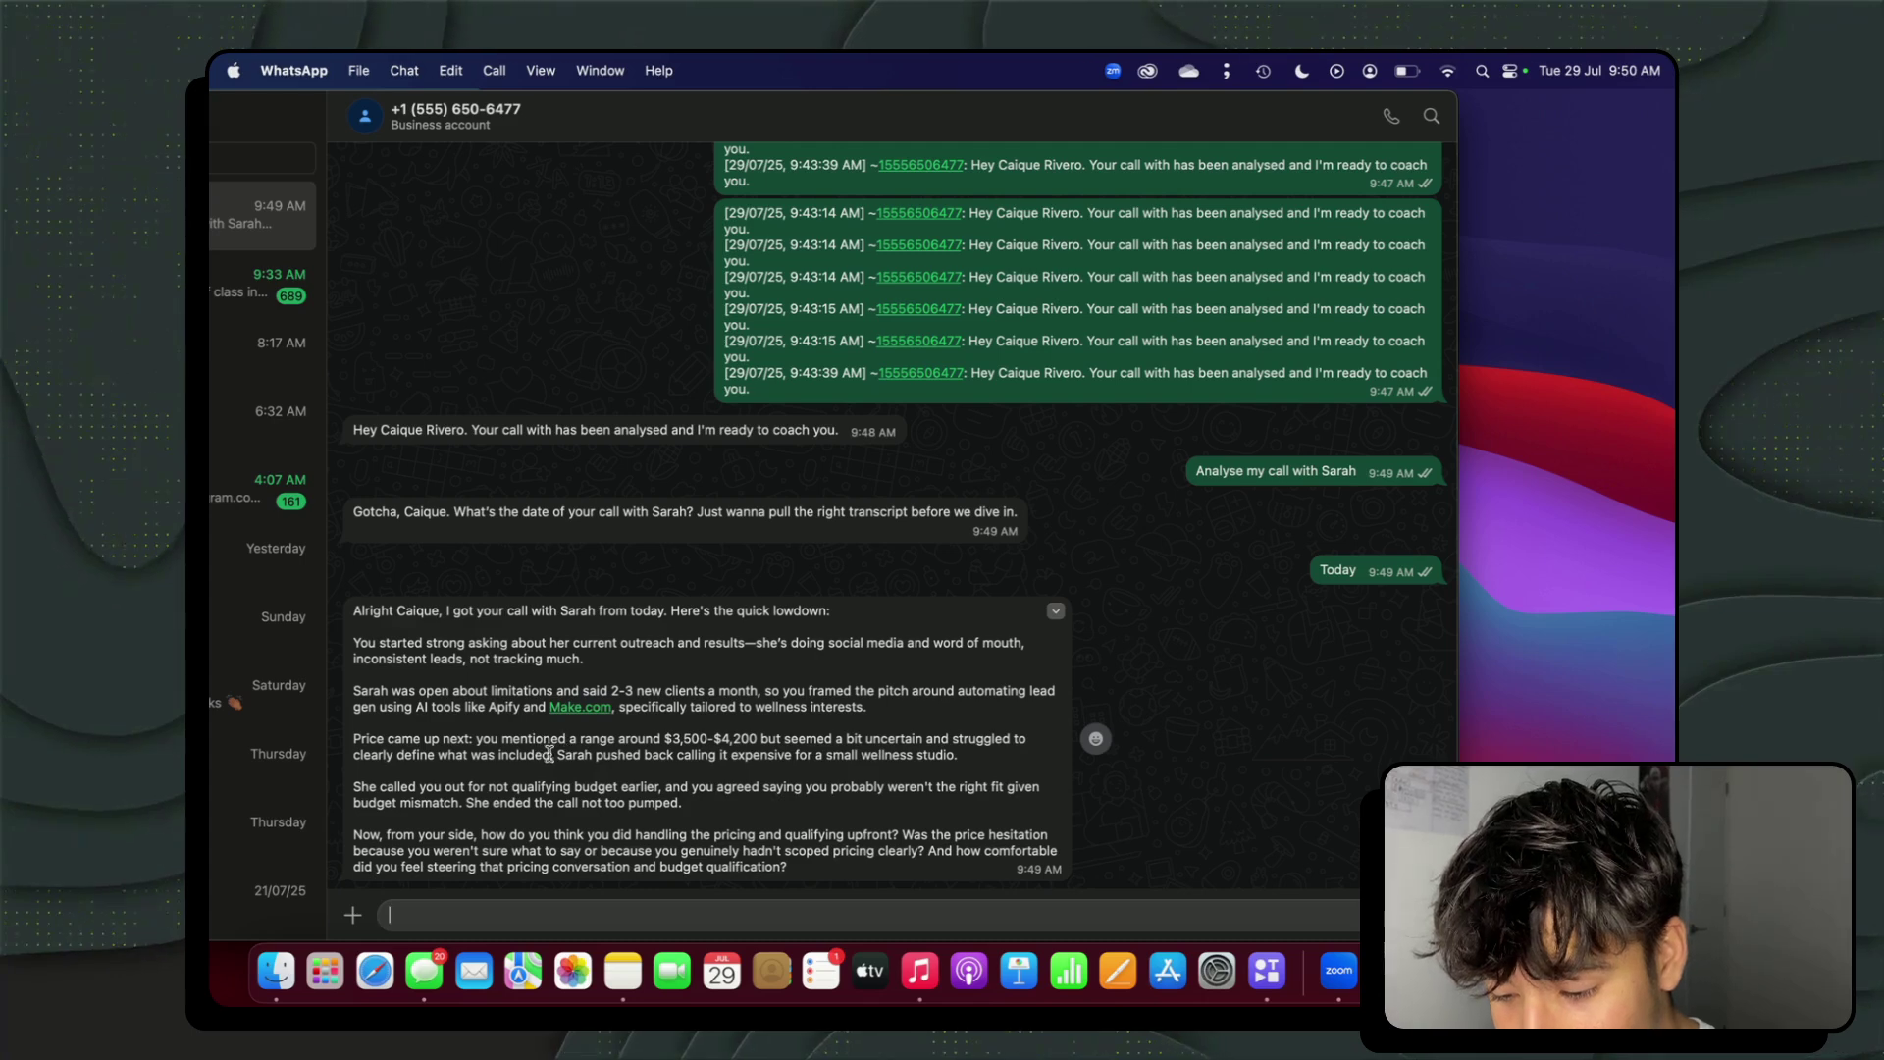
left_click_drag(552, 752, 1010, 753)
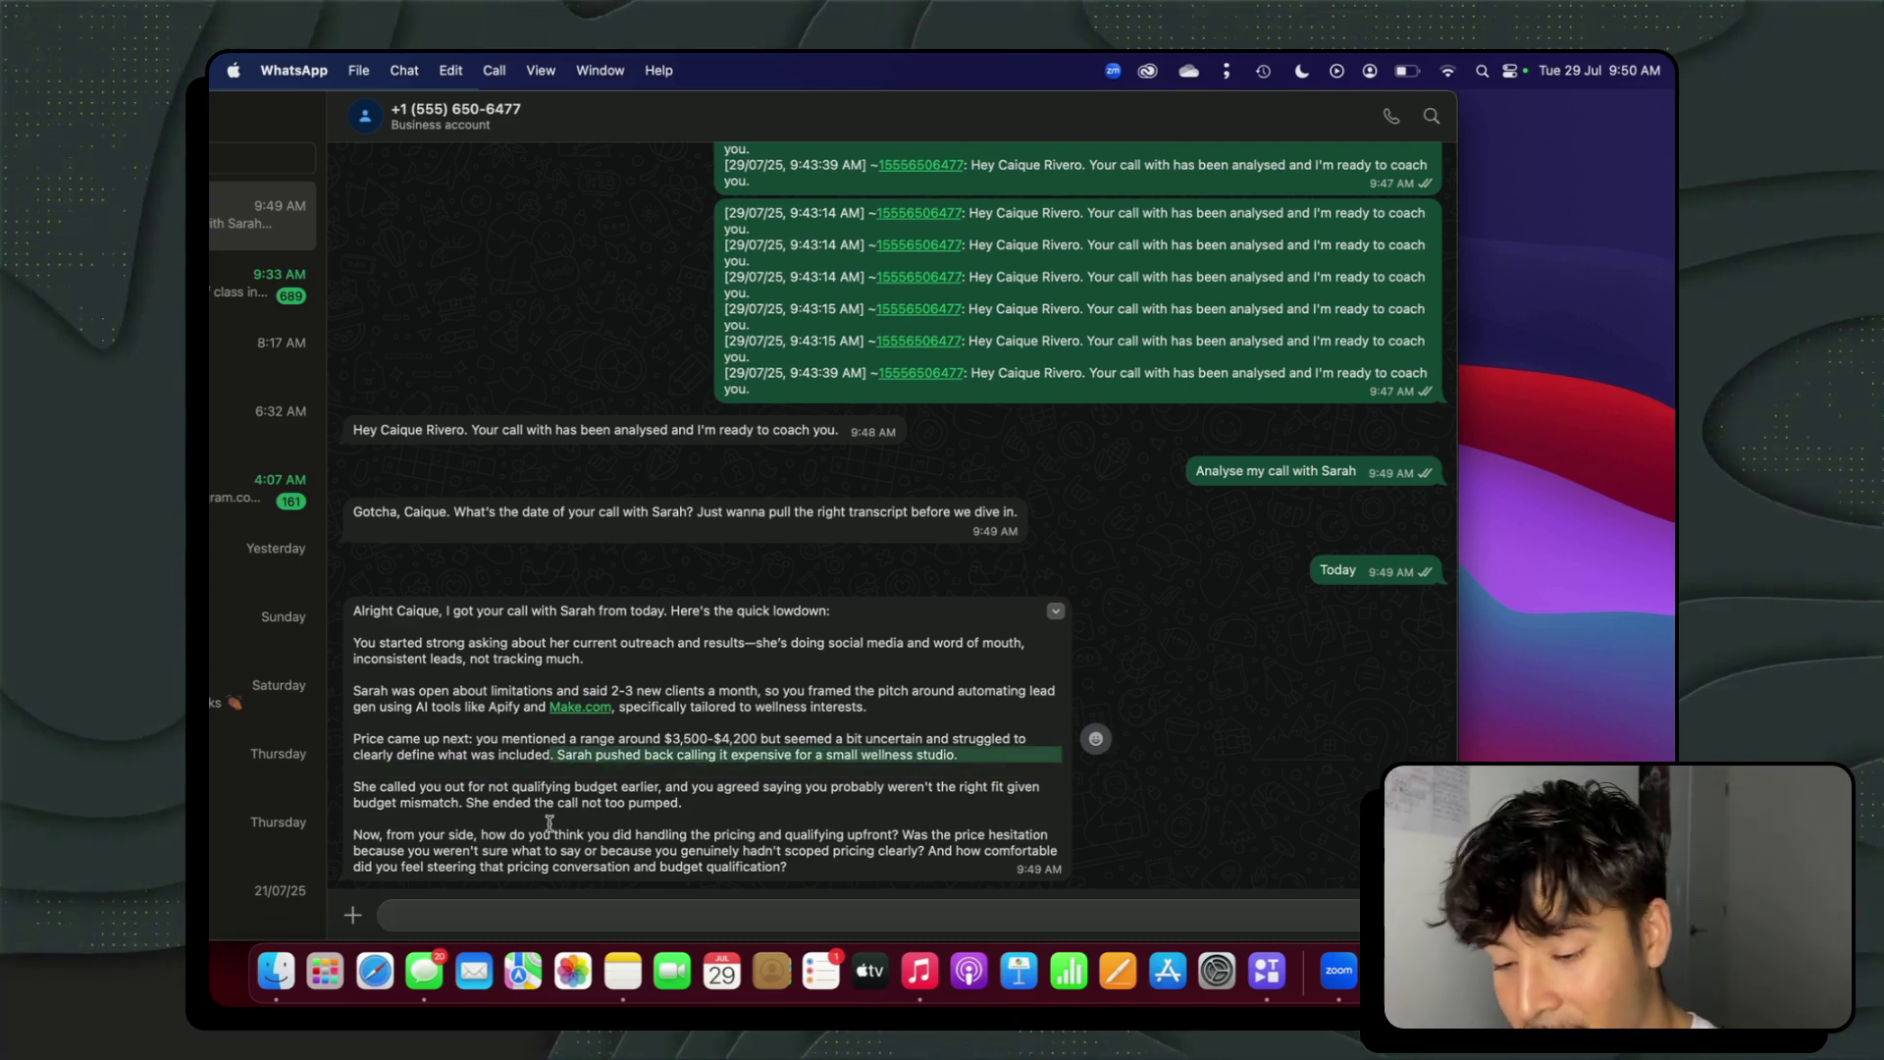
left_click_drag(800, 867, 496, 754)
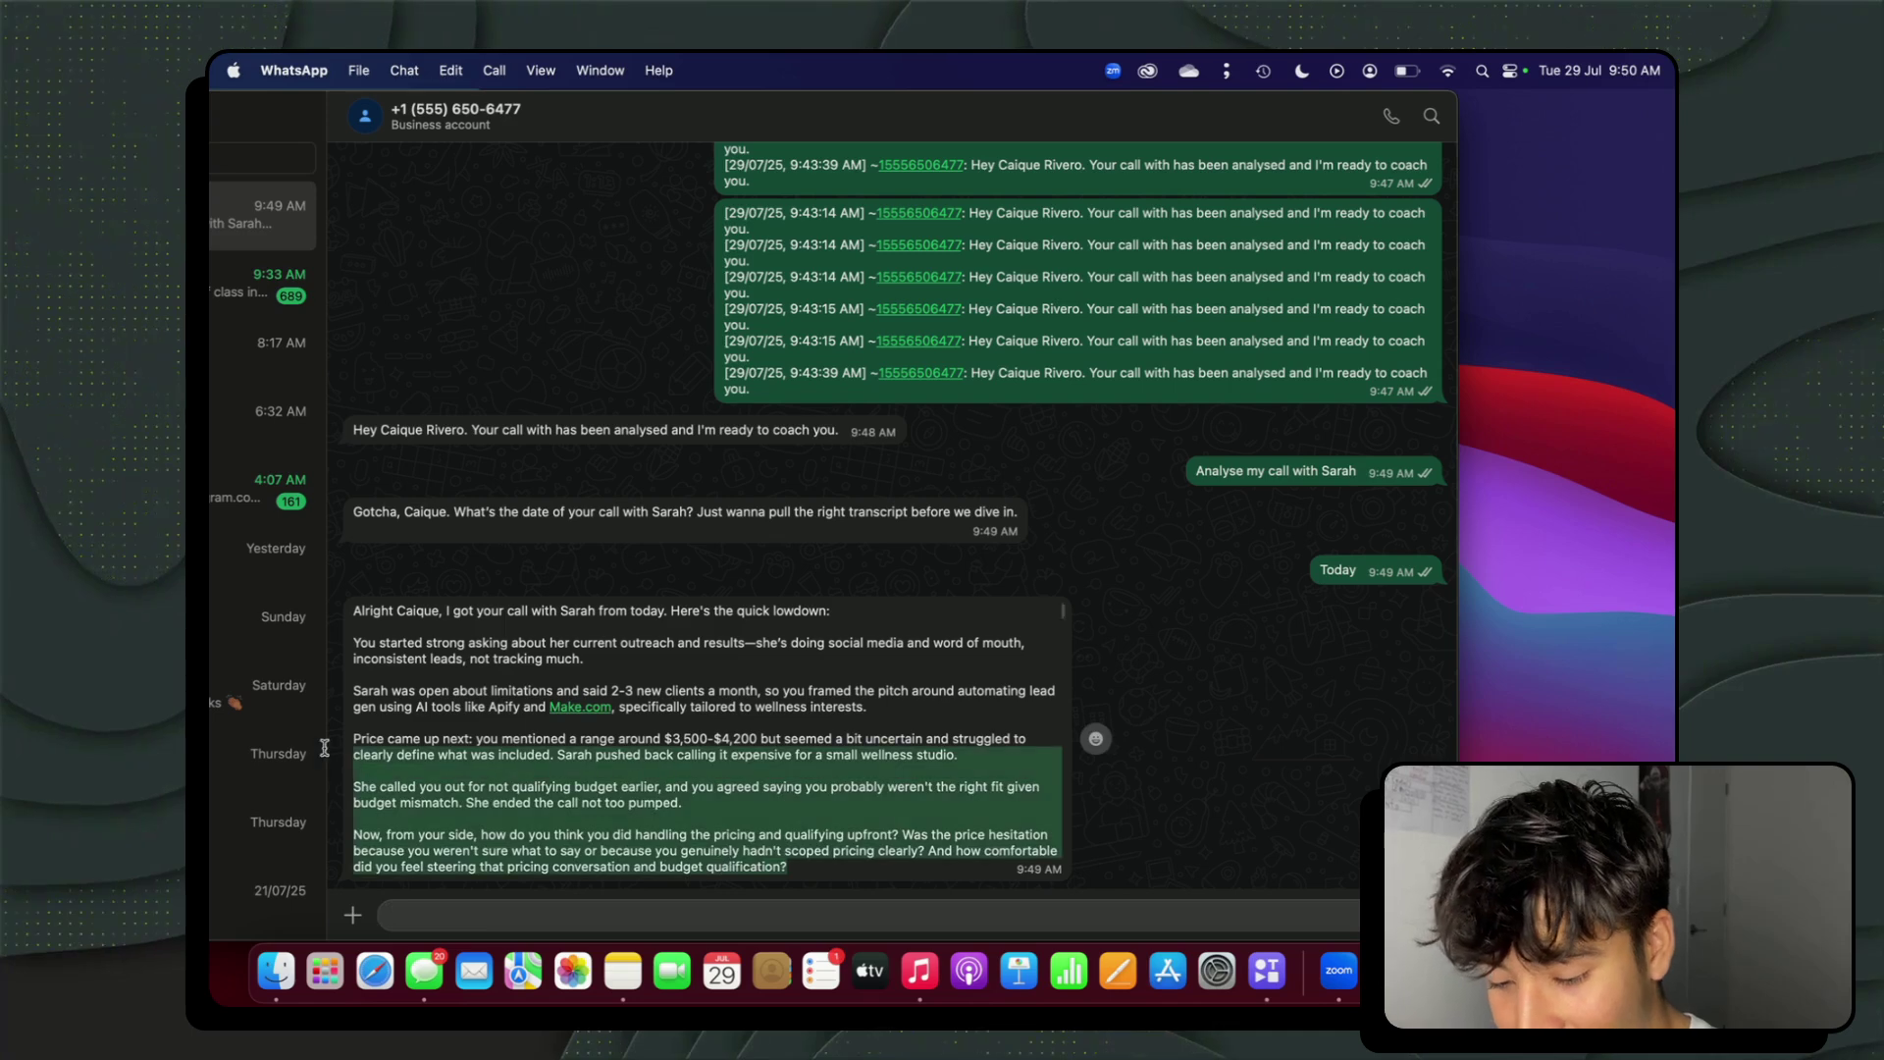
left_click(496, 819)
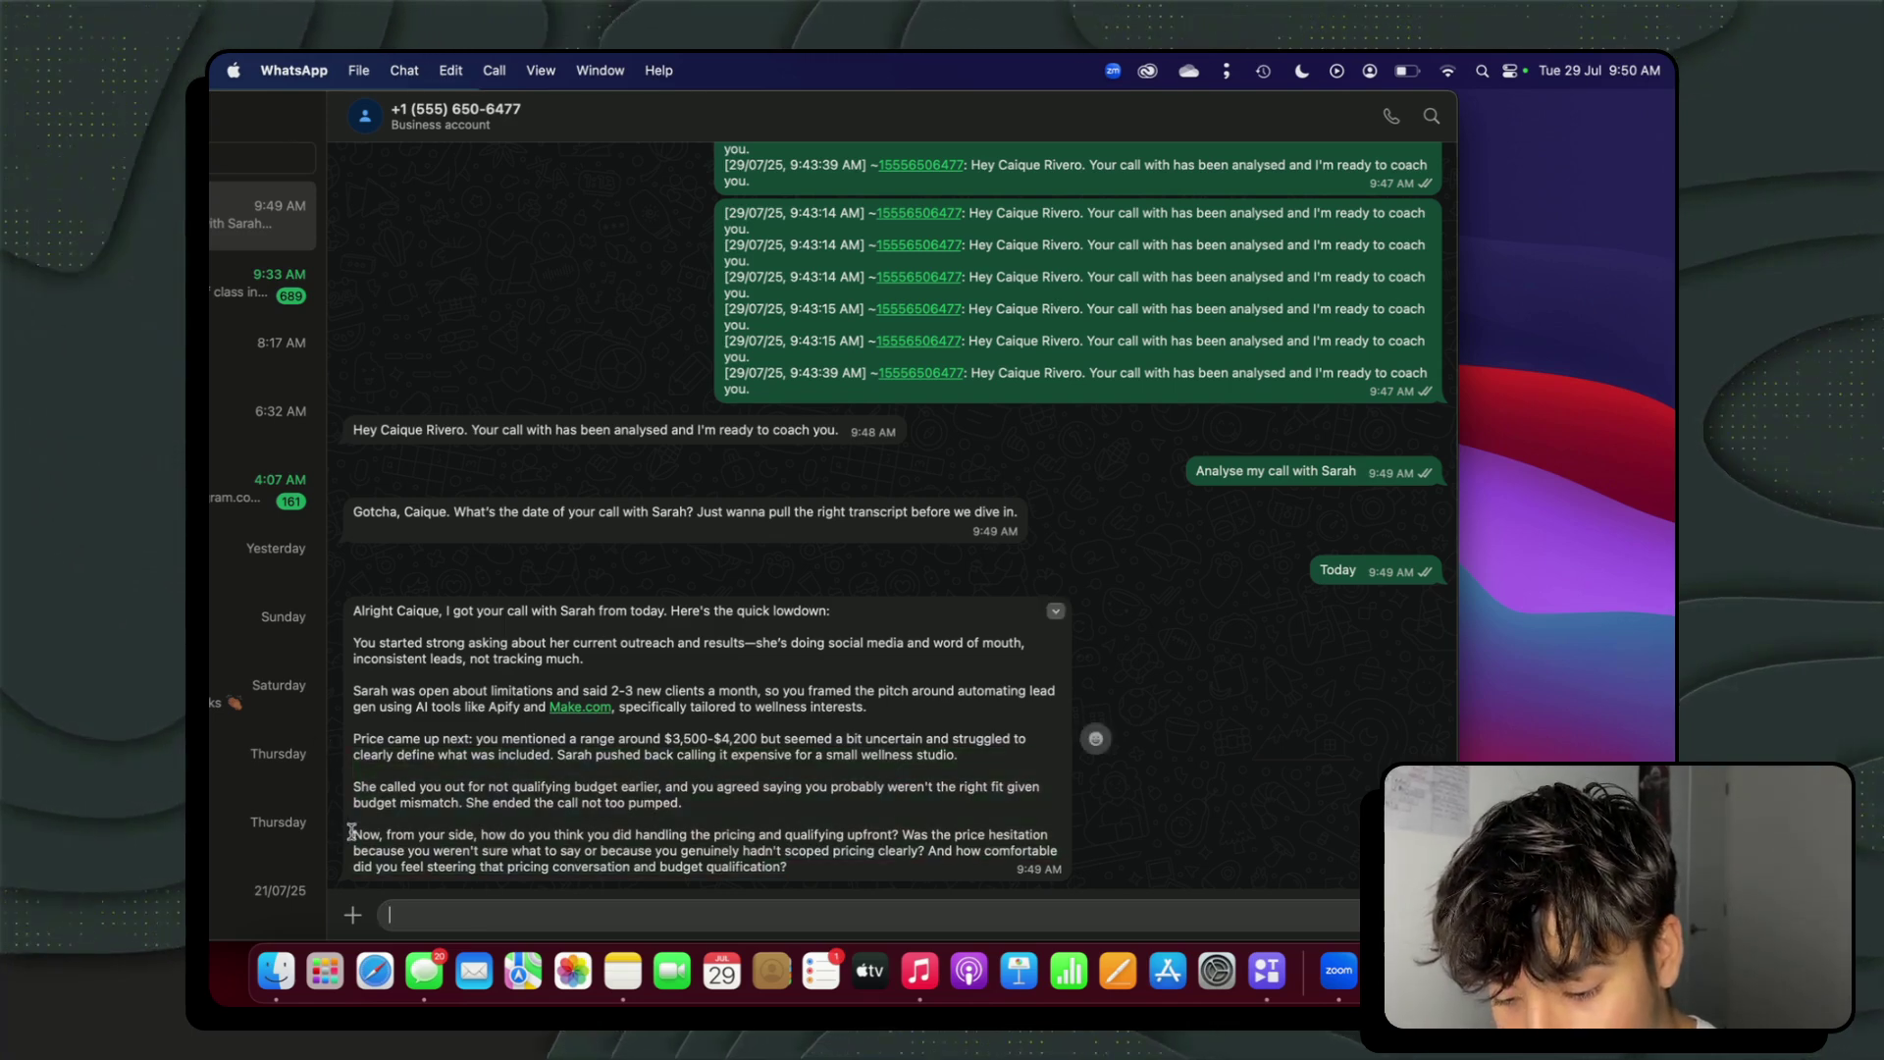
Reply to the coach's pricing questions with "I didn't feel confident about the solution. Probably should've made it cheaper".
left_click_drag(354, 833, 801, 854)
left_click(603, 835)
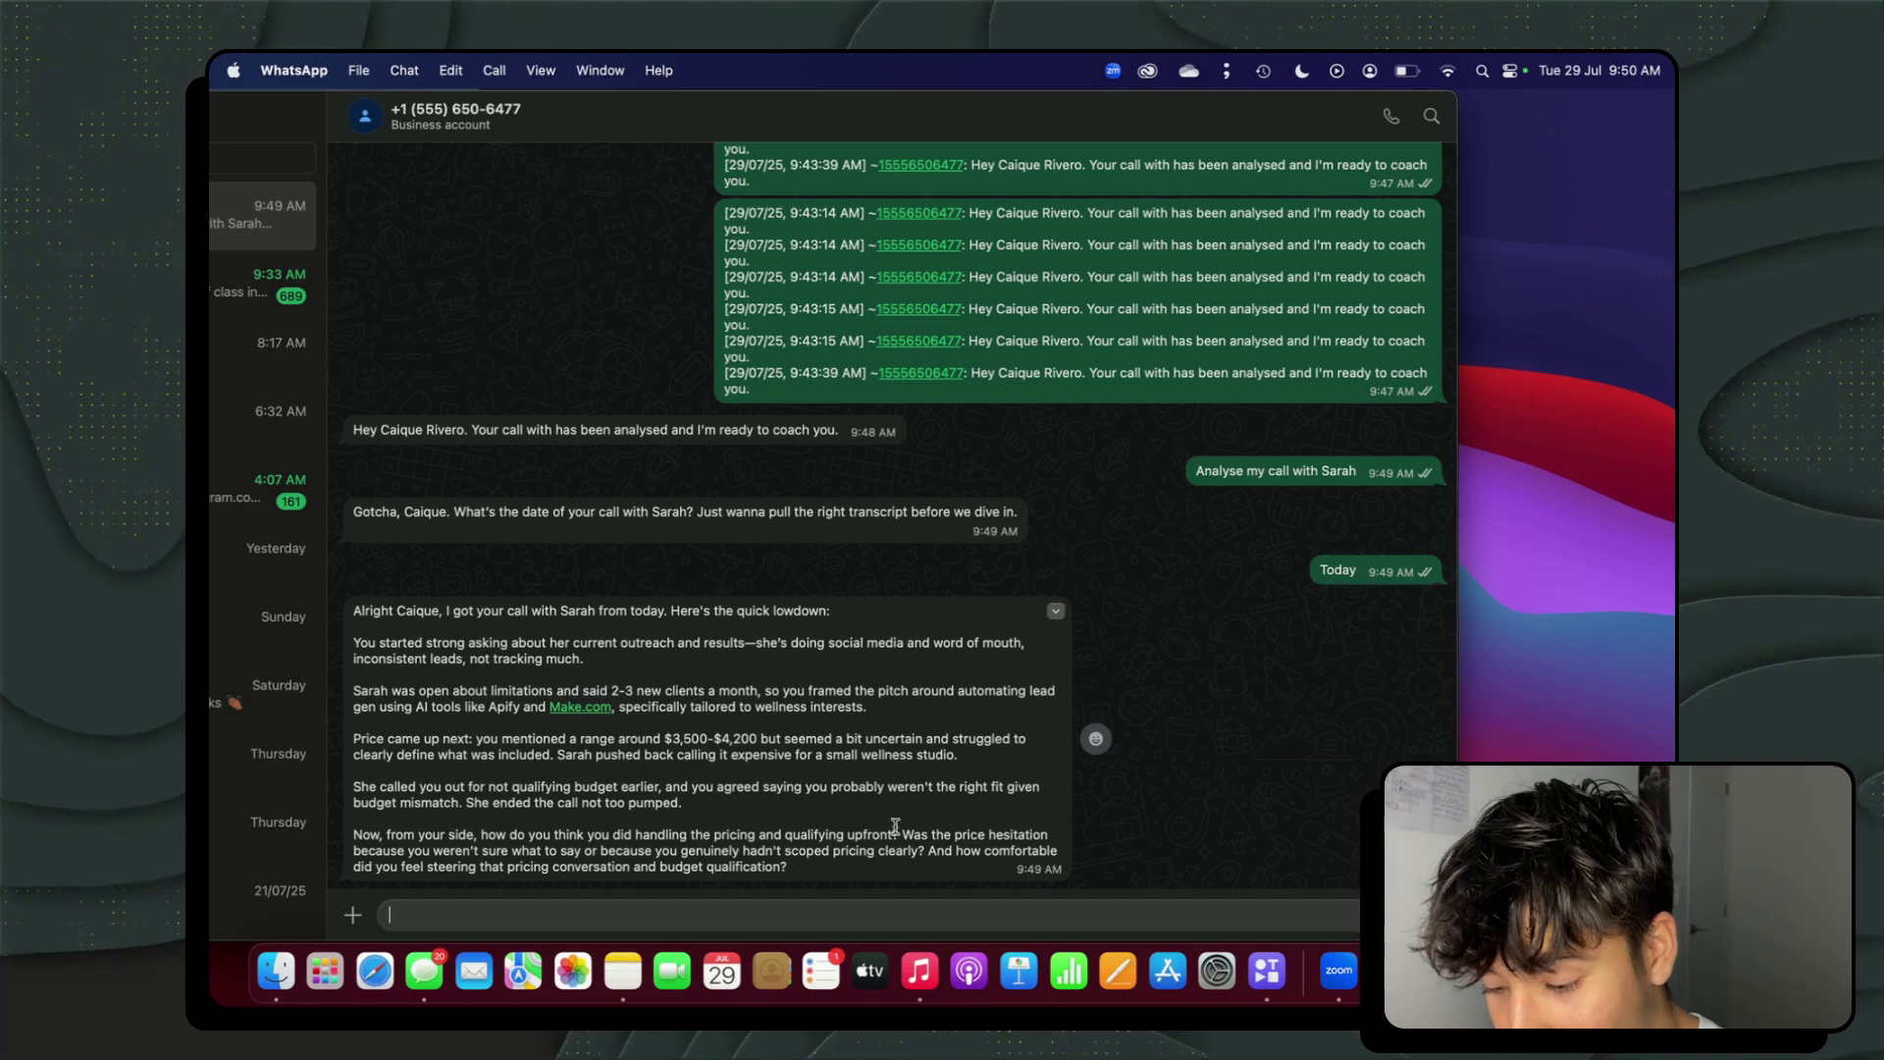
key("super+v")
key("Return")
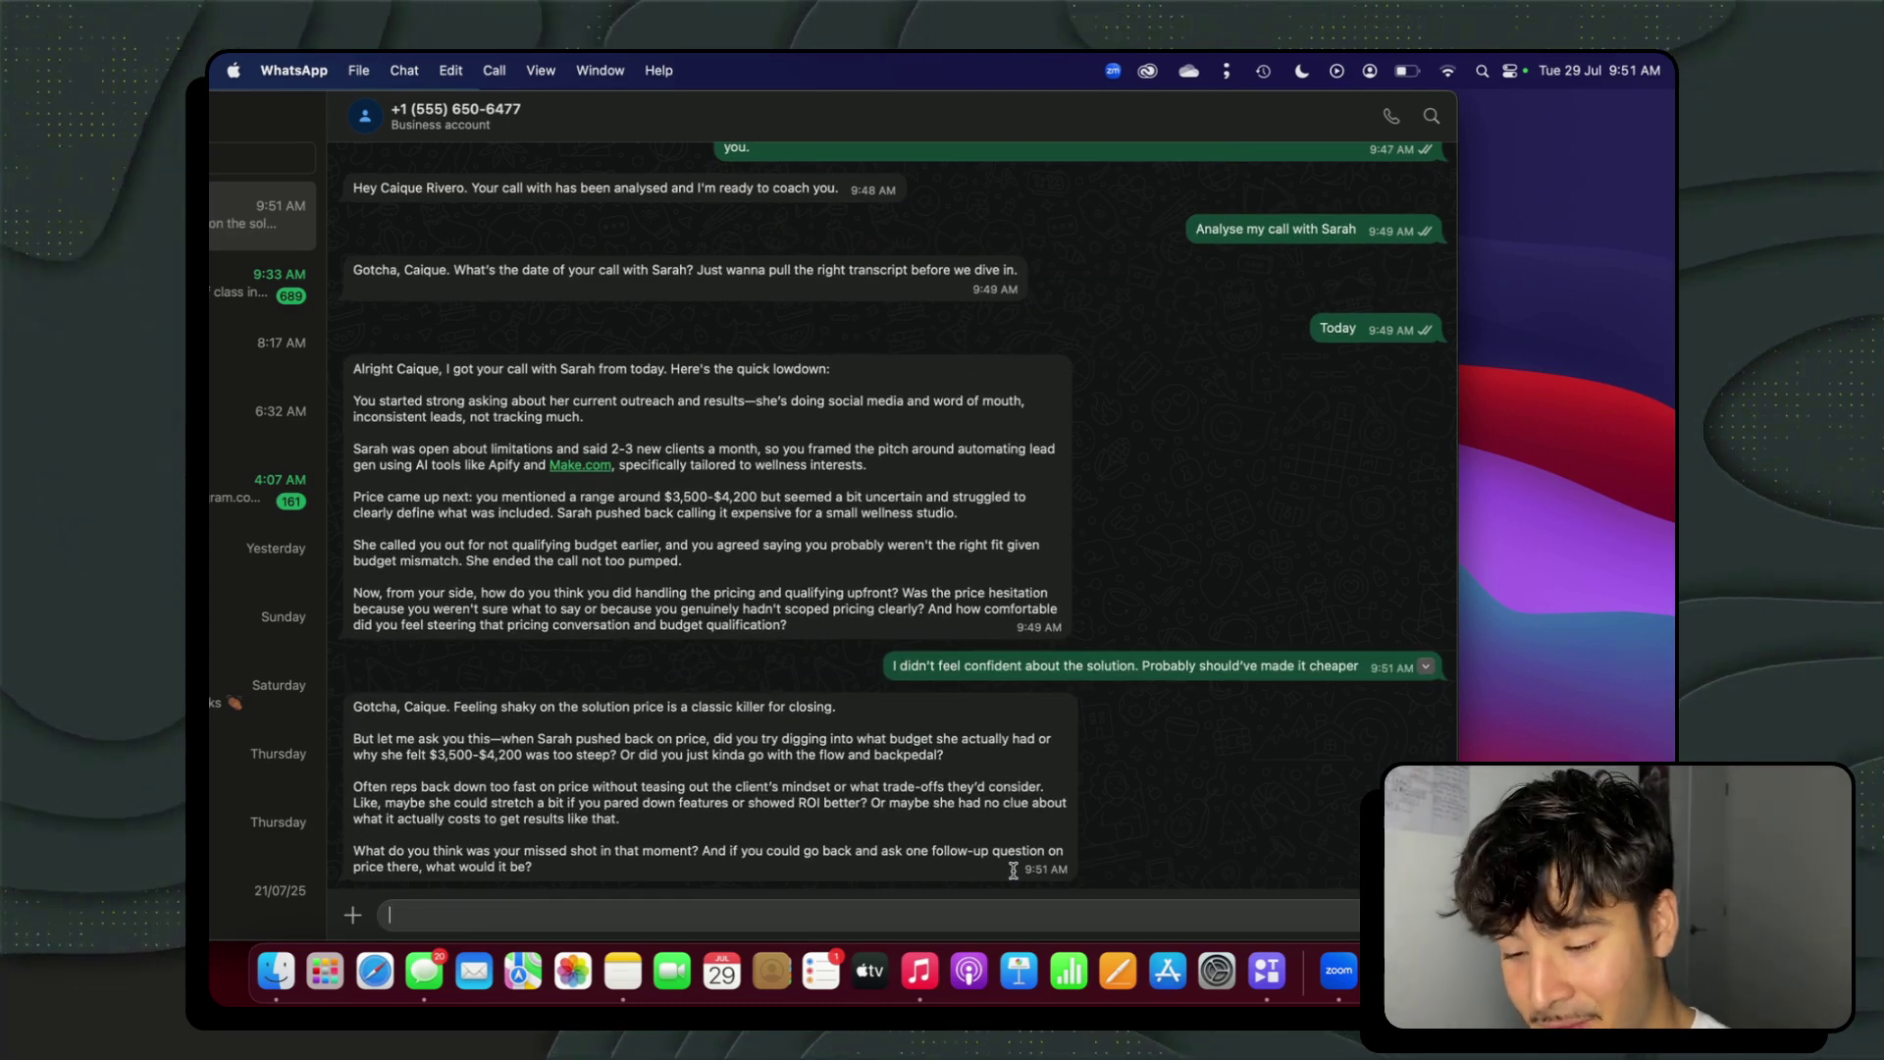
Read the coach's closing question about the missed shot and the follow-up question on price.
left_click_drag(350, 850, 557, 861)
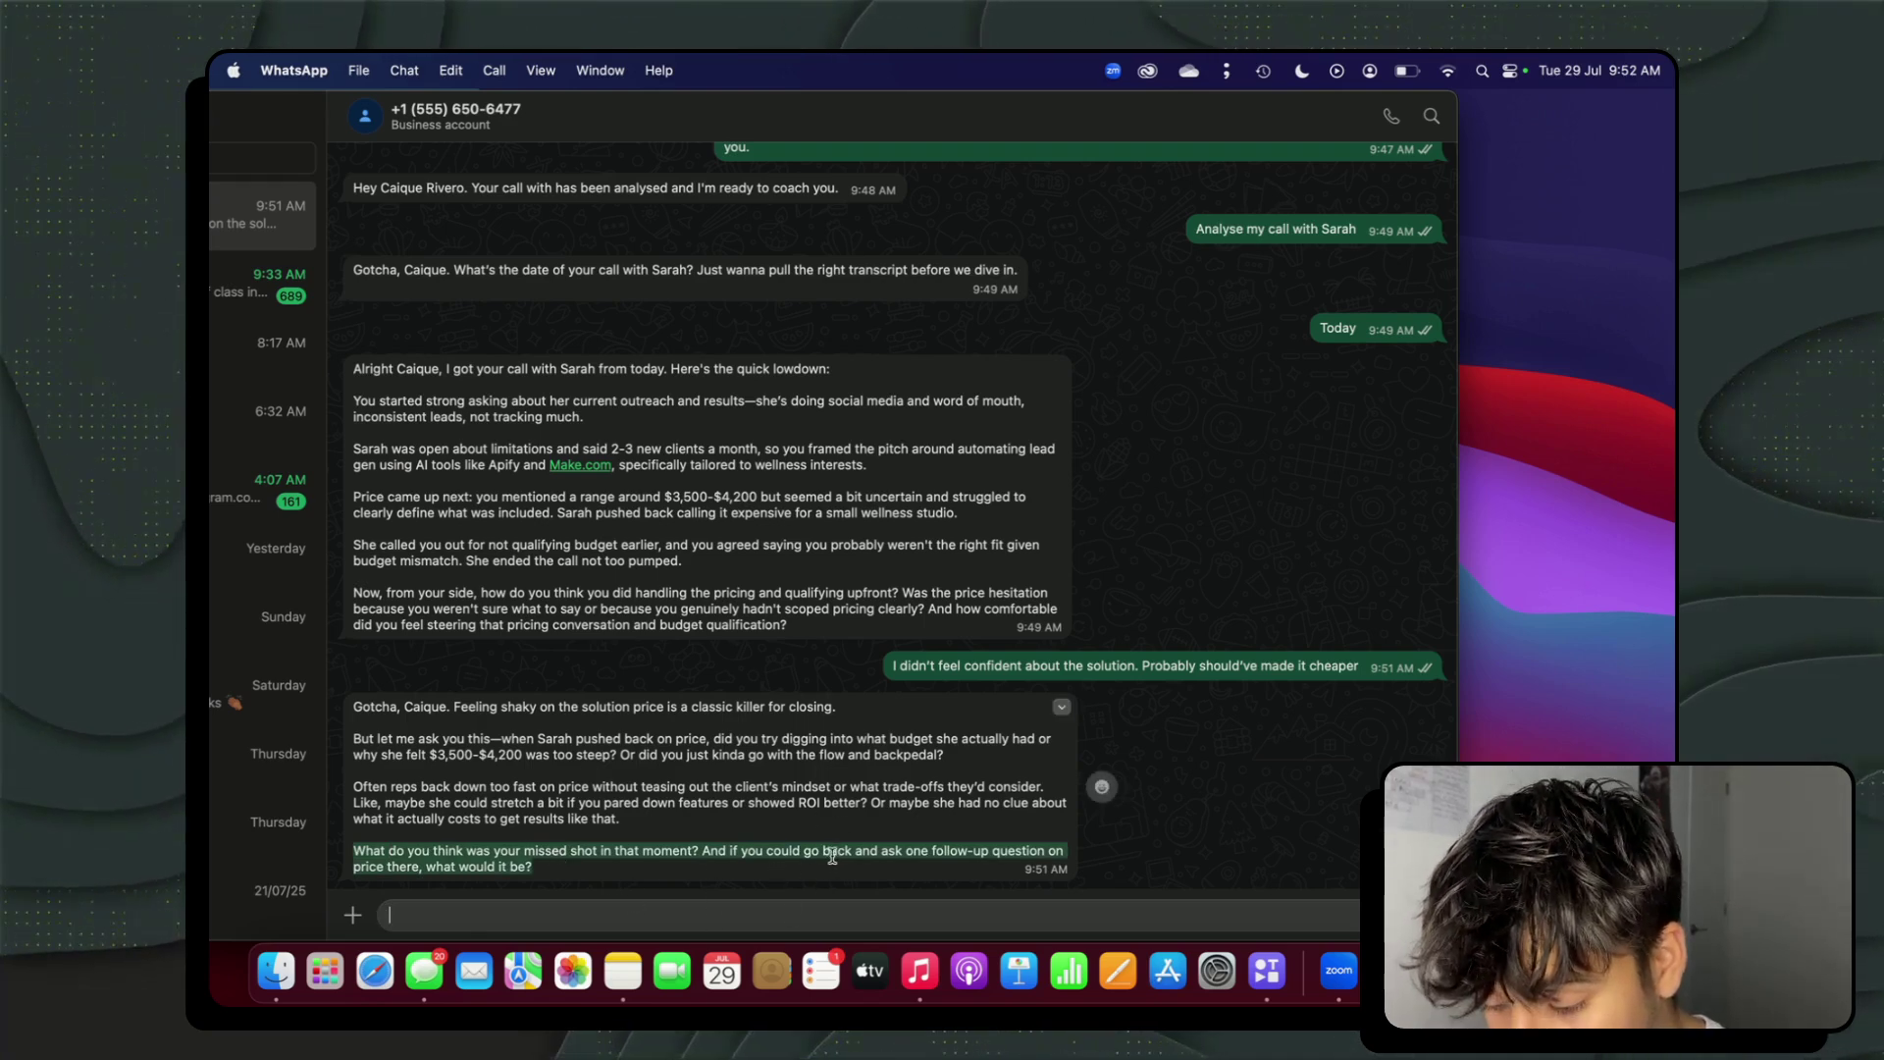
left_click(515, 898)
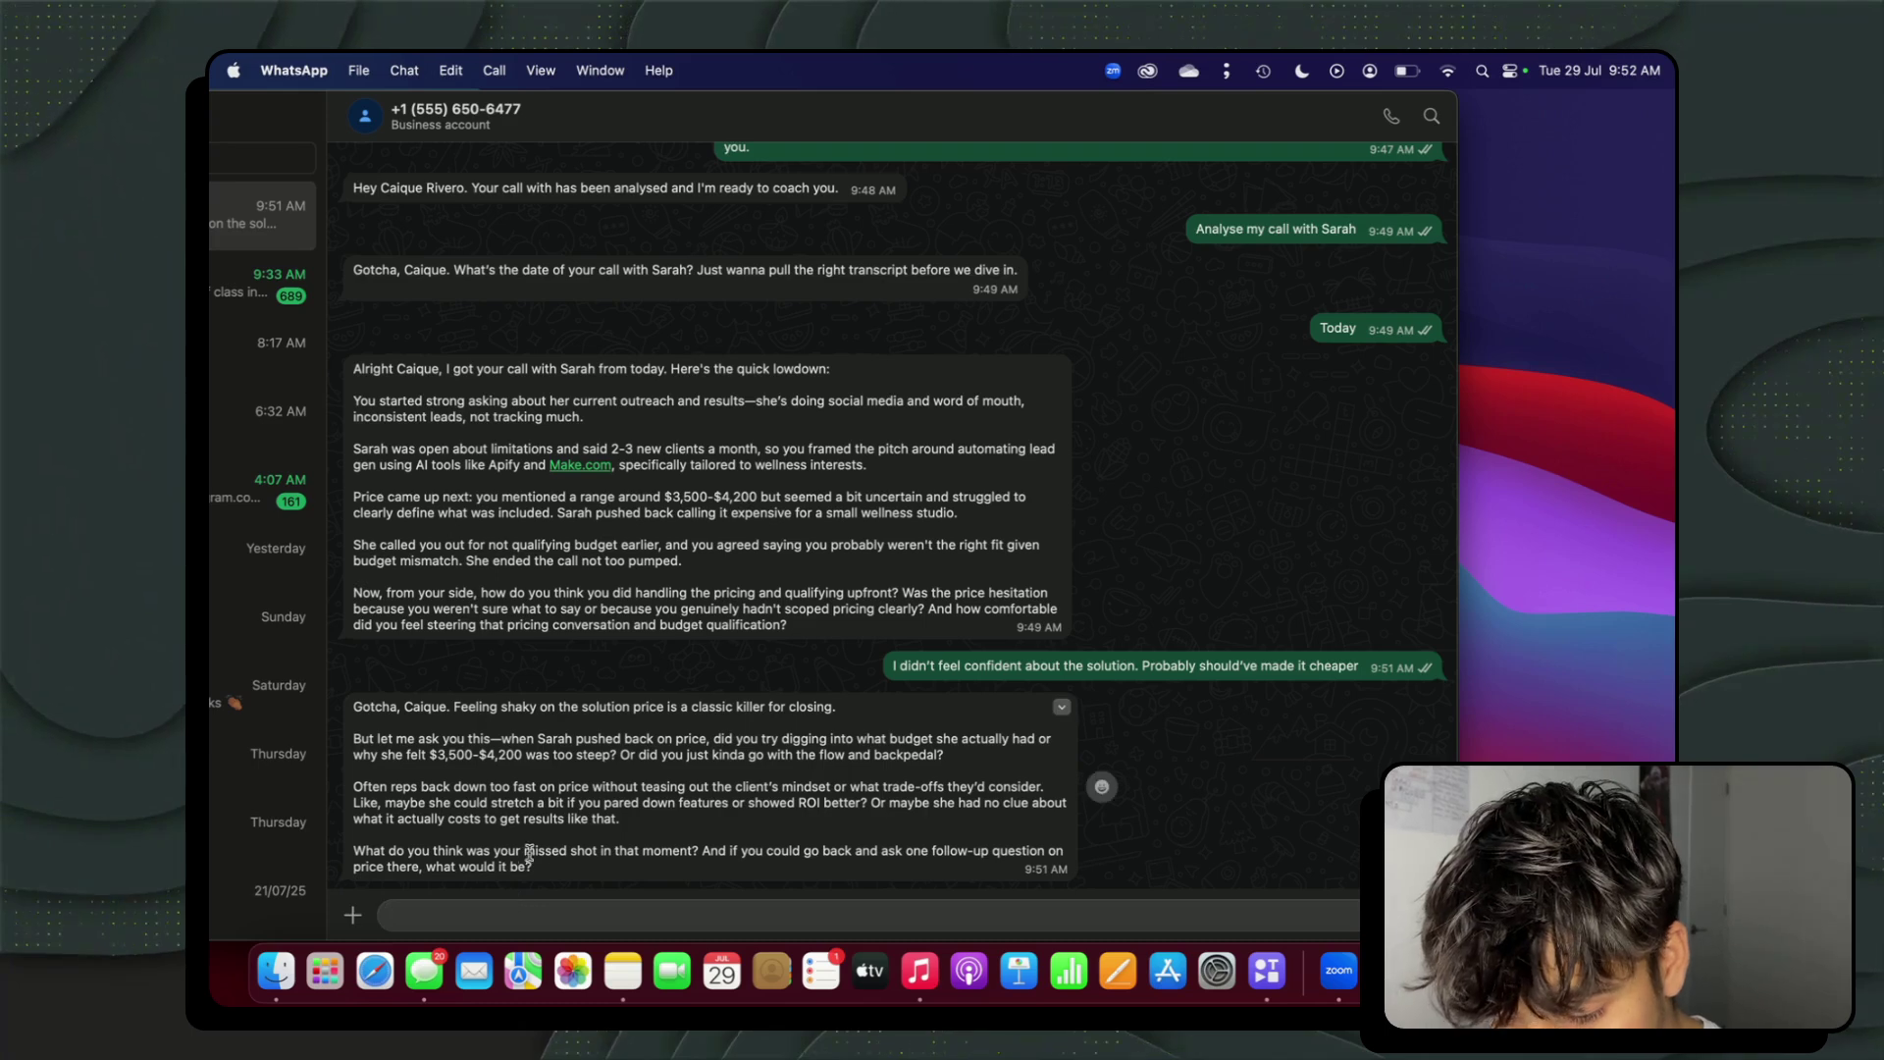
left_click_drag(554, 867, 351, 849)
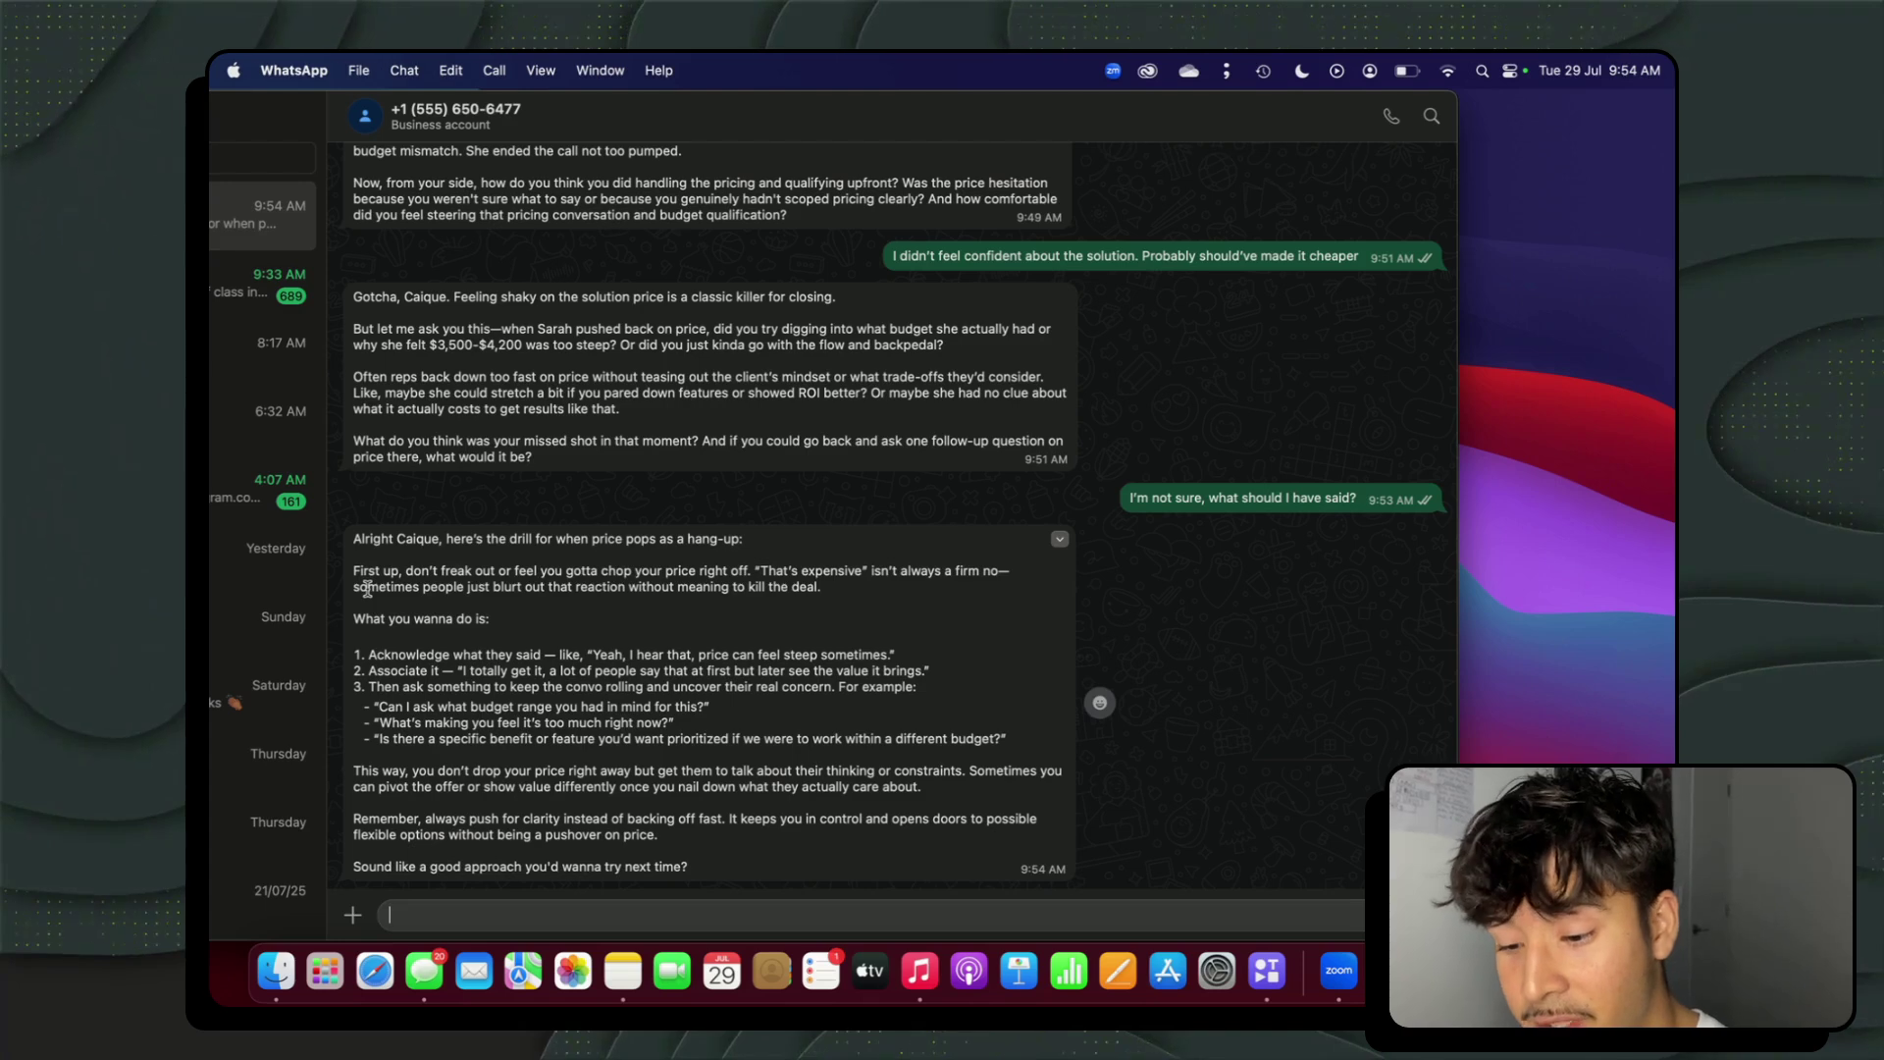
Read the coach's advice on handling a price objection, highlighting the acknowledge, associate and ask steps with their example phrases.
left_click_drag(407, 573, 640, 575)
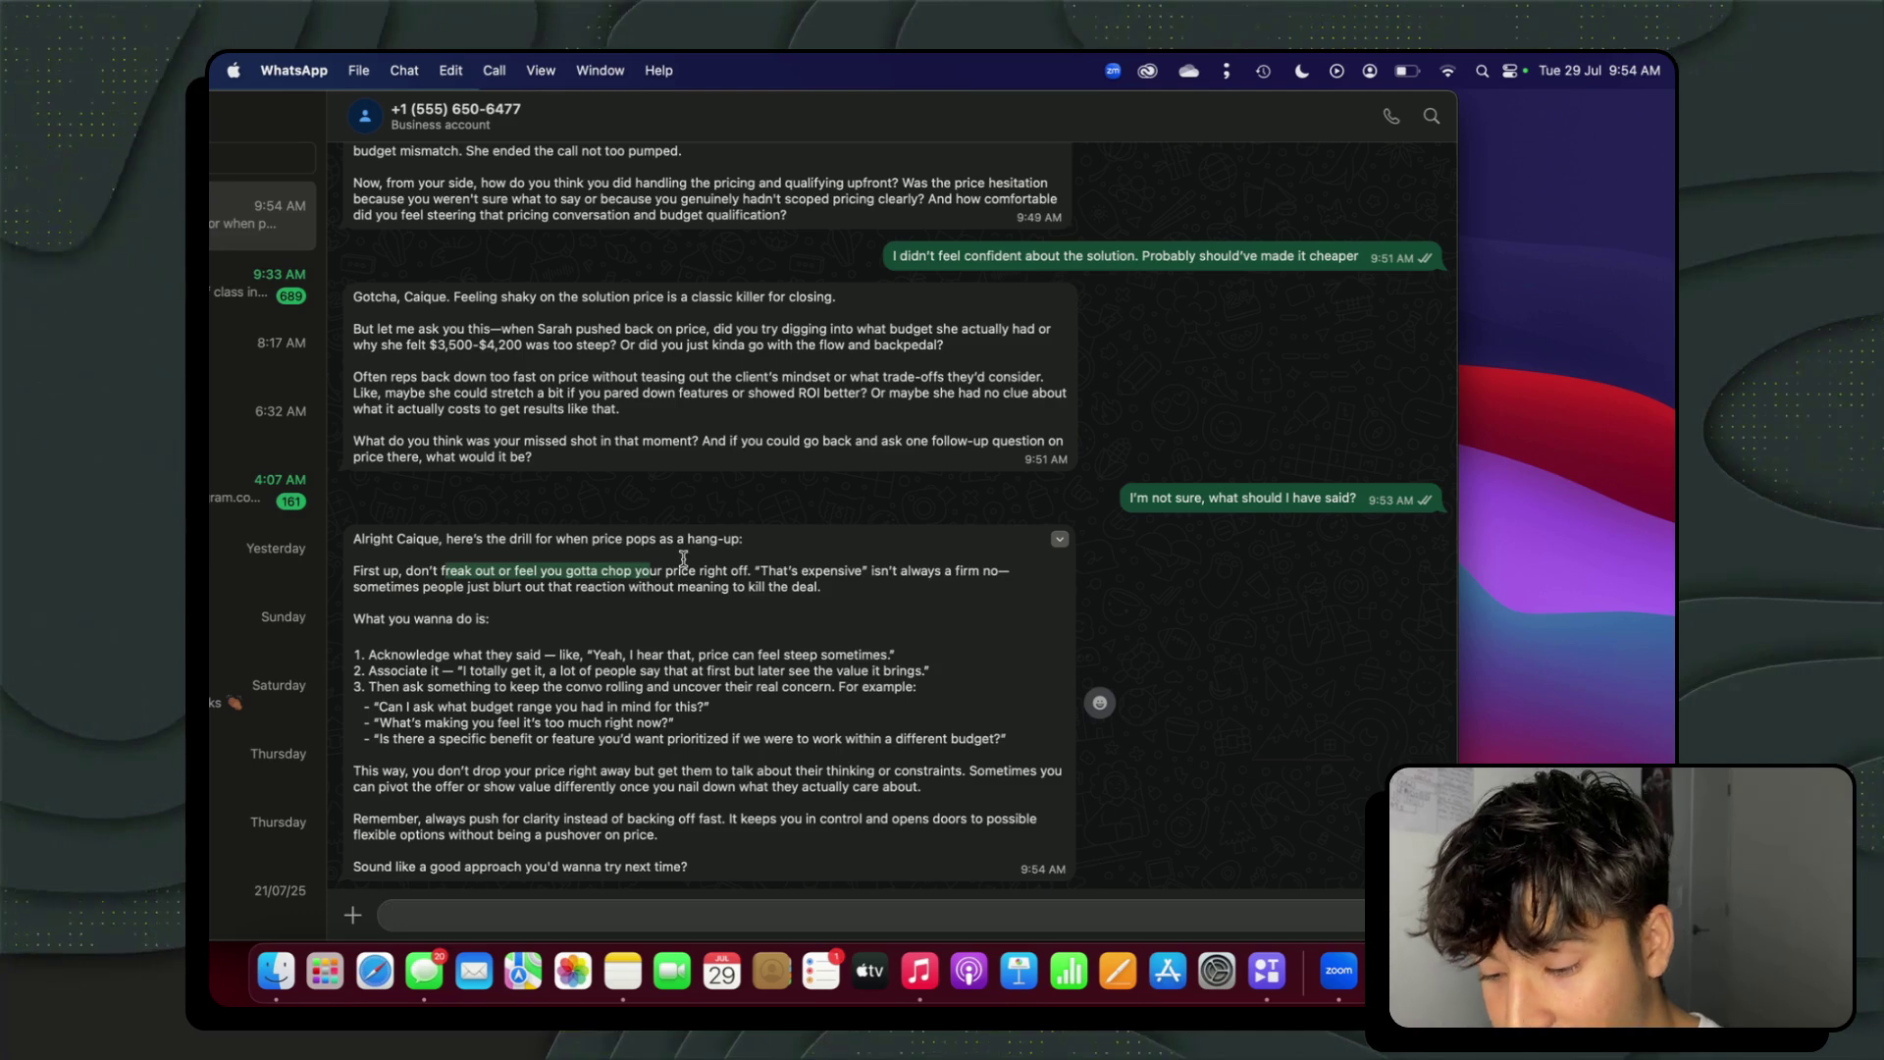
triple_click(839, 595)
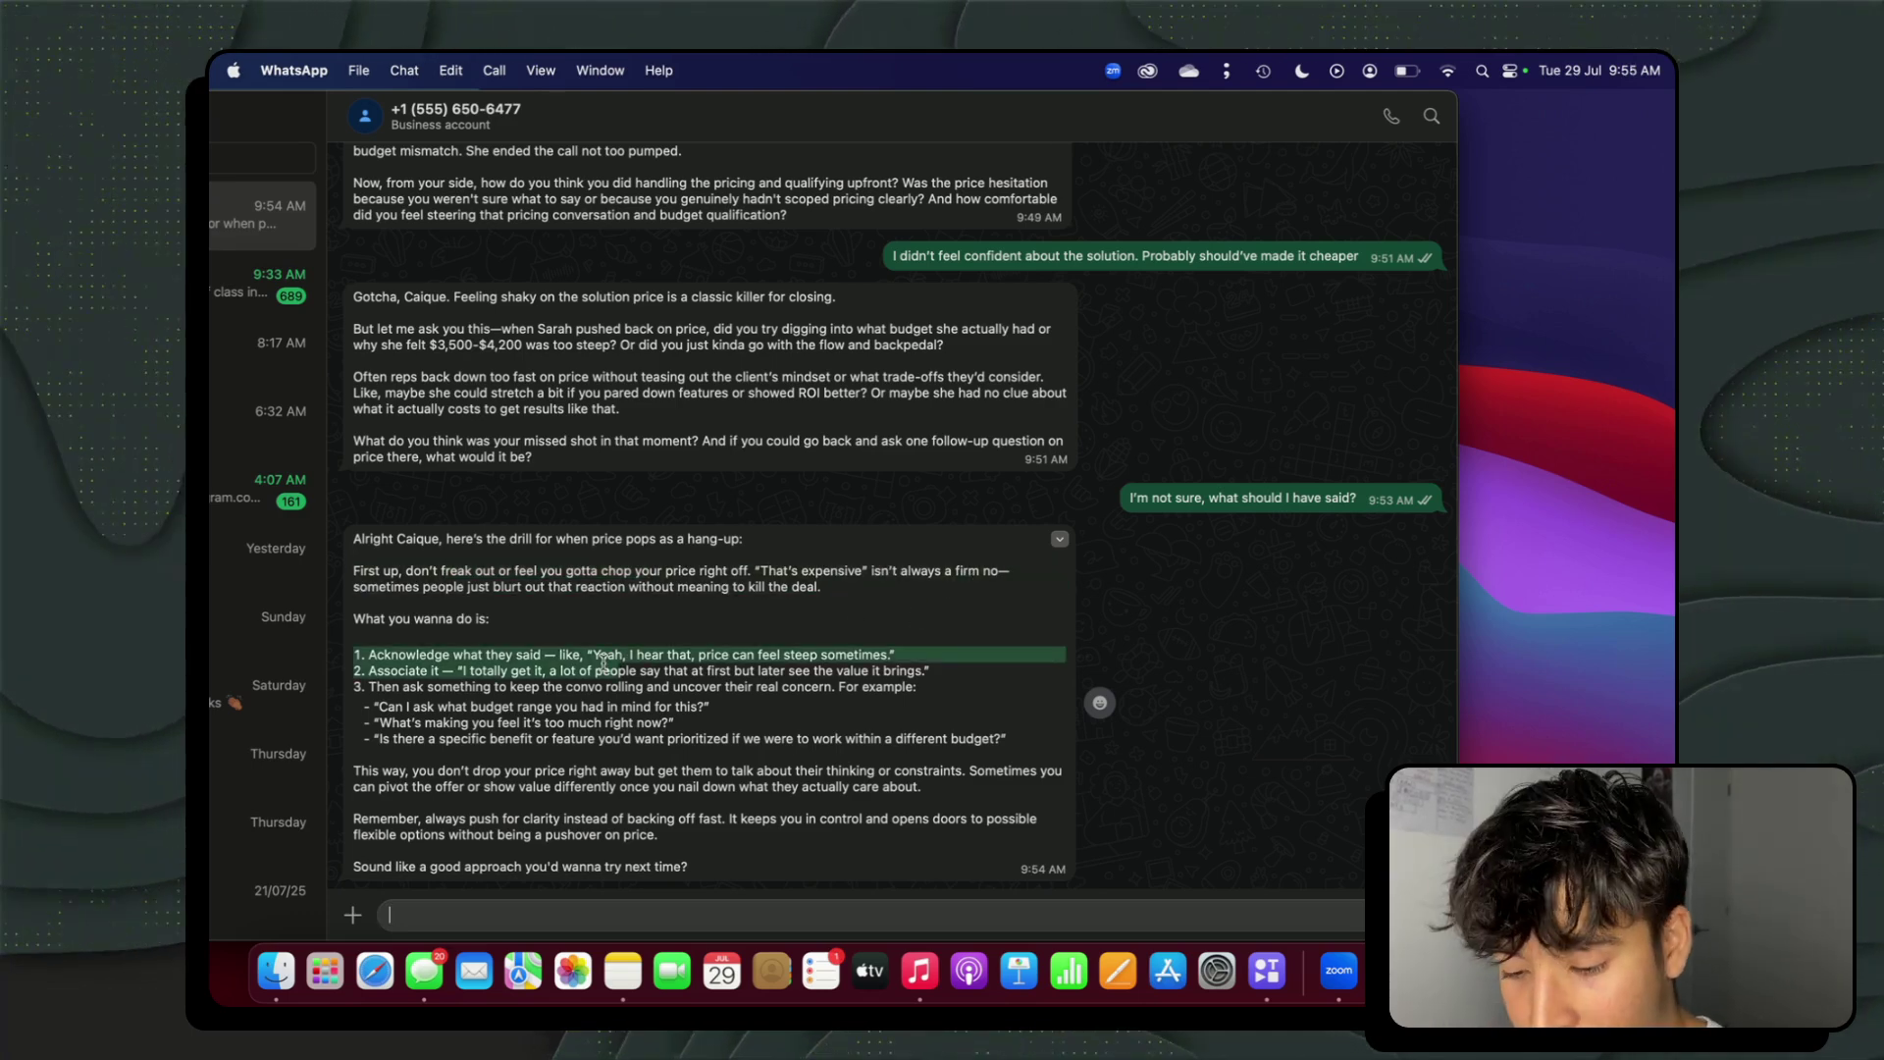
left_click(542, 670)
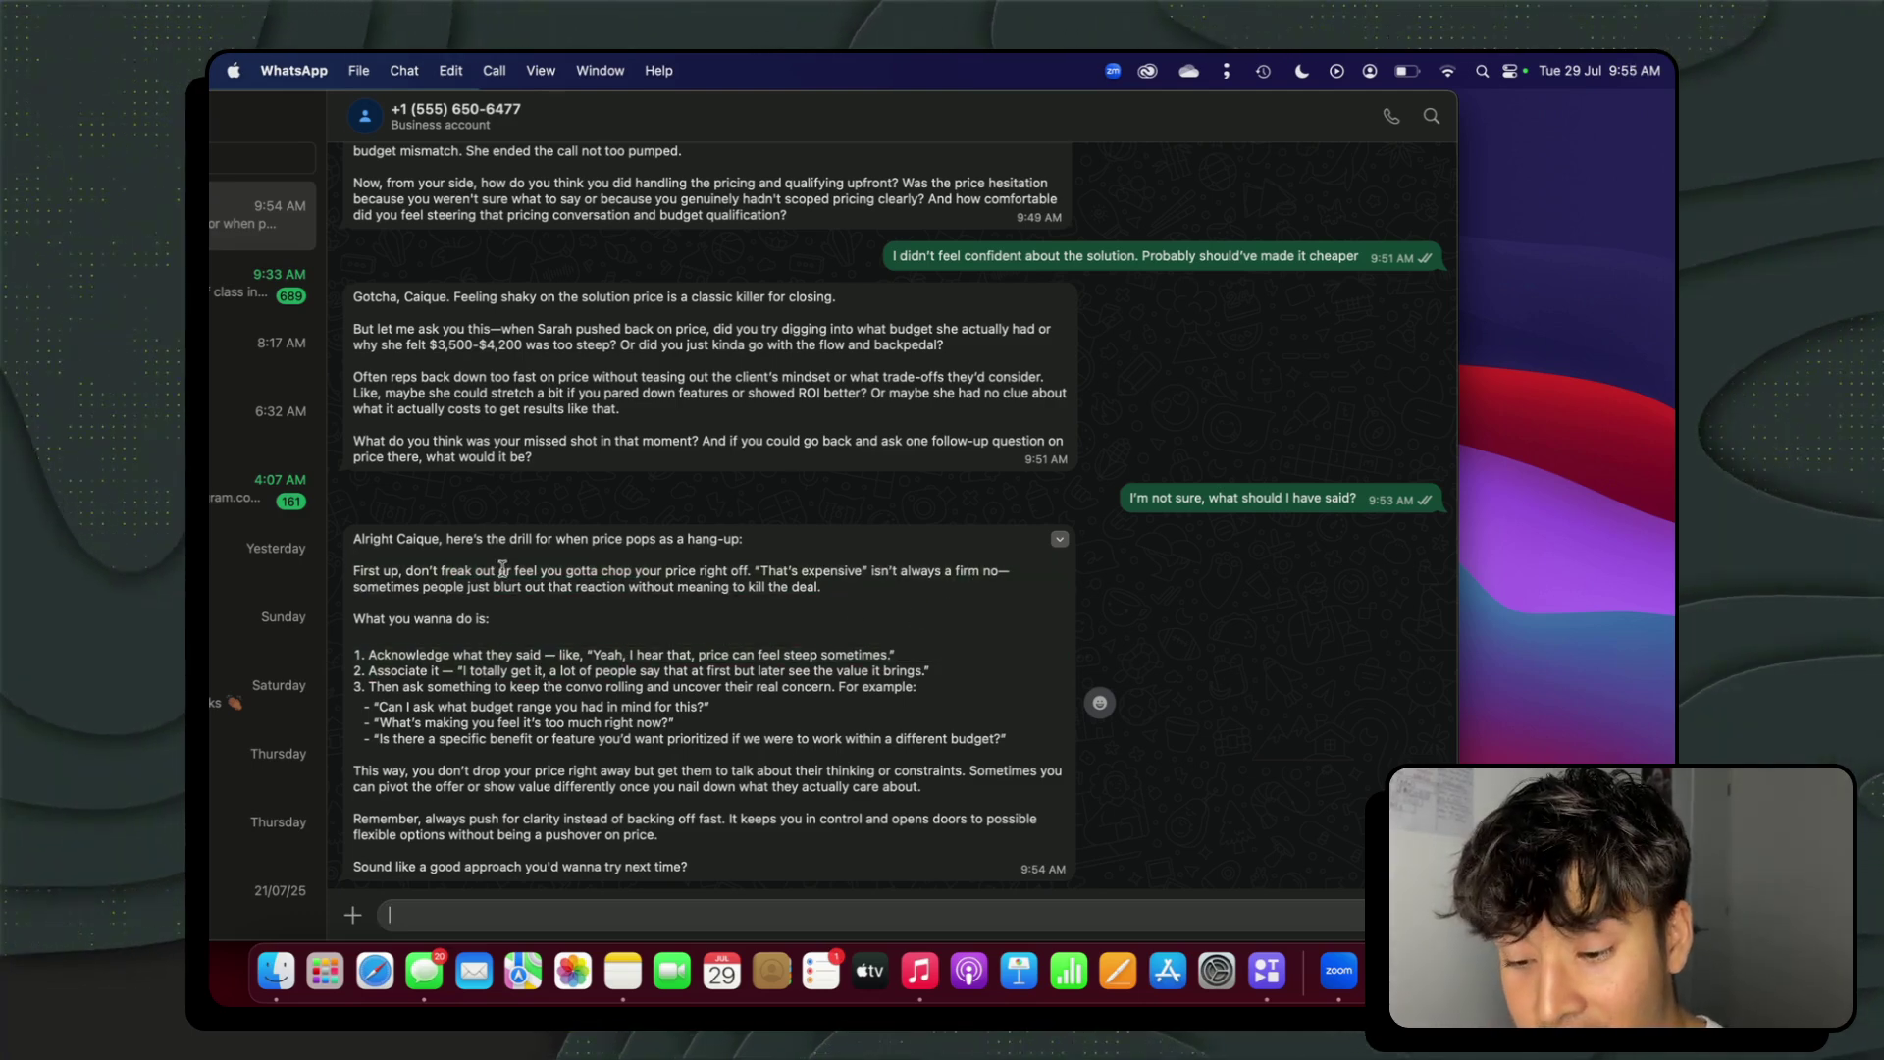
left_click_drag(345, 653, 1042, 732)
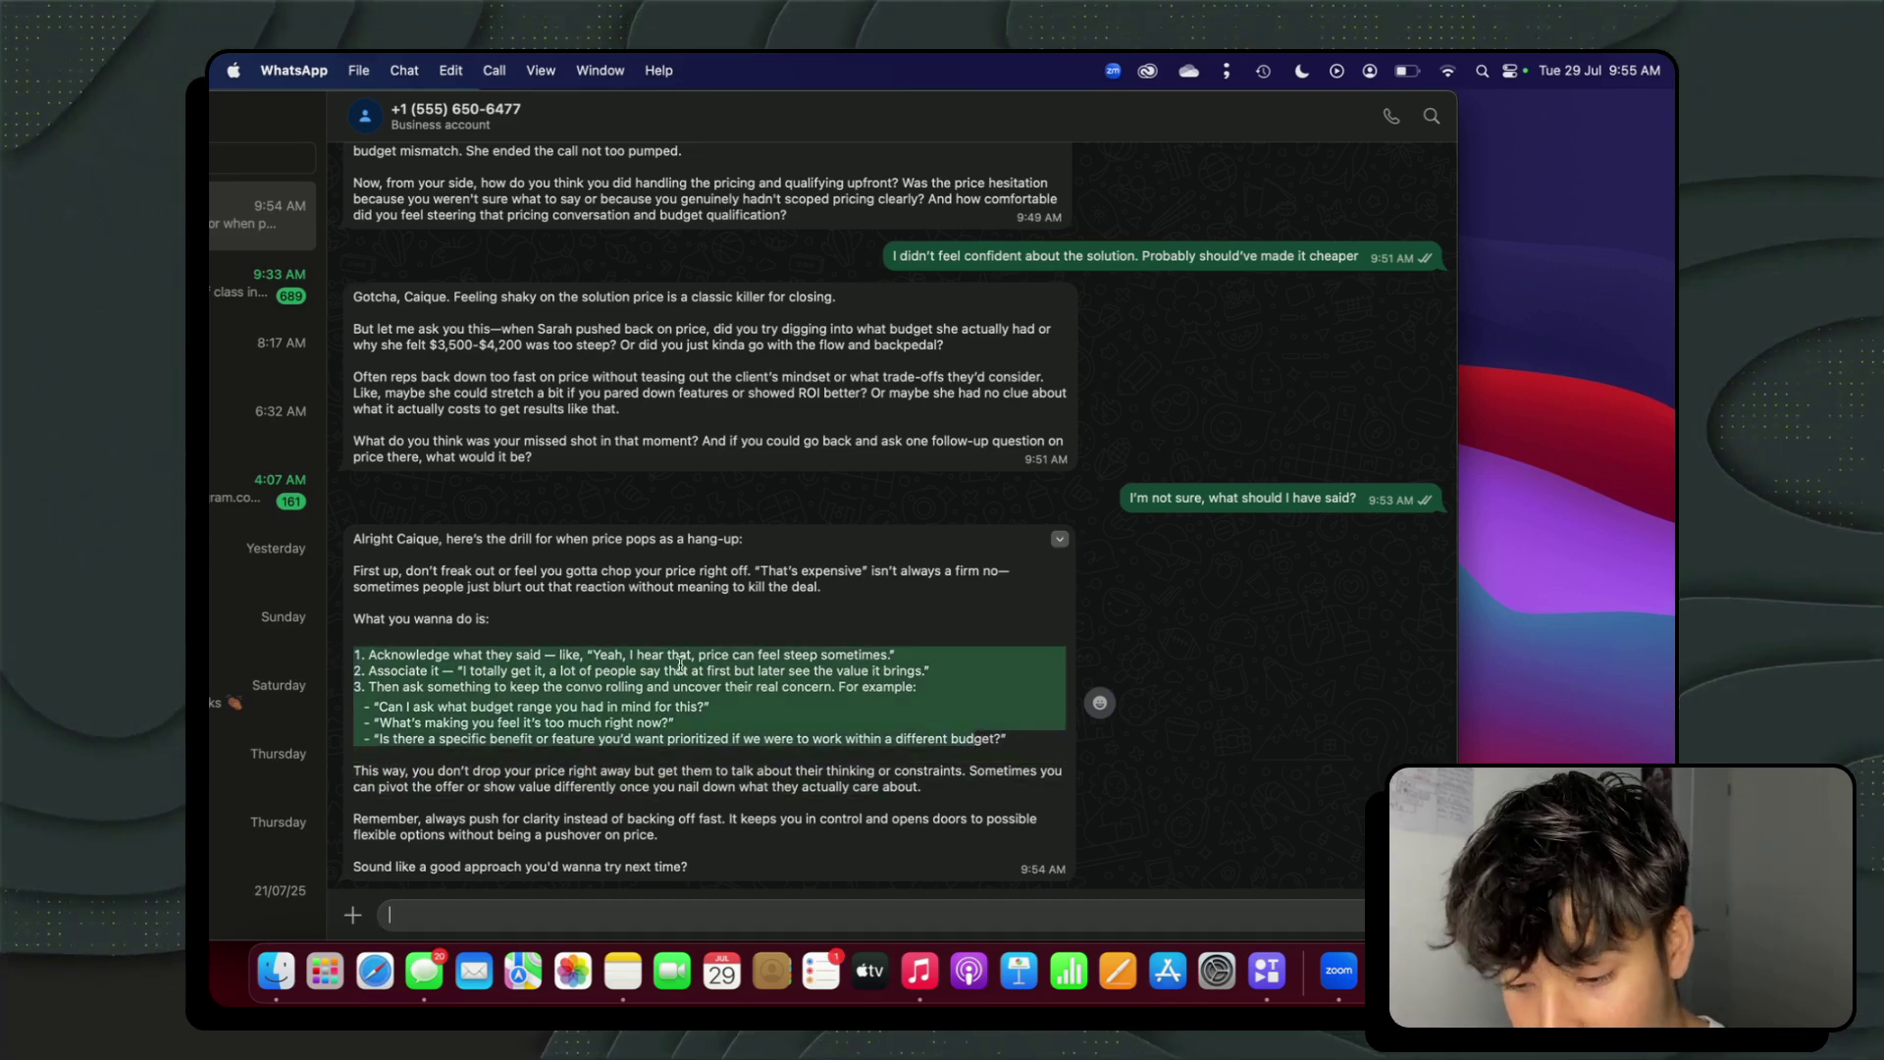
left_click(482, 658)
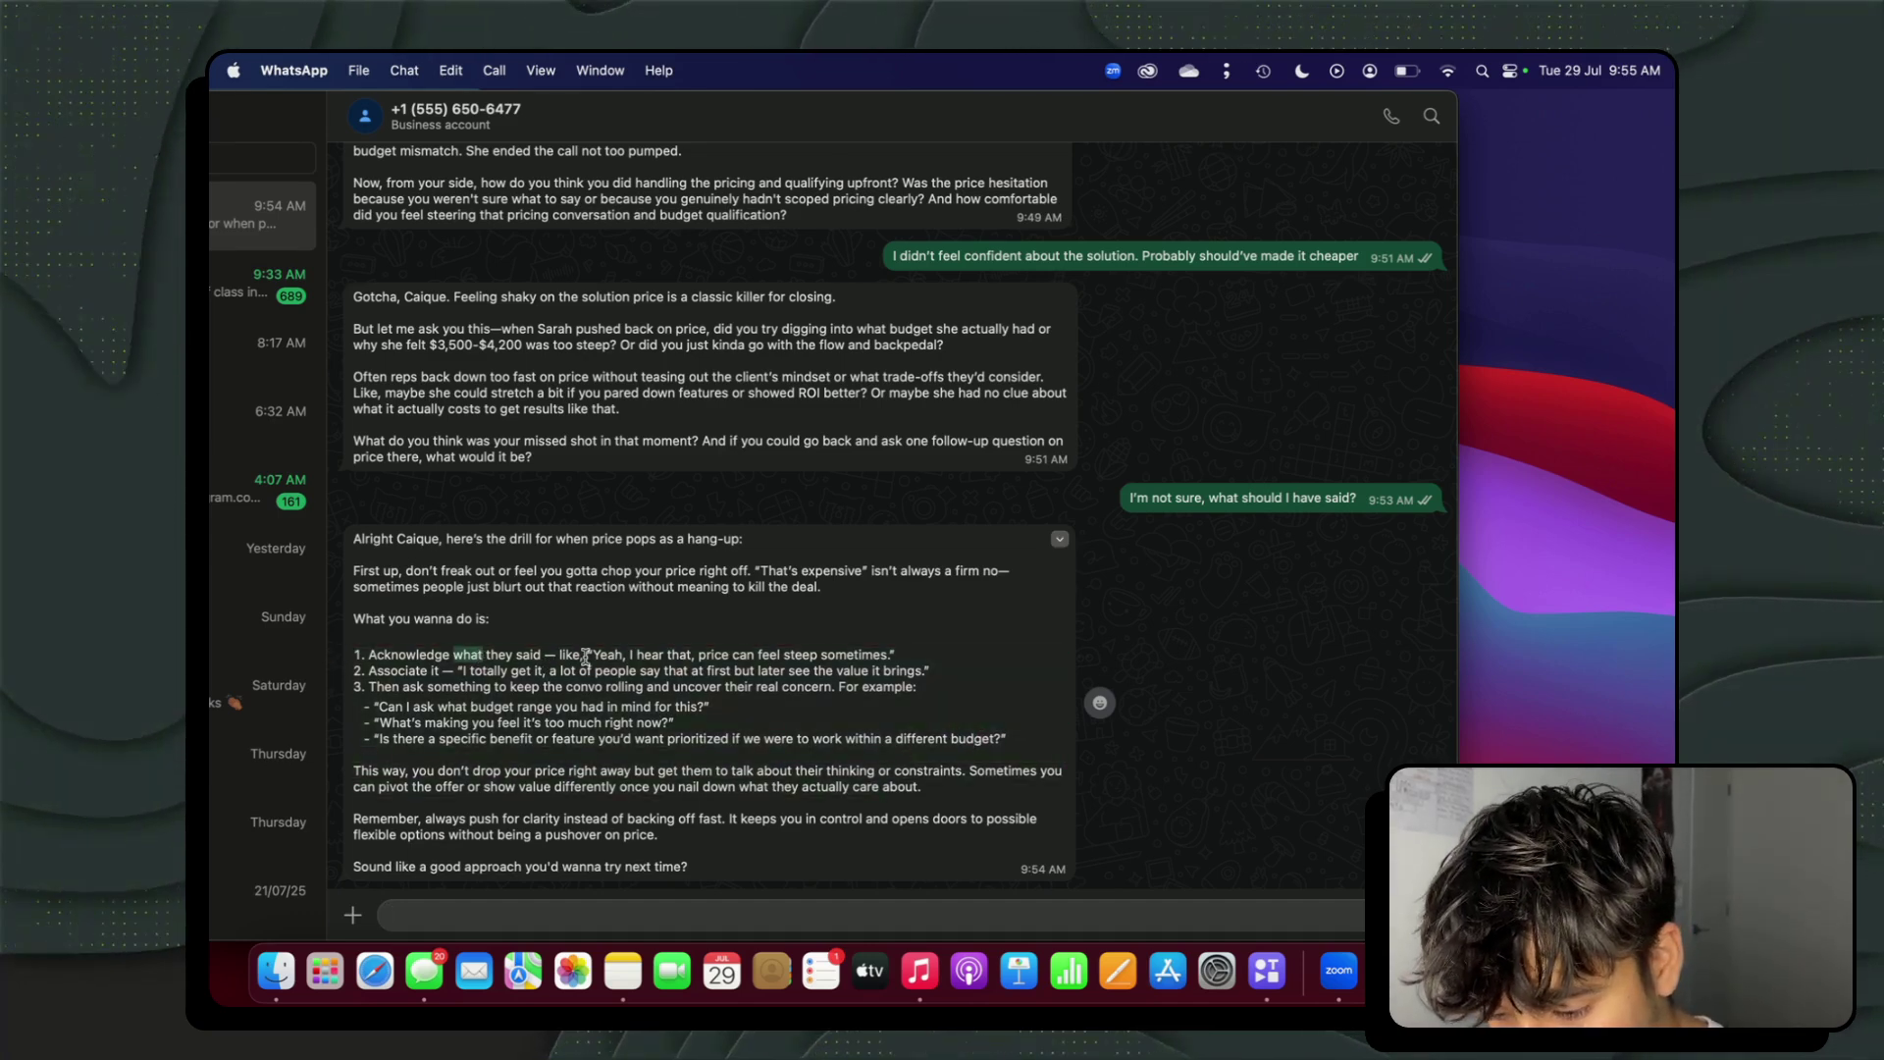
left_click_drag(587, 654, 934, 657)
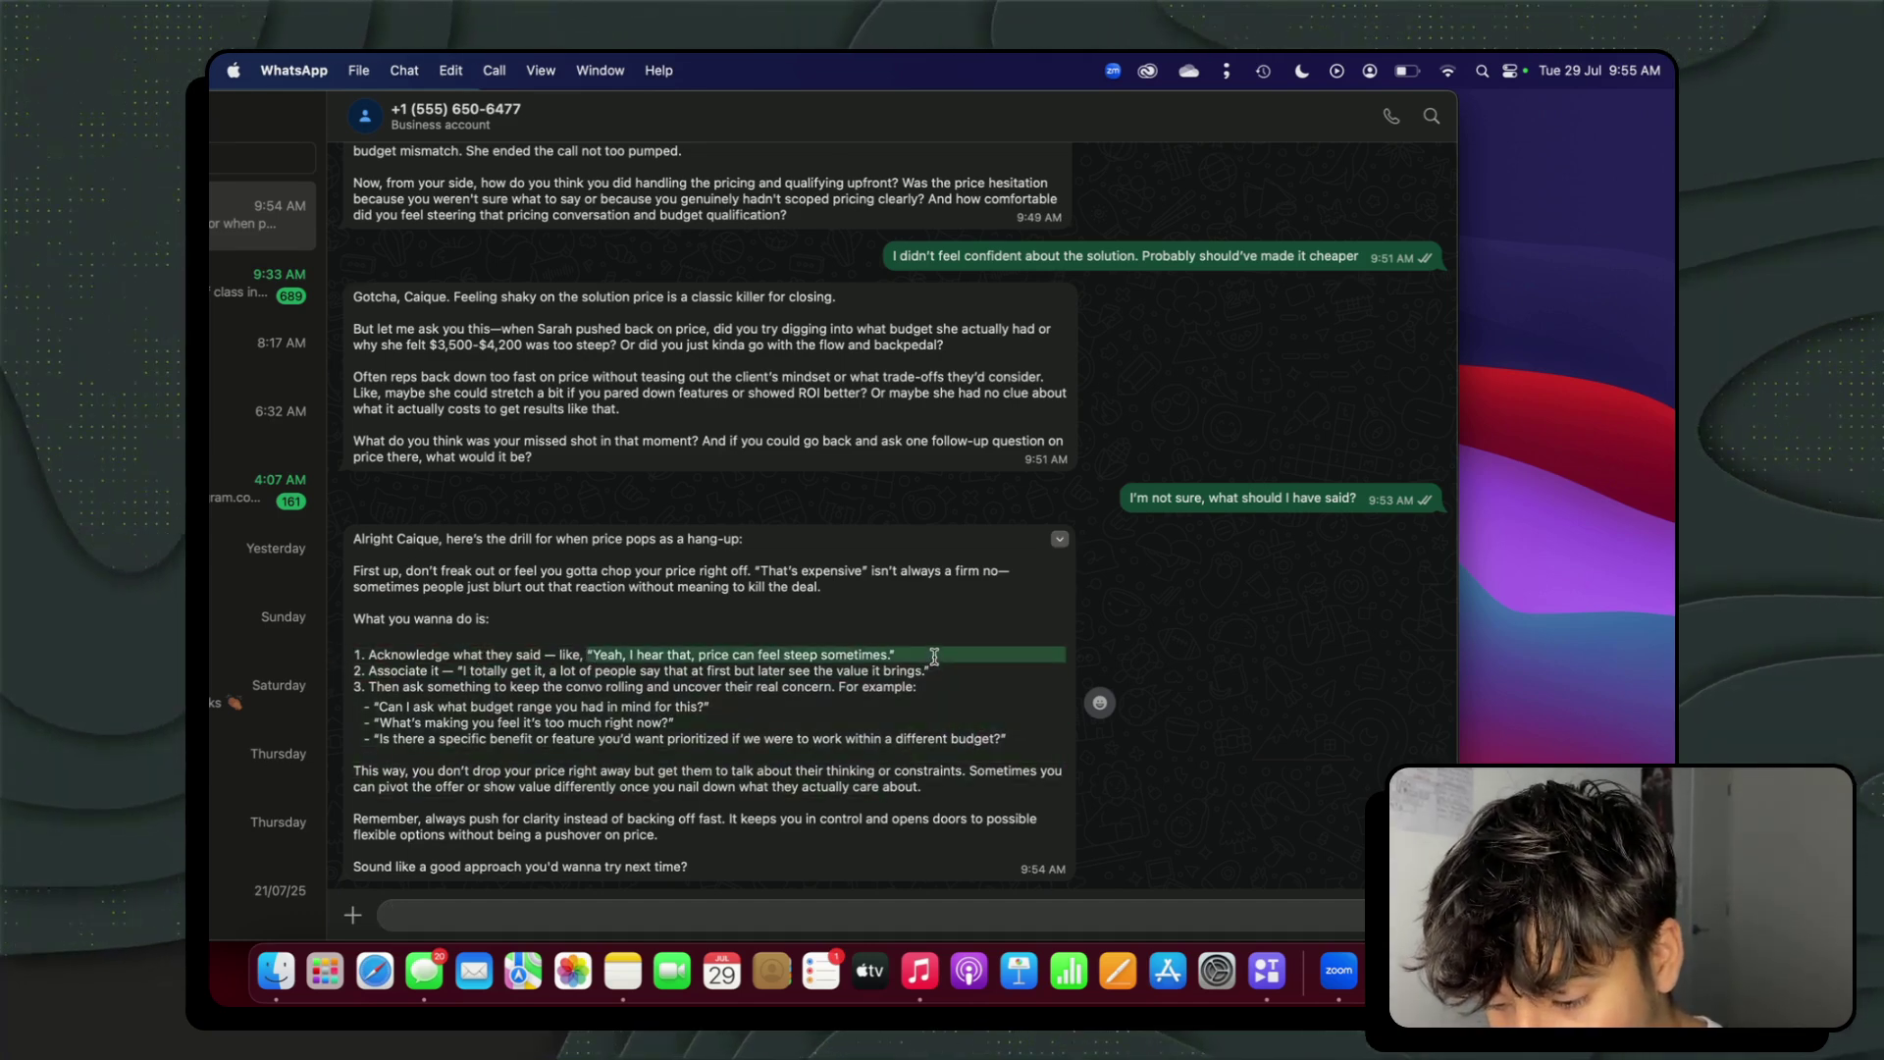
left_click(360, 668)
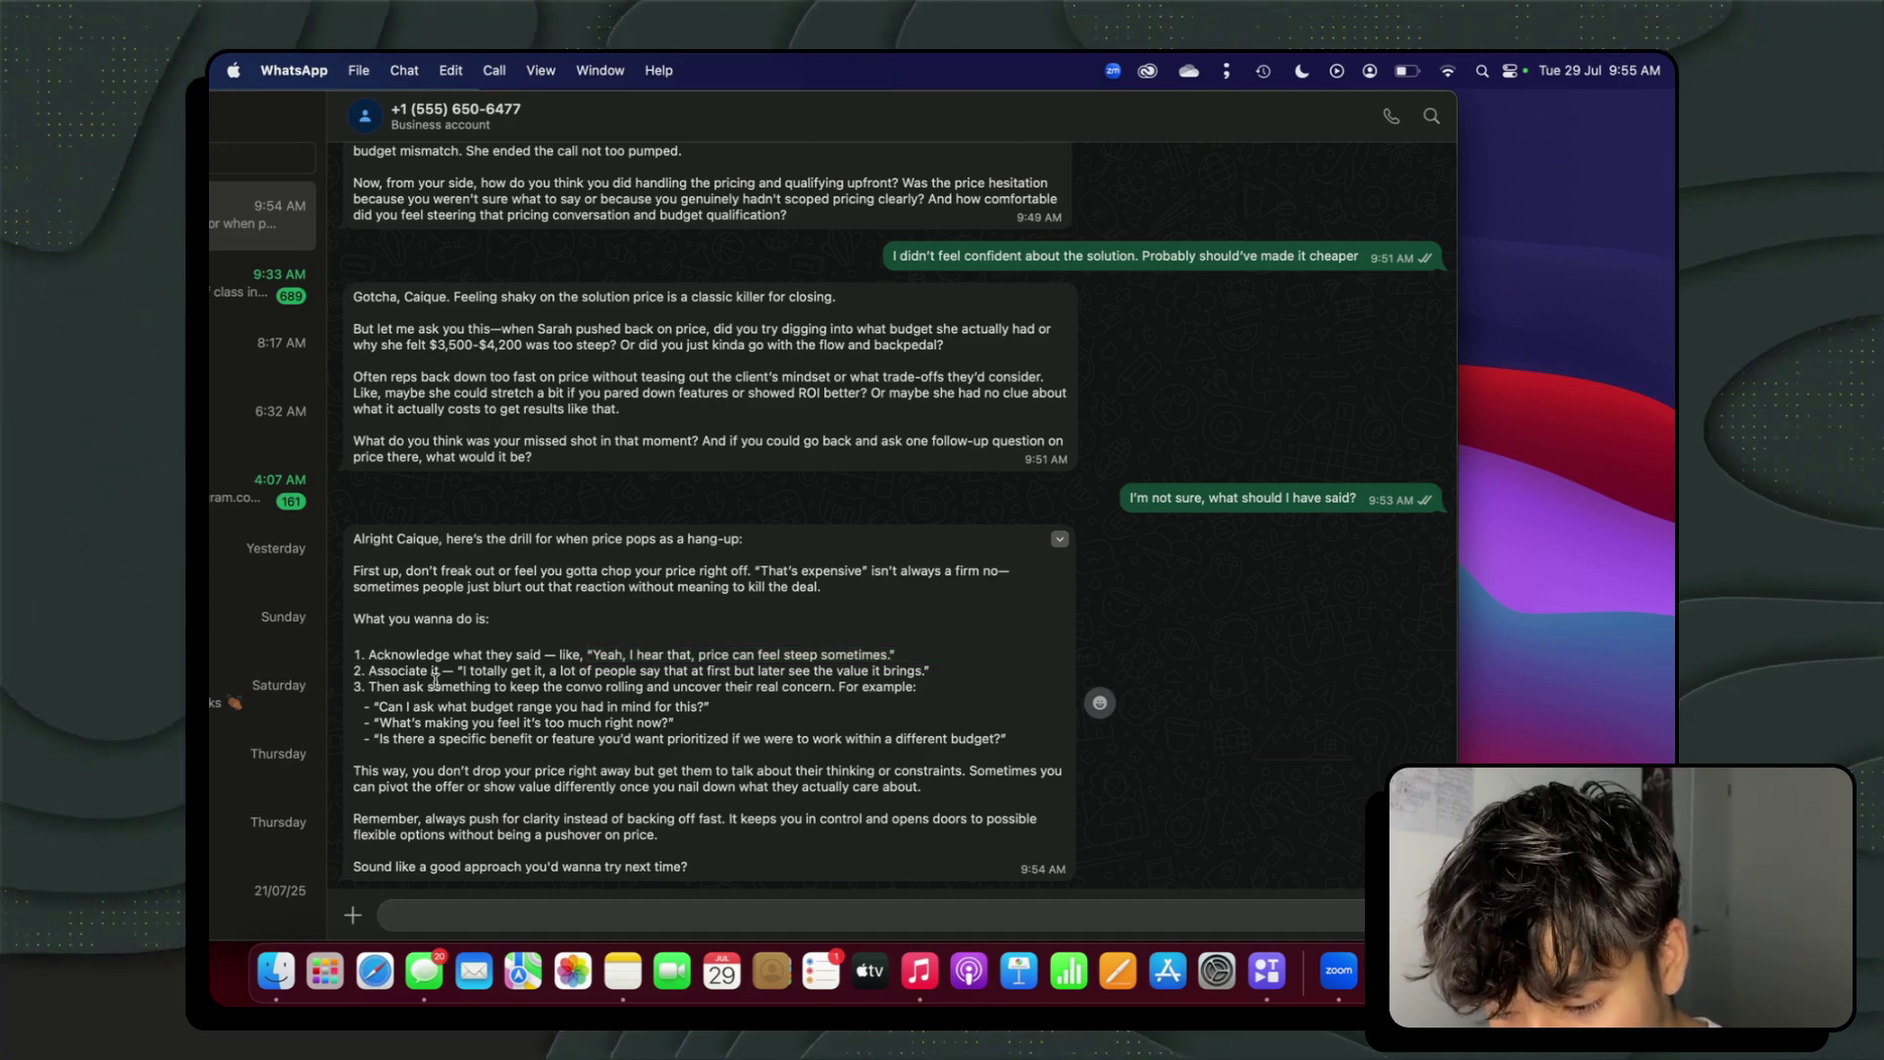
left_click_drag(435, 677, 687, 716)
left_click(496, 734)
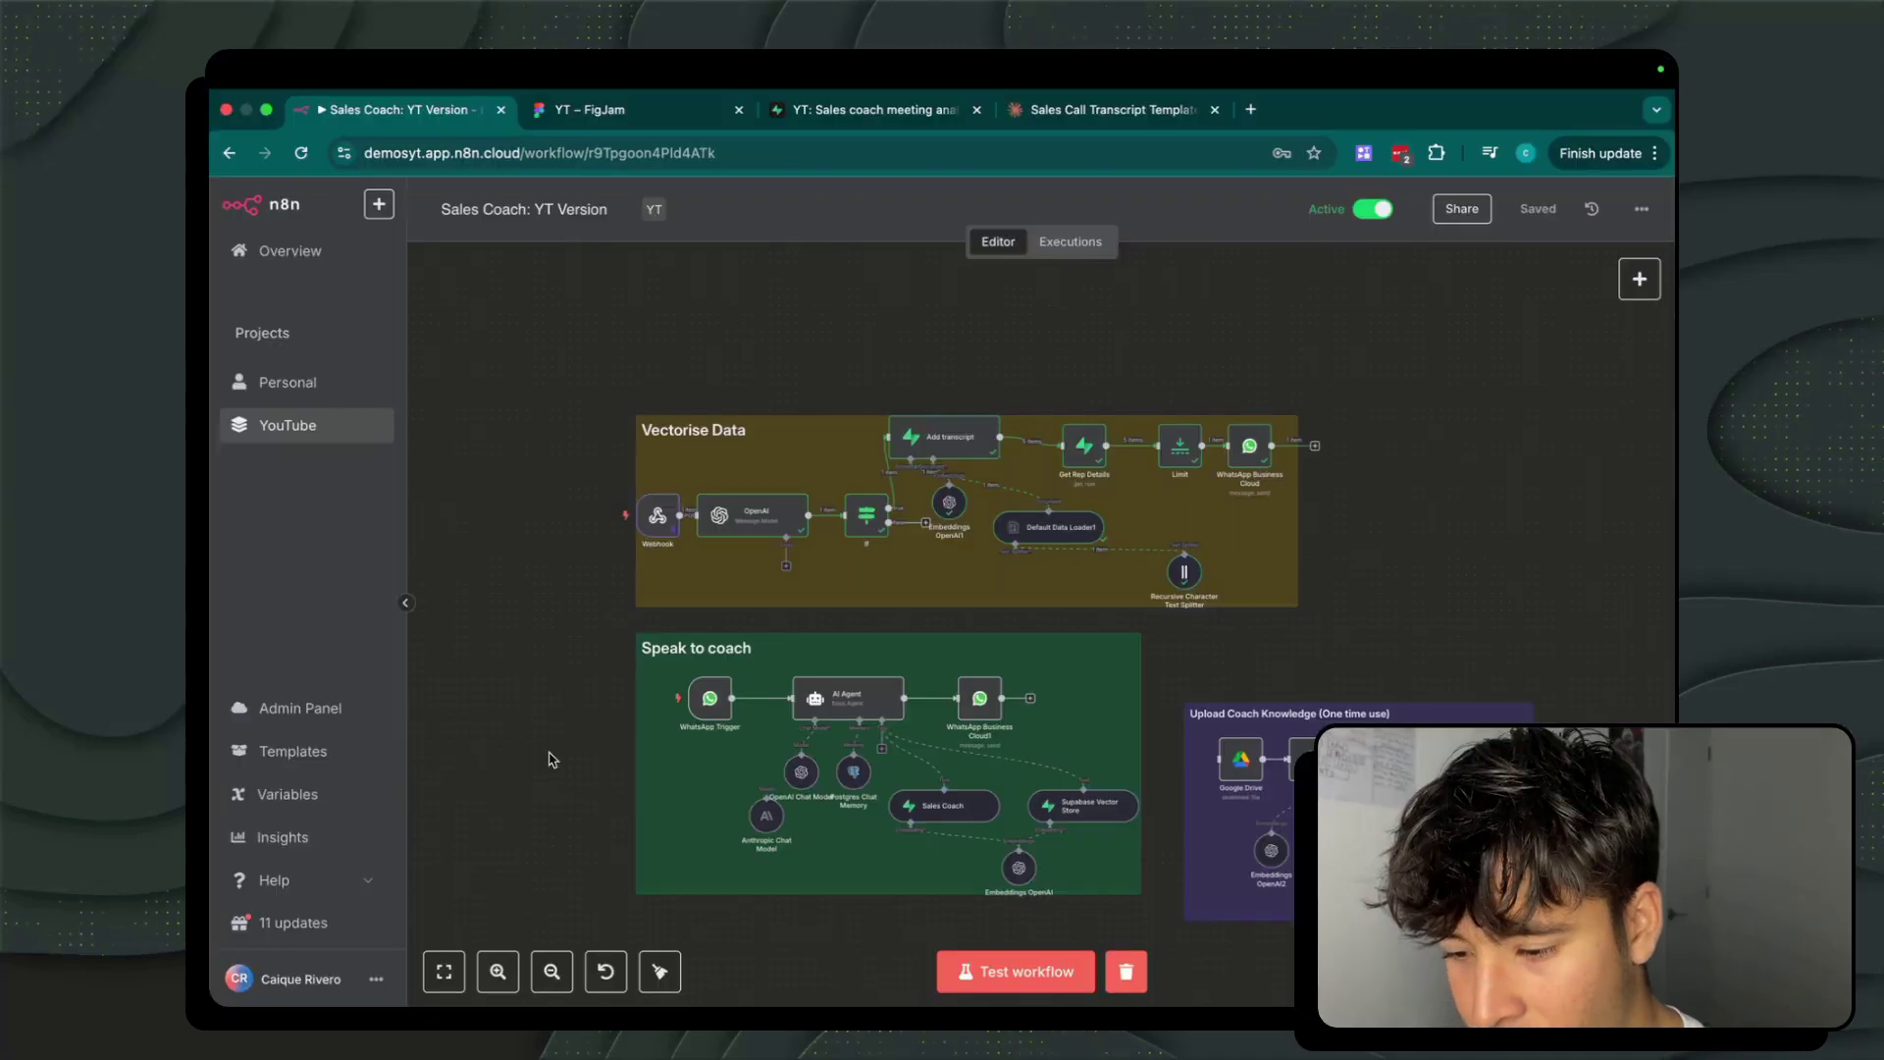
Marquee-select the nodes in the Vectorise Data and Speak to coach sections to point them out, and clear the selection.
left_click_drag(1476, 785, 1525, 405)
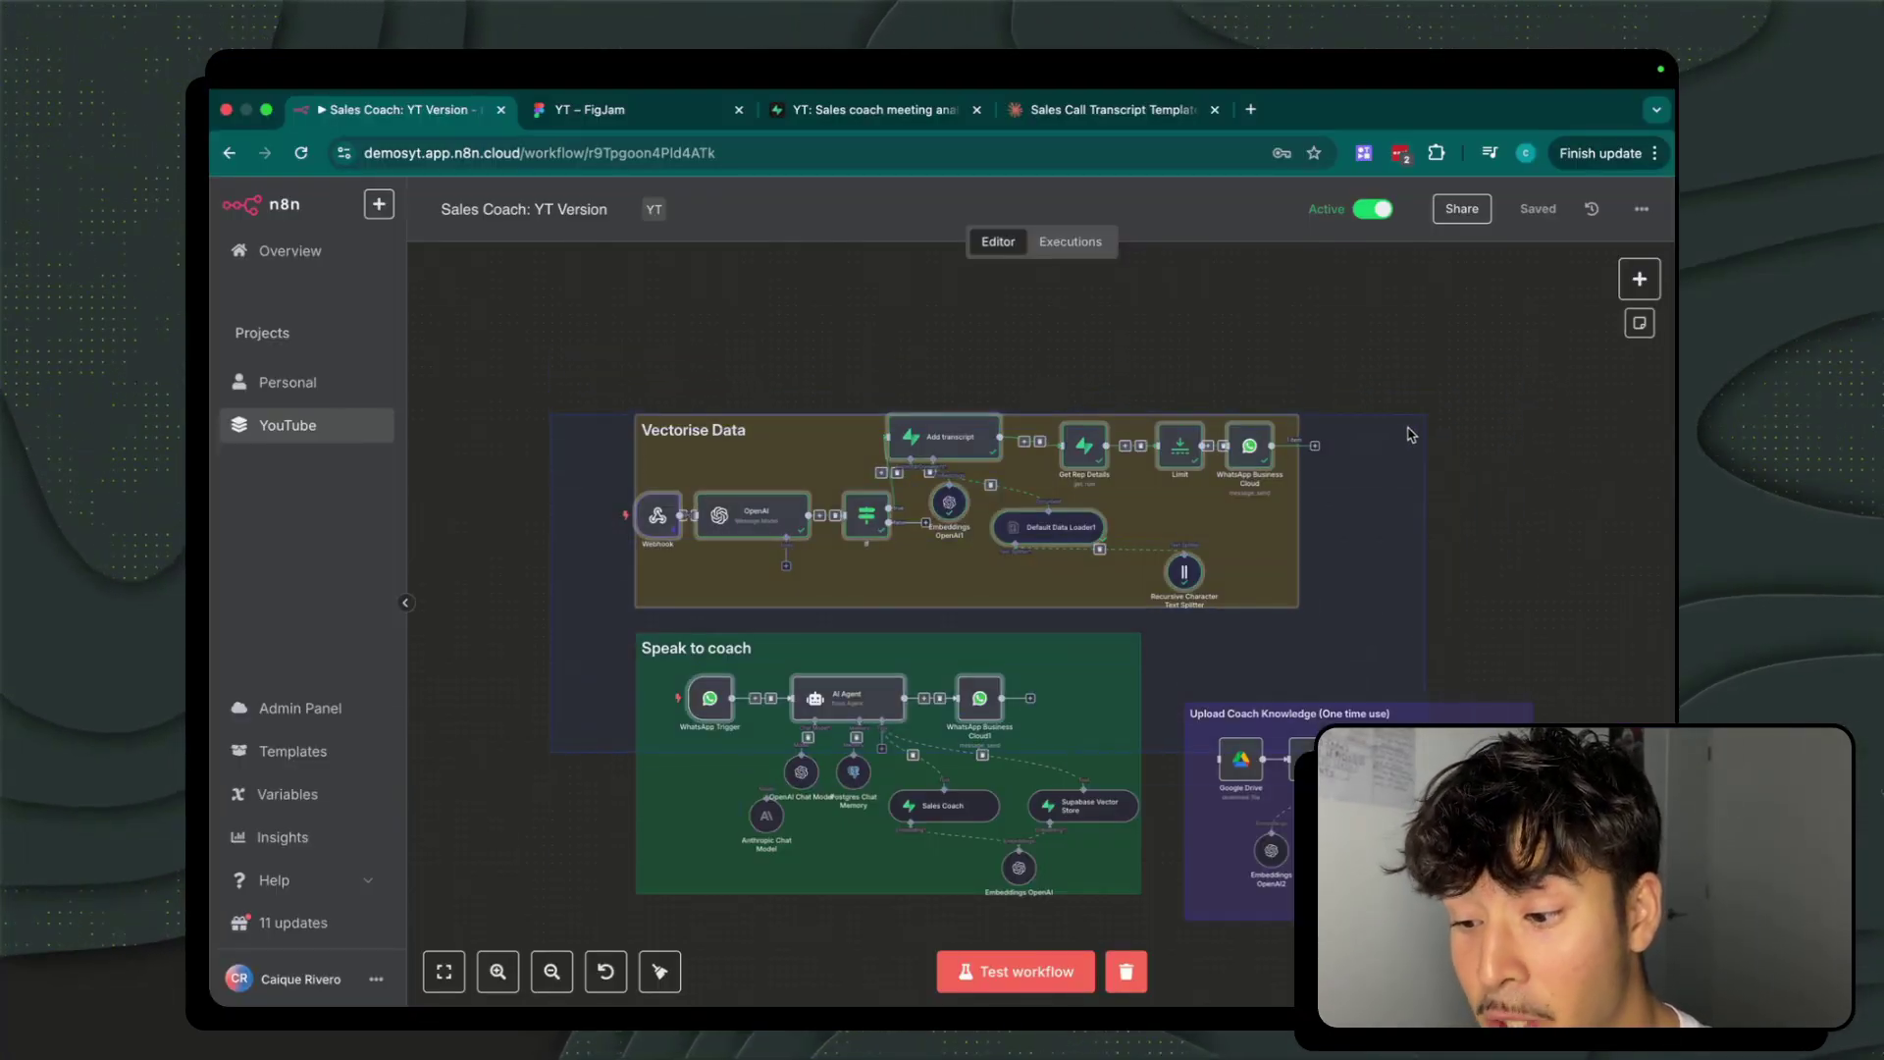
left_click_drag(1410, 435, 1409, 435)
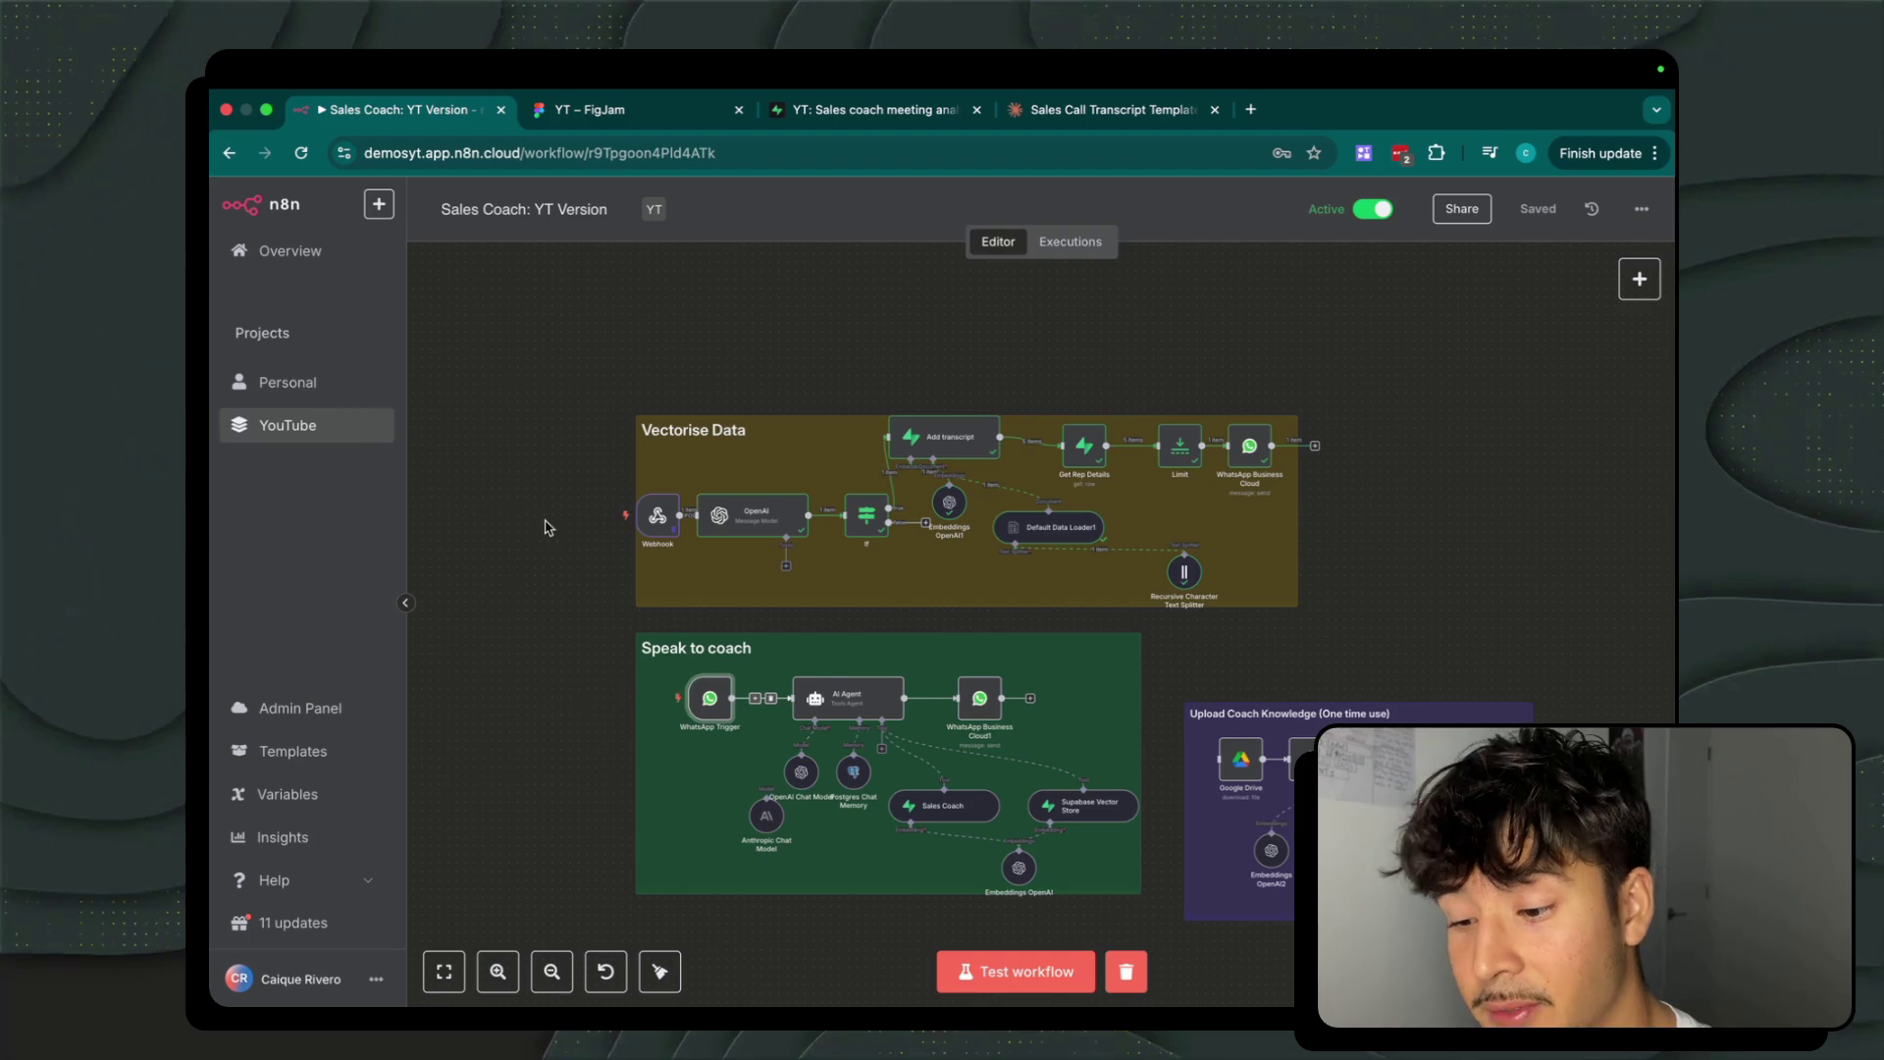
left_click(509, 677)
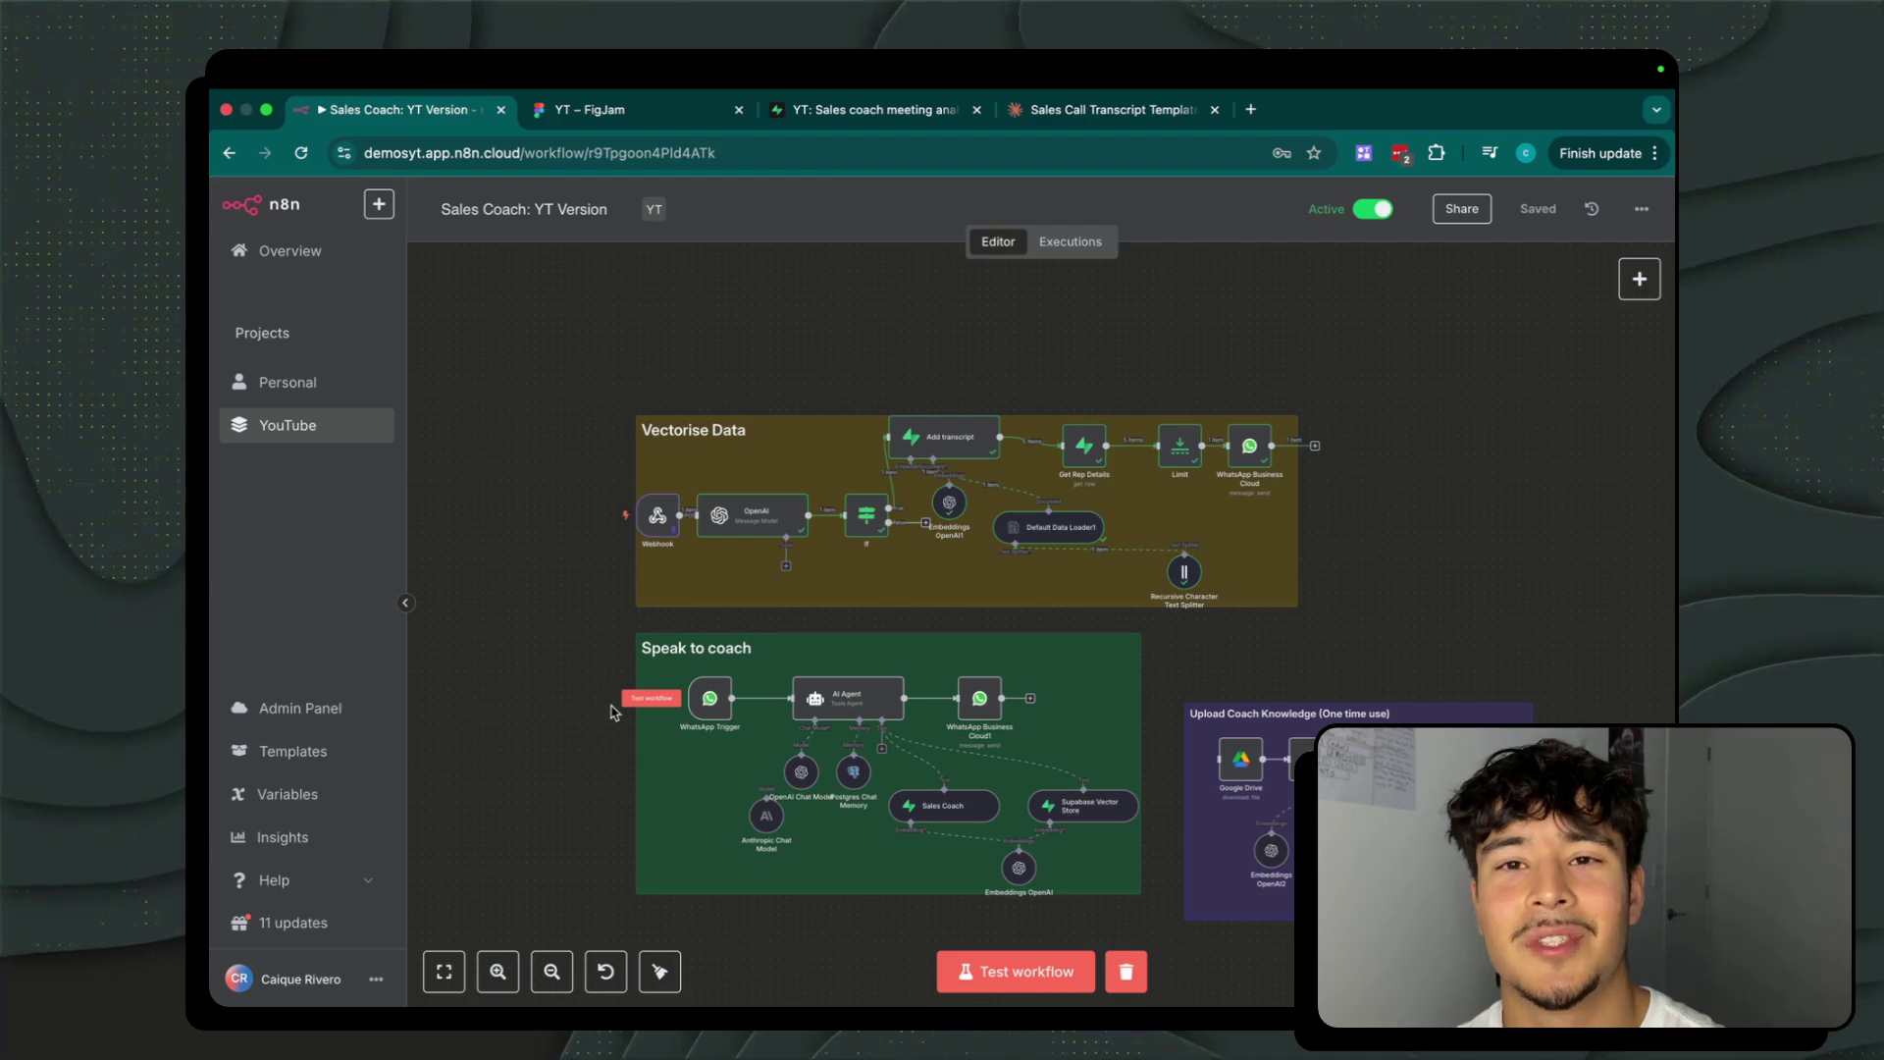
On the FigJam board, circle the Supabase transcript upload box, underline the closer's info box and outline the WhatsApp notification text.
key("ctrl+Tab")
scroll(601, 517, "up", 2)
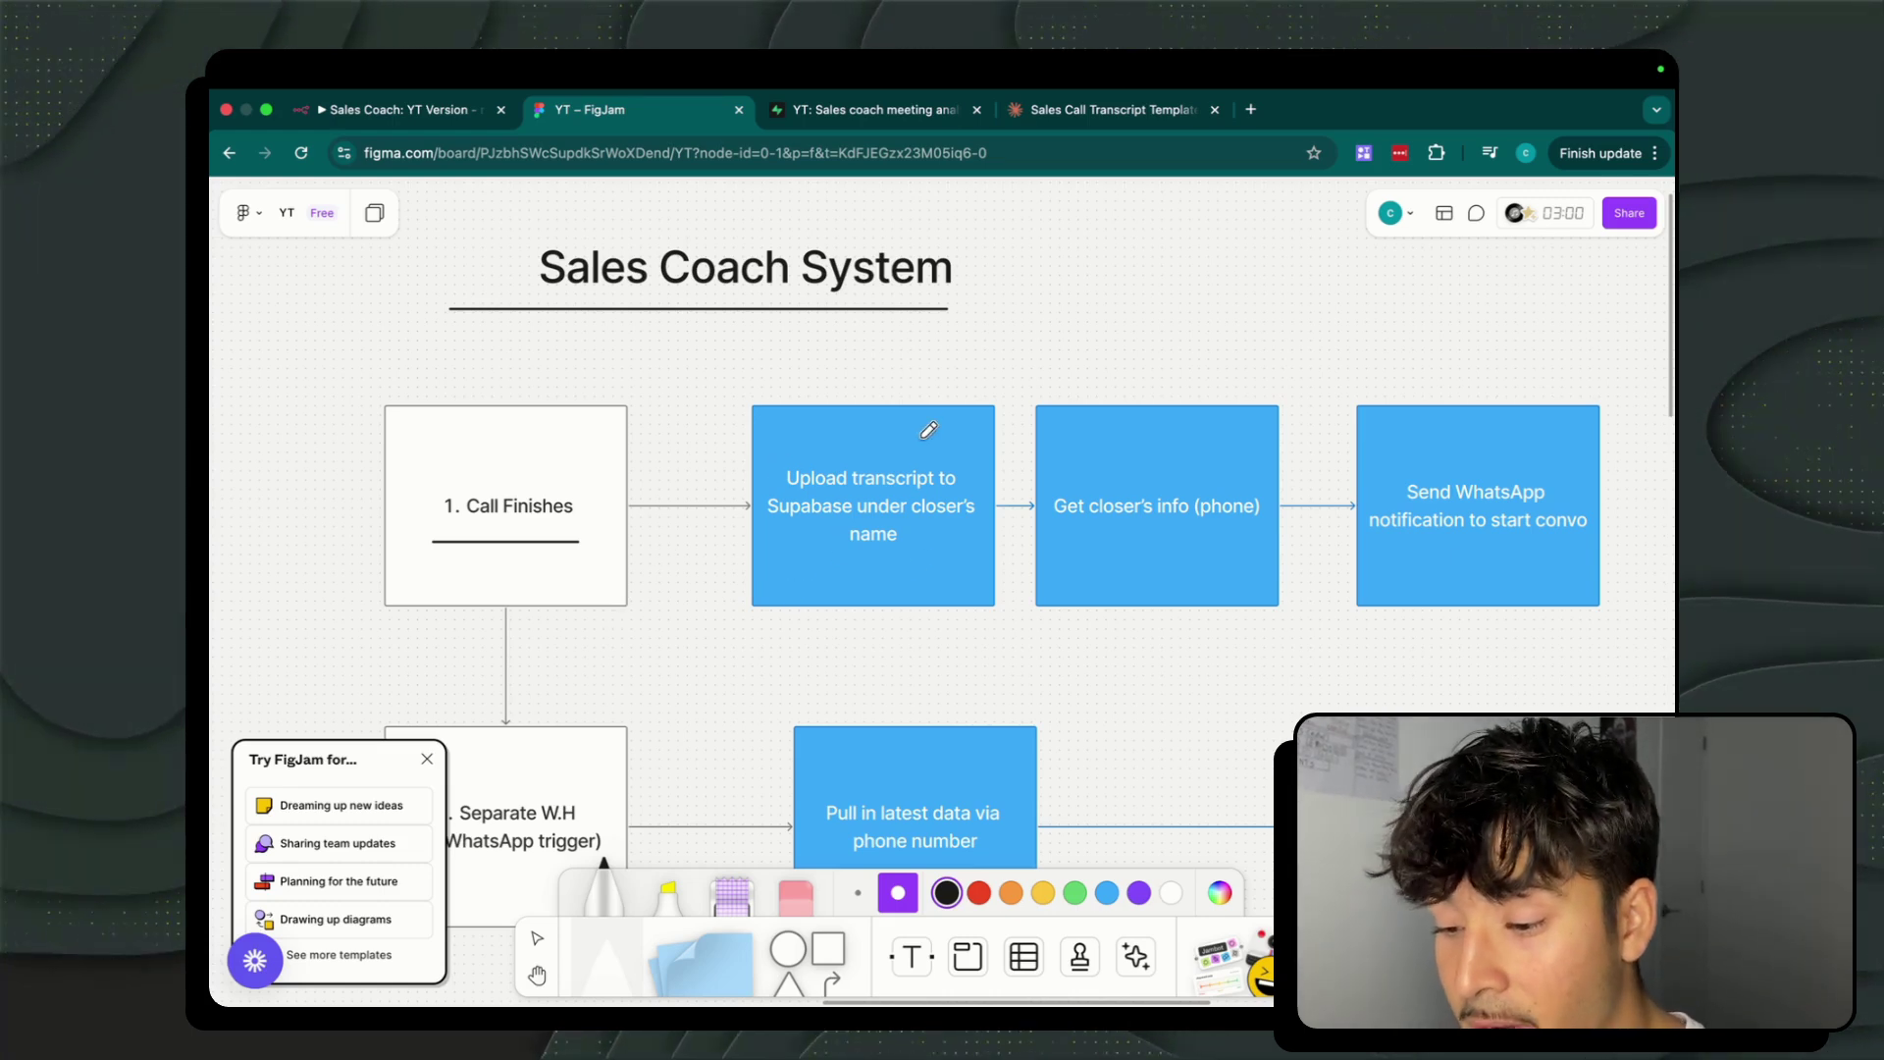
mouse_move(950, 440)
left_mouse_down()
mouse_move(738, 490)
mouse_move(952, 583)
mouse_move(991, 437)
mouse_move(932, 437)
left_mouse_up()
left_click_drag(961, 526, 927, 526)
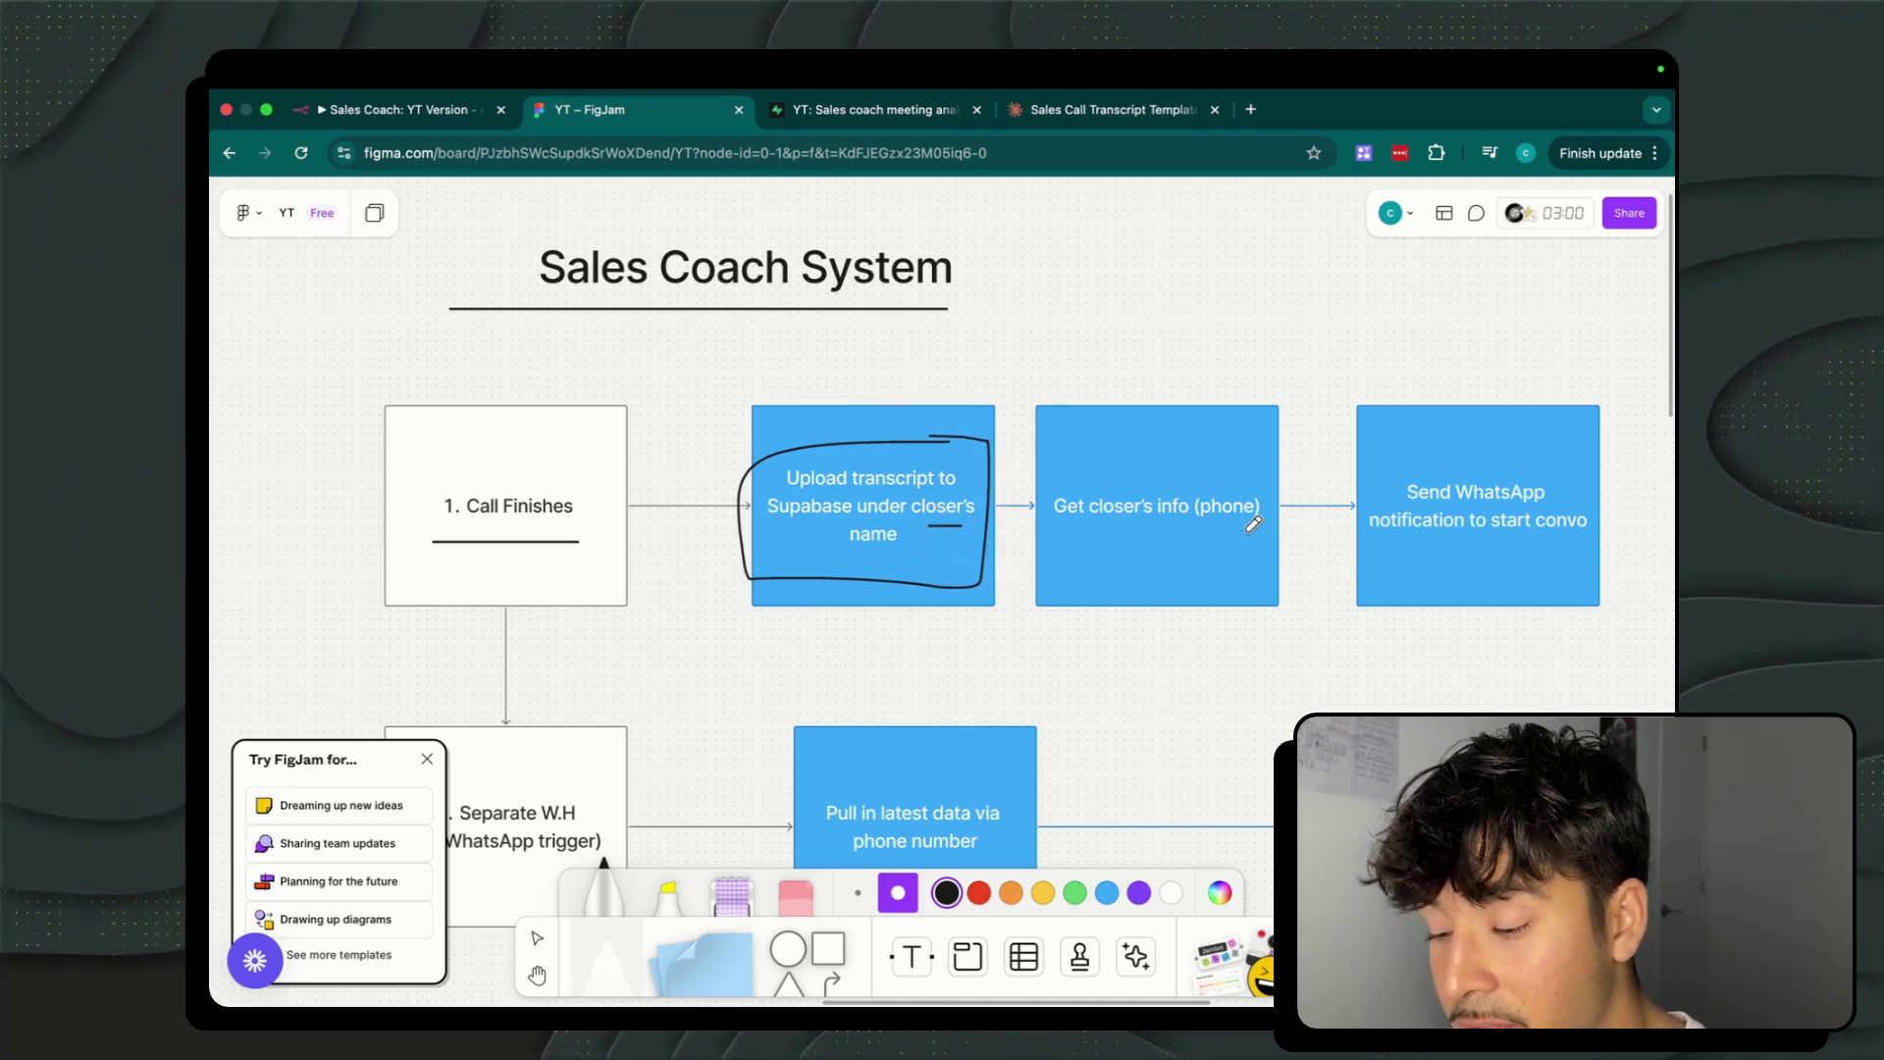
scroll(1114, 499, "right", 5)
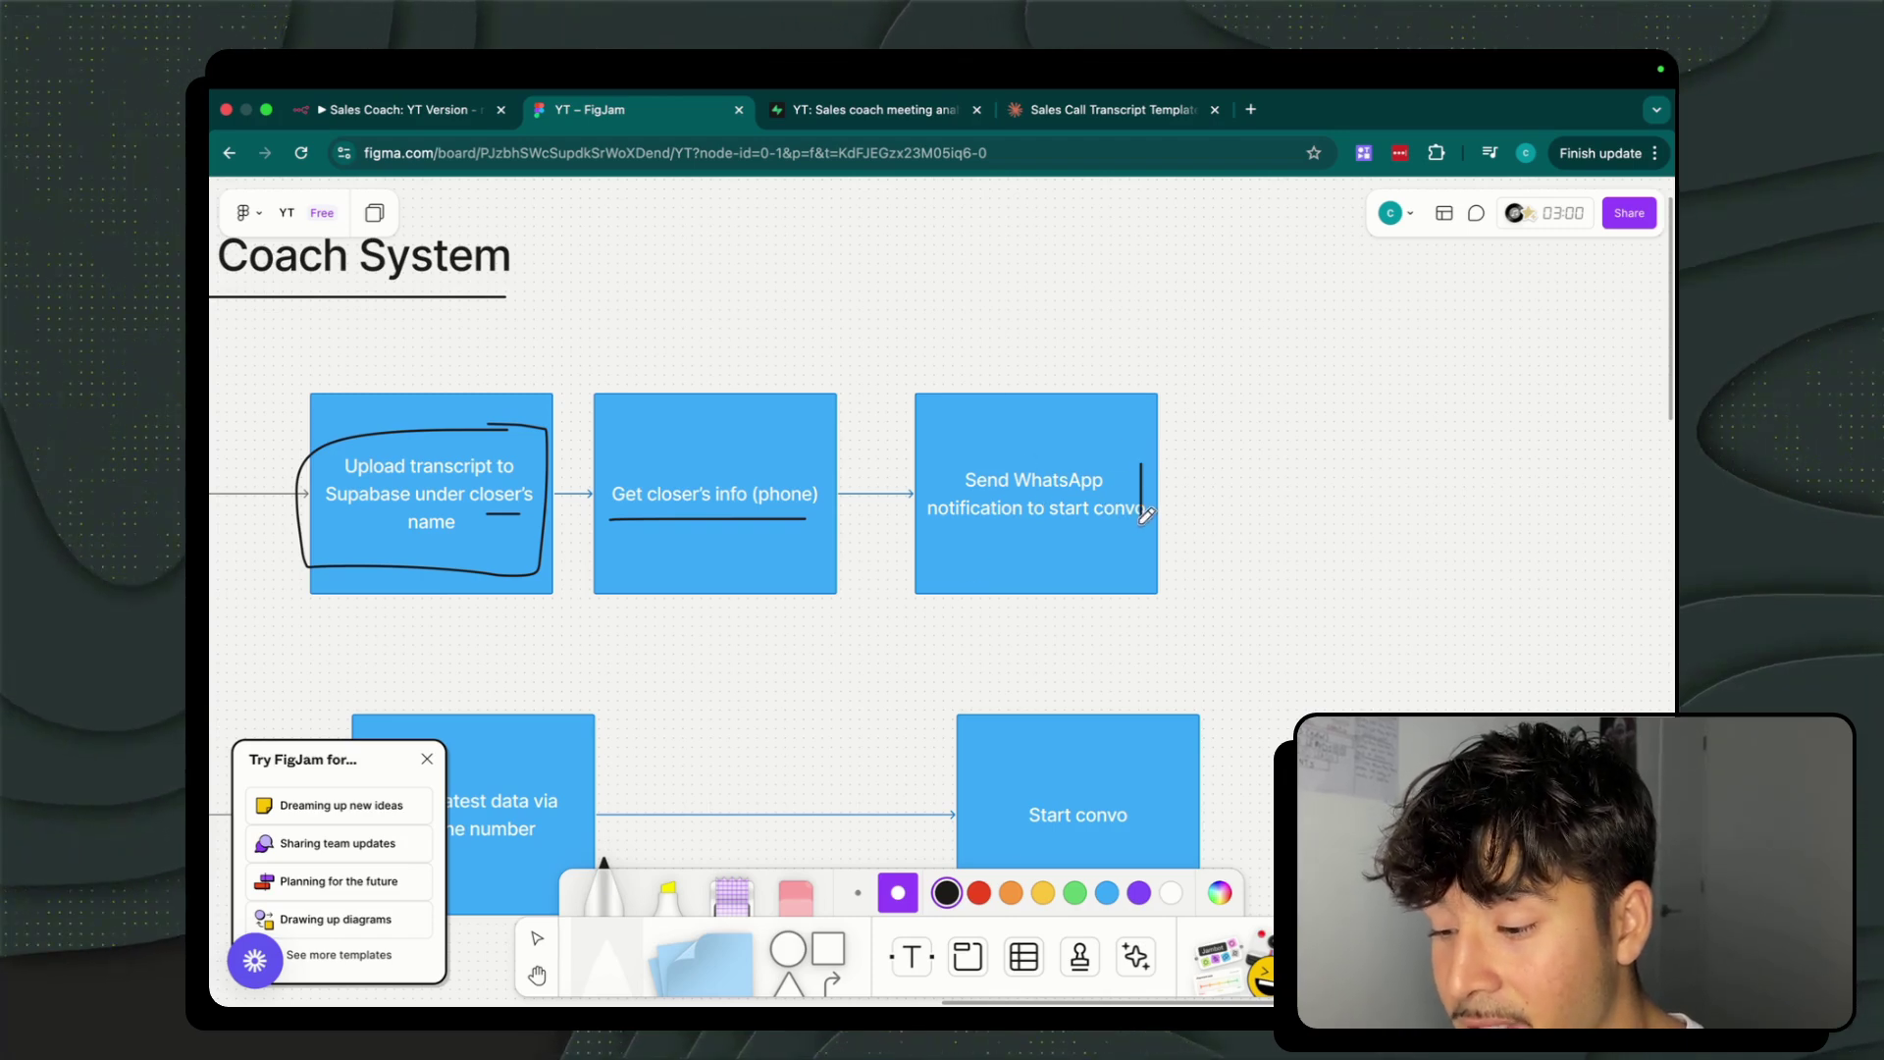
mouse_move(922, 523)
left_mouse_down()
mouse_move(997, 471)
mouse_move(1138, 463)
left_mouse_up()
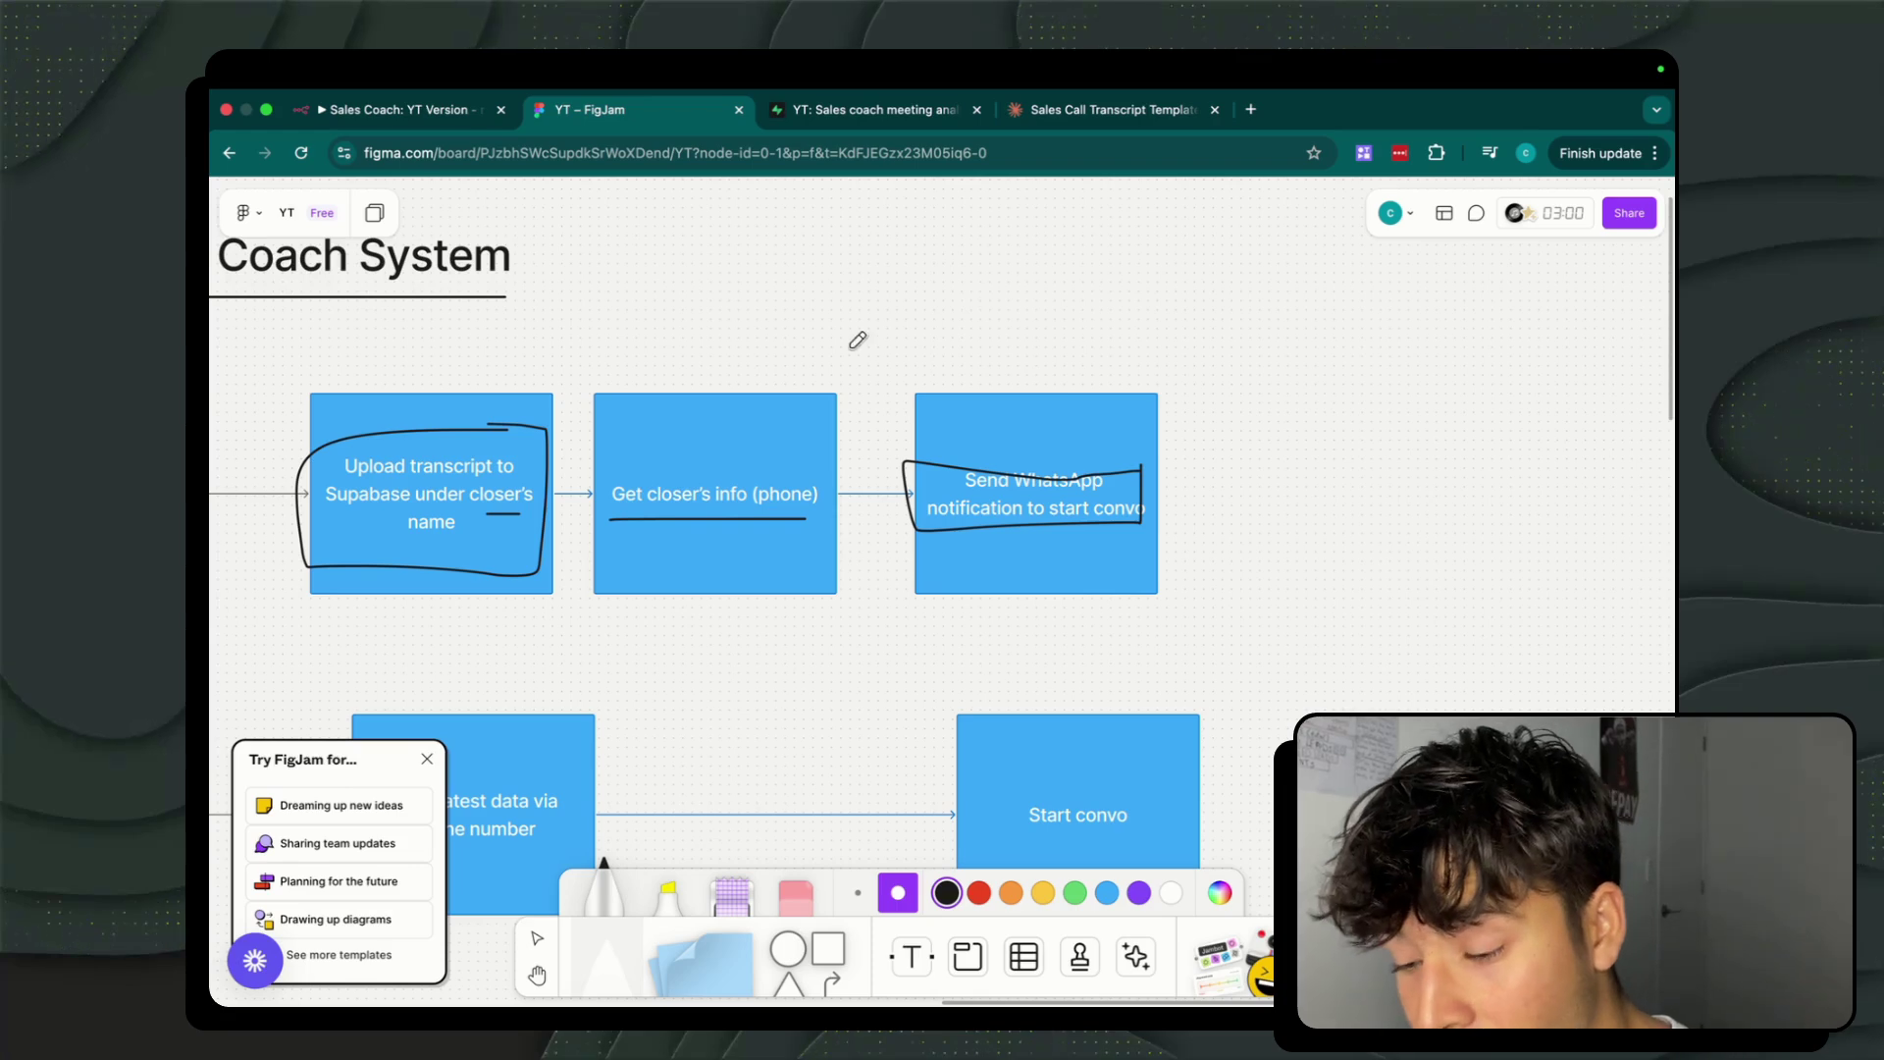
Underline the WhatsApp trigger, "Pull in latest data via phone number" and "Start convo" labels in the diagram's second row.
scroll(858, 340, "left", 5)
scroll(859, 340, "down", 2)
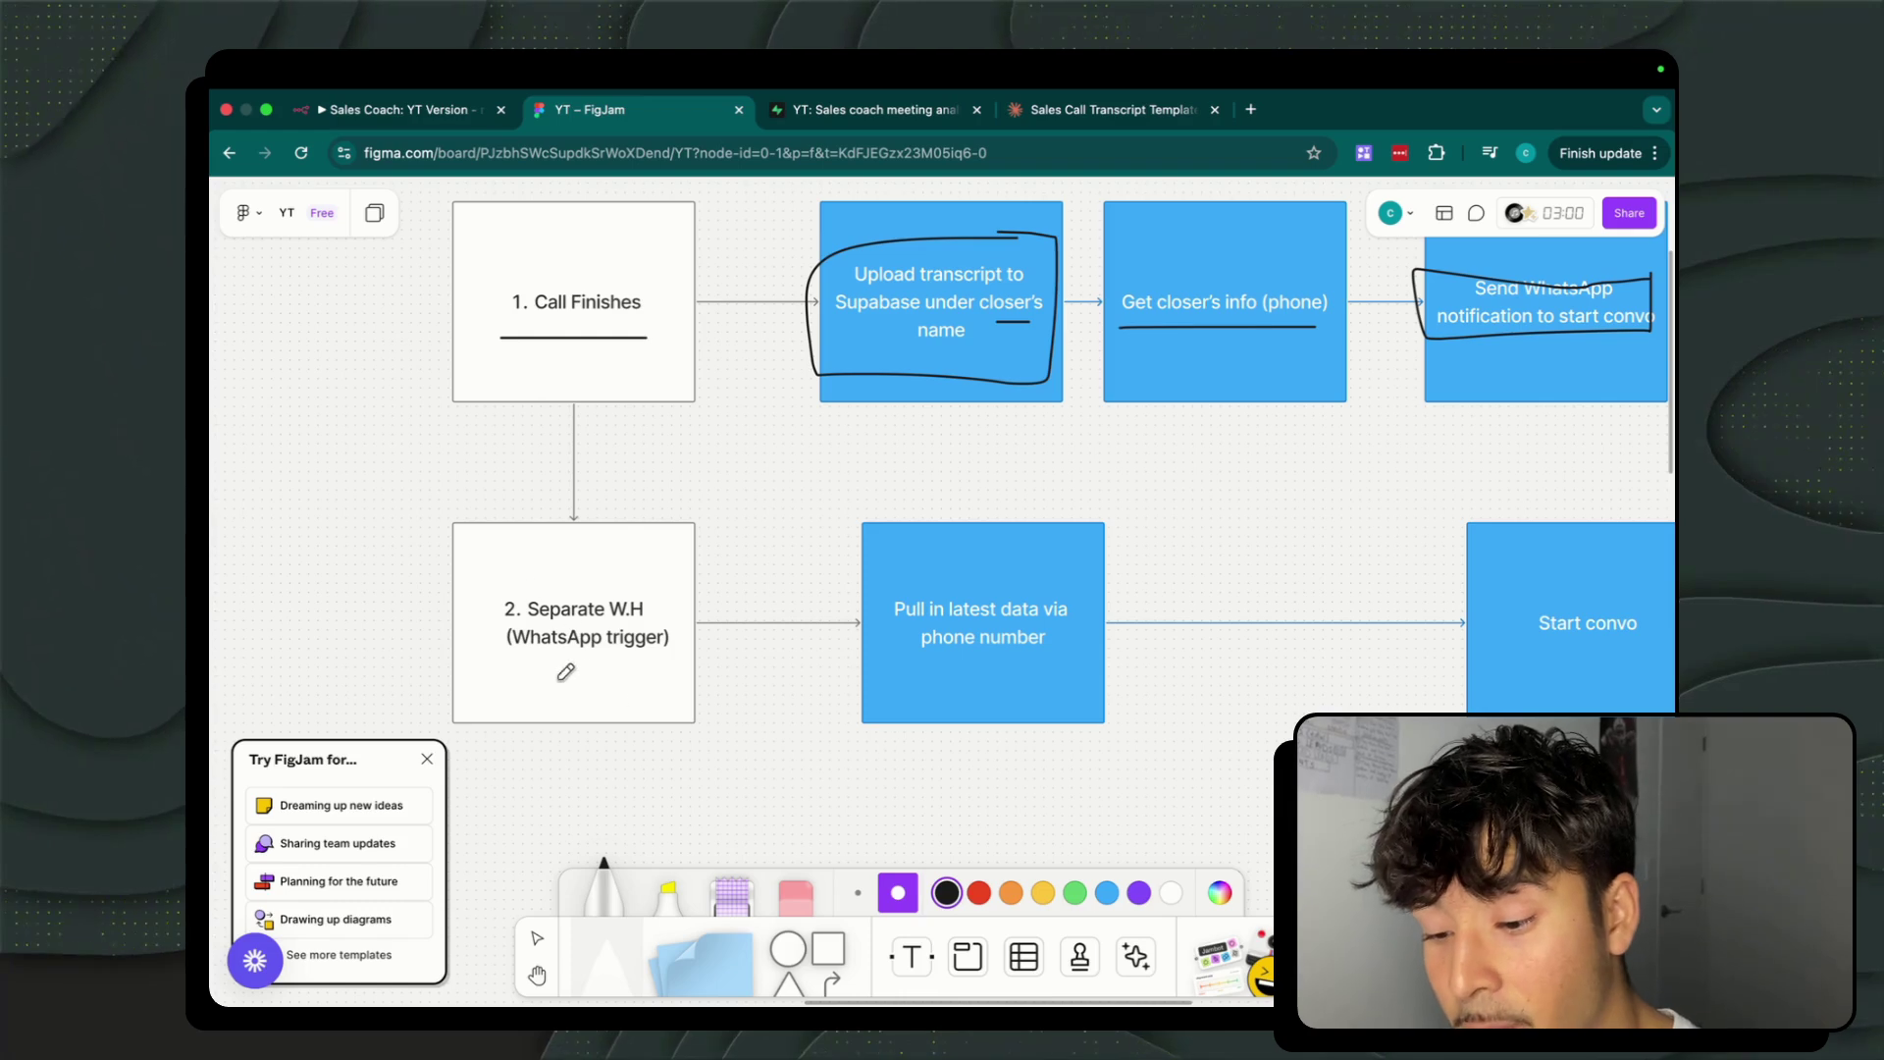
left_click_drag(667, 663, 500, 662)
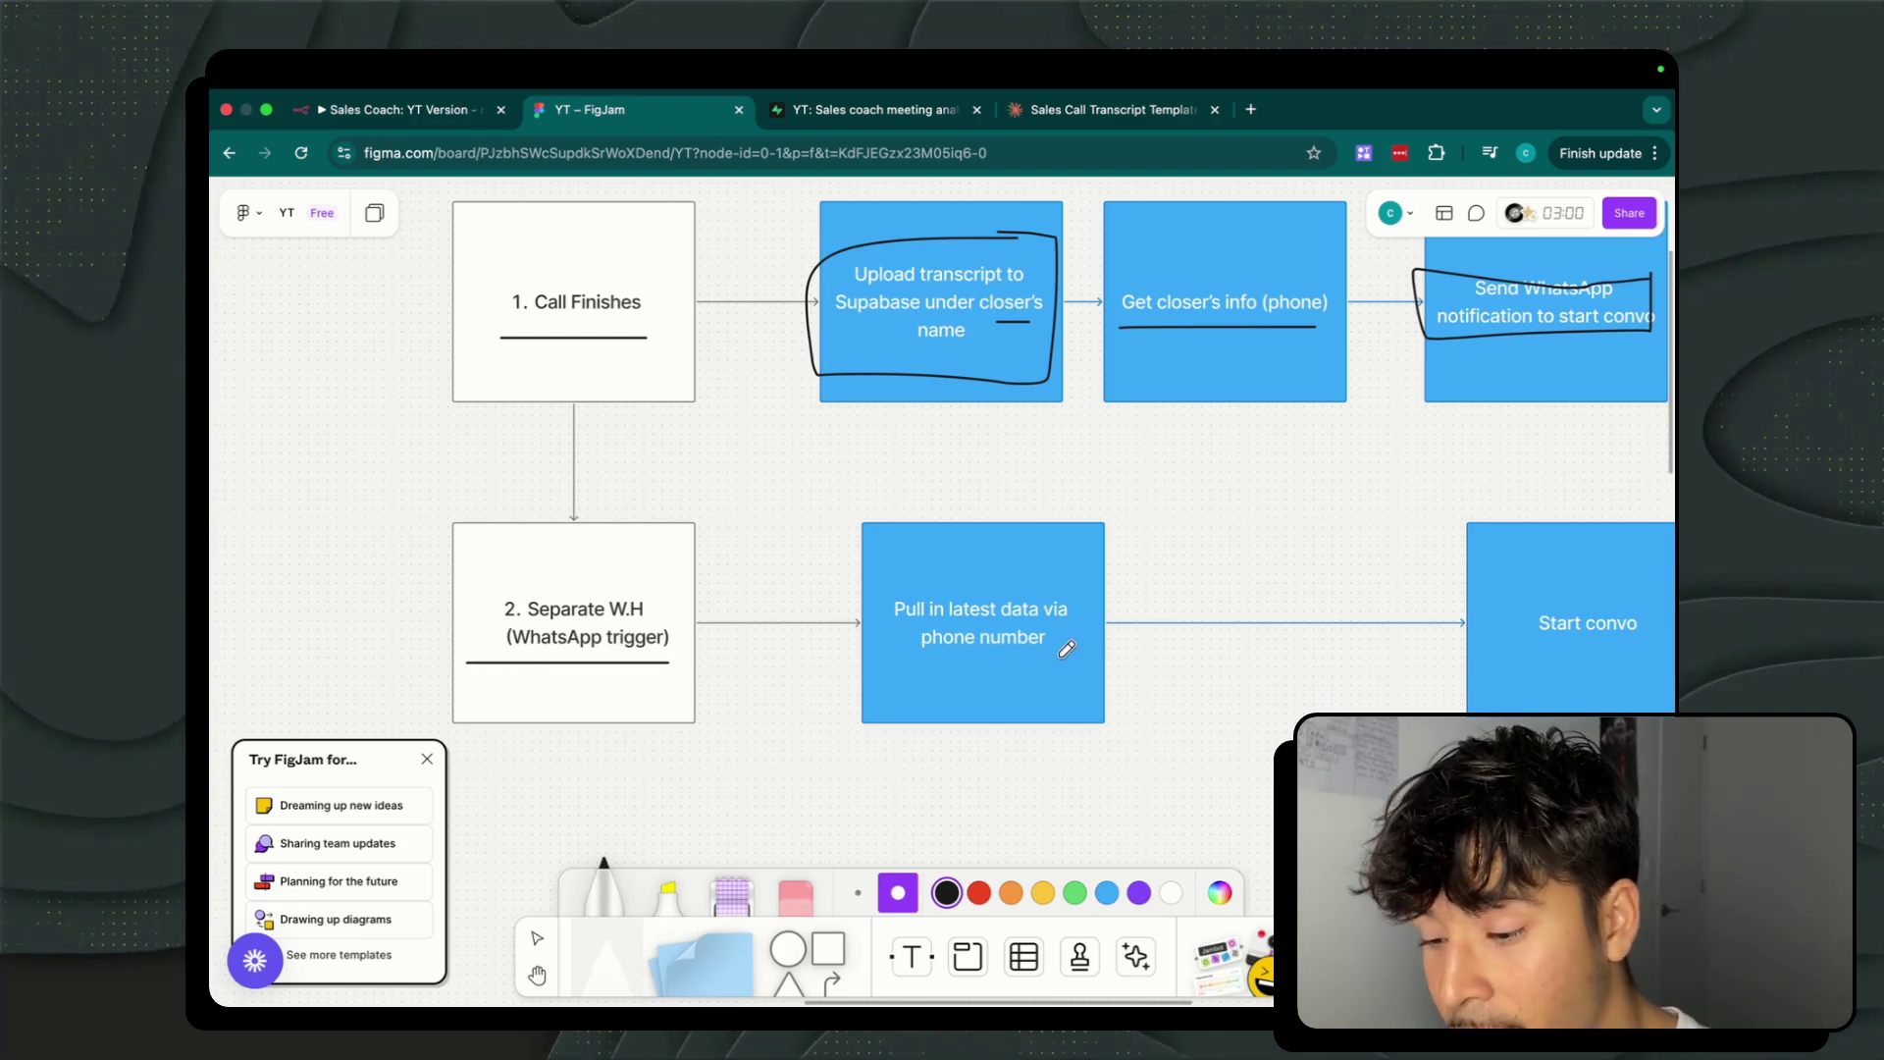
left_click_drag(1055, 654, 901, 654)
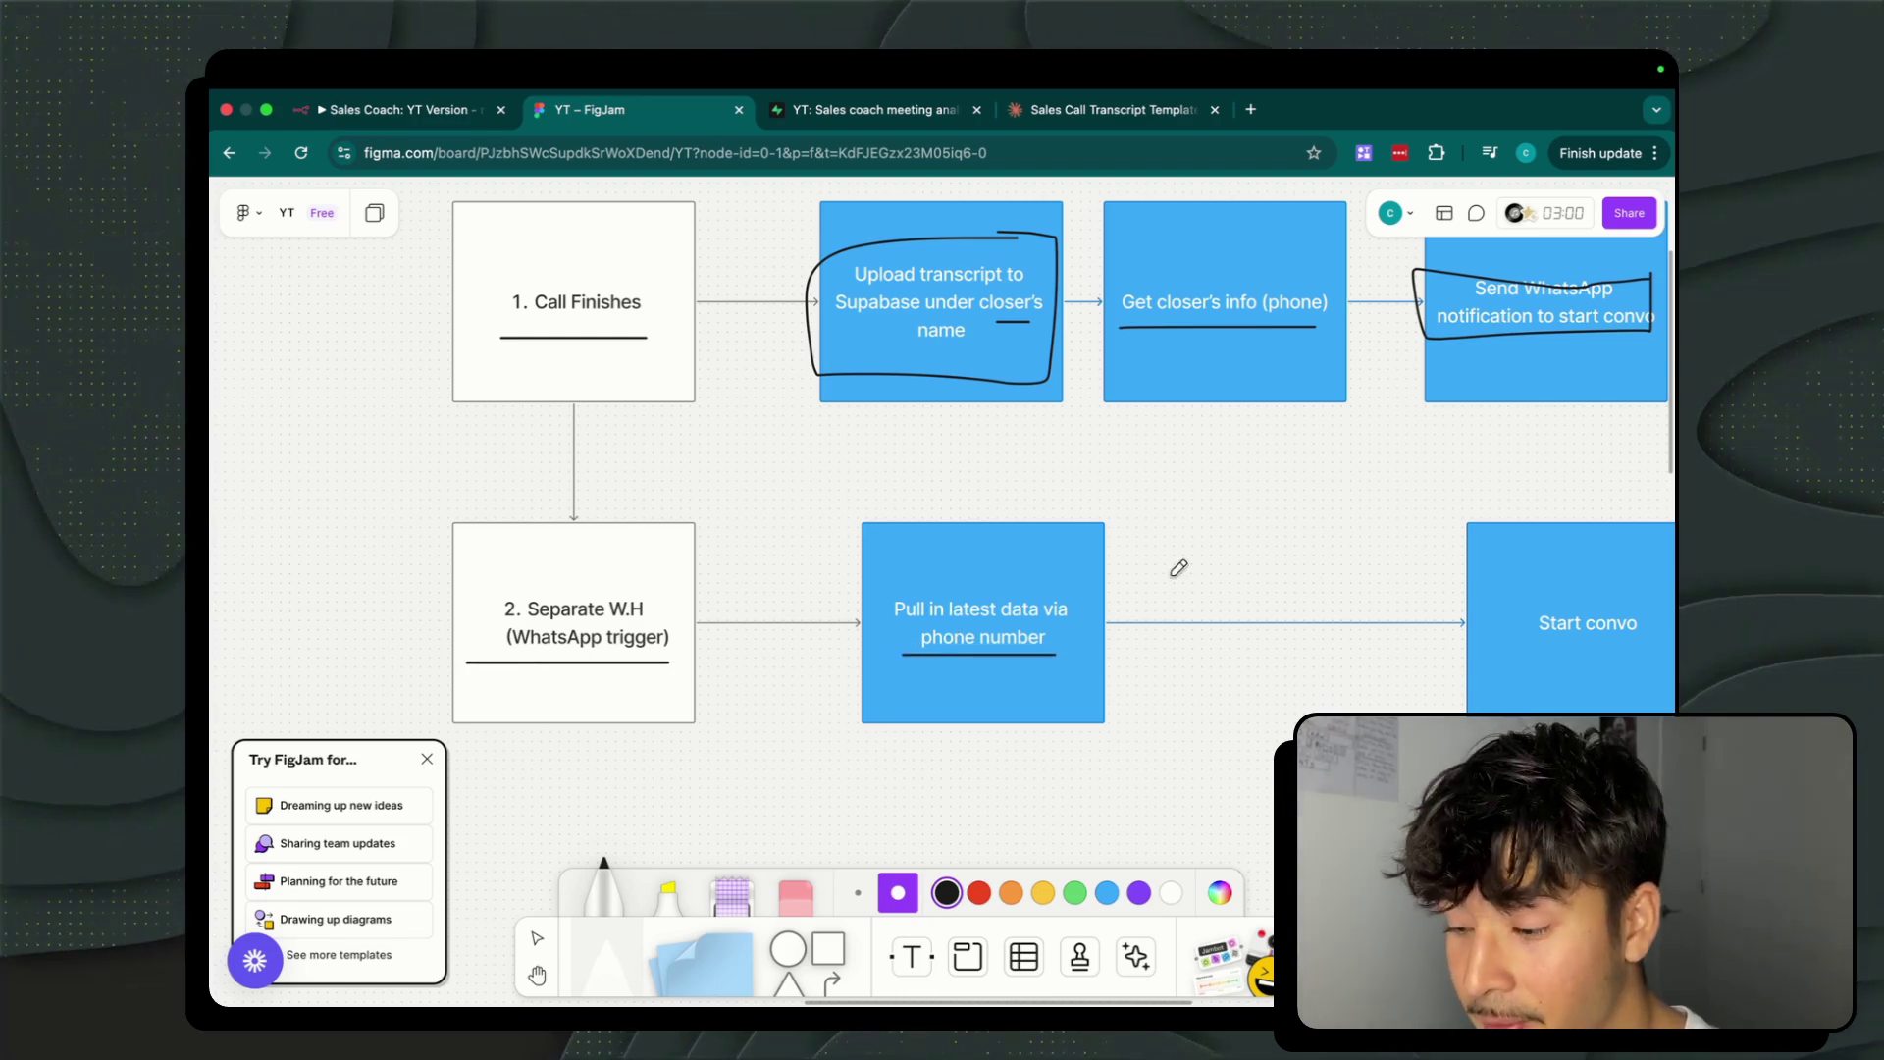
scroll(1179, 567, "left", 2)
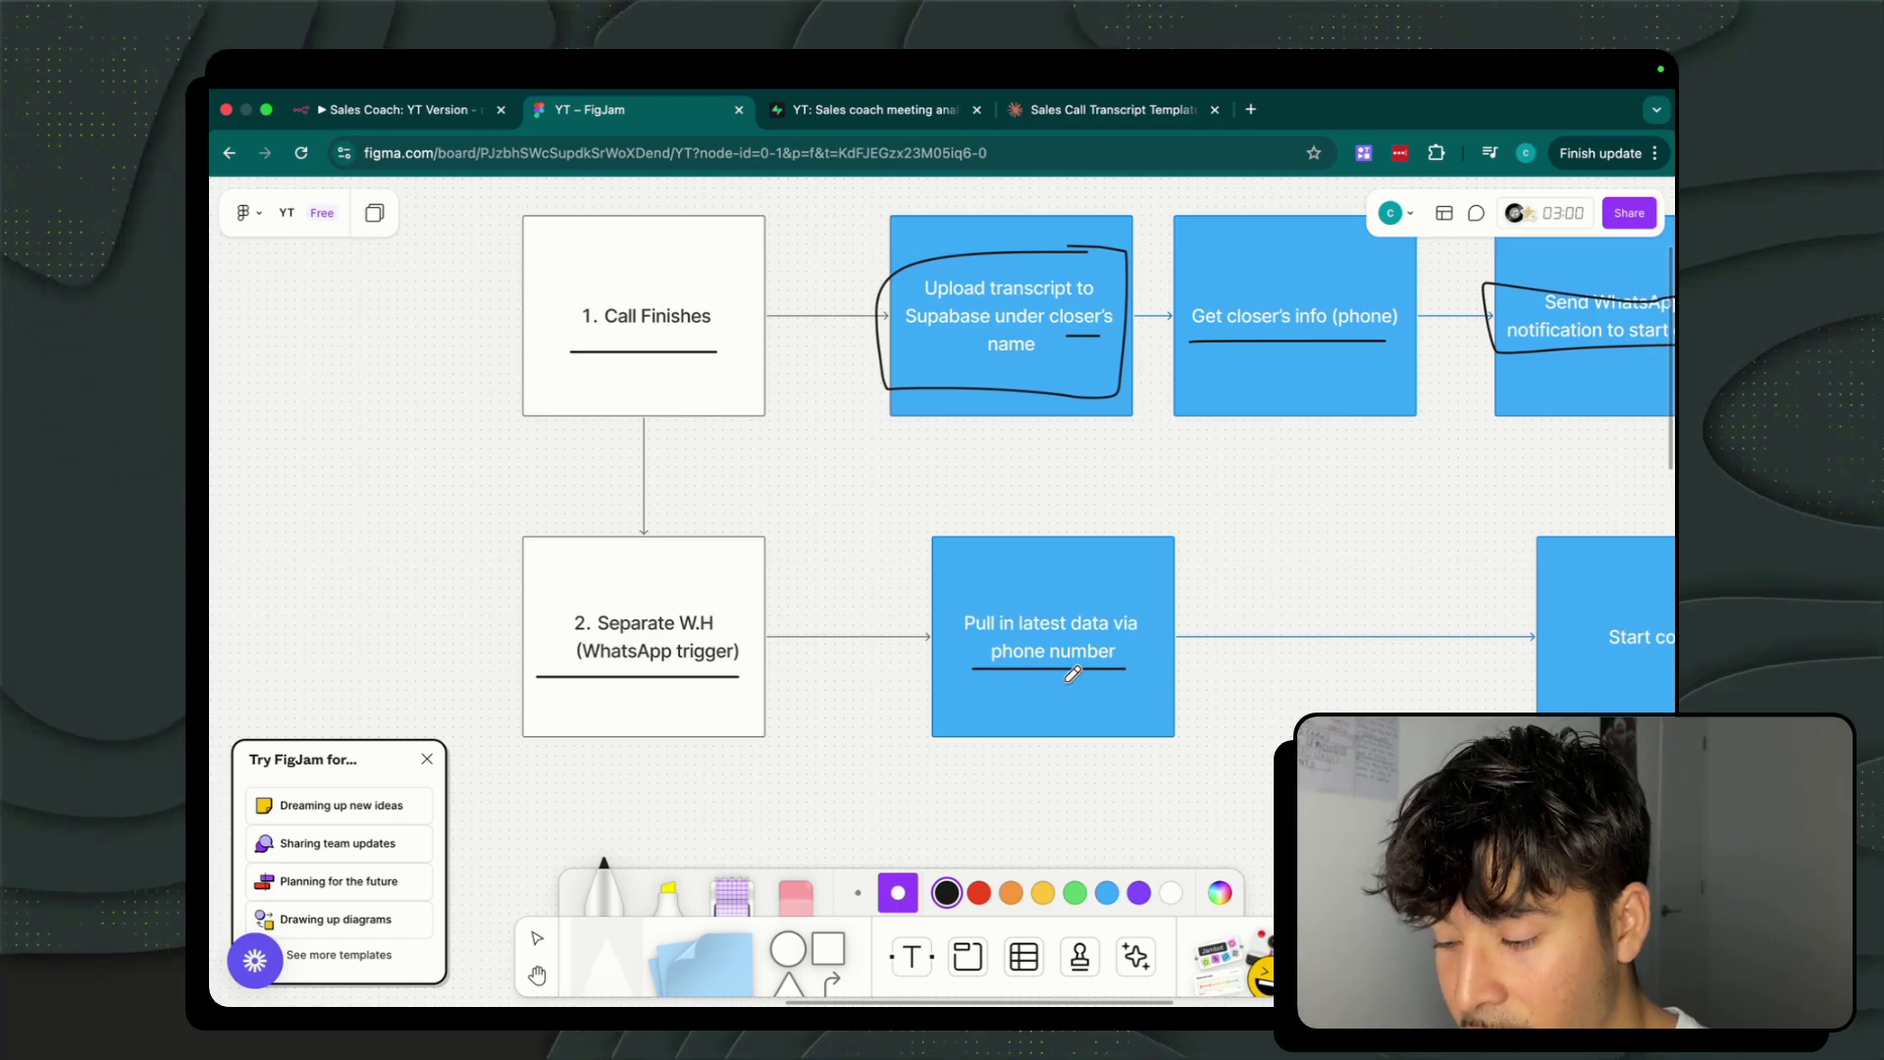
scroll(1072, 673, "right", 10)
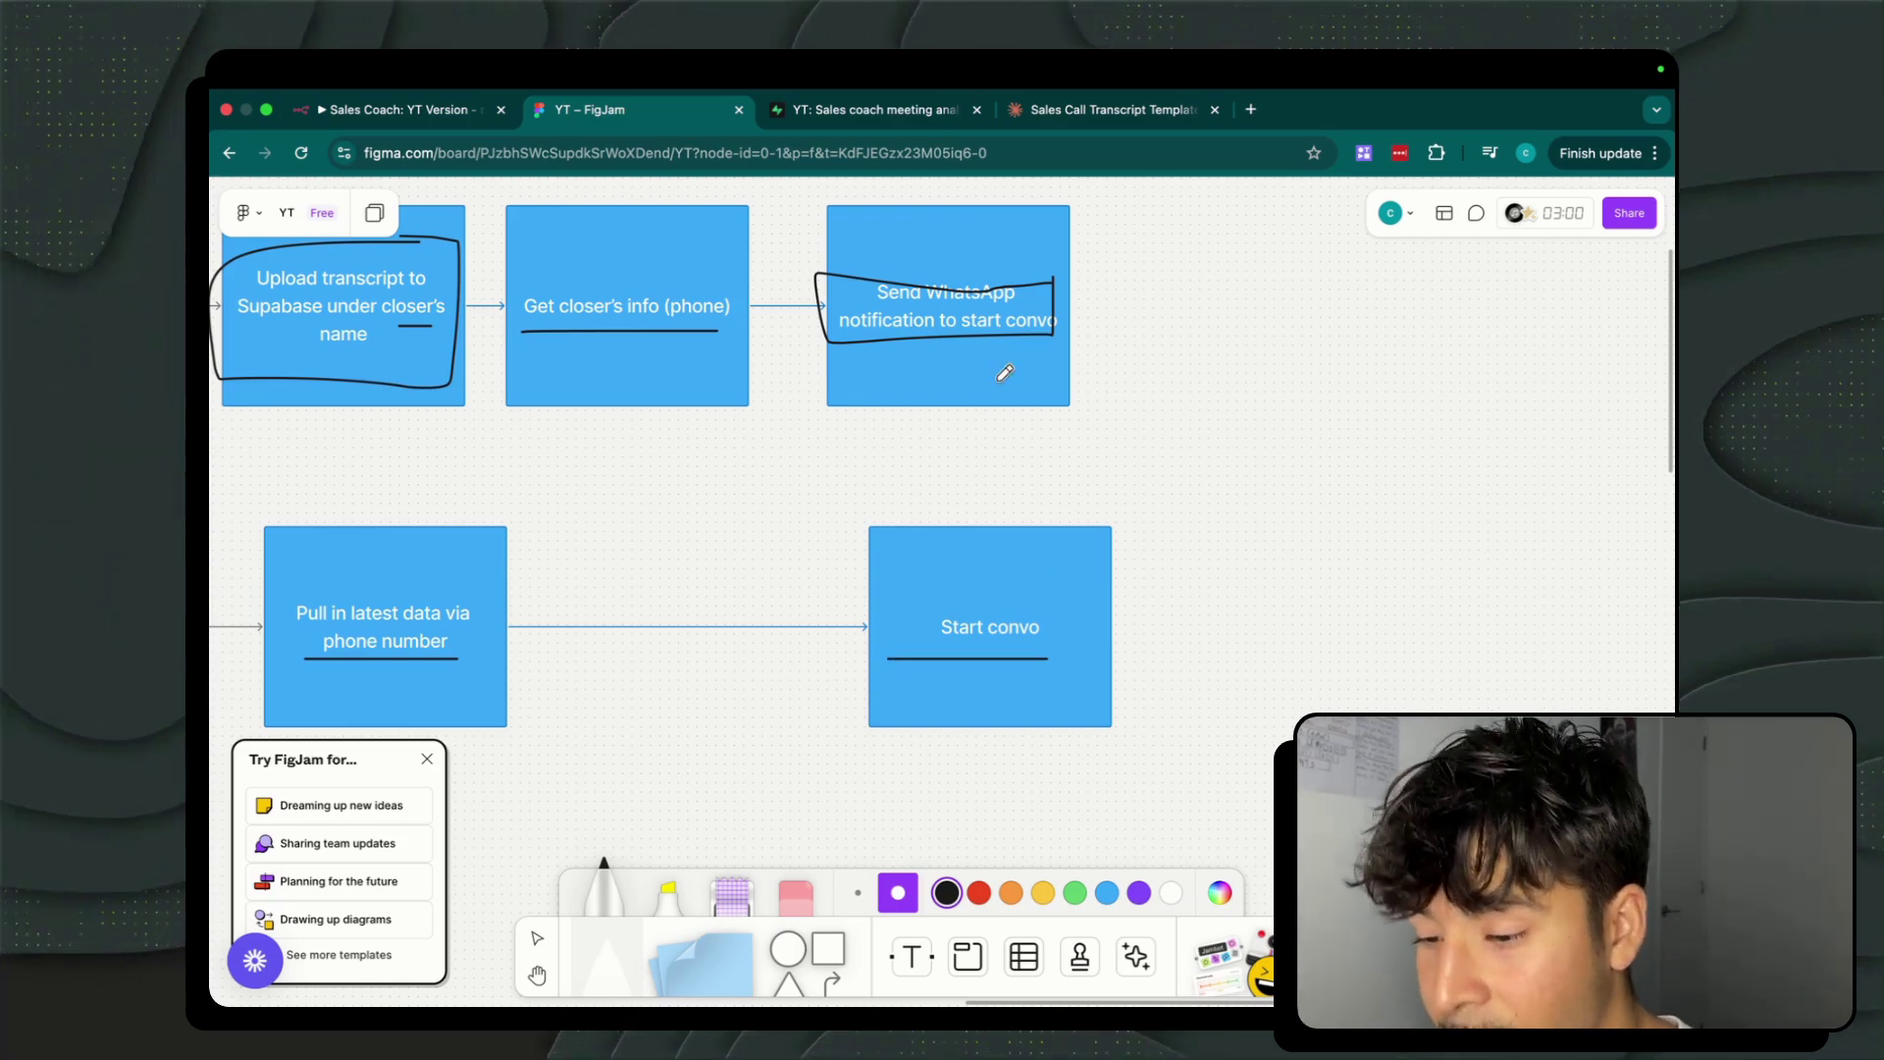
Underline the n8n search term and the Get API Key link on the Fireflies integration screenshot in FigJam.
key("super+1")
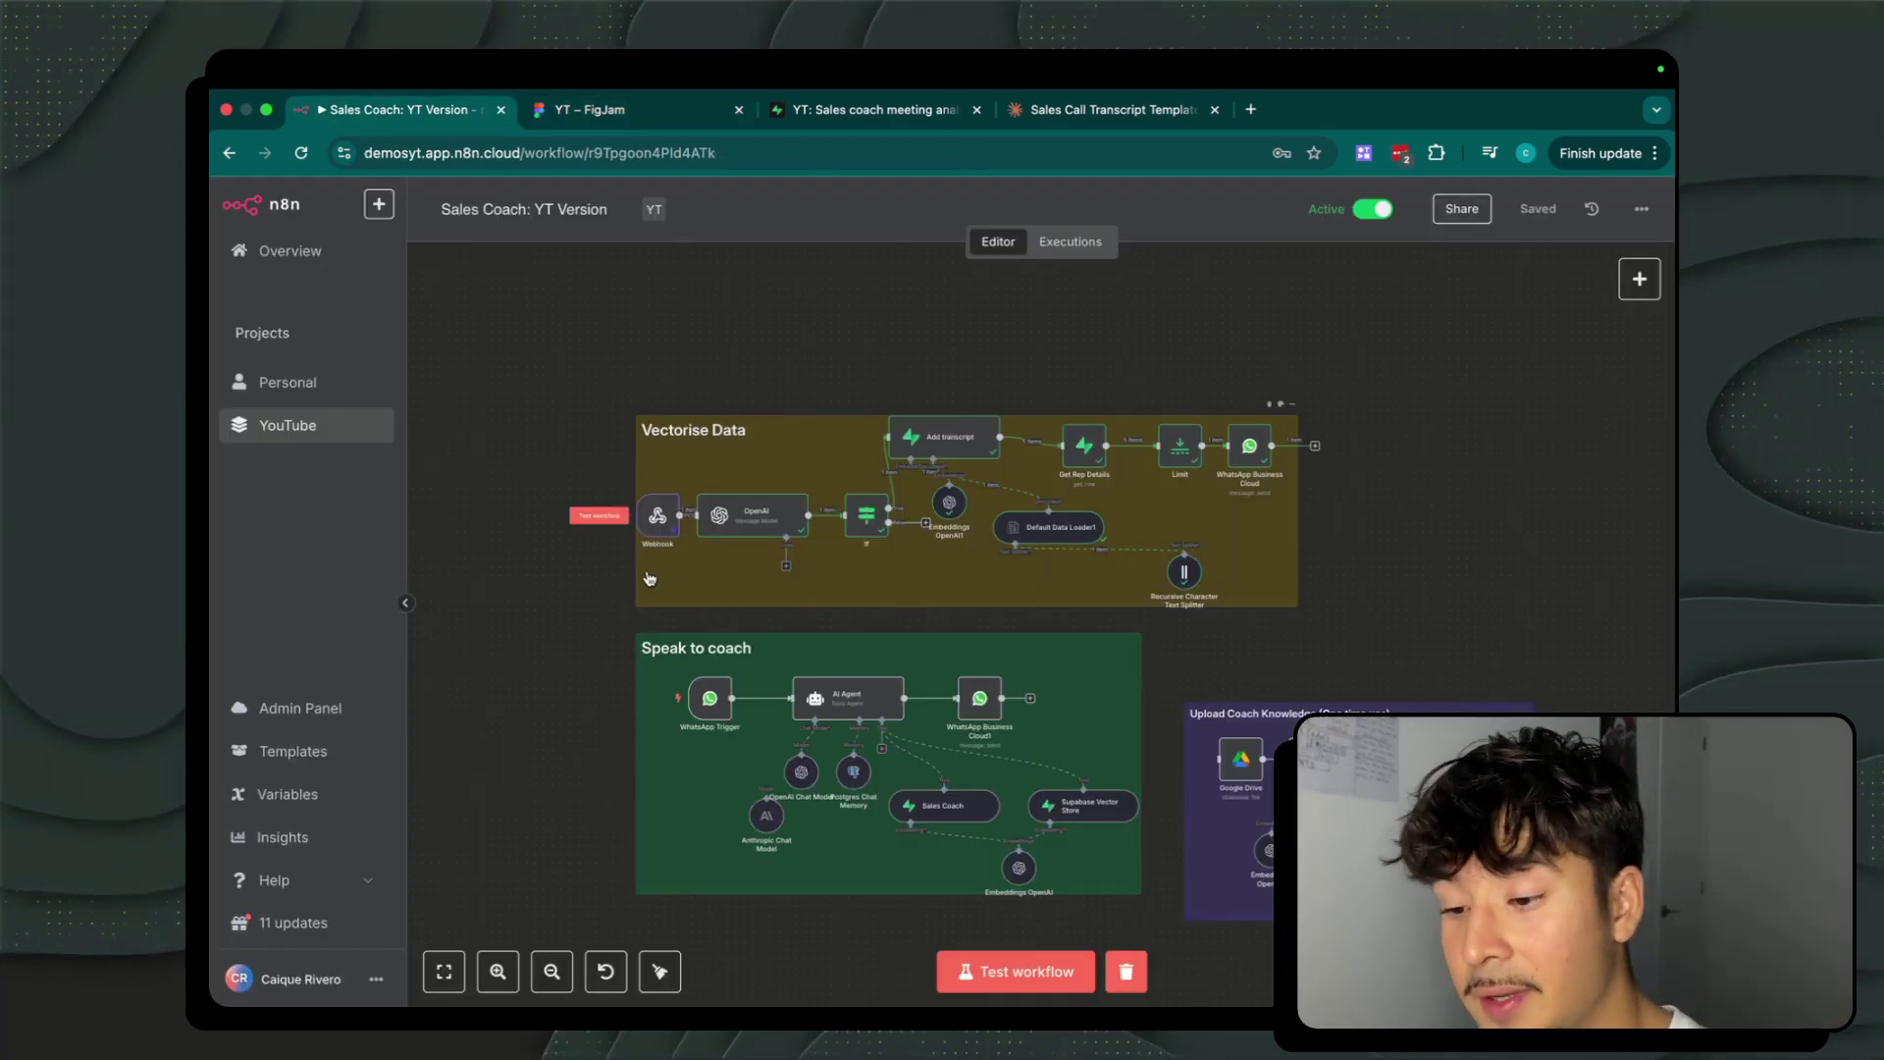
key("super+2")
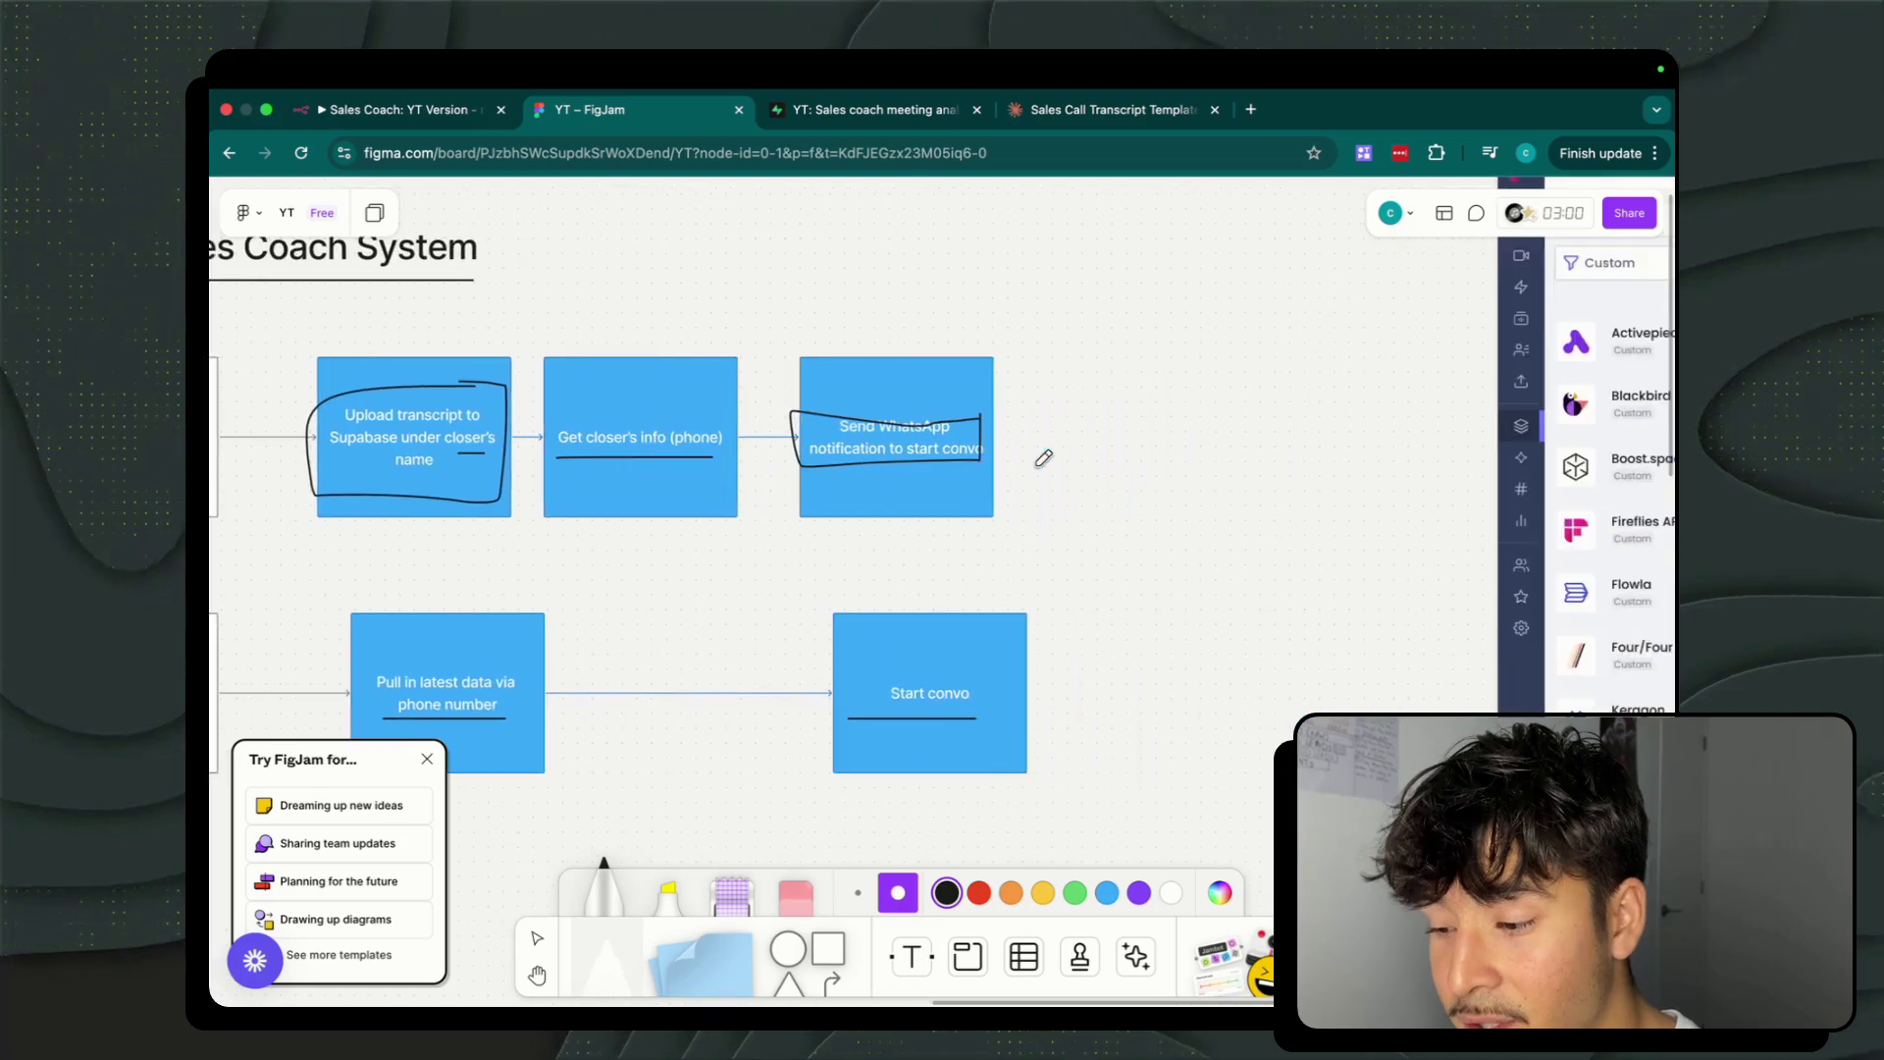
scroll(1043, 457, "right", 5)
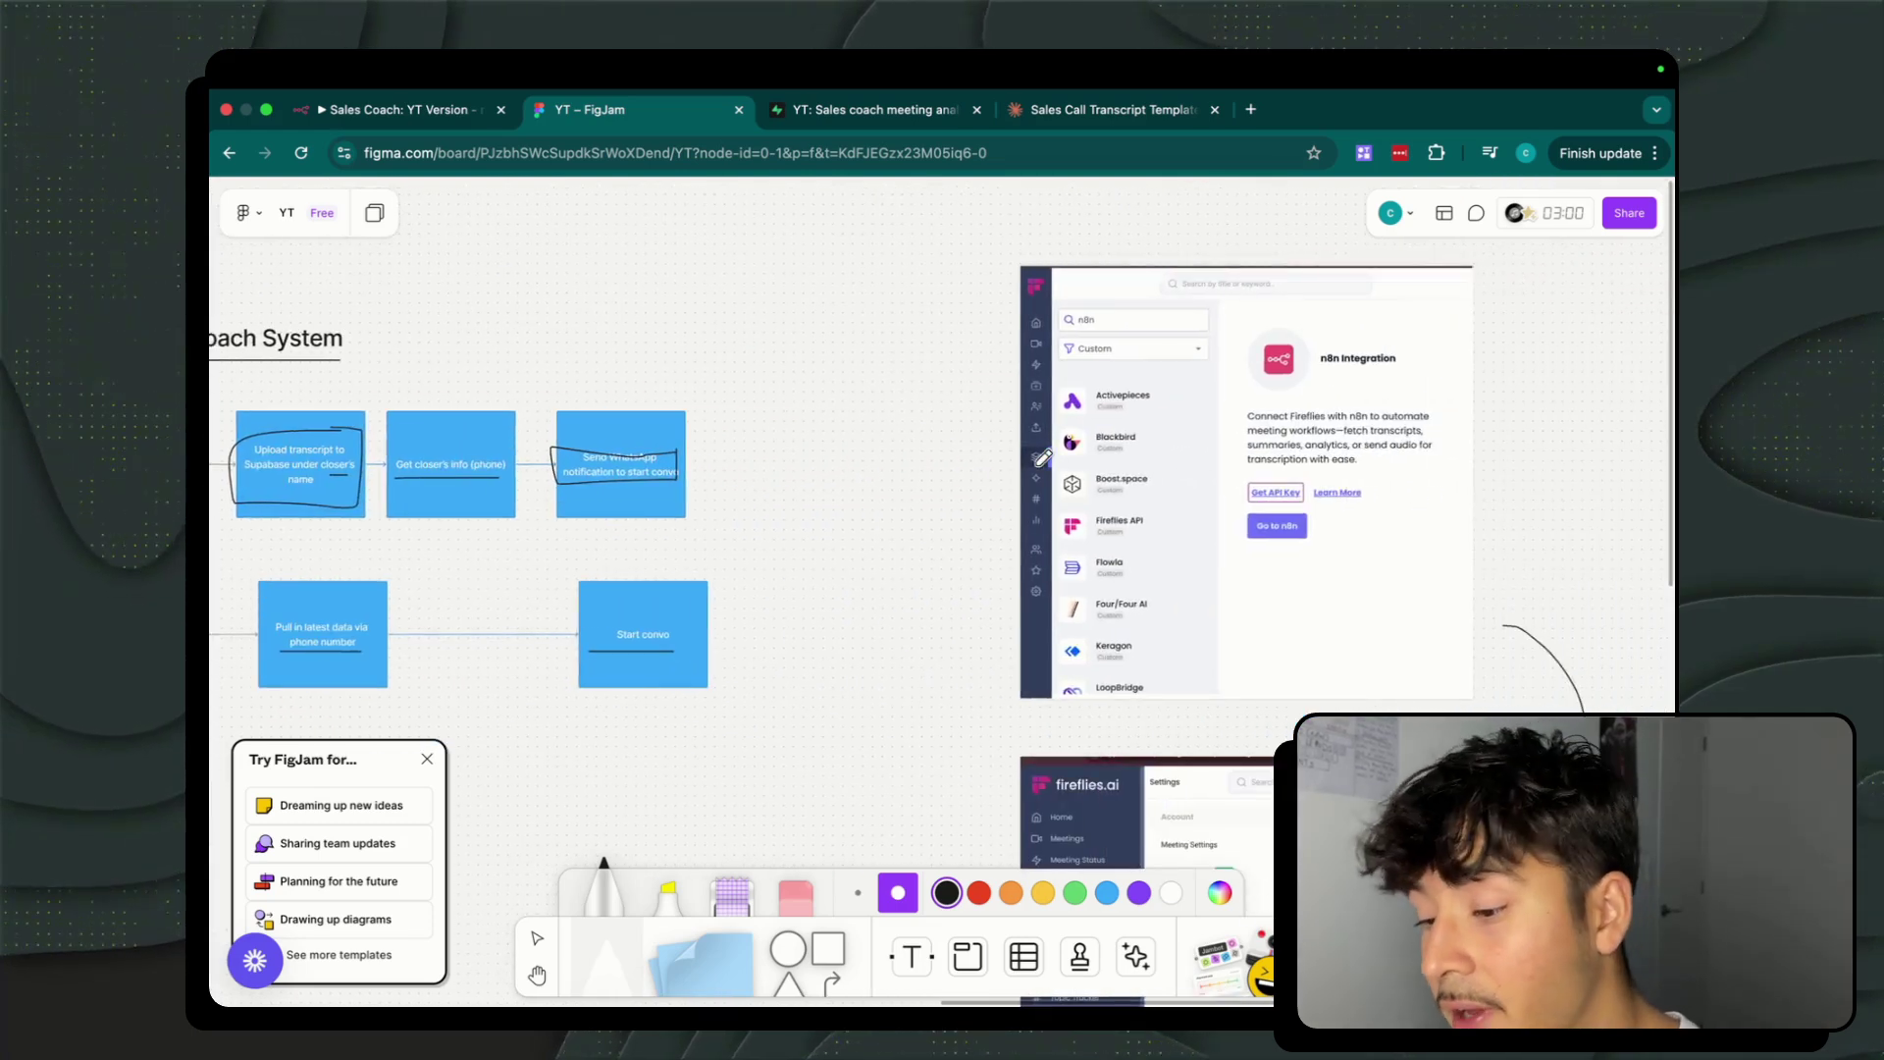
scroll(1043, 457, "up", 3)
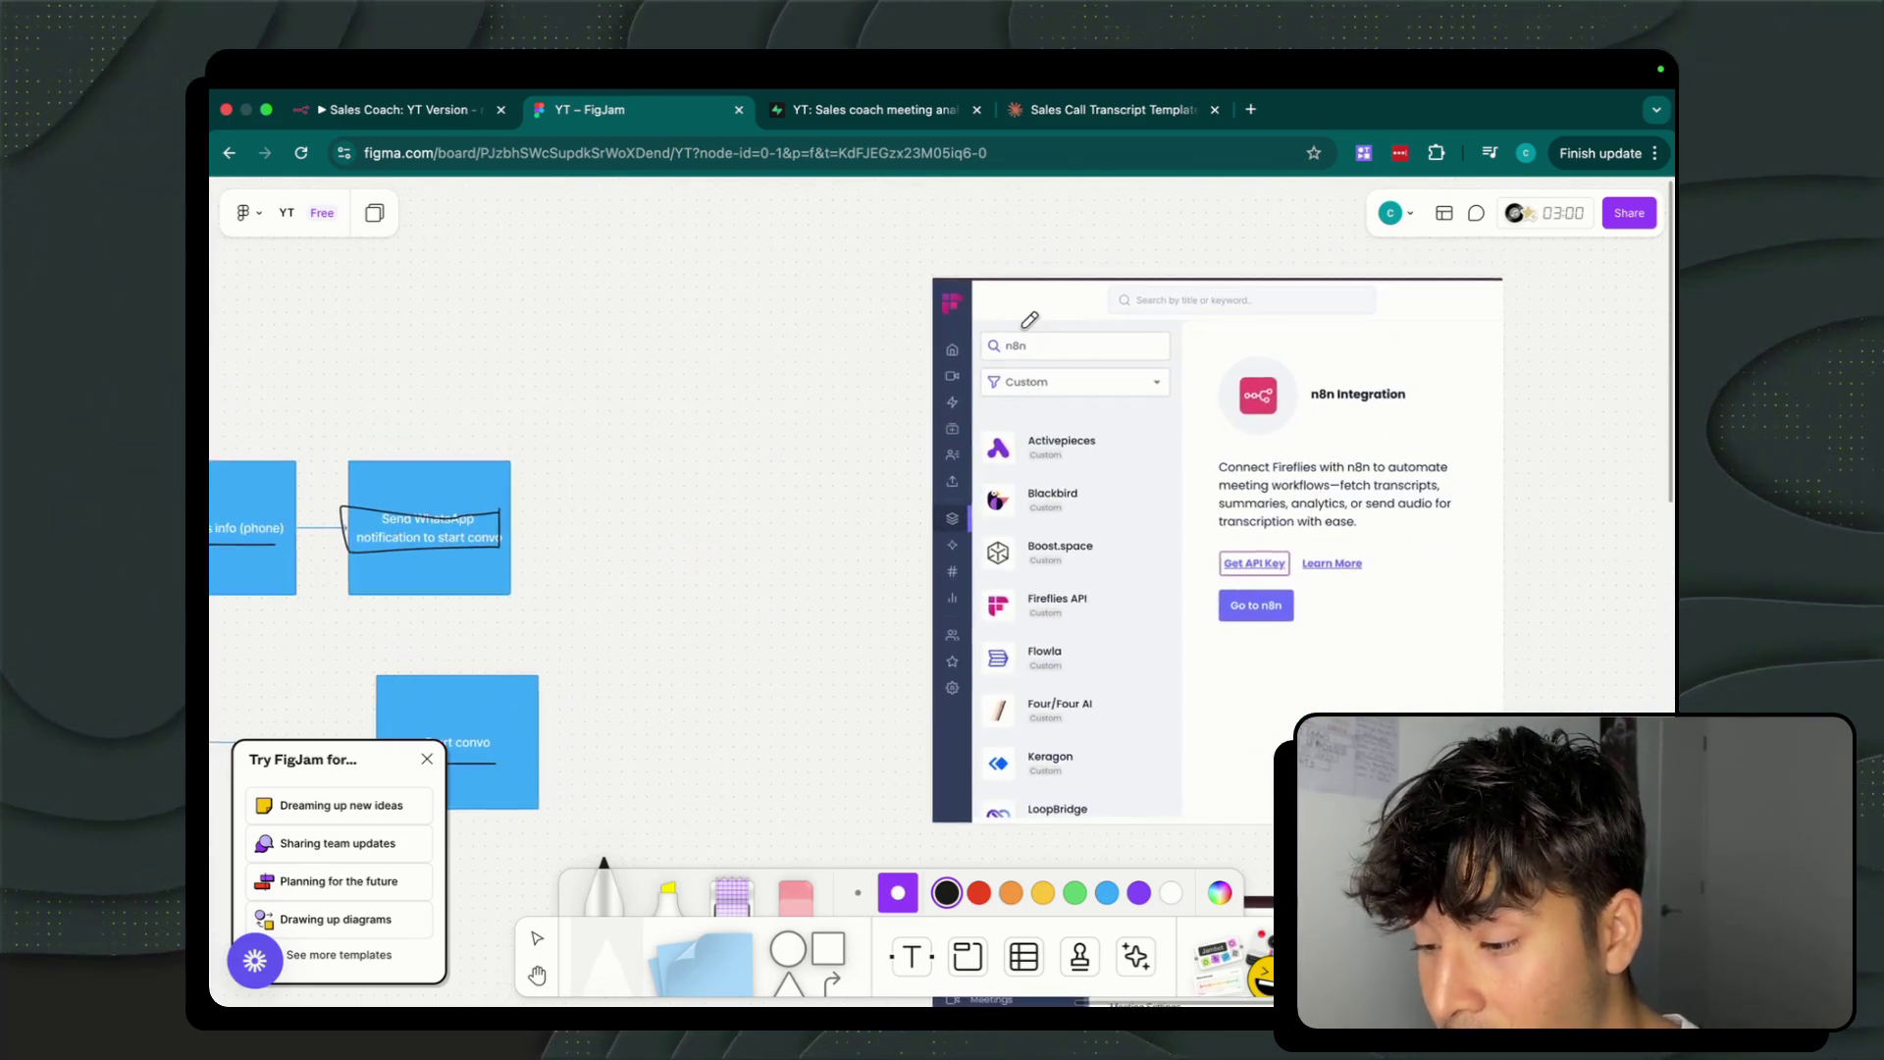
left_click_drag(998, 359, 1035, 359)
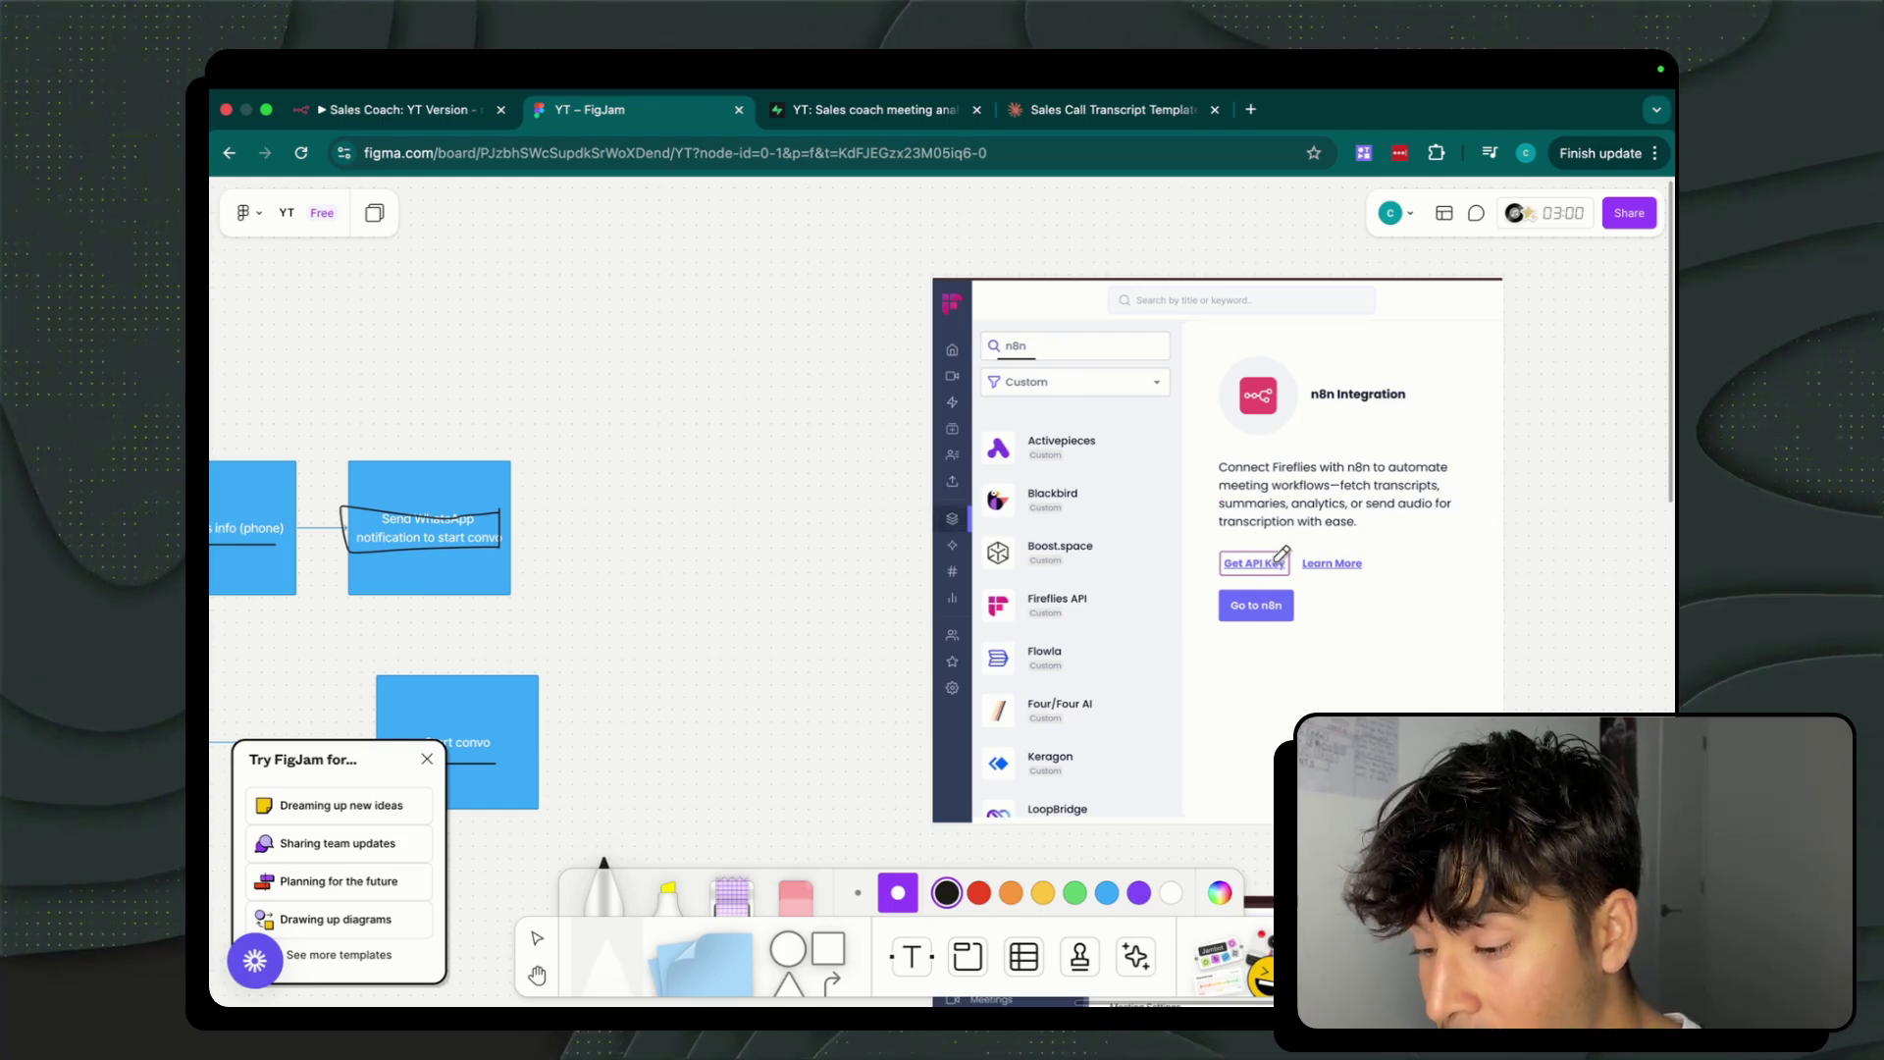
left_click_drag(1293, 566, 1224, 574)
Underline the webhook URL field on the Fireflies Developer Settings screenshot.
scroll(1354, 510, "down", 8)
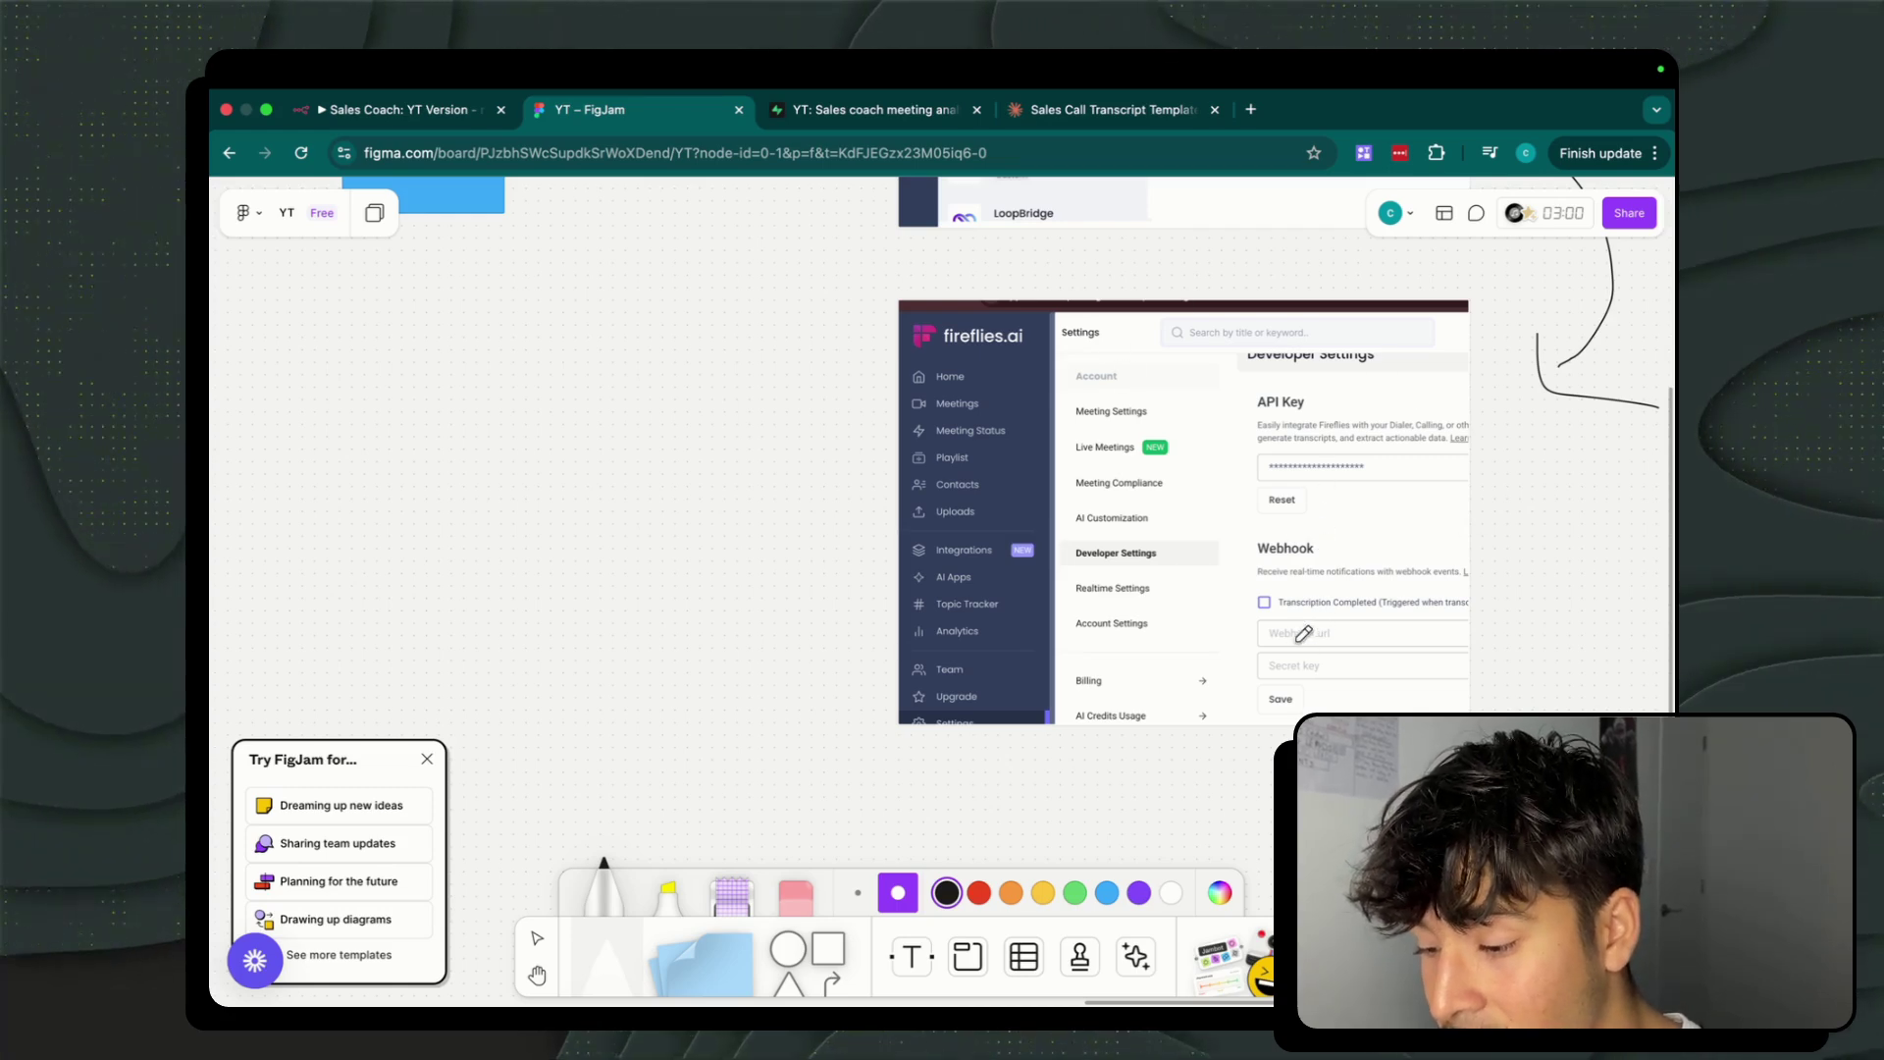
left_click_drag(1287, 638, 1270, 639)
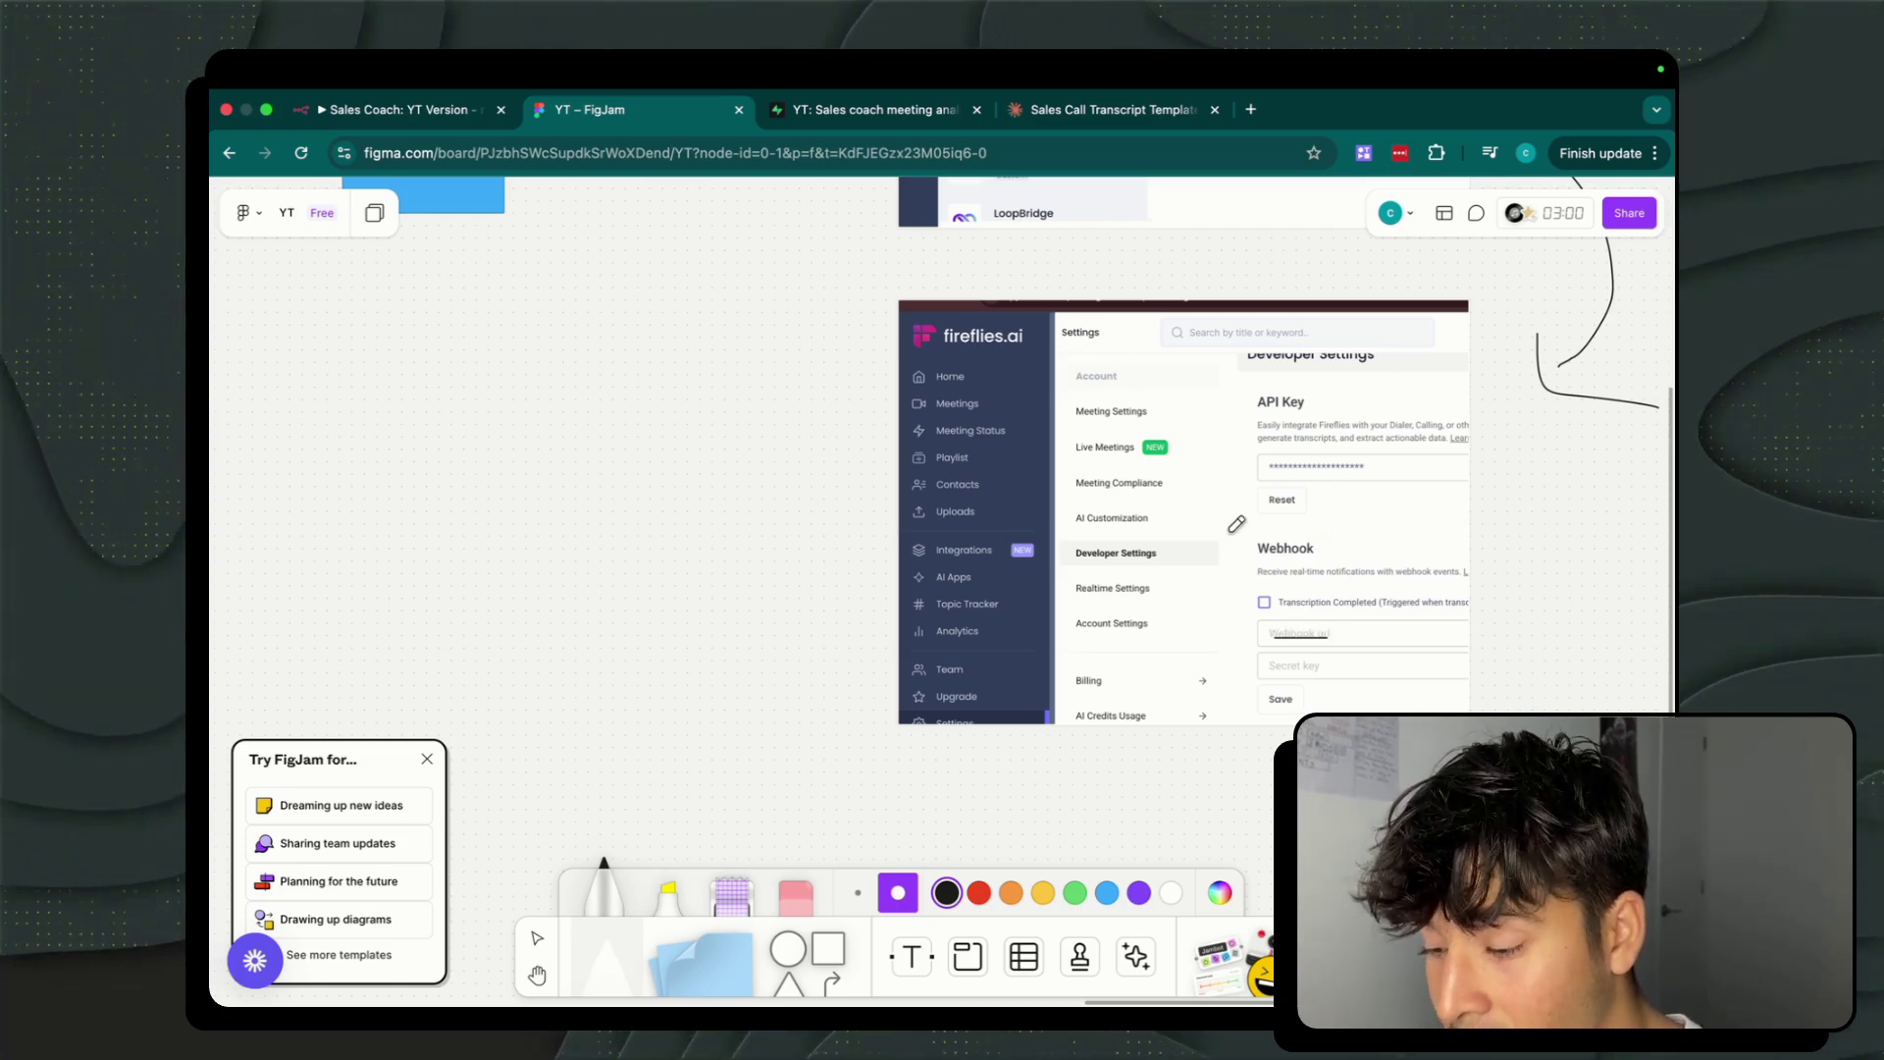
scroll(1352, 352, "up", 3)
scroll(1352, 351, "right", 2)
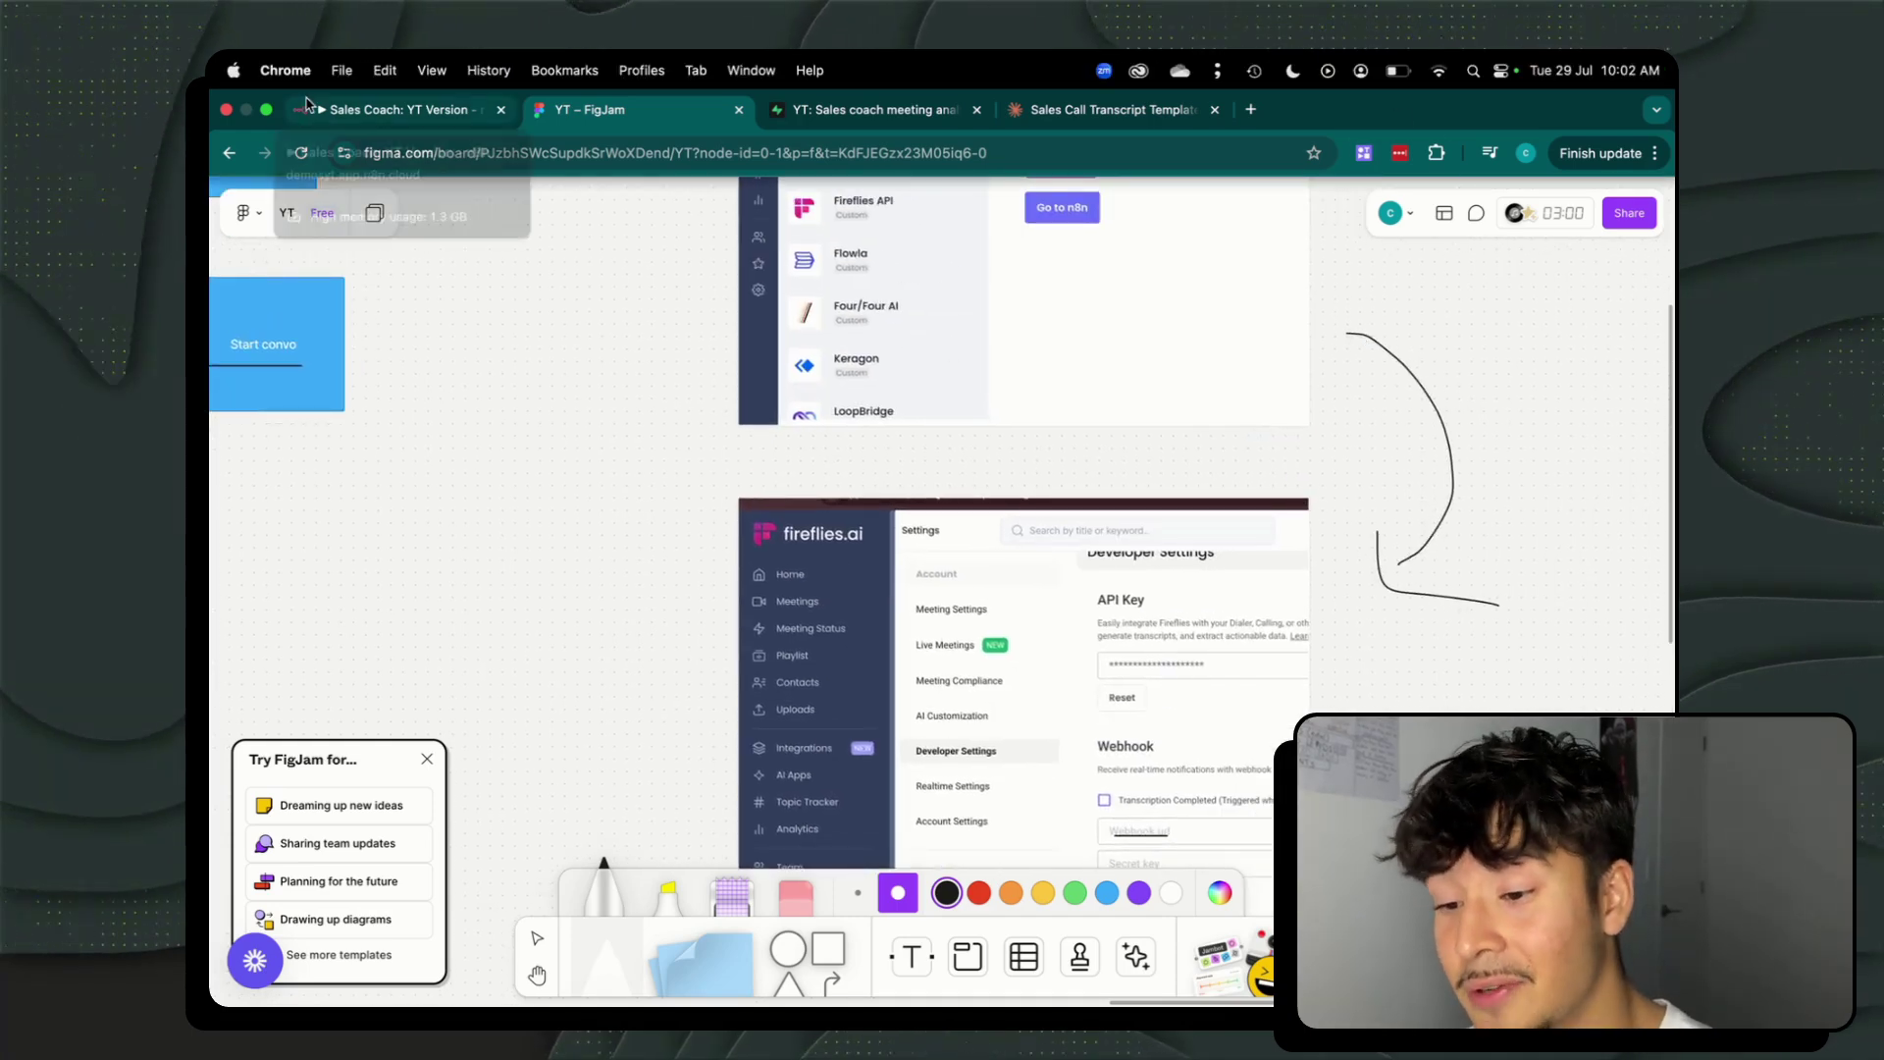
Switch to the n8n workflow, open the Webhook node and review its pinned transcript and summary in the output editor.
left_click(363, 110)
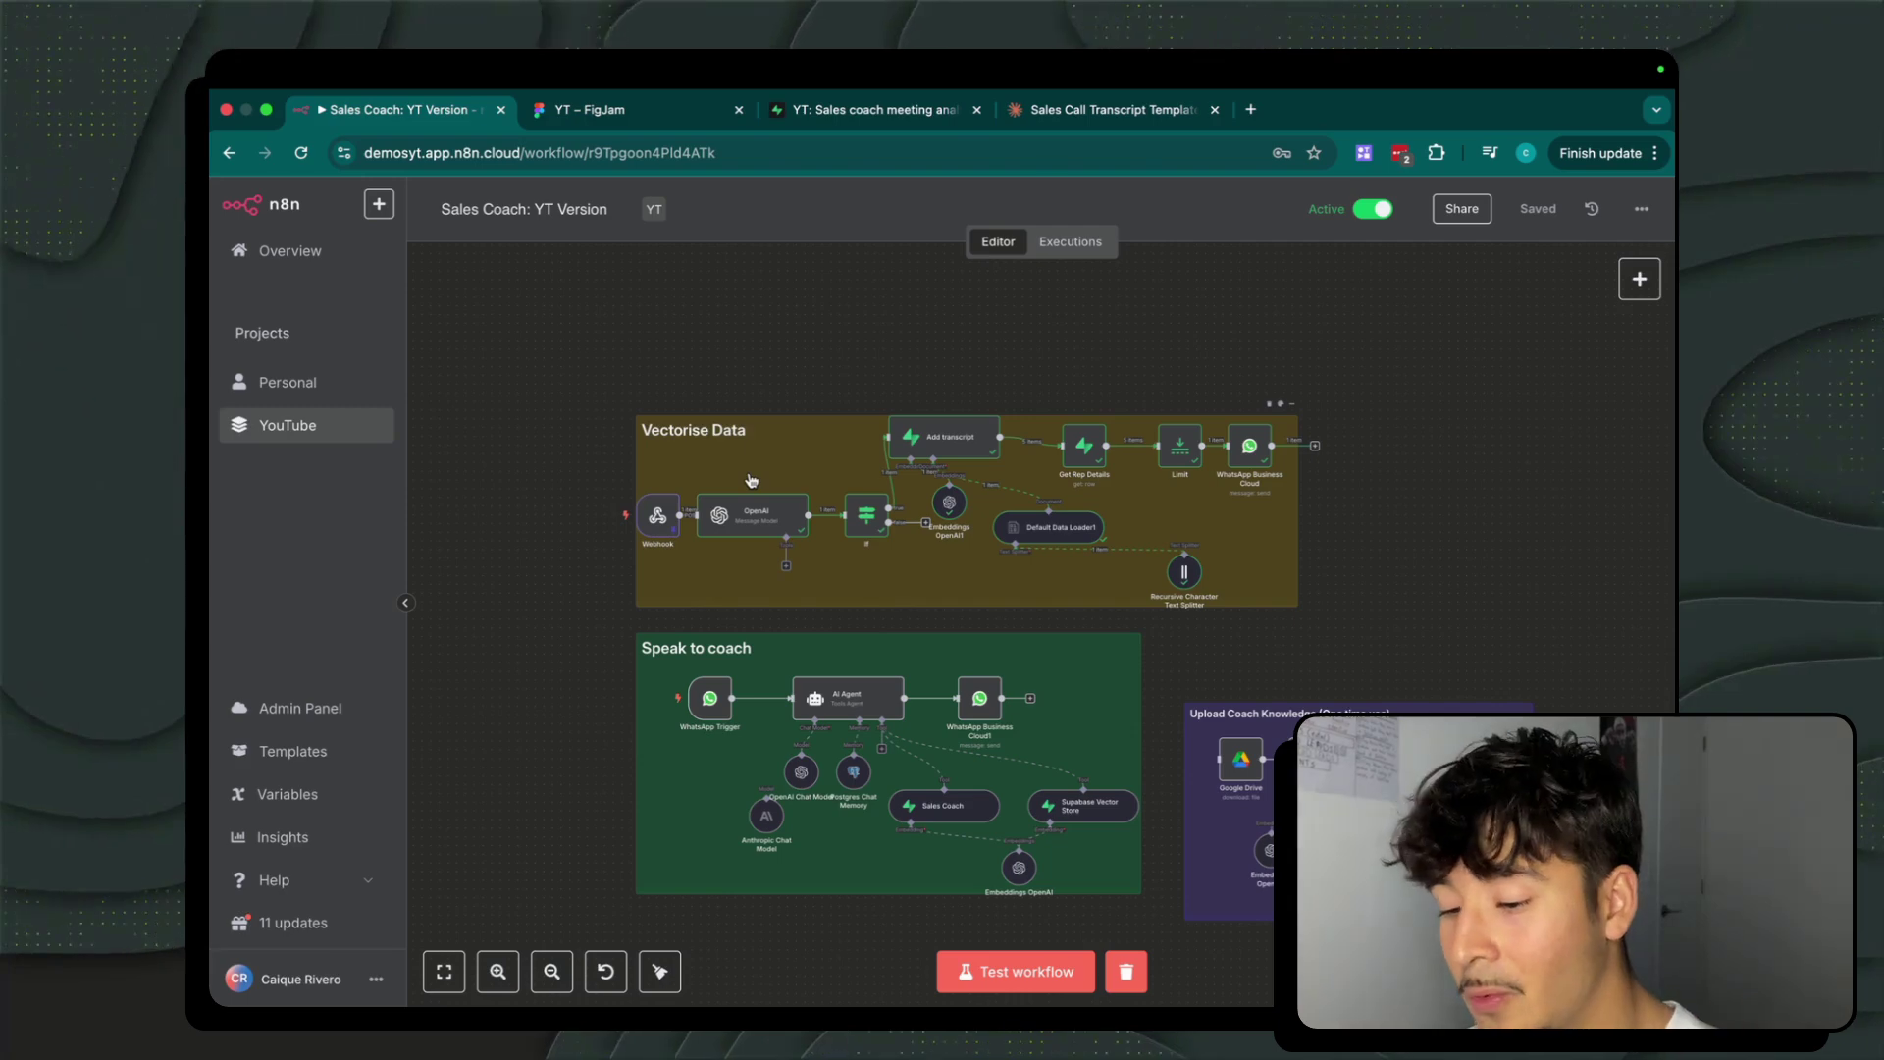
double_click(657, 516)
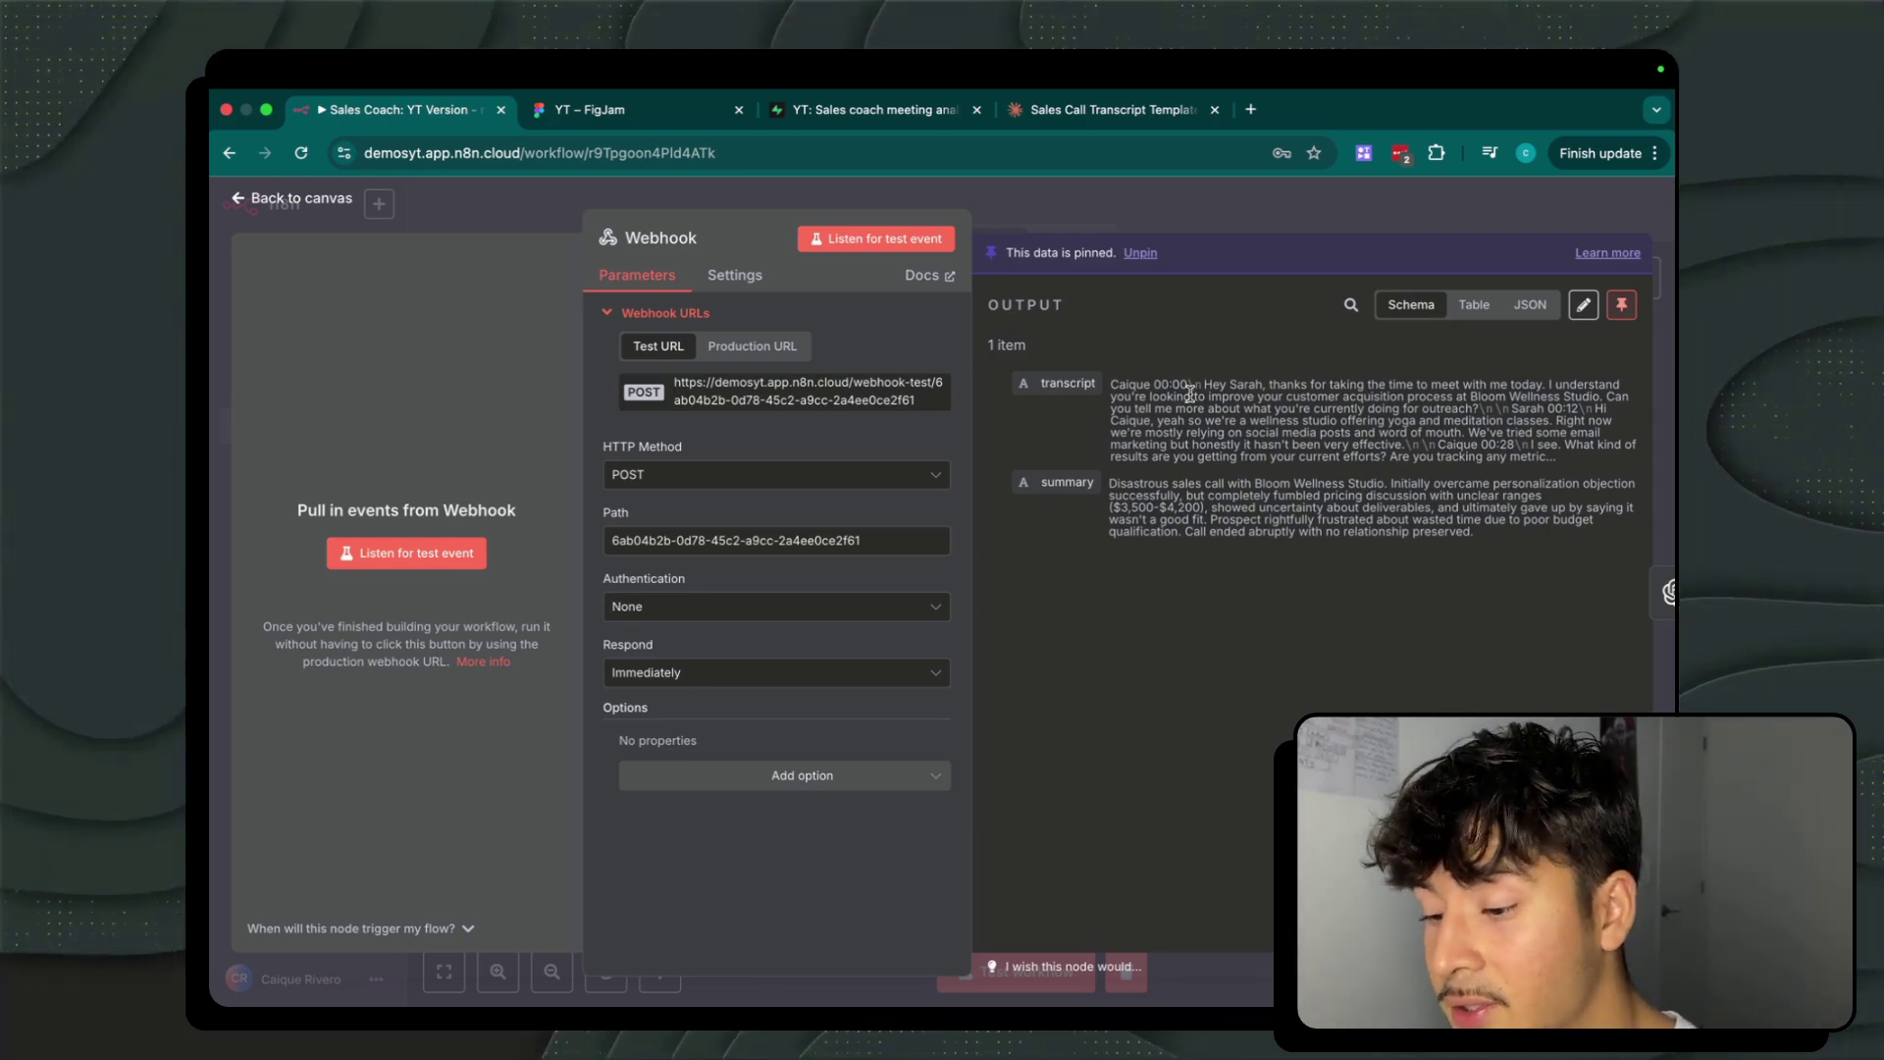
left_click_drag(1111, 385, 1498, 495)
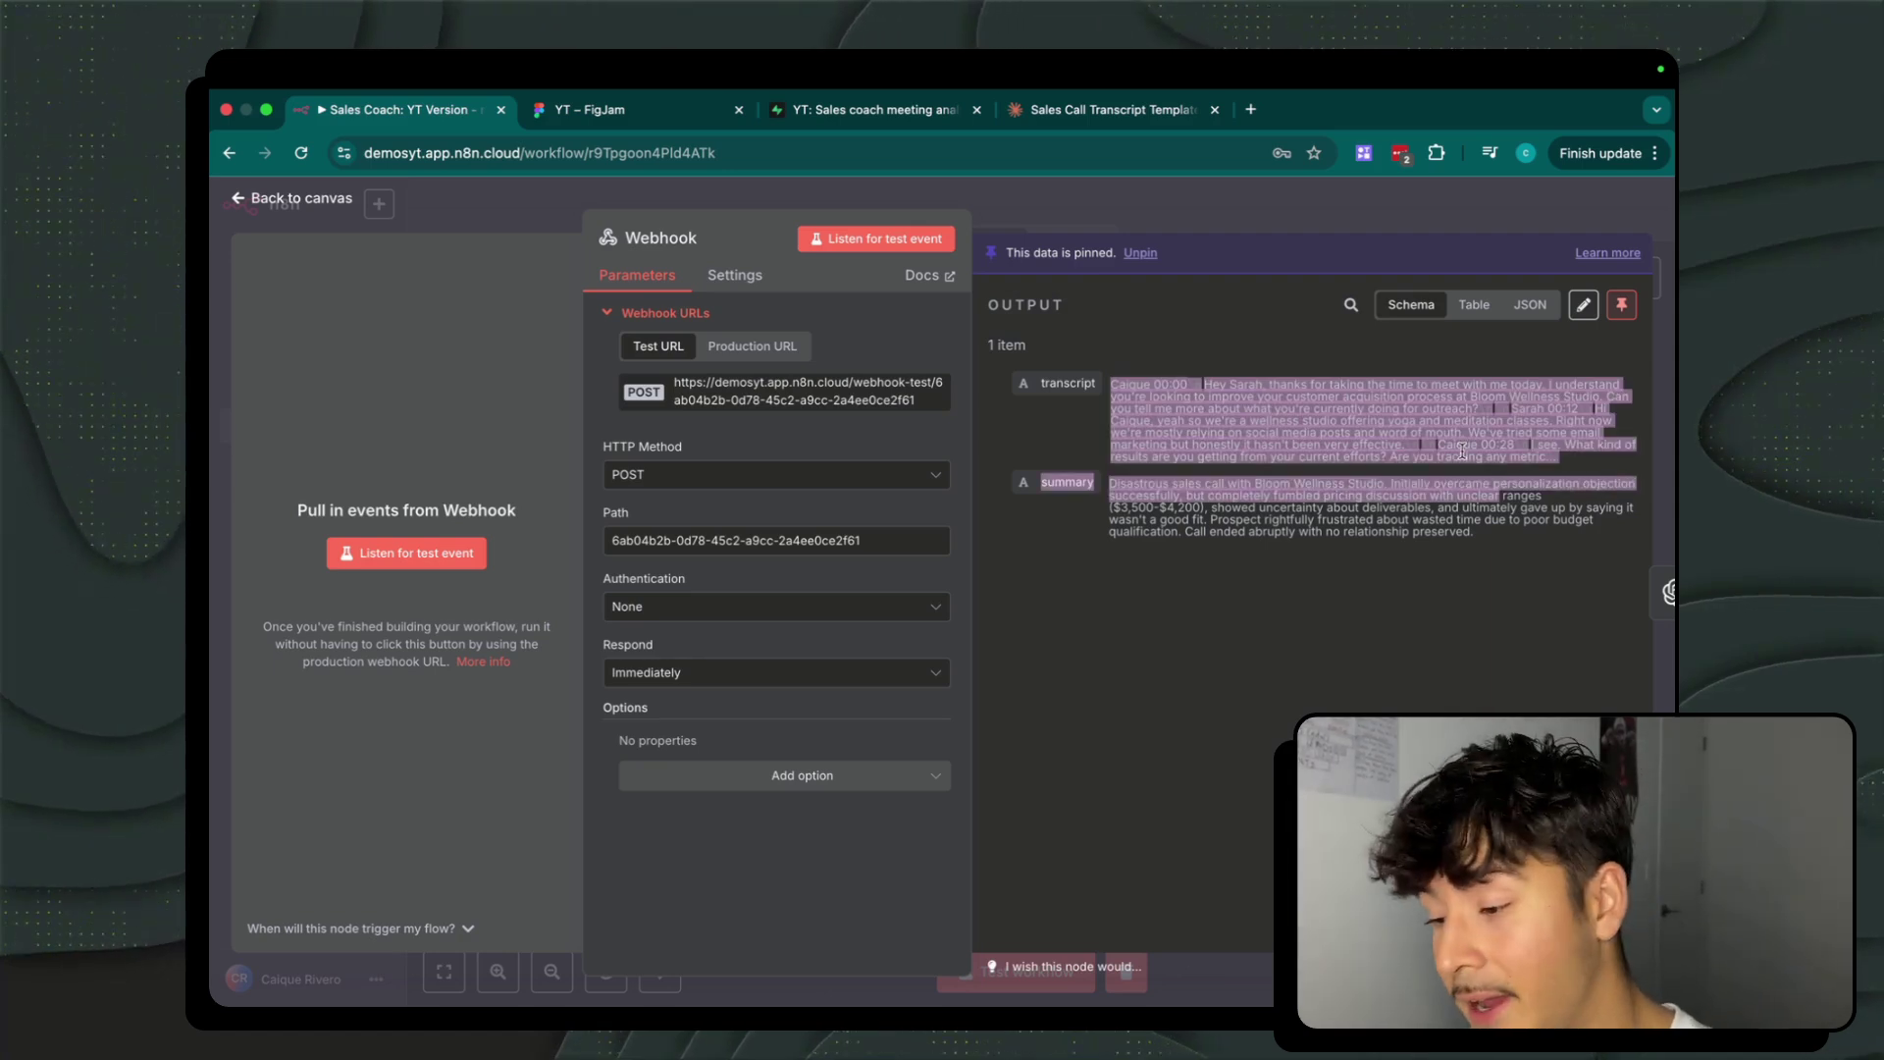
left_click(1582, 306)
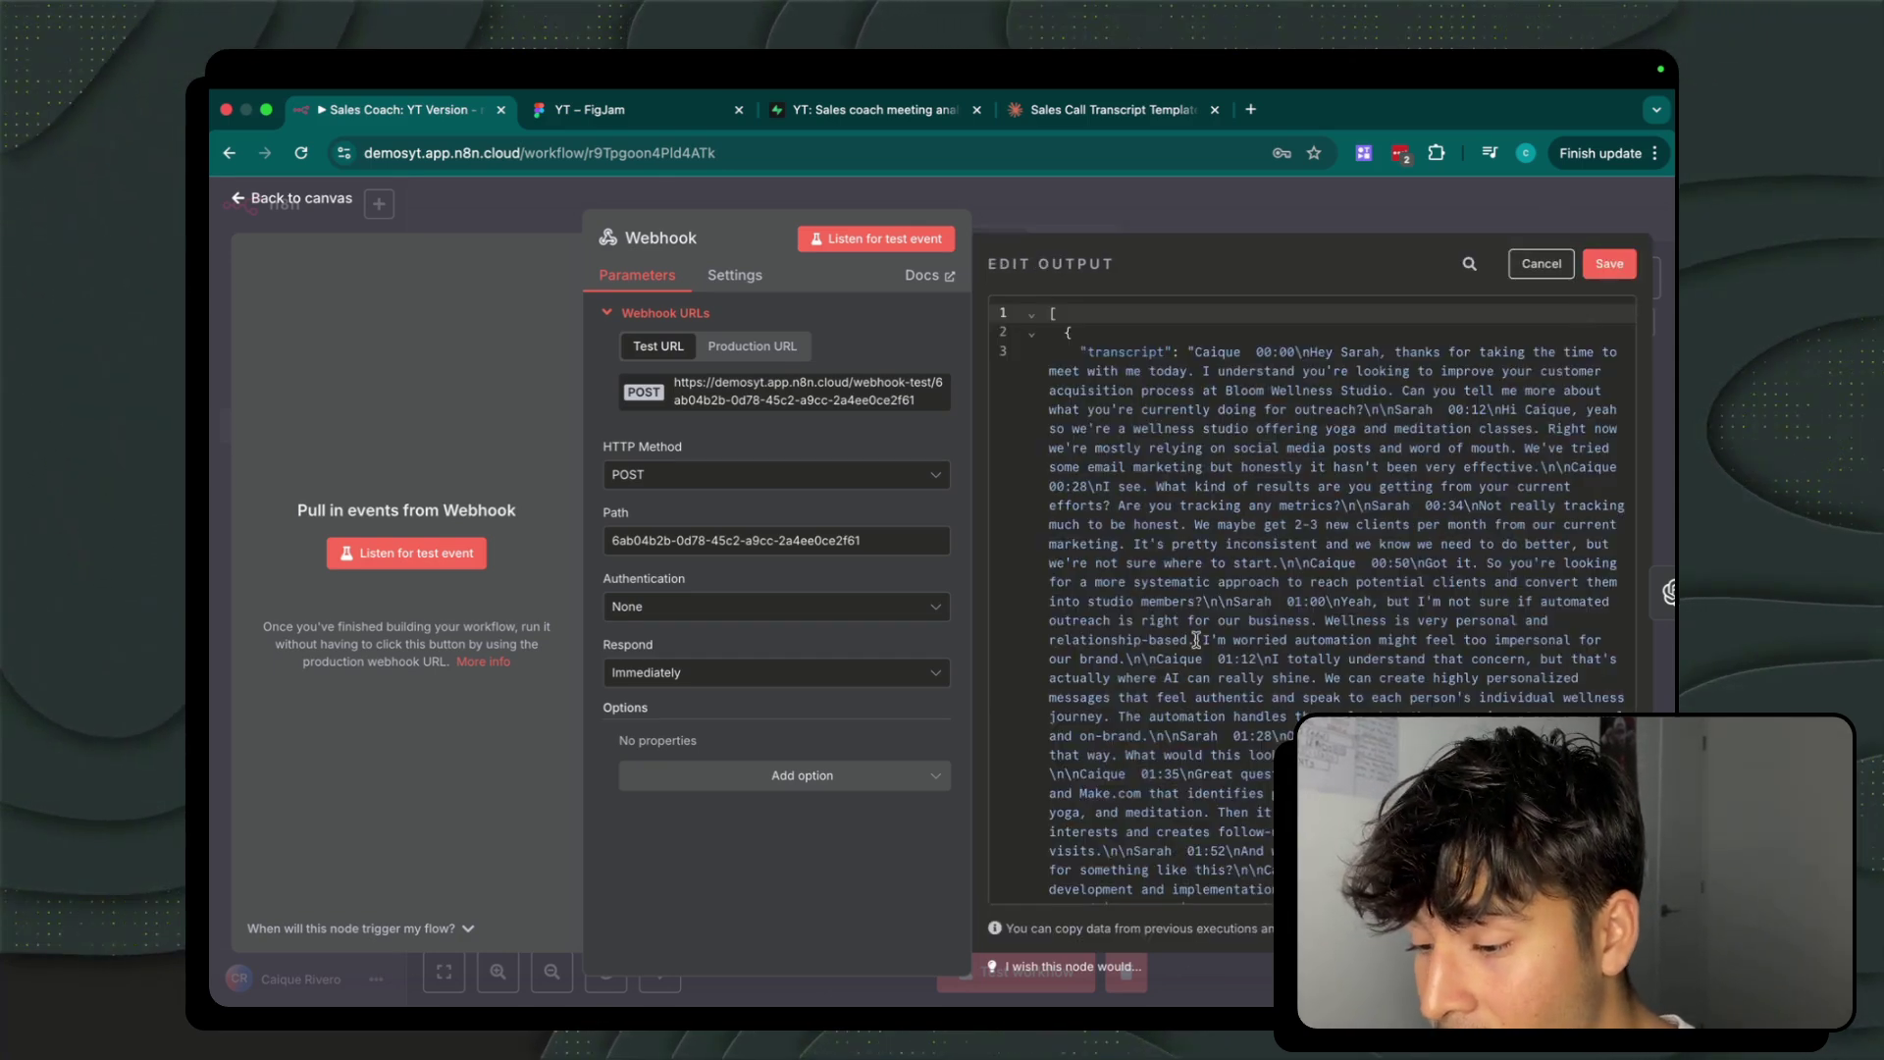
scroll(1187, 358, "down", 5)
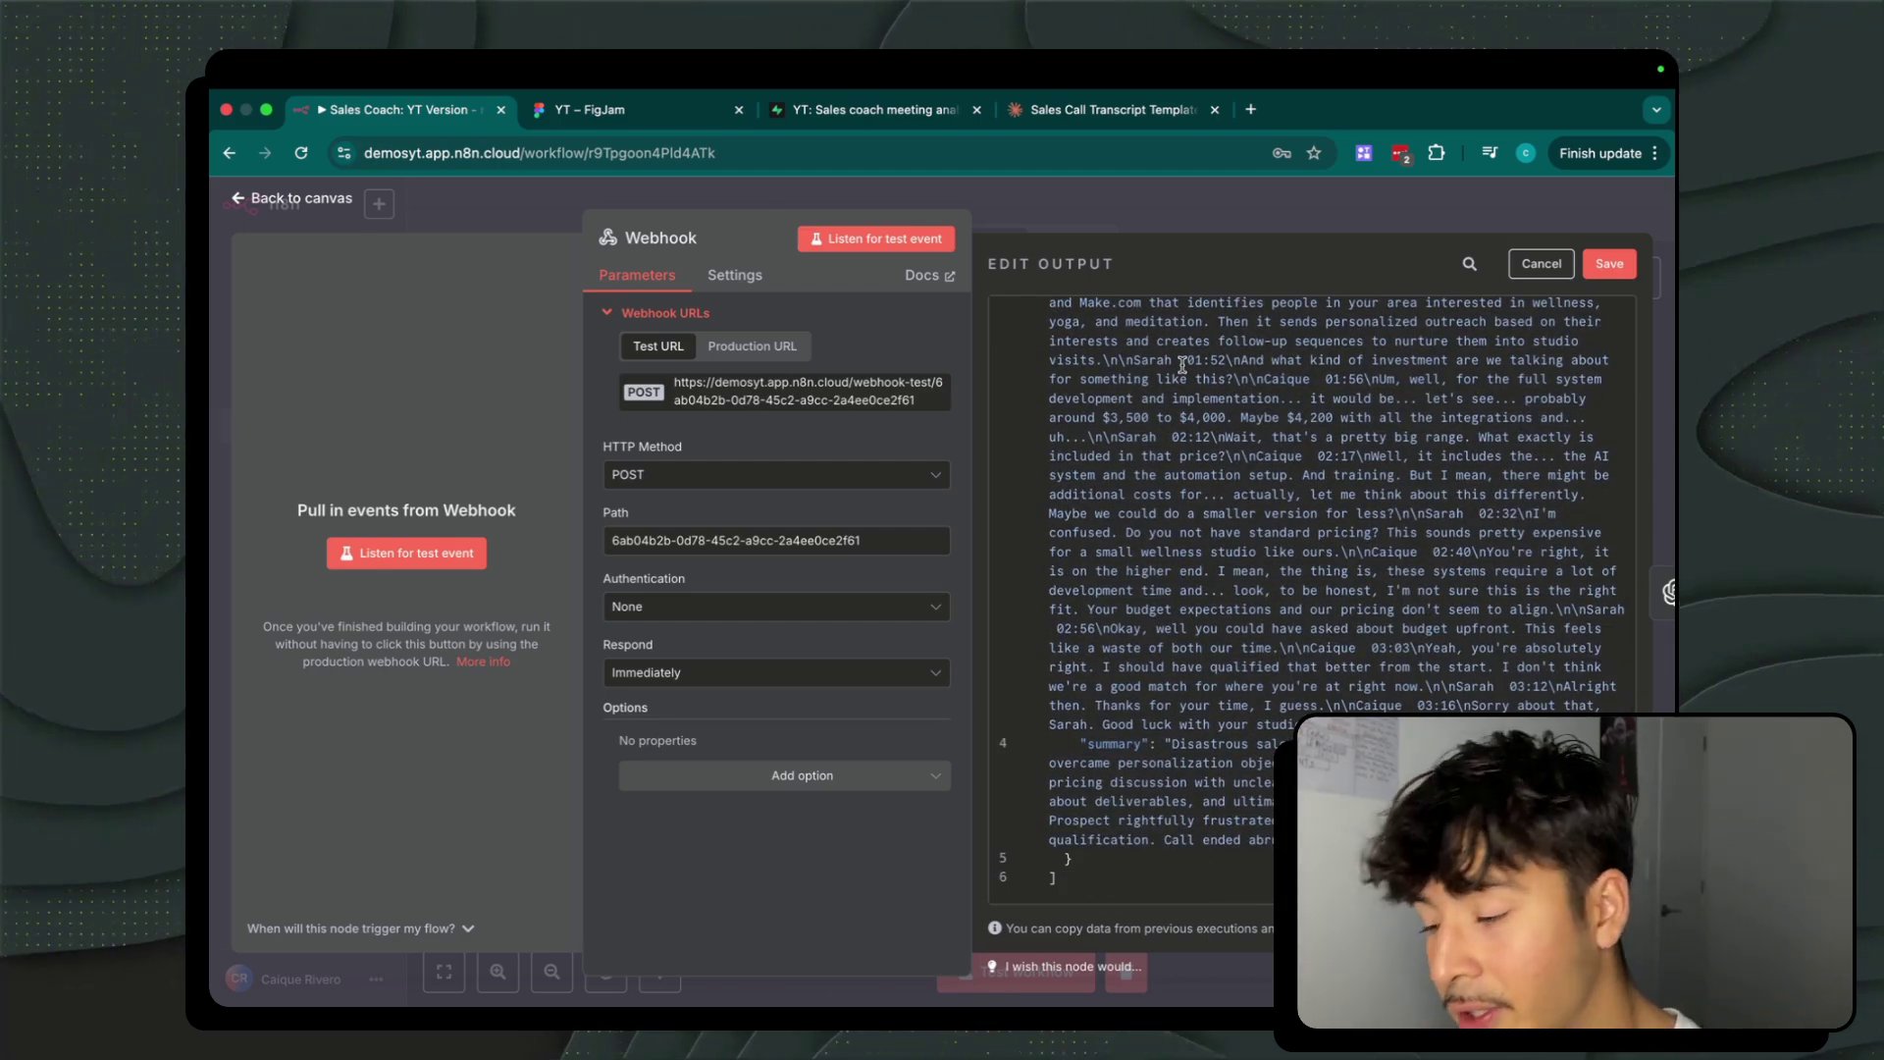
Switch to the Claude chat and review the prompts and responses used to generate the sample sales call transcripts.
left_click(1112, 108)
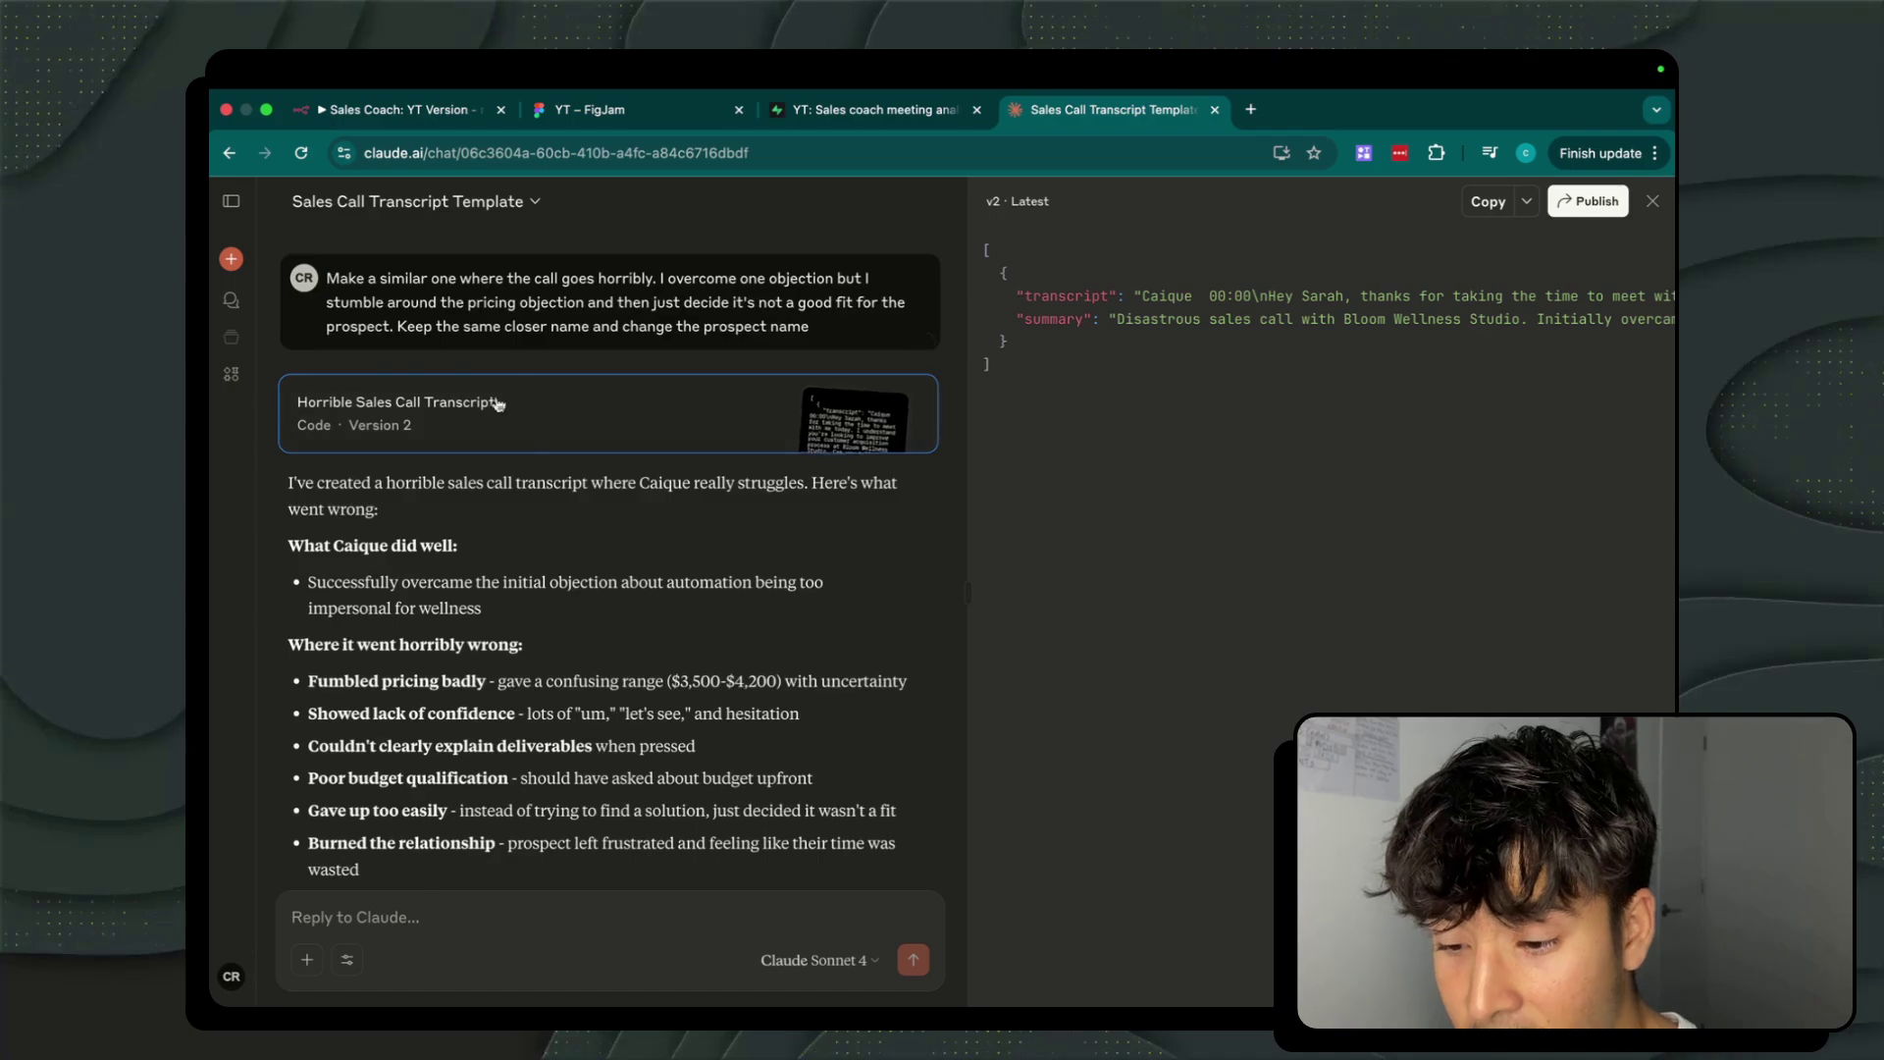
scroll(761, 665, "down", 1)
scroll(577, 554, "up", 3)
scroll(576, 554, "up", 6)
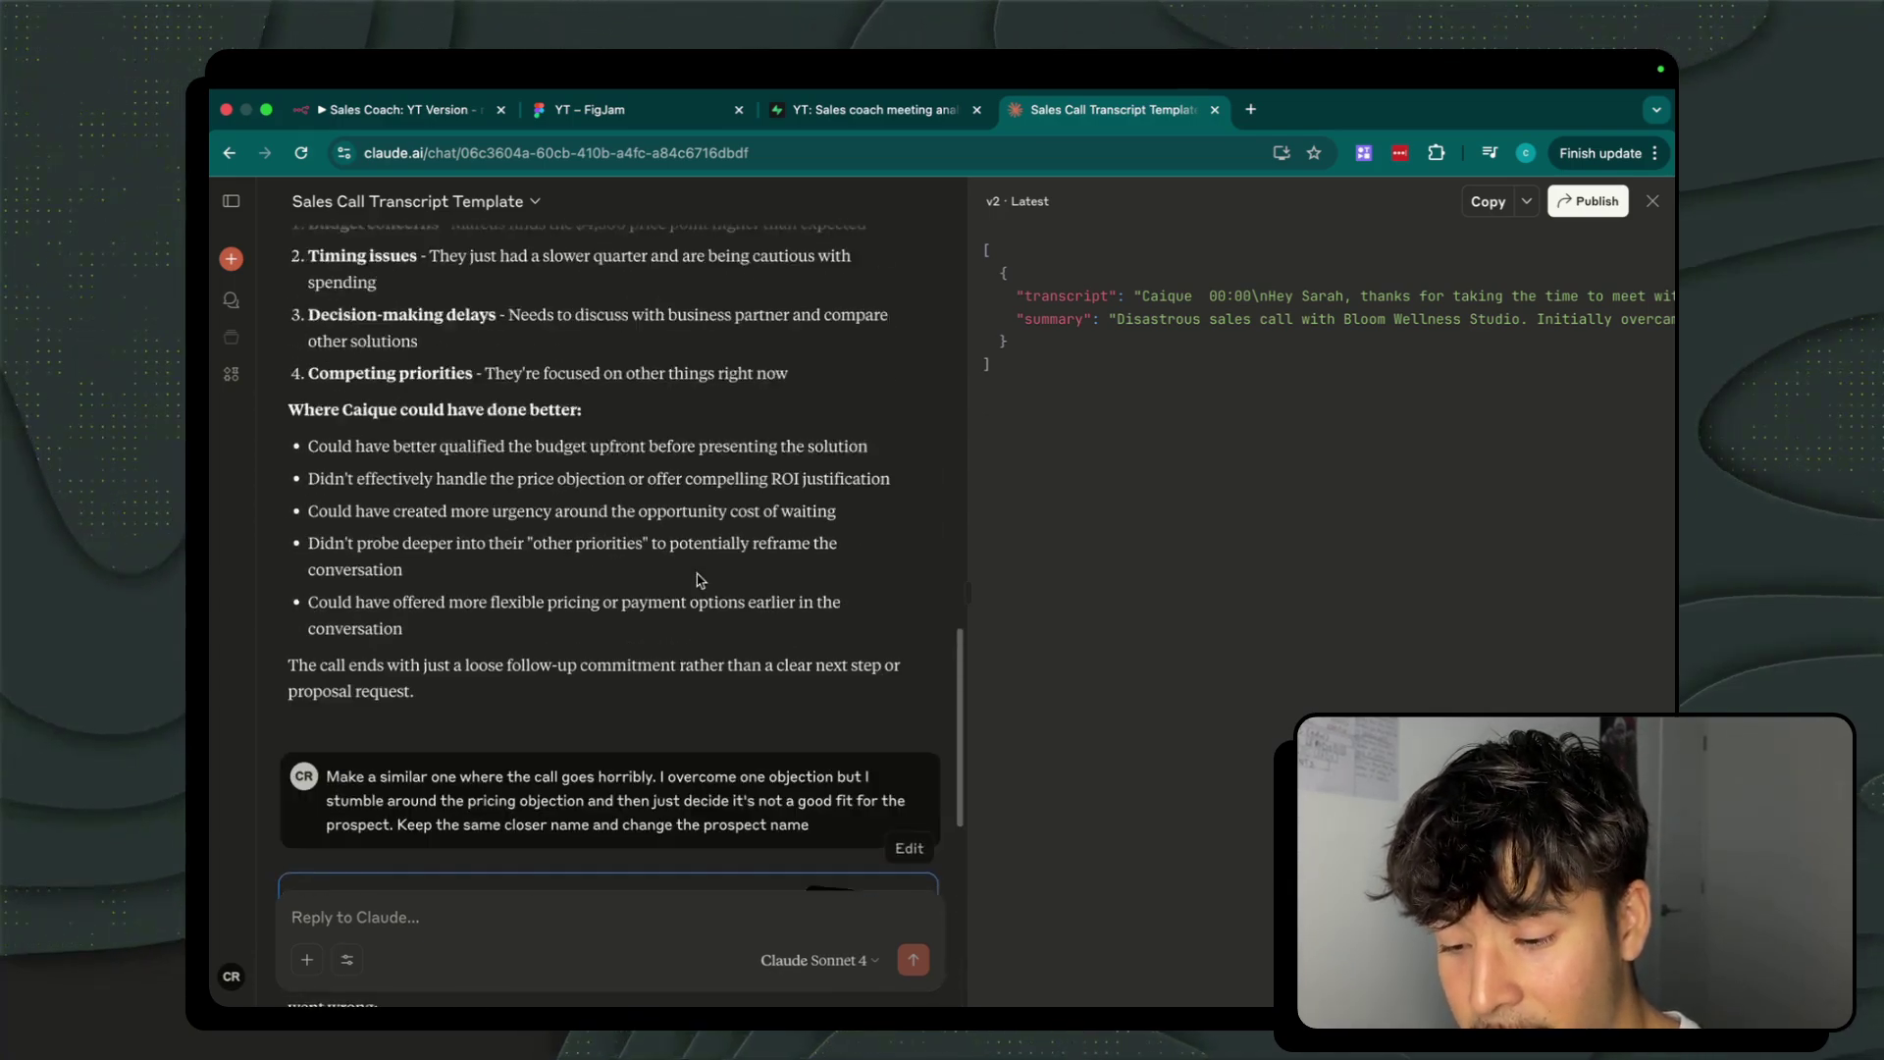
scroll(694, 630, "down", 10)
scroll(694, 630, "up", 15)
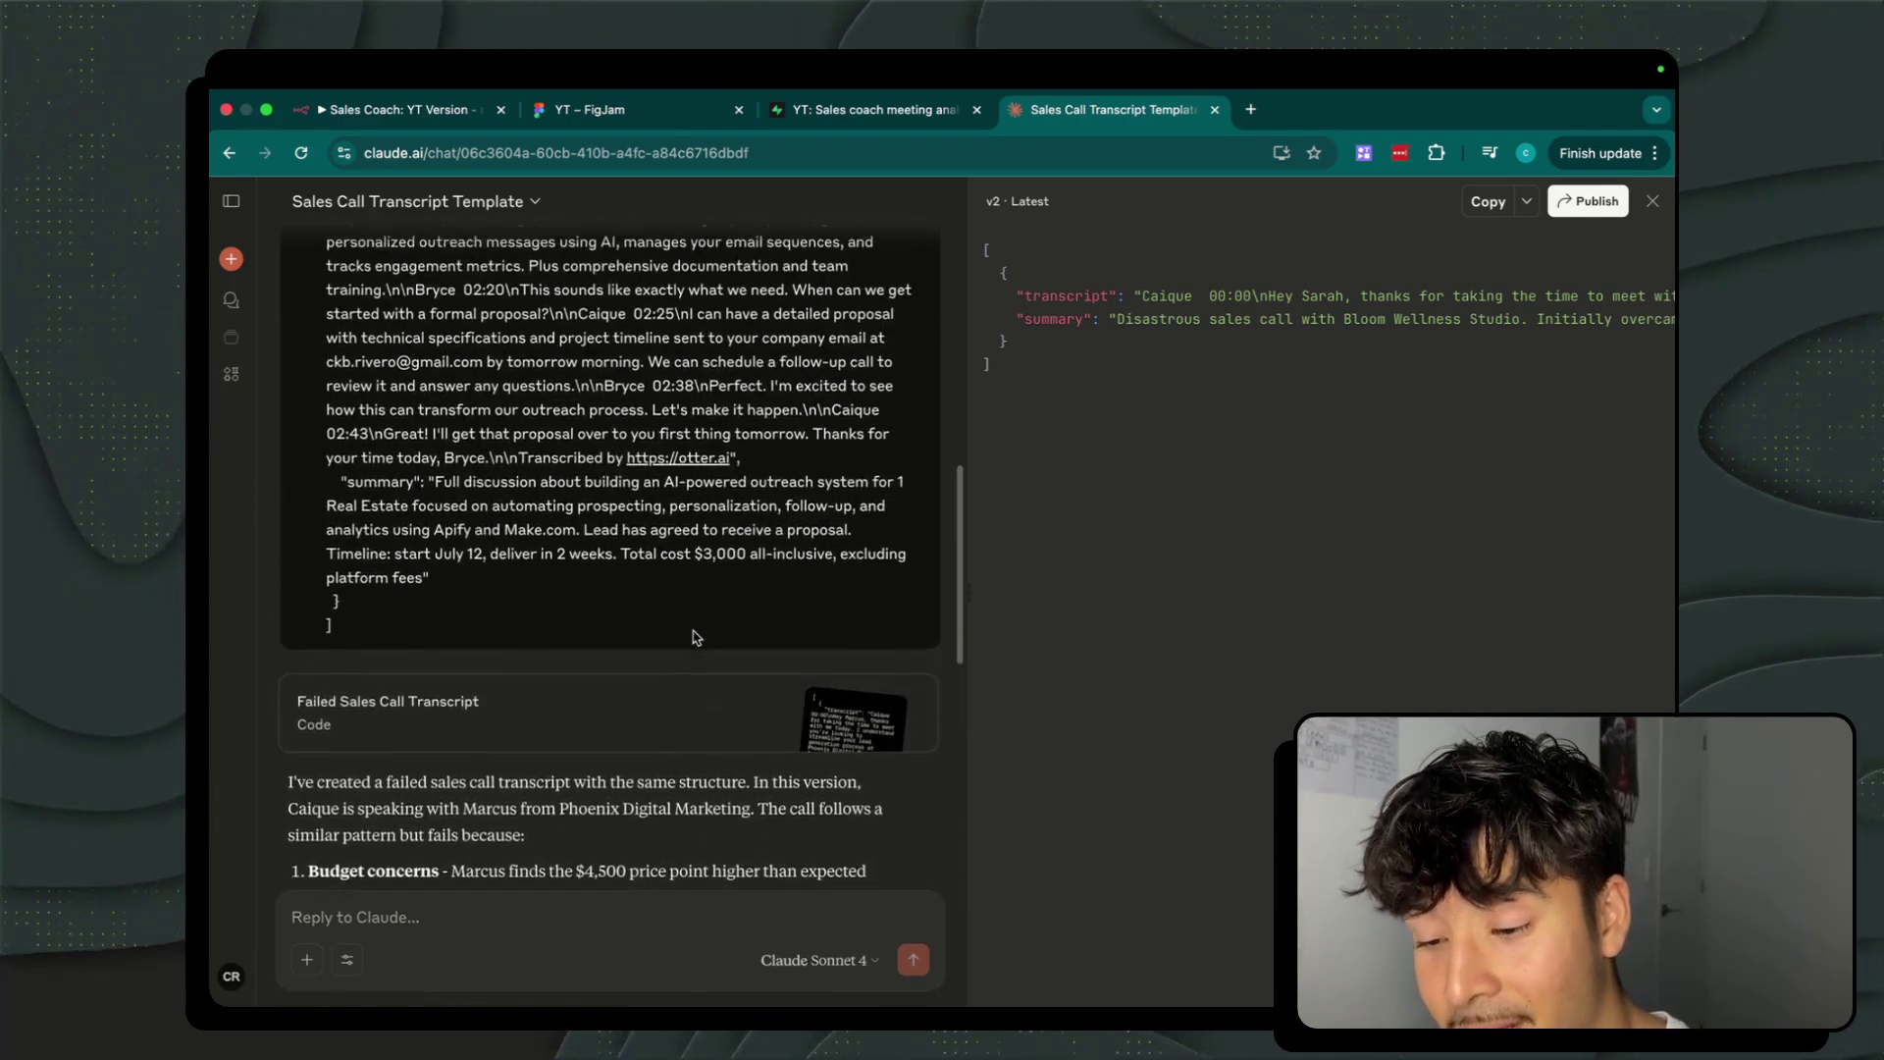
Return to the n8n workflow, highlight the summary in the Webhook's output, and close the node, discarding output changes.
key("ctrl+Tab")
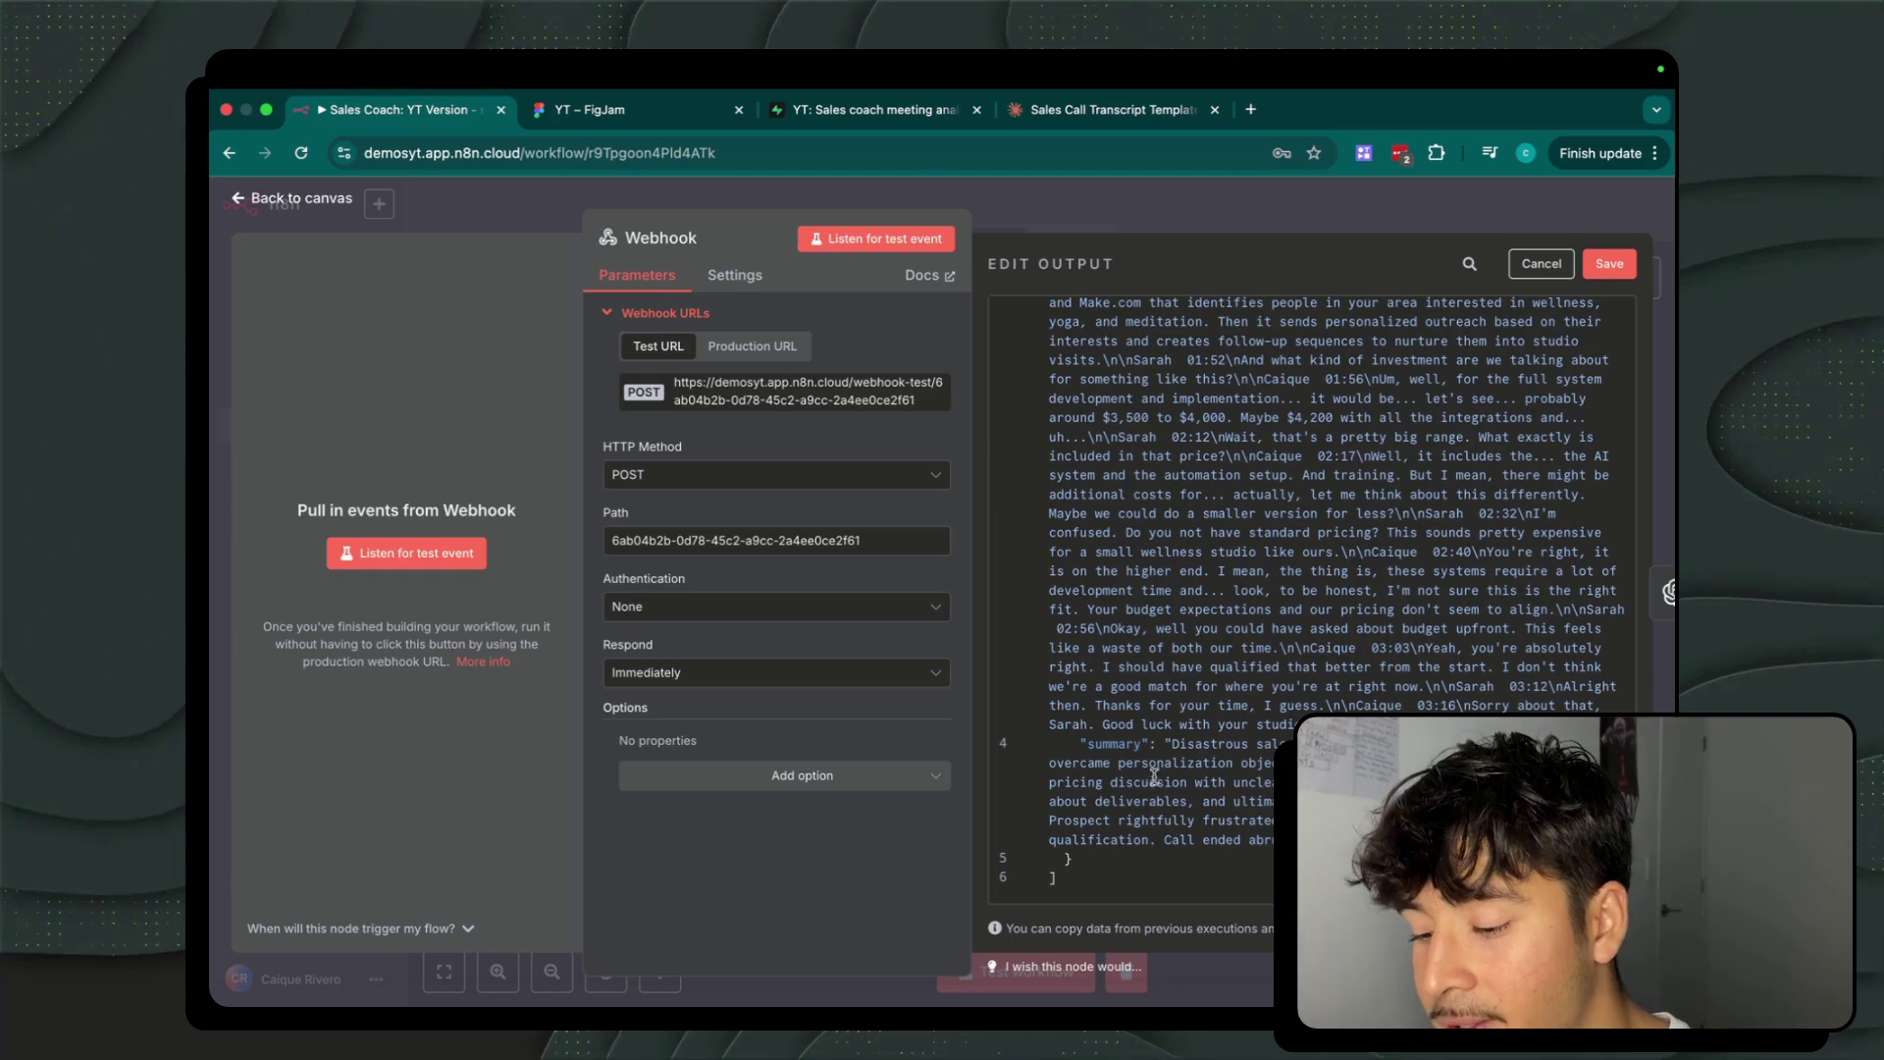
left_click_drag(1082, 743, 1374, 841)
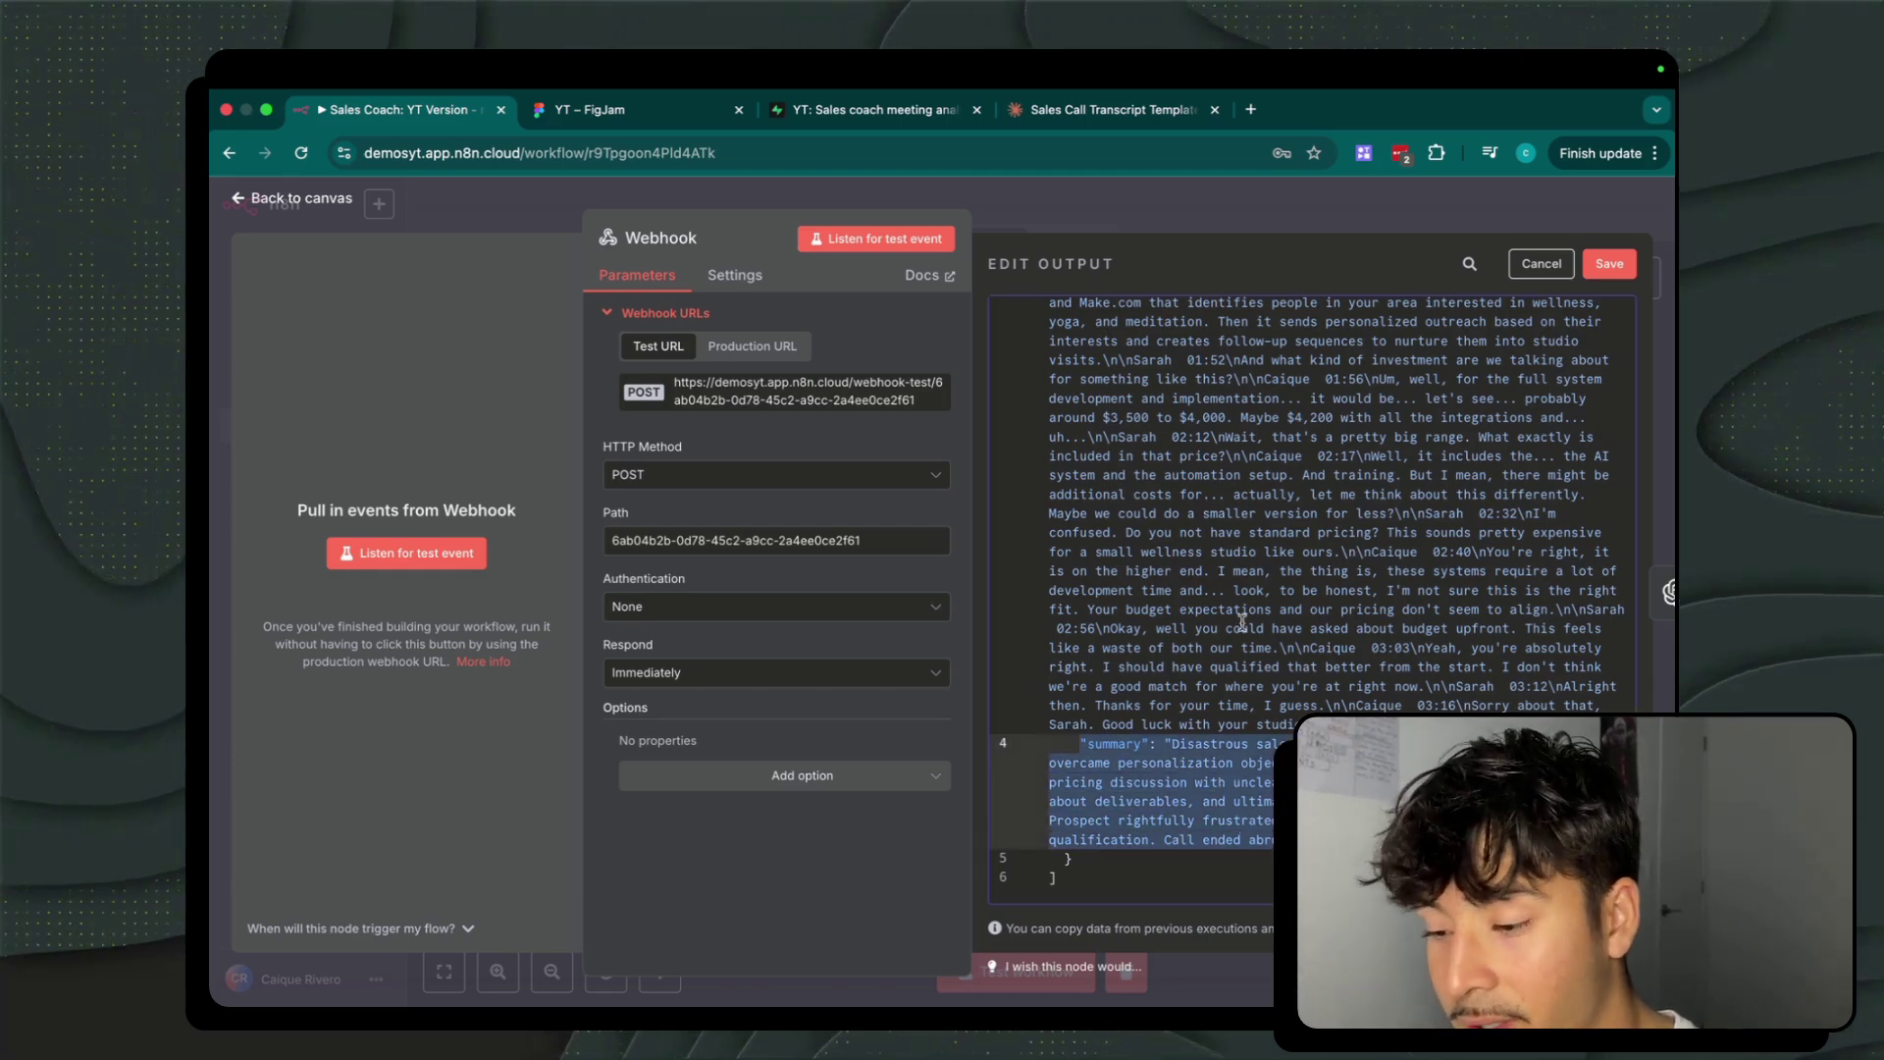
scroll(1242, 621, "up", 10)
scroll(1266, 687, "down", 5)
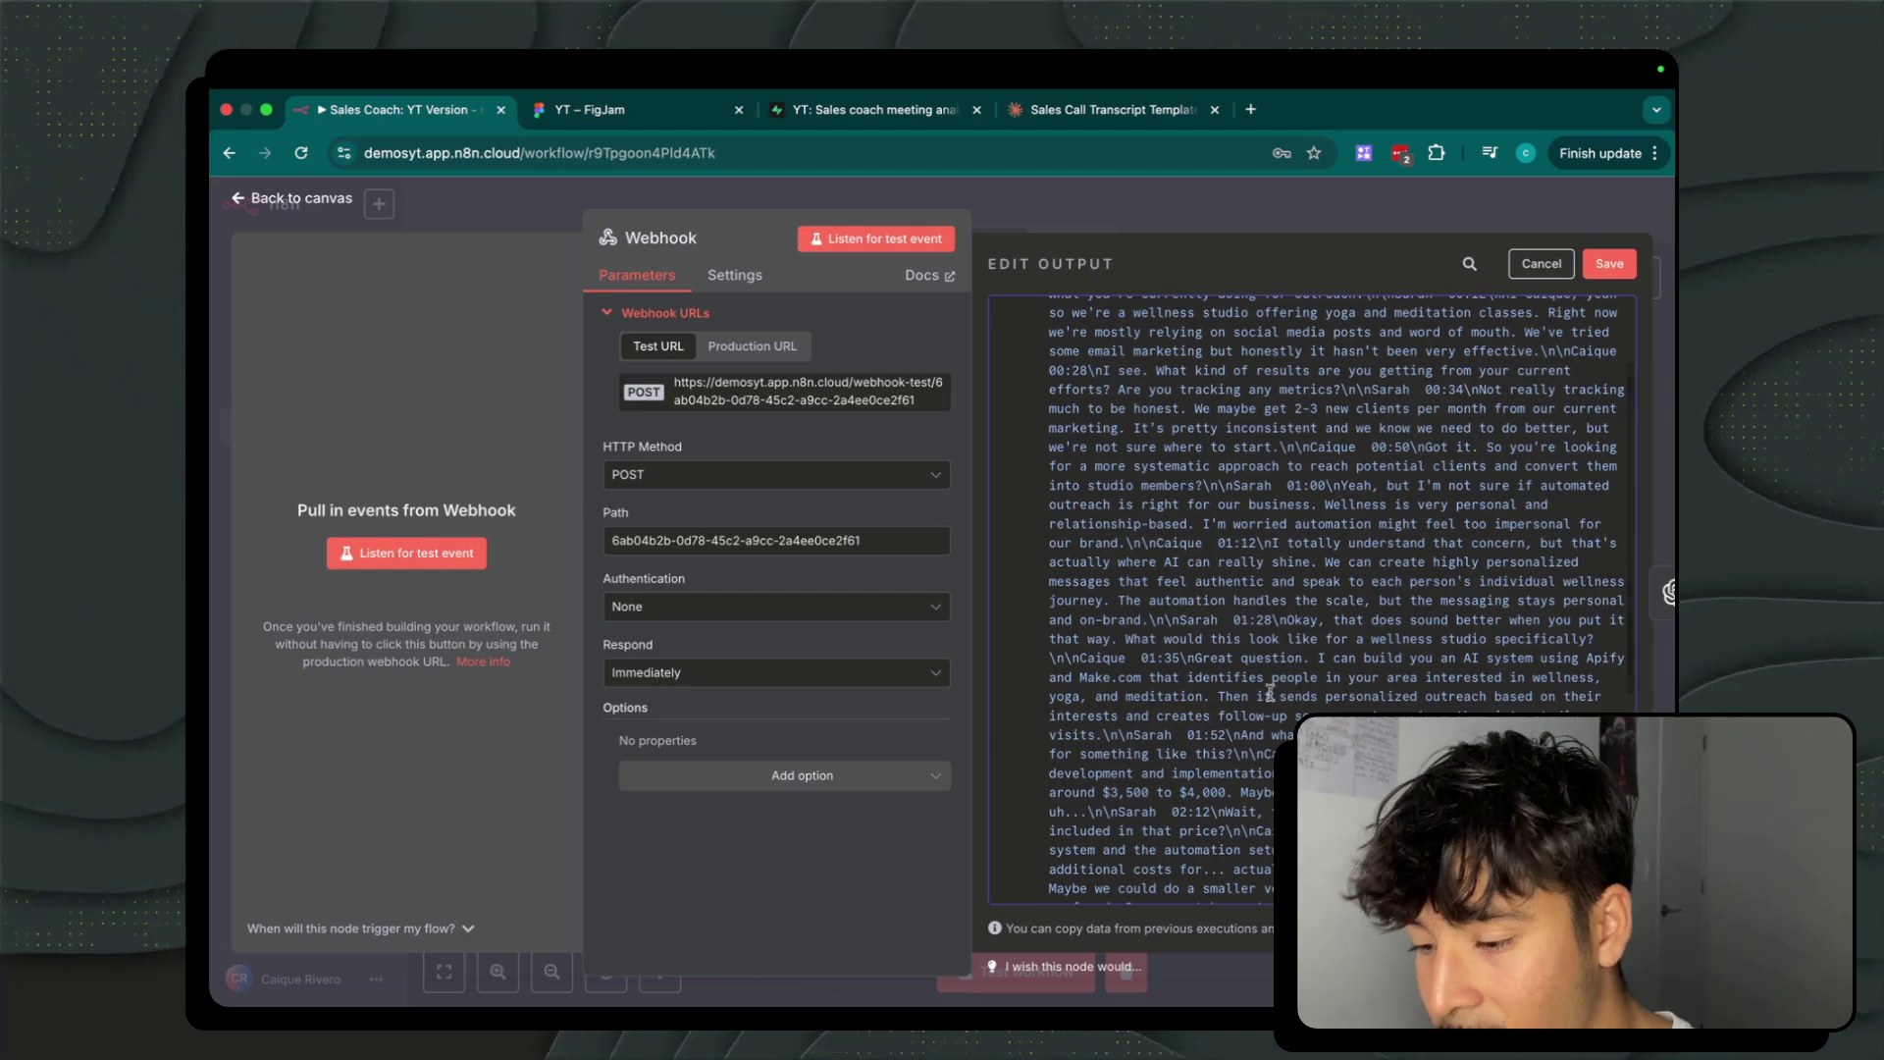
left_click(939, 326)
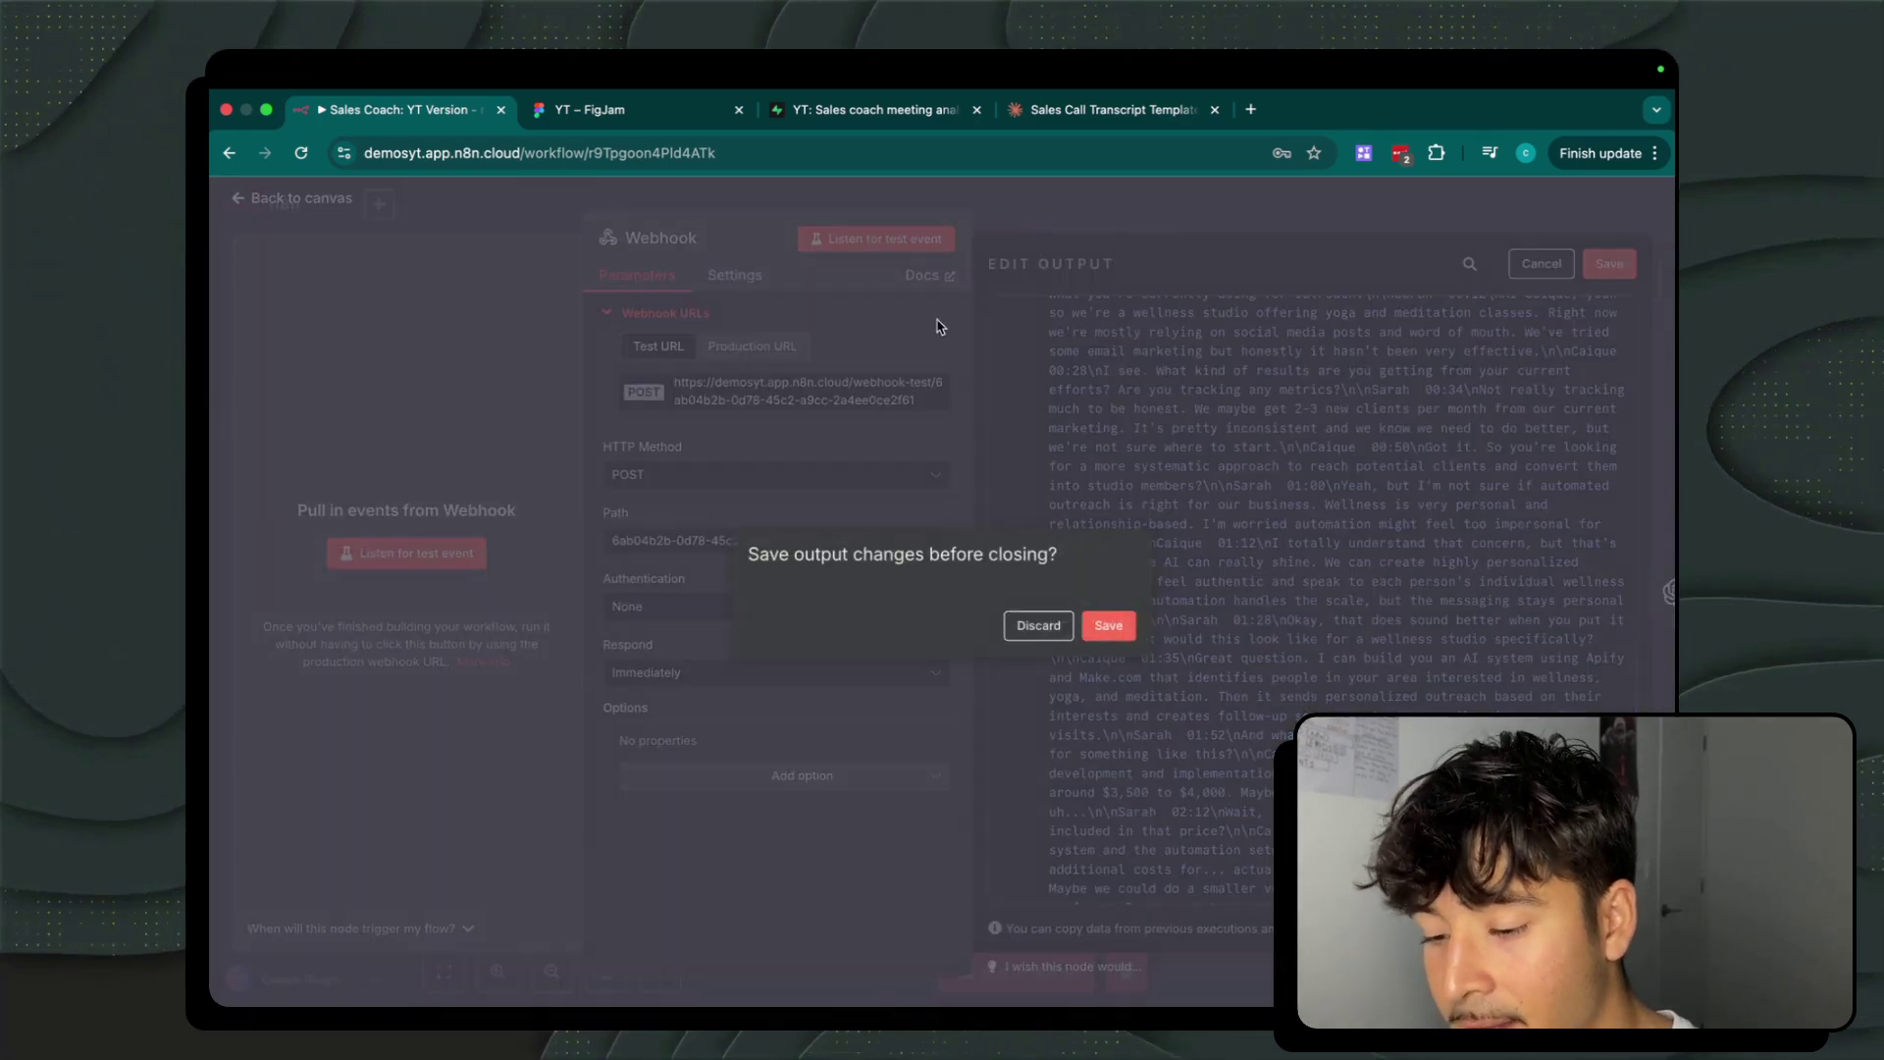
left_click(1054, 639)
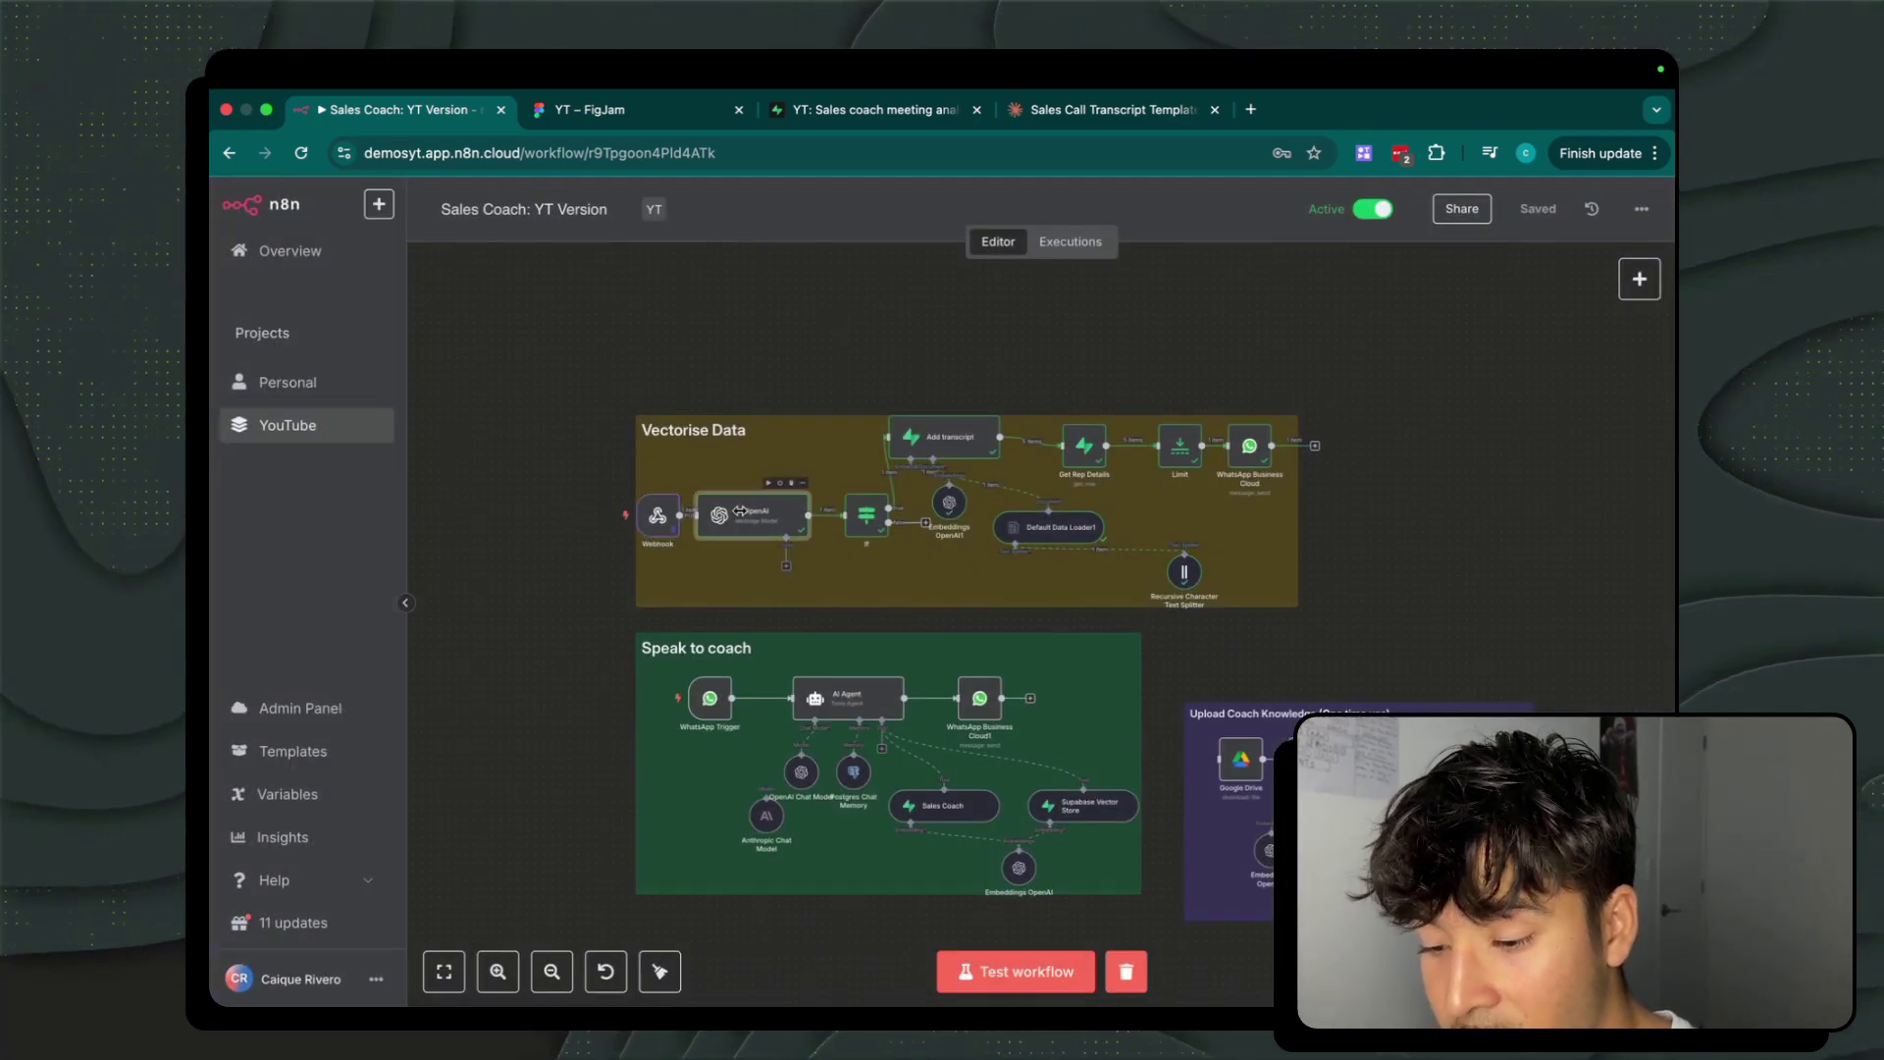
Open the OpenAI node in the Vectorise Data section and review its model, highlighting the system prompt "You are a helpful classifying assistant".
double_click(738, 511)
scroll(883, 592, "down", 5)
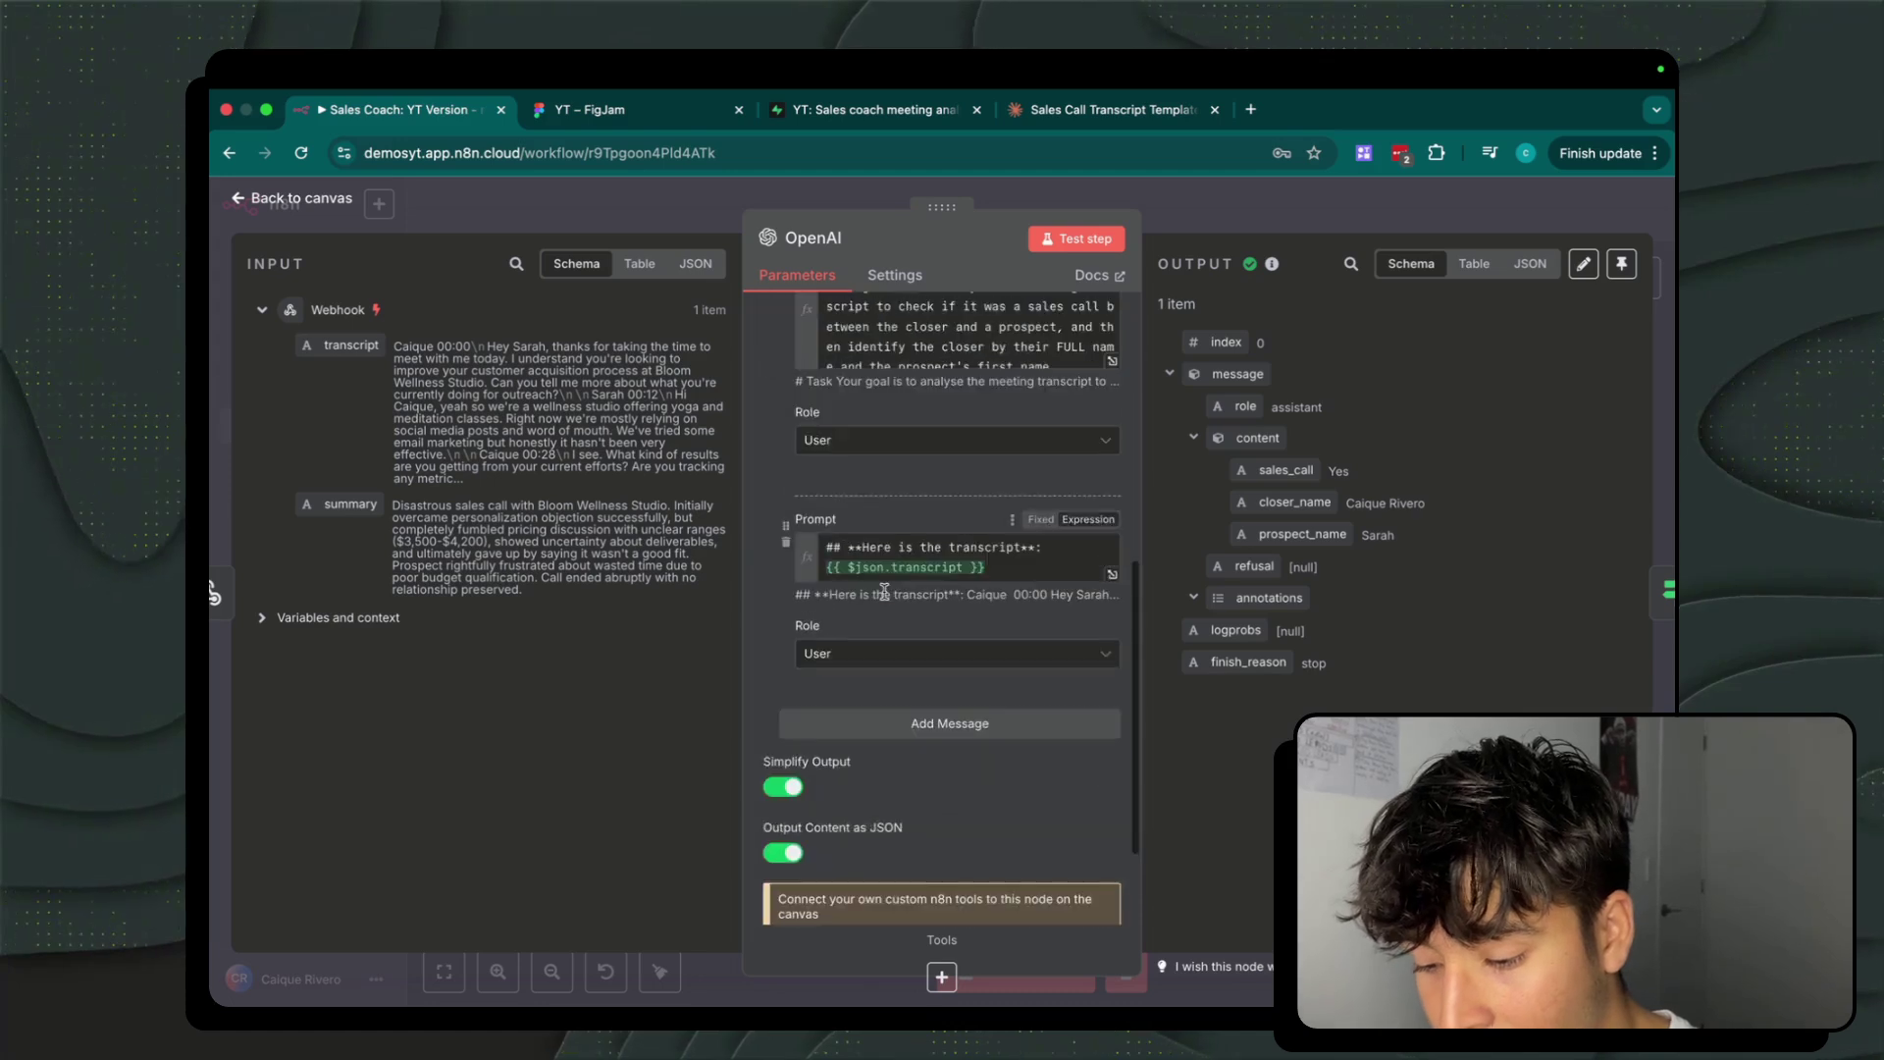
scroll(883, 591, "up", 6)
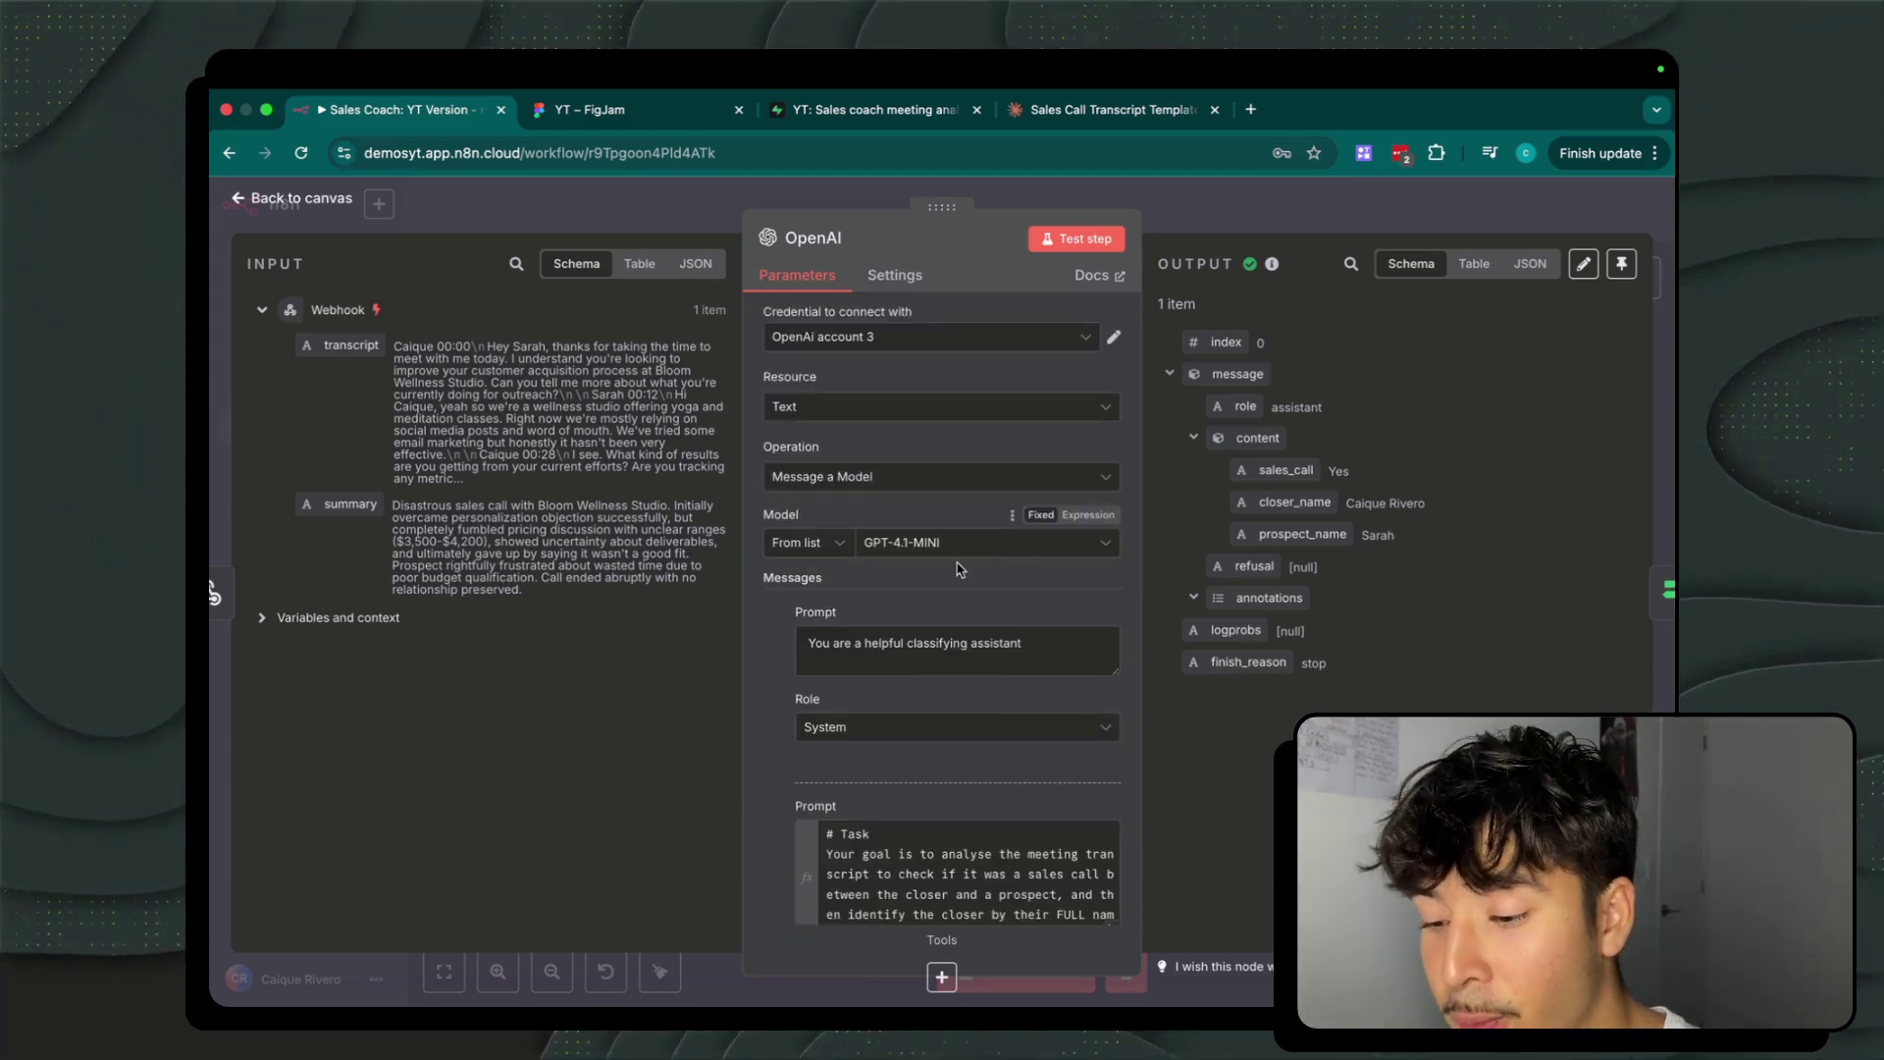
scroll(971, 588, "down", 2)
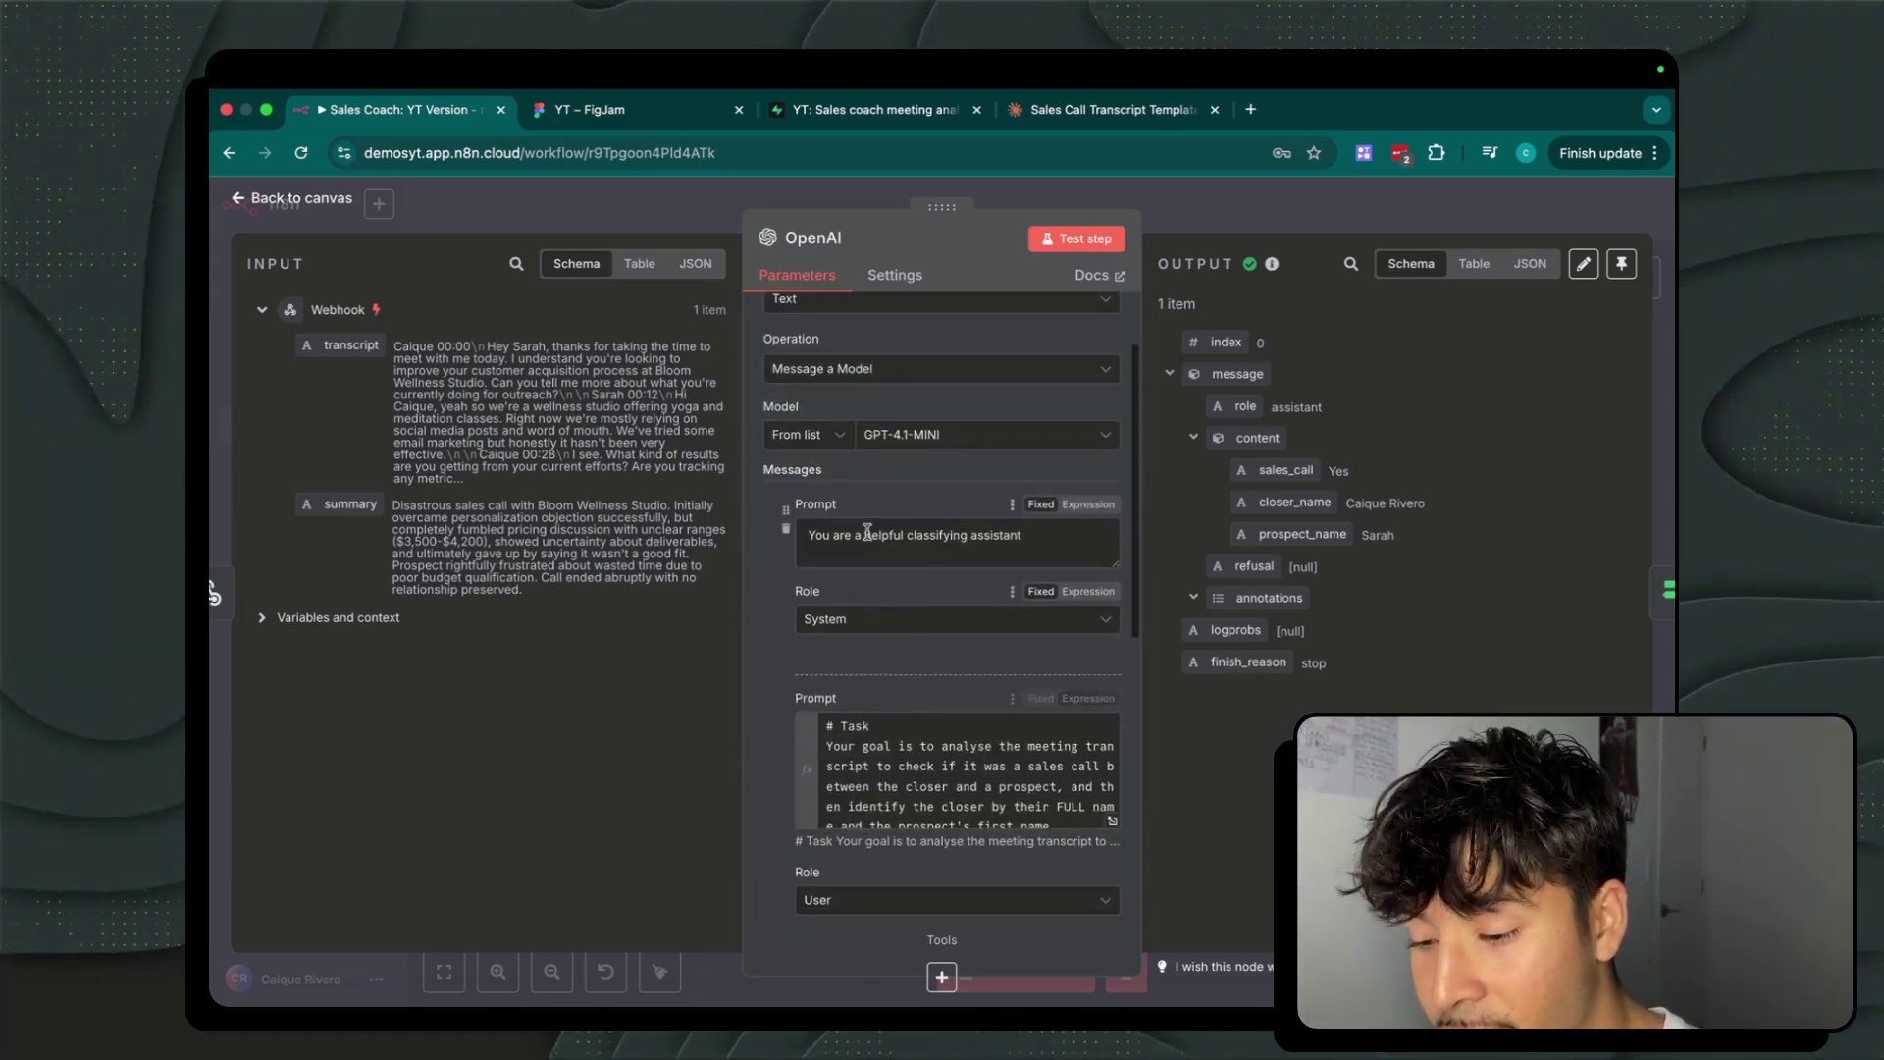
triple_click(1026, 551)
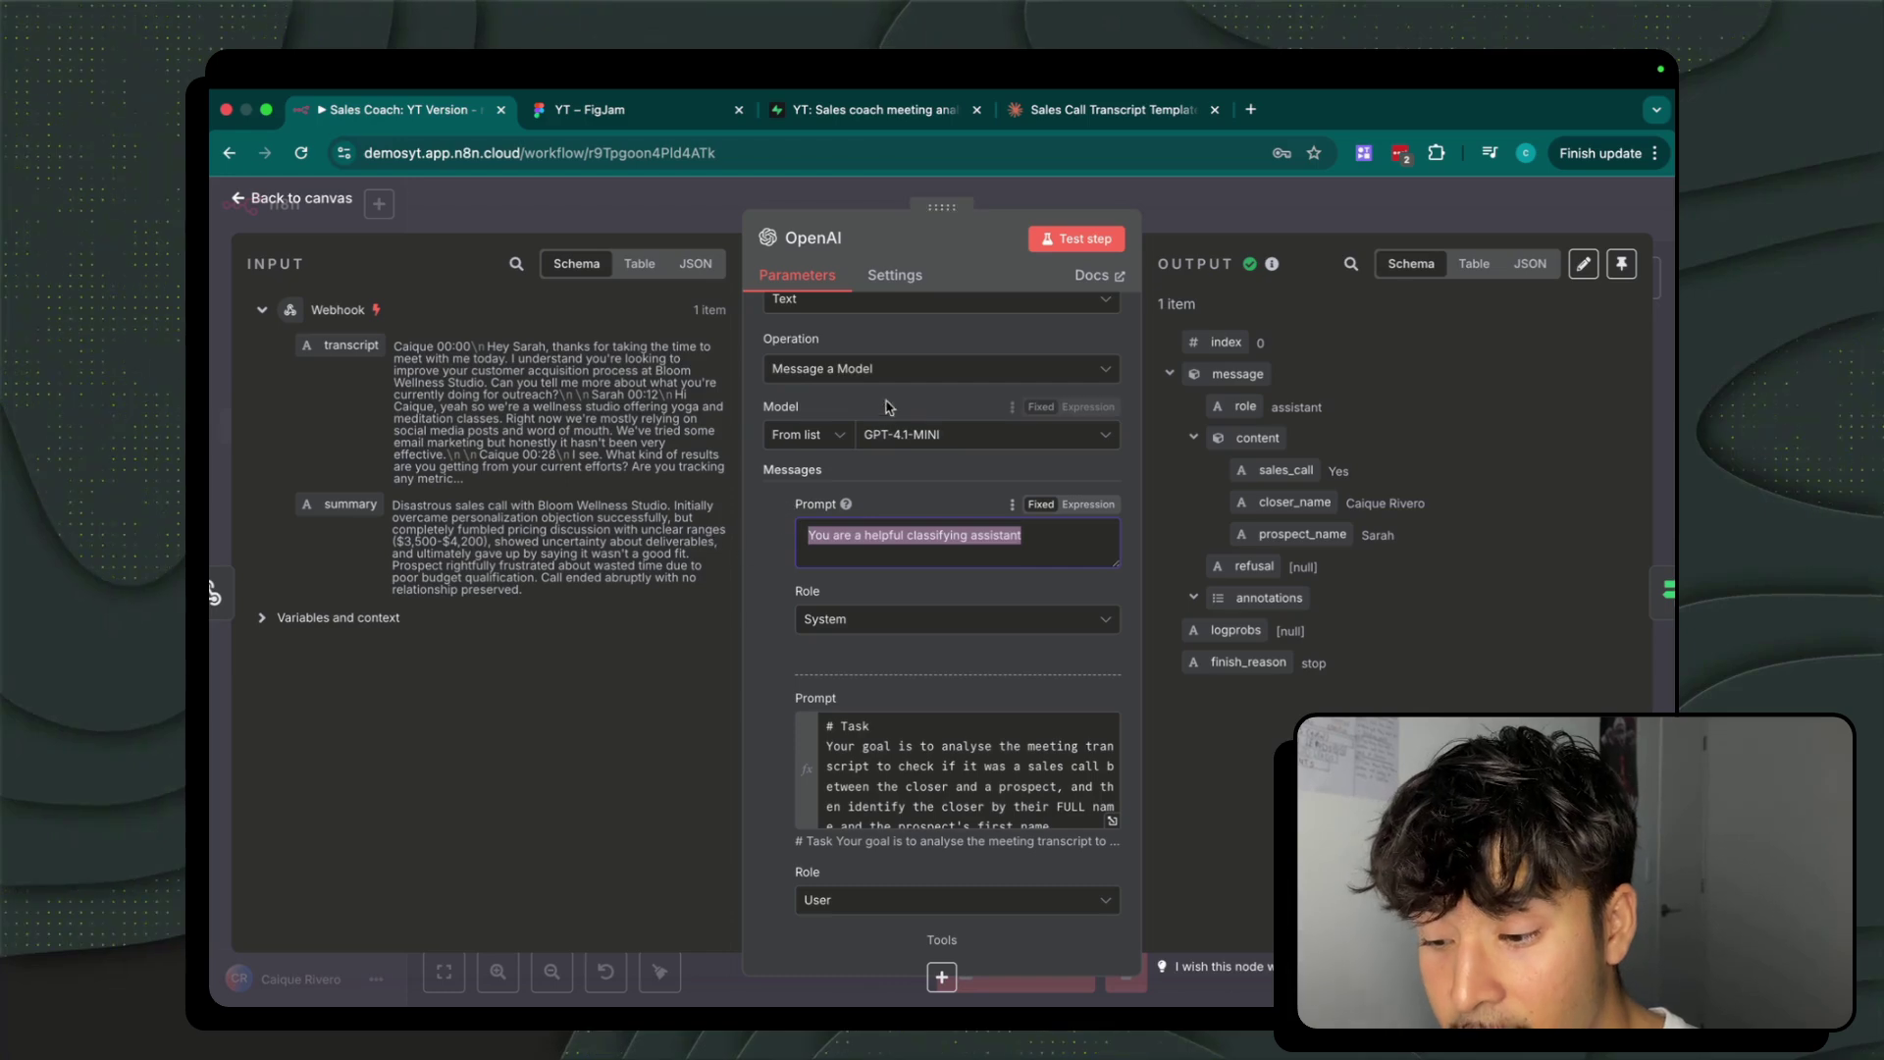
scroll(981, 549, "down", 5)
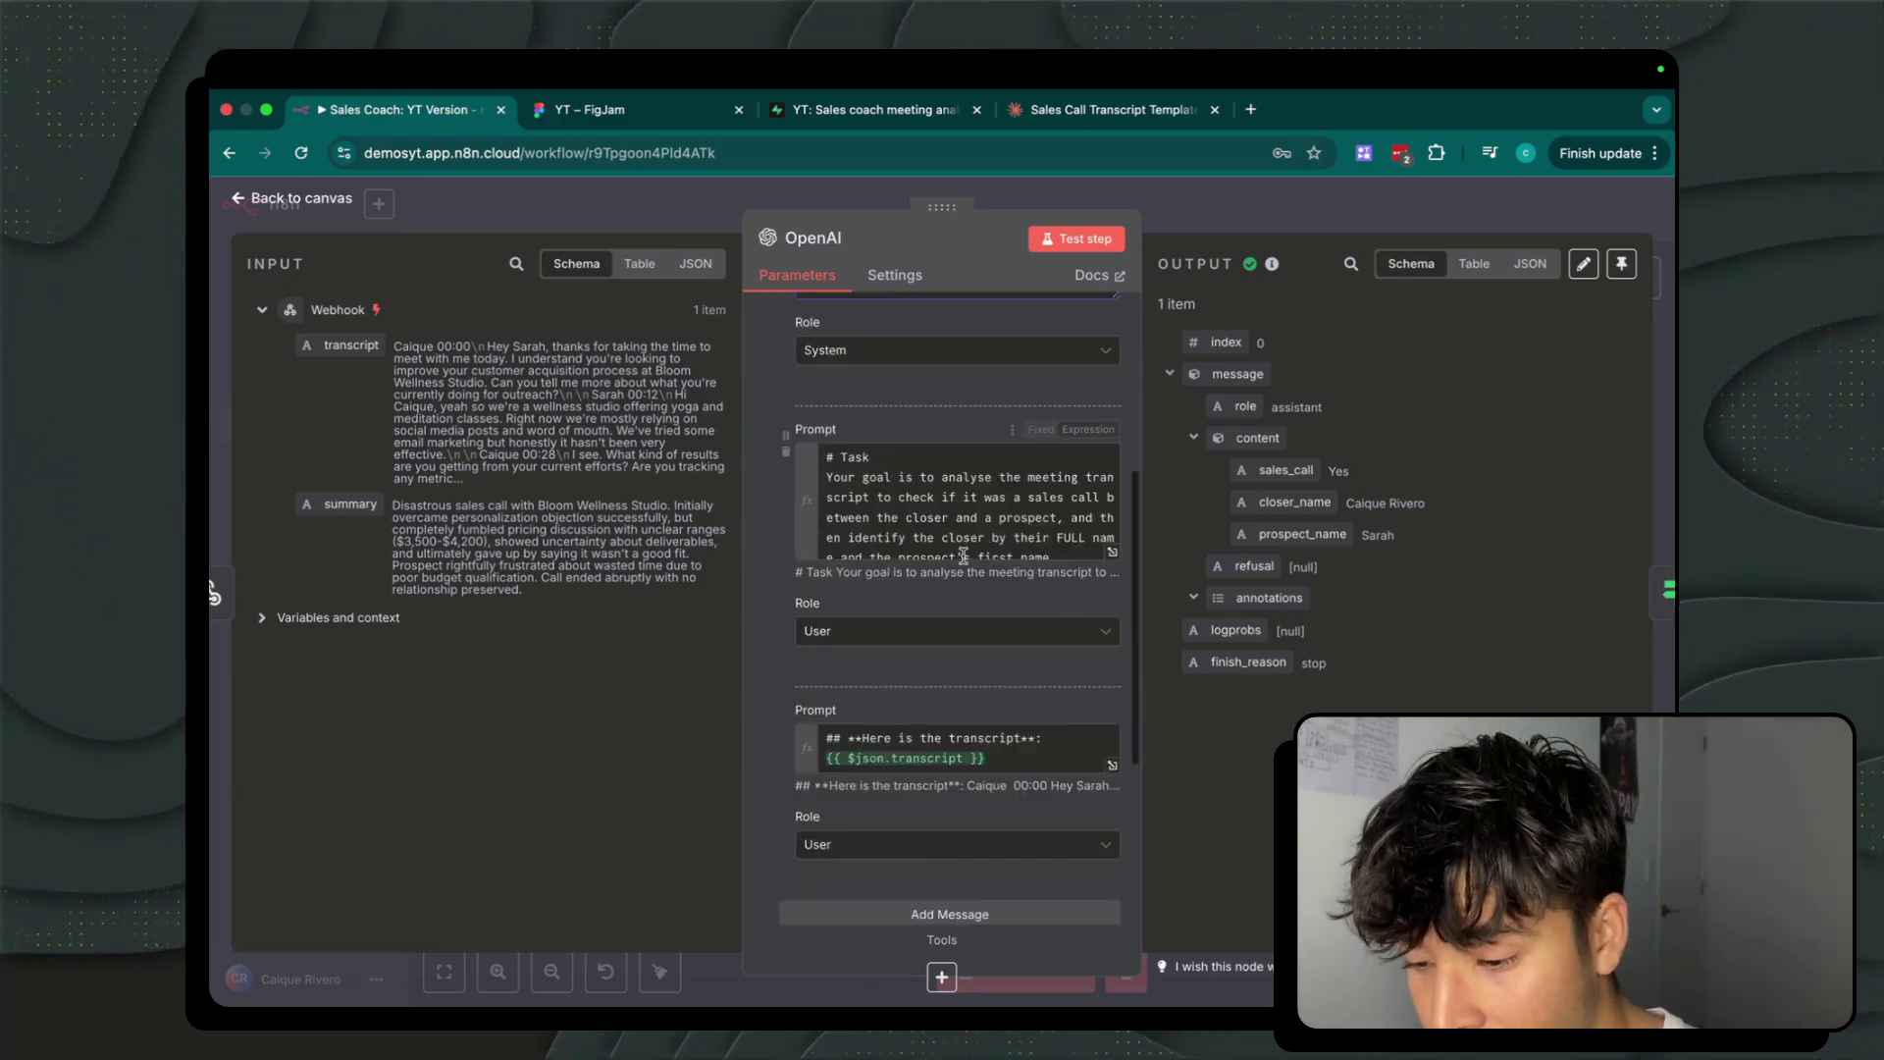
Expand the Task prompt in the expression editor and highlight its goal of checking for a sales call and identifying closer and prospect.
left_click(1113, 555)
left_click_drag(740, 361, 1077, 407)
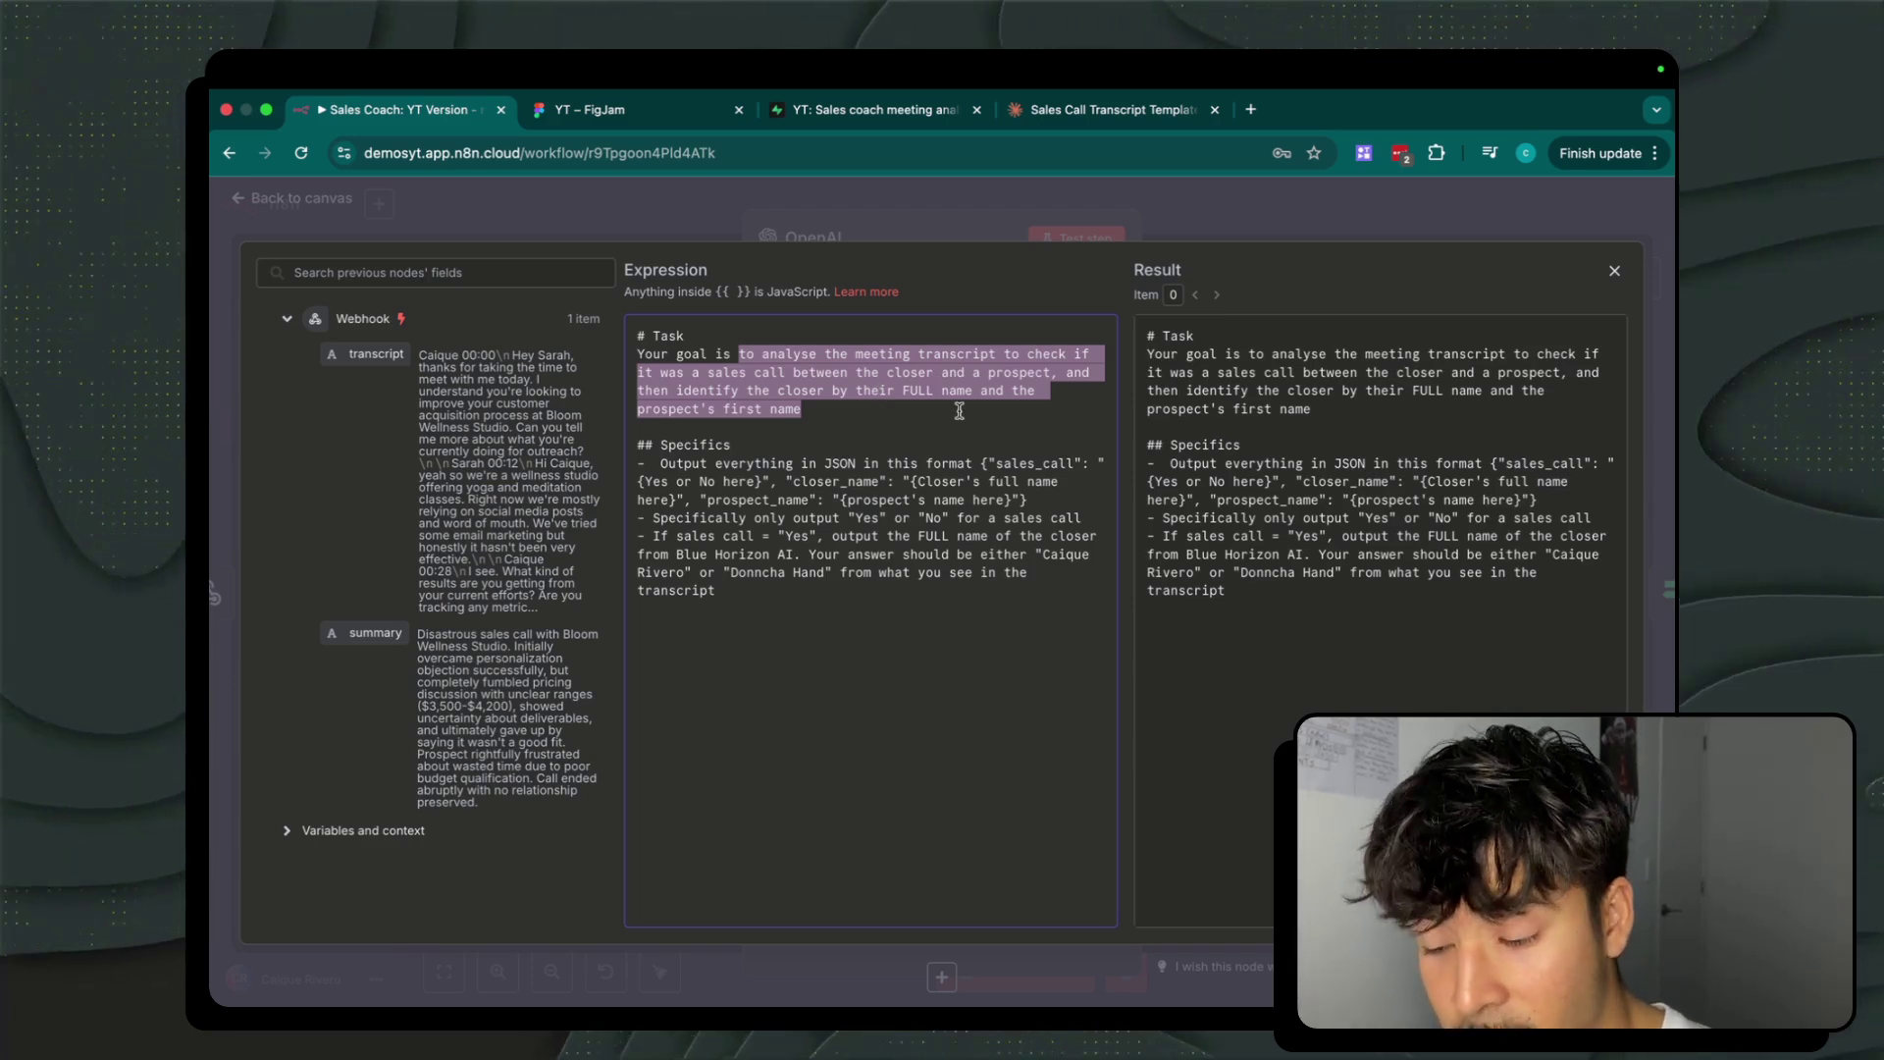
left_click(854, 378)
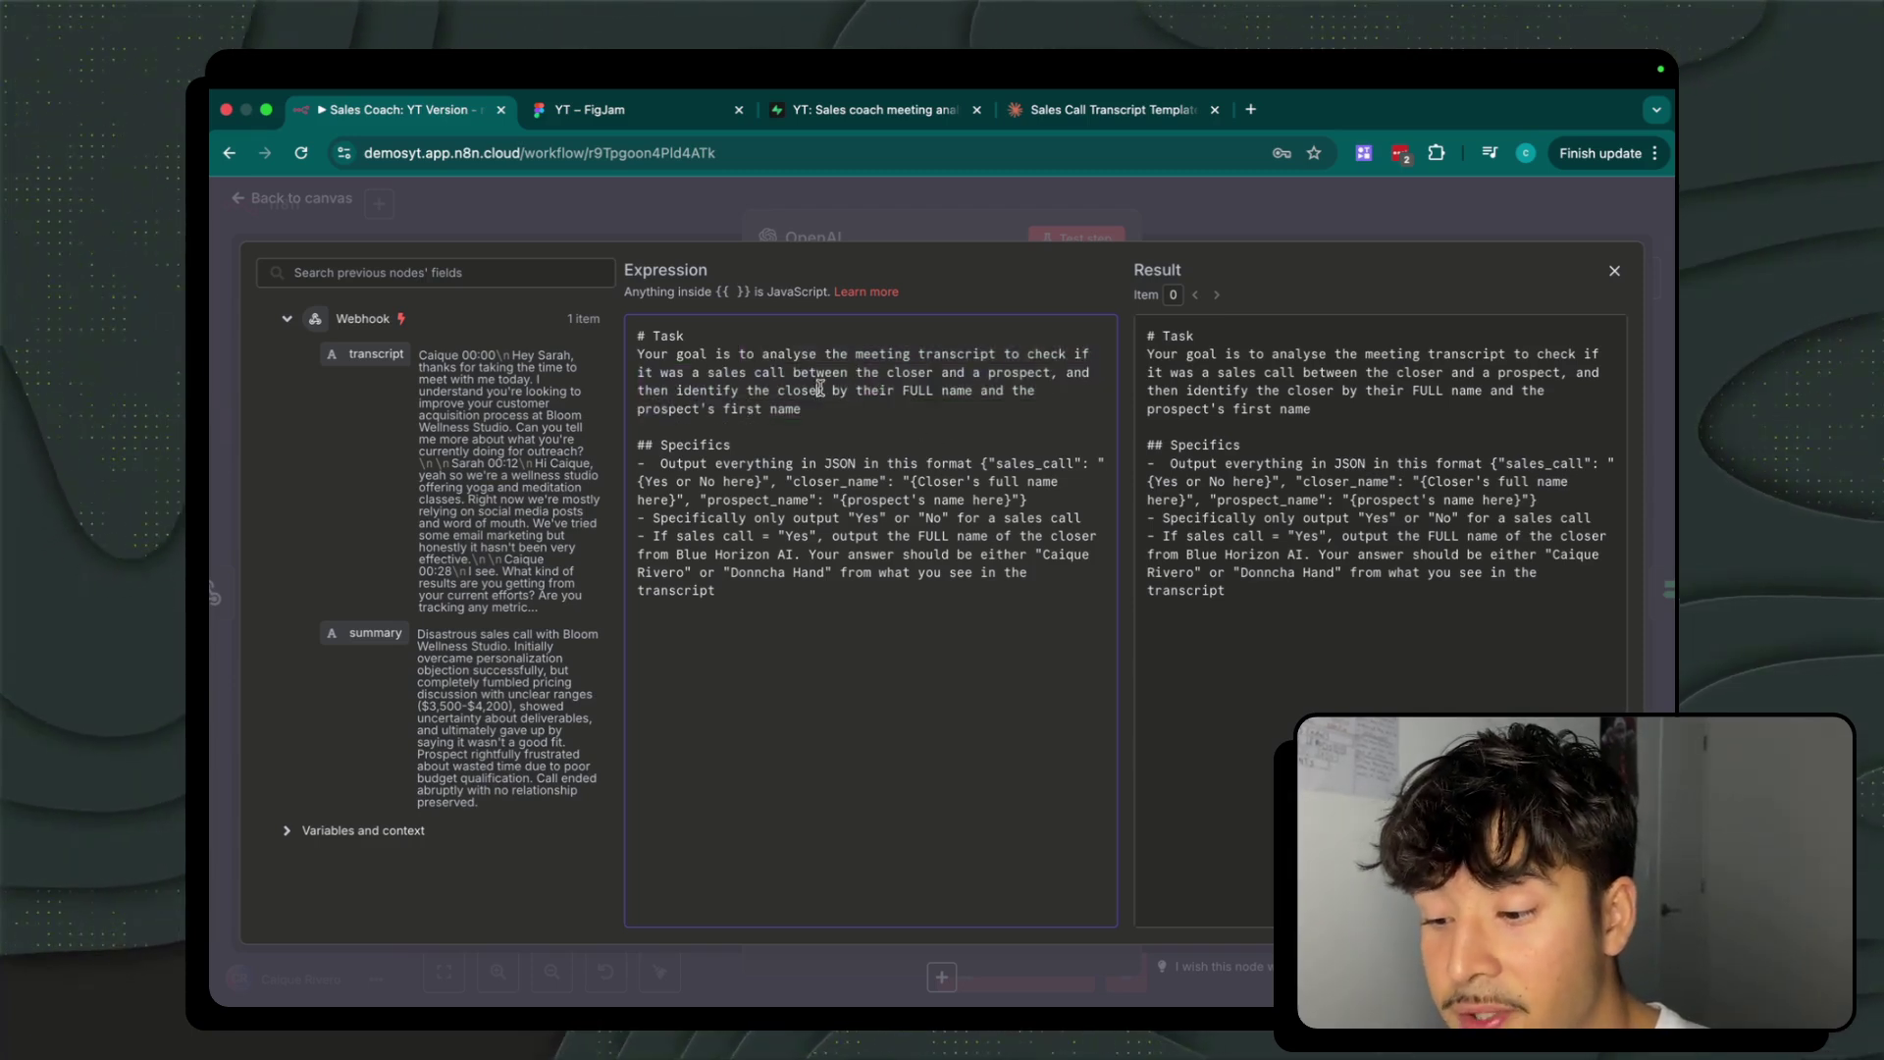
left_click_drag(815, 390, 1030, 410)
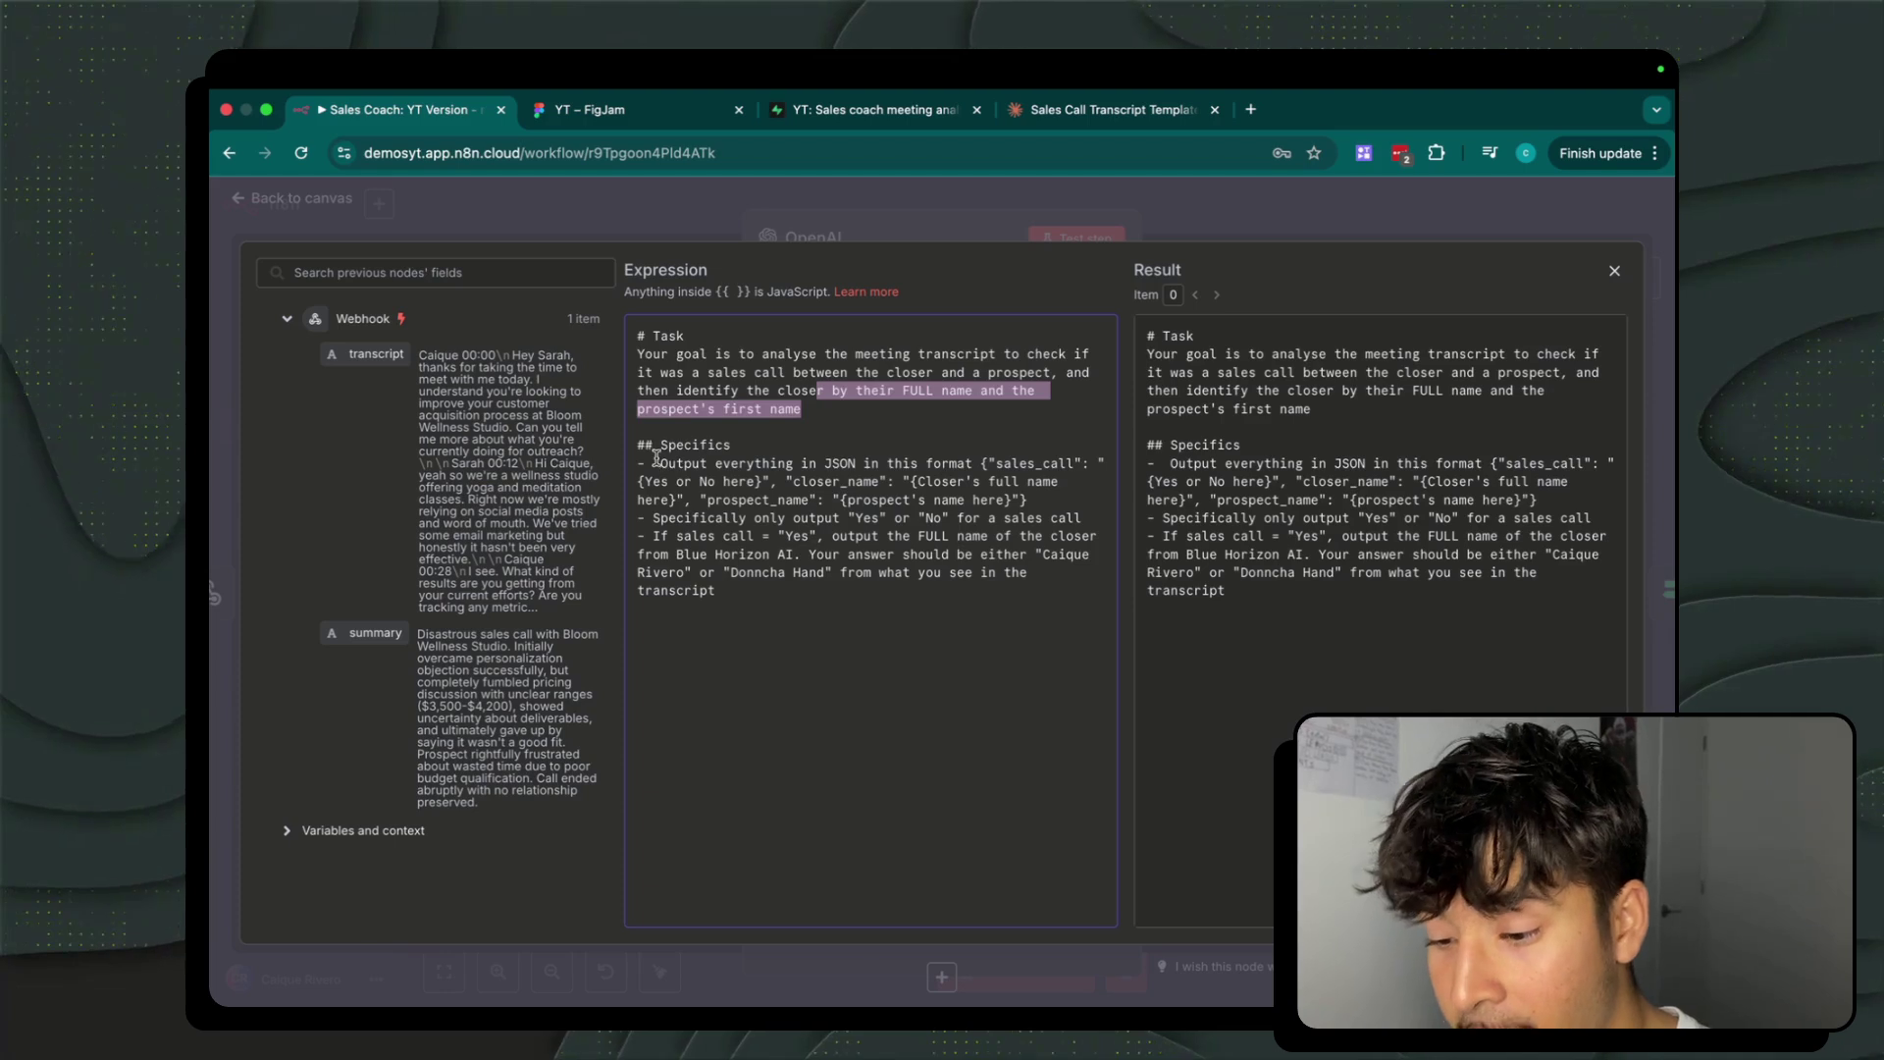
Highlight the JSON output instruction and its "sales_call", "closer_name" and "prospect_name" keys under Specifics.
left_click_drag(656, 463, 1011, 463)
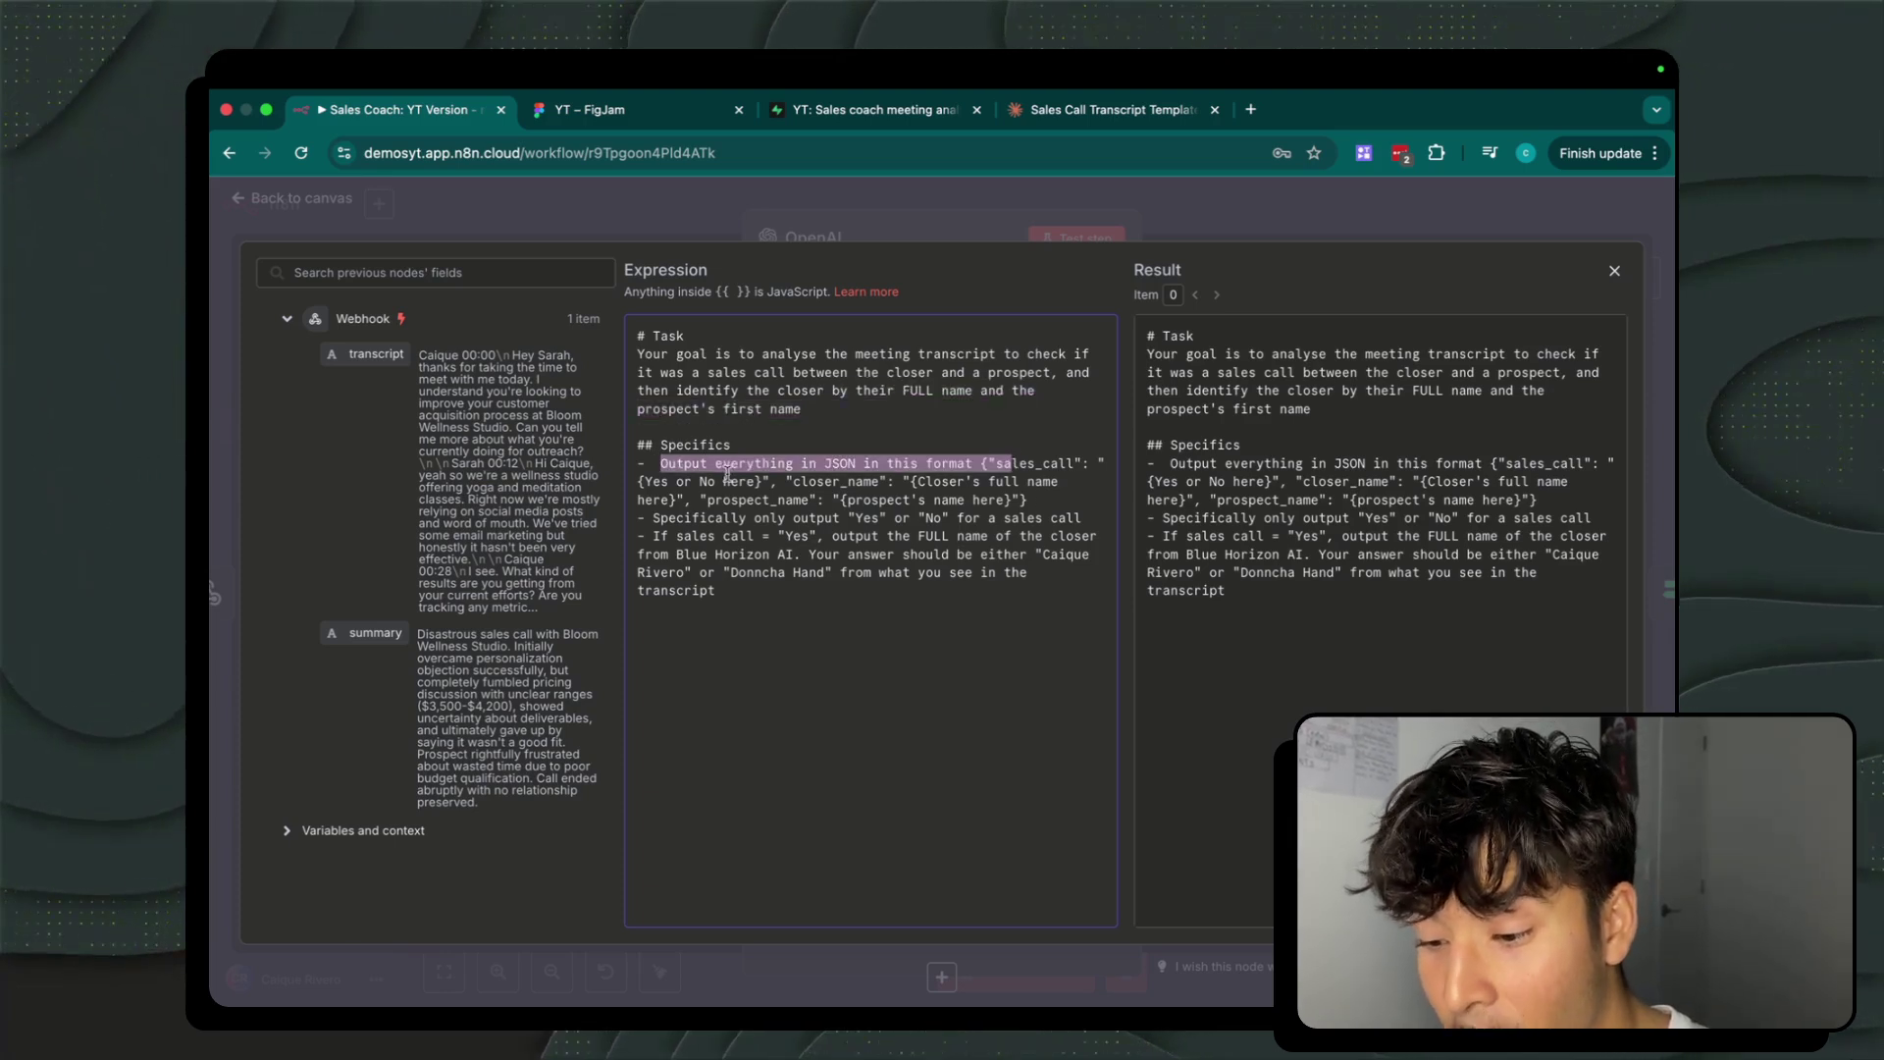
left_click(950, 467)
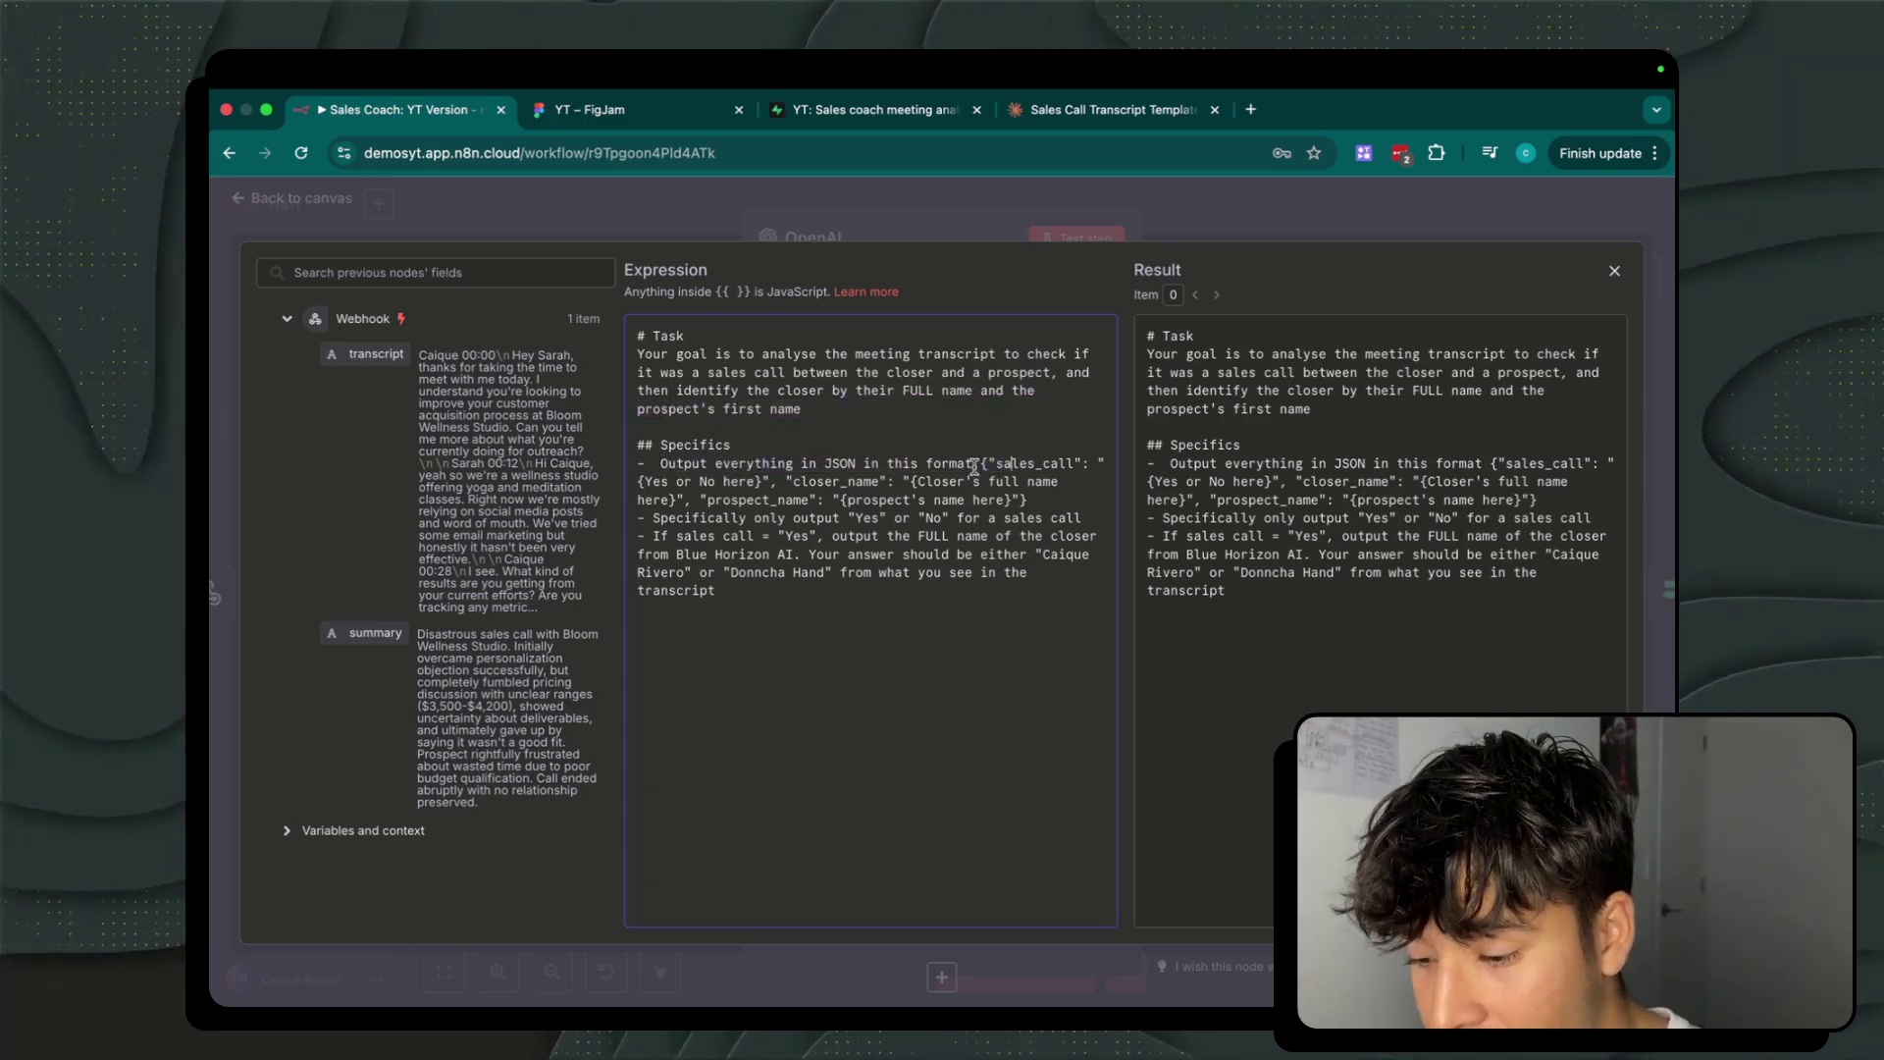
left_click_drag(980, 463, 1196, 465)
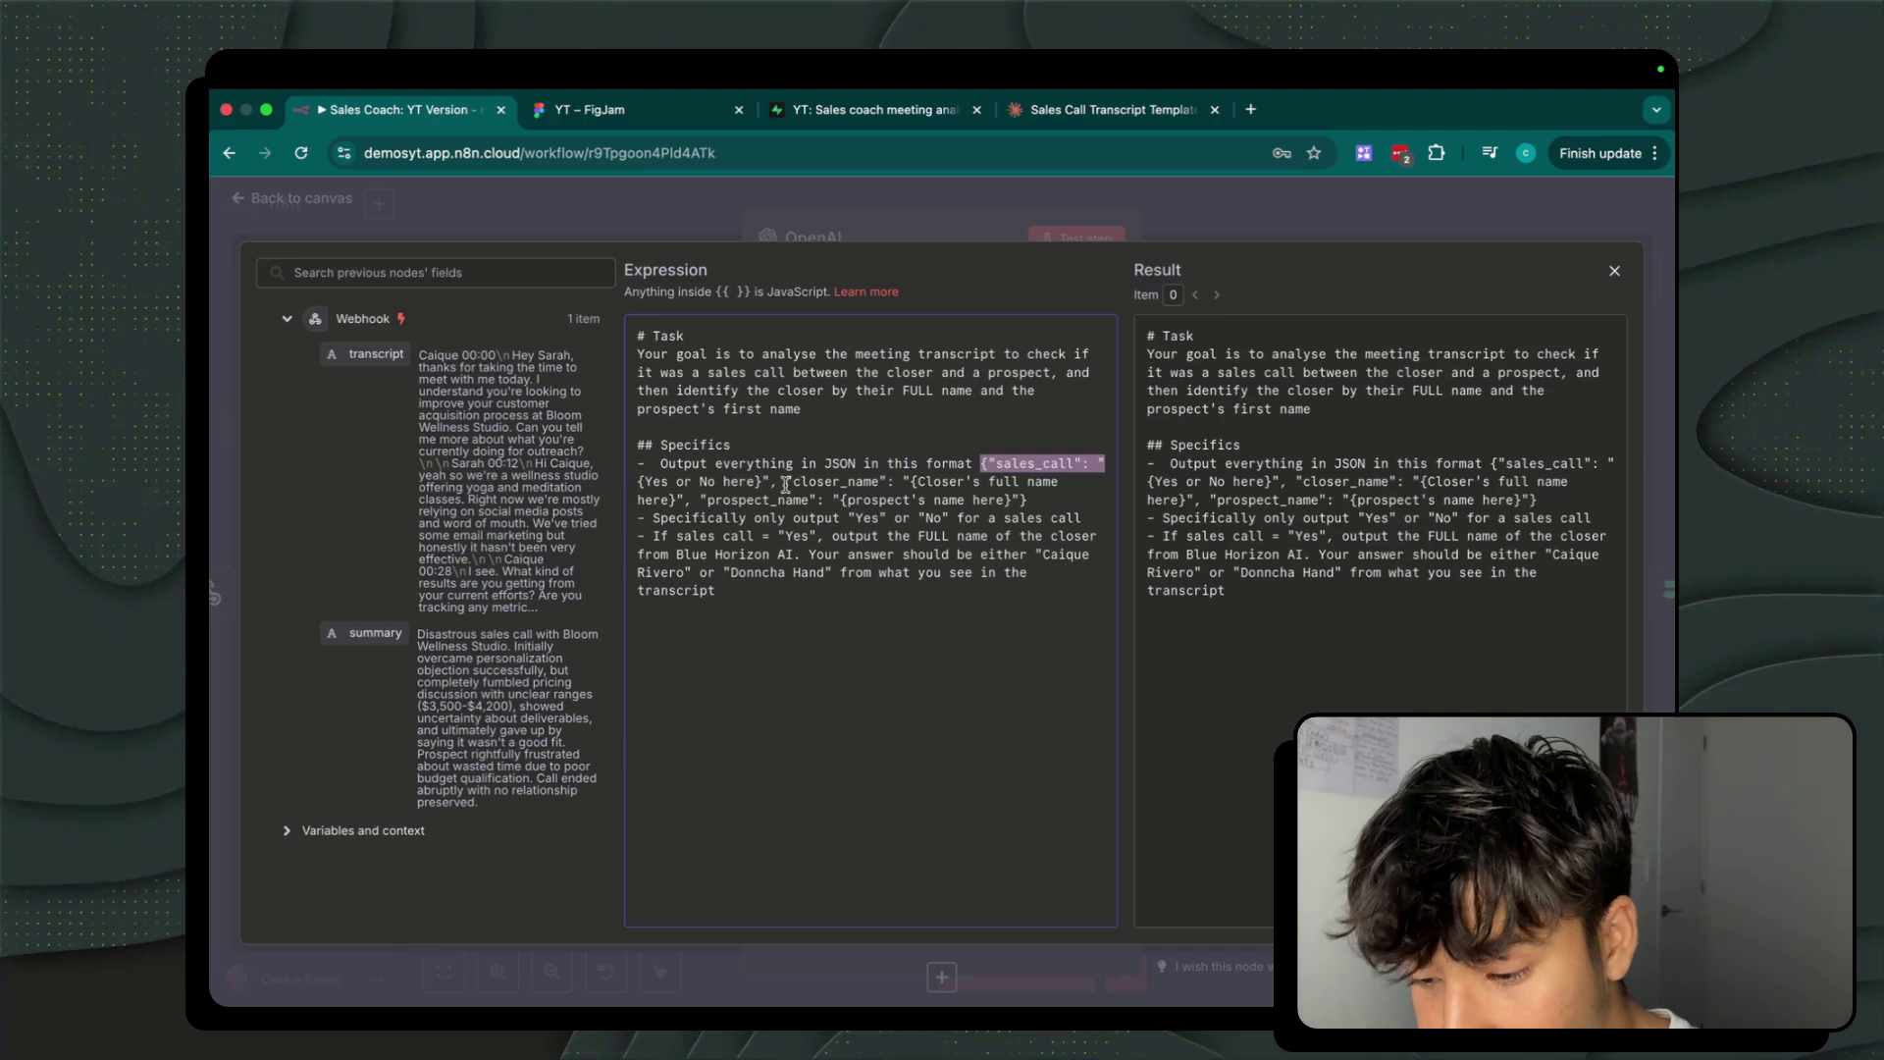
left_click_drag(780, 482, 883, 481)
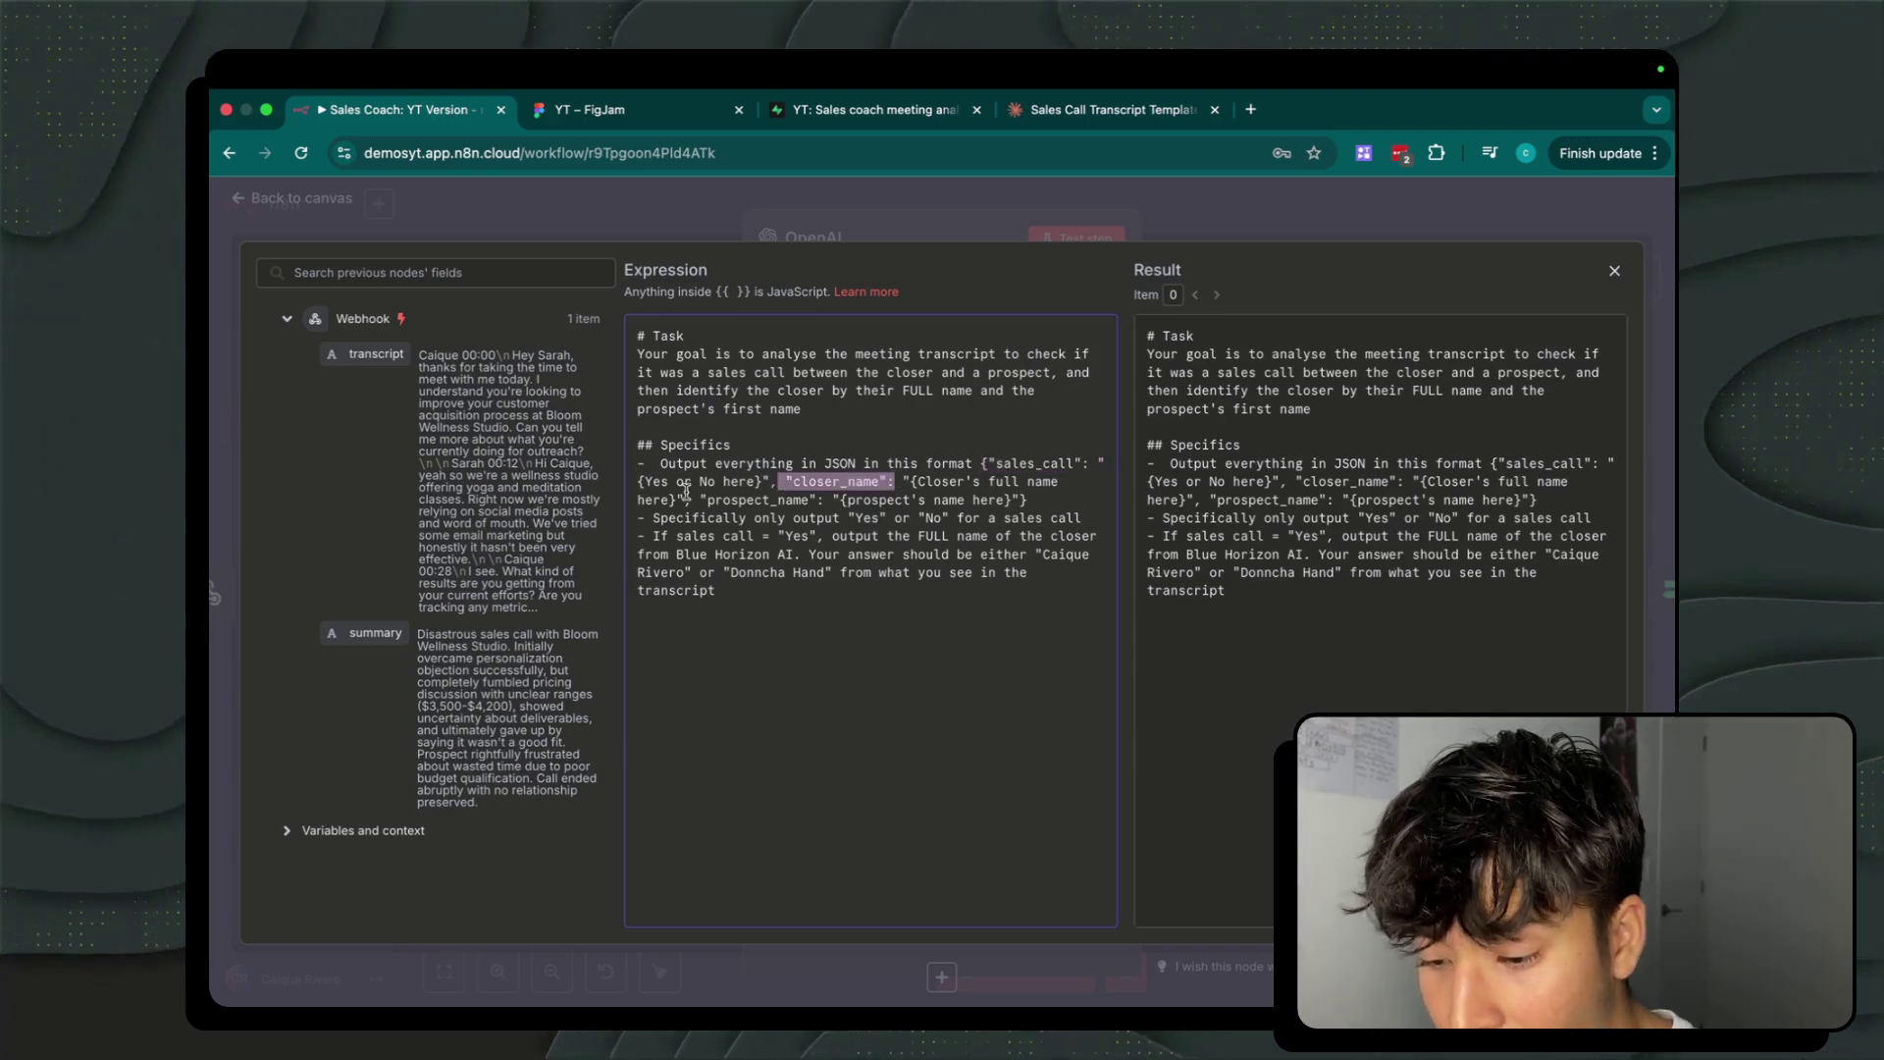
left_click_drag(699, 499, 869, 505)
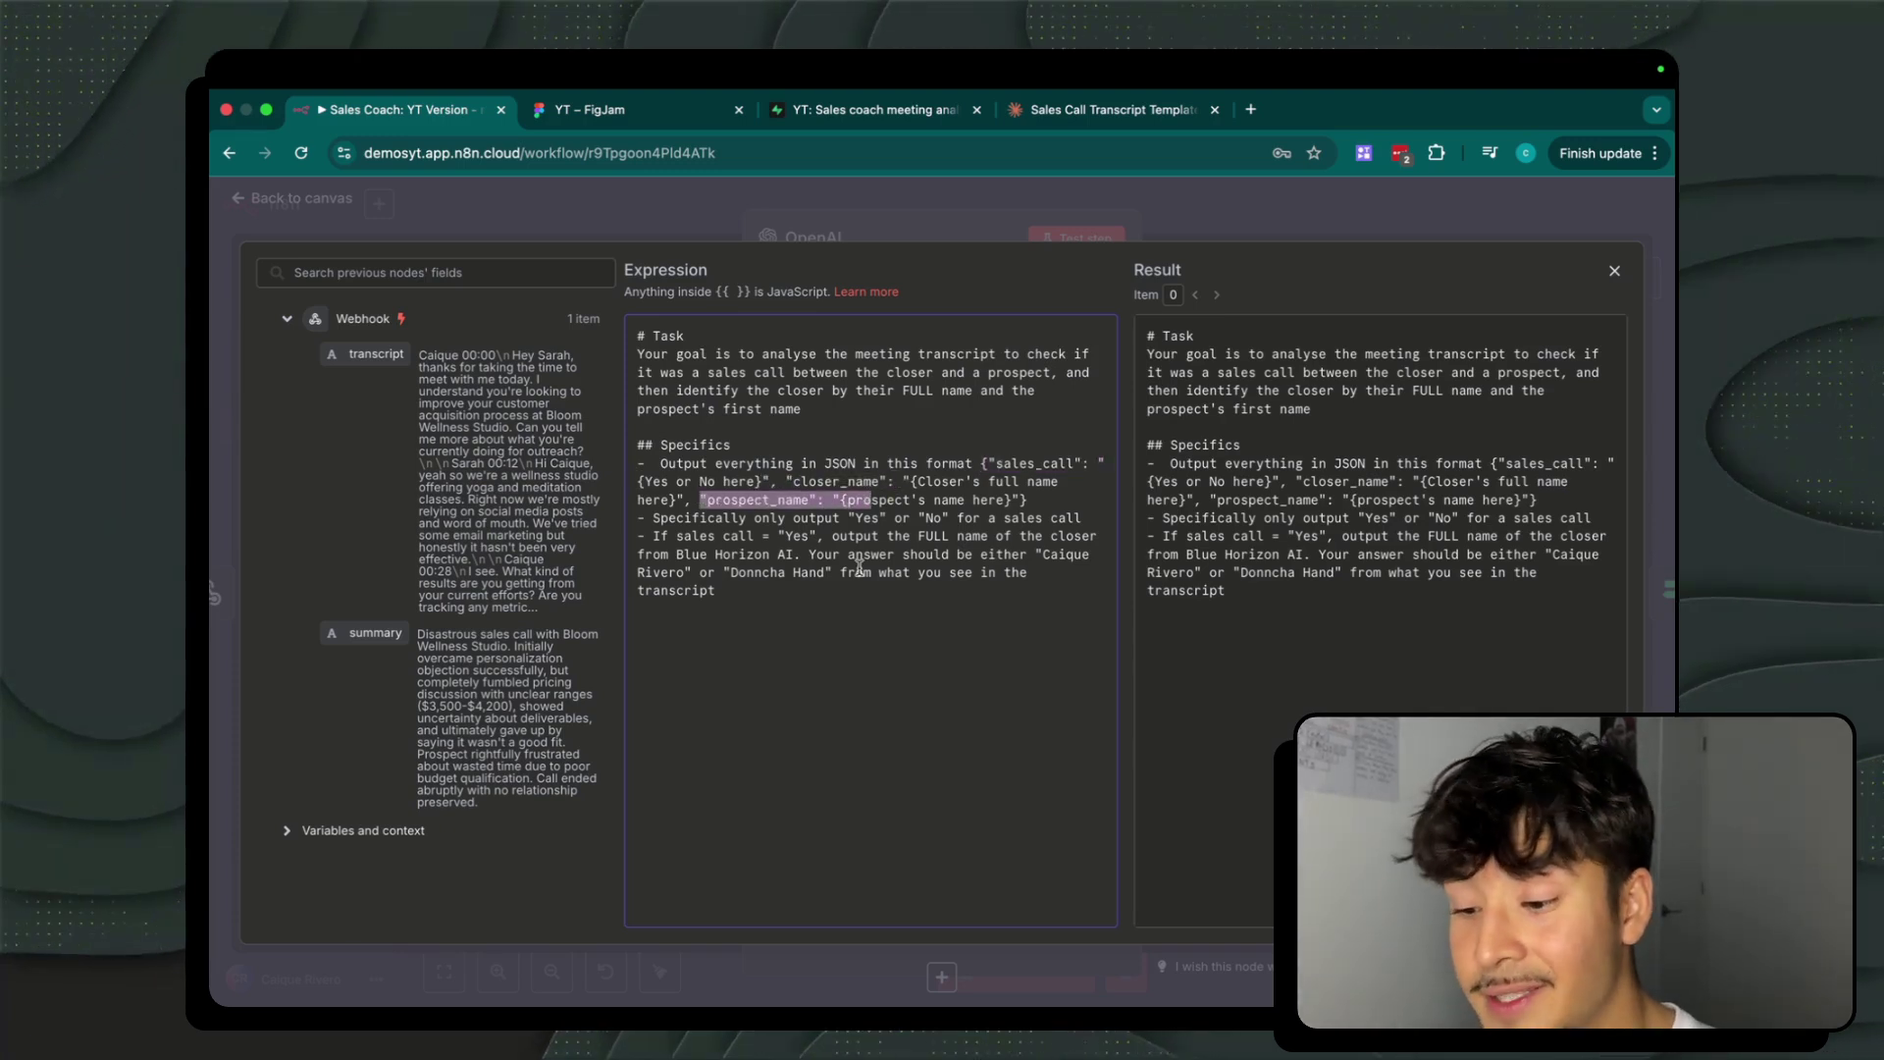
Highlight the rule to output only "Yes" or "No" for a sales call, plus the closer-name rule below it.
triple_click(739, 518)
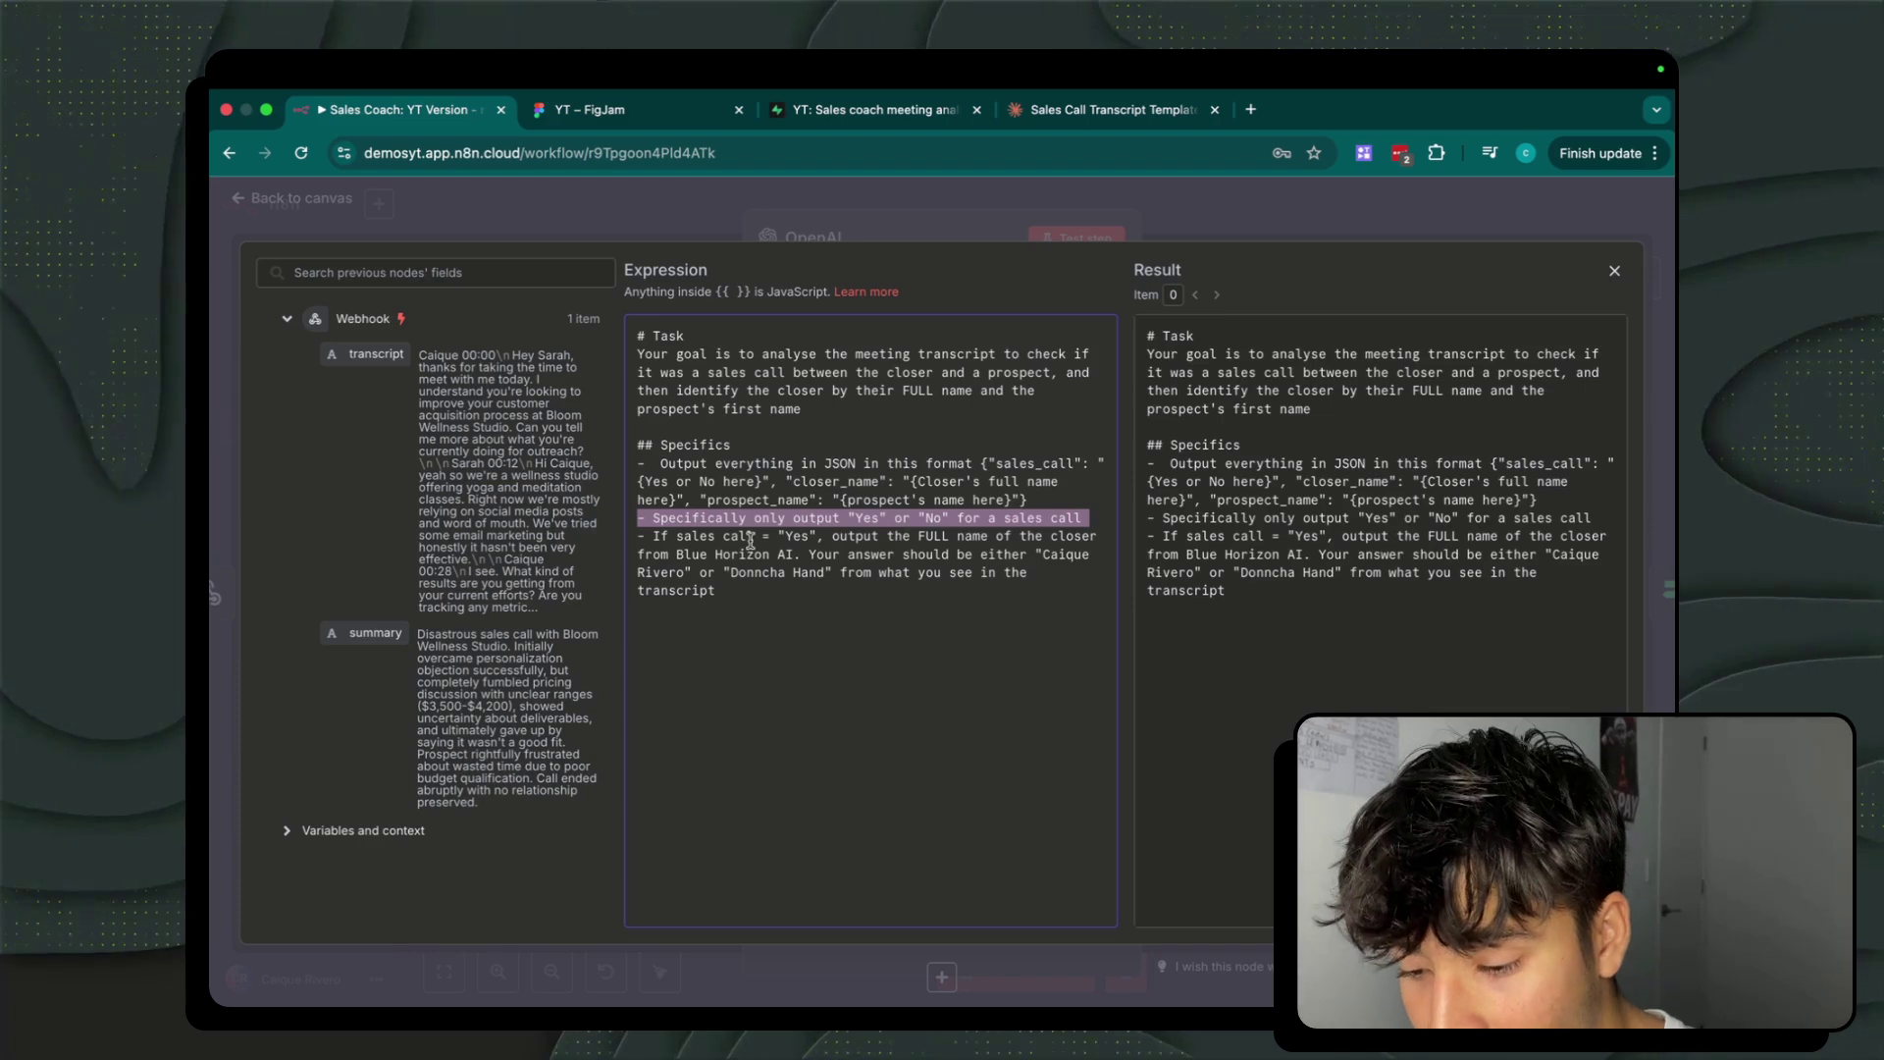
left_click(652, 535)
triple_click(757, 584)
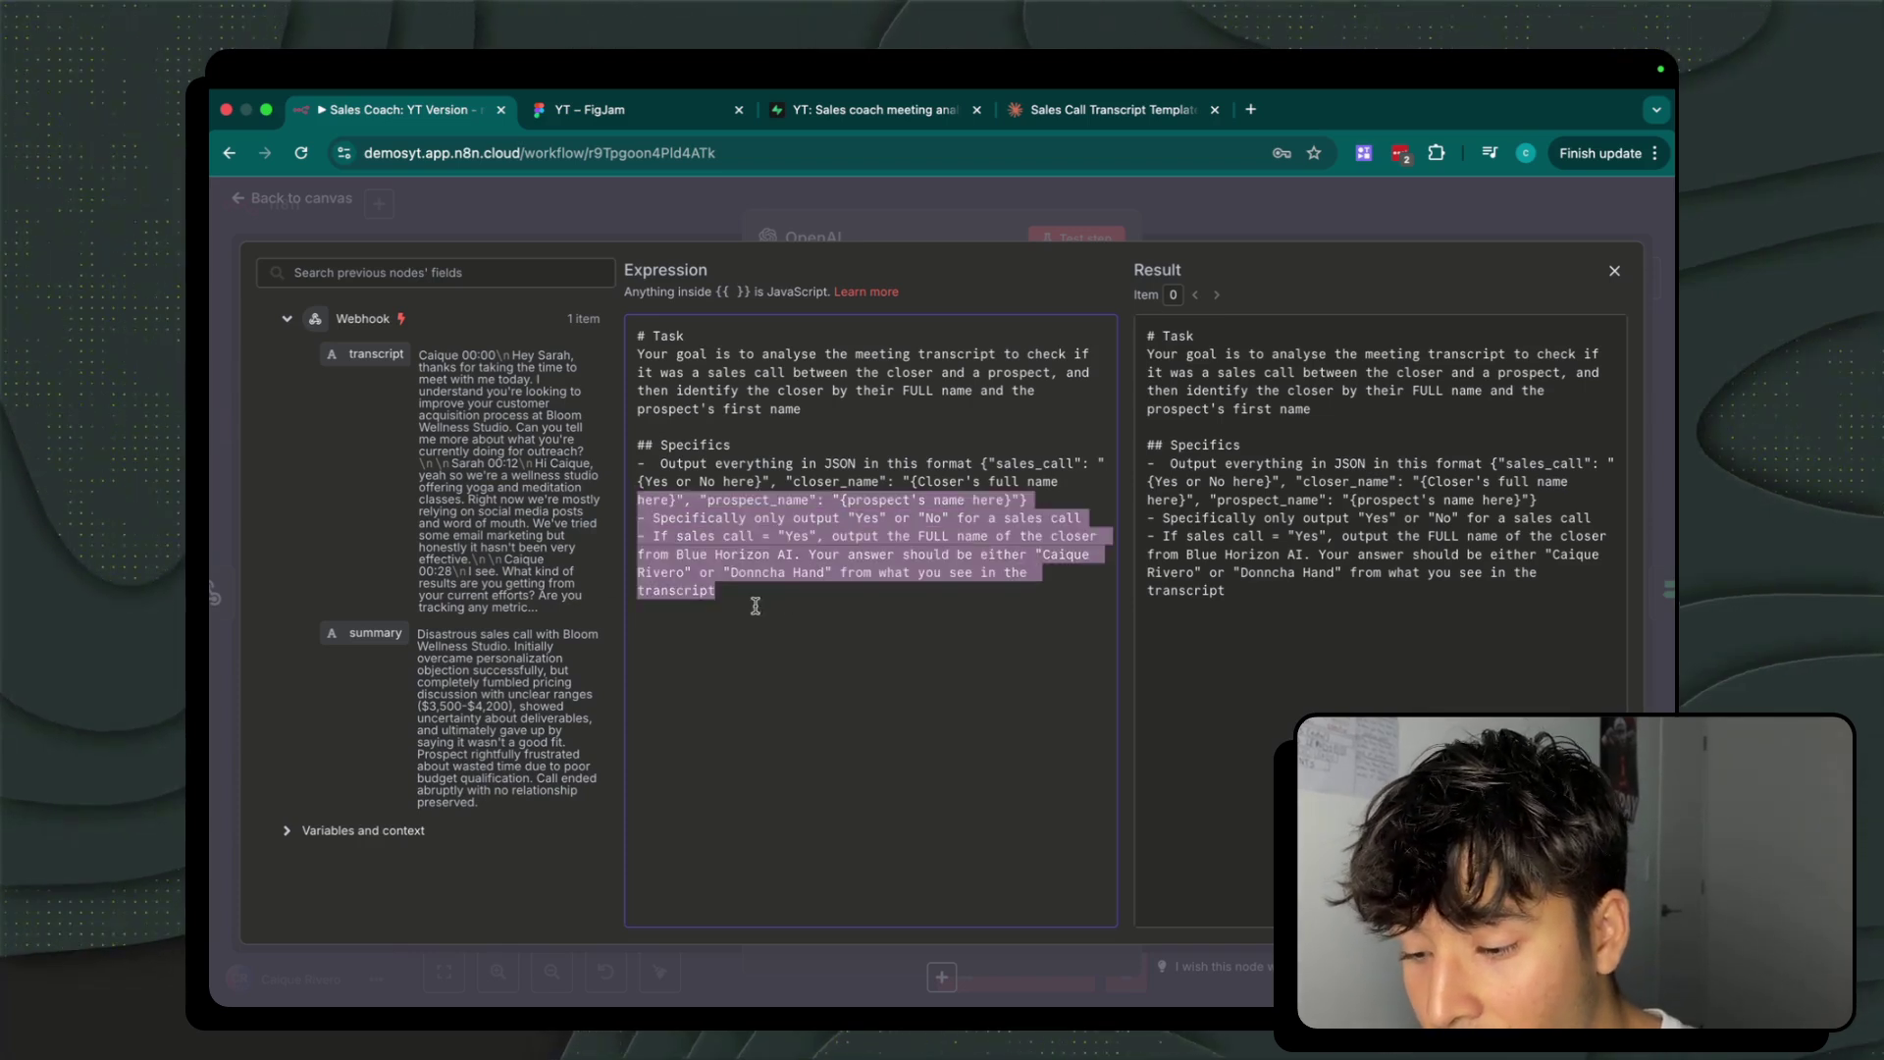
left_click(796, 577)
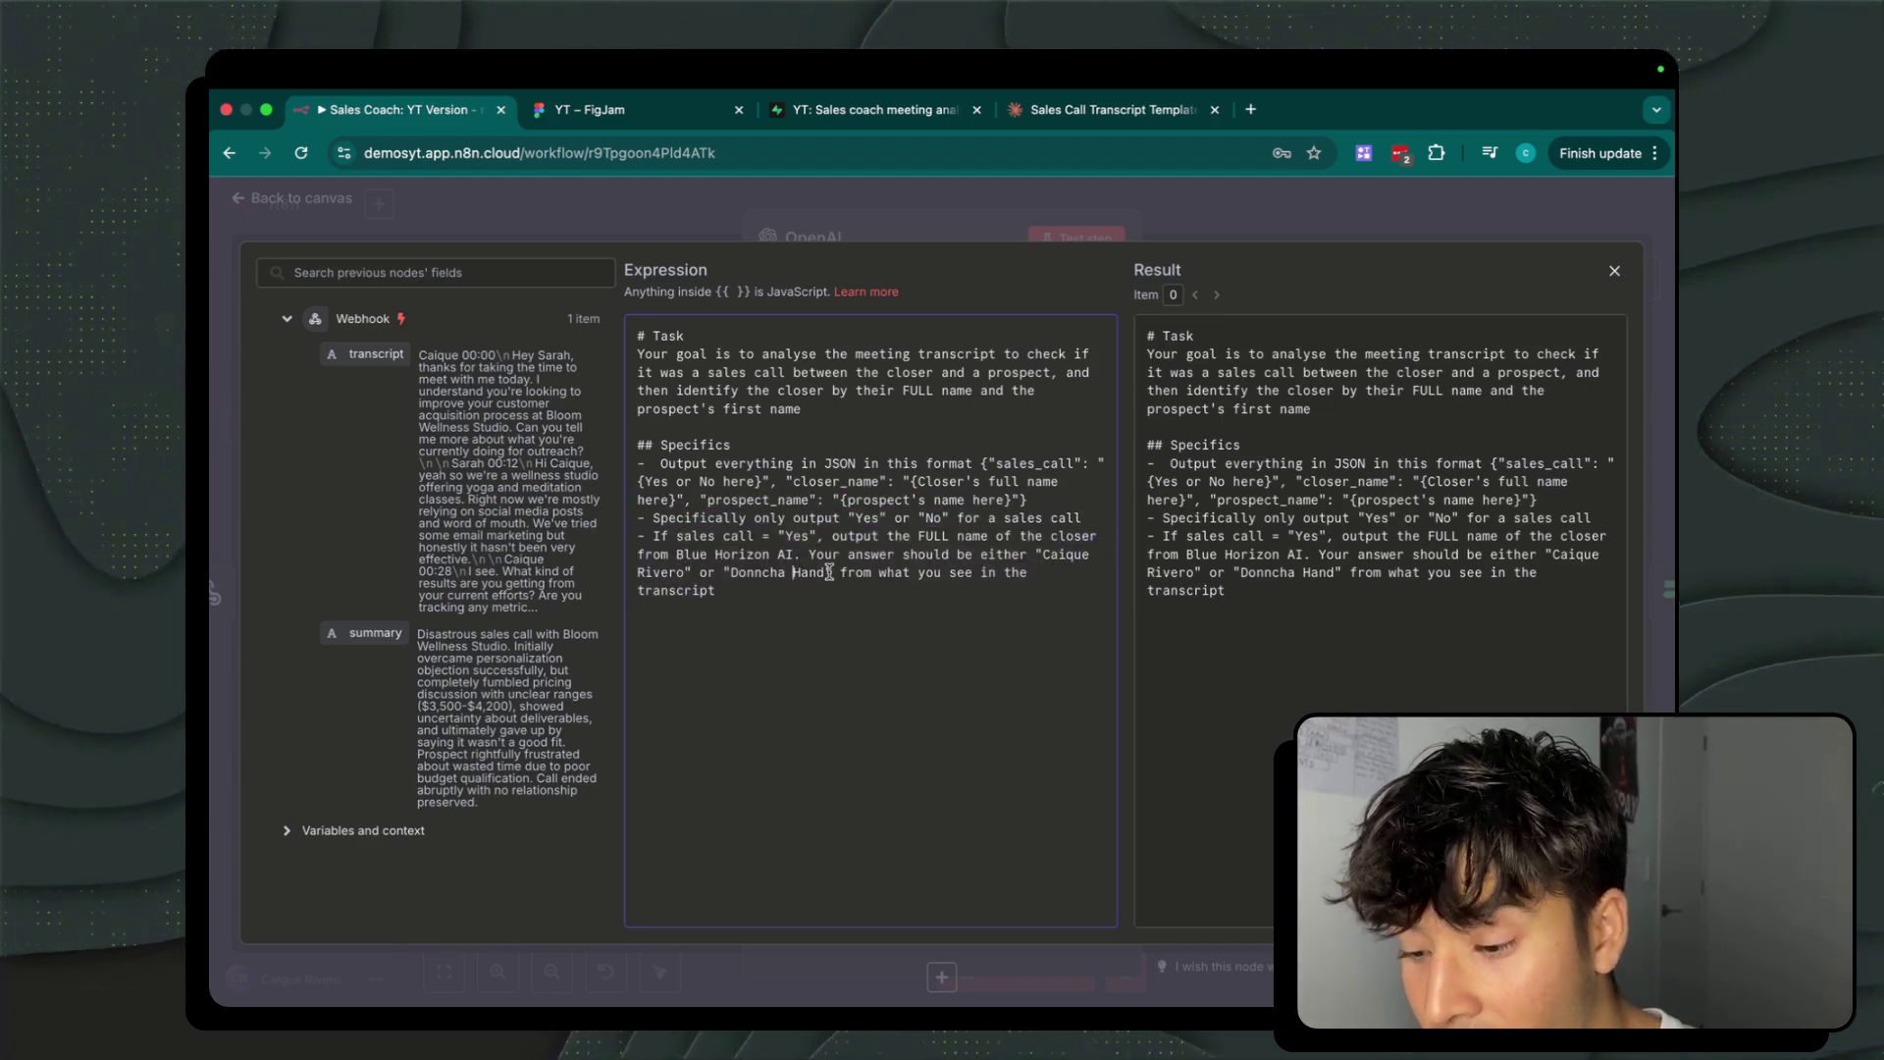
left_click(646, 564)
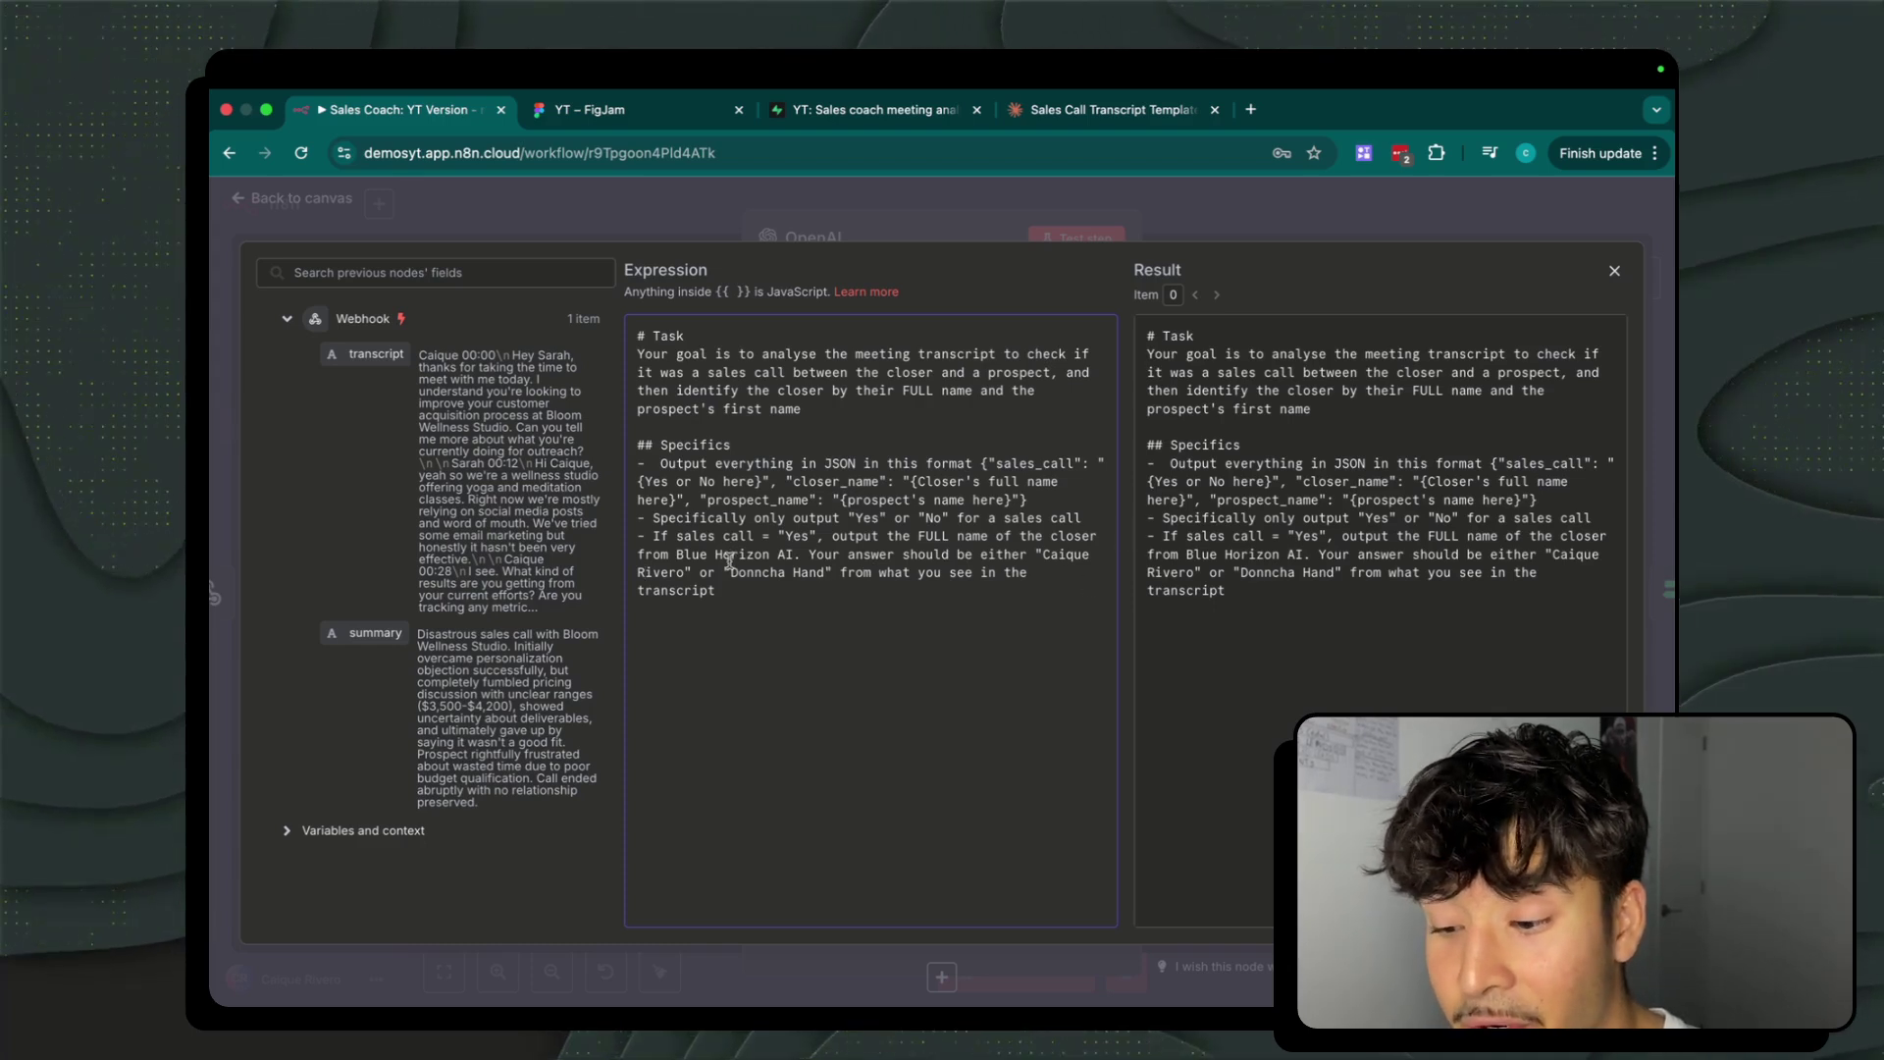
Highlight the instruction limiting the answer to the two listed closer names, and close the prompt editor and OpenAI node.
left_click_drag(731, 554, 870, 584)
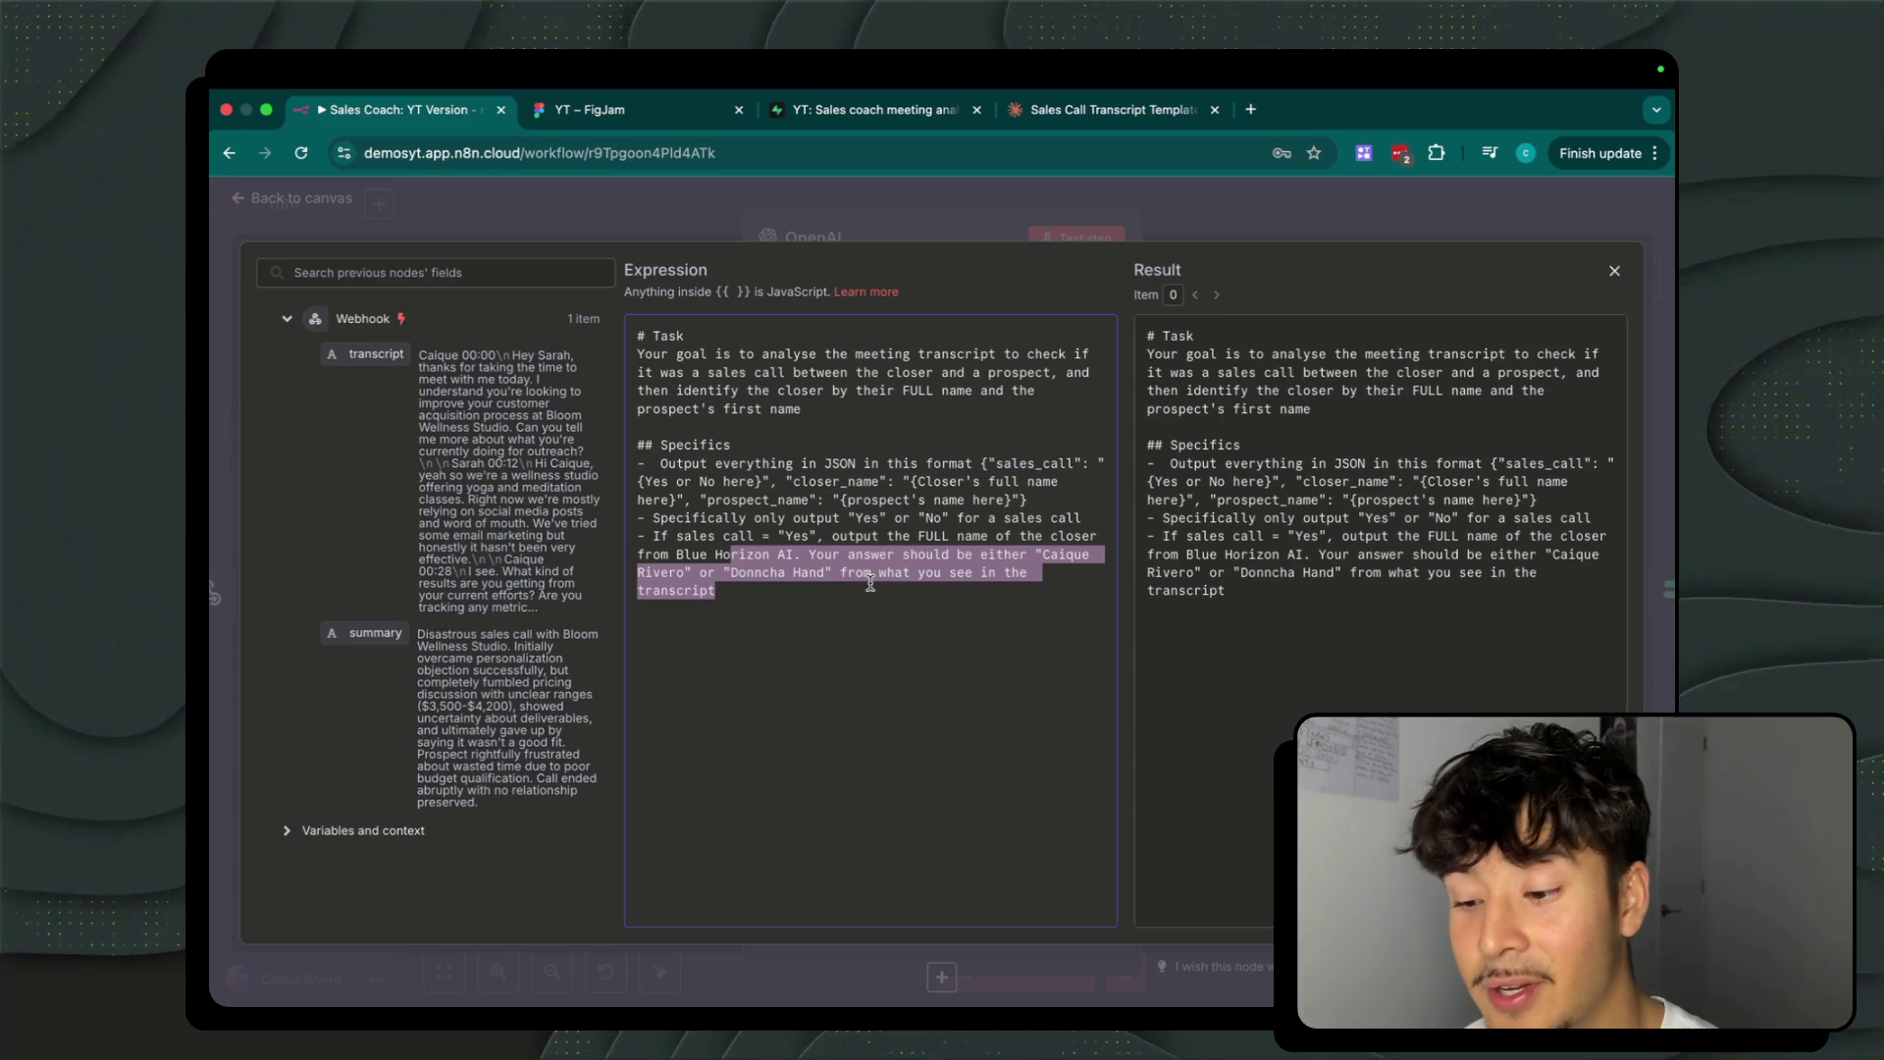
left_click(893, 575)
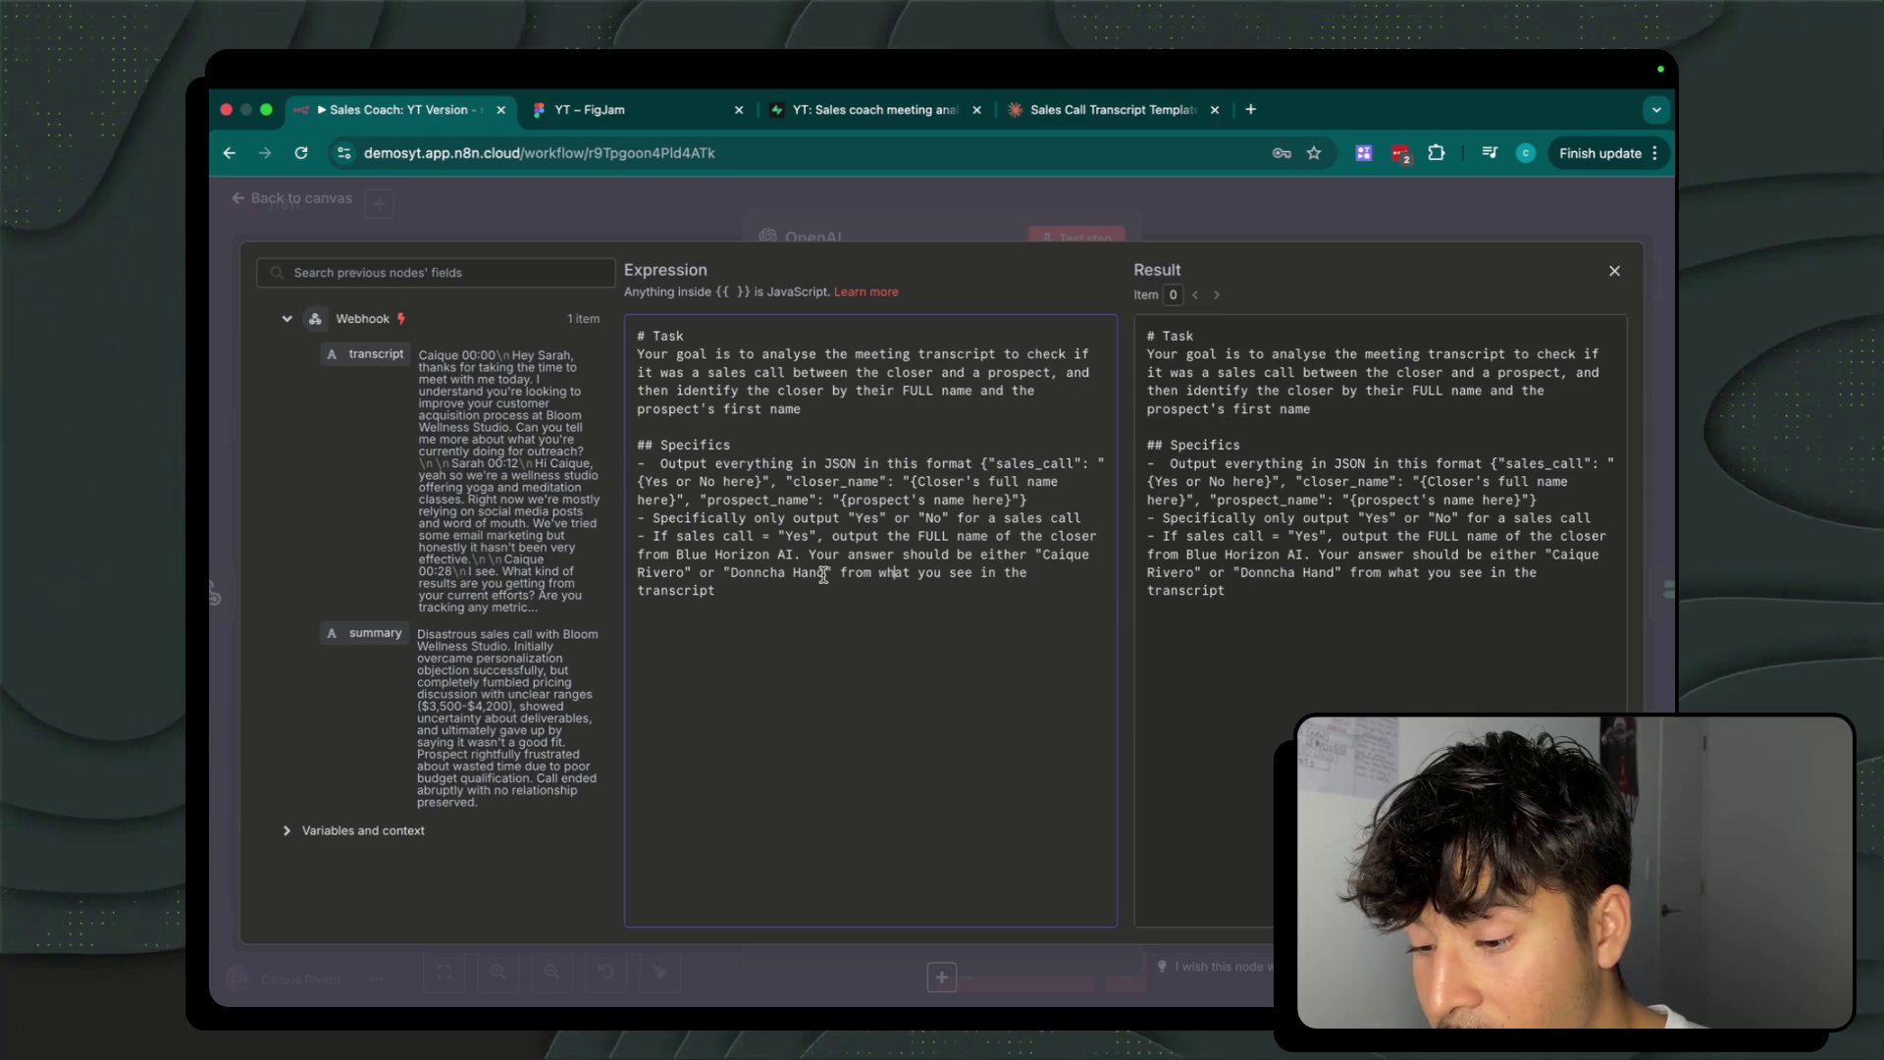
left_click_drag(825, 571, 752, 571)
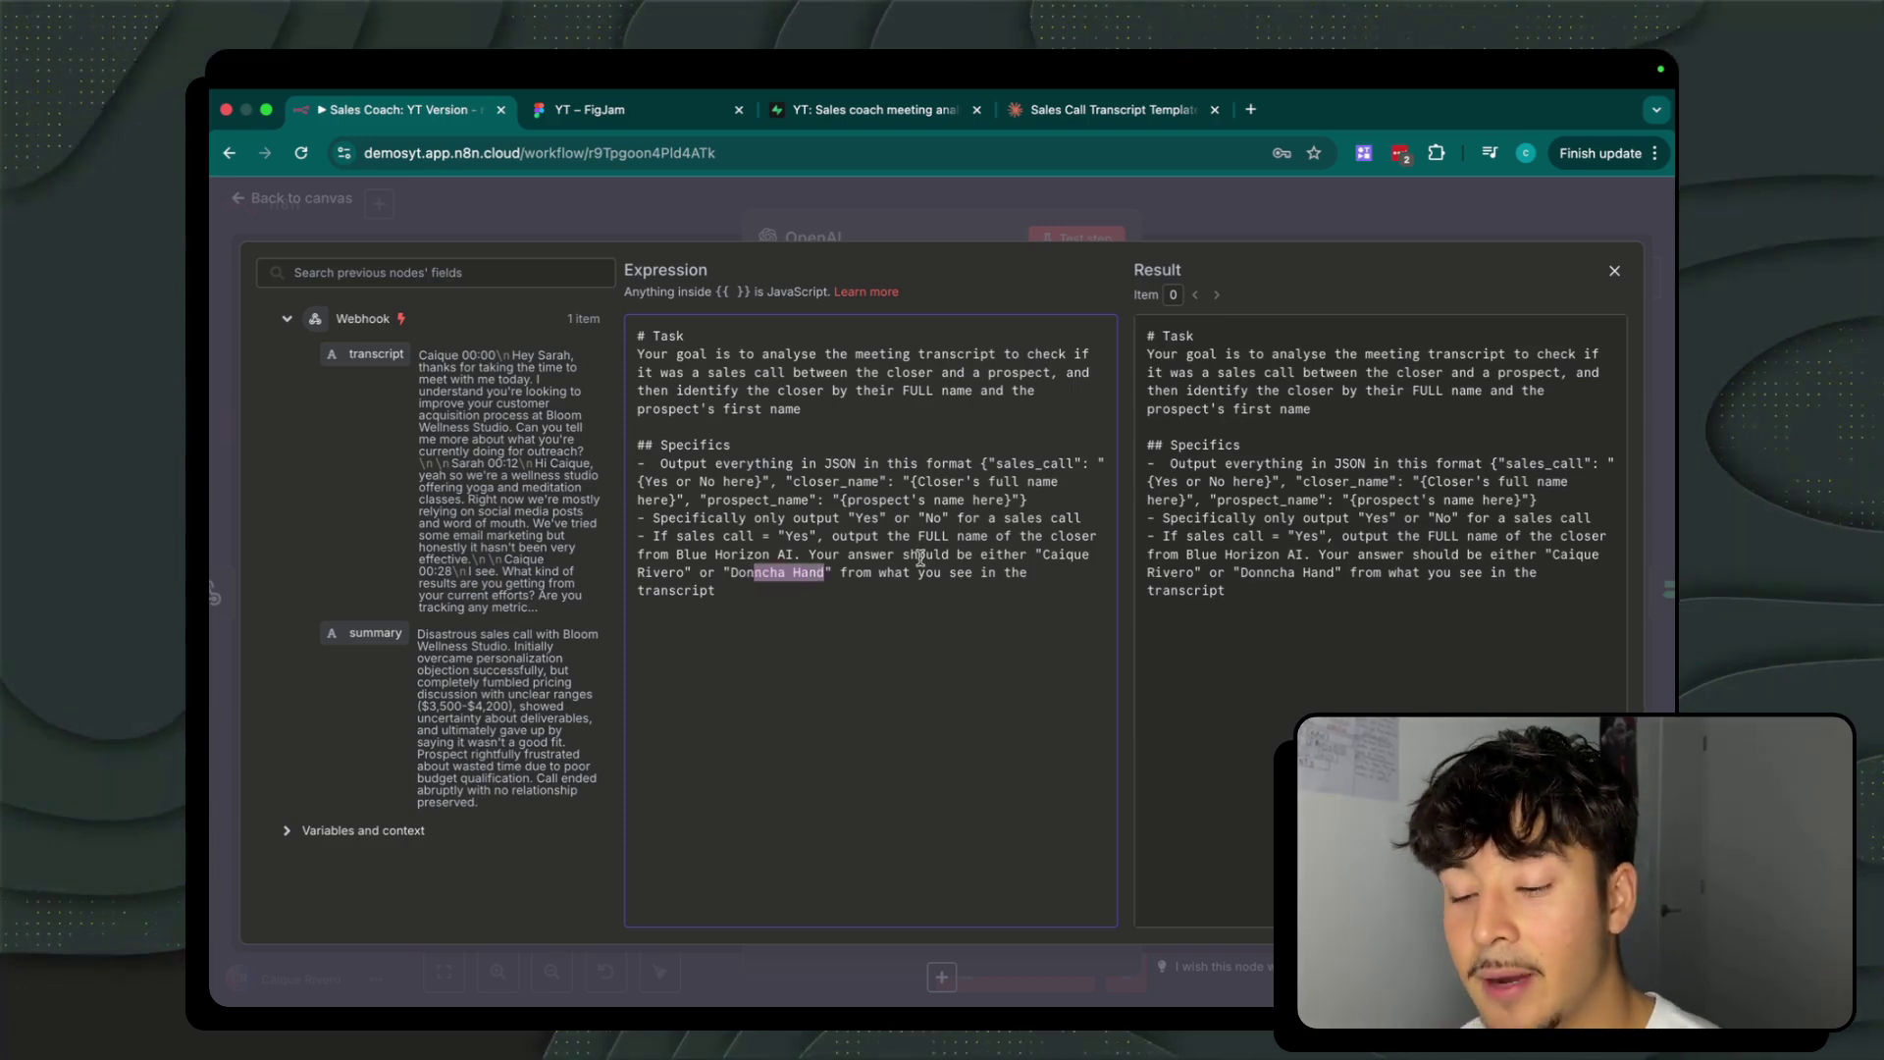
double_click(438, 355)
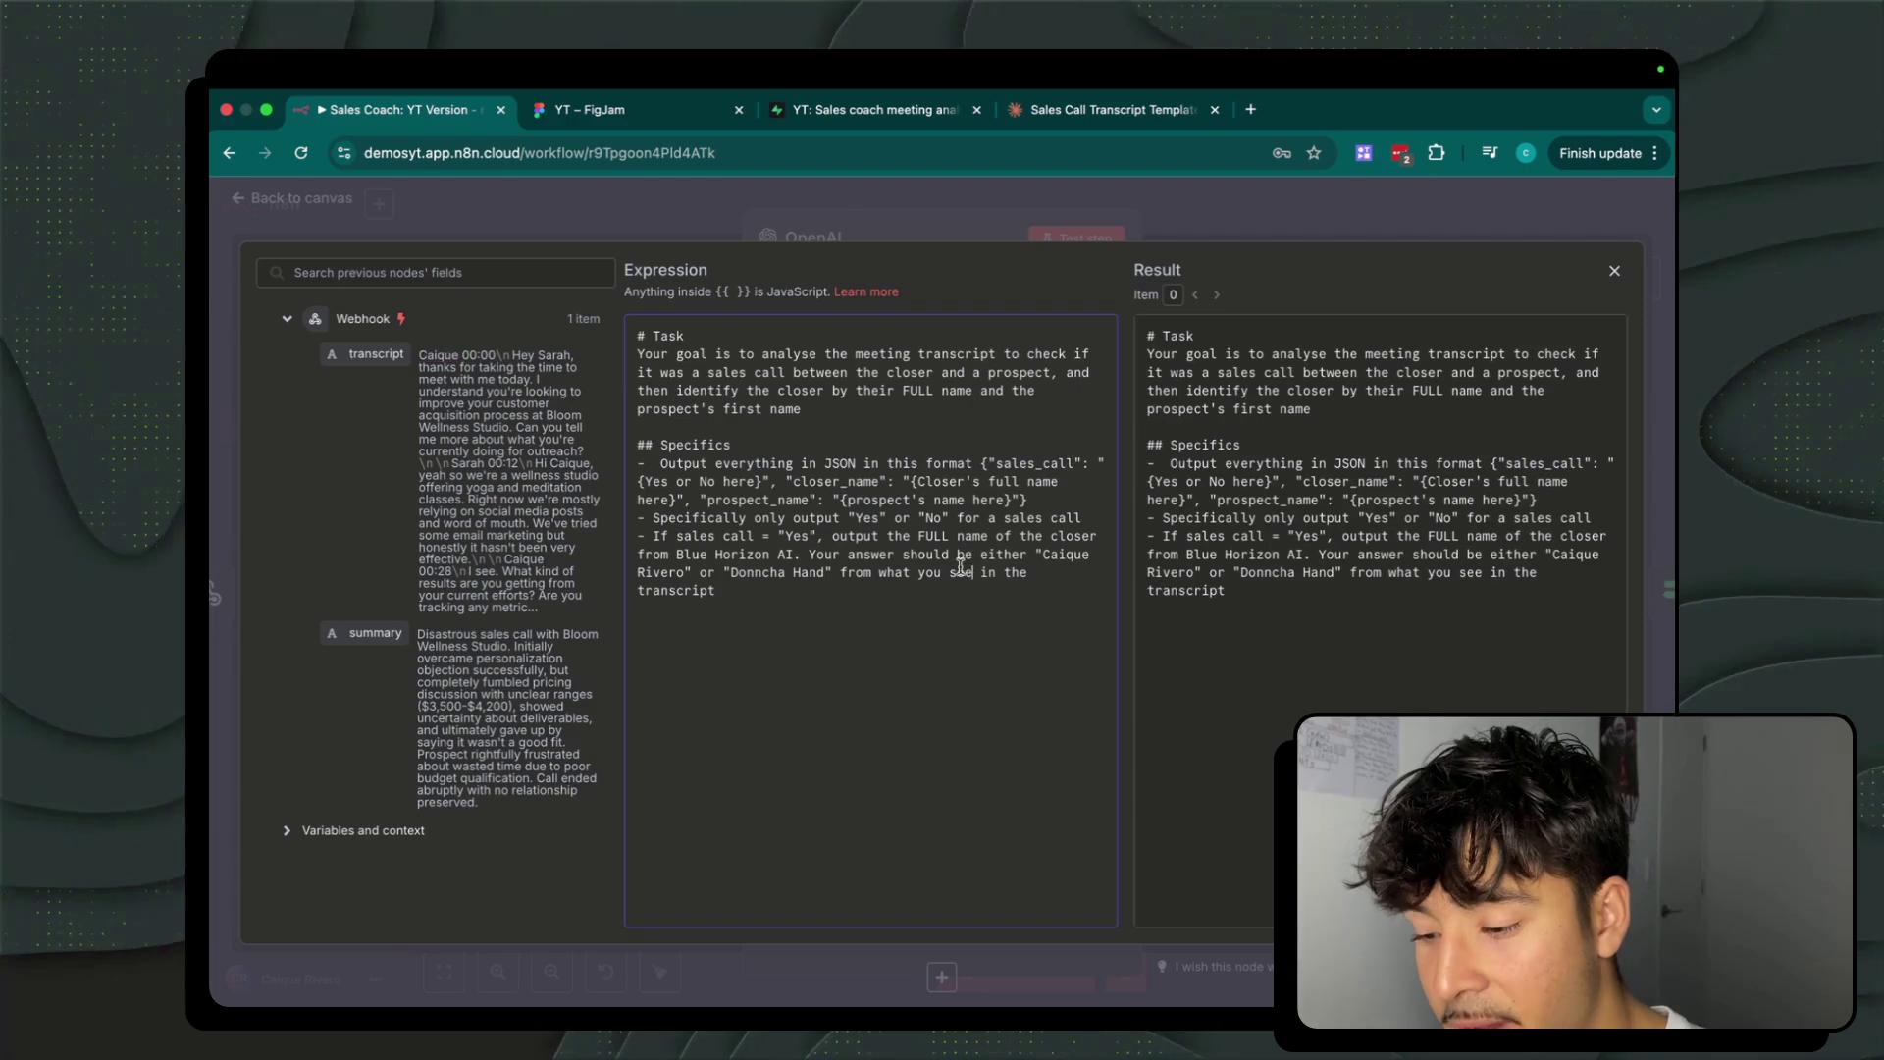
left_click_drag(974, 564, 997, 600)
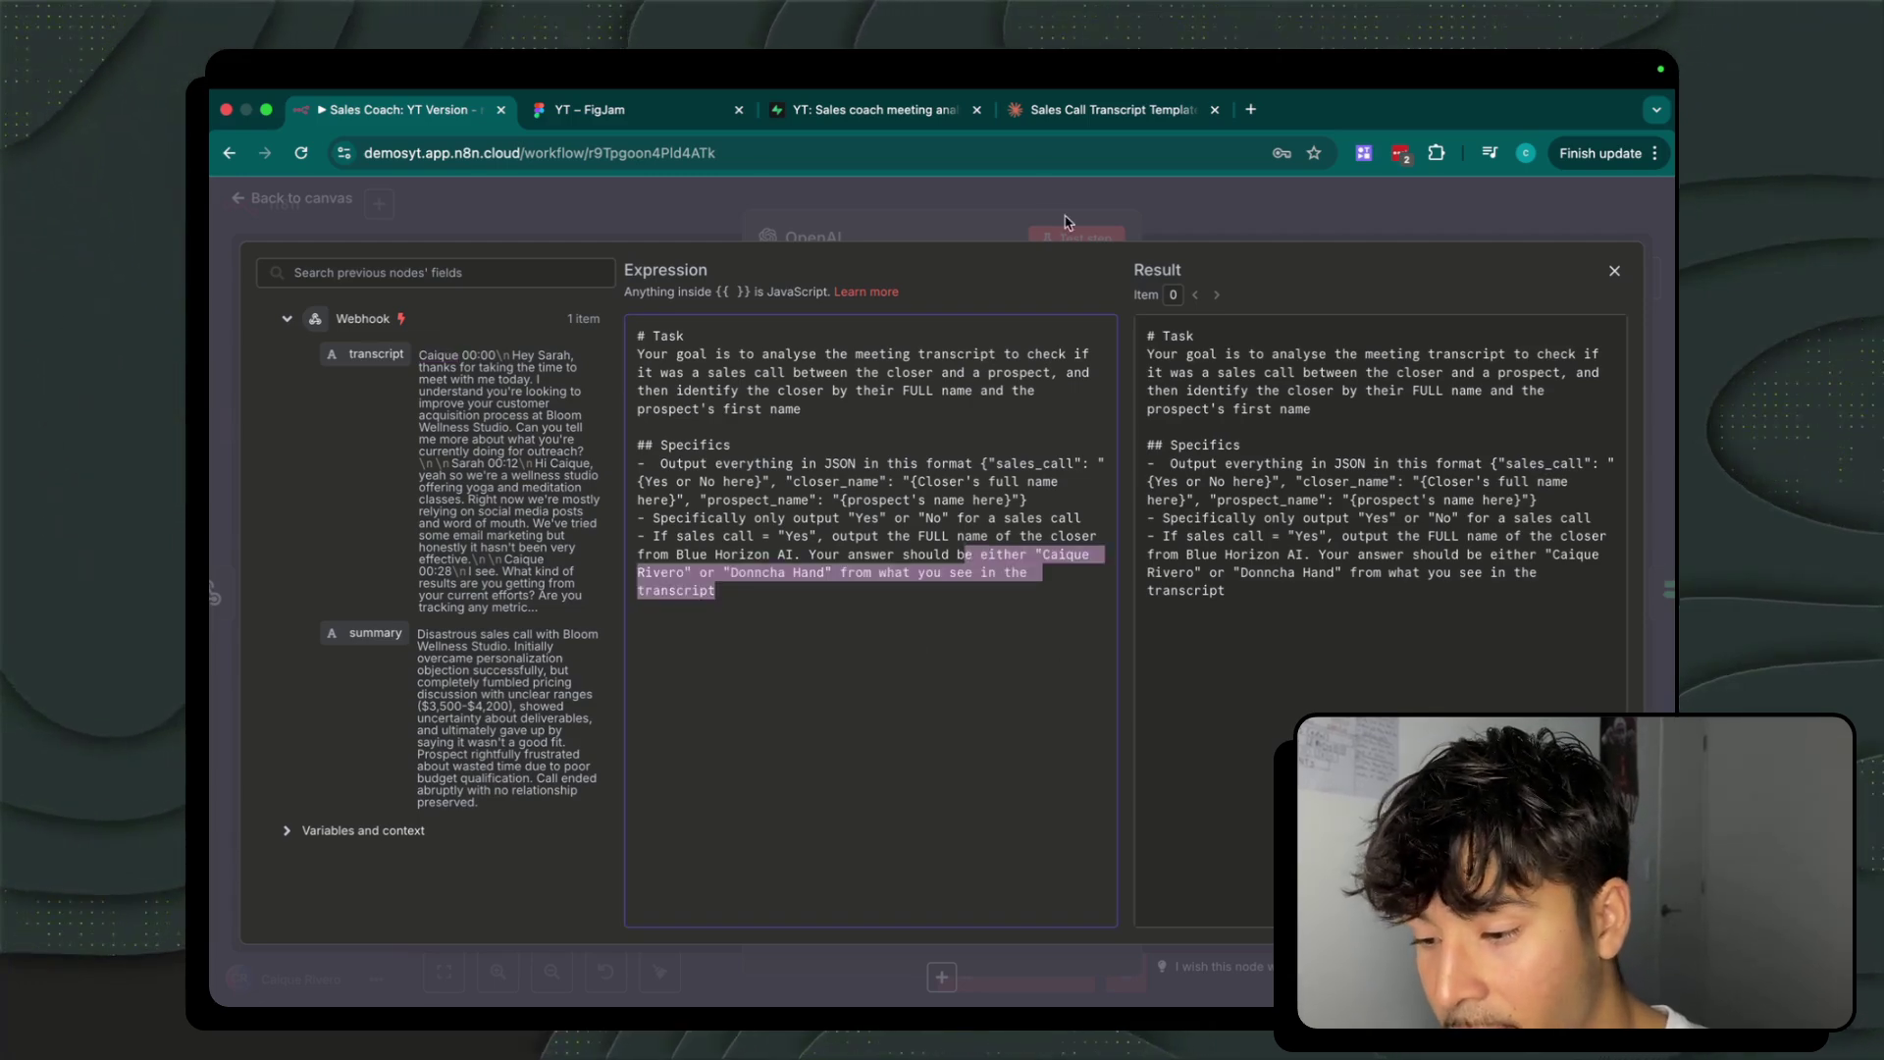
key("Escape")
key("Escape")
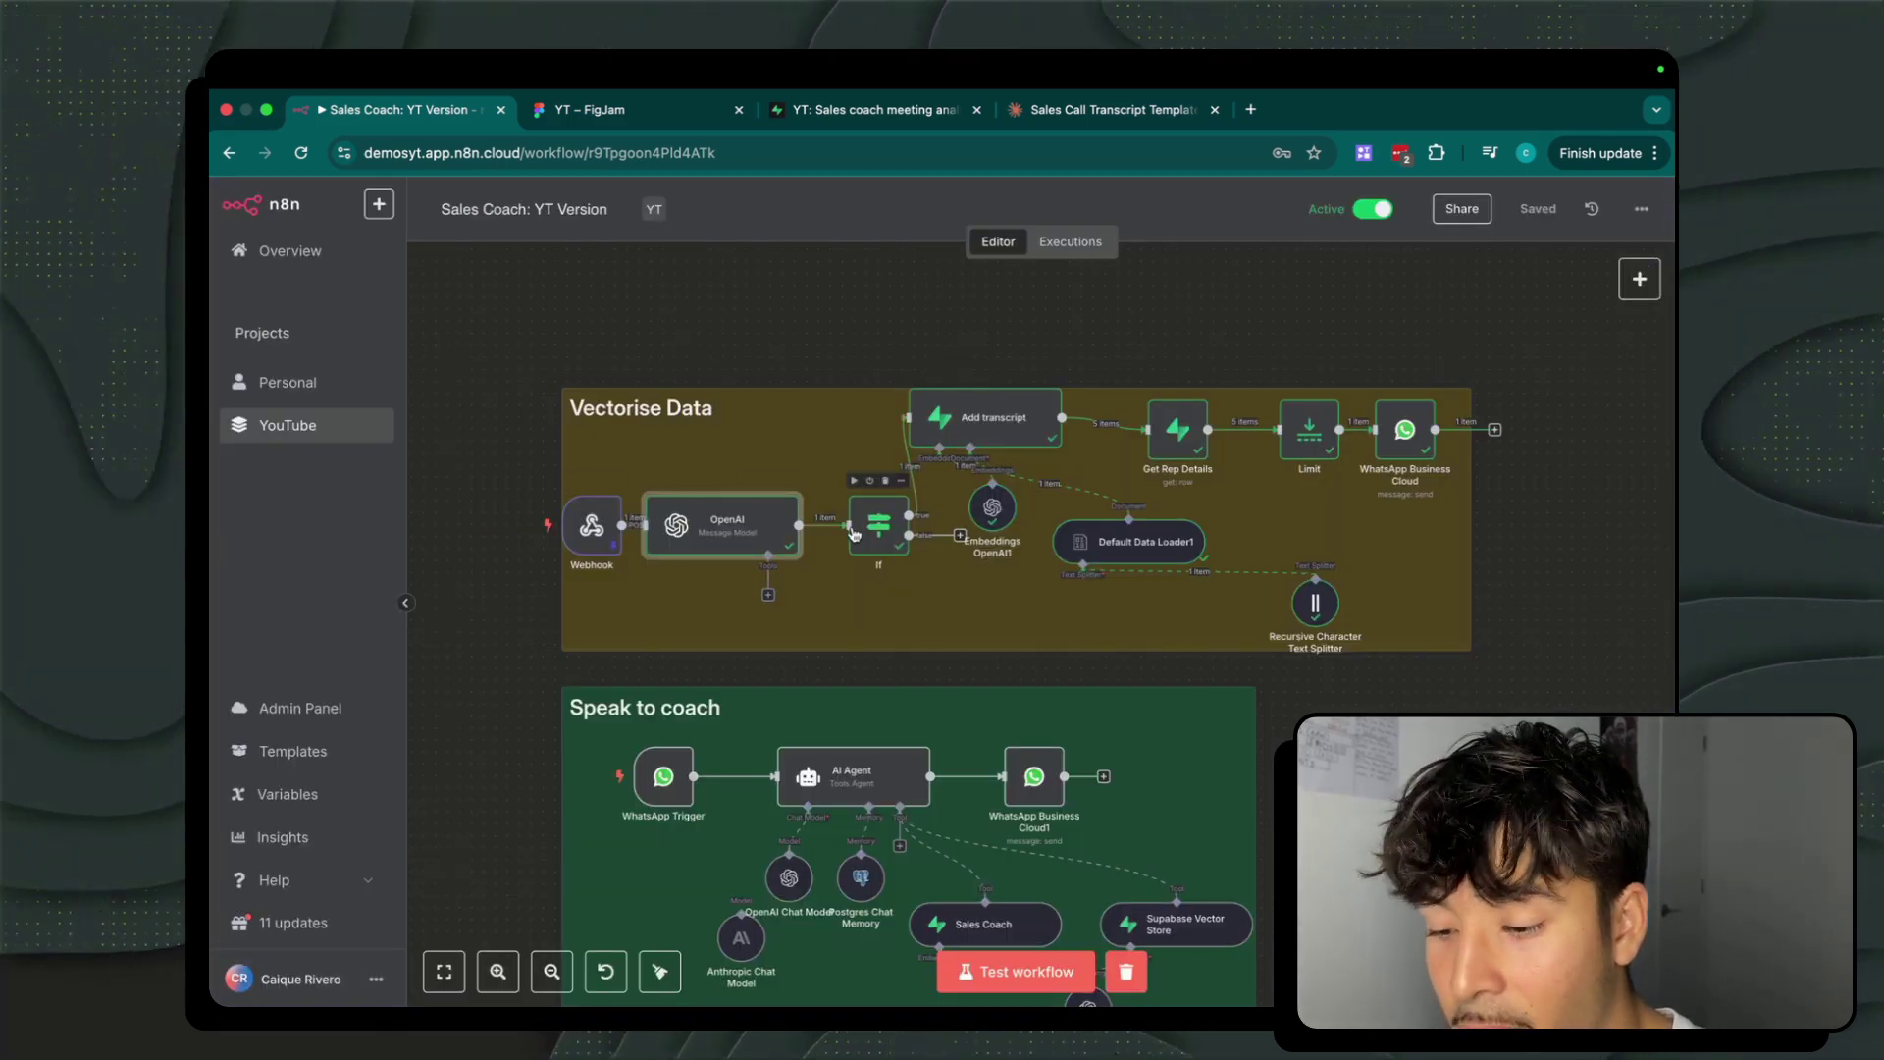
Inspect the If node's sales_call condition, and reopen the OpenAI node to review its transcript prompt and JSON output.
double_click(854, 534)
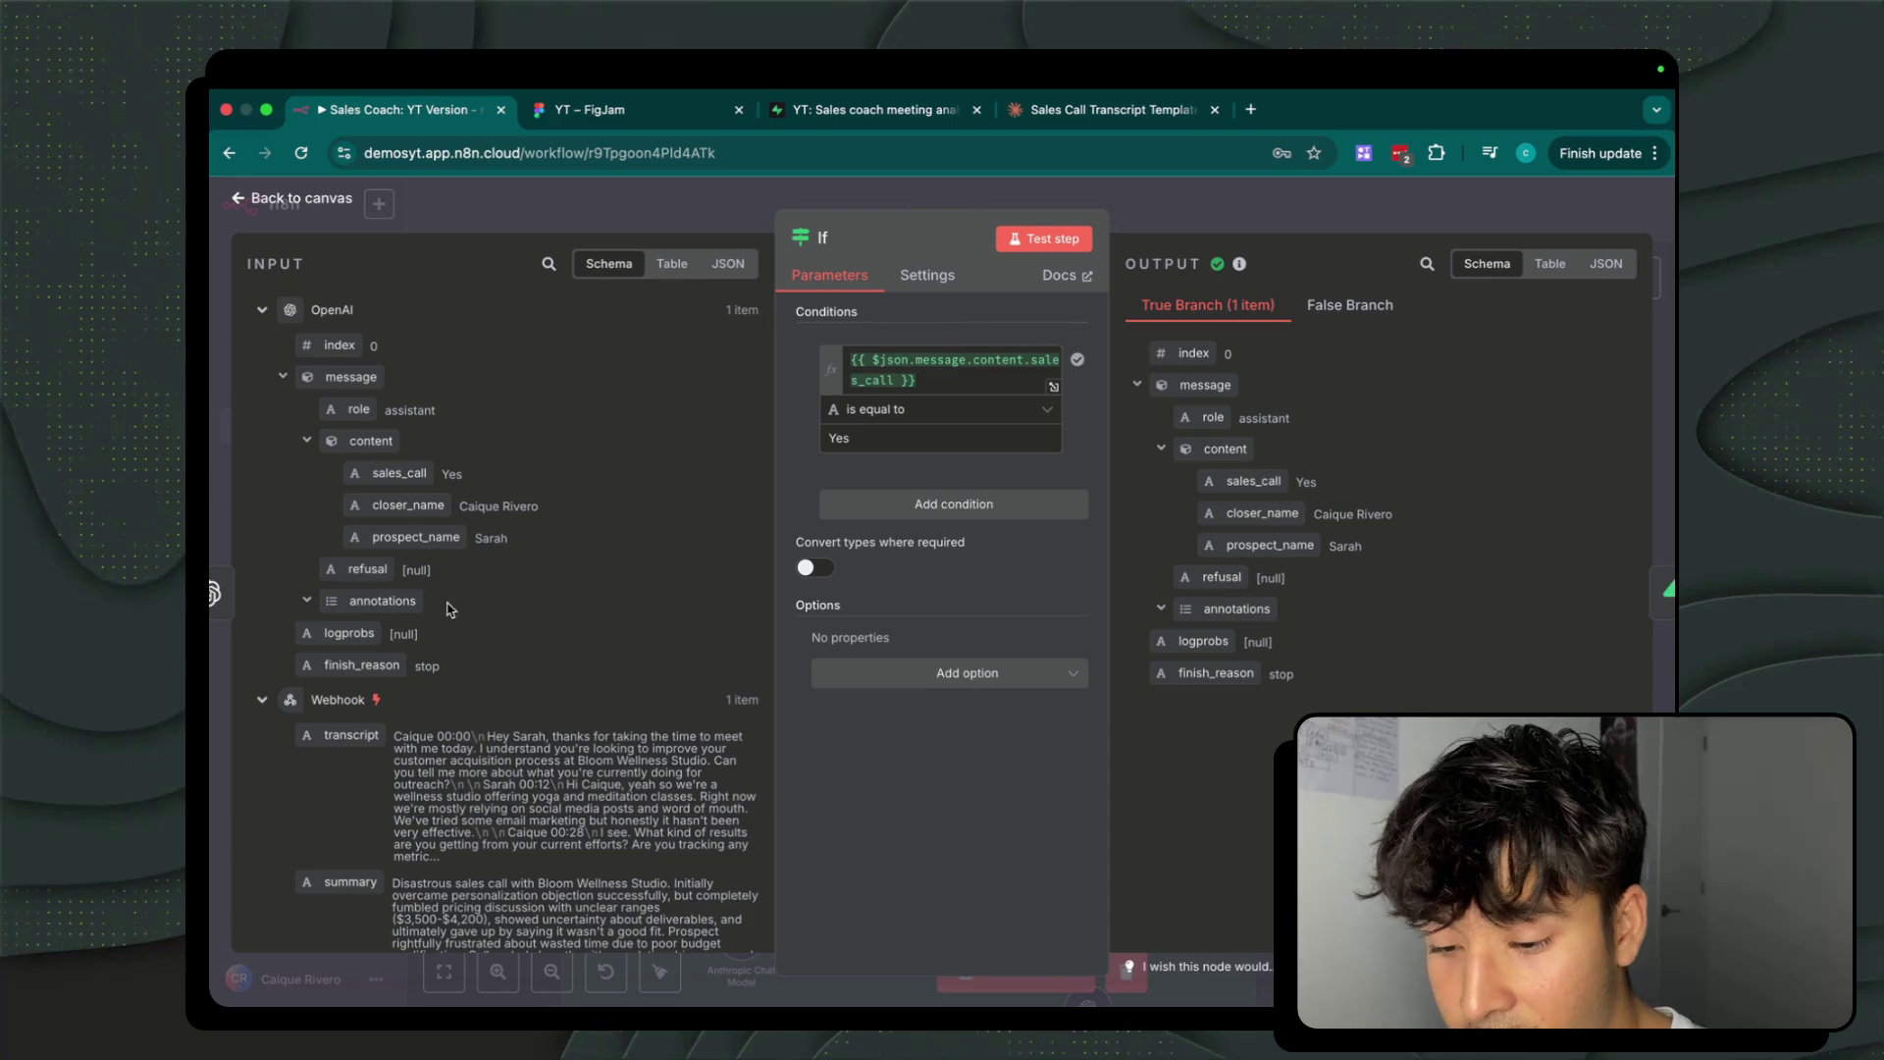
key("Escape")
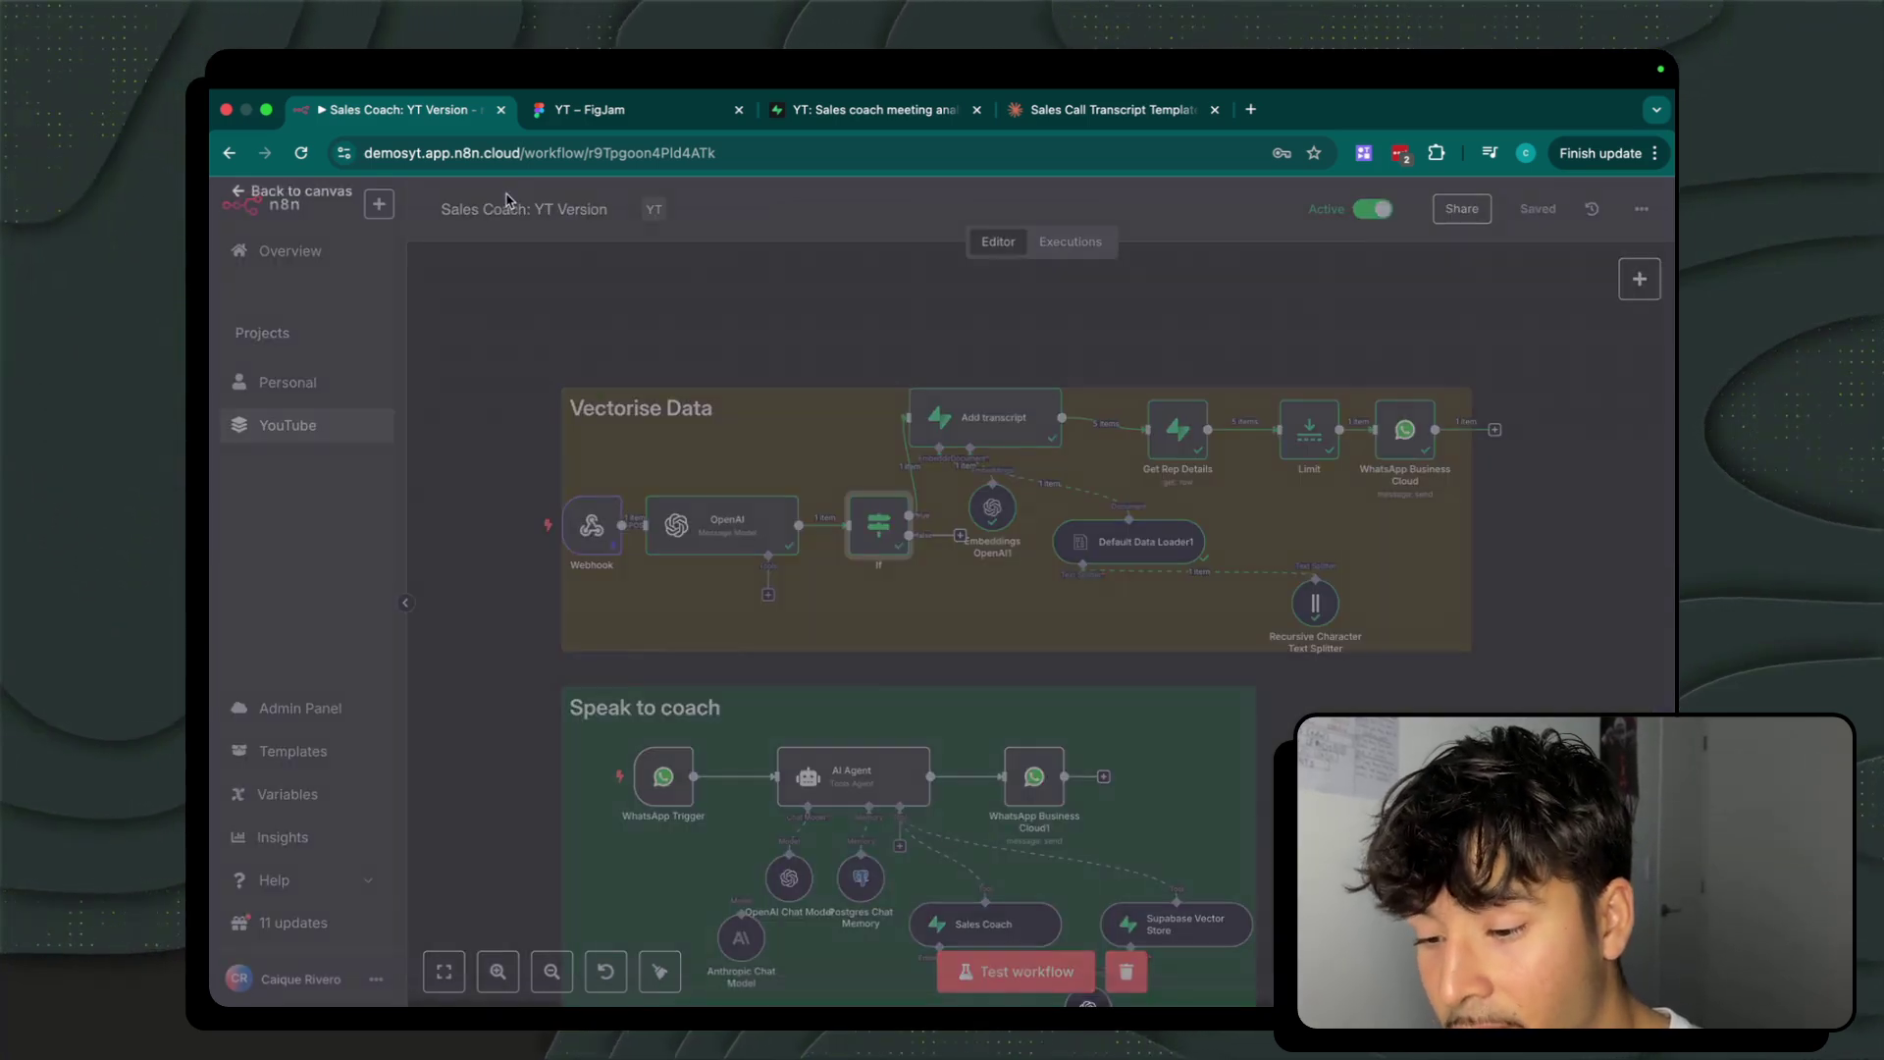
double_click(726, 547)
scroll(863, 694, "down", 5)
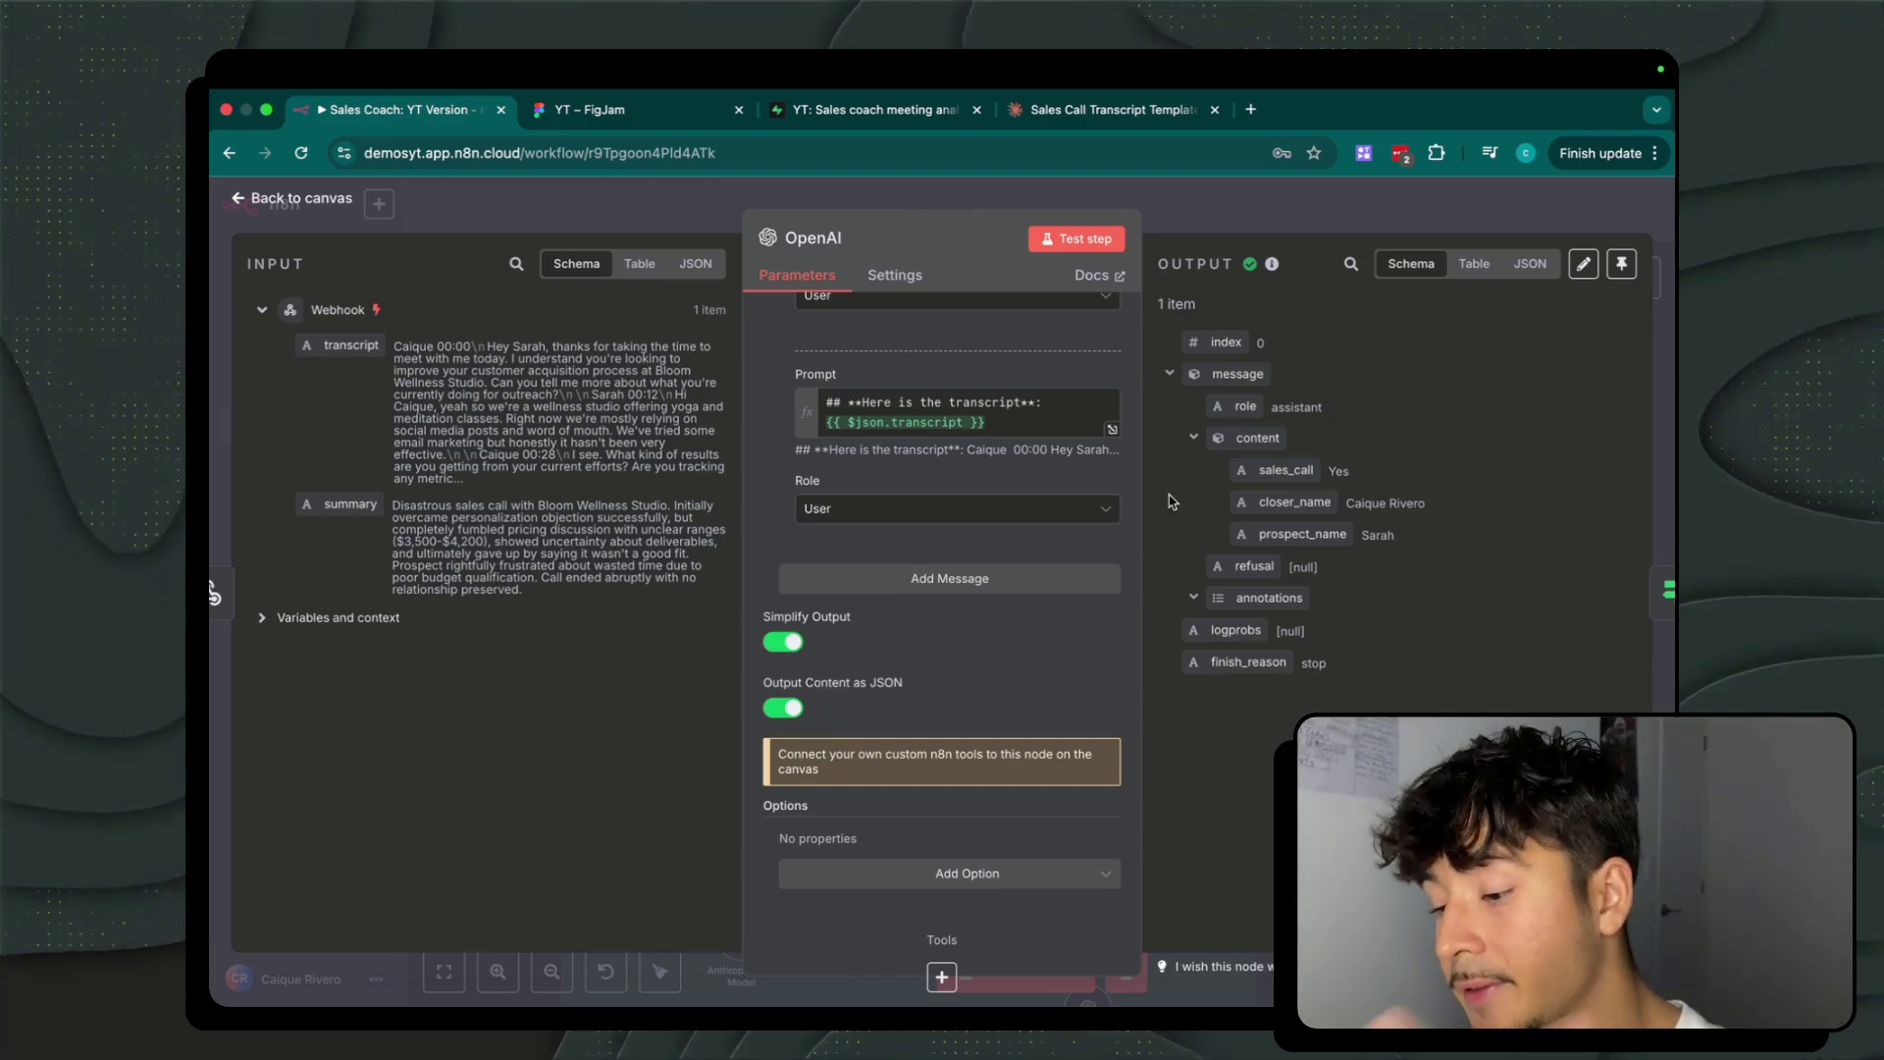
mouse_move(1584, 61)
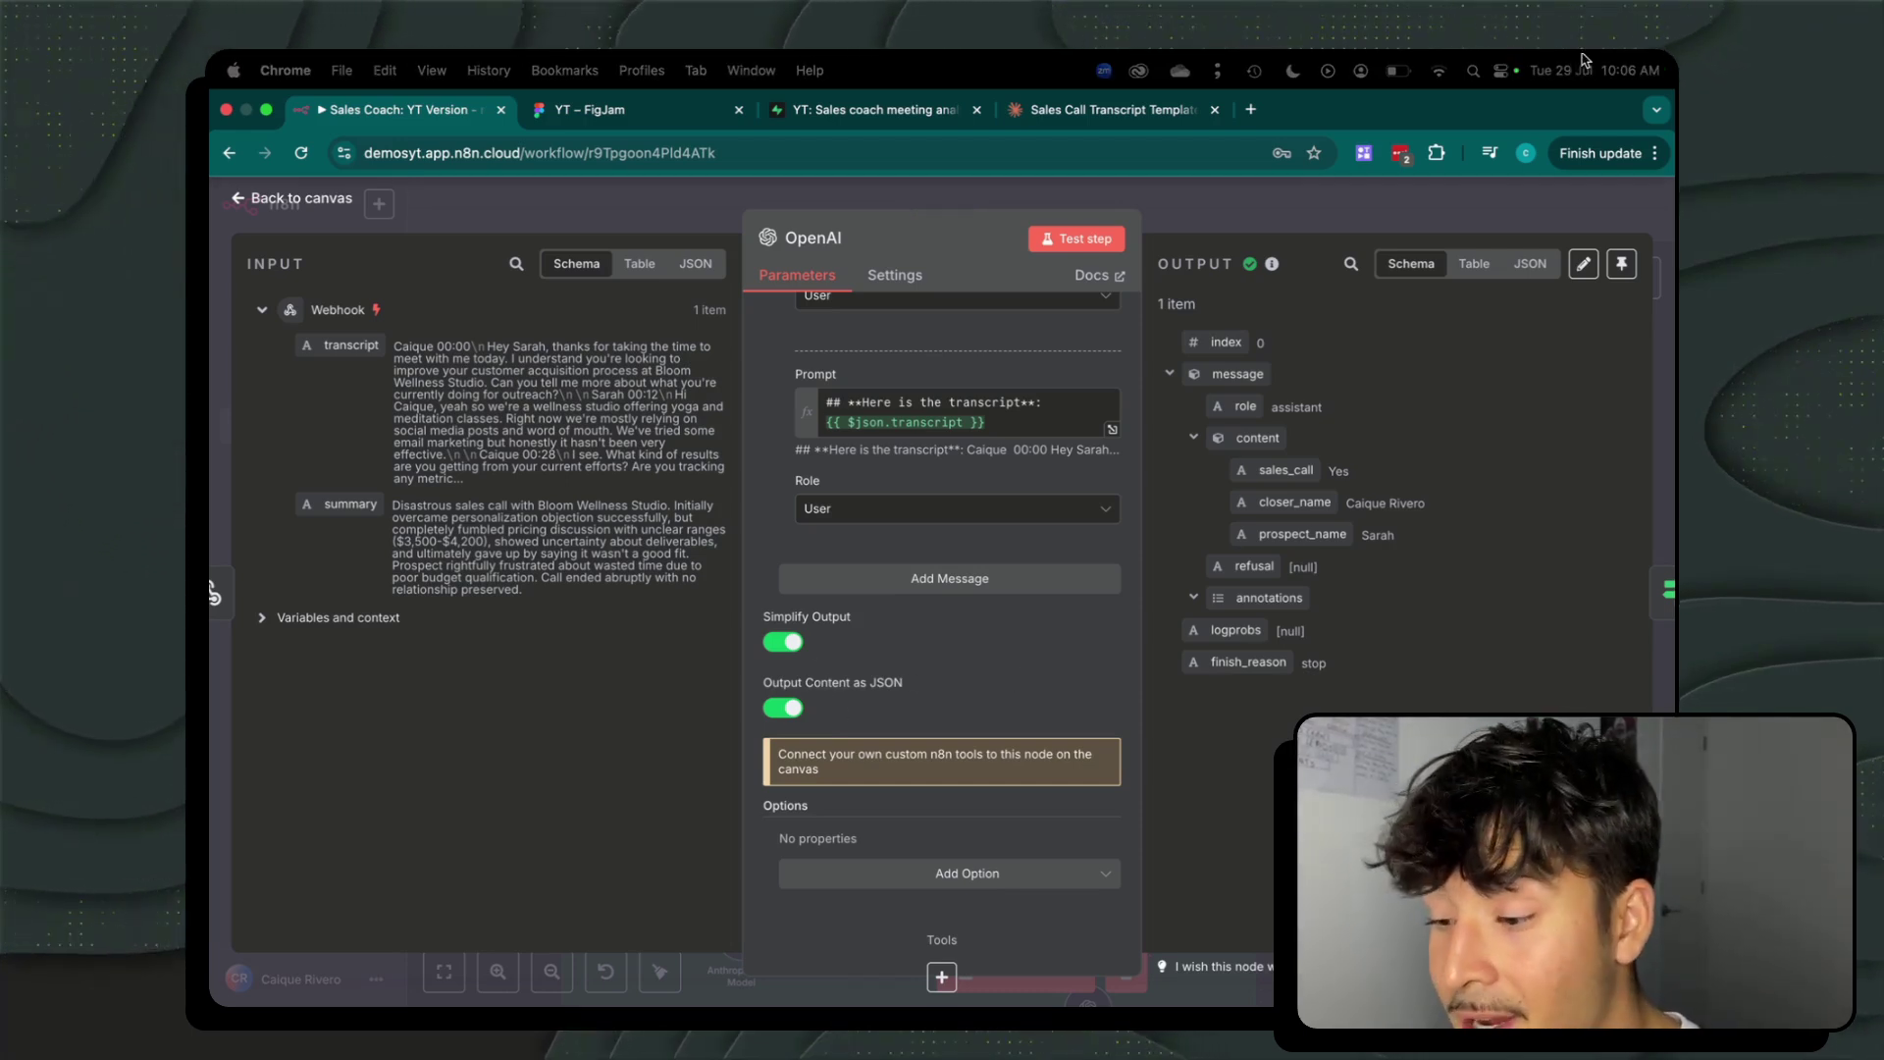
Close the OpenAI node and inspect the If node's condition that sales_call is equal to "Yes", closing the node when done.
left_click(1358, 216)
double_click(879, 525)
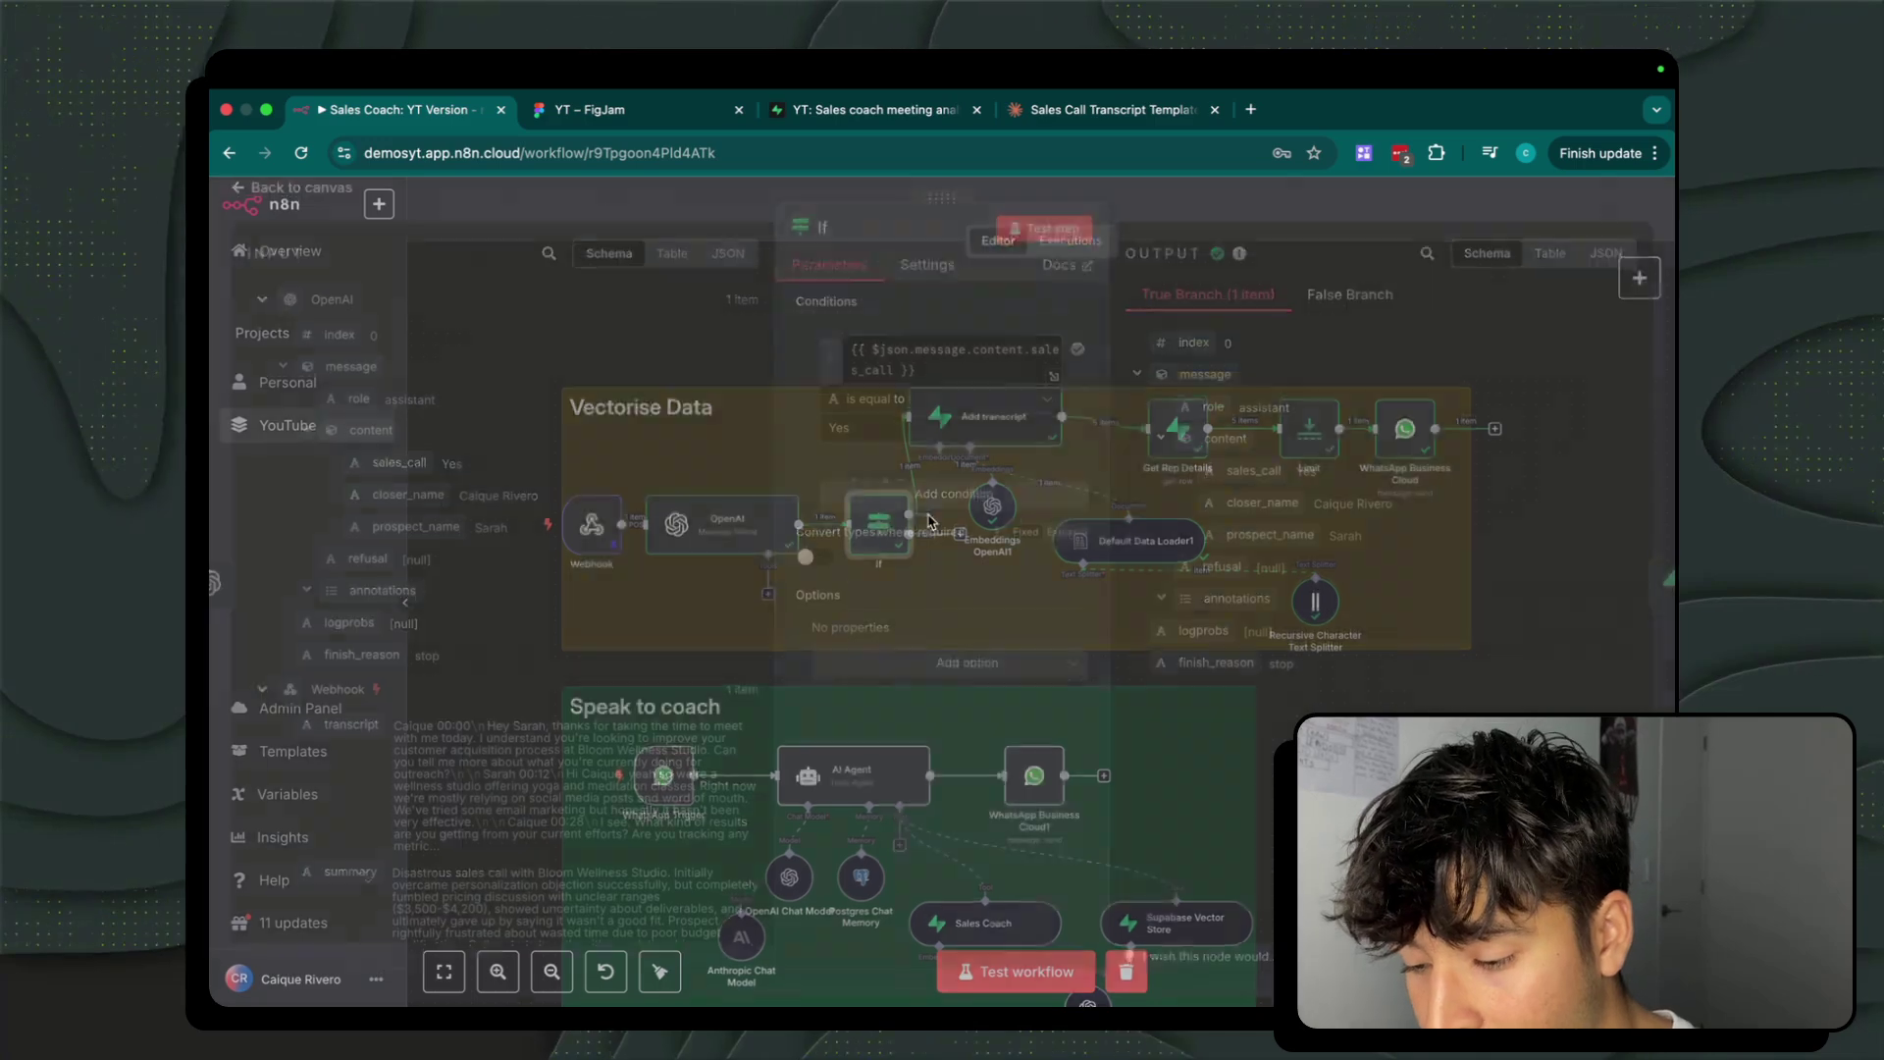
left_click(928, 373)
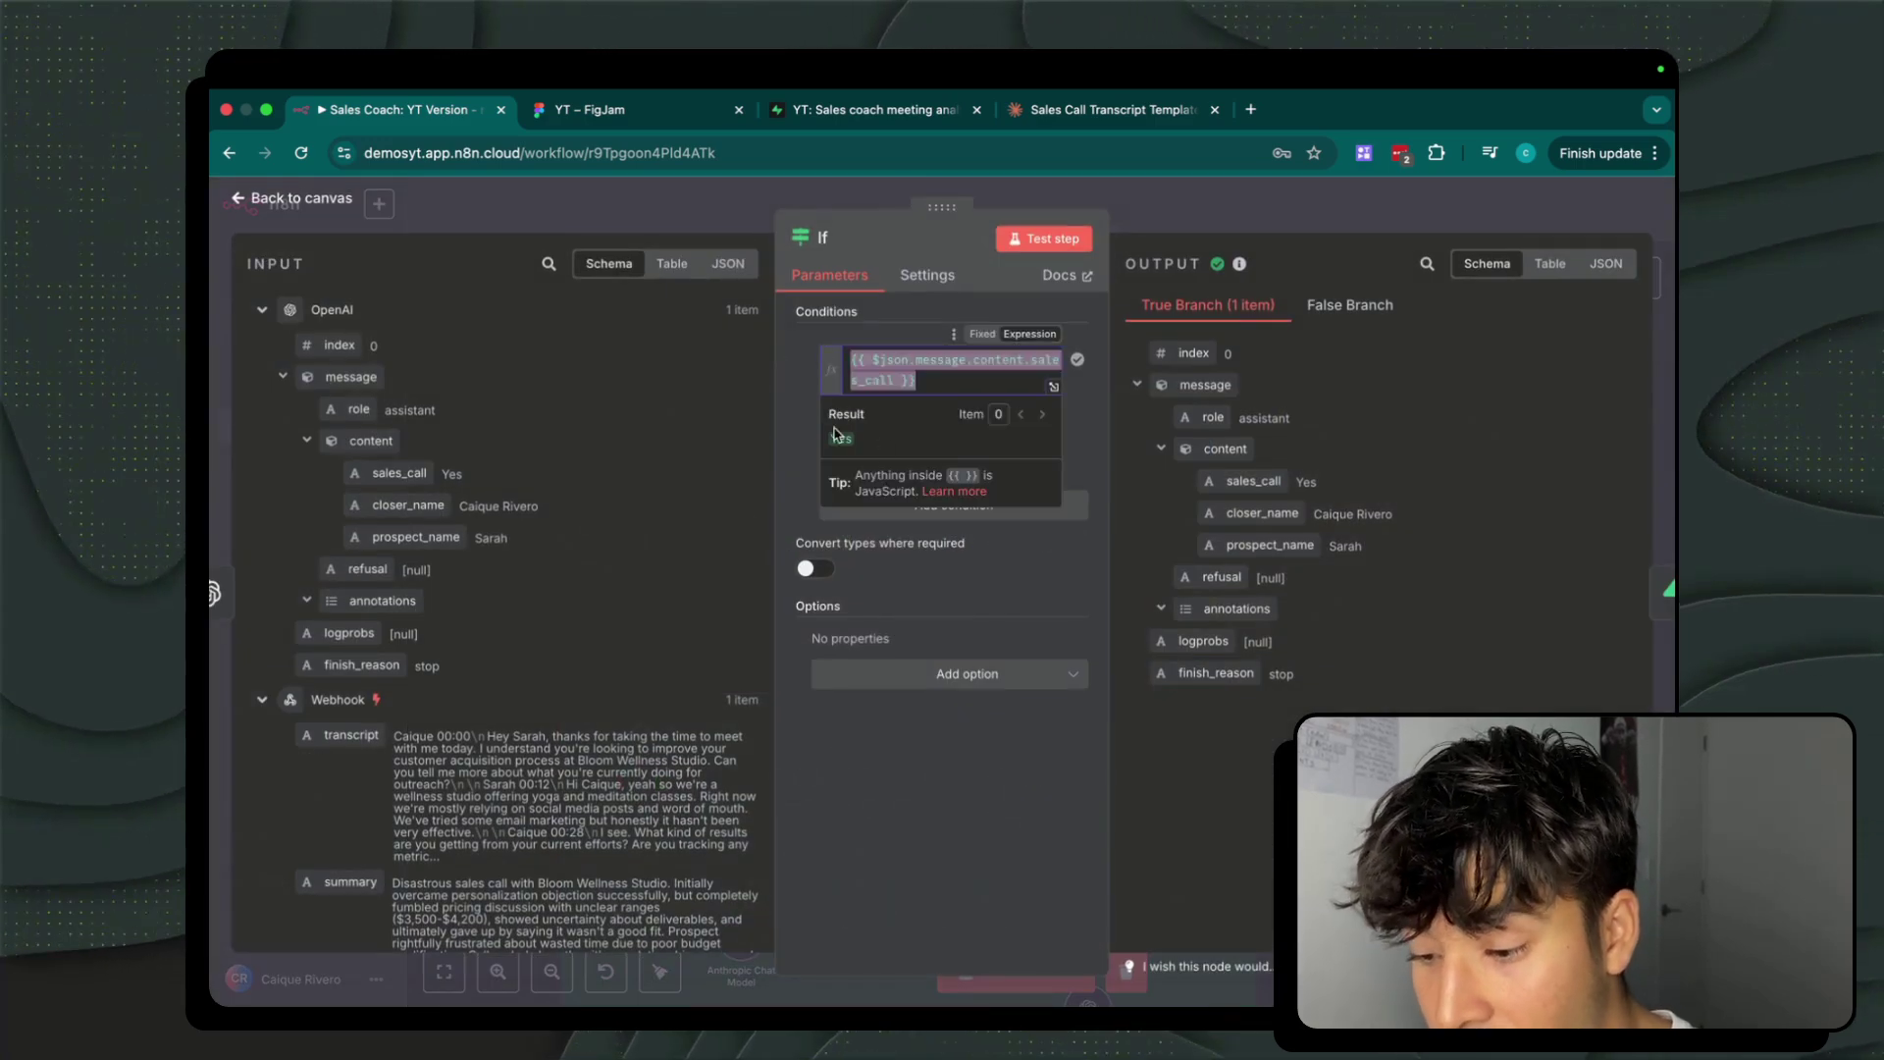
left_click(772, 411)
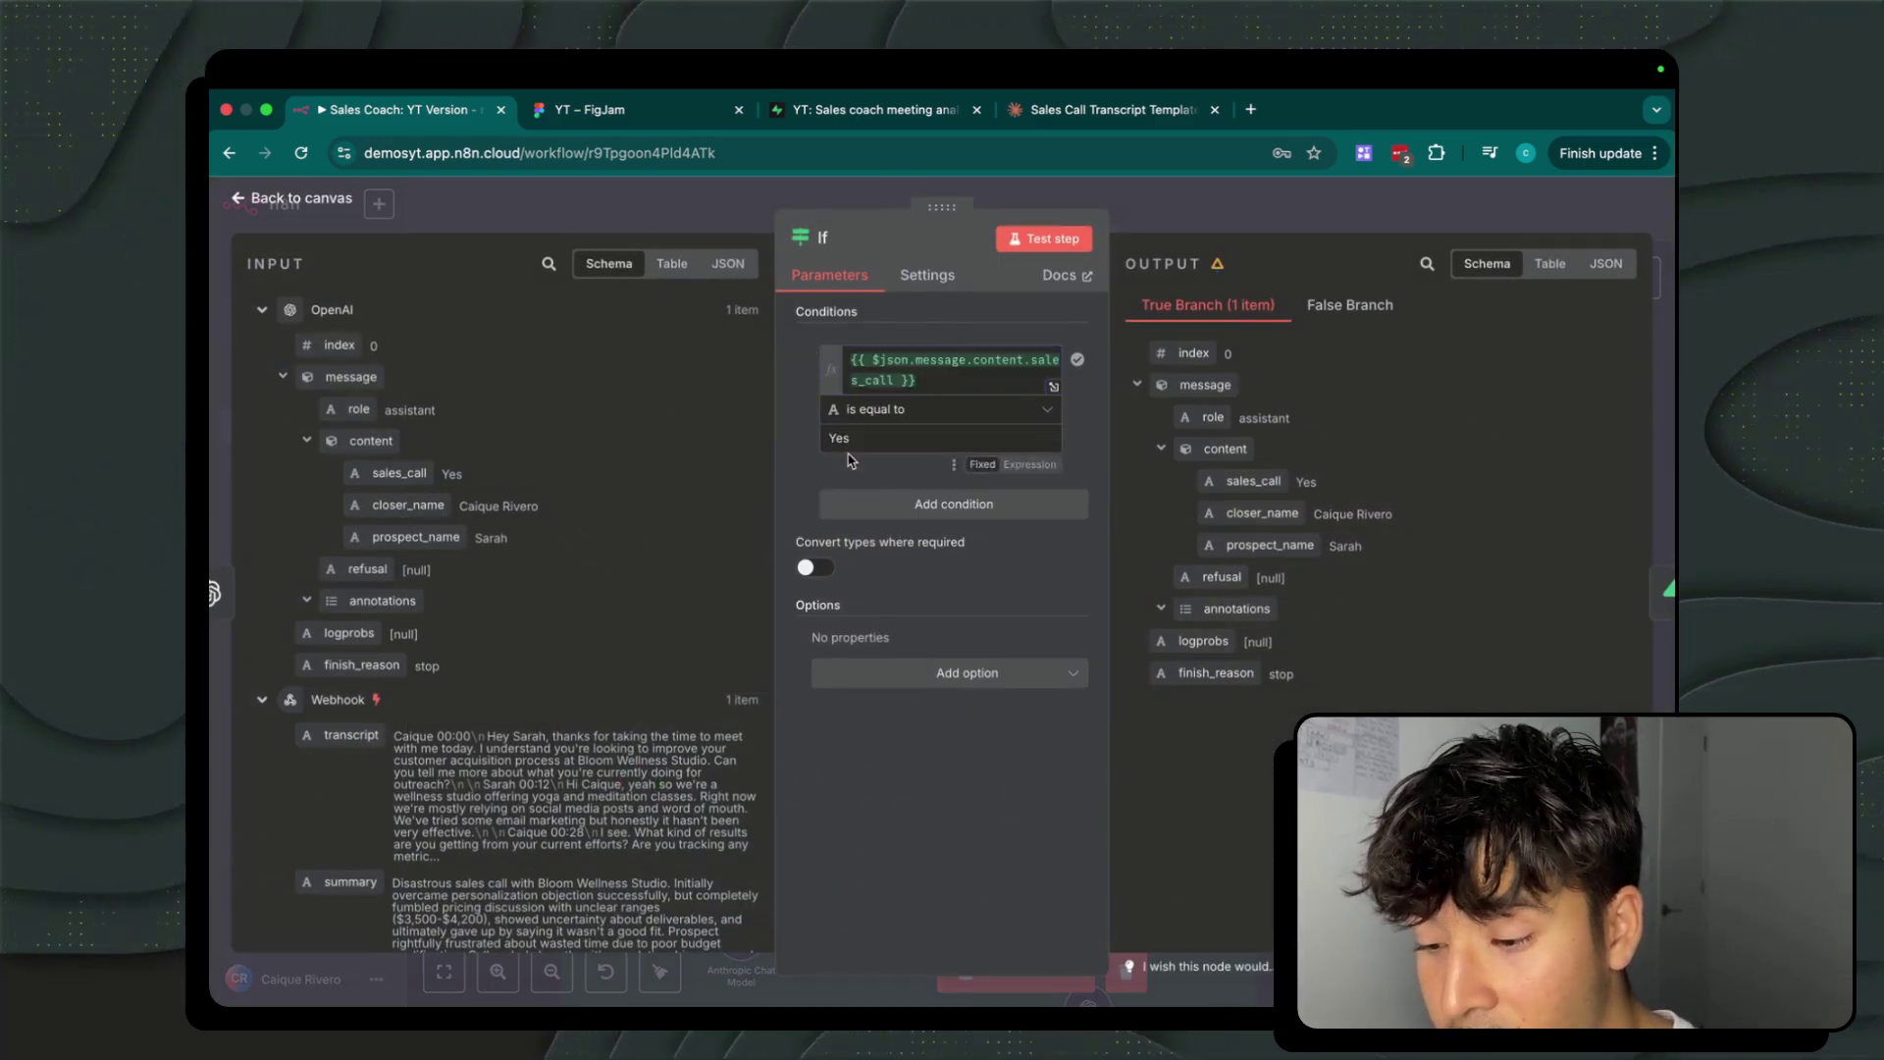
left_click(710, 194)
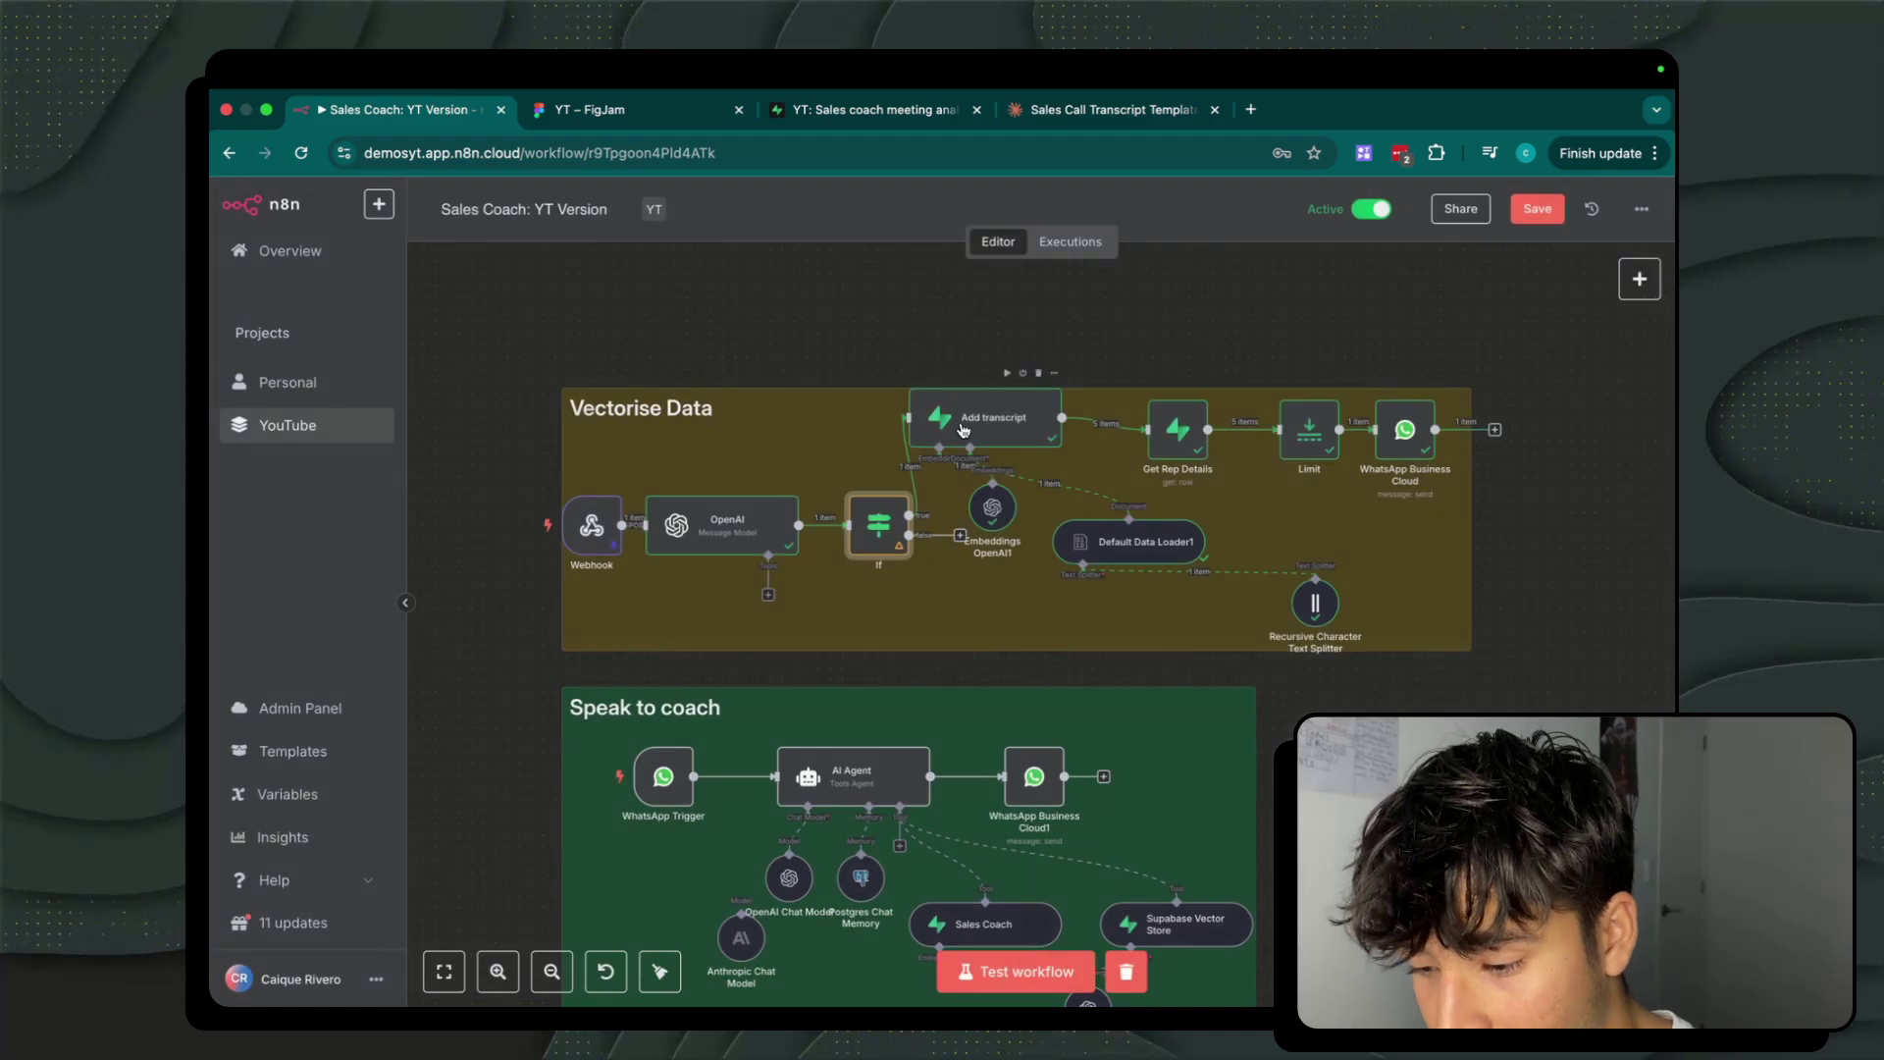
Review the Add transcript node, and switch to Supabase to view the Sales reps, n8n_chat_histories and transcripts tables.
double_click(973, 417)
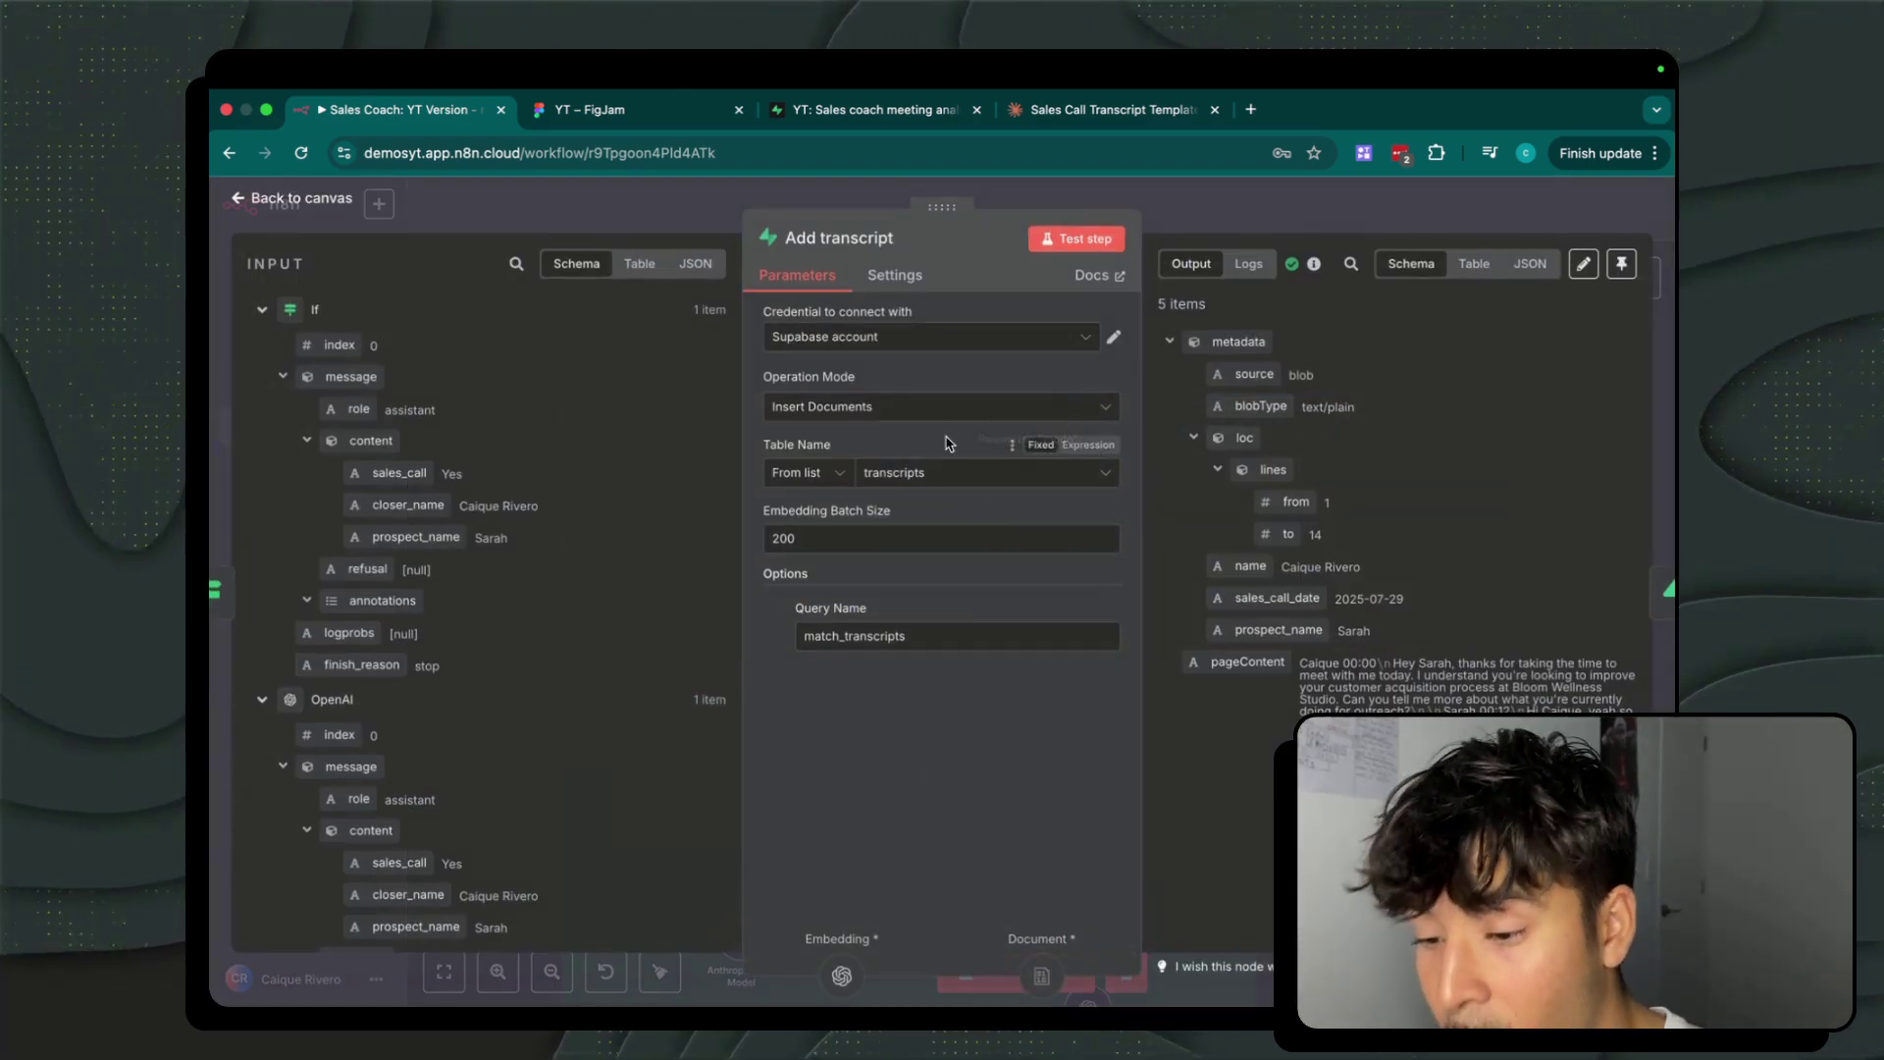
left_click(880, 108)
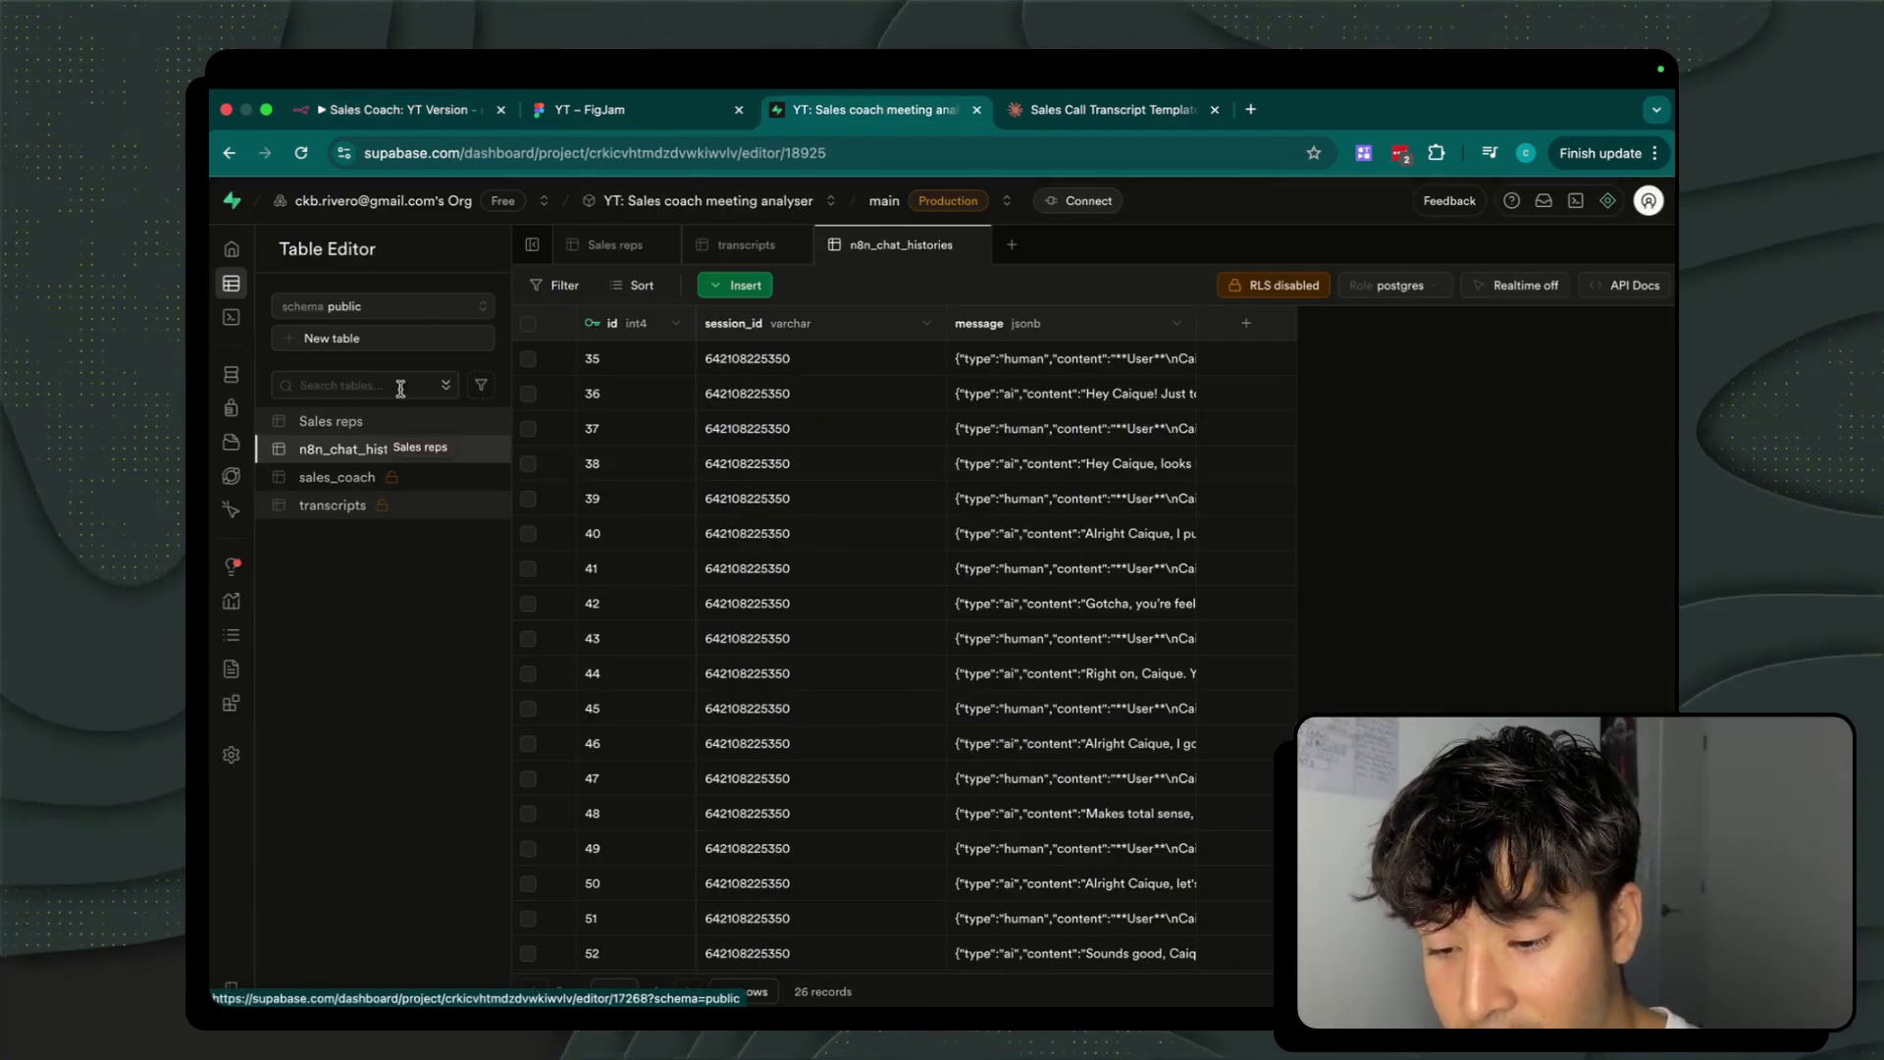
left_click(363, 429)
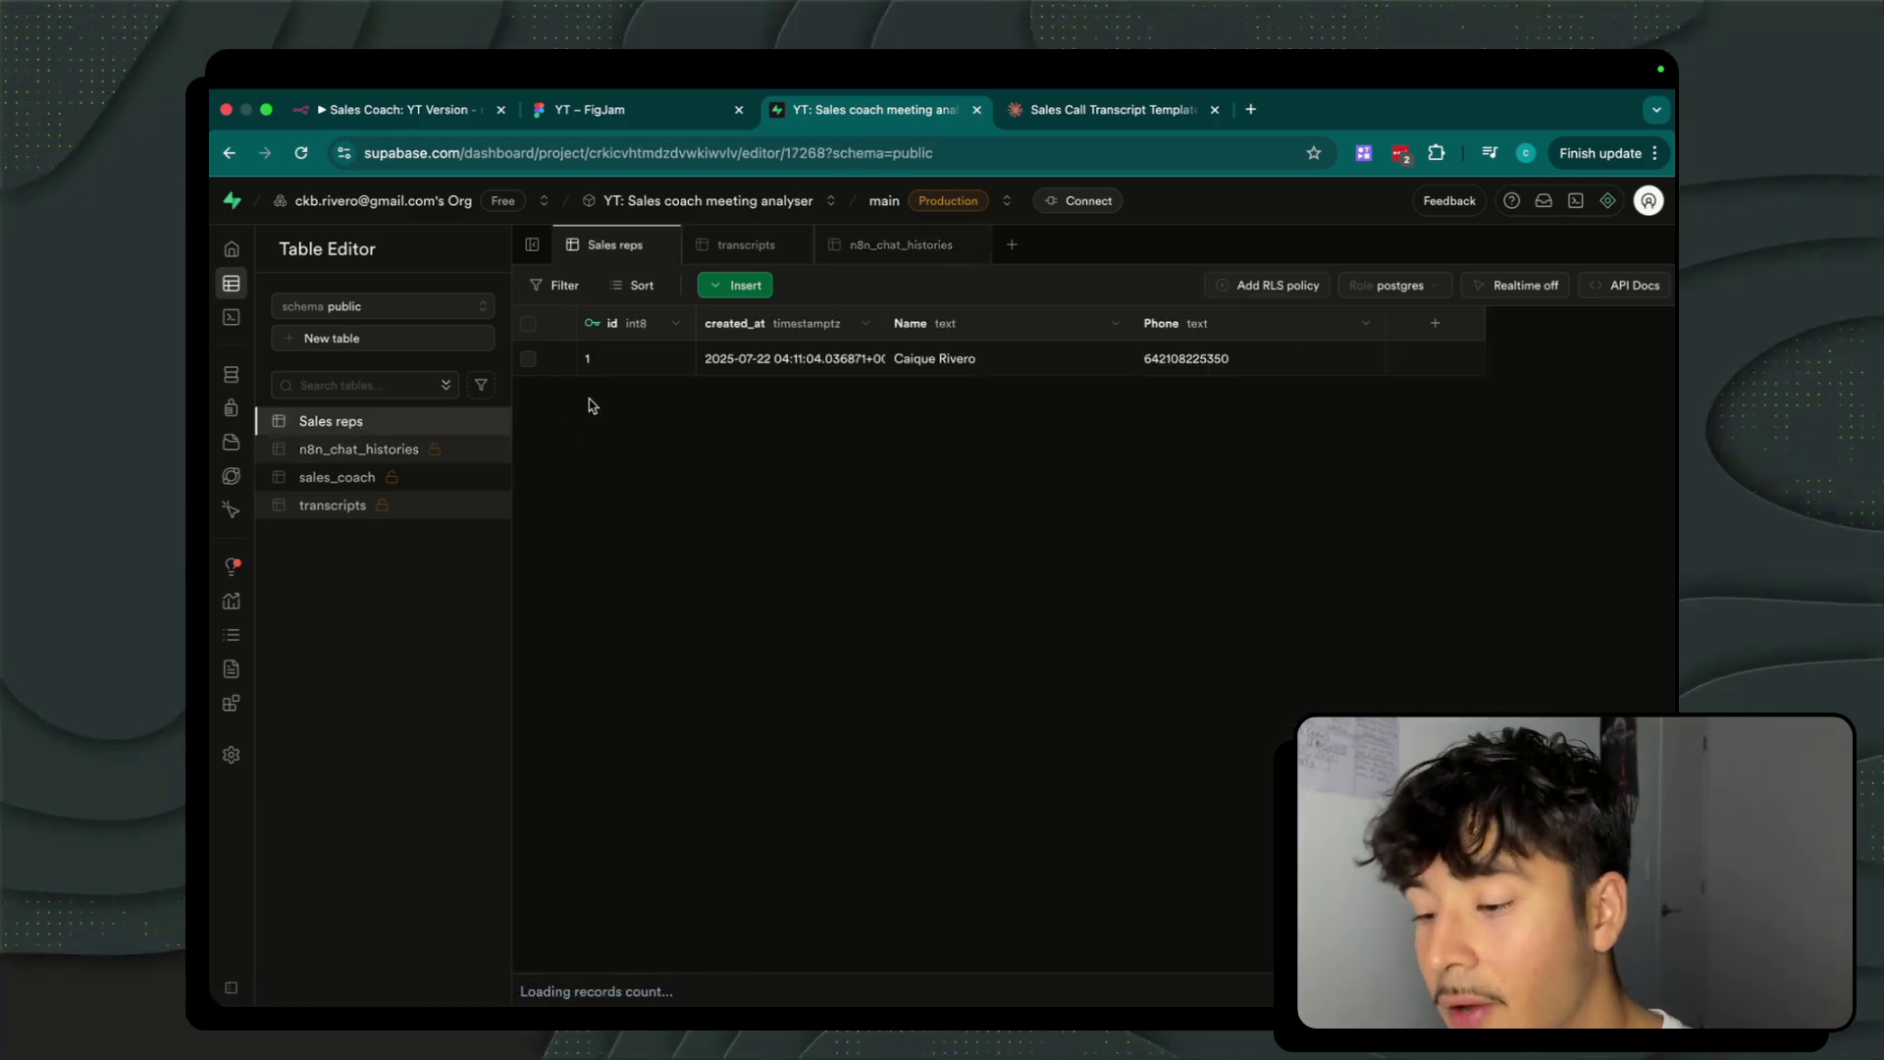
left_click(461, 449)
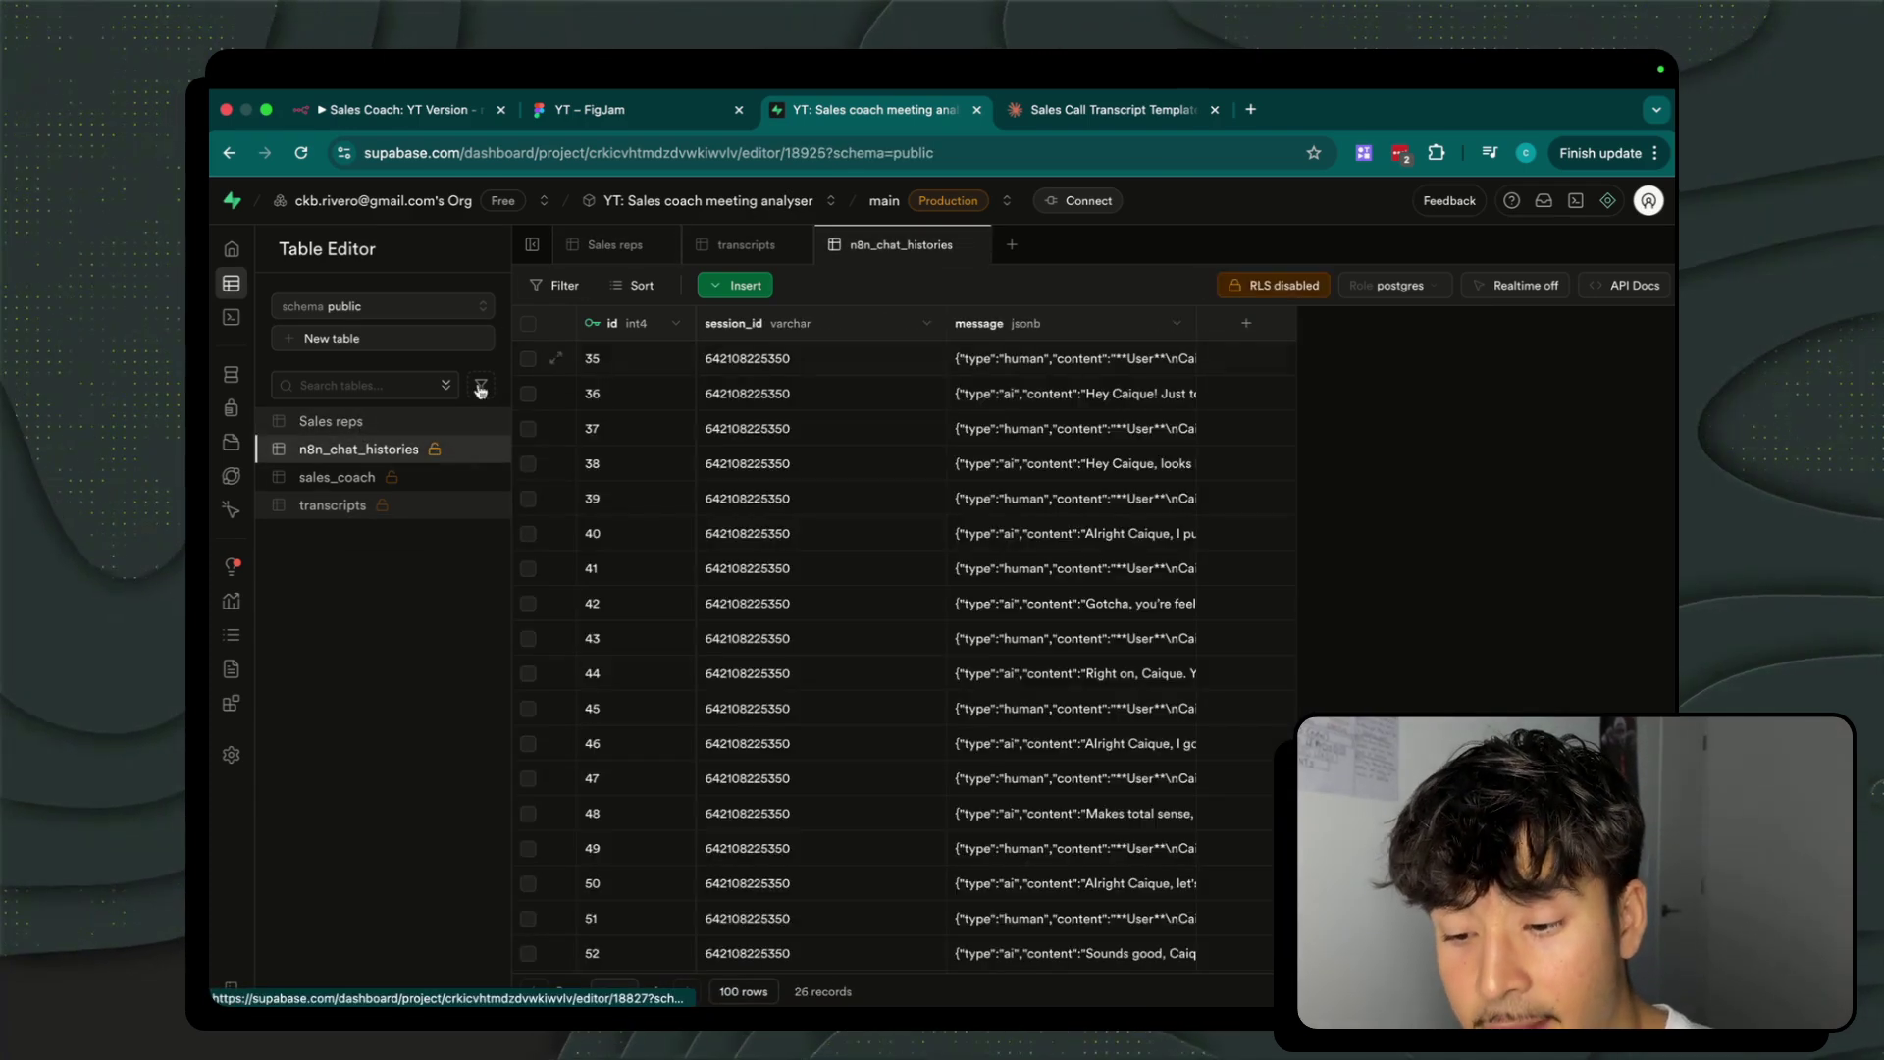
left_click(410, 505)
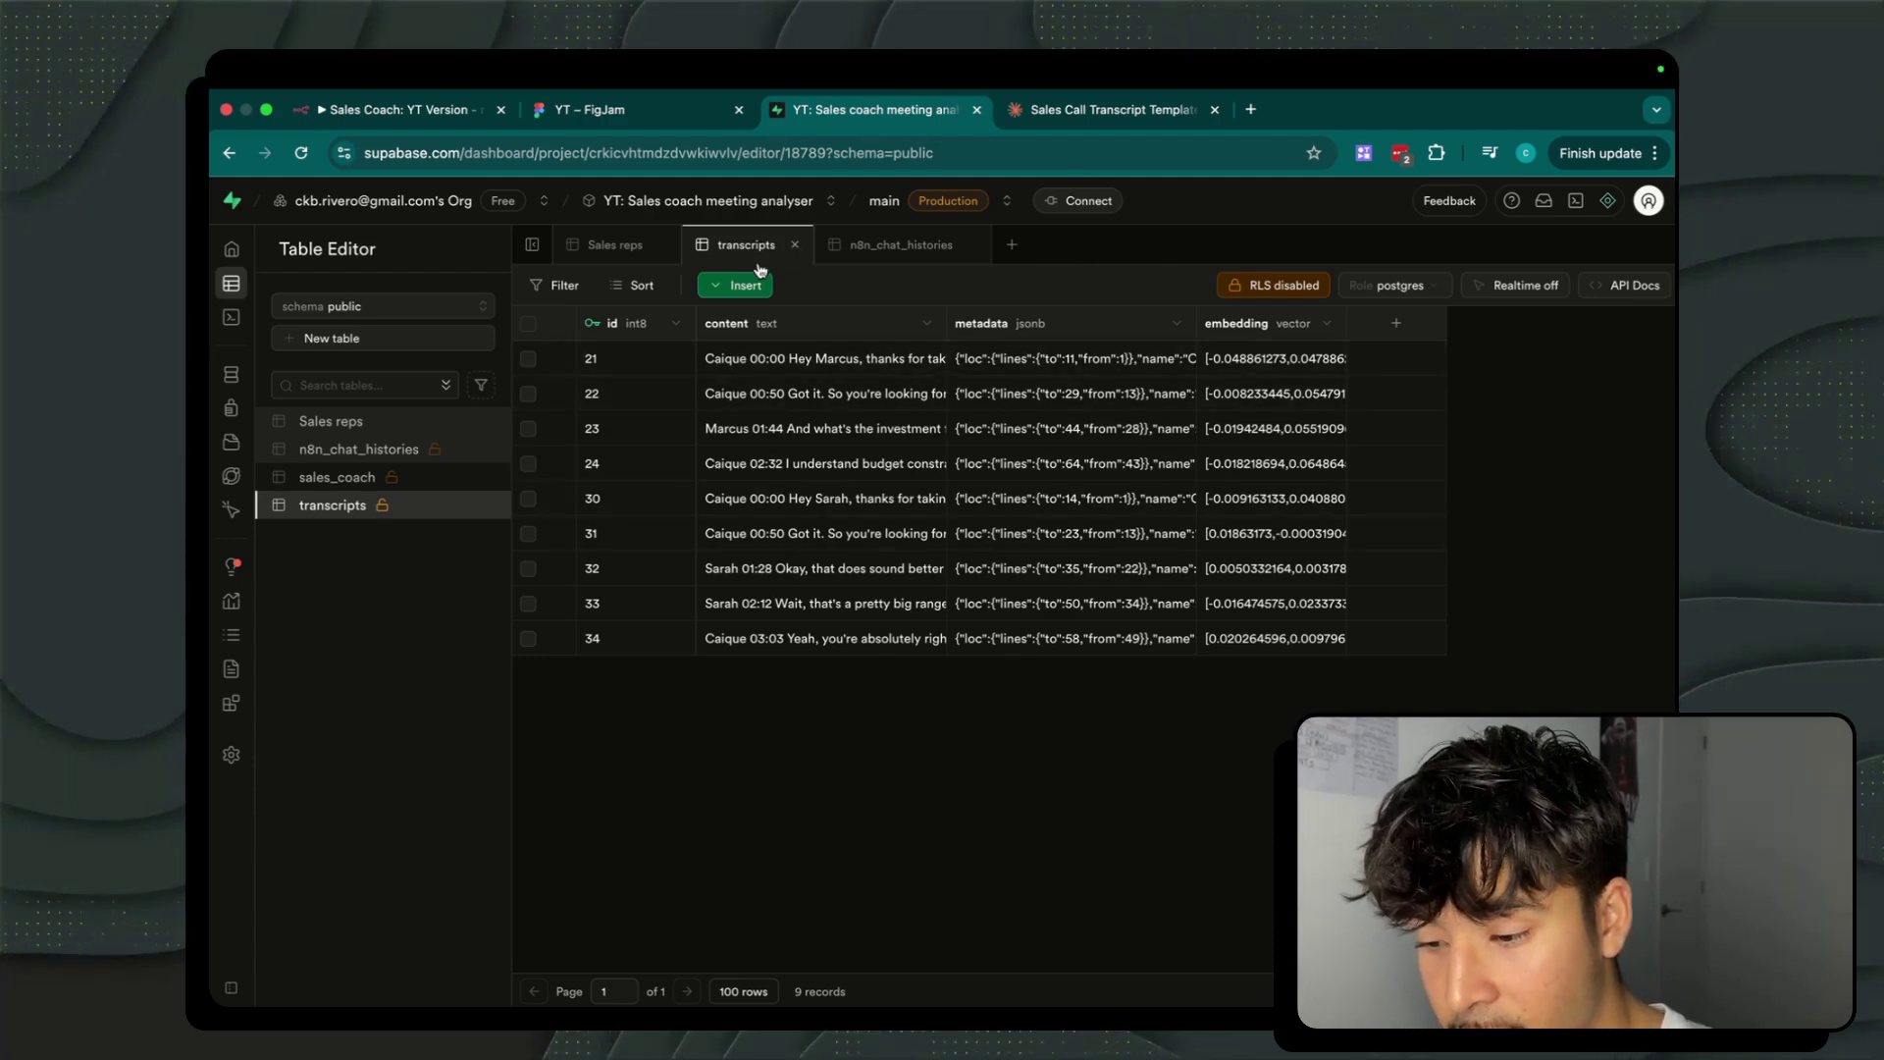
Read through the full content text of rows 21 and 22 in the transcripts table.
left_click(803, 358)
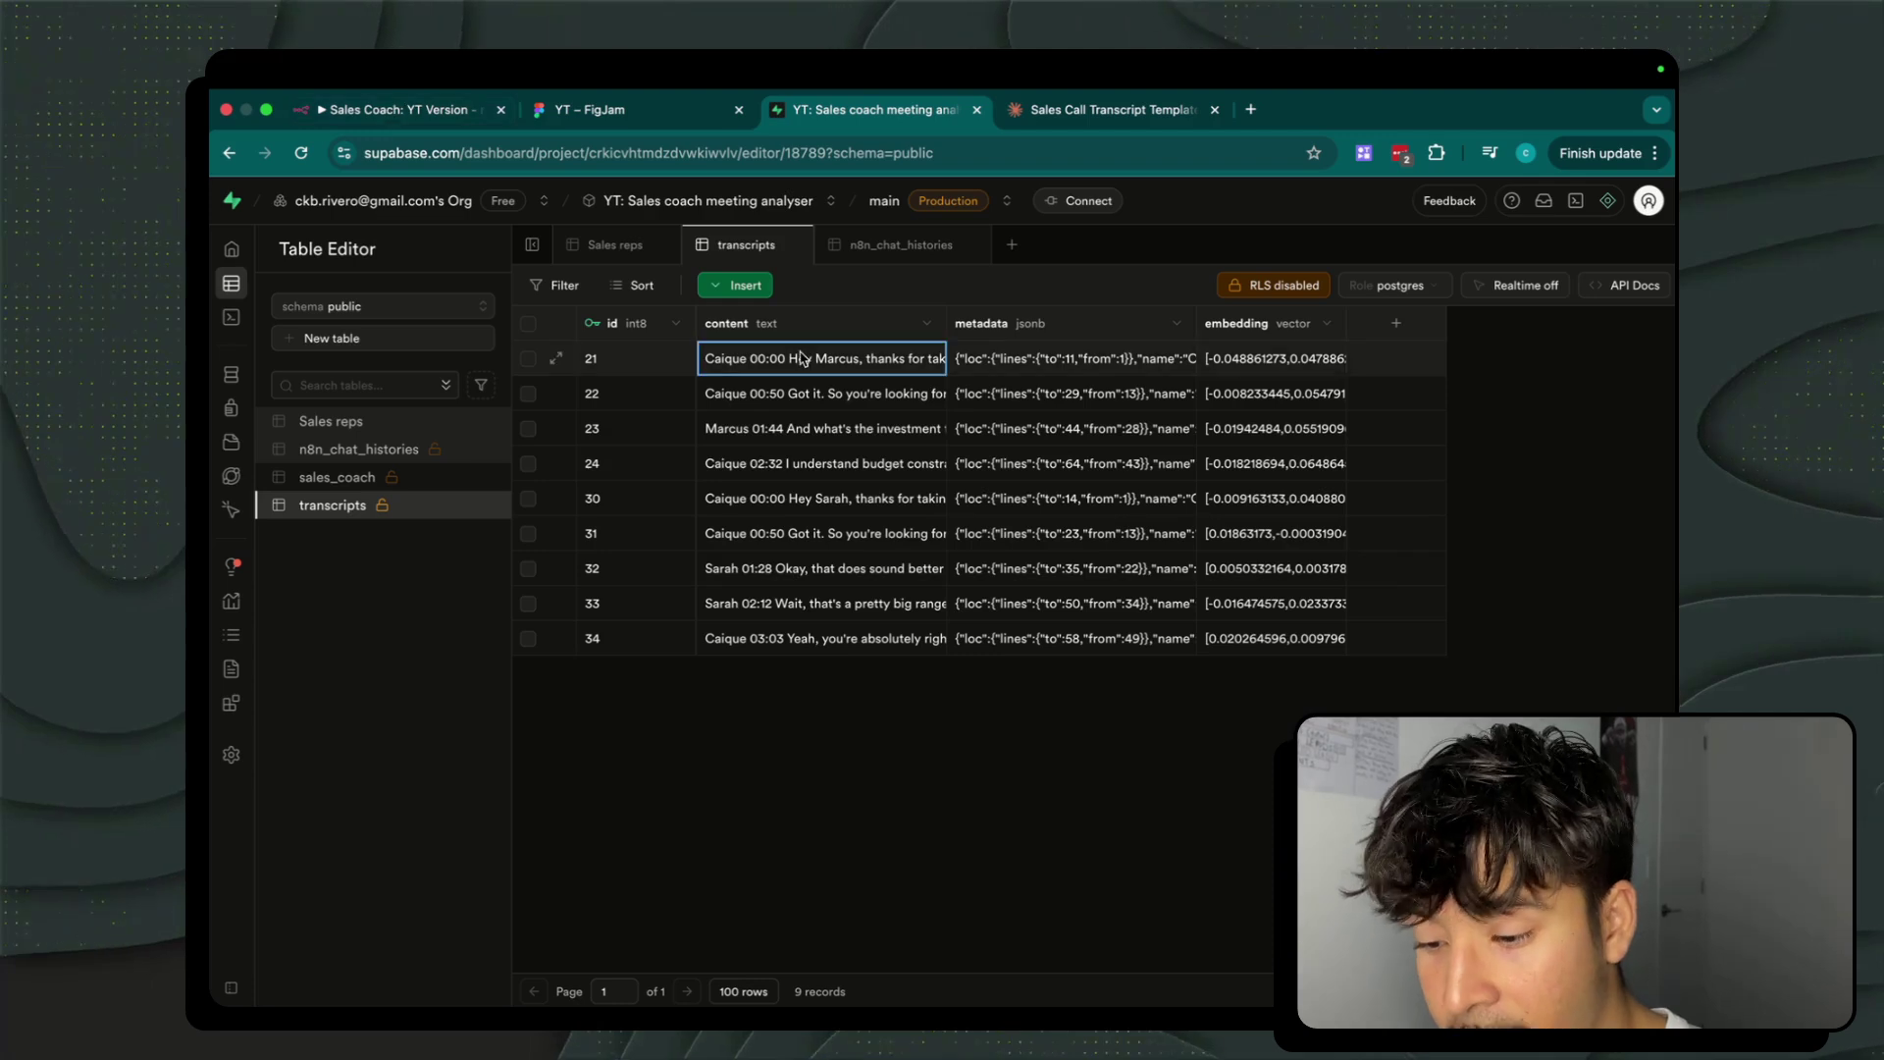
double_click(803, 358)
scroll(797, 450, "down", 5)
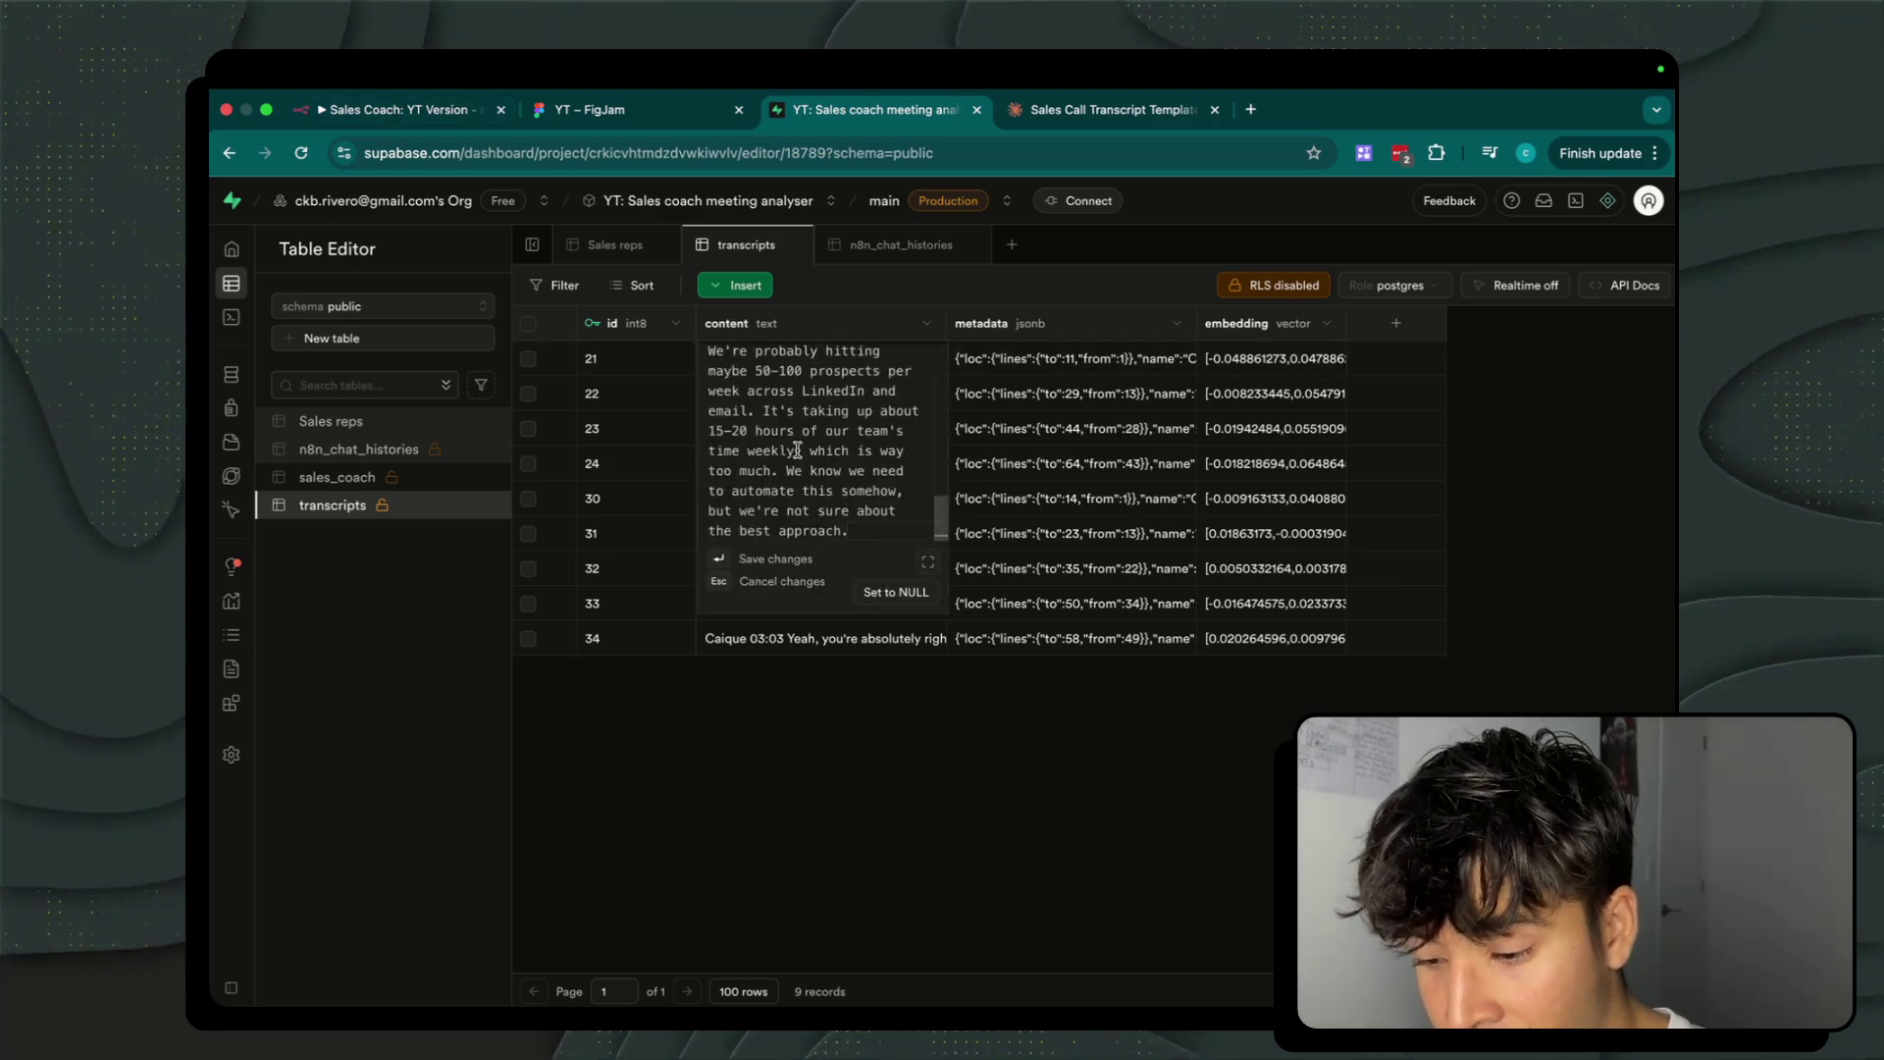
scroll(796, 450, "up", 5)
left_click(764, 558)
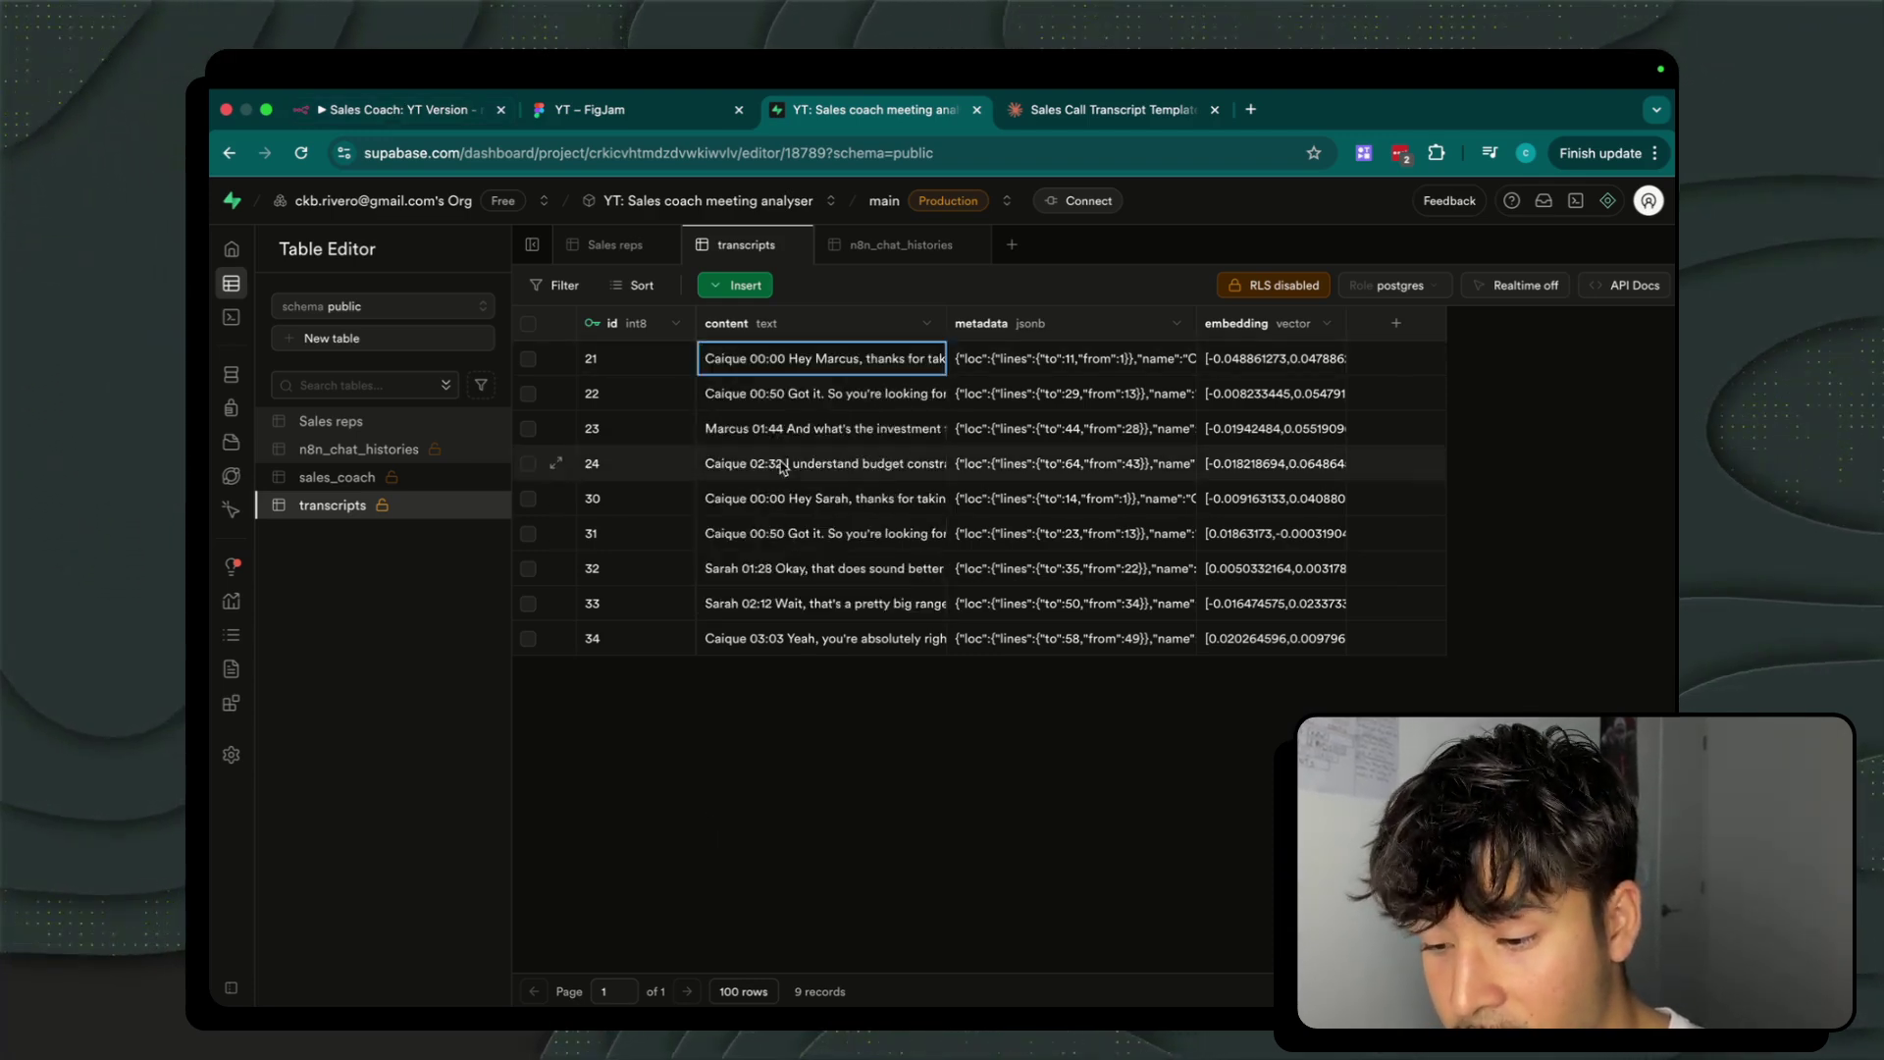
double_click(832, 382)
scroll(832, 470, "down", 5)
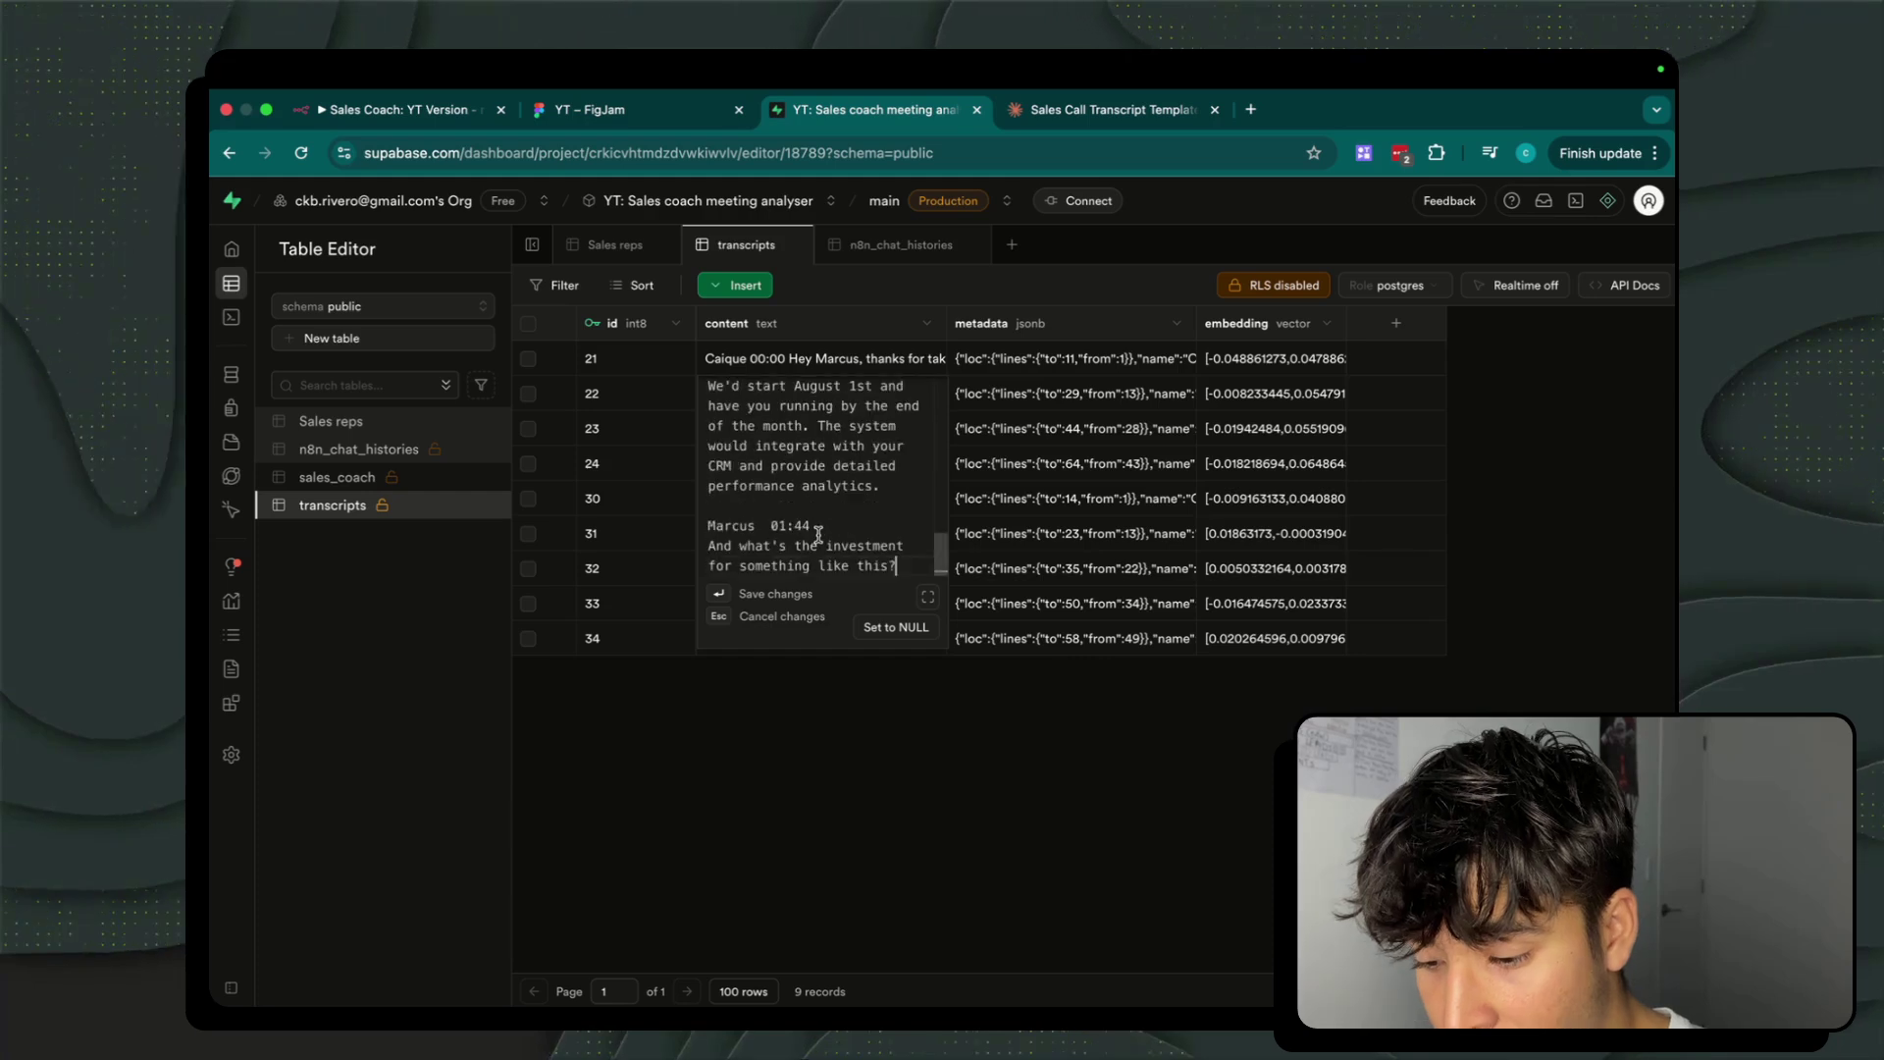
Expand row 22's metadata, highlight its "sales_call_date" entry, and close the cell.
left_click(1001, 403)
double_click(1001, 393)
scroll(1032, 539, "down", 2)
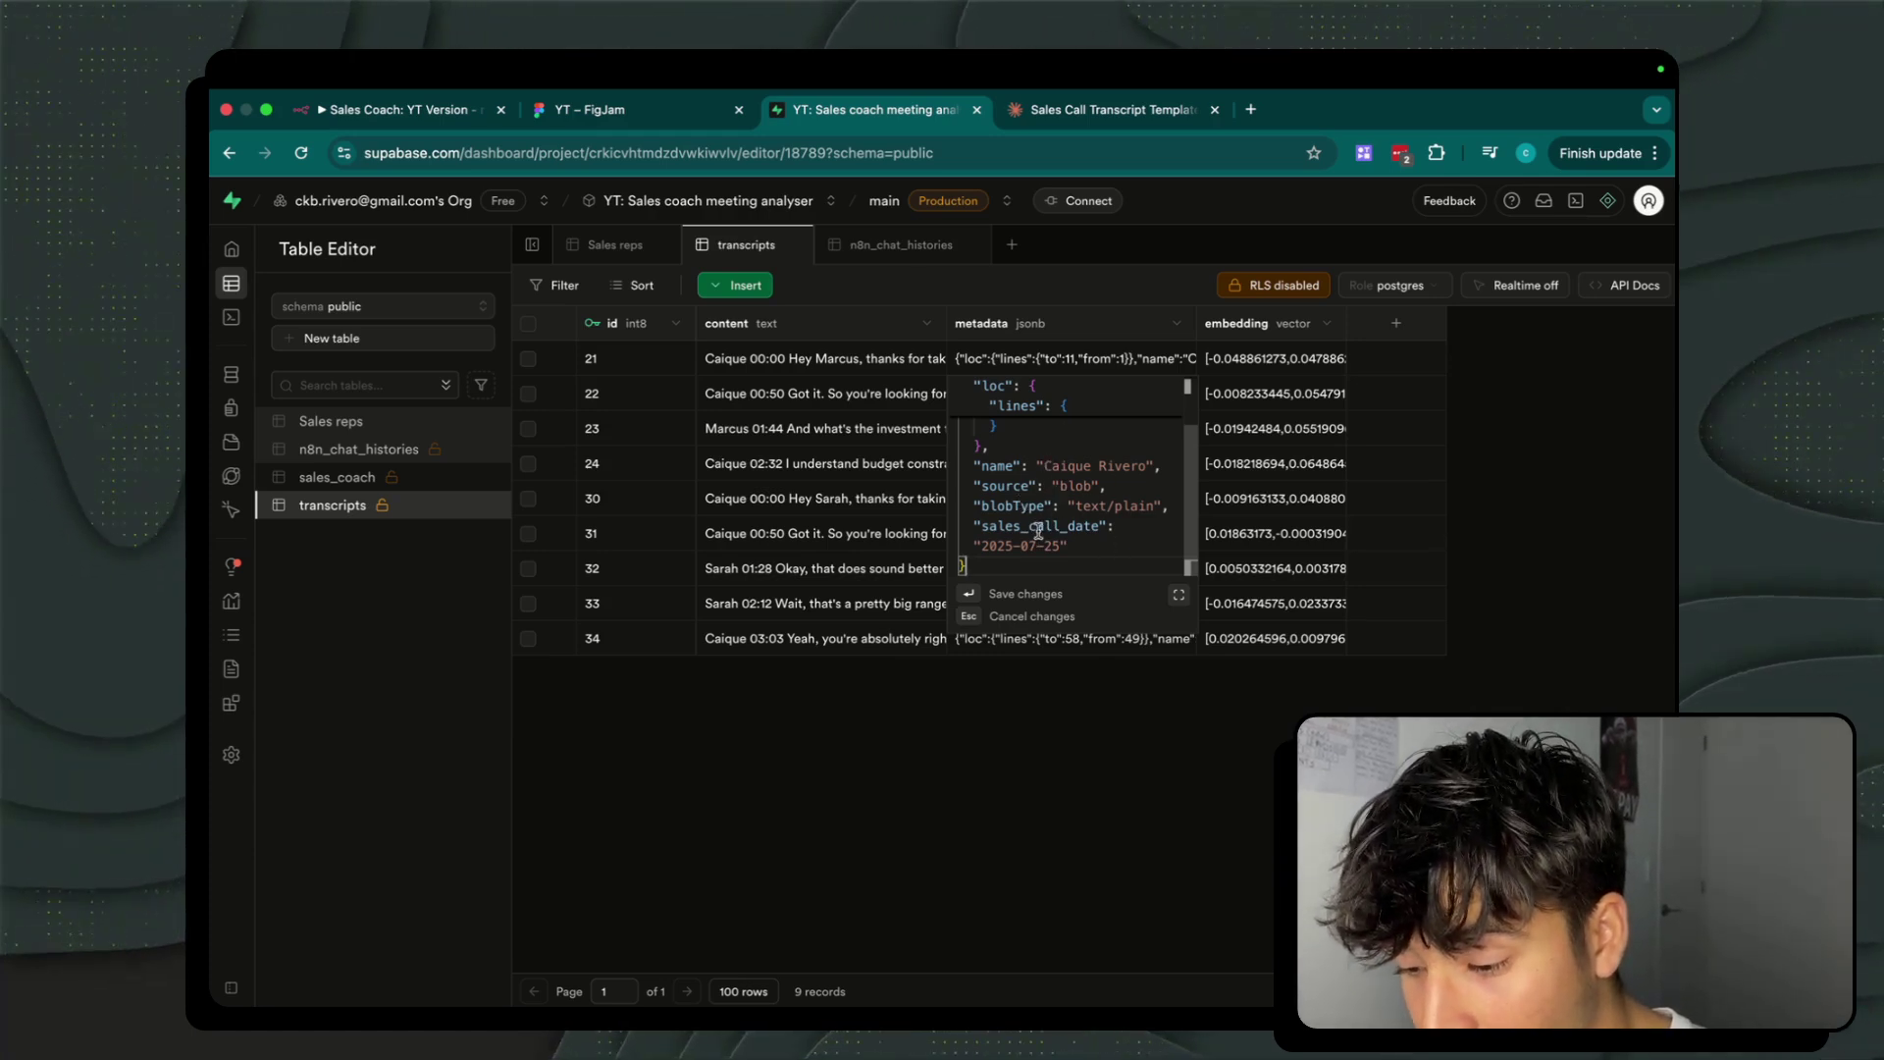
left_click_drag(984, 526, 1068, 547)
left_click(1053, 719)
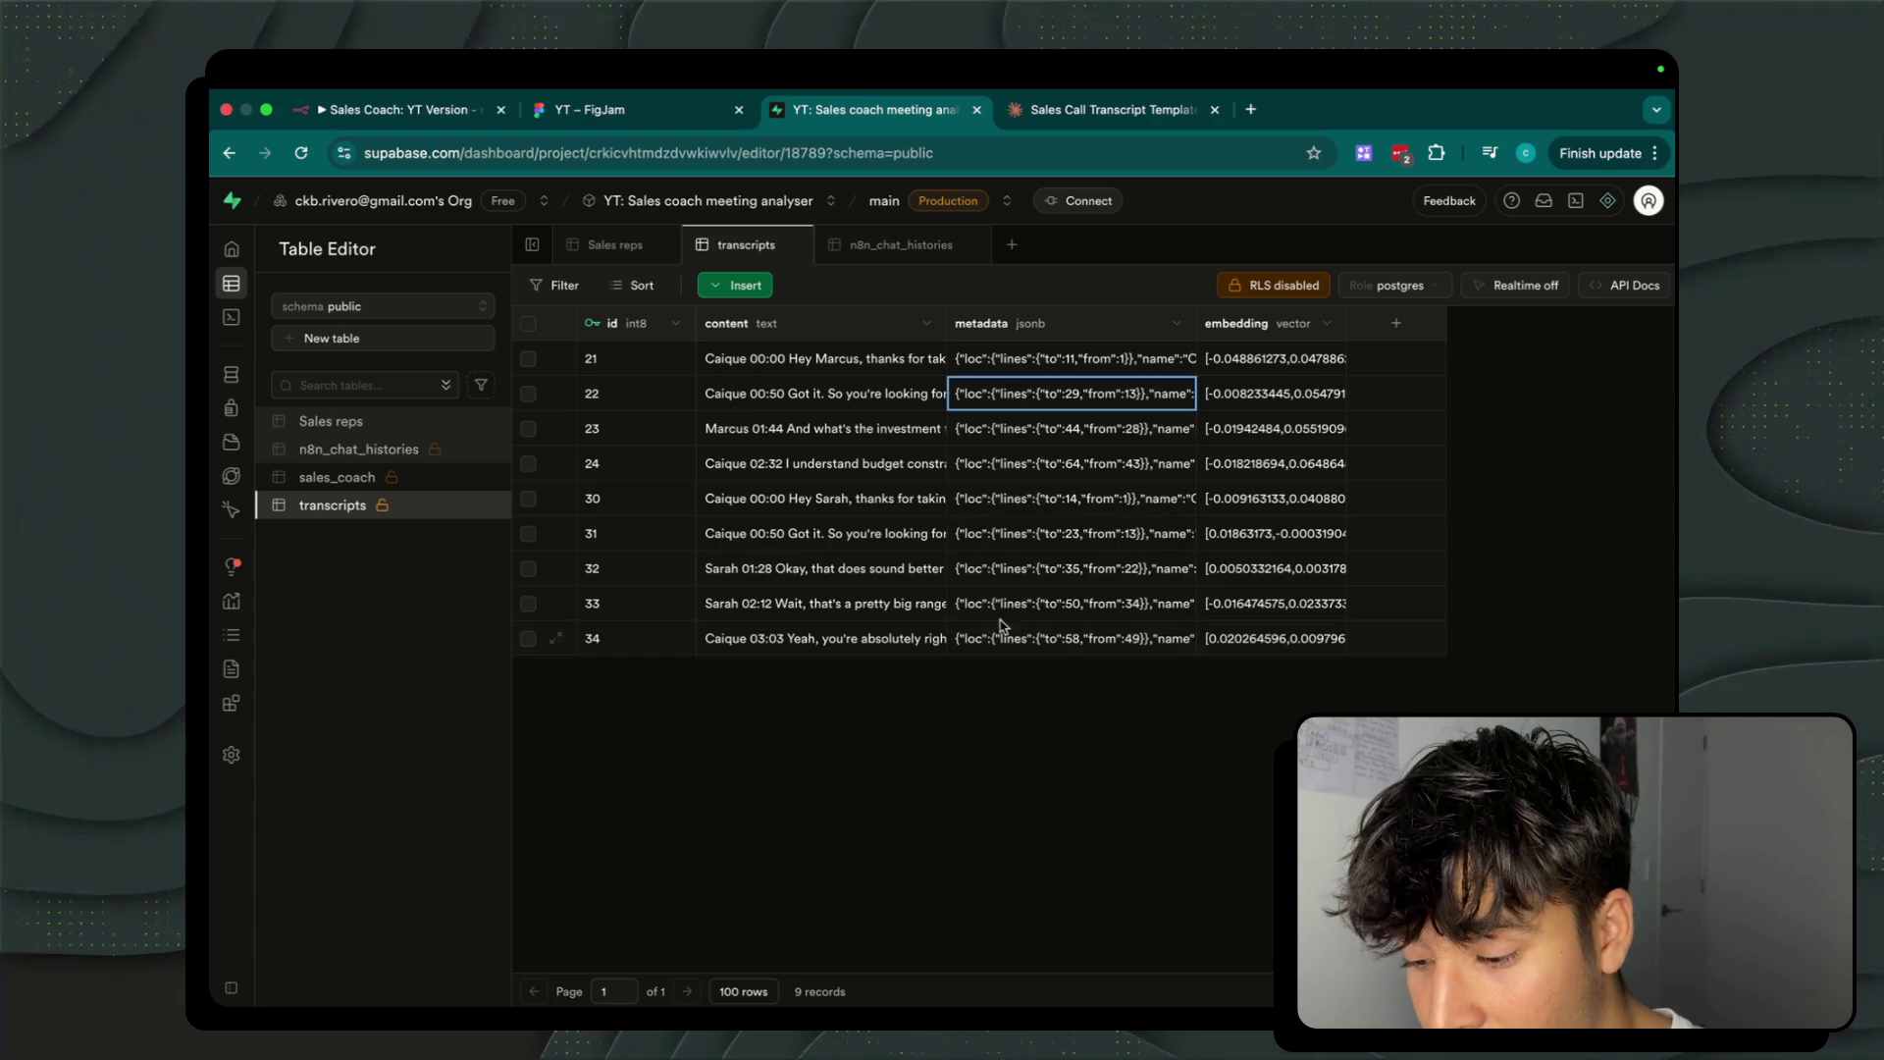
Expand row 34's metadata, highlight the "prospect_name" and "sales_call_date" entries, and leave the cell without changes.
double_click(1033, 645)
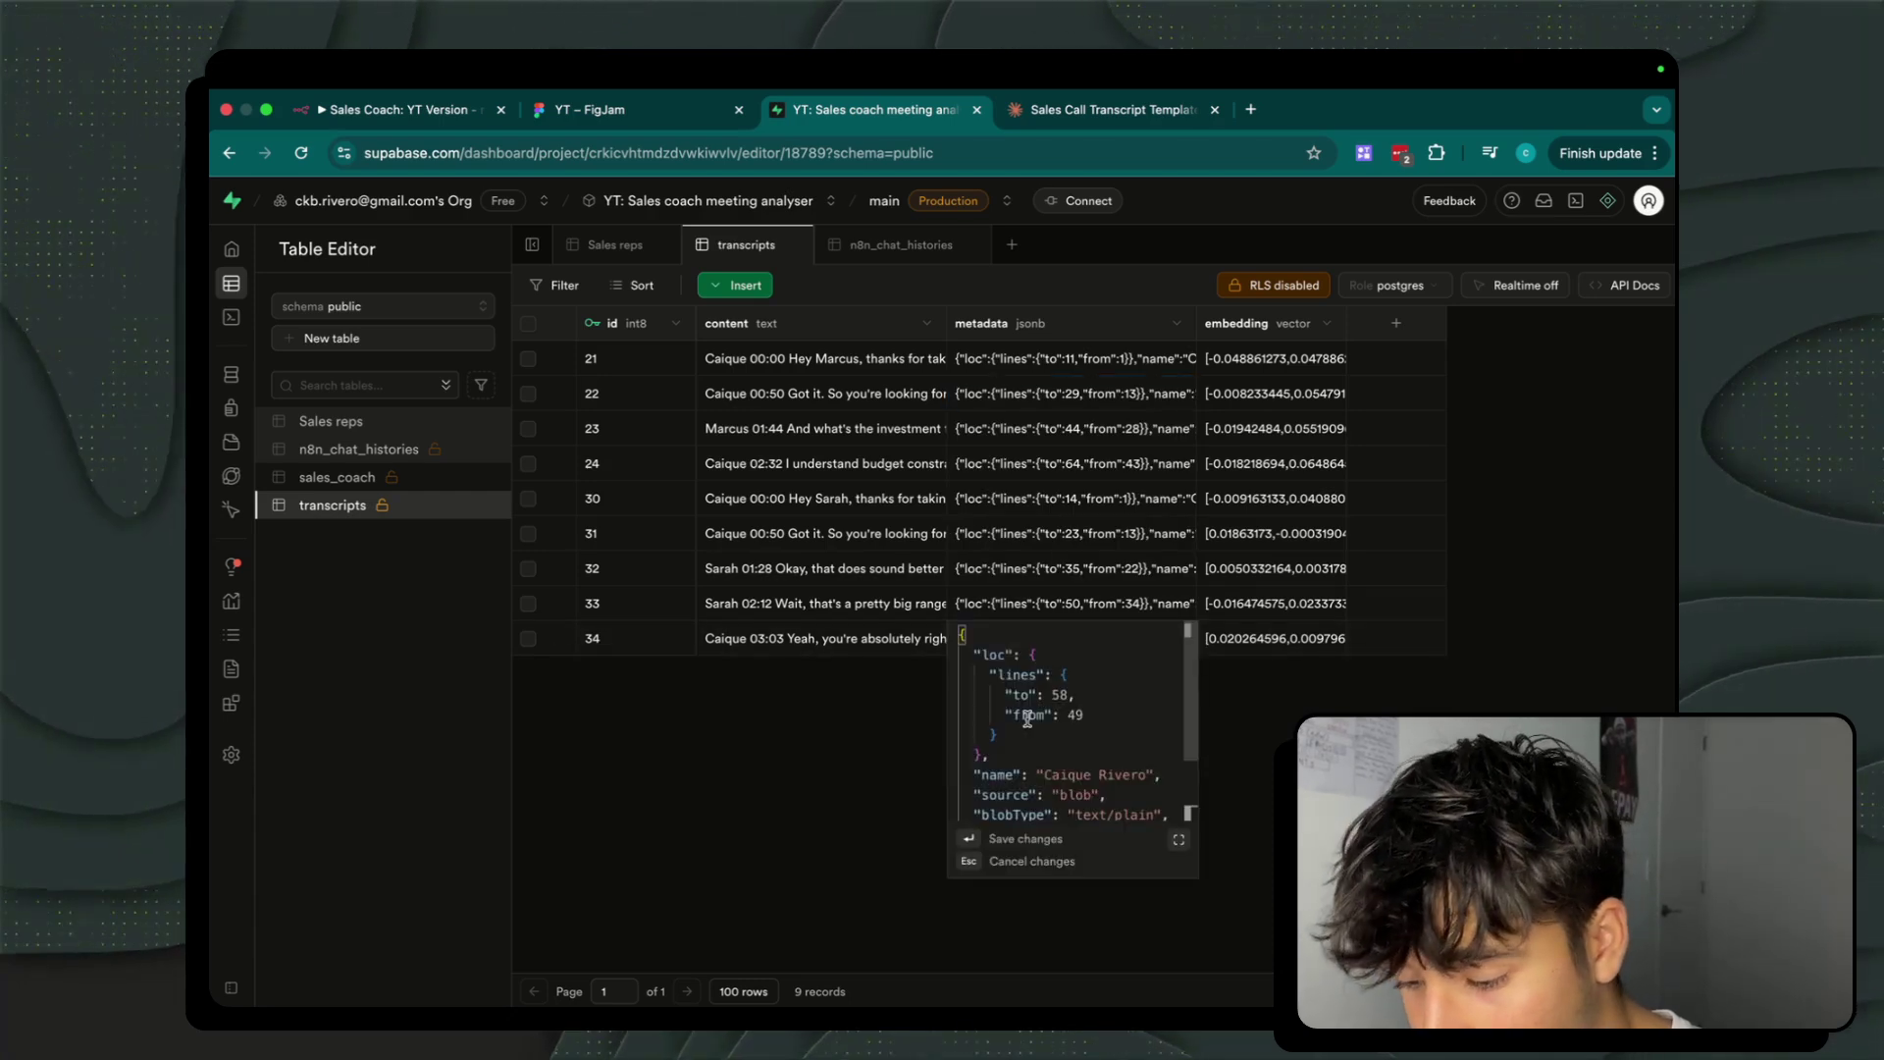
scroll(1030, 765, "down", 3)
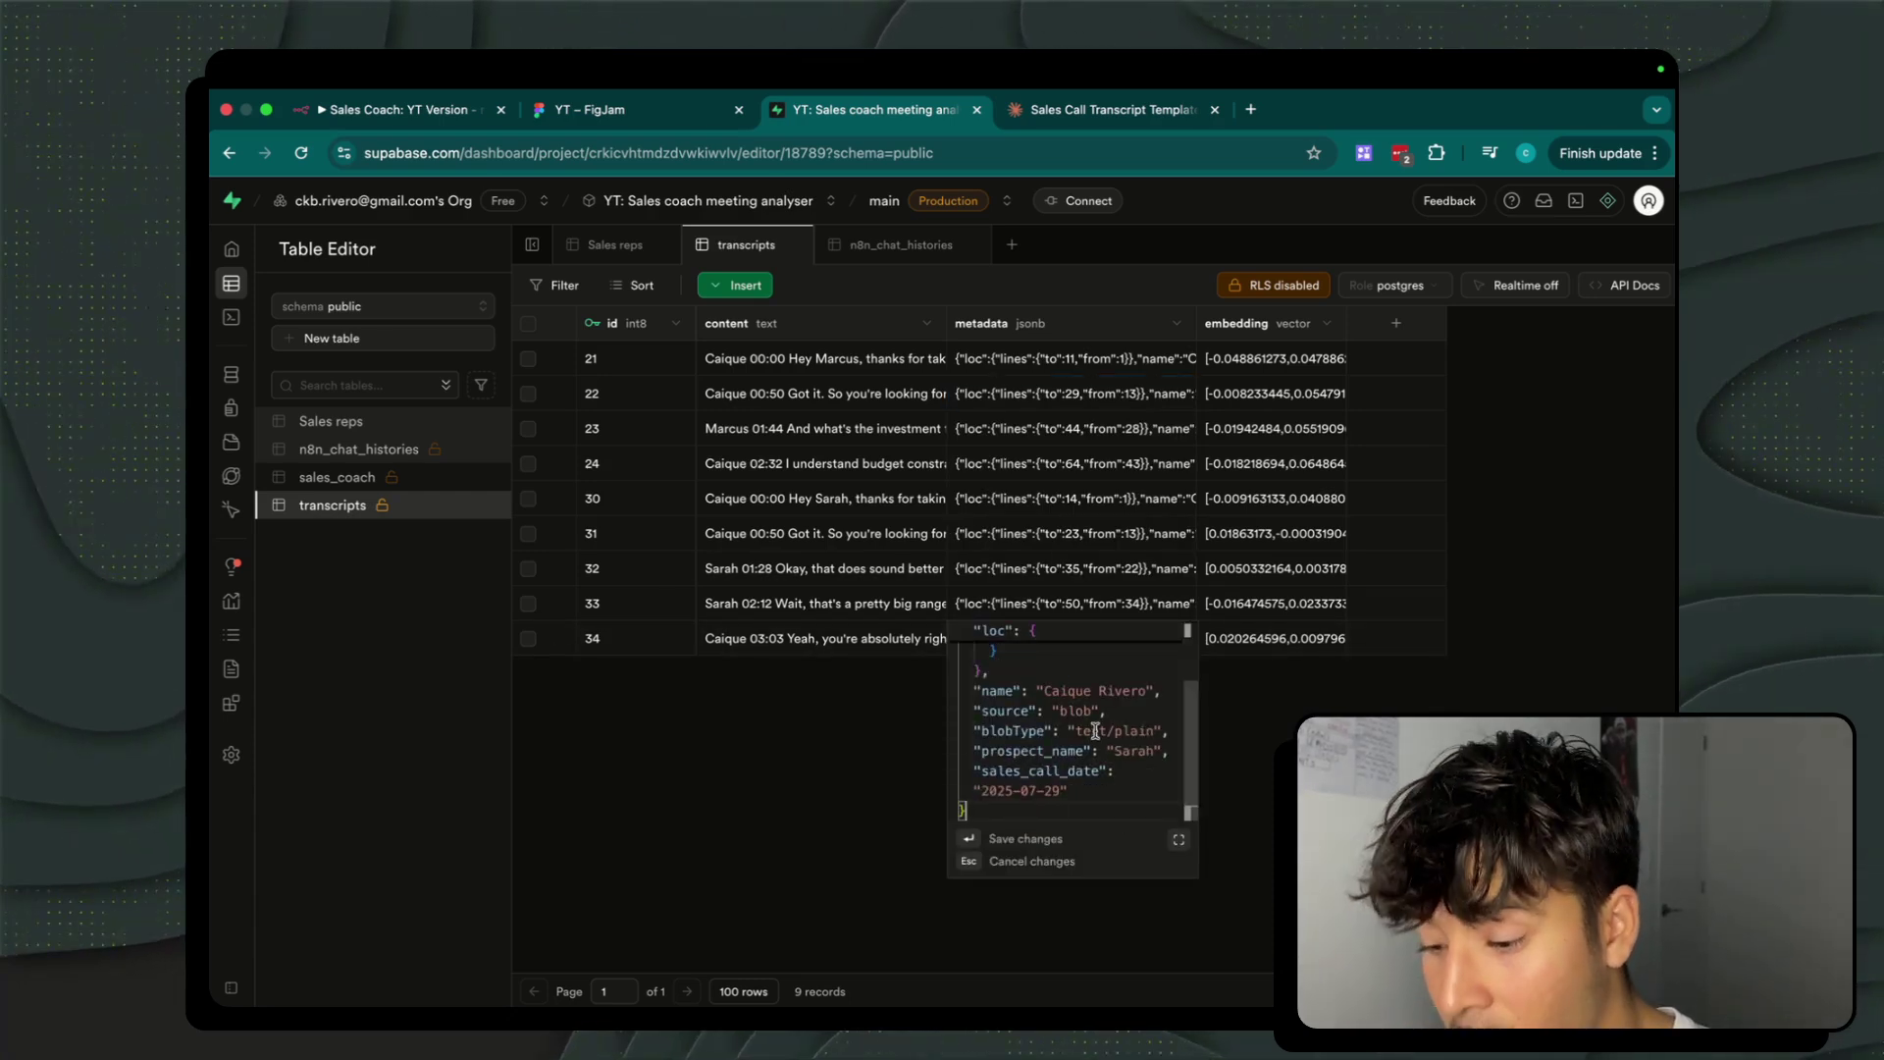
left_click_drag(1168, 750, 996, 751)
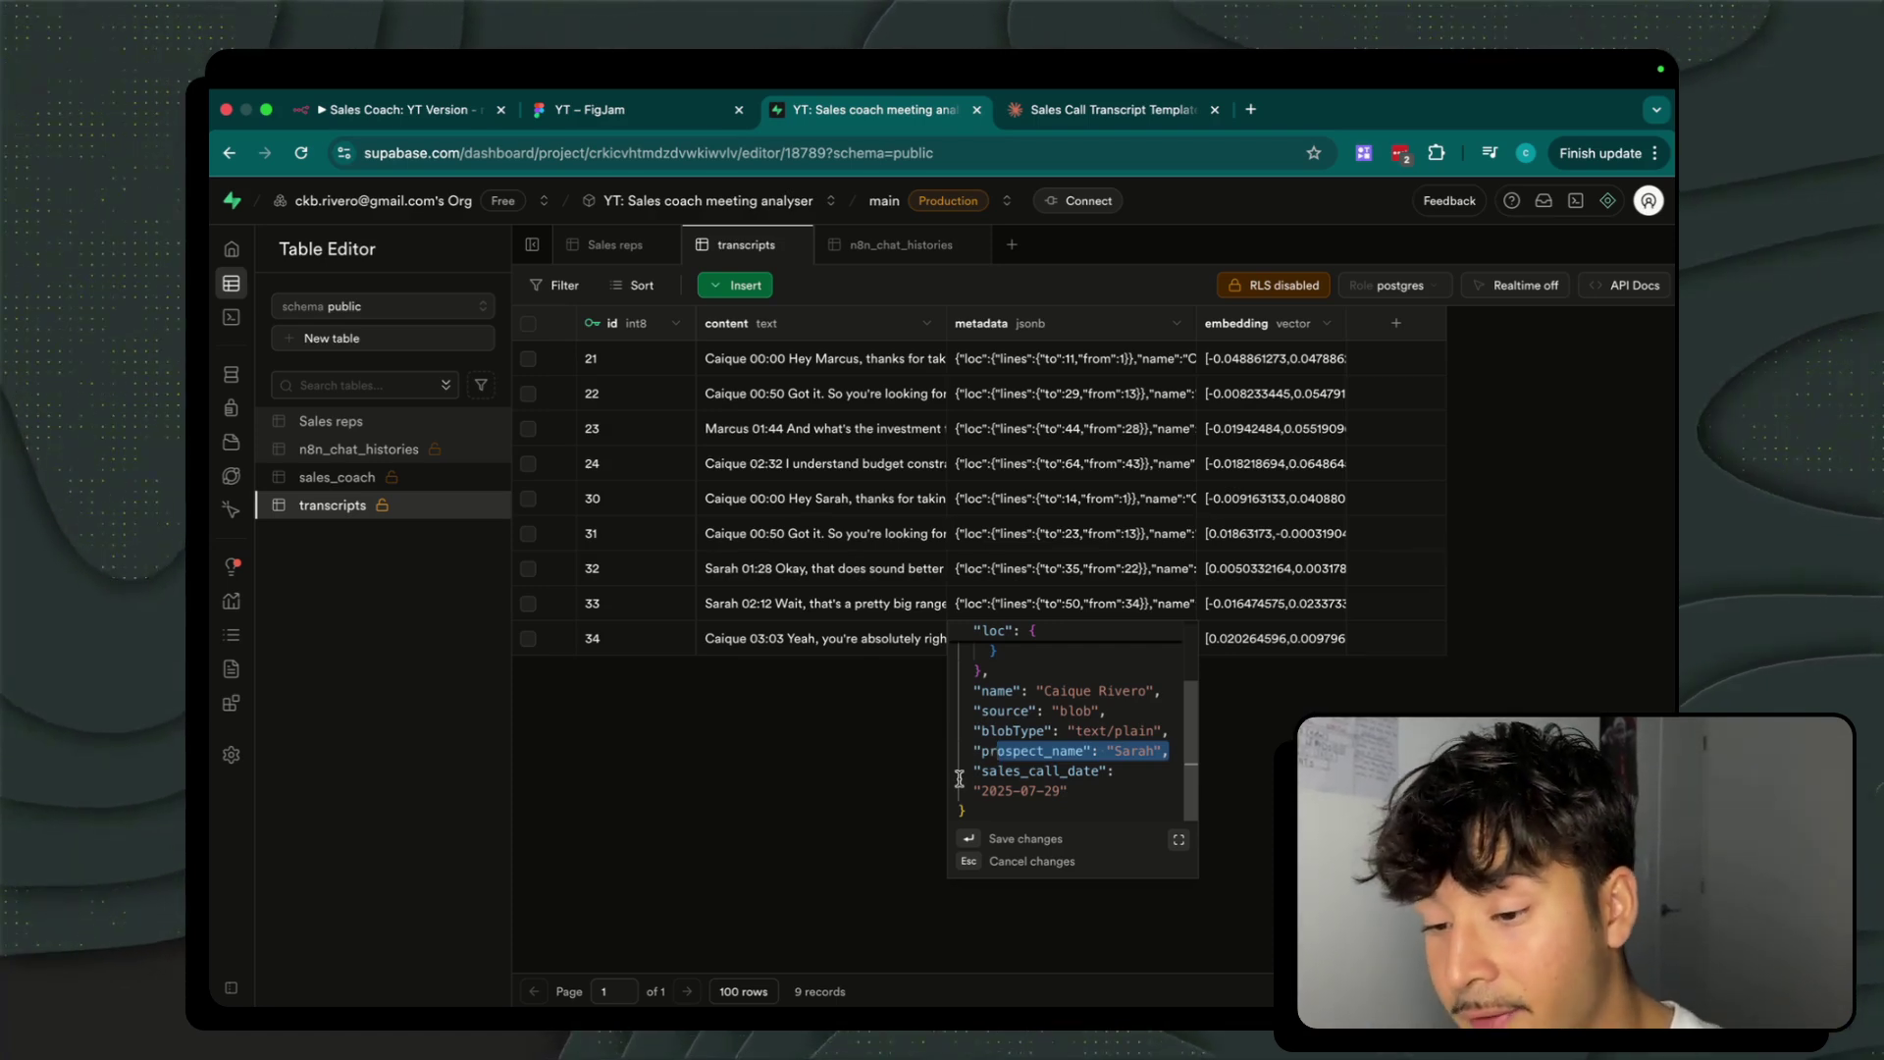
left_click_drag(1081, 790, 978, 773)
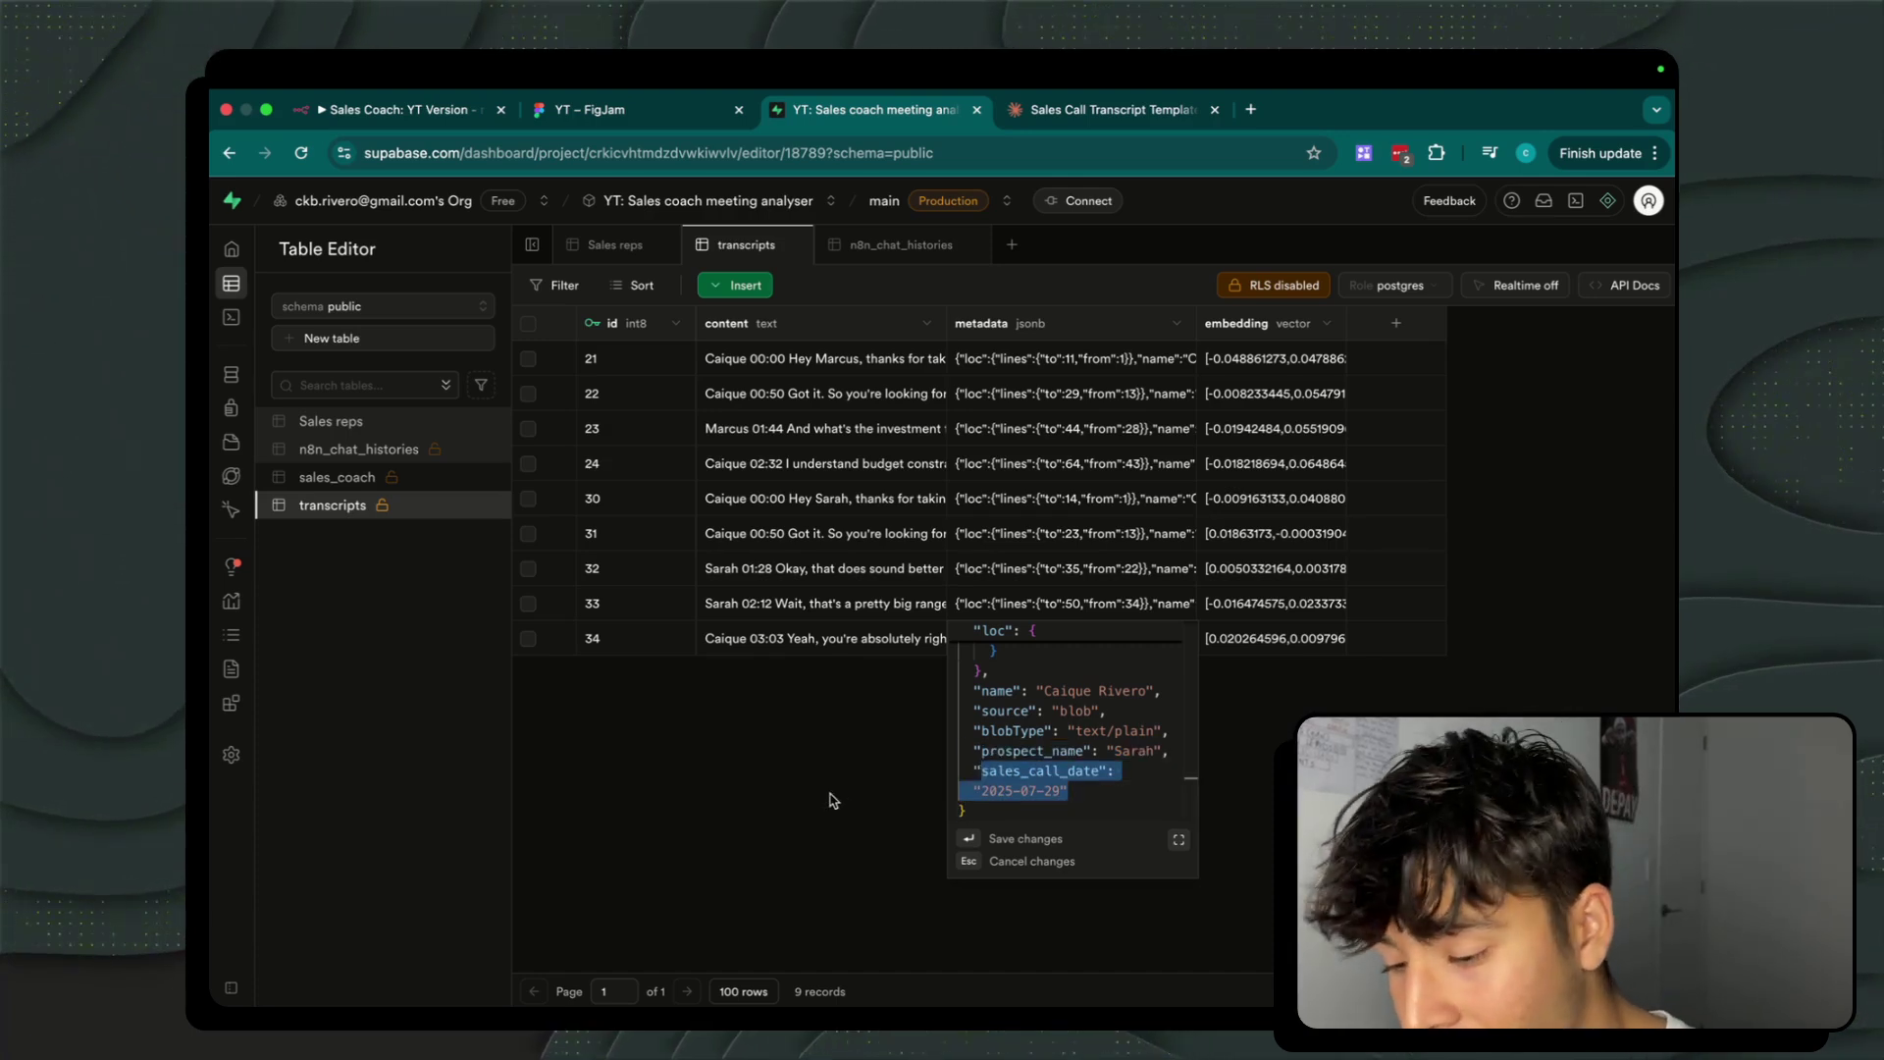
key("Escape")
Return to the n8n workflow, close the Add transcript node, and look over the Embeddings OpenAI node's settings and output.
left_click(412, 113)
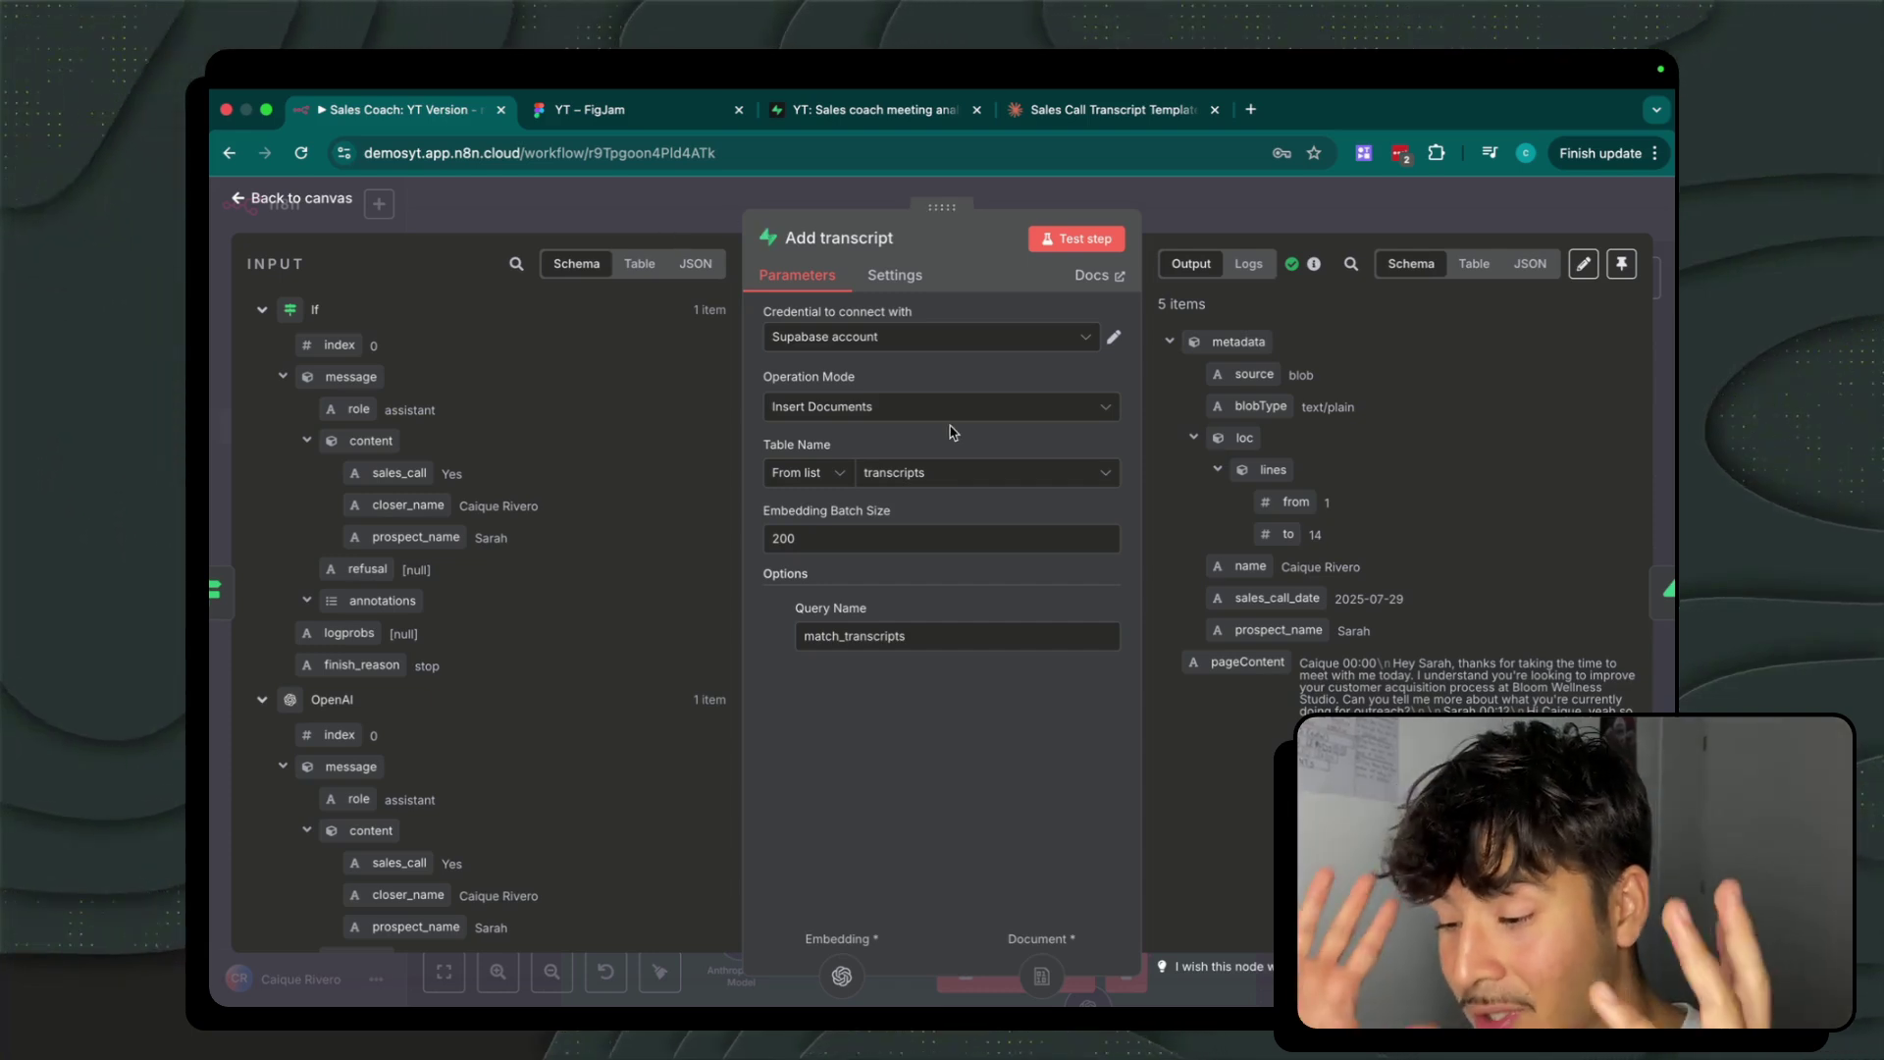
left_click(692, 203)
double_click(992, 507)
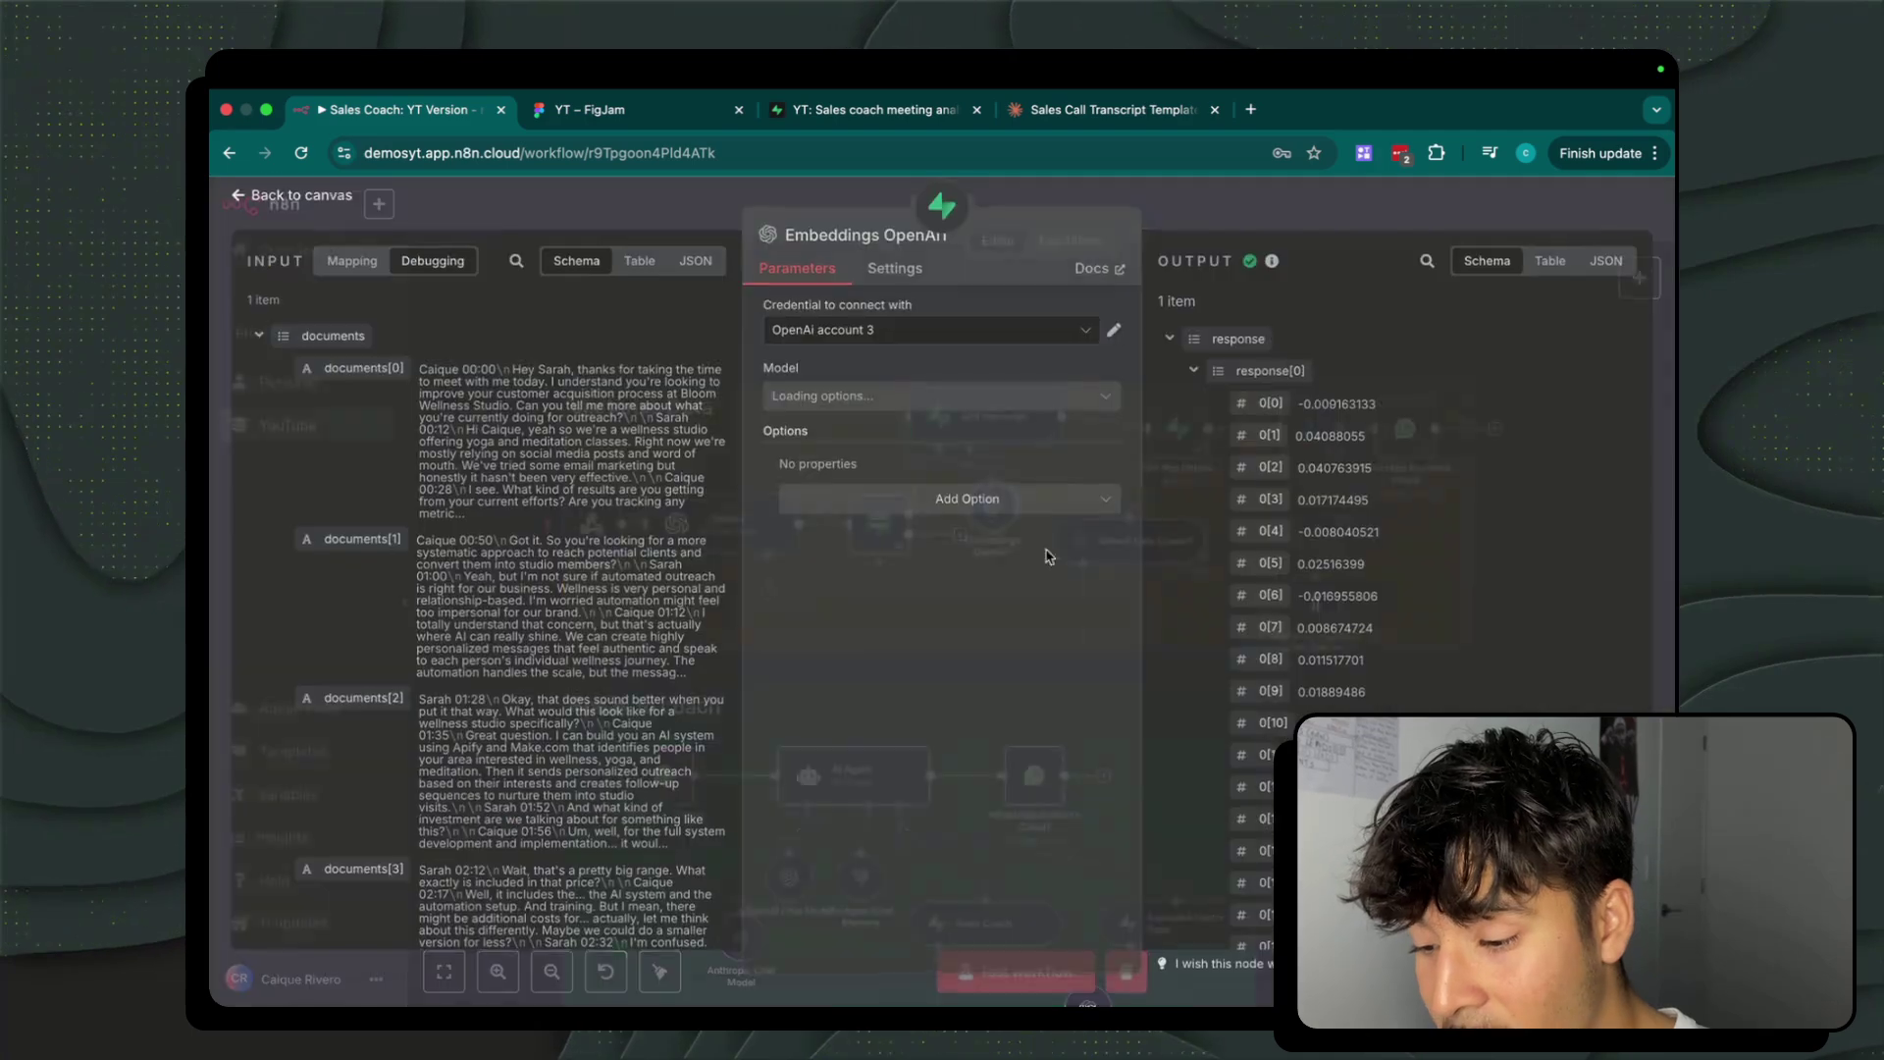
key("Escape")
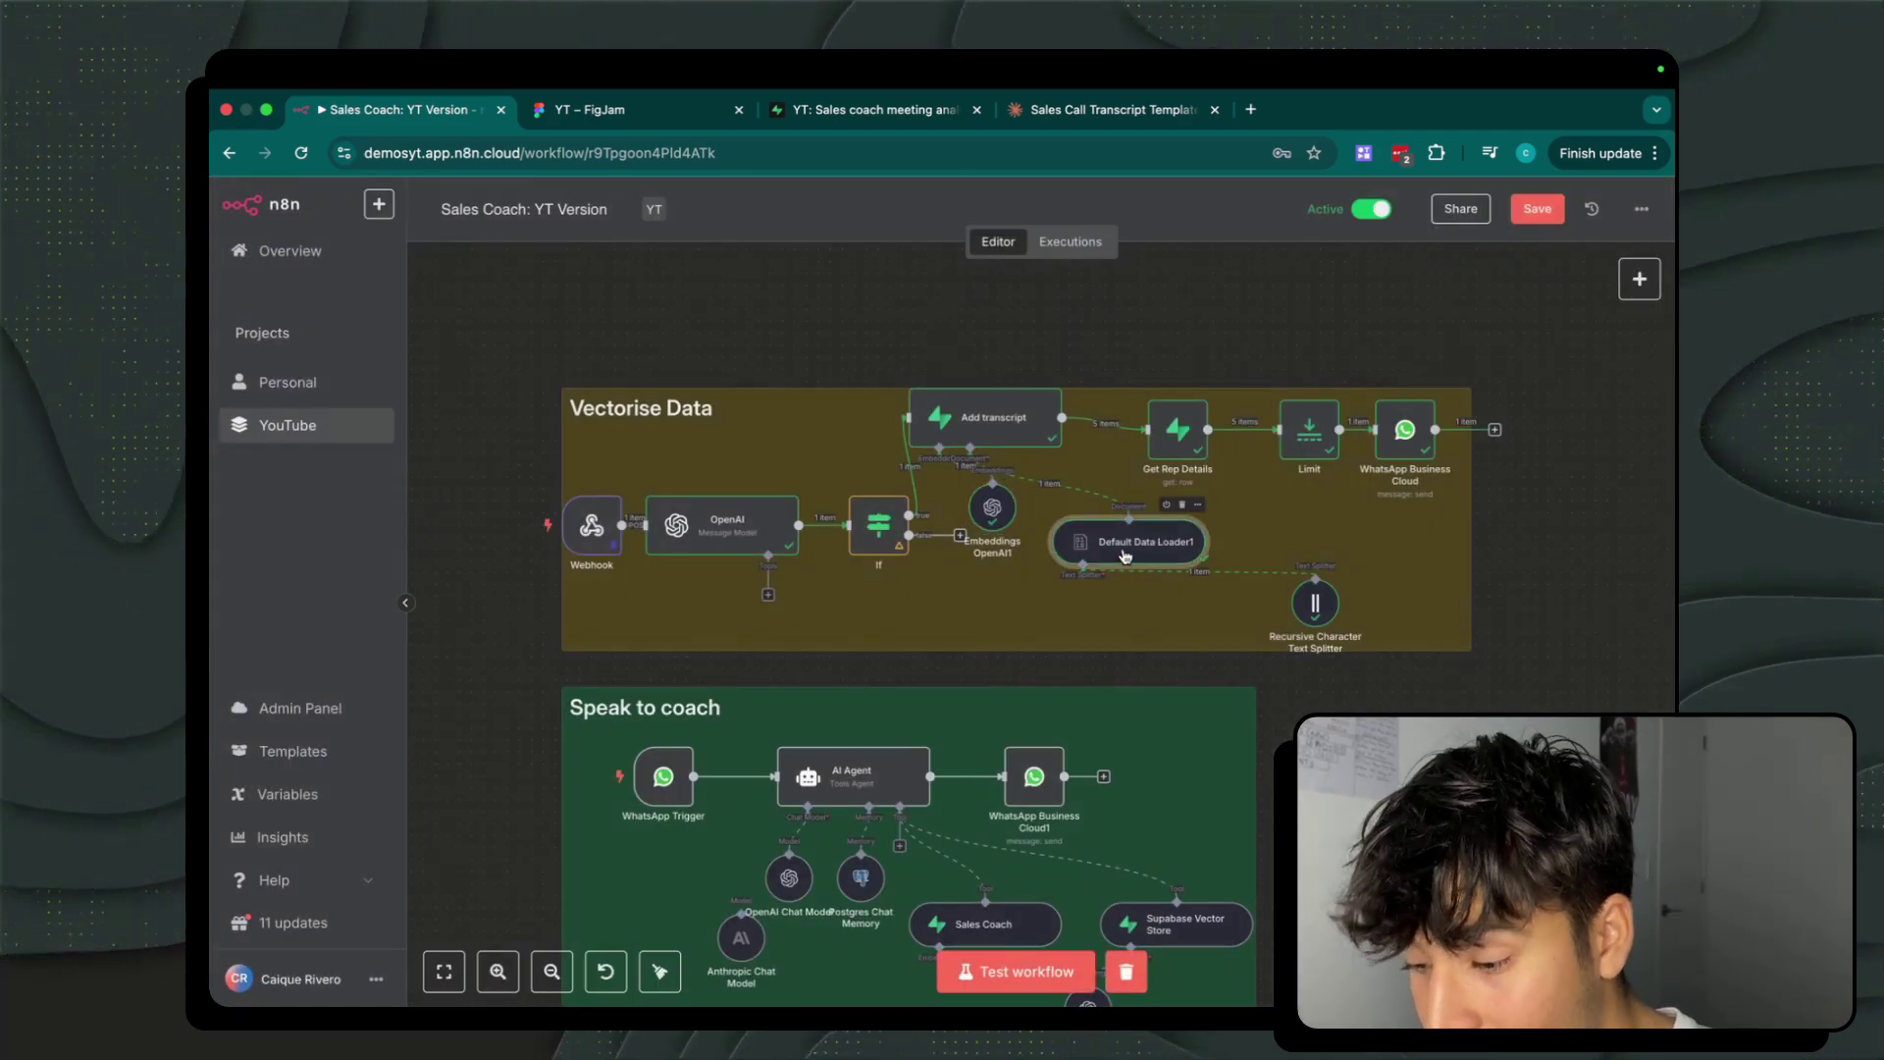
Open the Default Data Loader1 node and highlight the Webhook transcript expression in Data, reading through its result preview.
double_click(1125, 556)
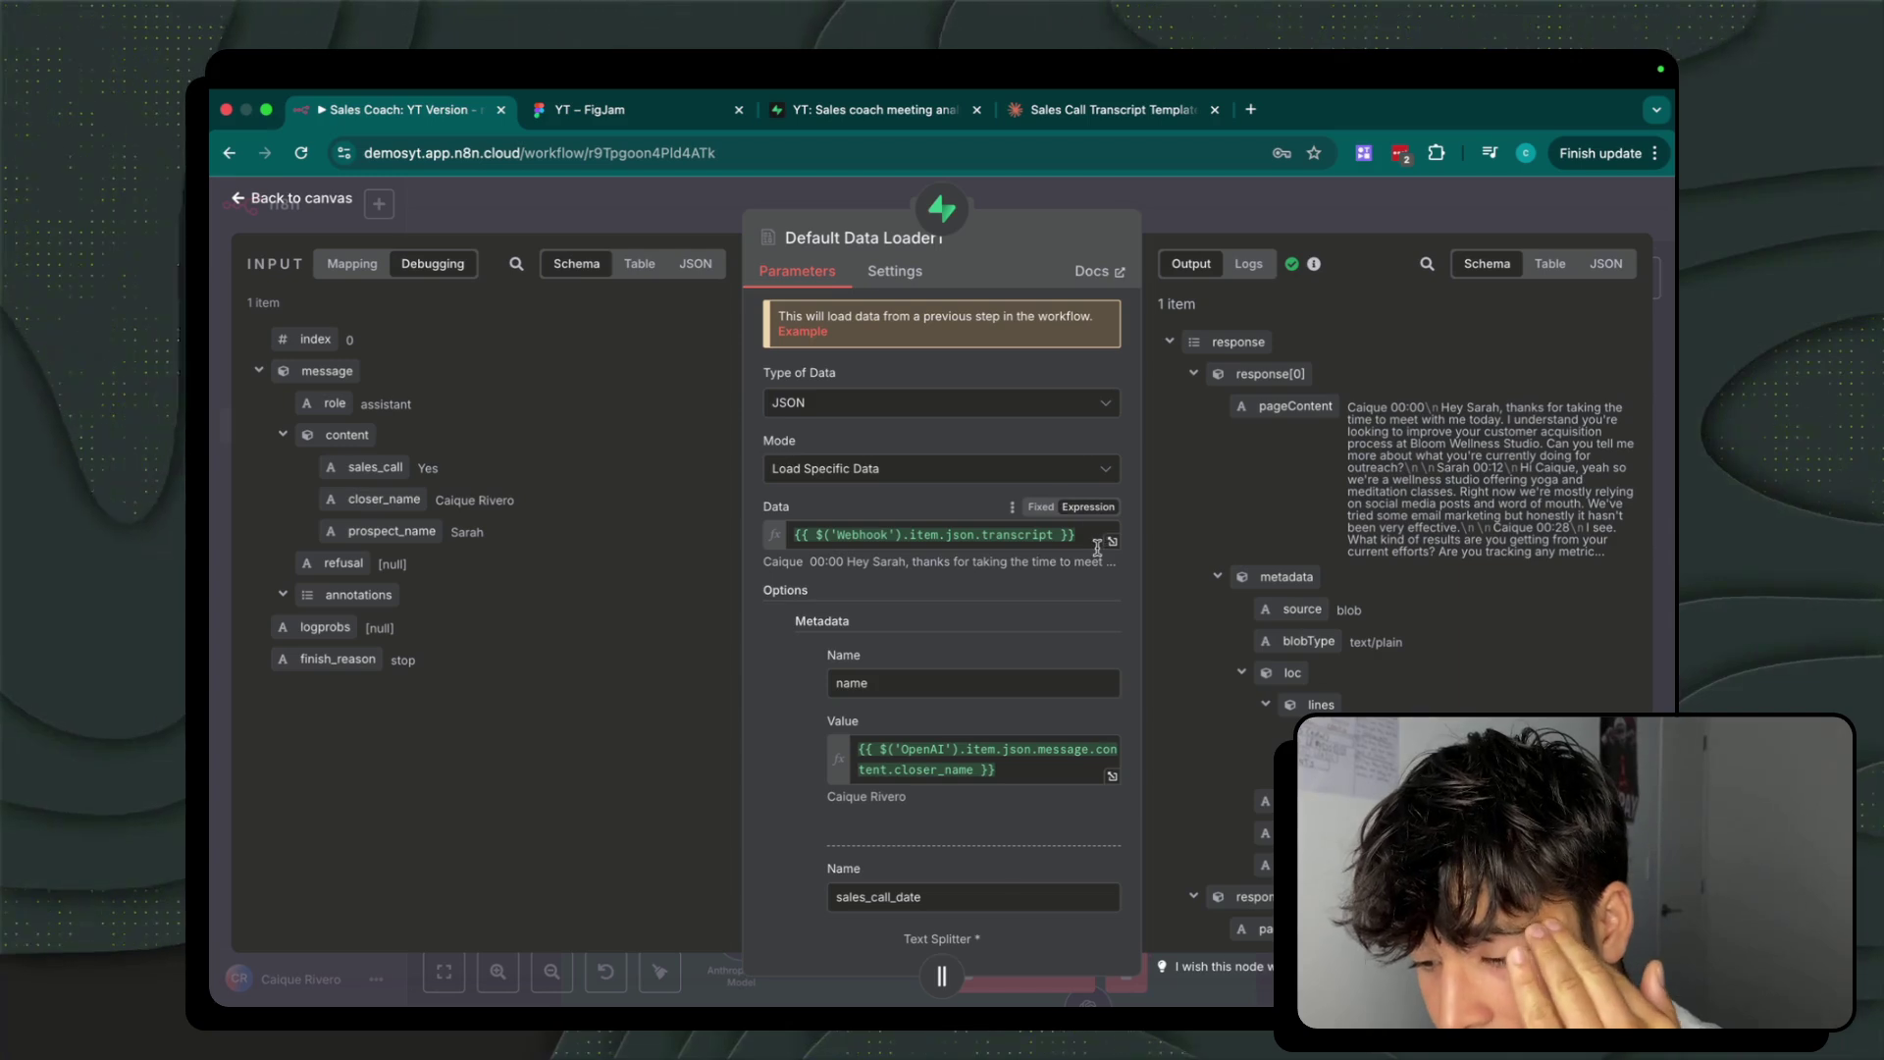
left_click_drag(1077, 535, 770, 531)
scroll(864, 635, "down", 10)
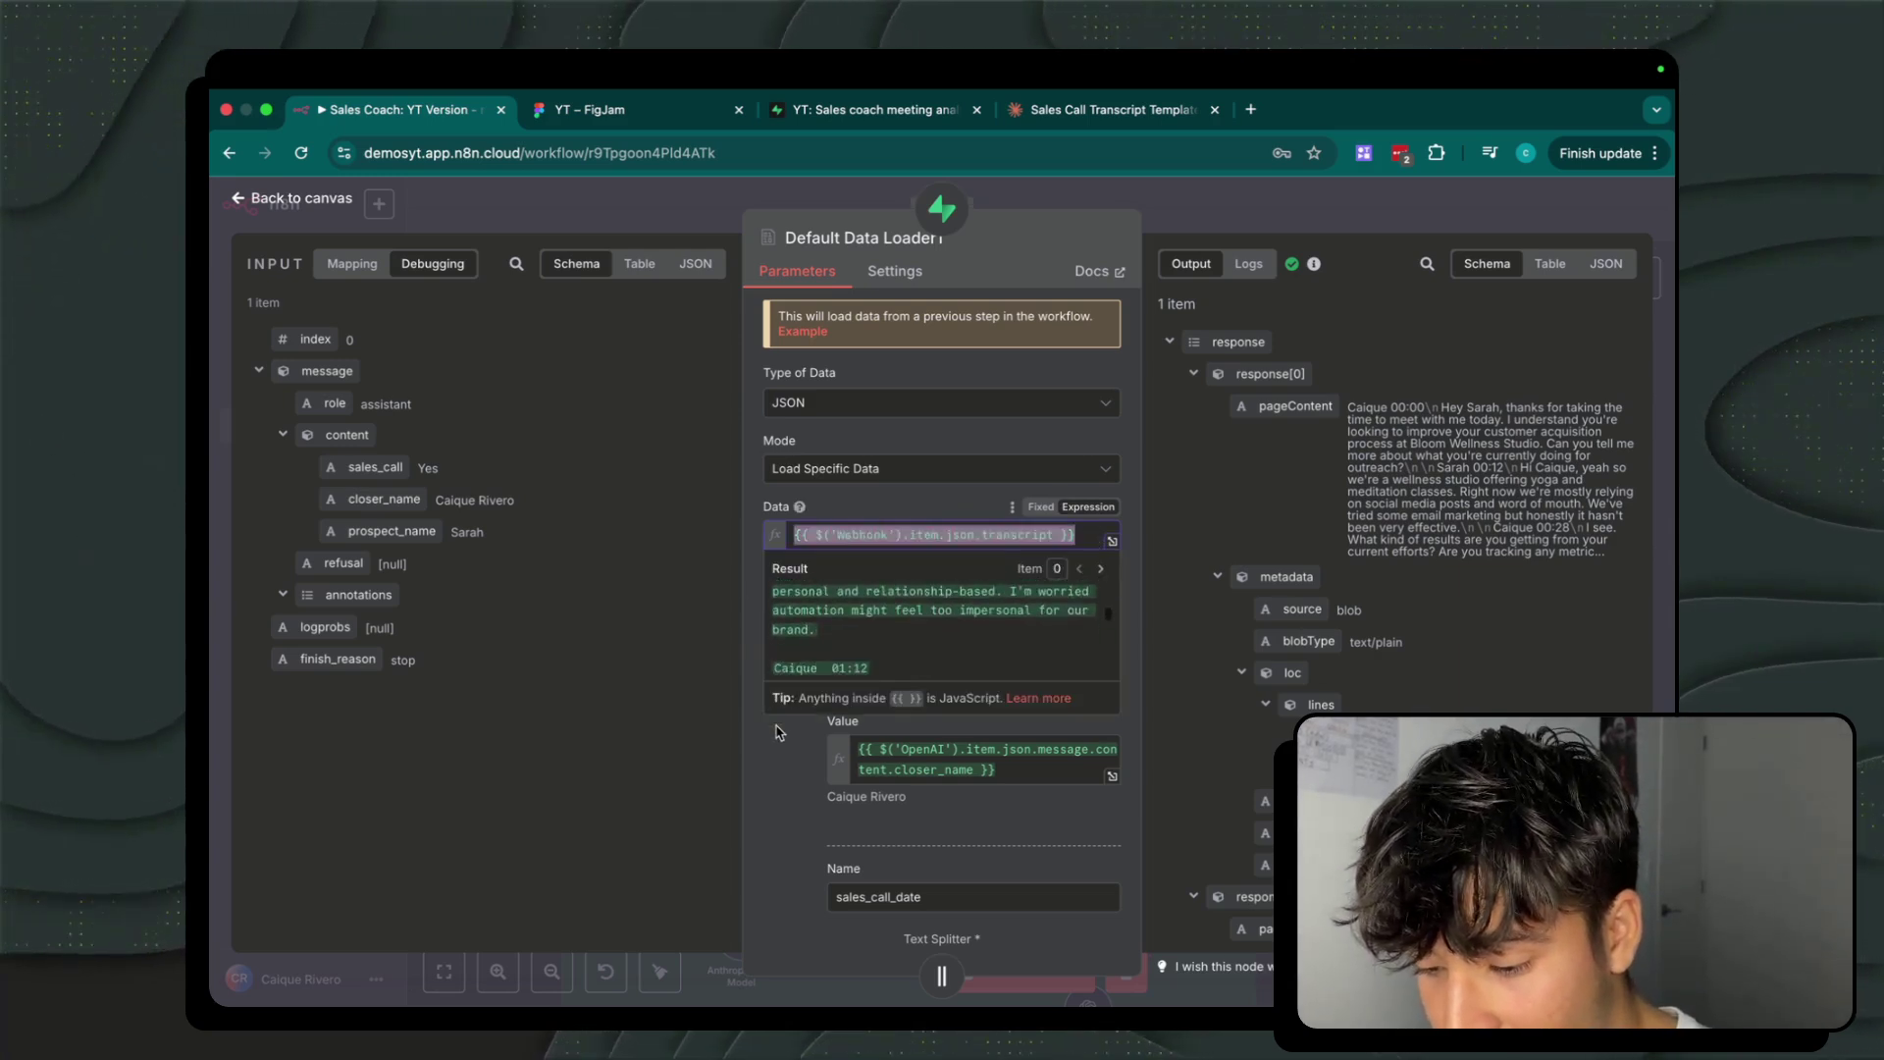
left_click(768, 809)
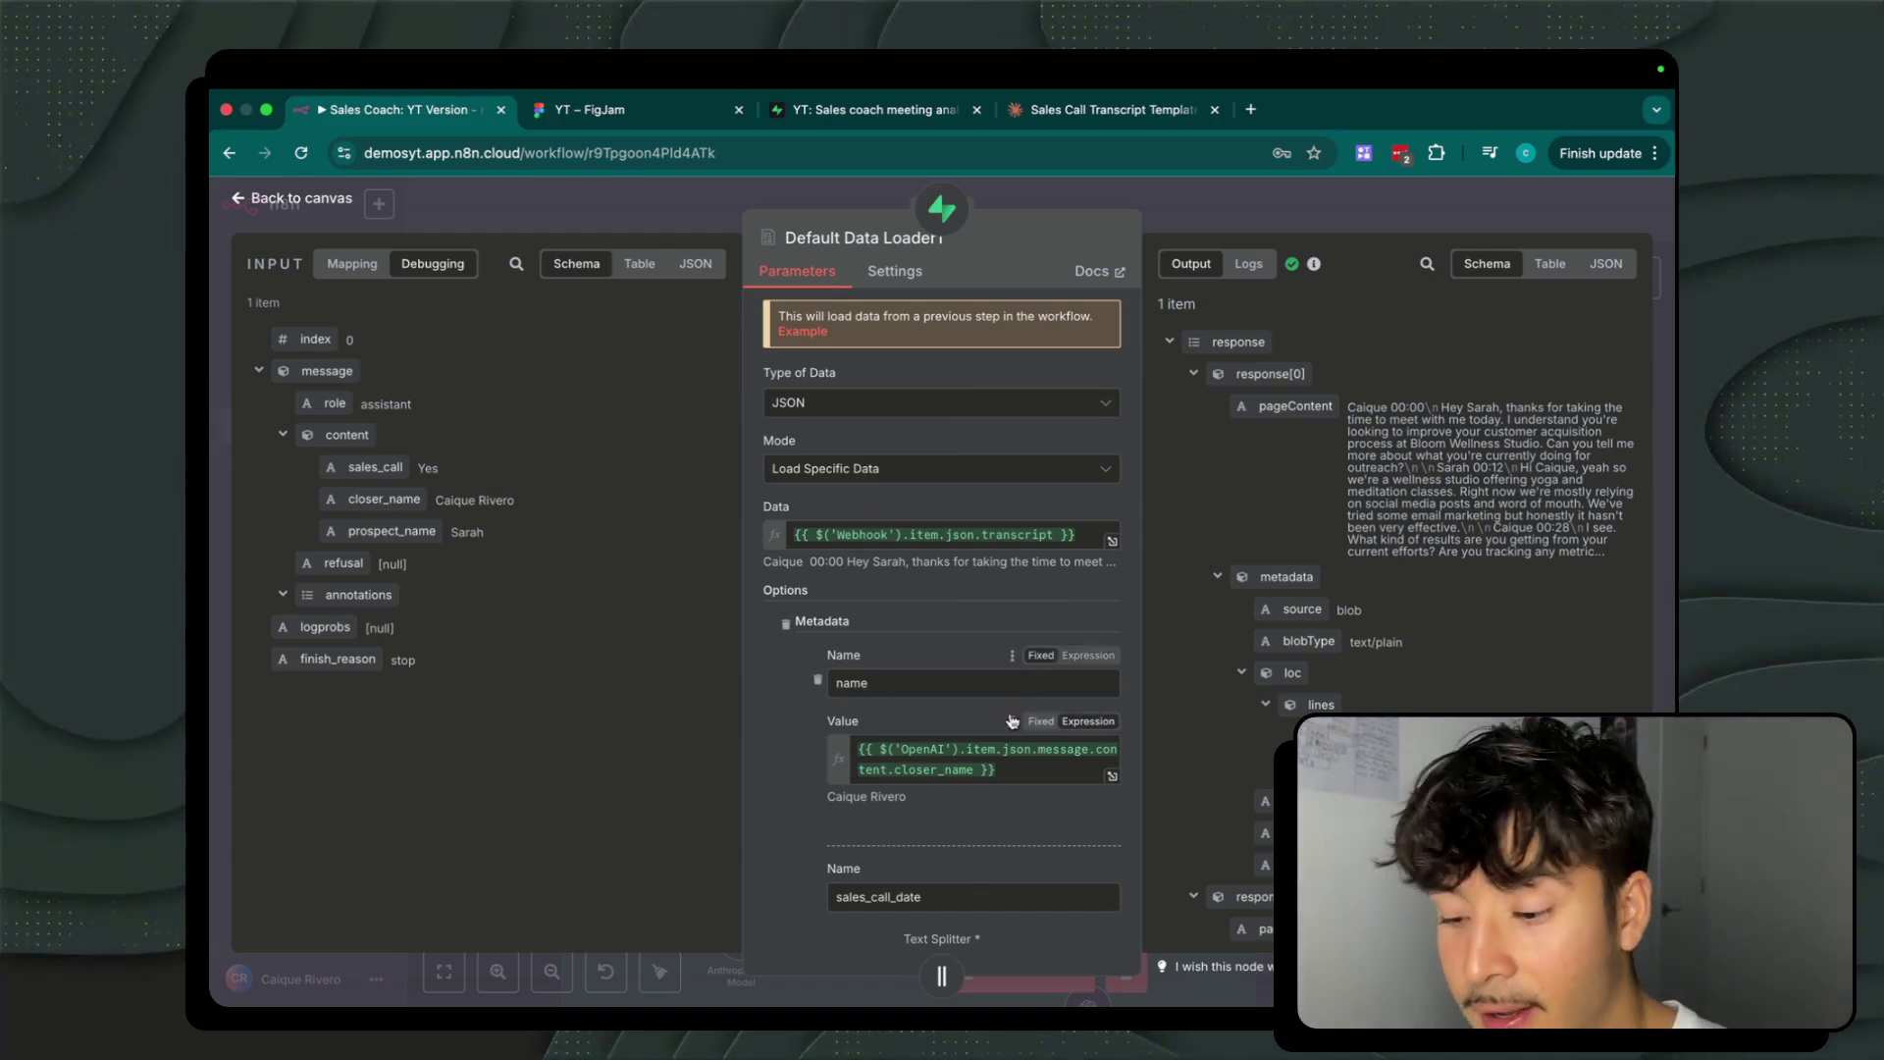
Review the data loader's name, sales_call_date and prospect_name metadata expressions, highlight the prospect_name value, and close the node.
left_click(1011, 777)
left_click(749, 723)
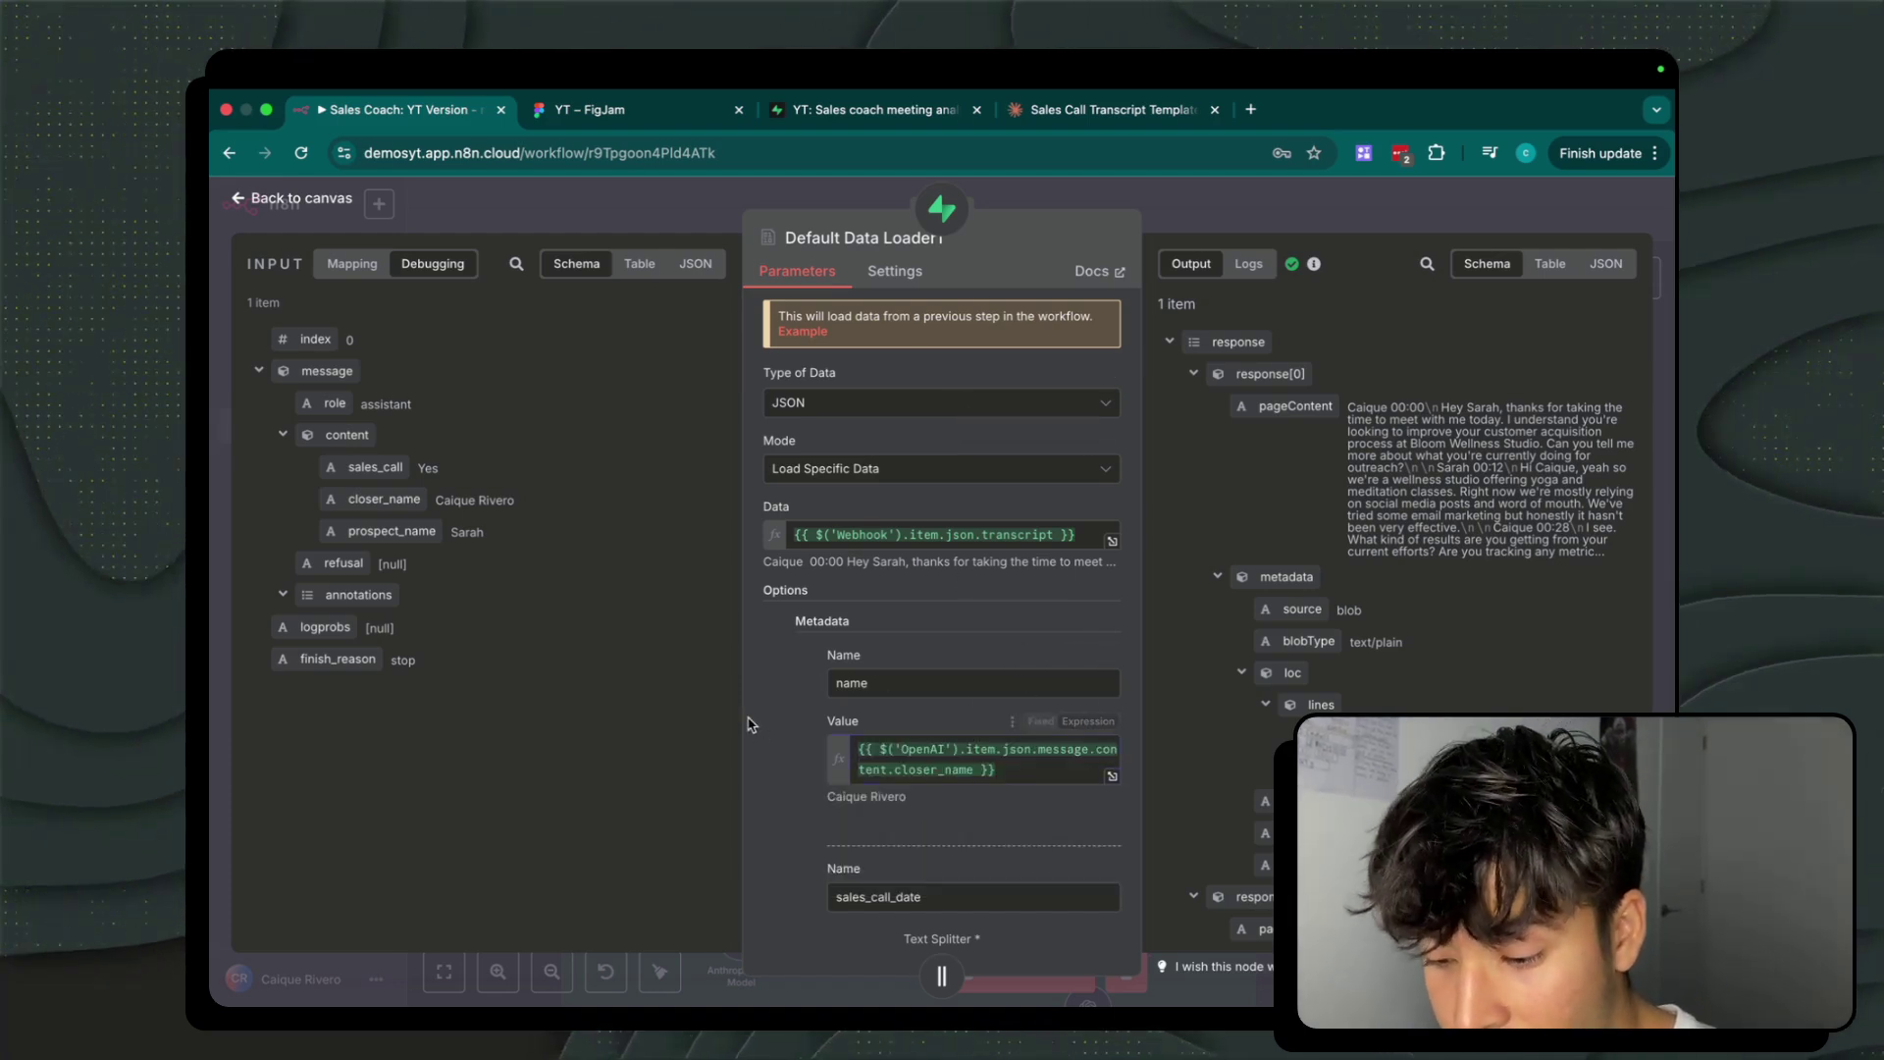
scroll(777, 751, "down", 3)
left_click(1041, 726)
left_click(706, 660)
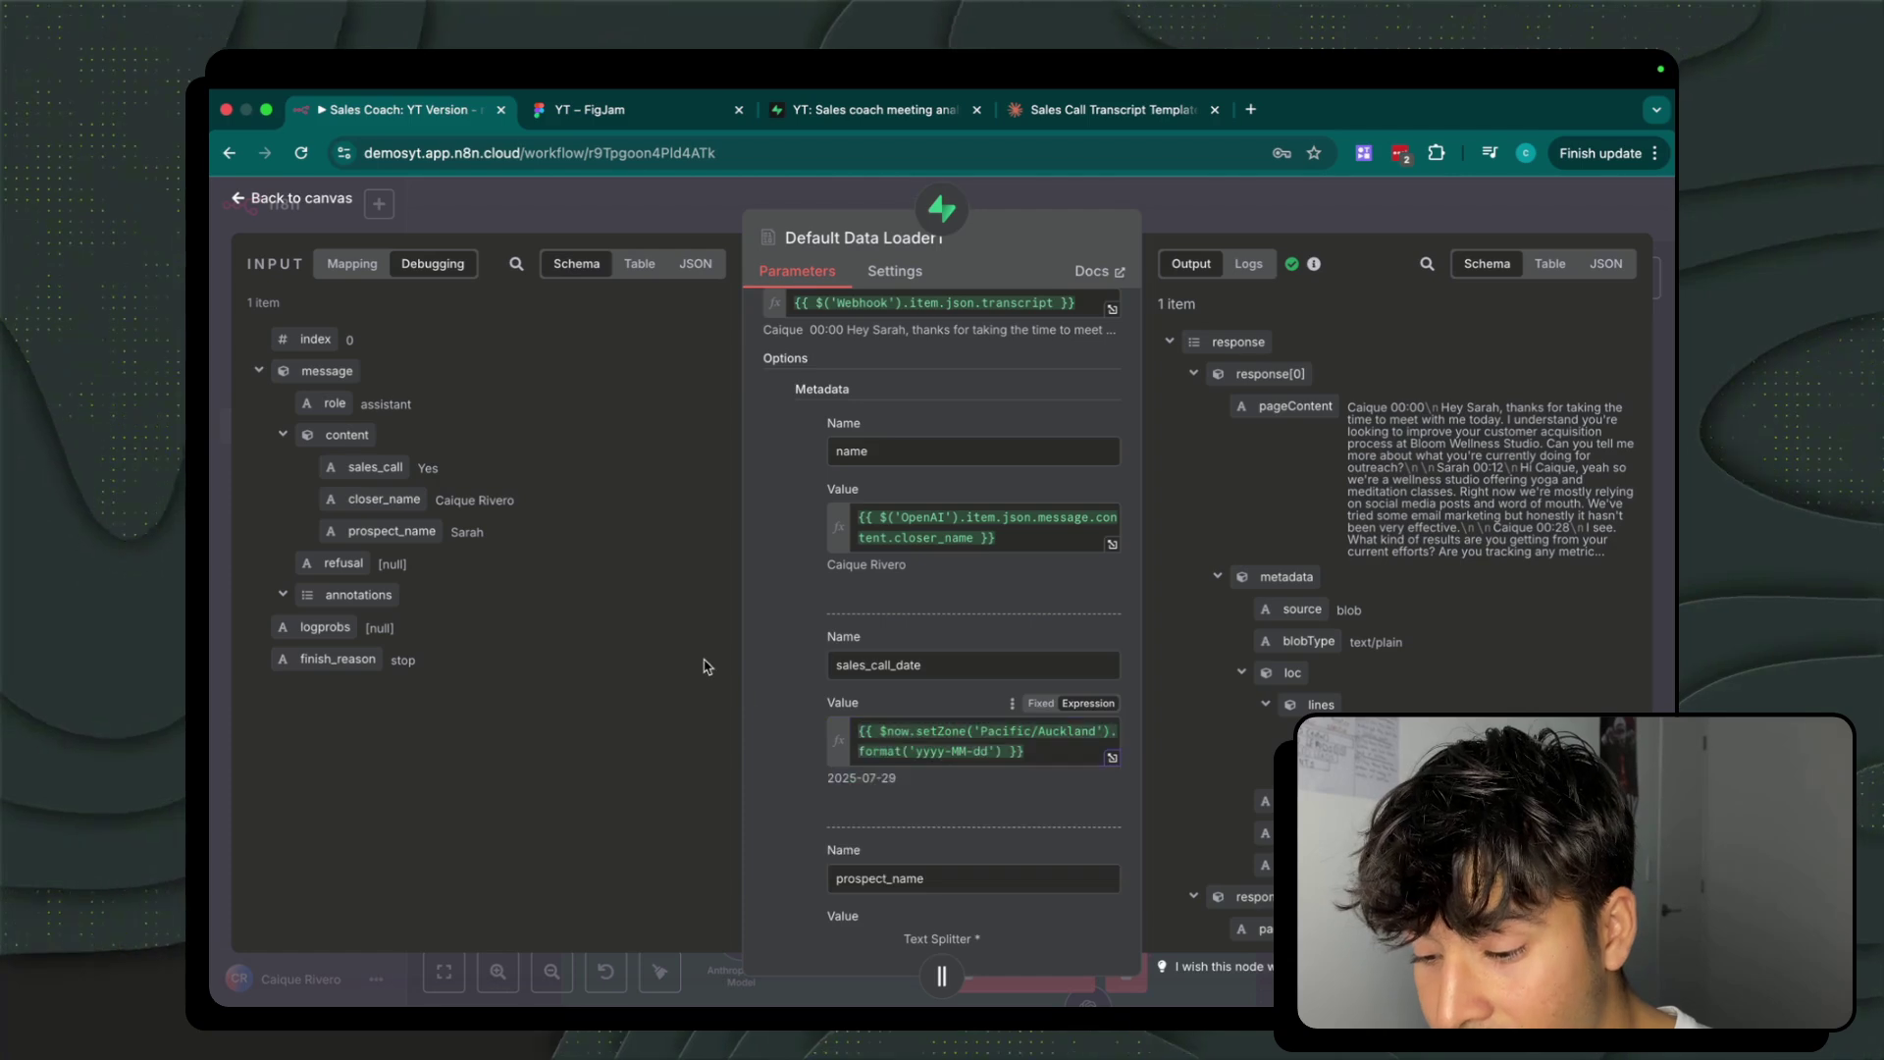
scroll(967, 883, "down", 2)
left_click_drag(1016, 783, 812, 755)
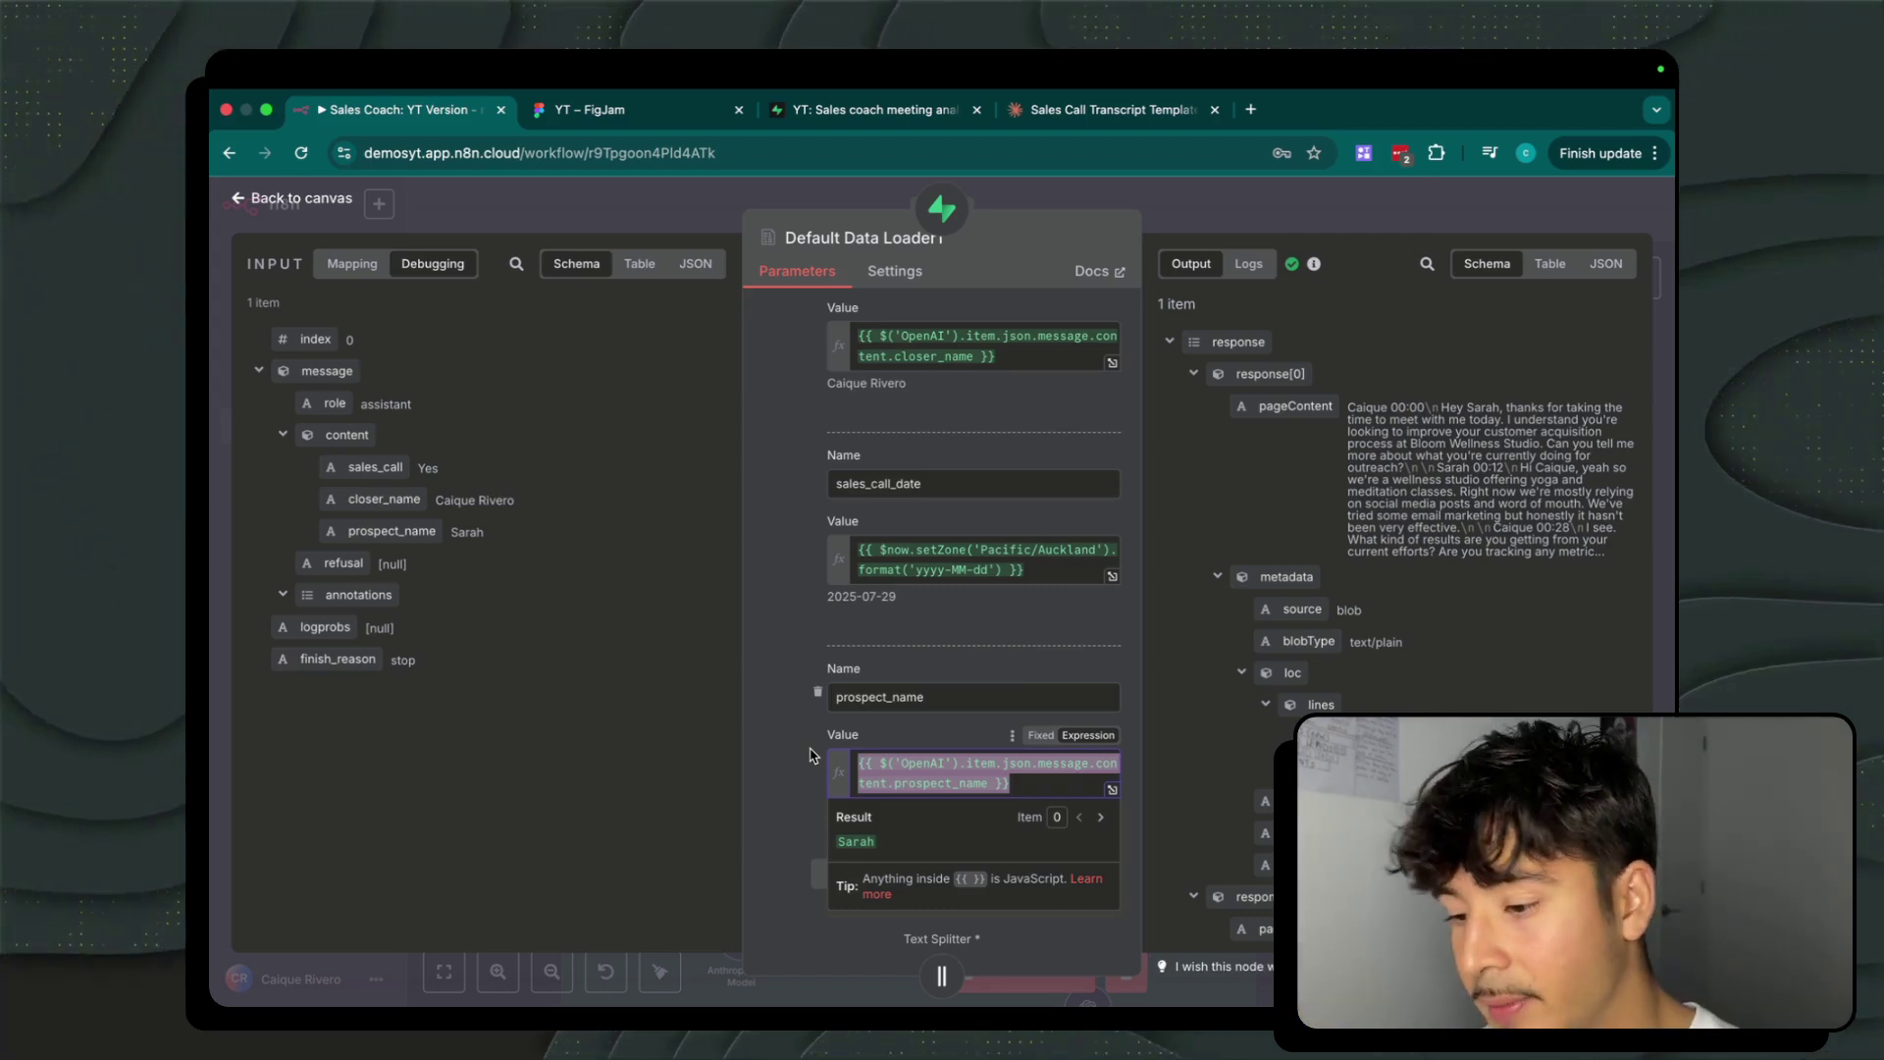
key("Escape")
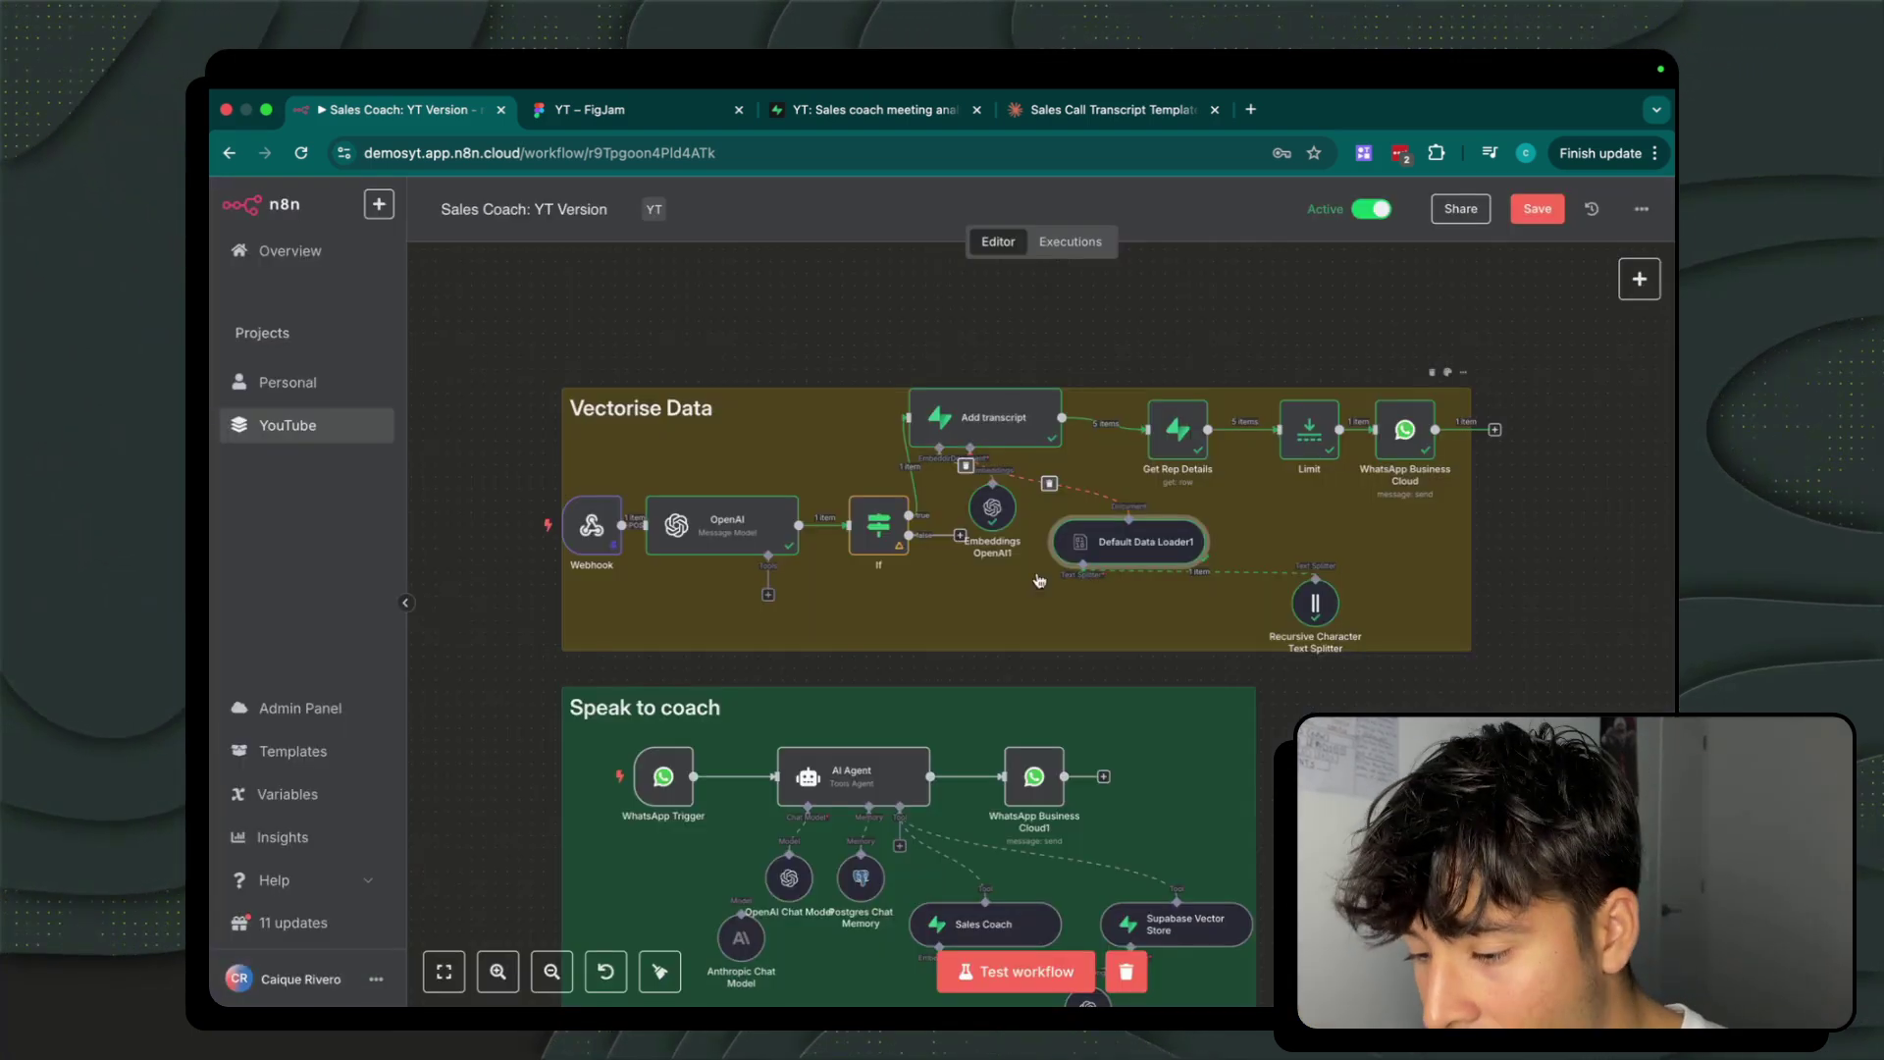
Open the Get Rep Details node and highlight the closer_name expression in its Name condition.
left_click(1170, 441)
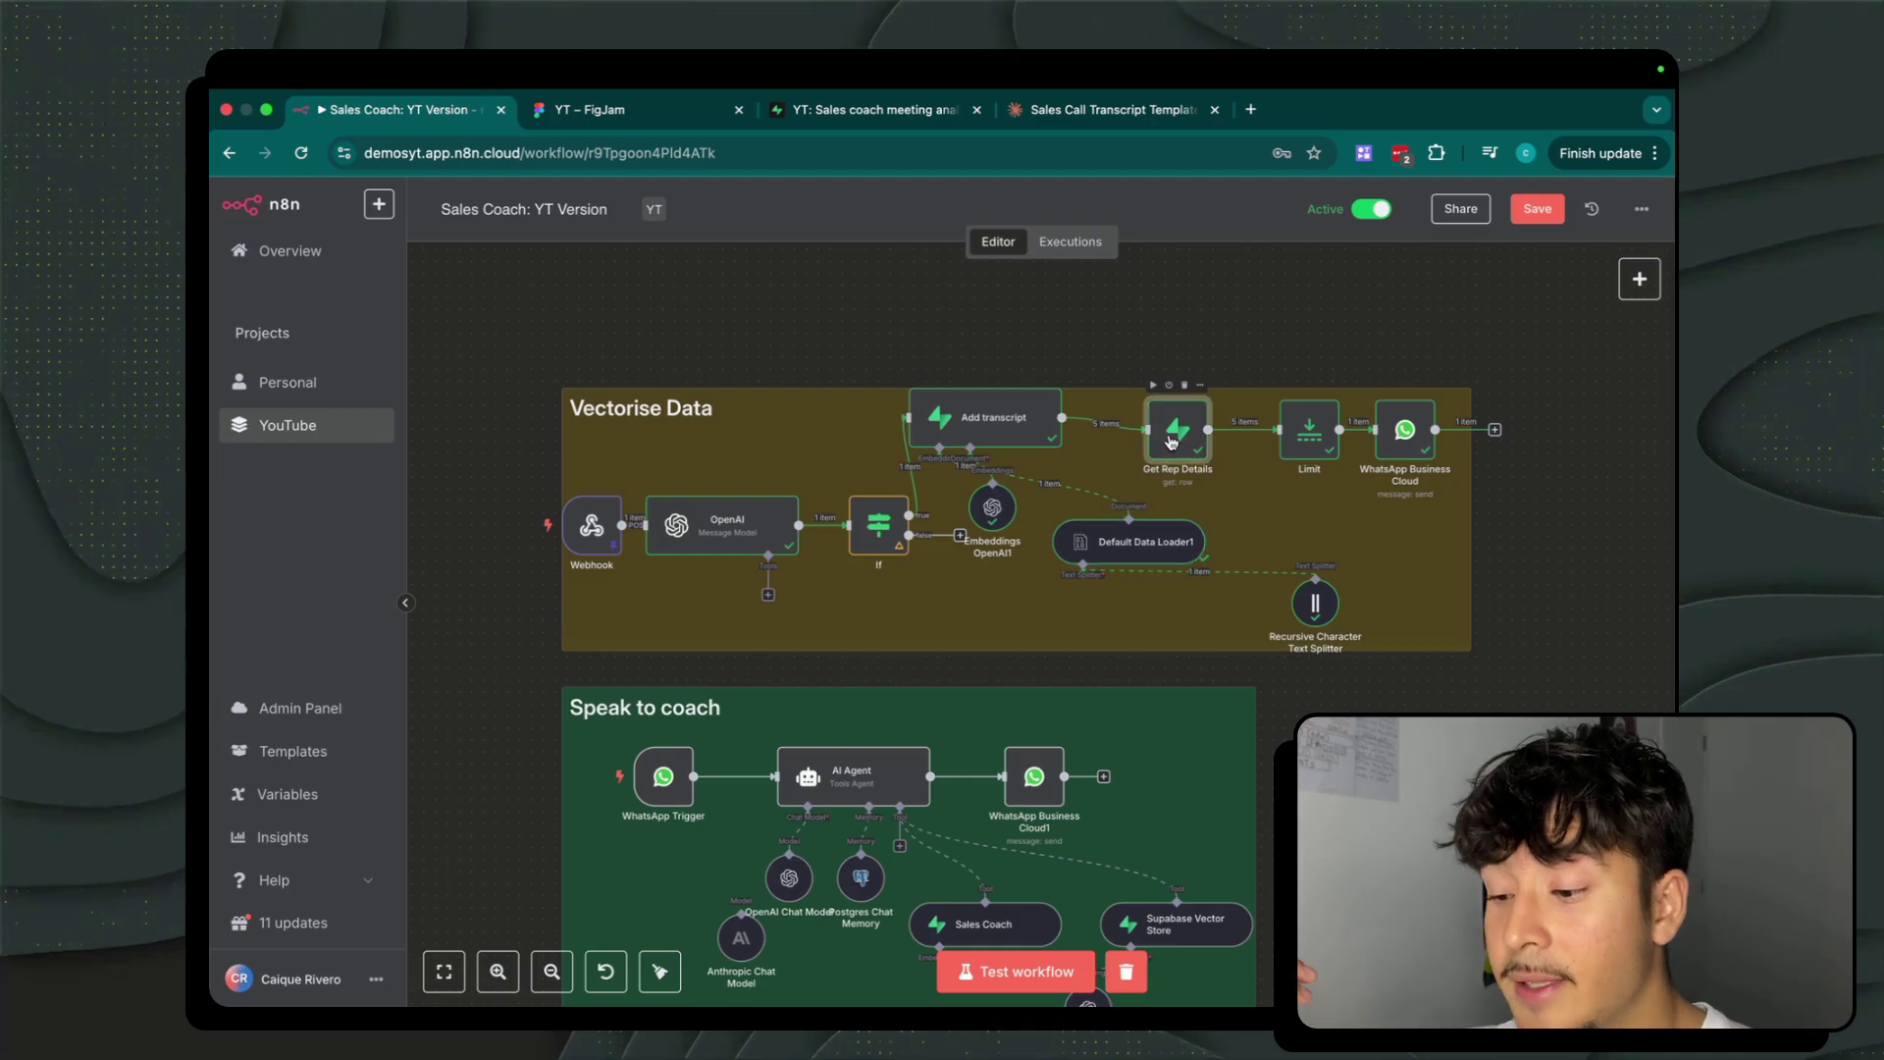
double_click(1171, 440)
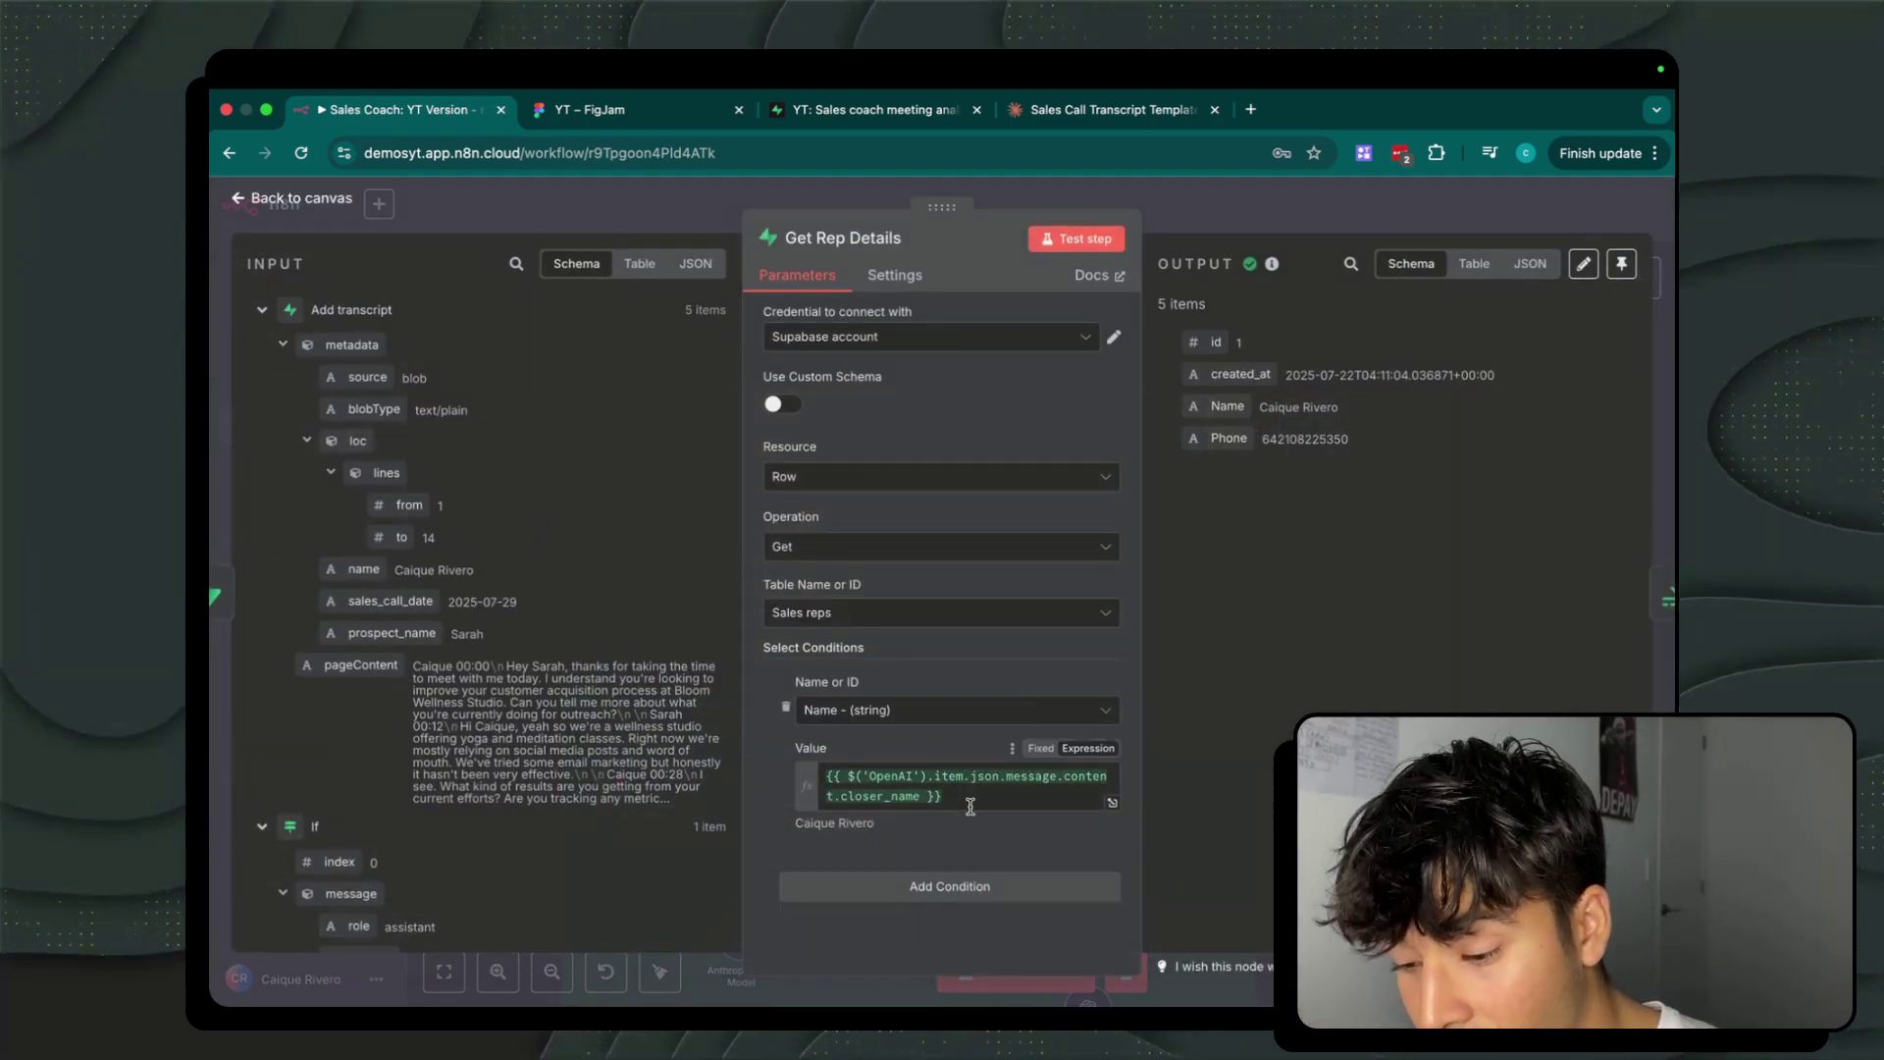
left_click_drag(970, 807, 717, 744)
left_click(780, 763)
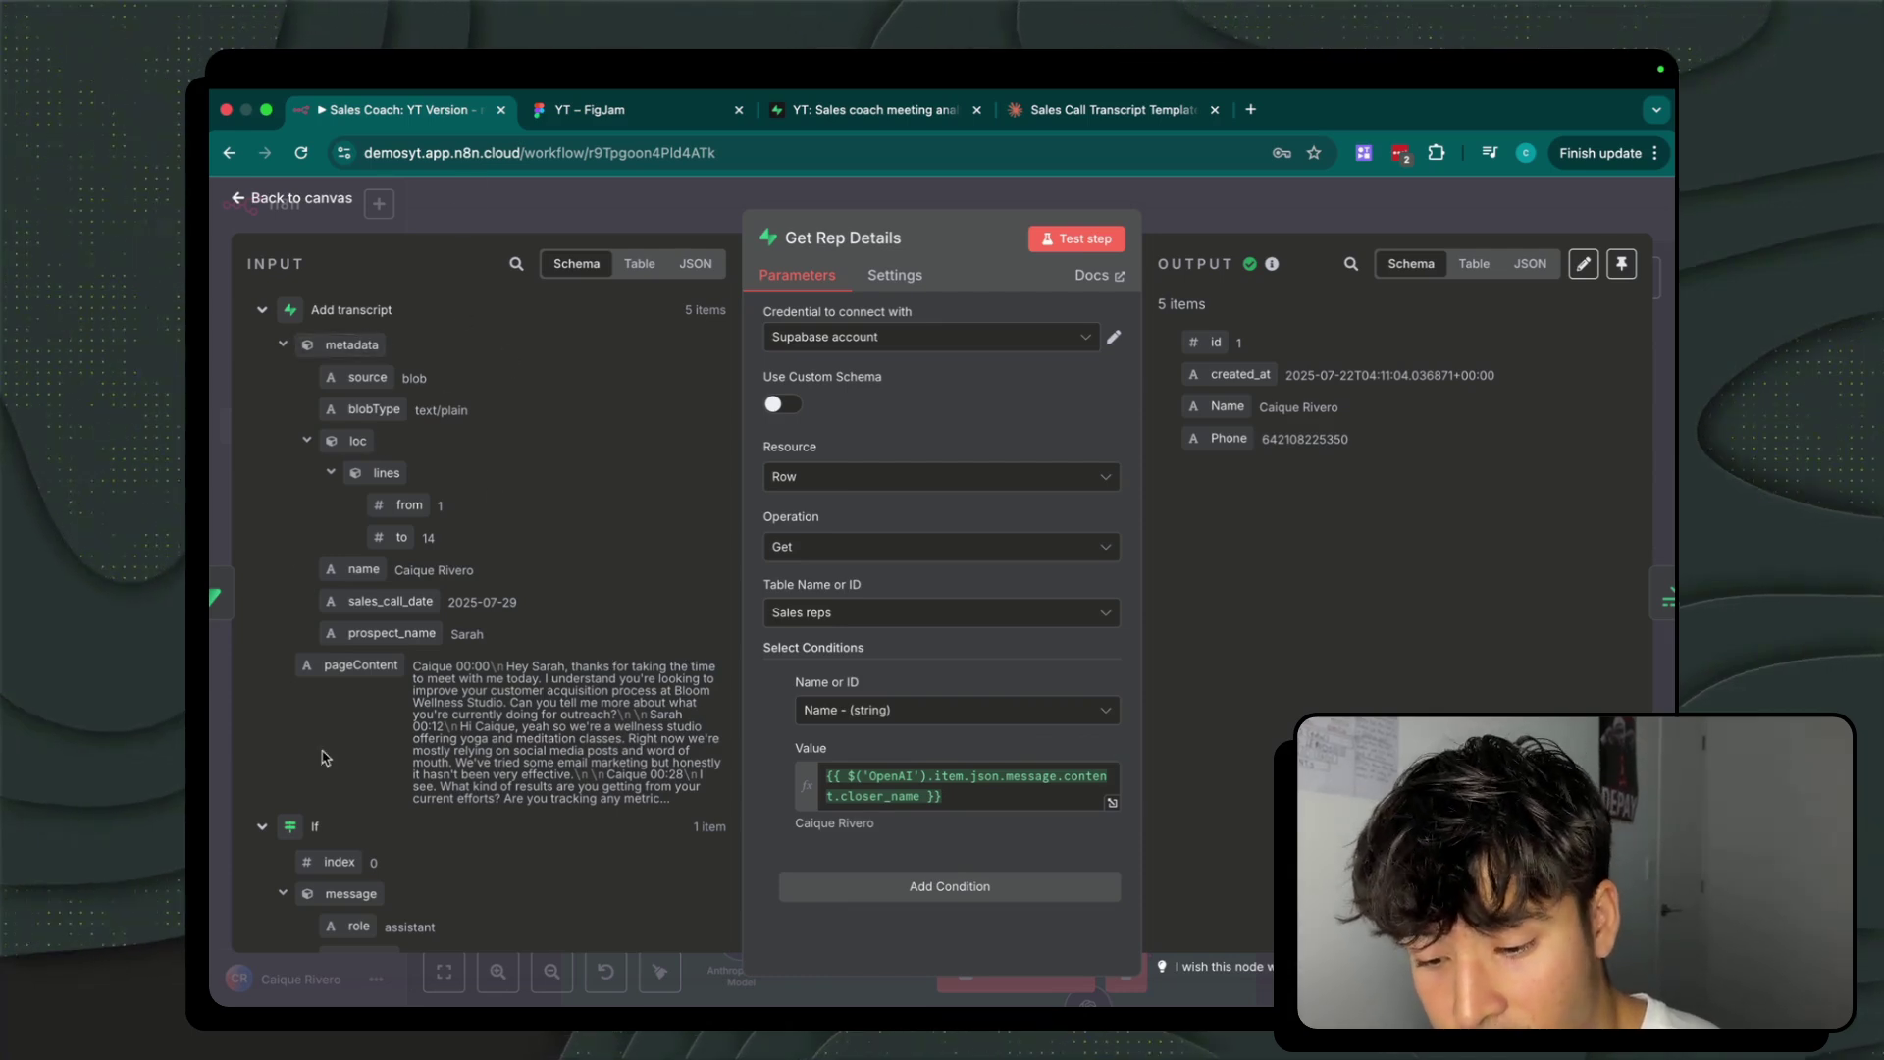
Collapse the Add transcript and If inputs, and highlight OpenAI's closer_name value and the condition expression that uses it.
left_click(262, 309)
left_click(260, 349)
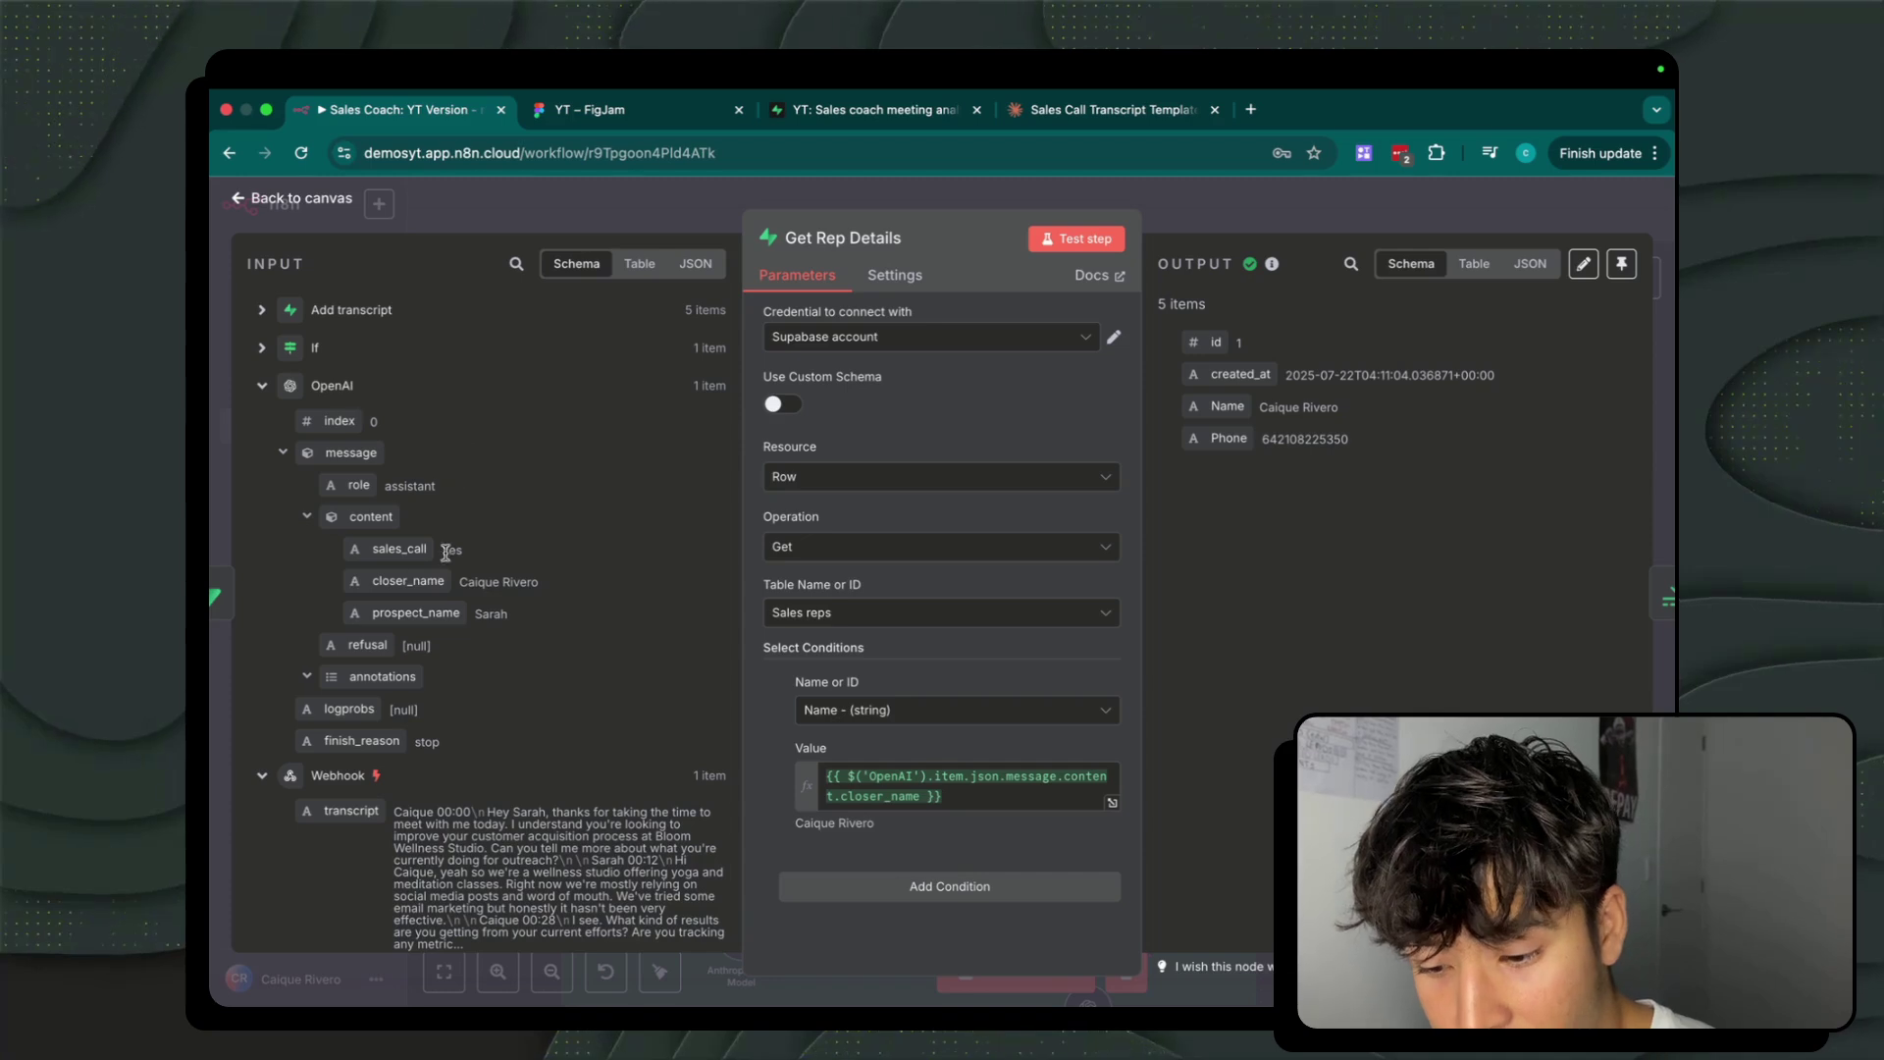
left_click_drag(538, 582, 460, 583)
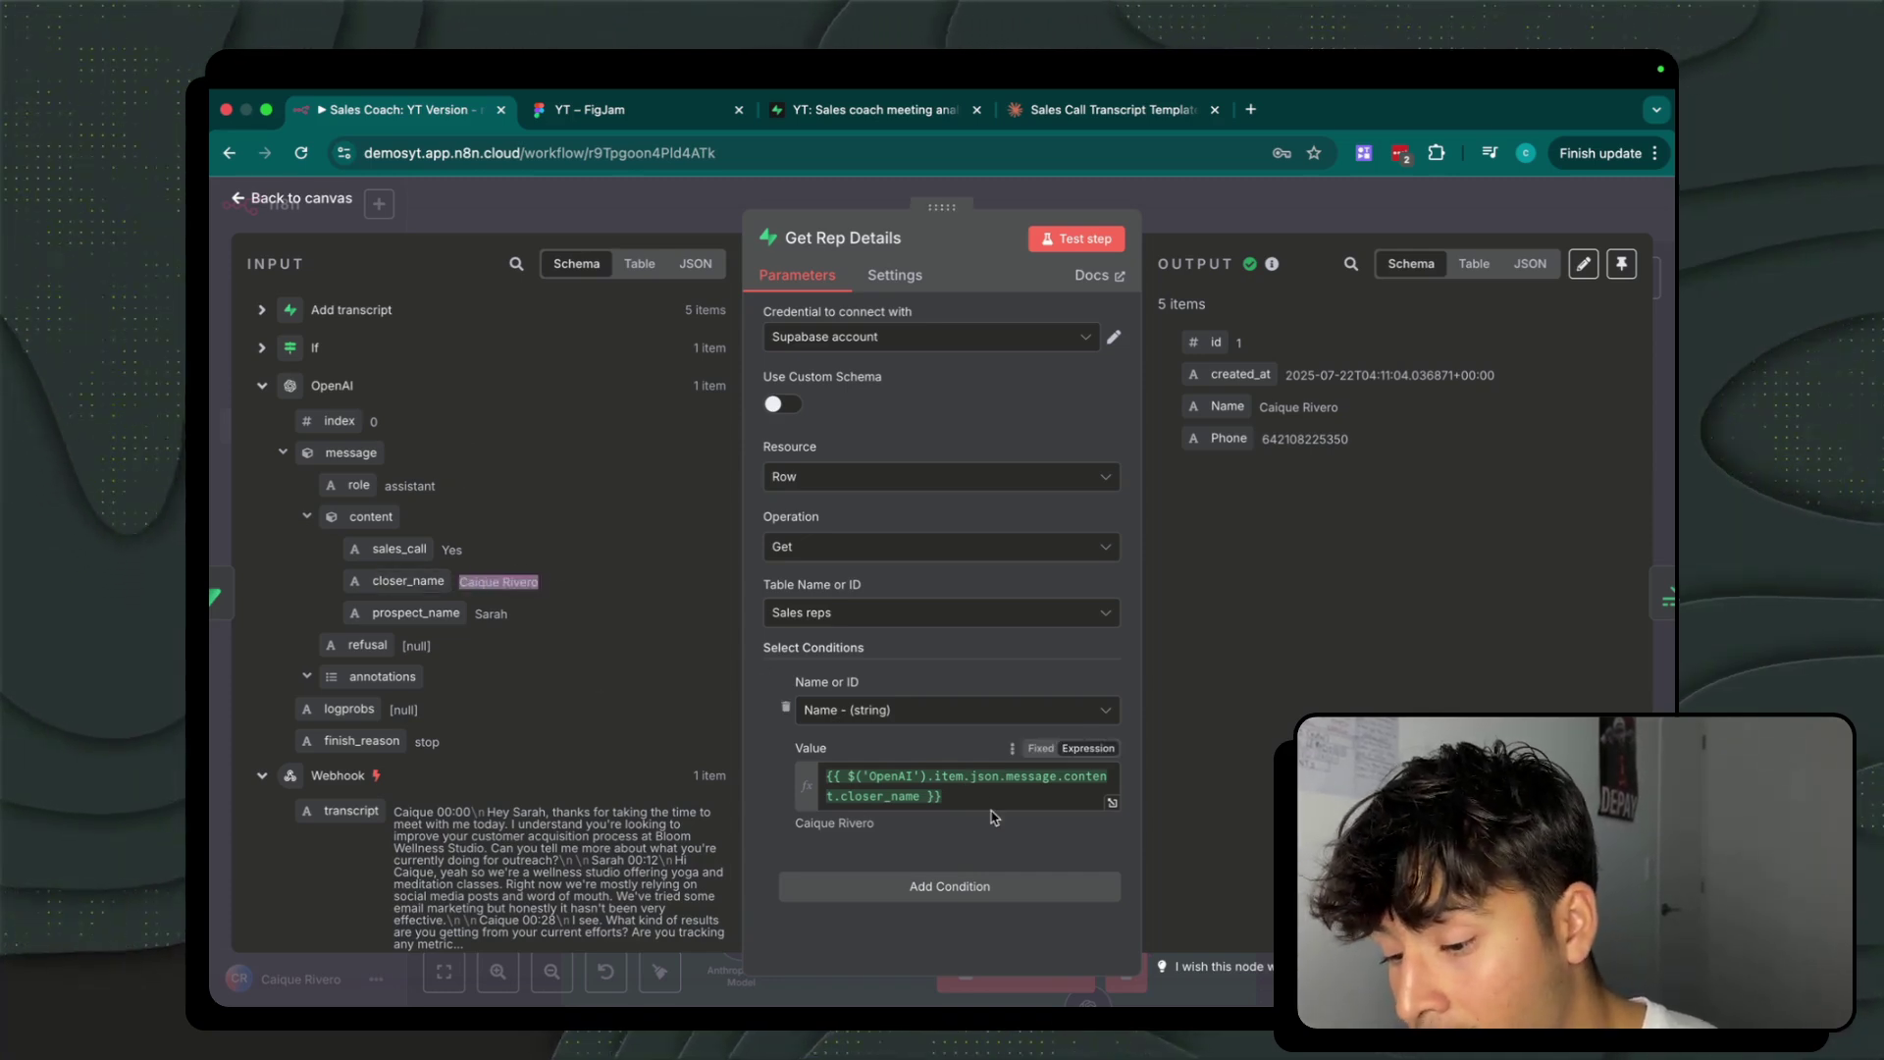
left_click_drag(940, 797, 823, 764)
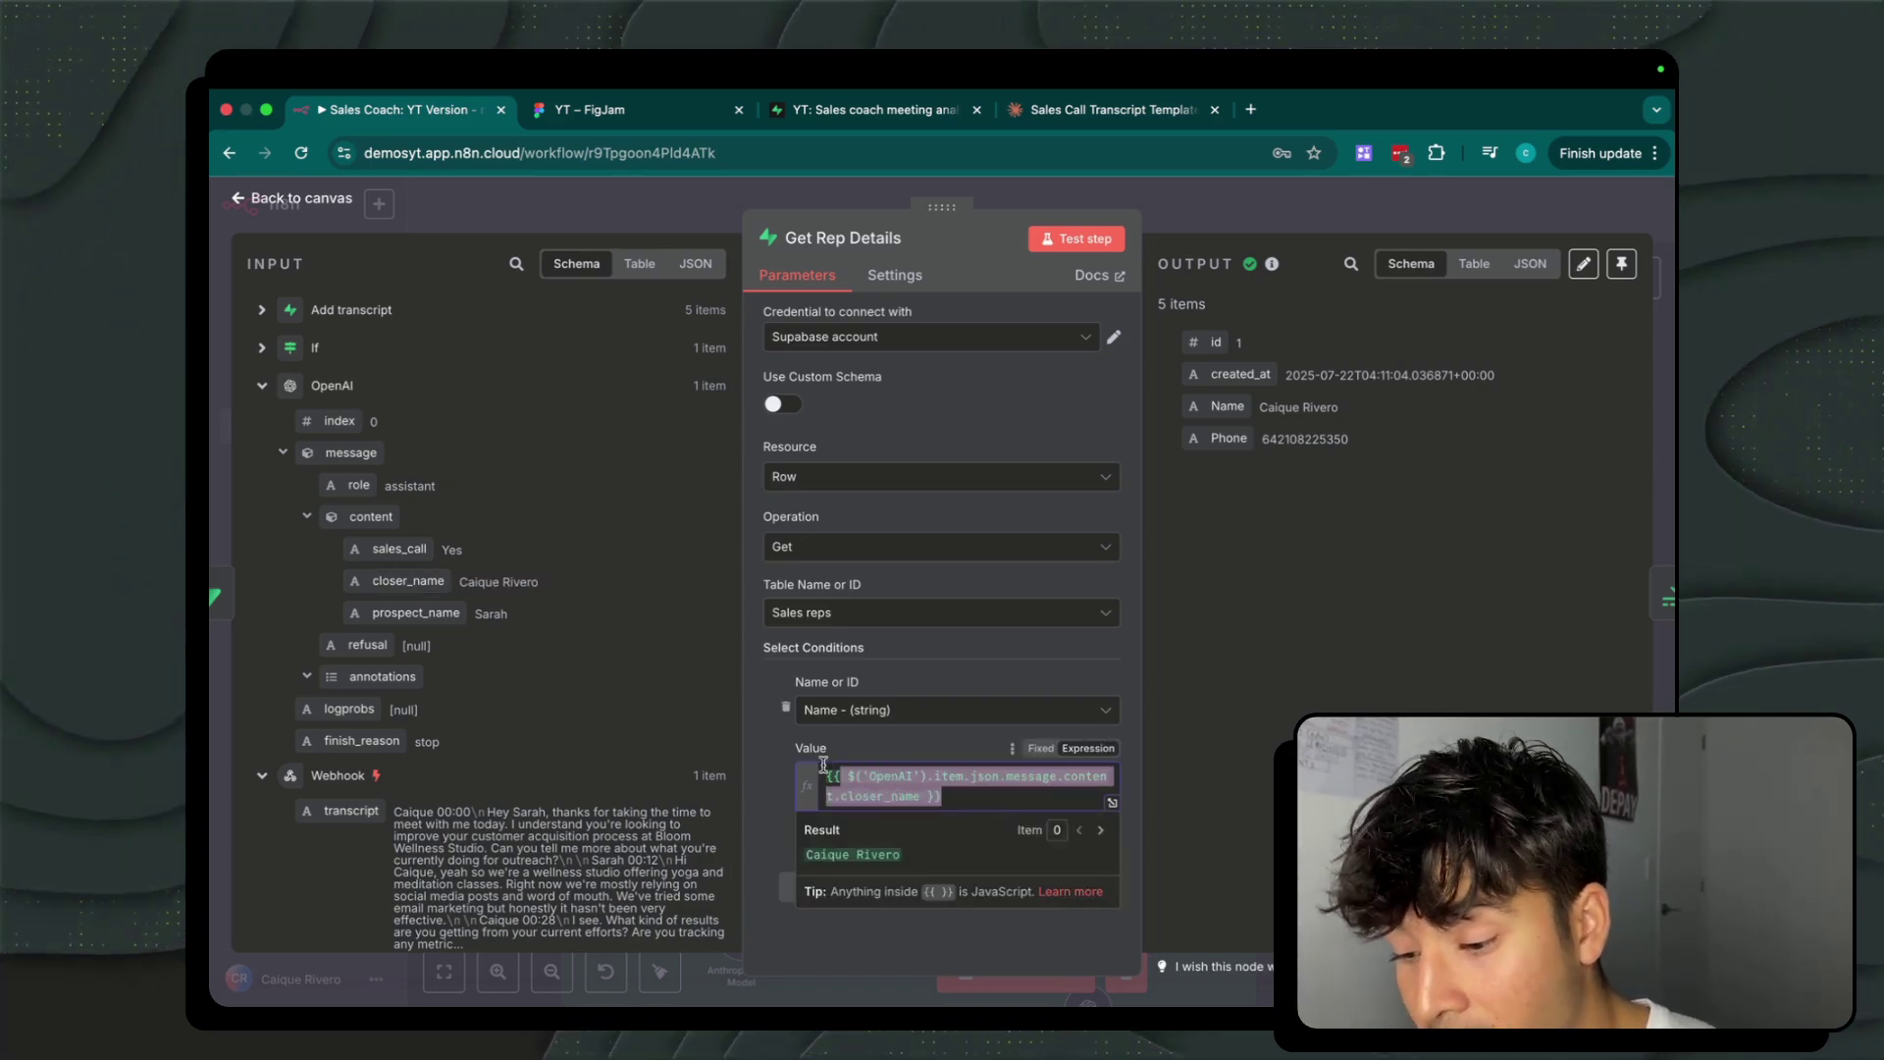
Highlight the closer_name expression in Get Rep Details' Name condition again, check the matched sales rep row, and close the node.
left_click(759, 721)
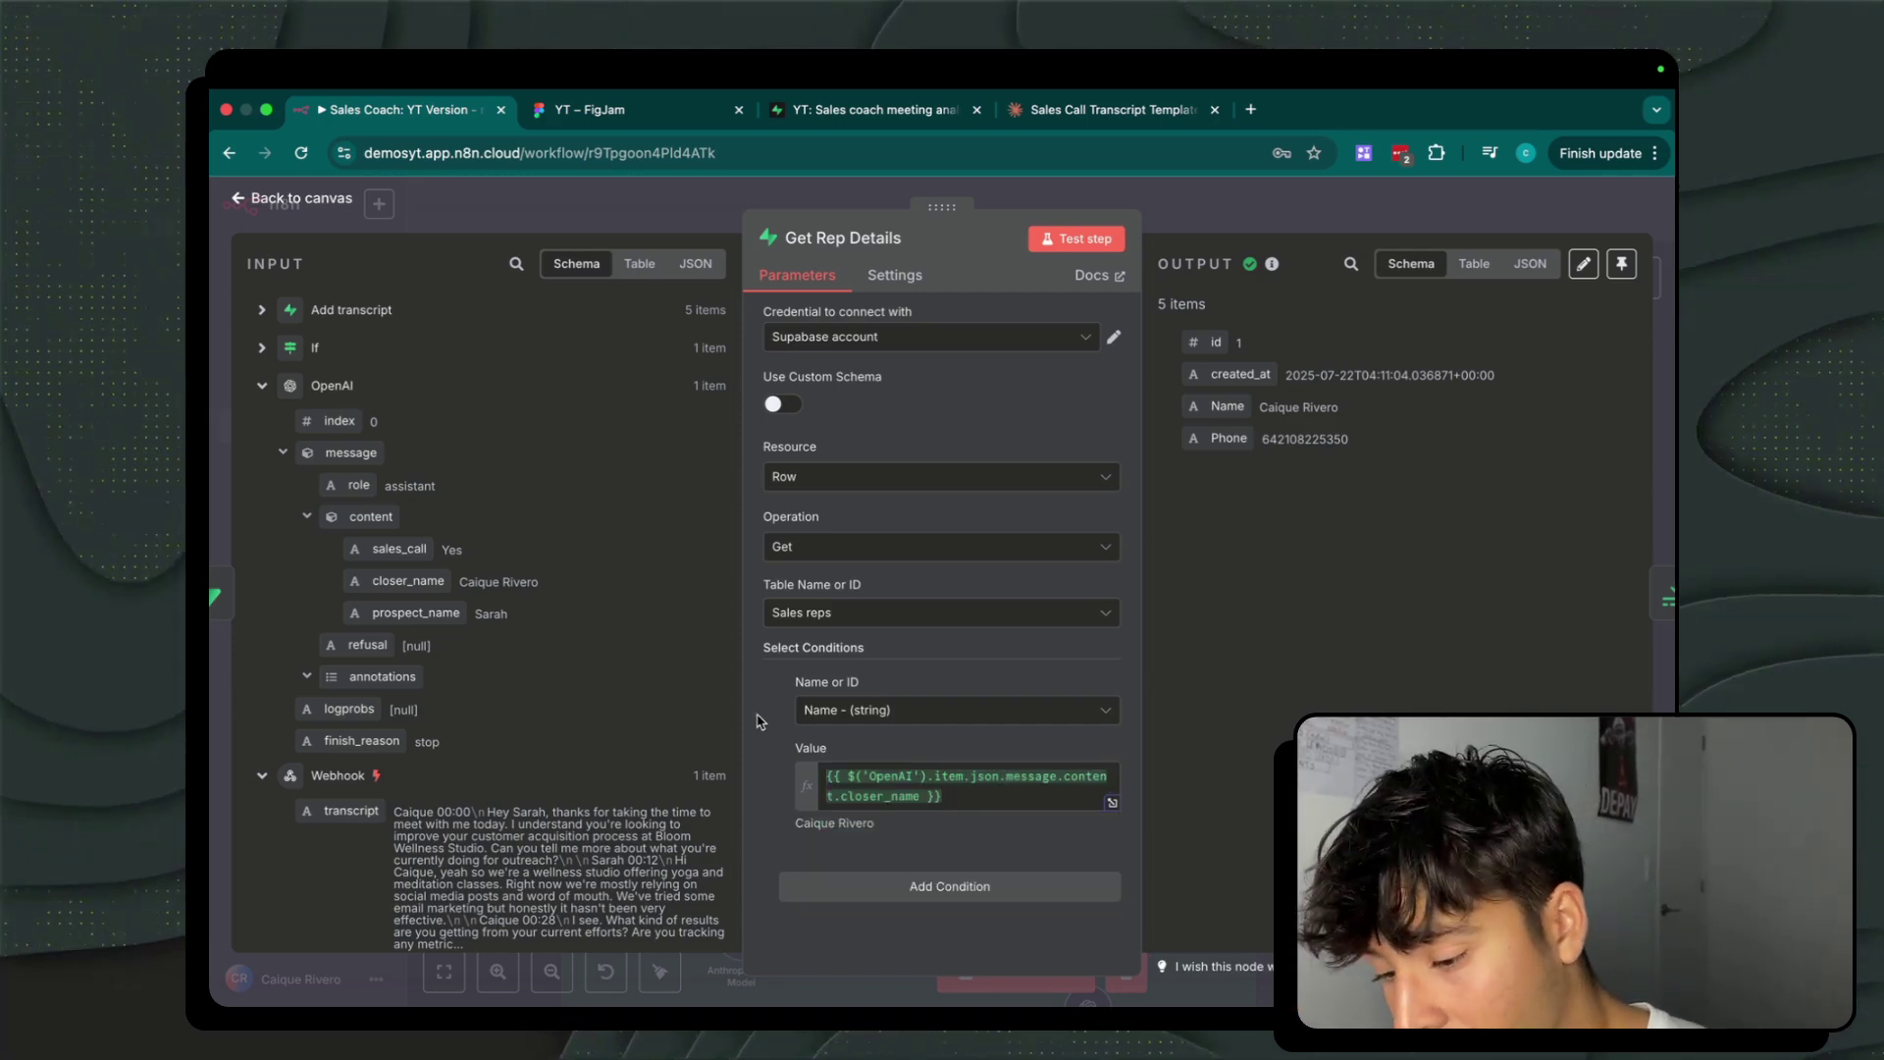
left_click_drag(942, 796, 790, 737)
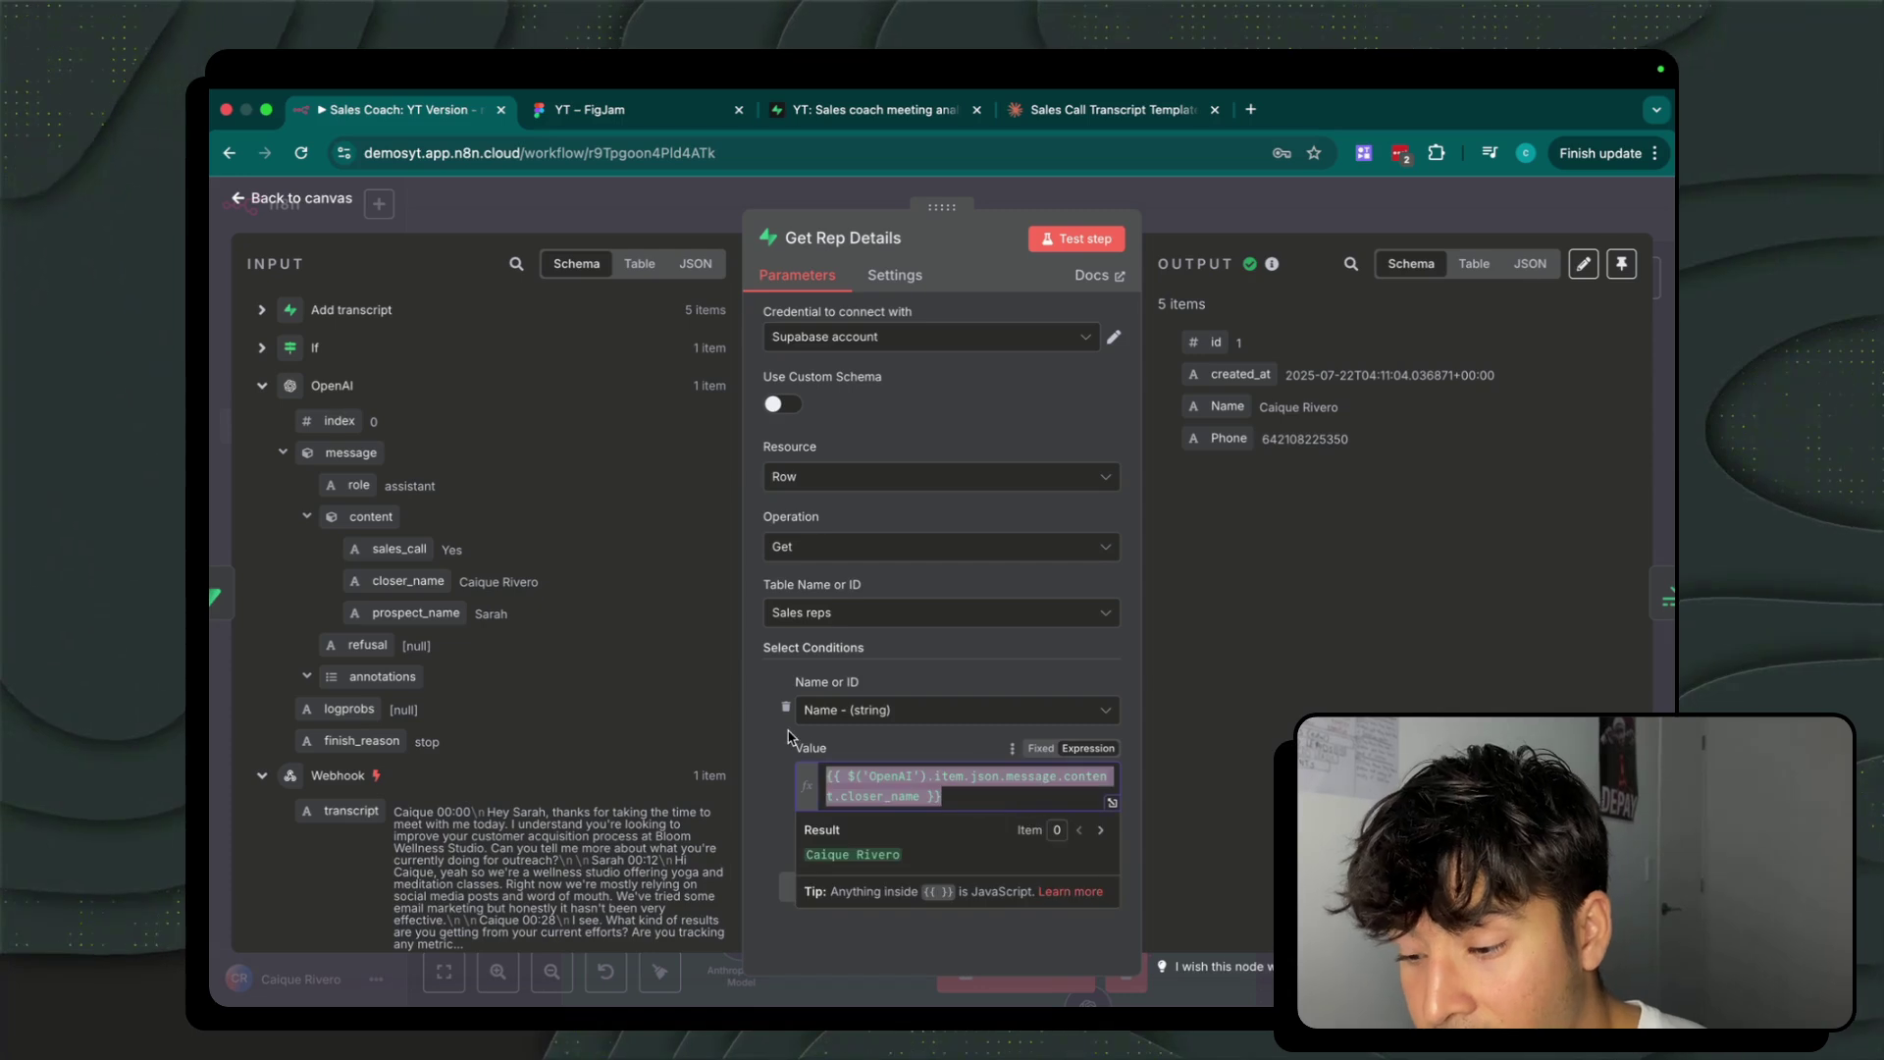
left_click(1336, 443)
key("Escape")
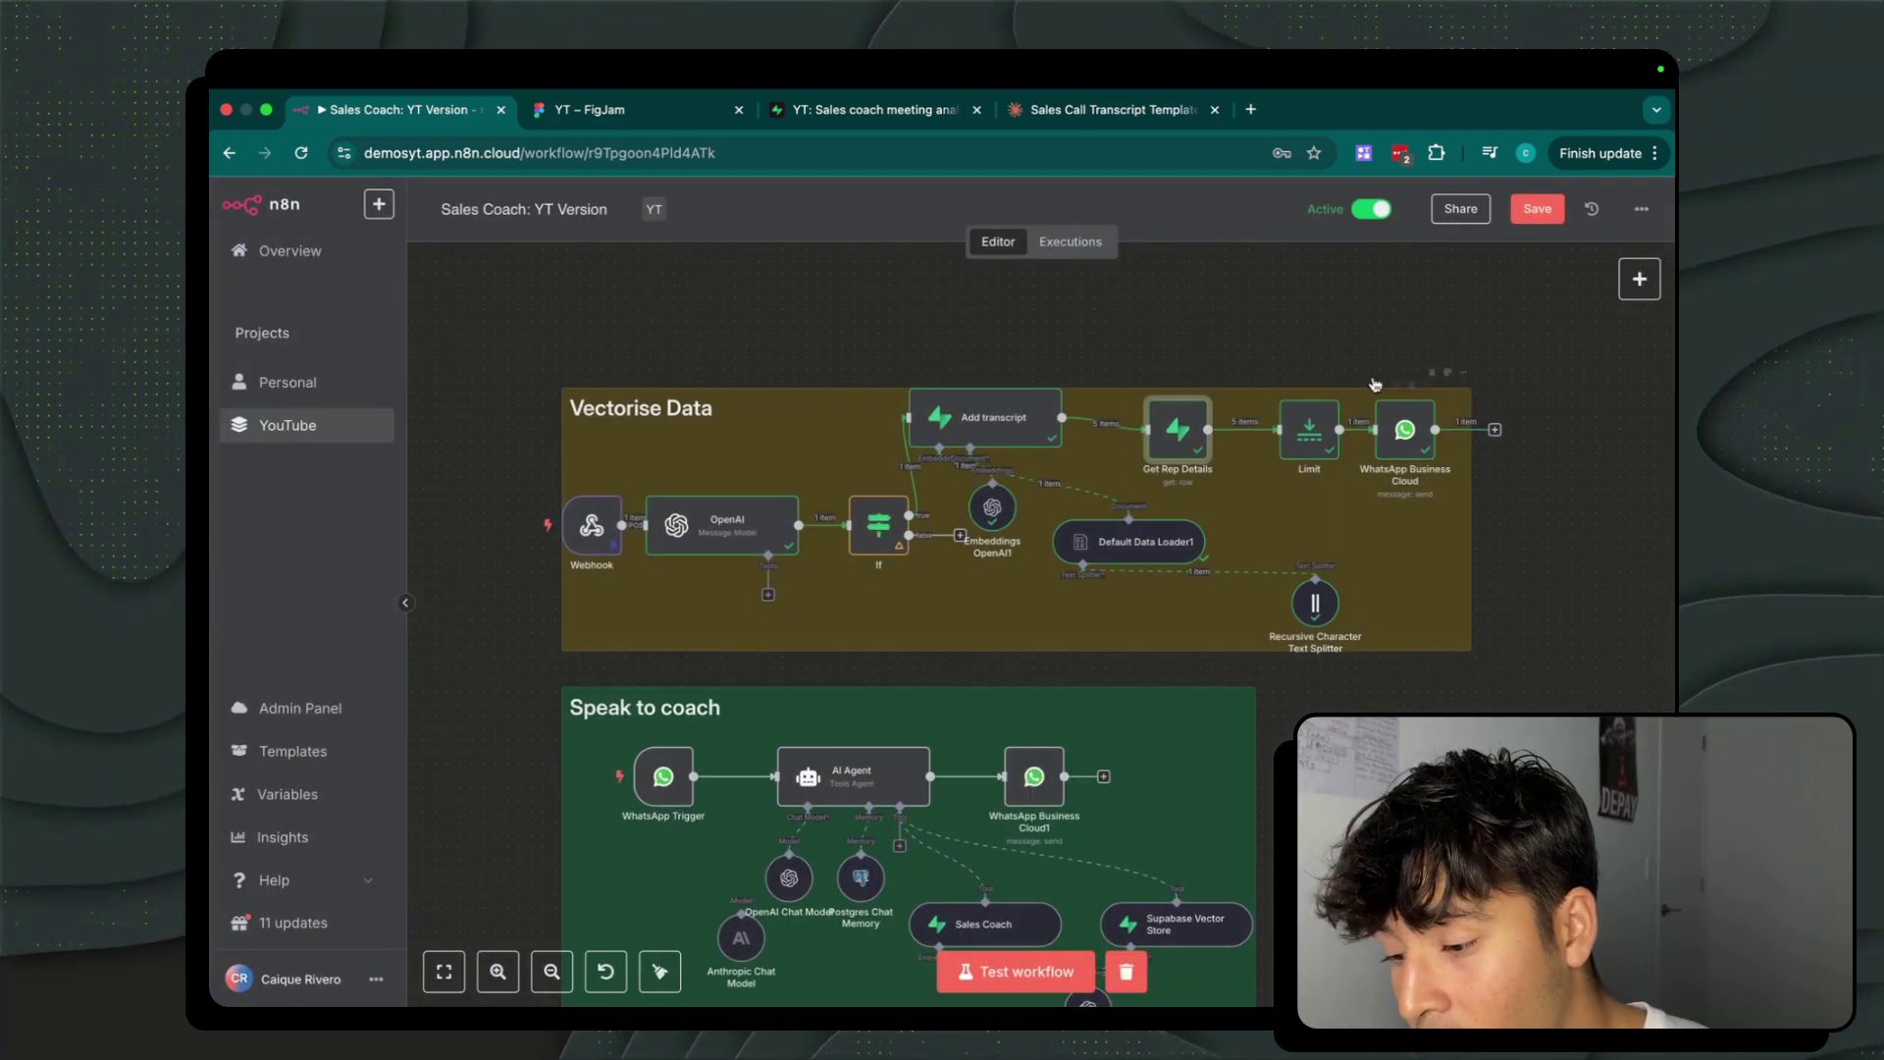
Open the WhatsApp Business Cloud node in the Vectorise Data section and highlight the $json.Phone expression for the recipient's phone number.
scroll(1184, 461, "right", 3)
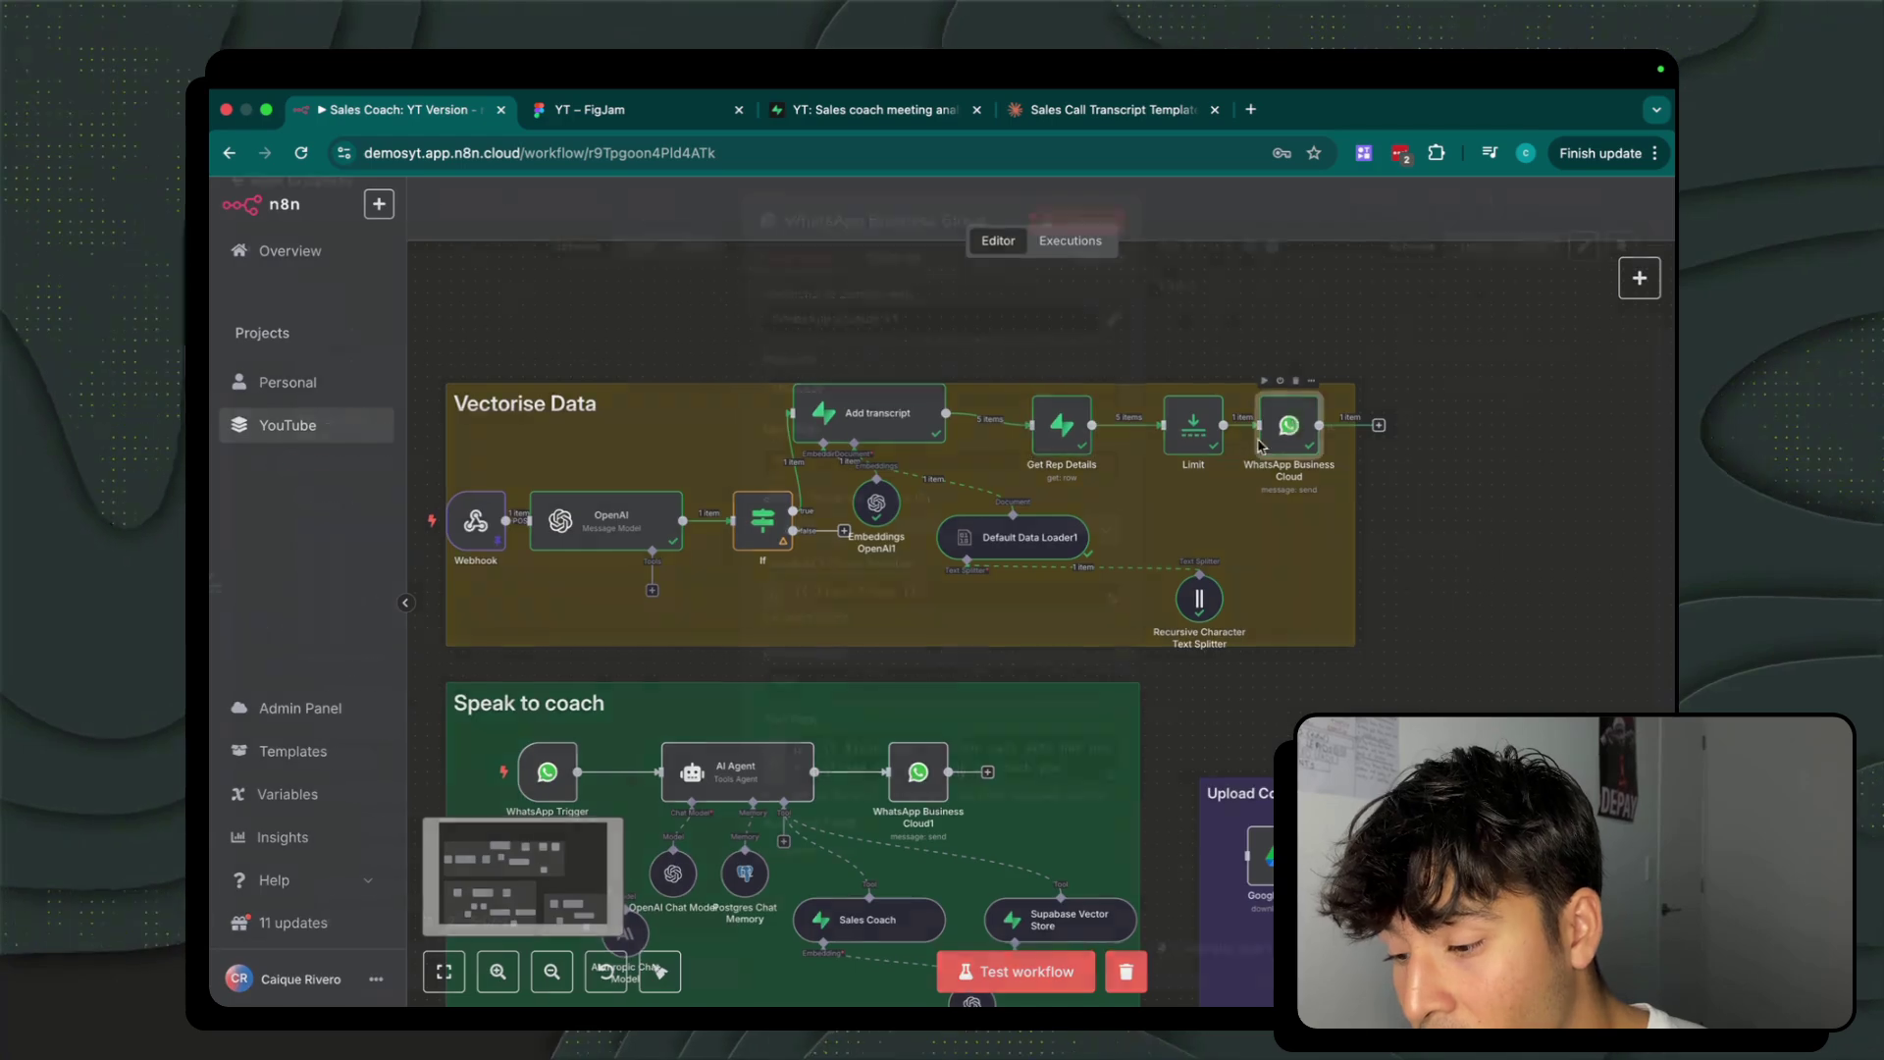
double_click(1292, 429)
key("Escape")
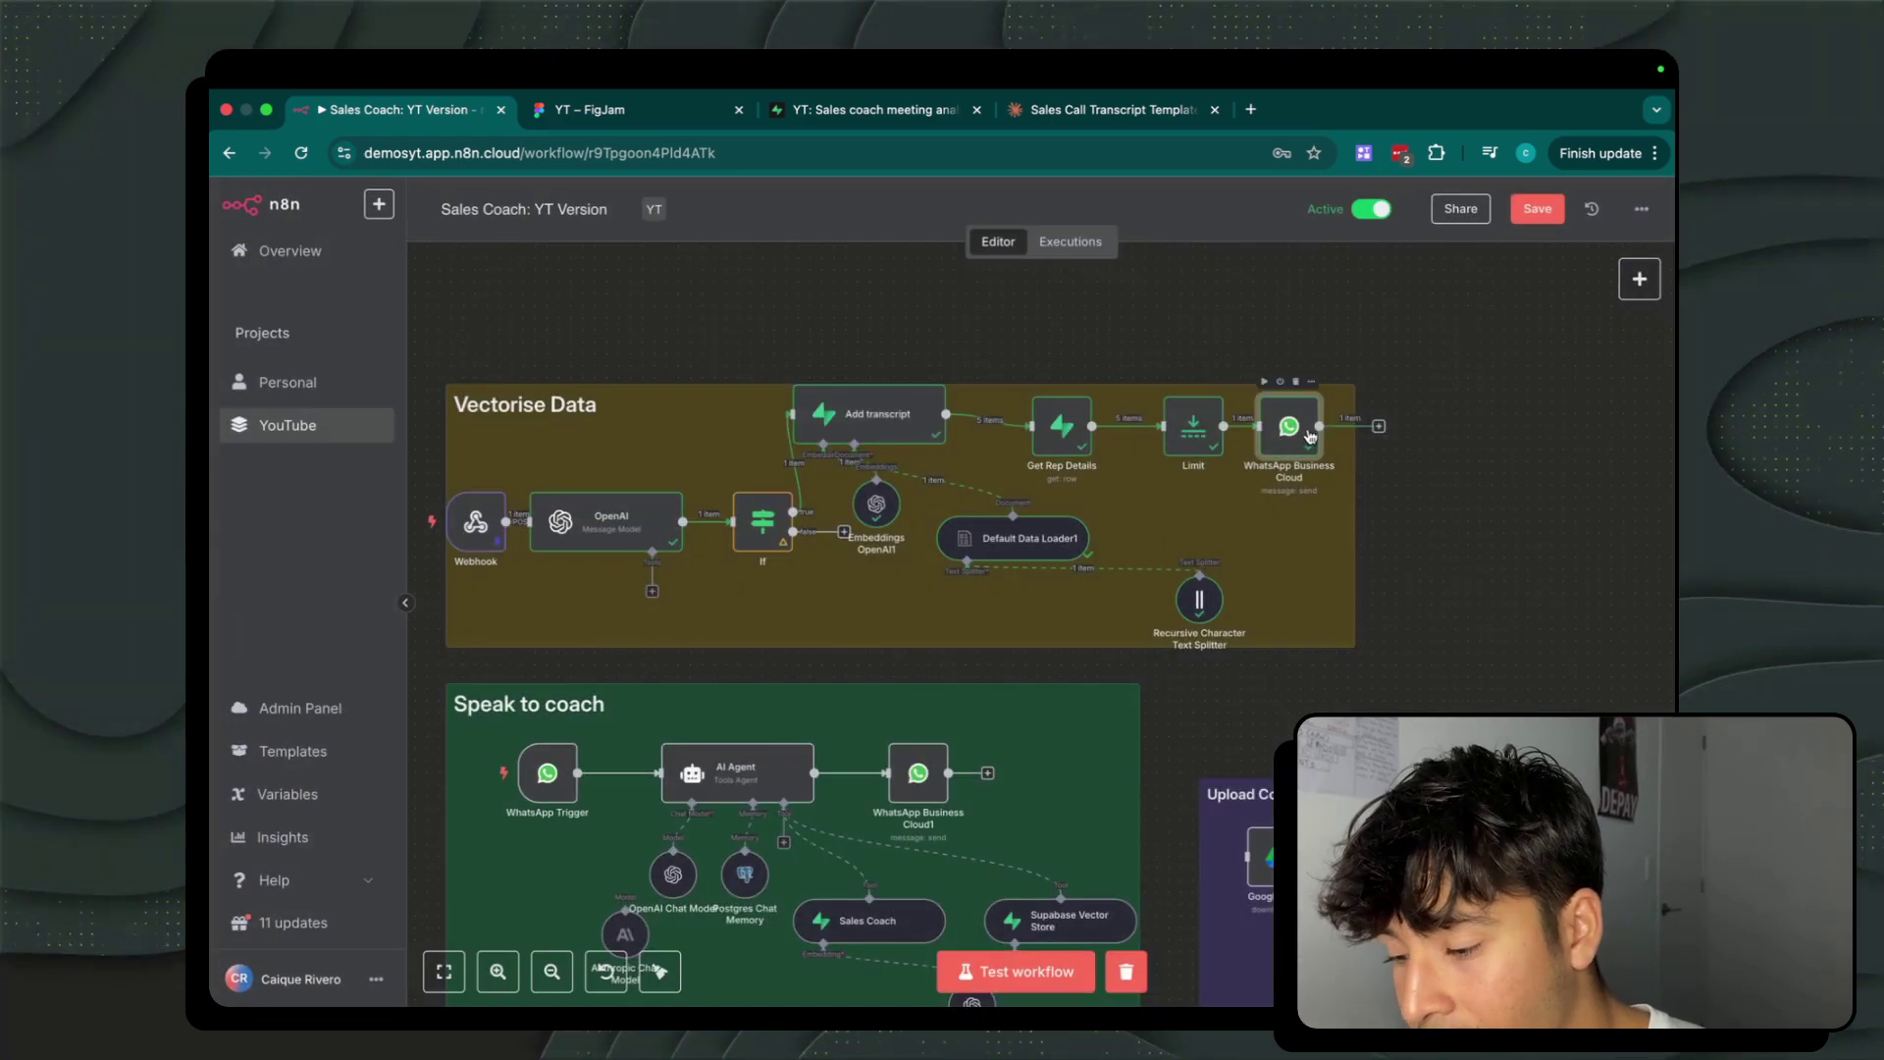
scroll(1309, 436, "up", 3)
double_click(1310, 437)
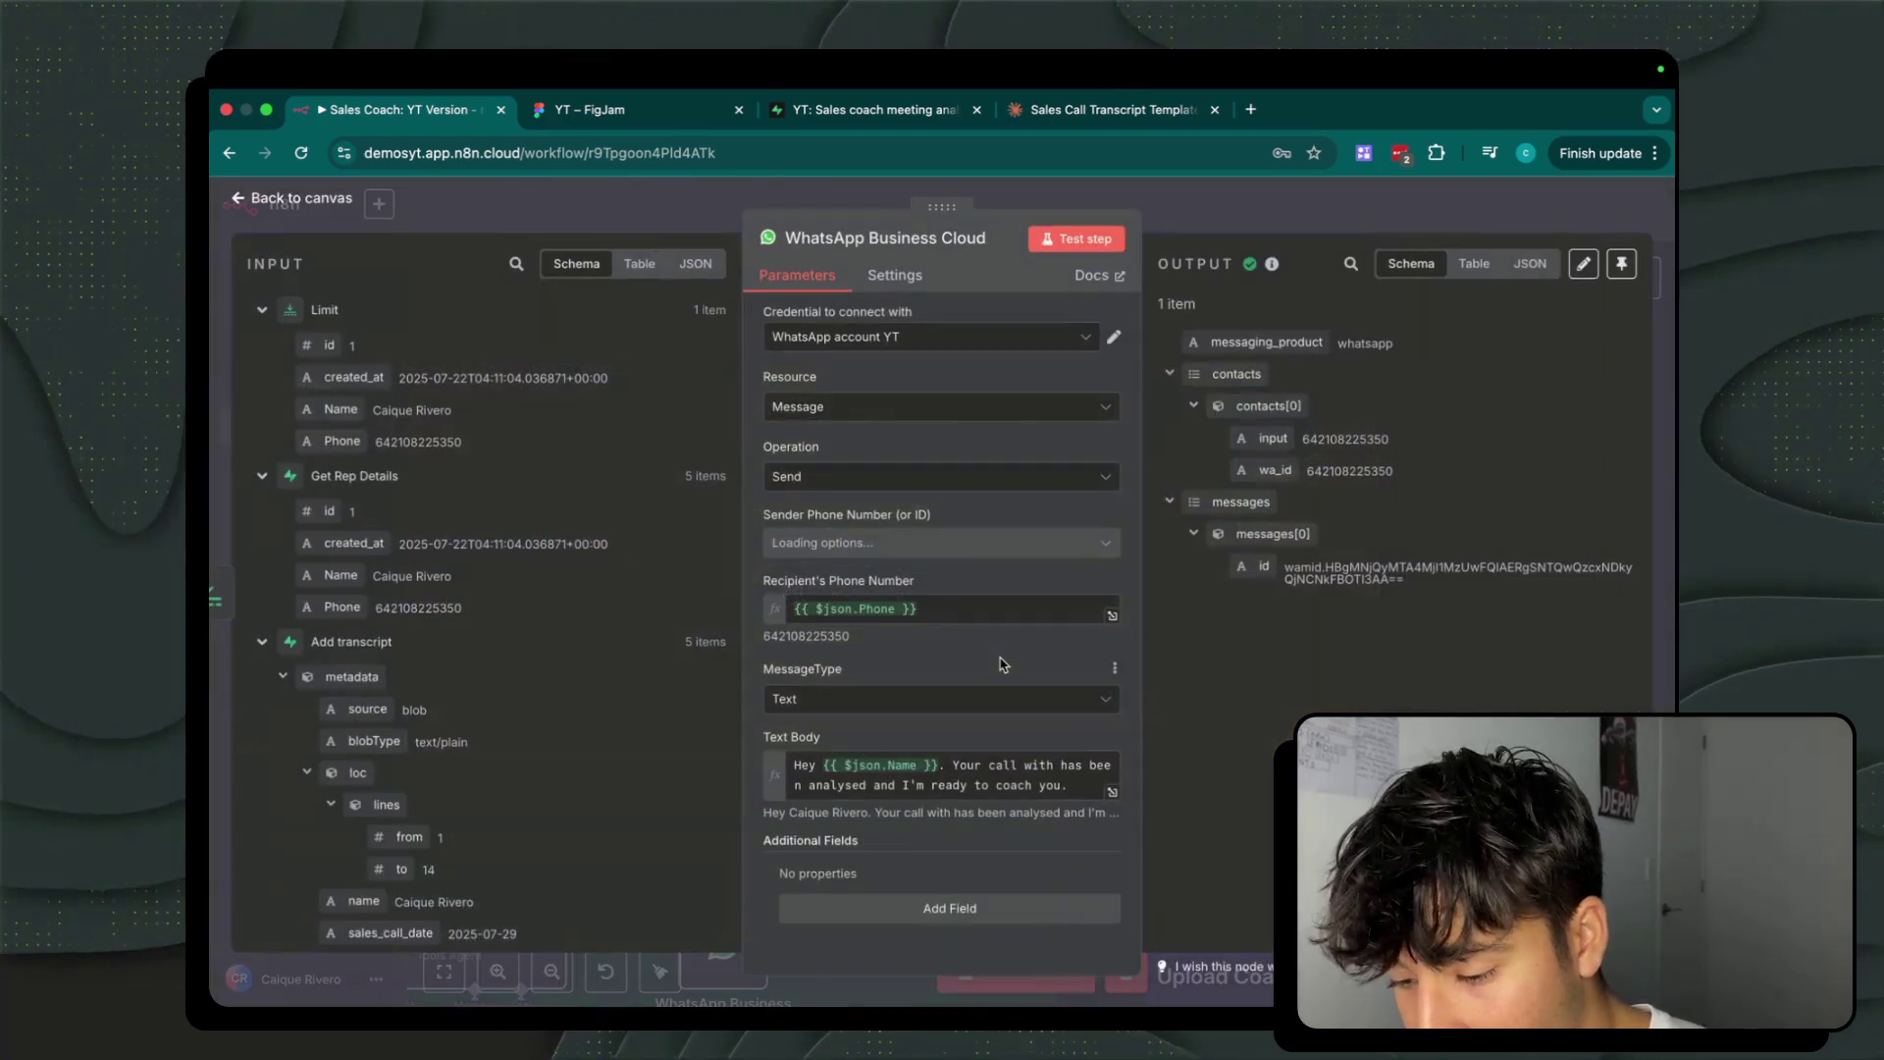
left_click(991, 619)
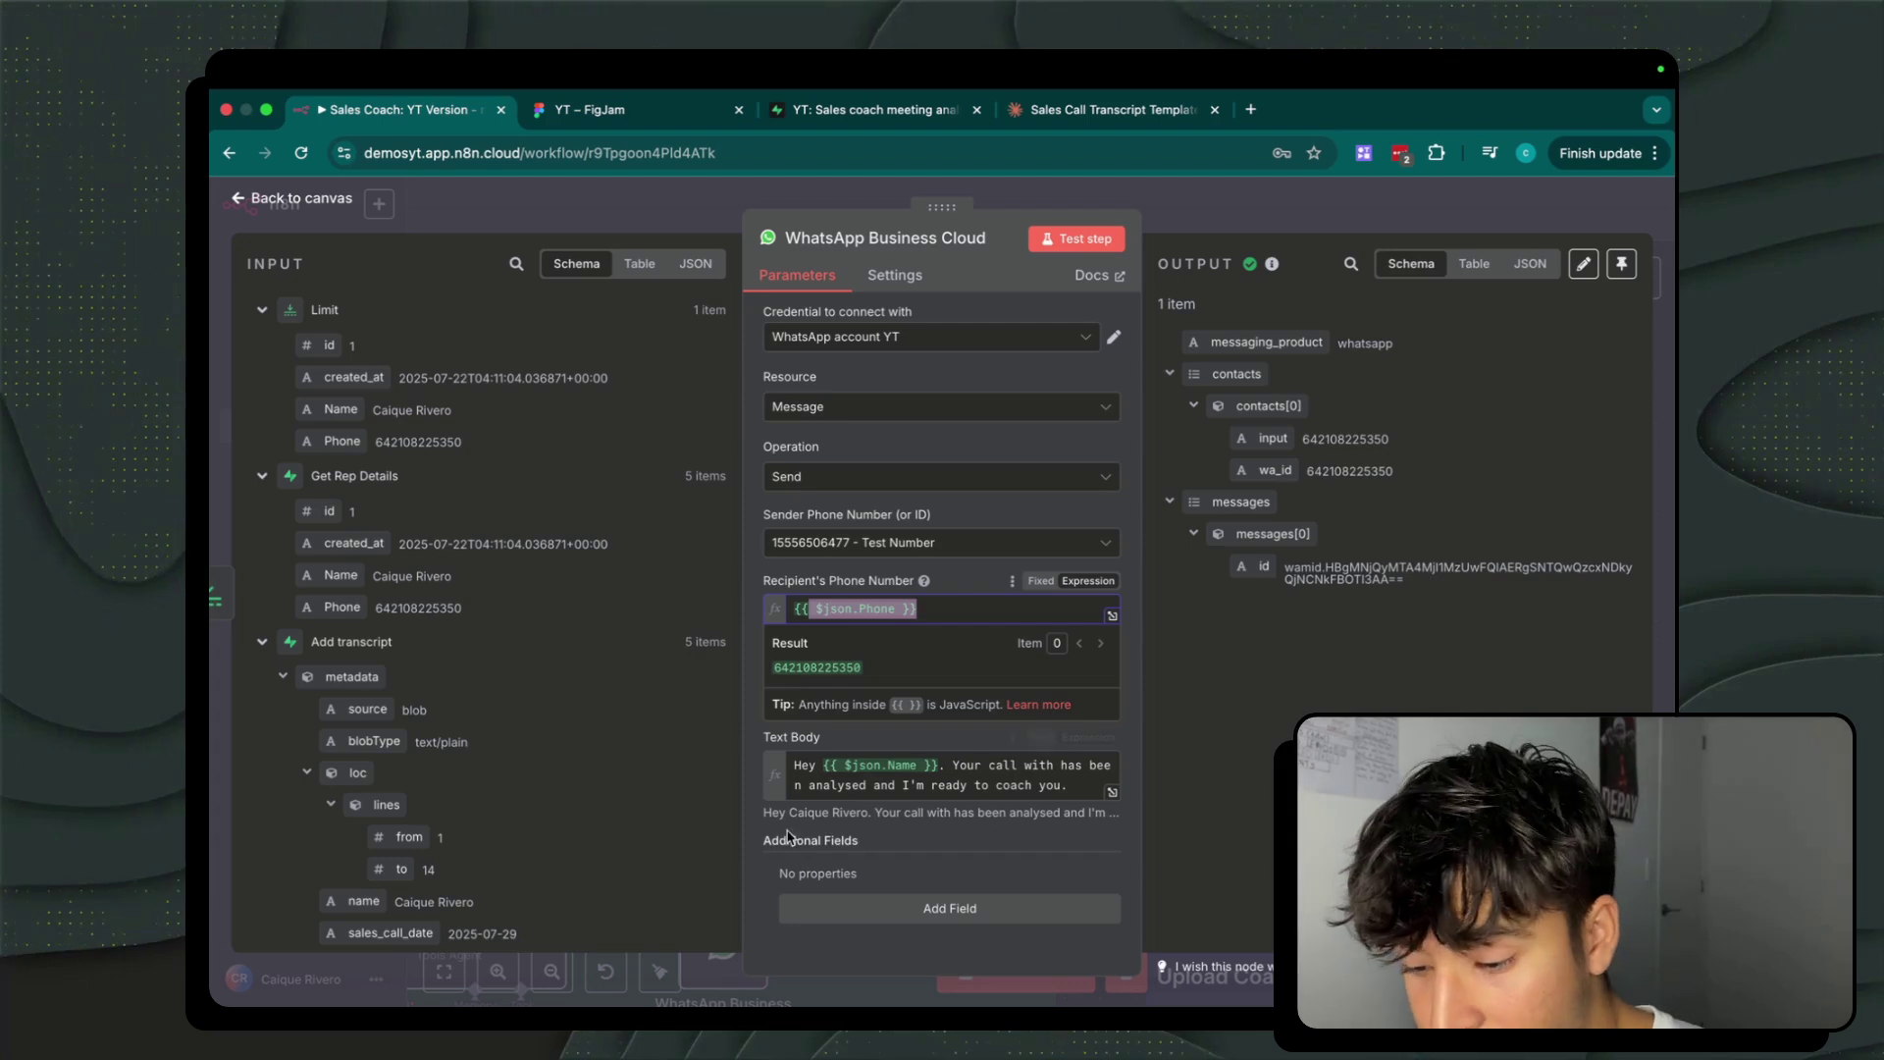
Highlight the full Text Body message with its $json.Name expression, then close the WhatsApp Business Cloud node.
left_click(849, 741)
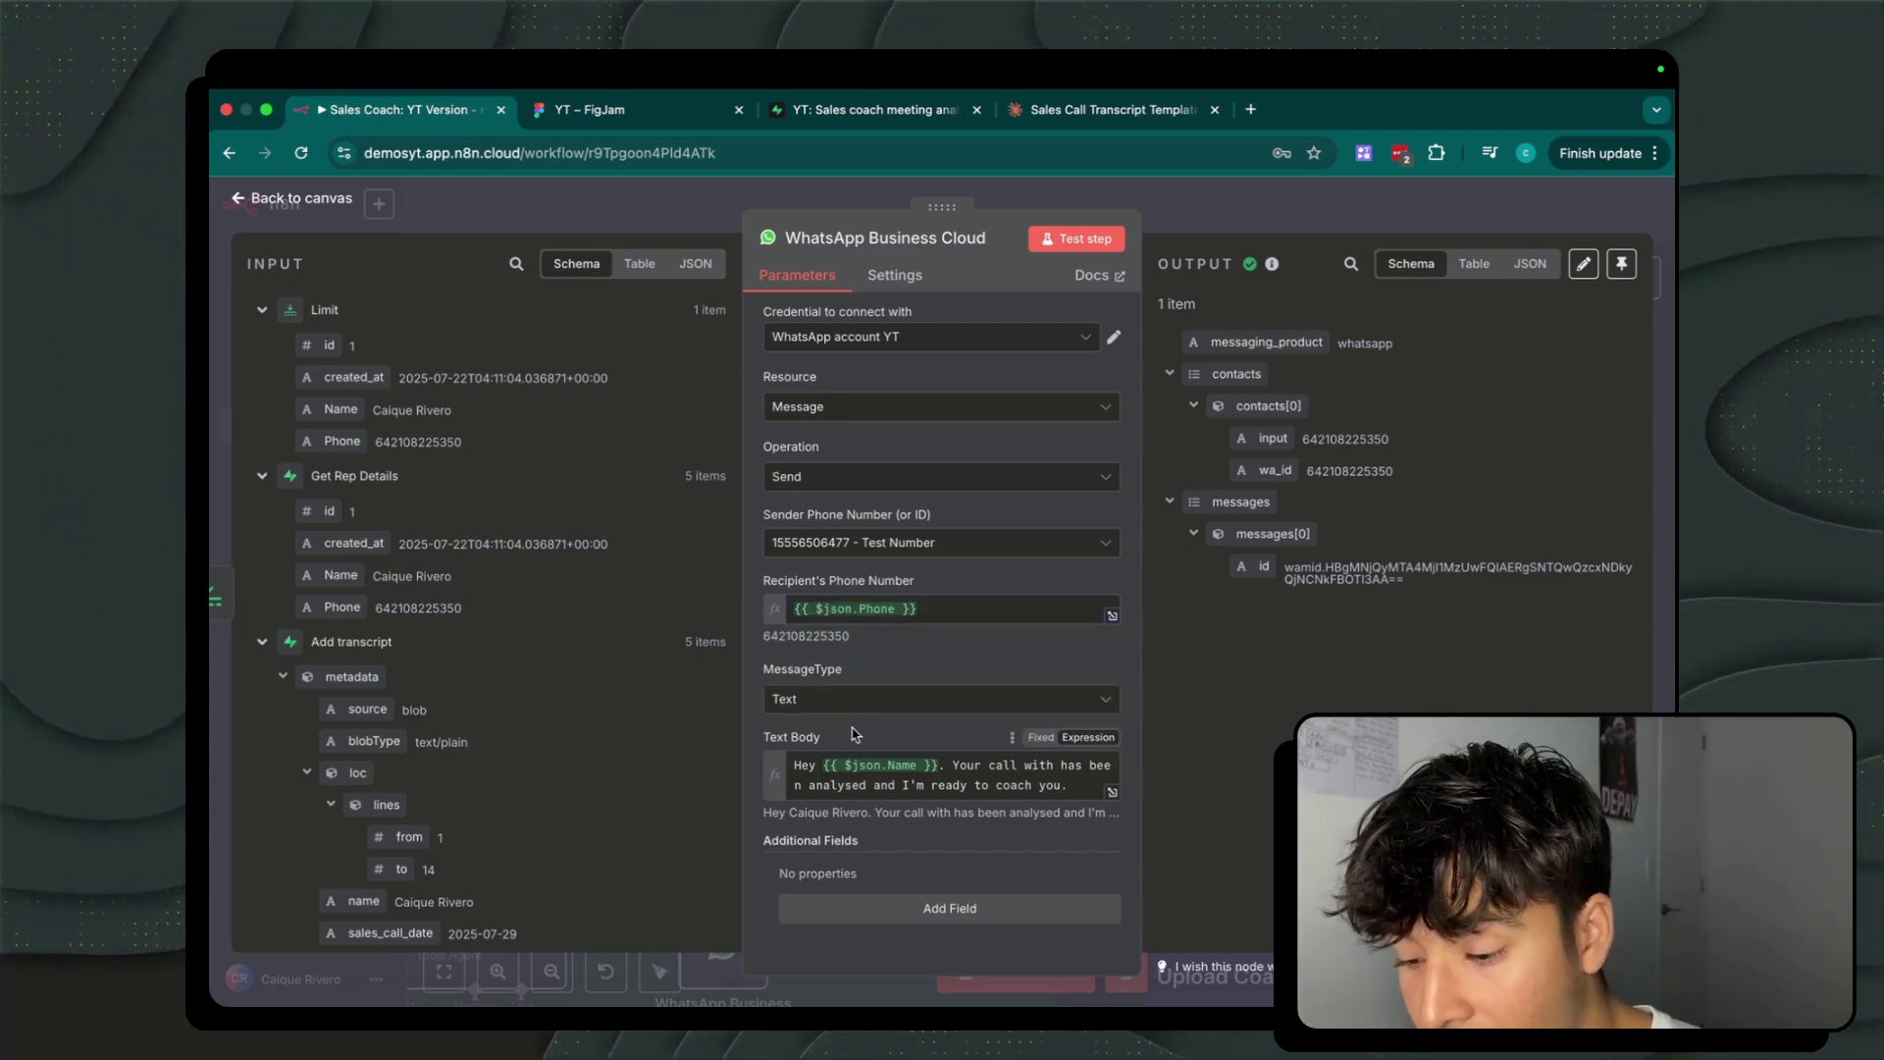
left_click_drag(1092, 788, 850, 761)
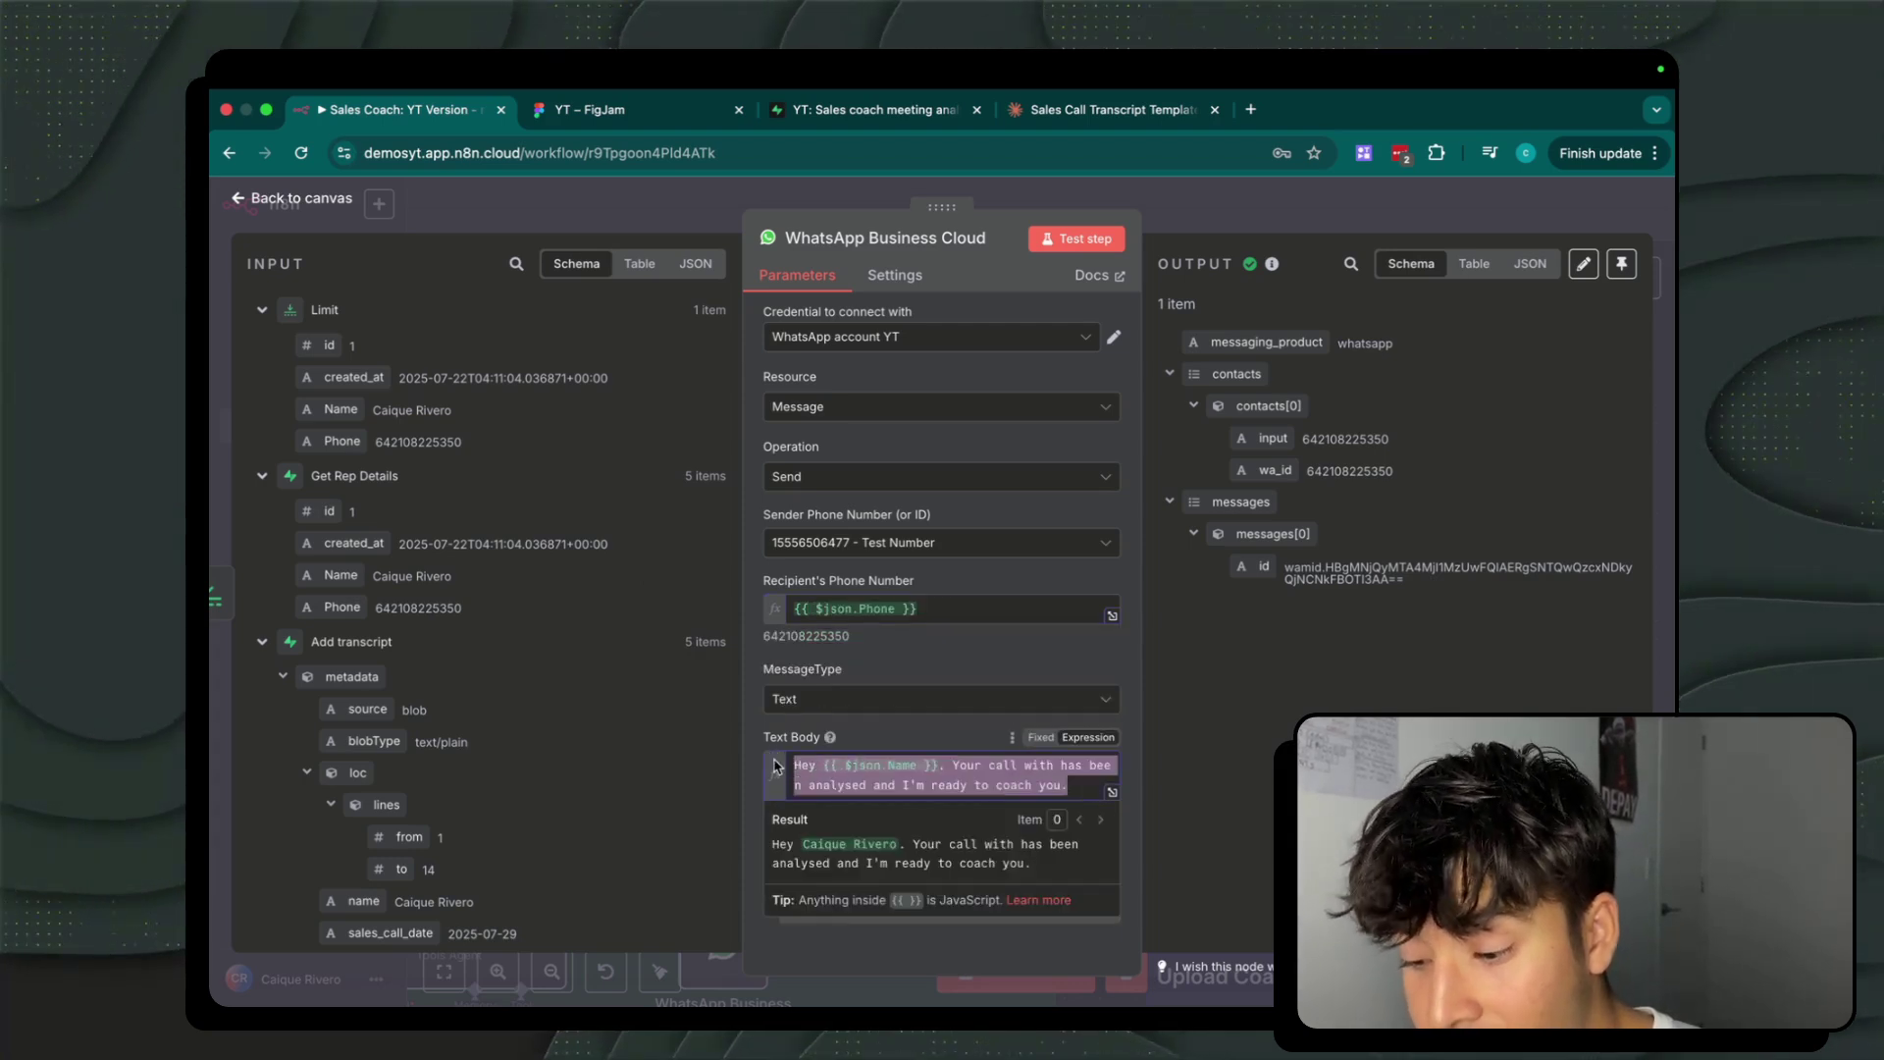
left_click(1175, 365)
left_click(1224, 223)
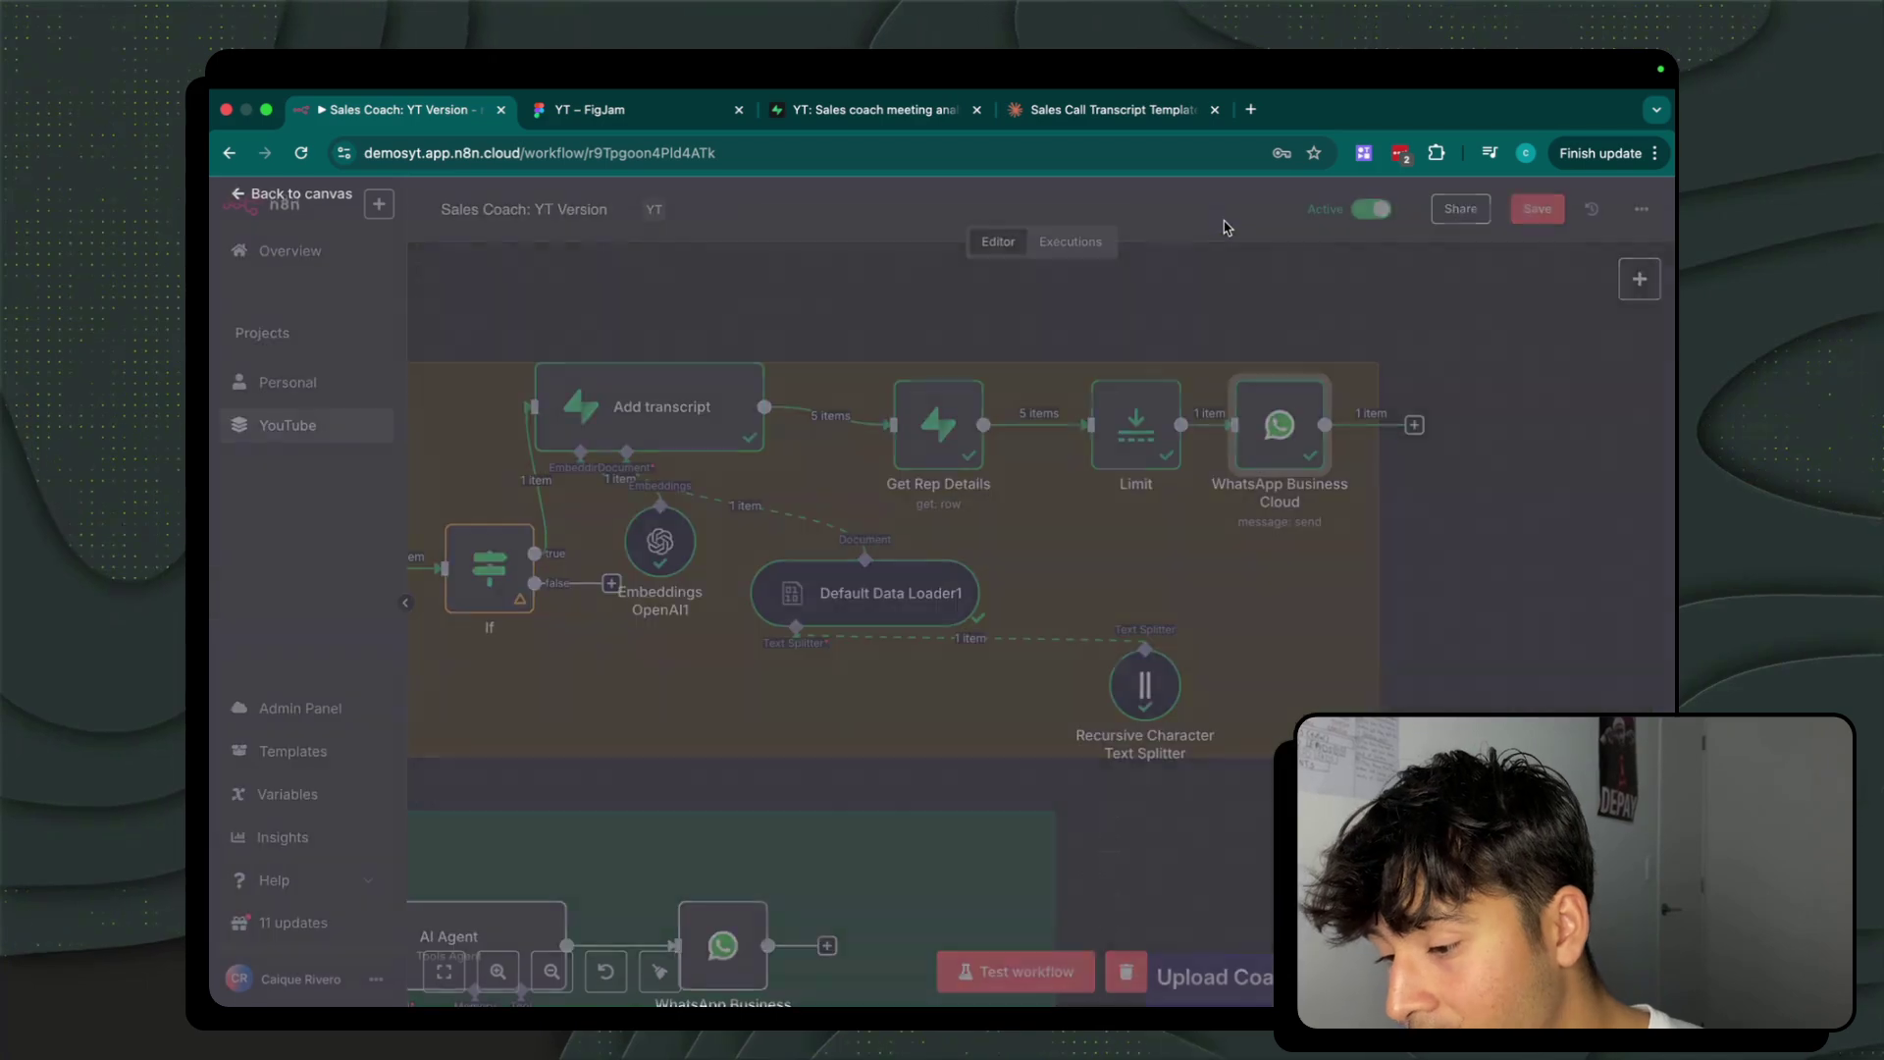
Open the Limit node between Get Rep Details and WhatsApp Business Cloud, then close it to return to the whole workflow.
double_click(1120, 441)
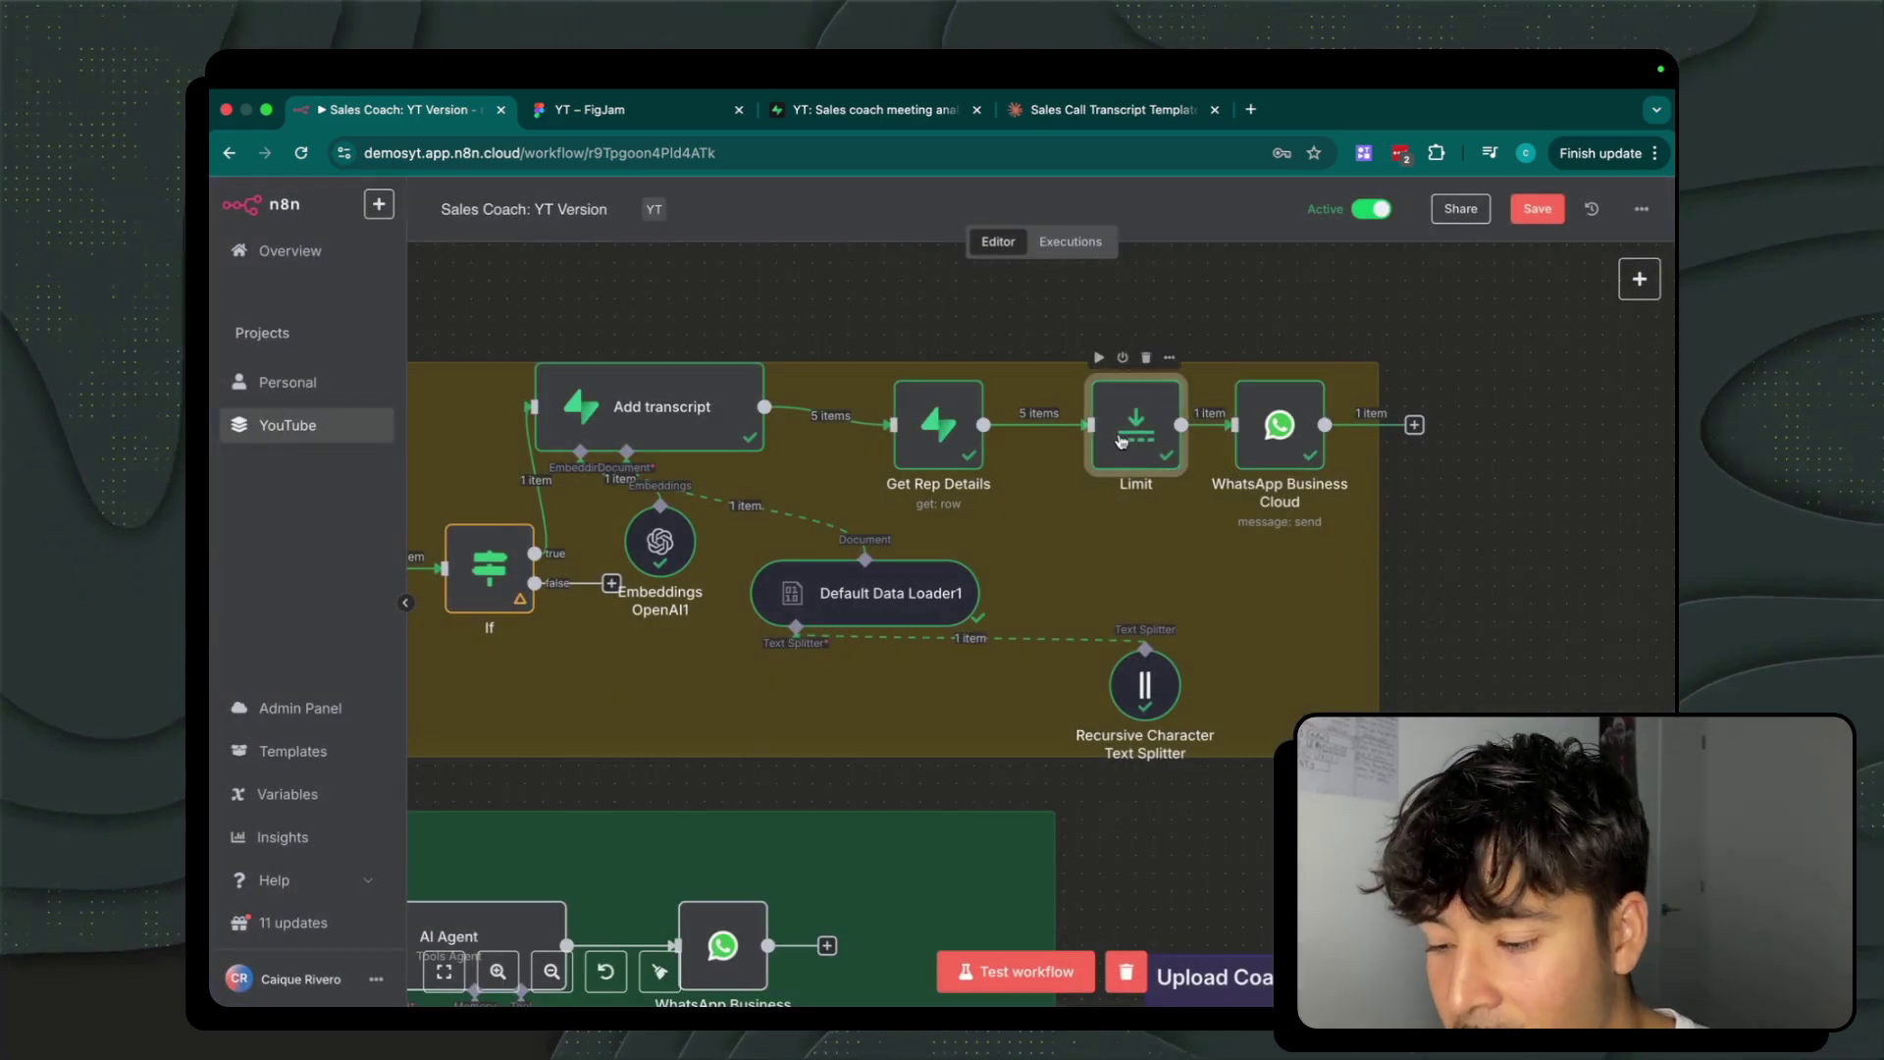
left_click(1067, 205)
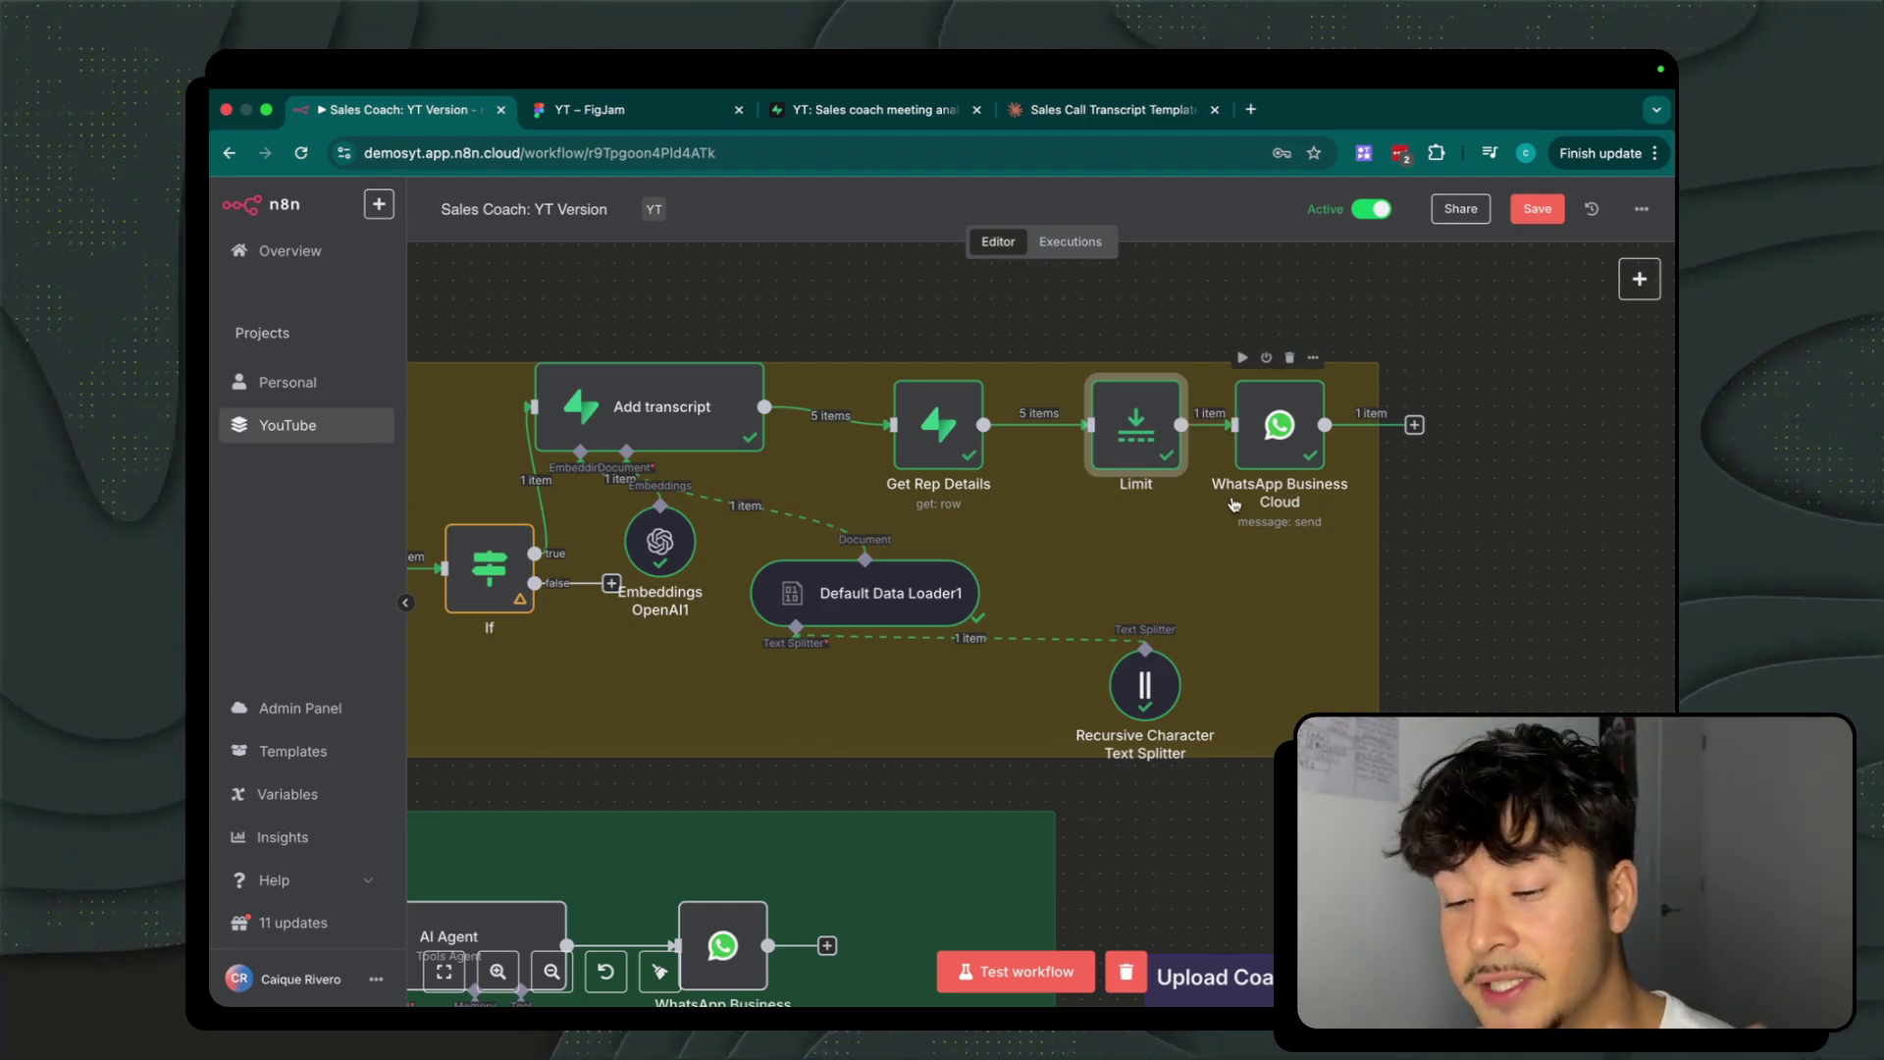
scroll(999, 573, "down", 1)
scroll(999, 573, "down", 3)
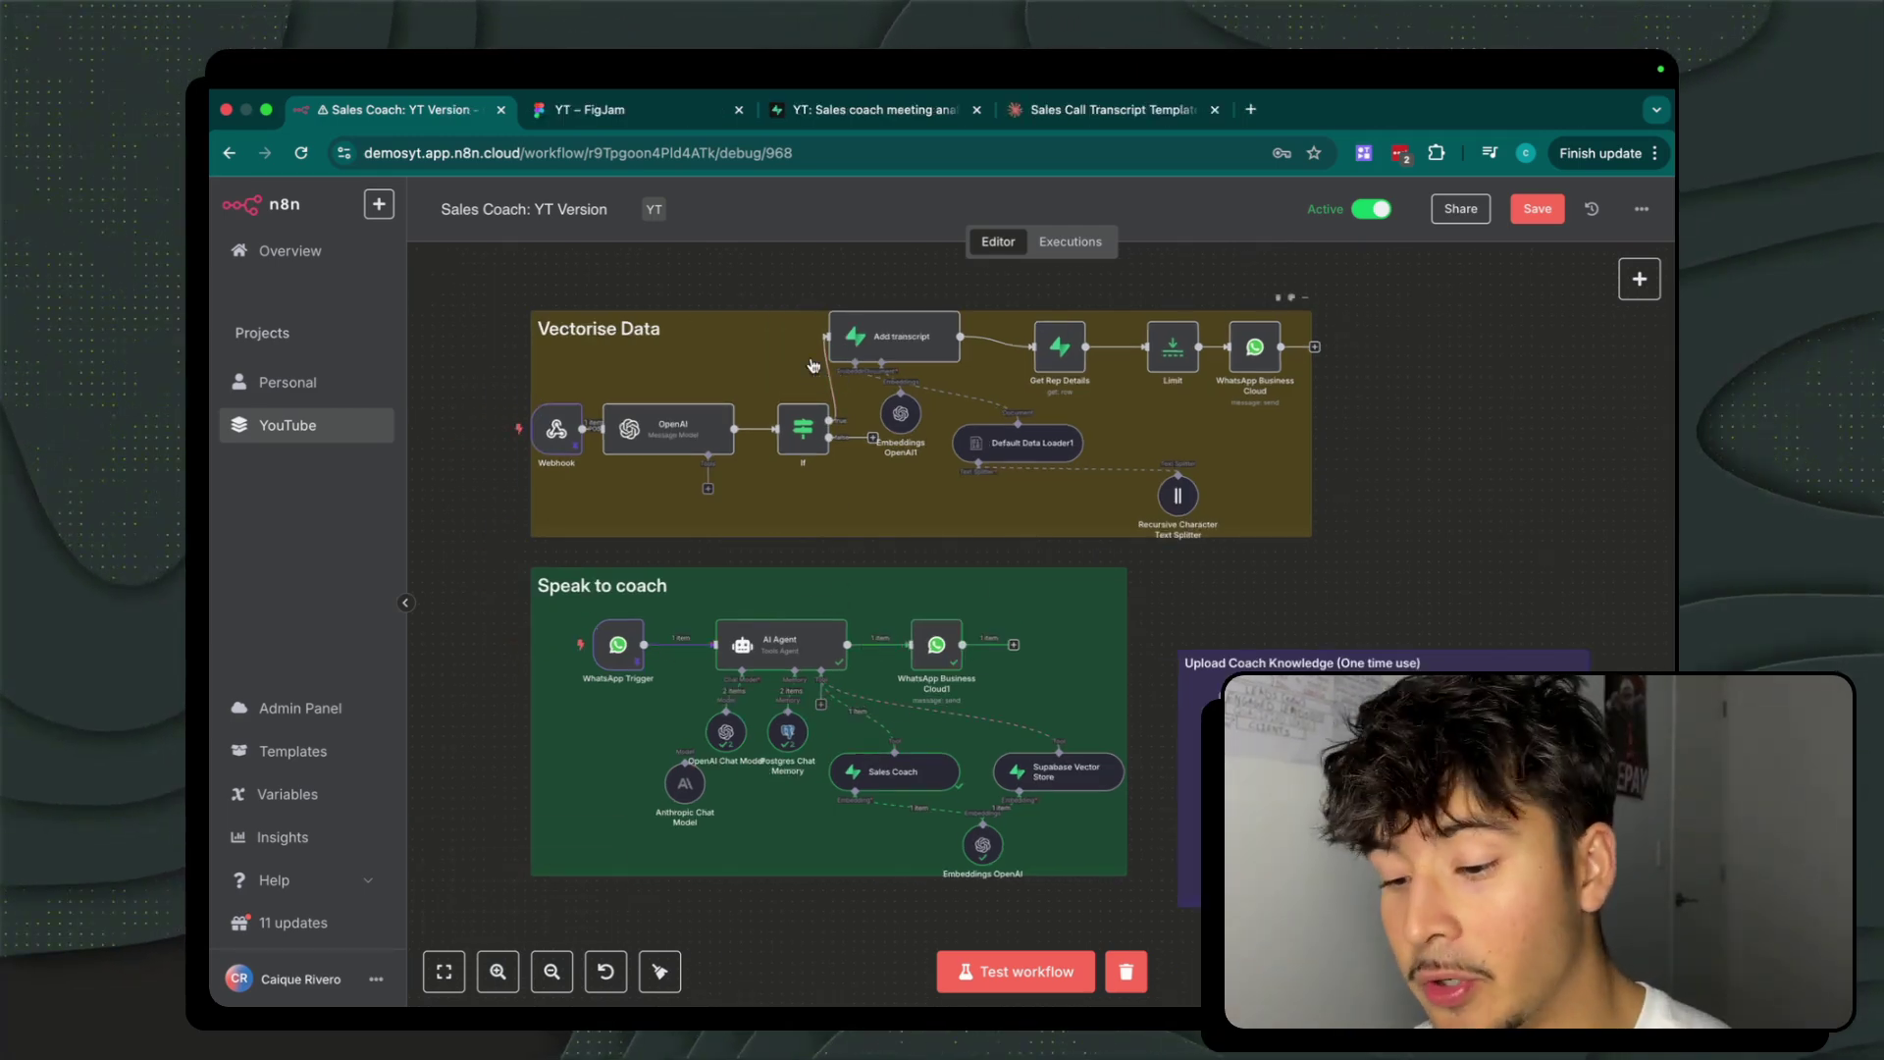
Examine the Speak to coach section, from the WhatsApp Trigger through the AI Agent to the WhatsApp Business Cloud1 reply.
mouse_move(672, 659)
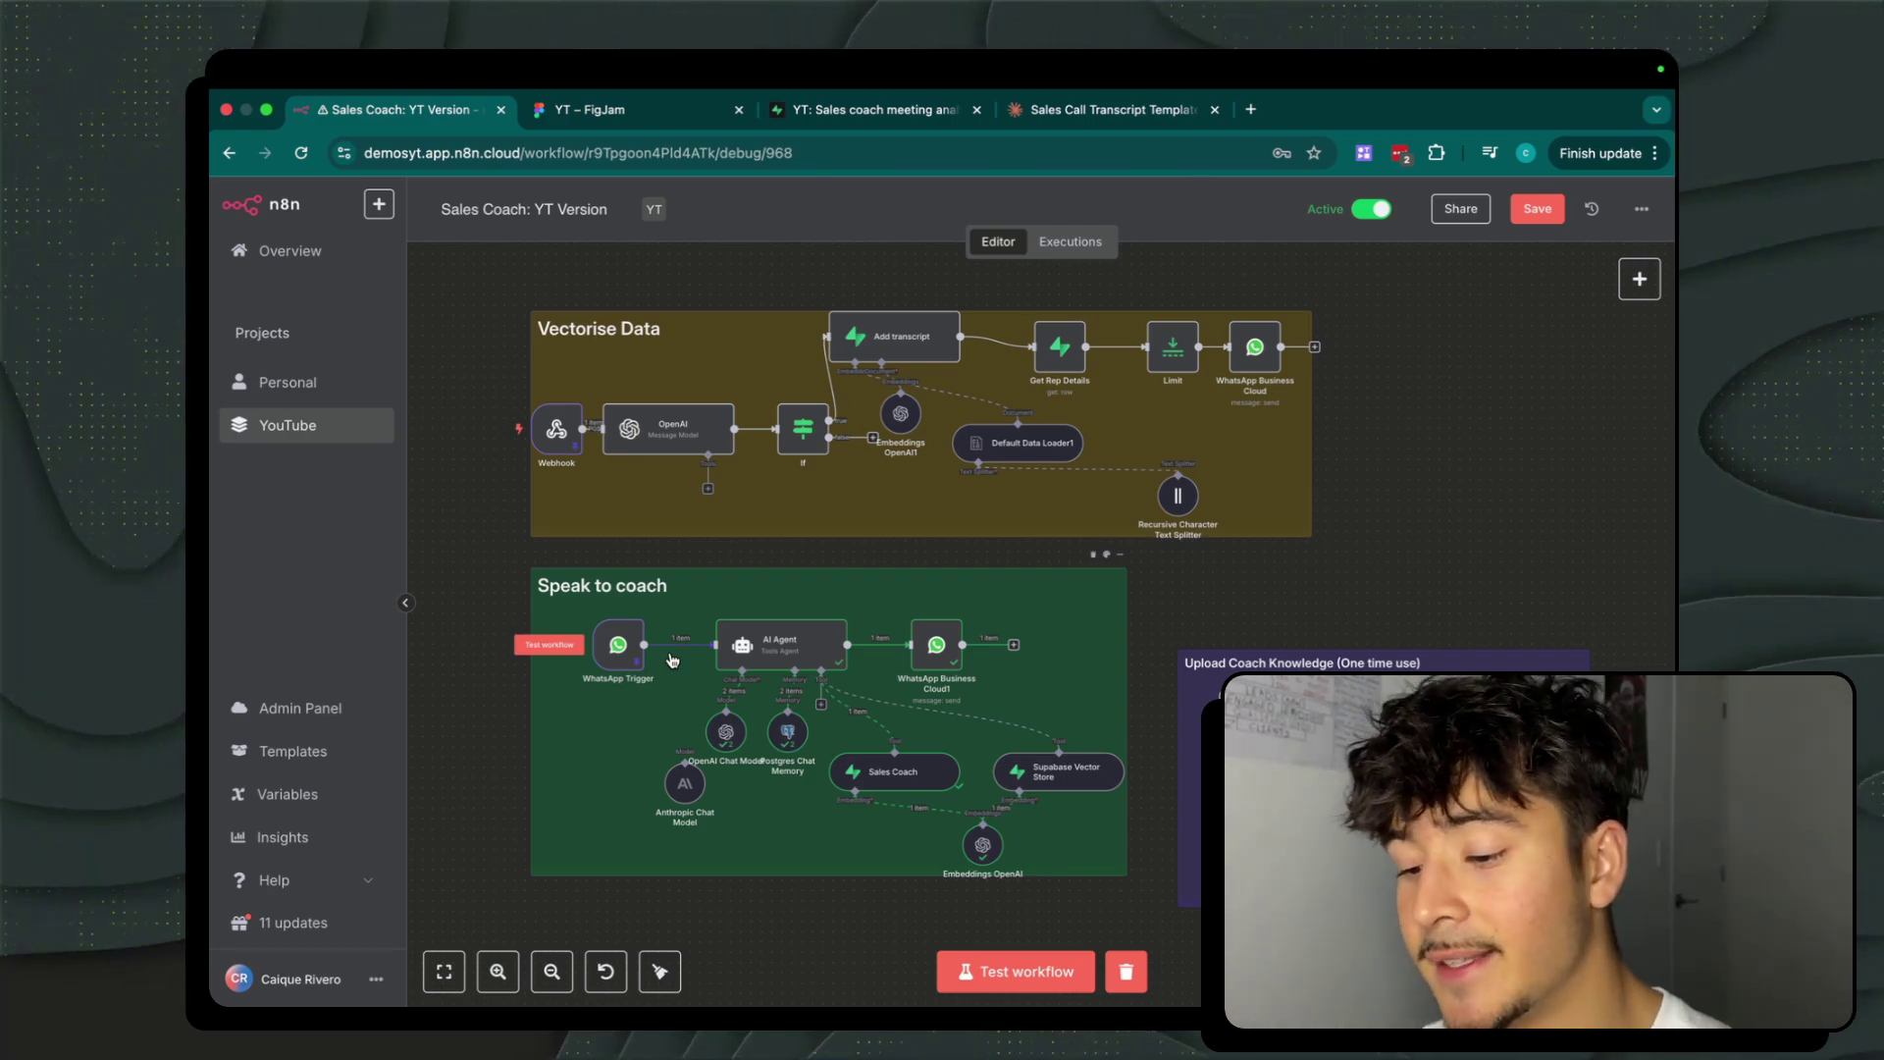
scroll(928, 790, "up", 5)
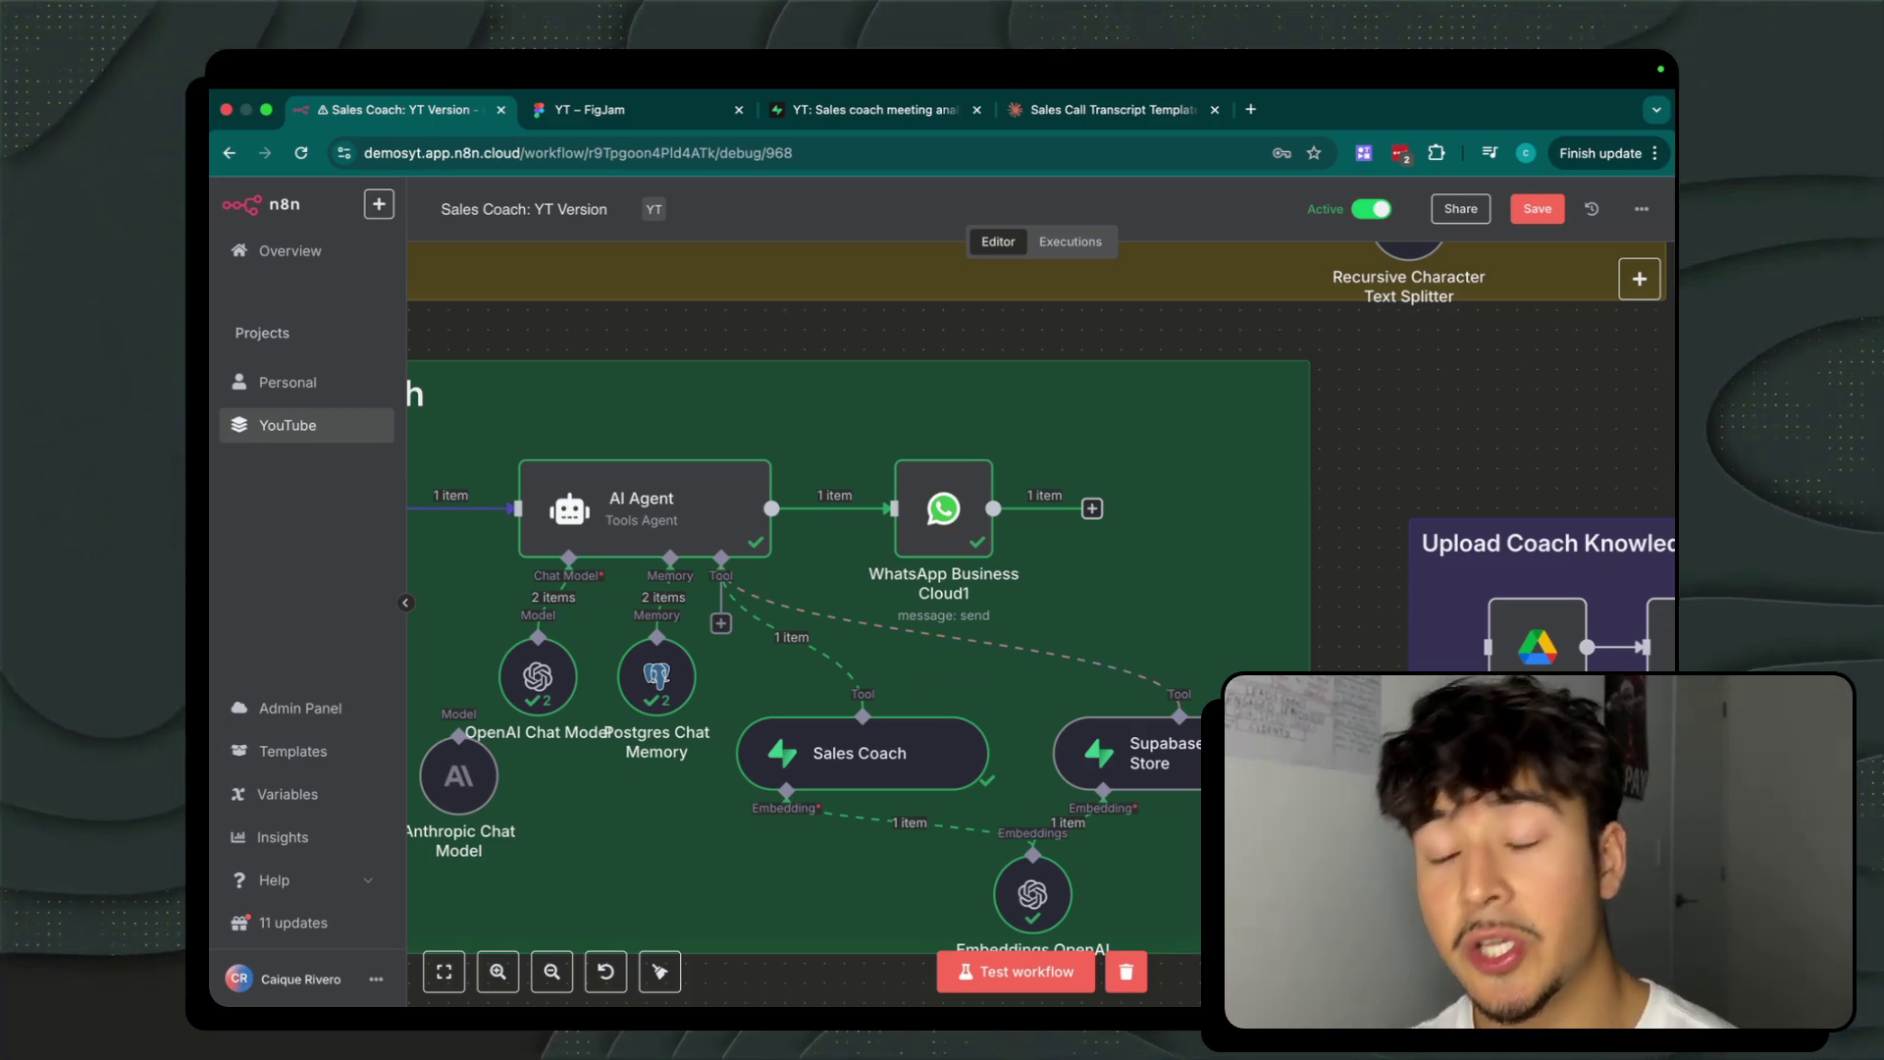
scroll(1026, 703, "left", 5)
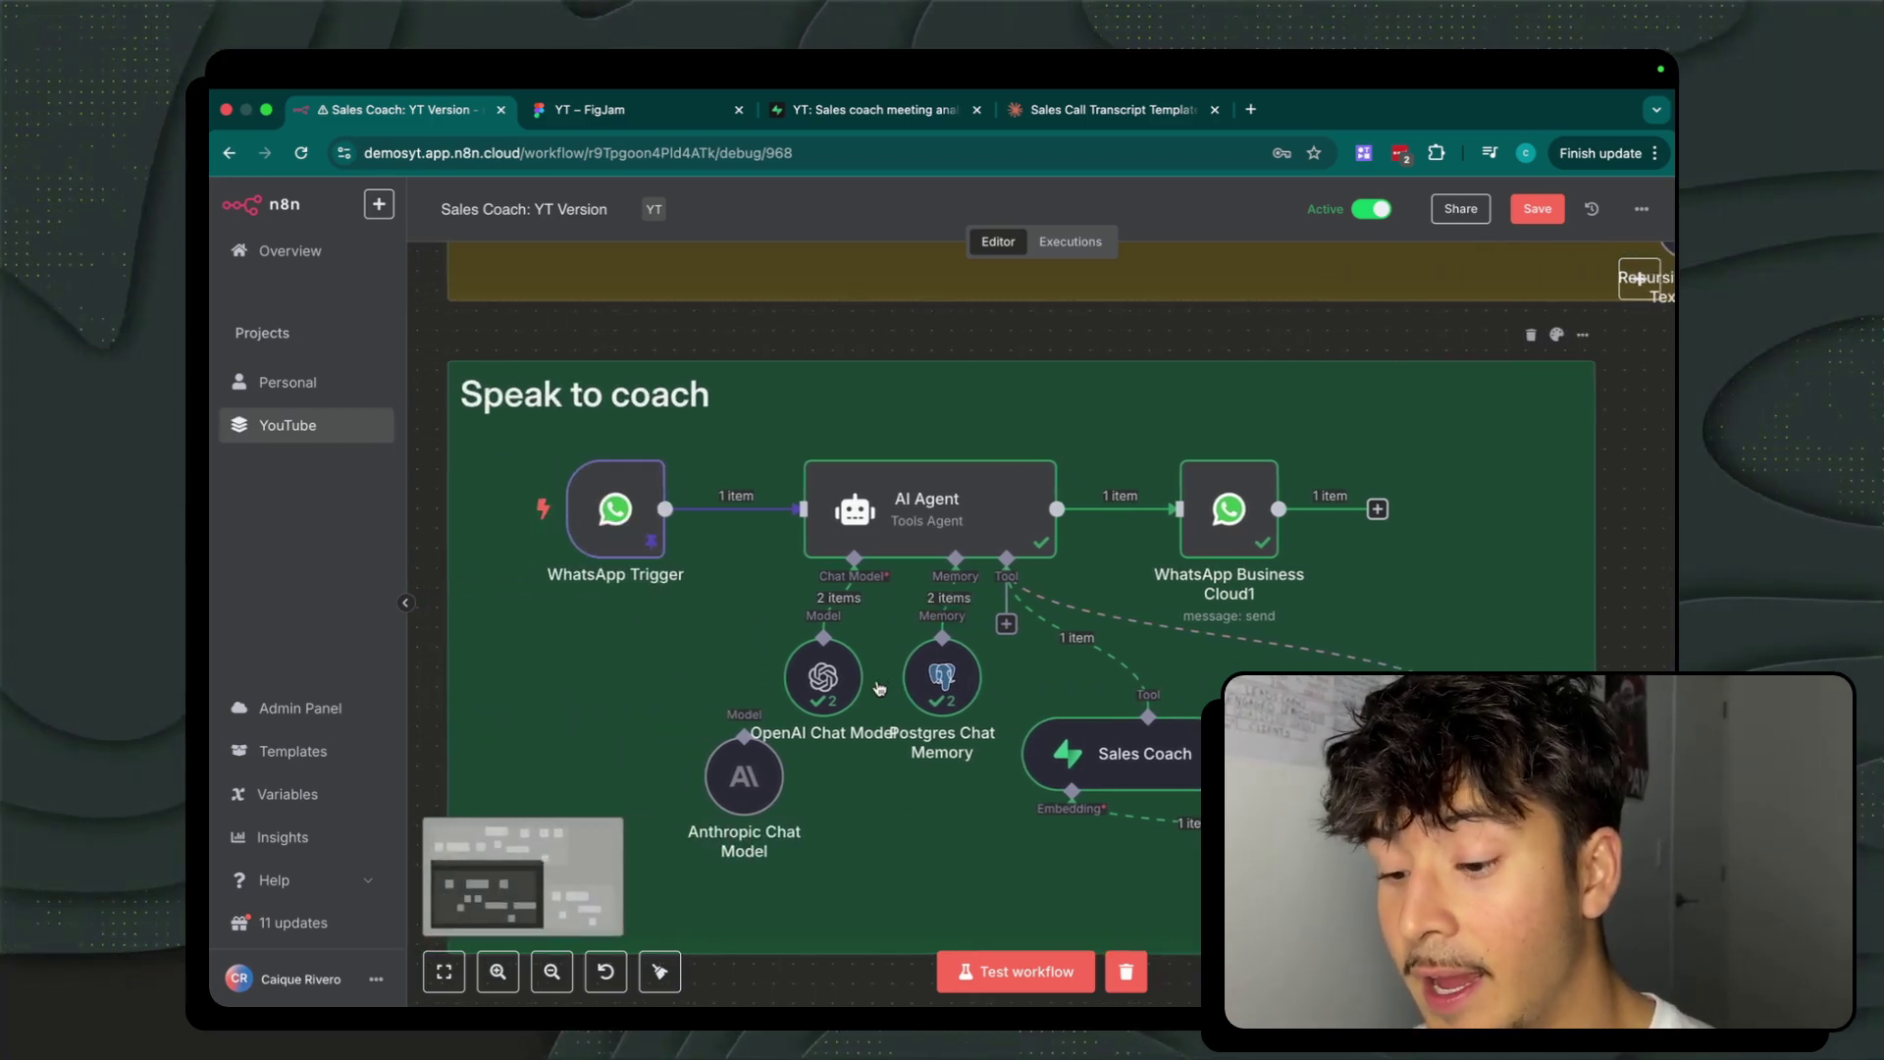
scroll(879, 689, "up", 1)
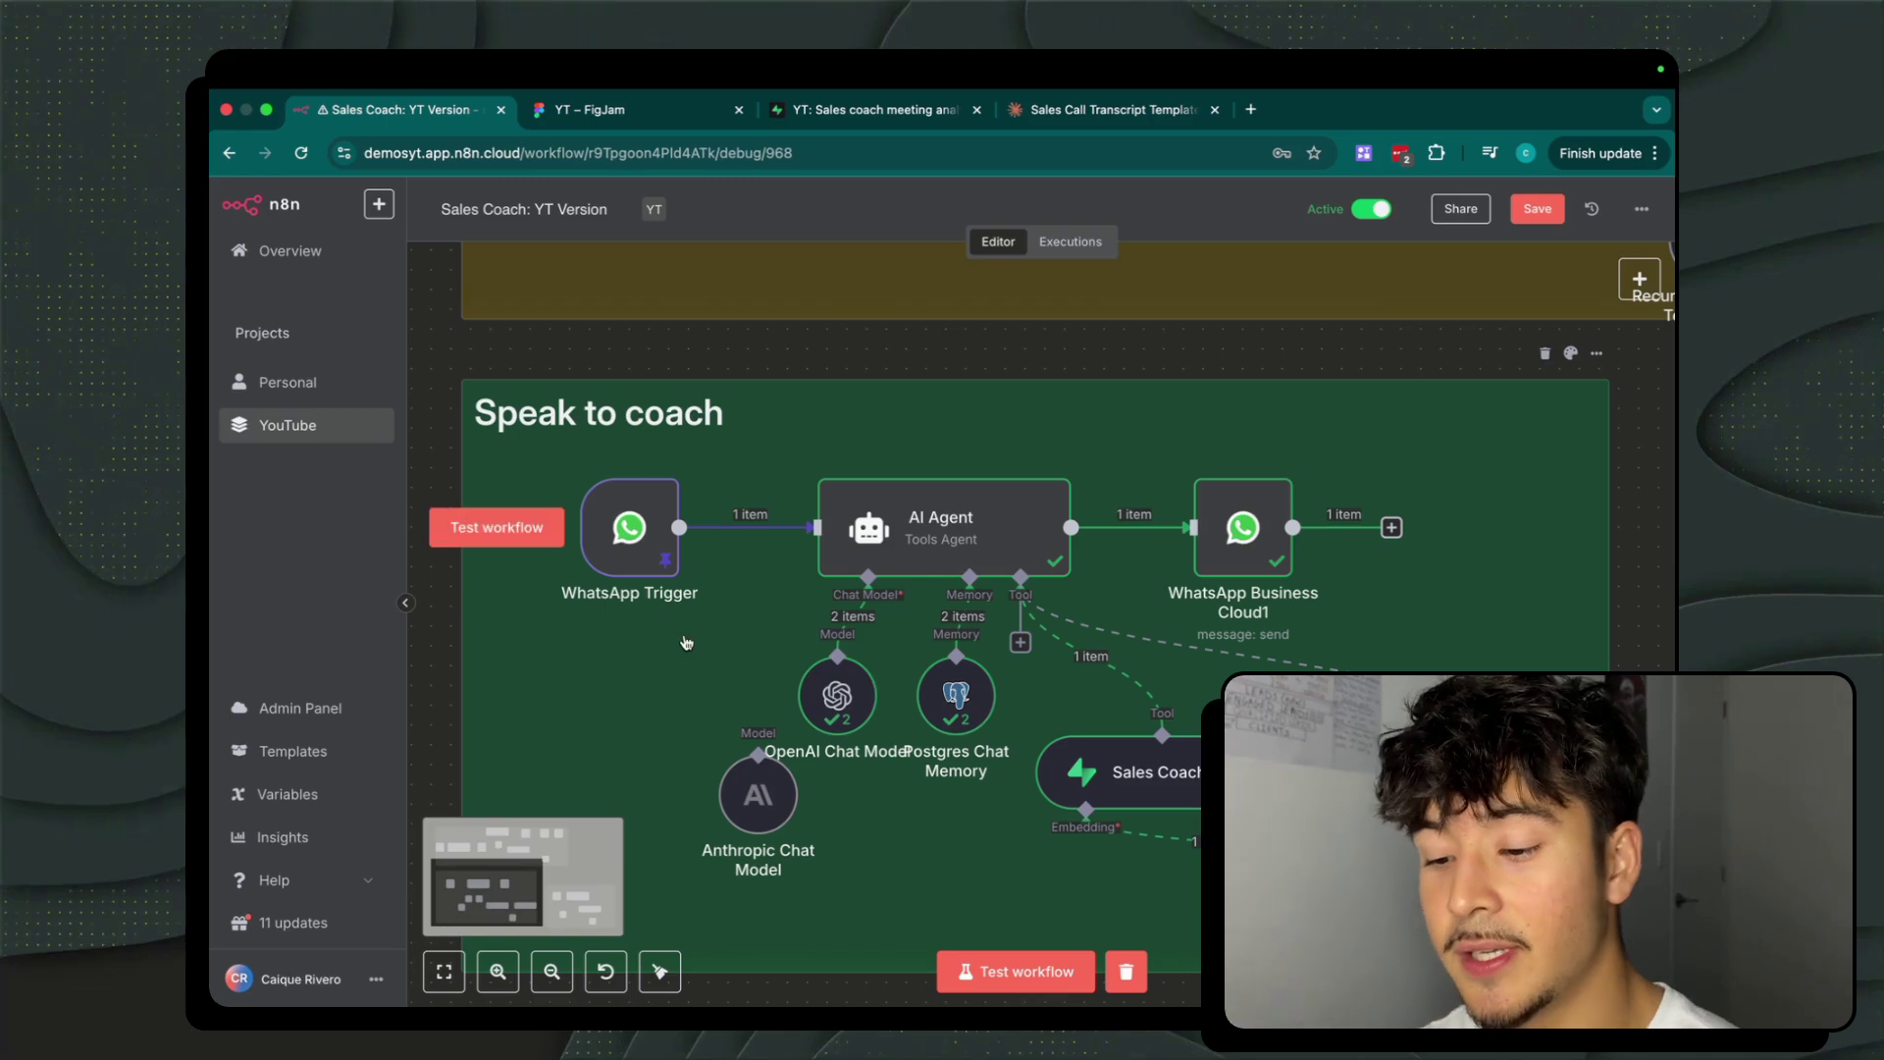
mouse_move(631, 533)
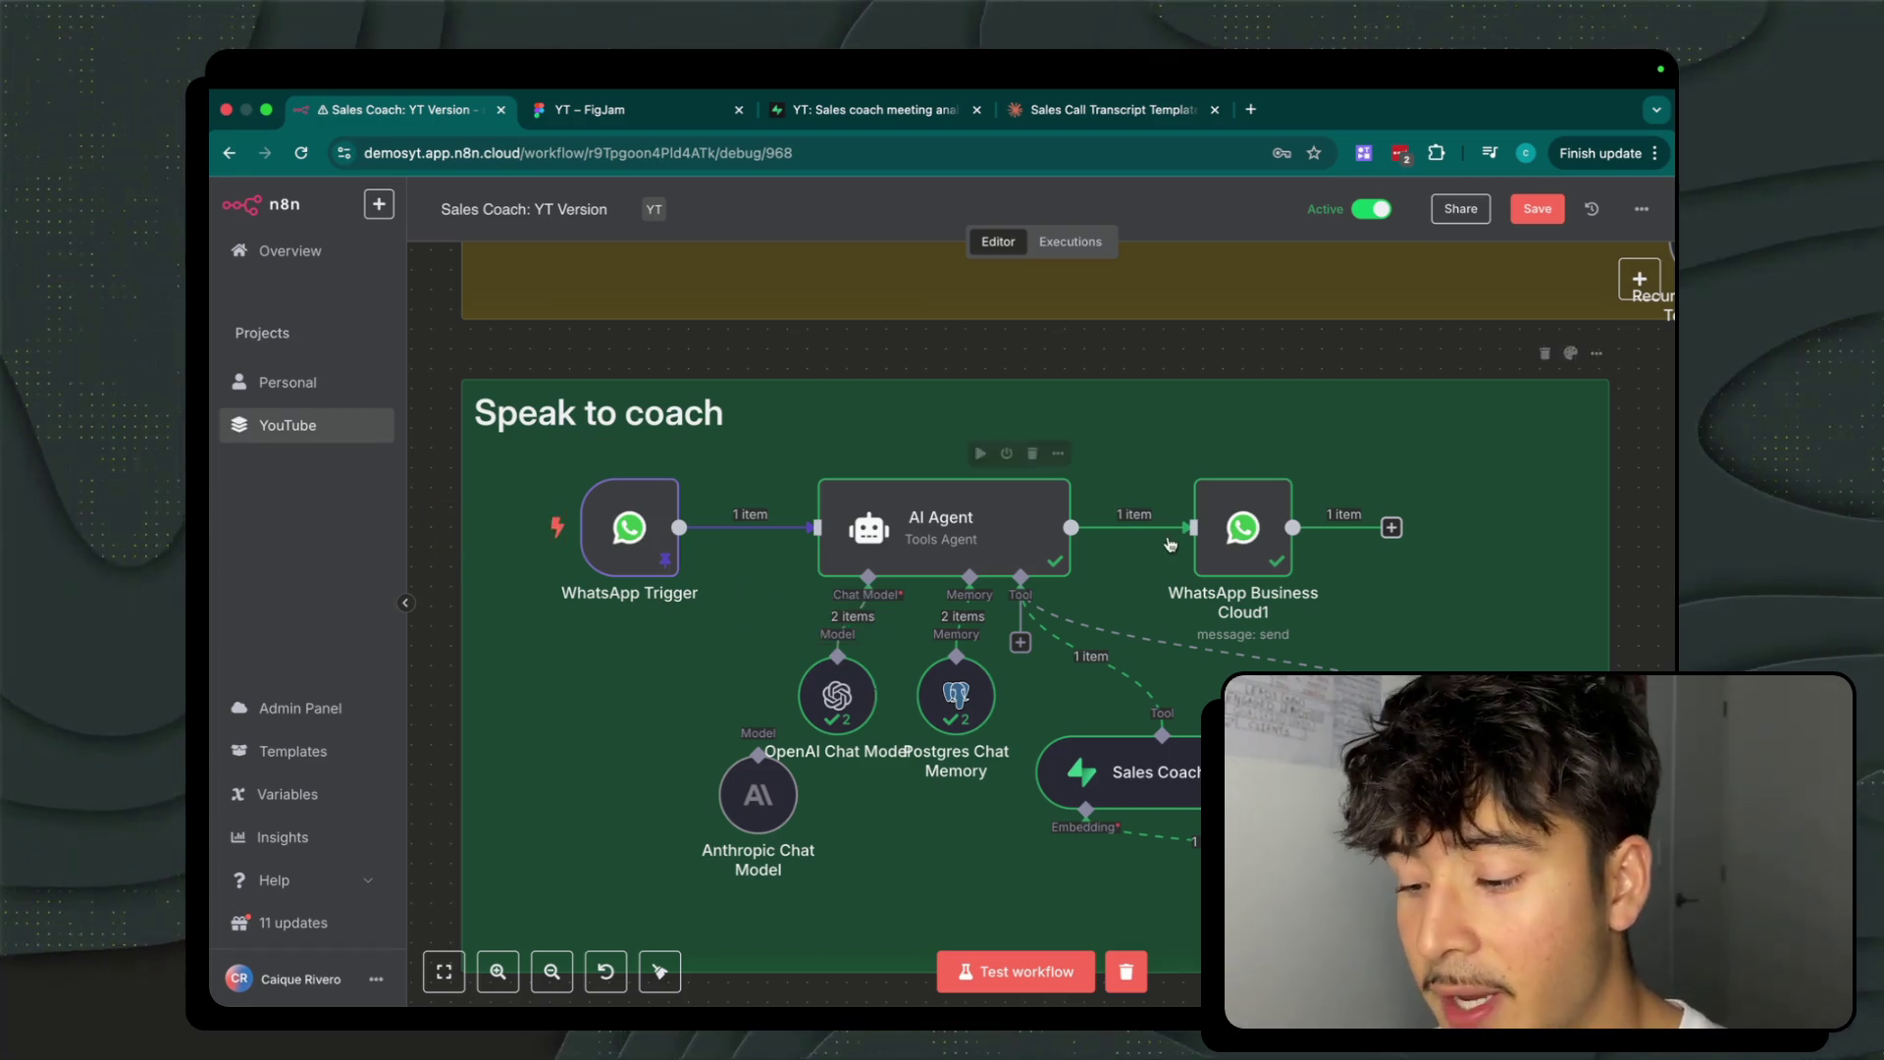
scroll(1226, 526, "up", 2)
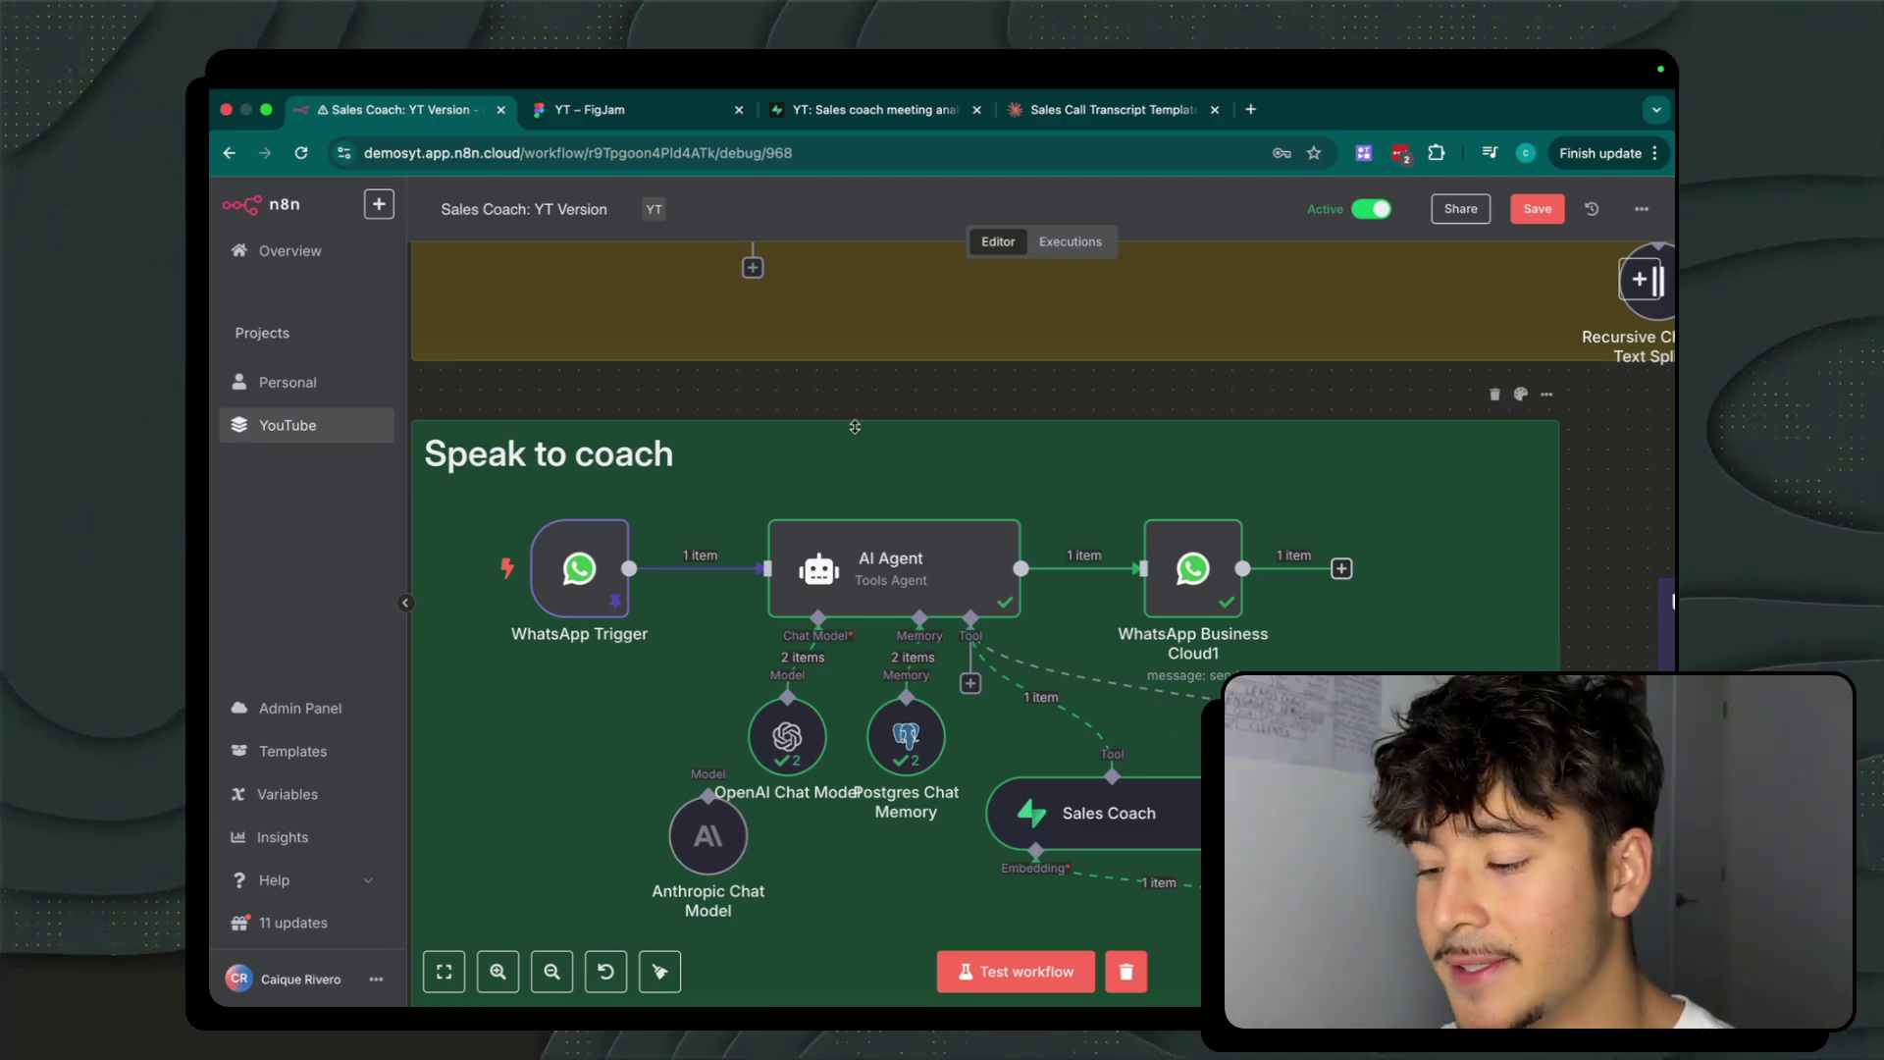
Switch to Supabase and review the Sales reps and transcripts tables, checking back on the n8n workflow in between.
left_click(843, 110)
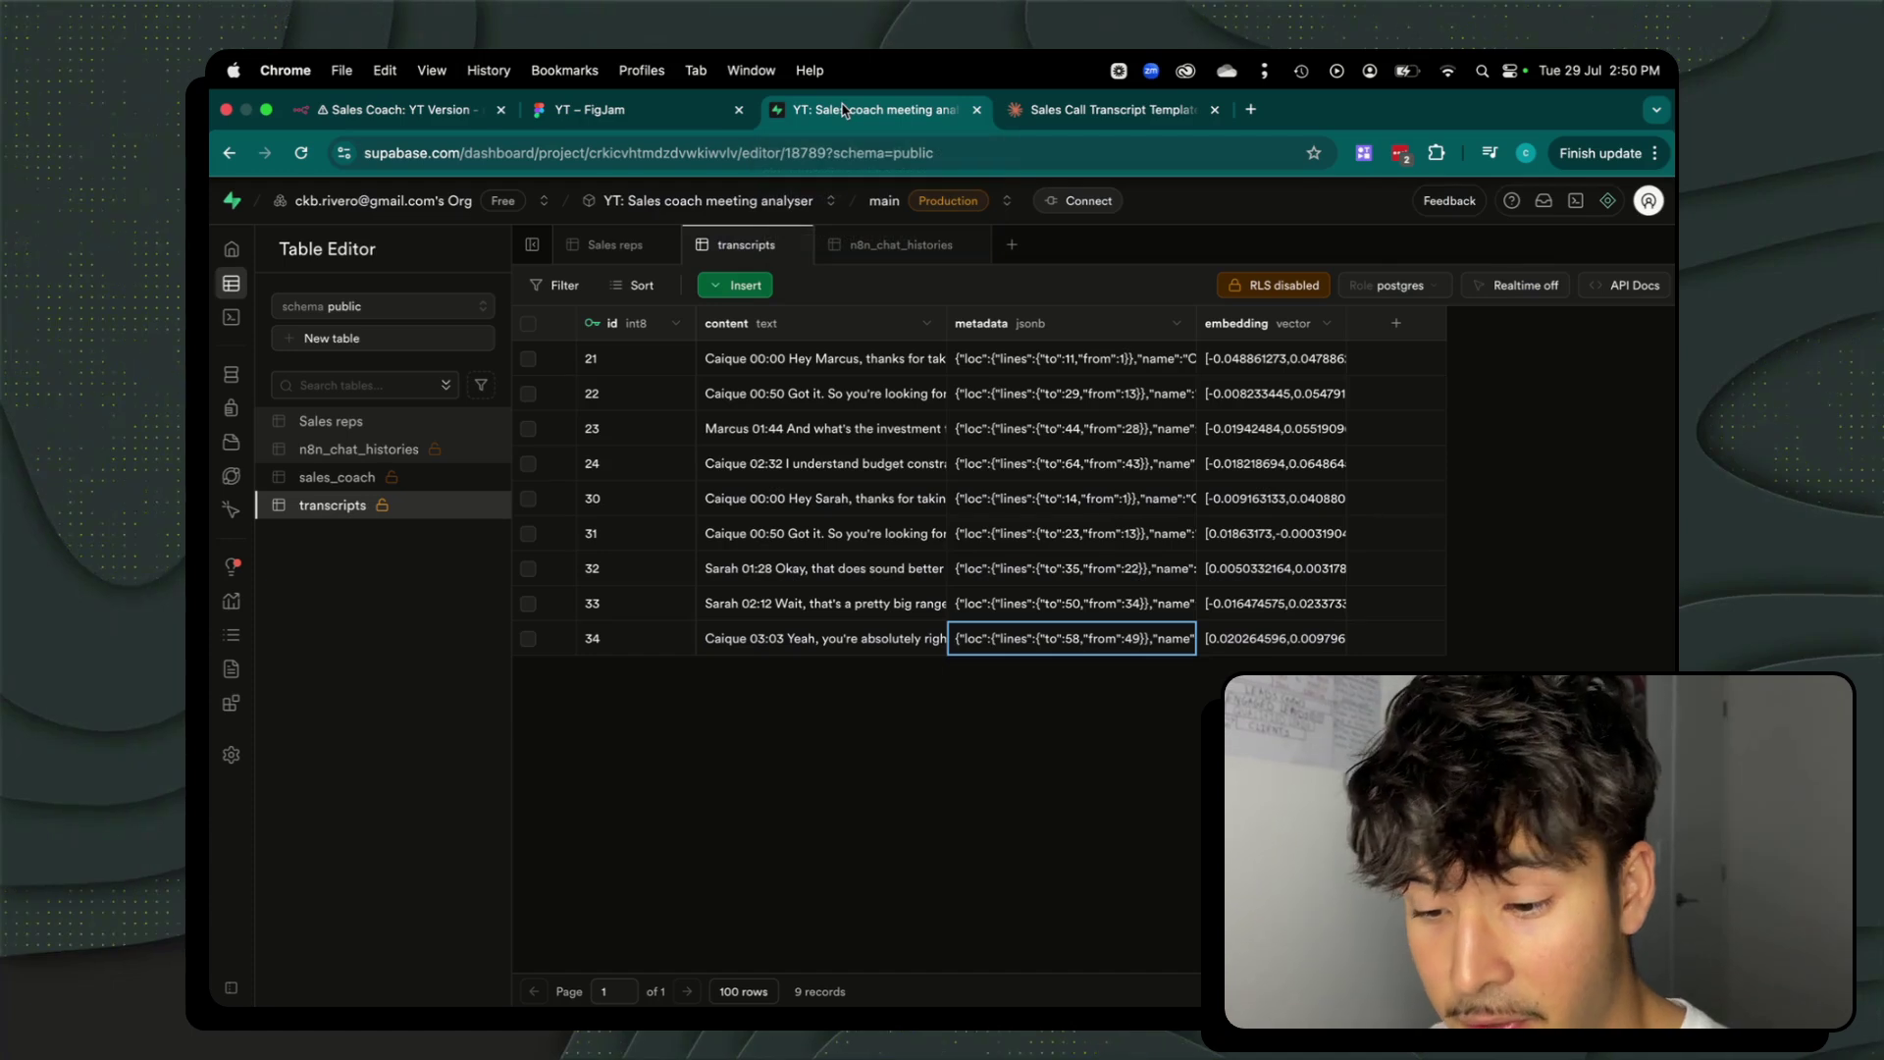
left_click(337, 435)
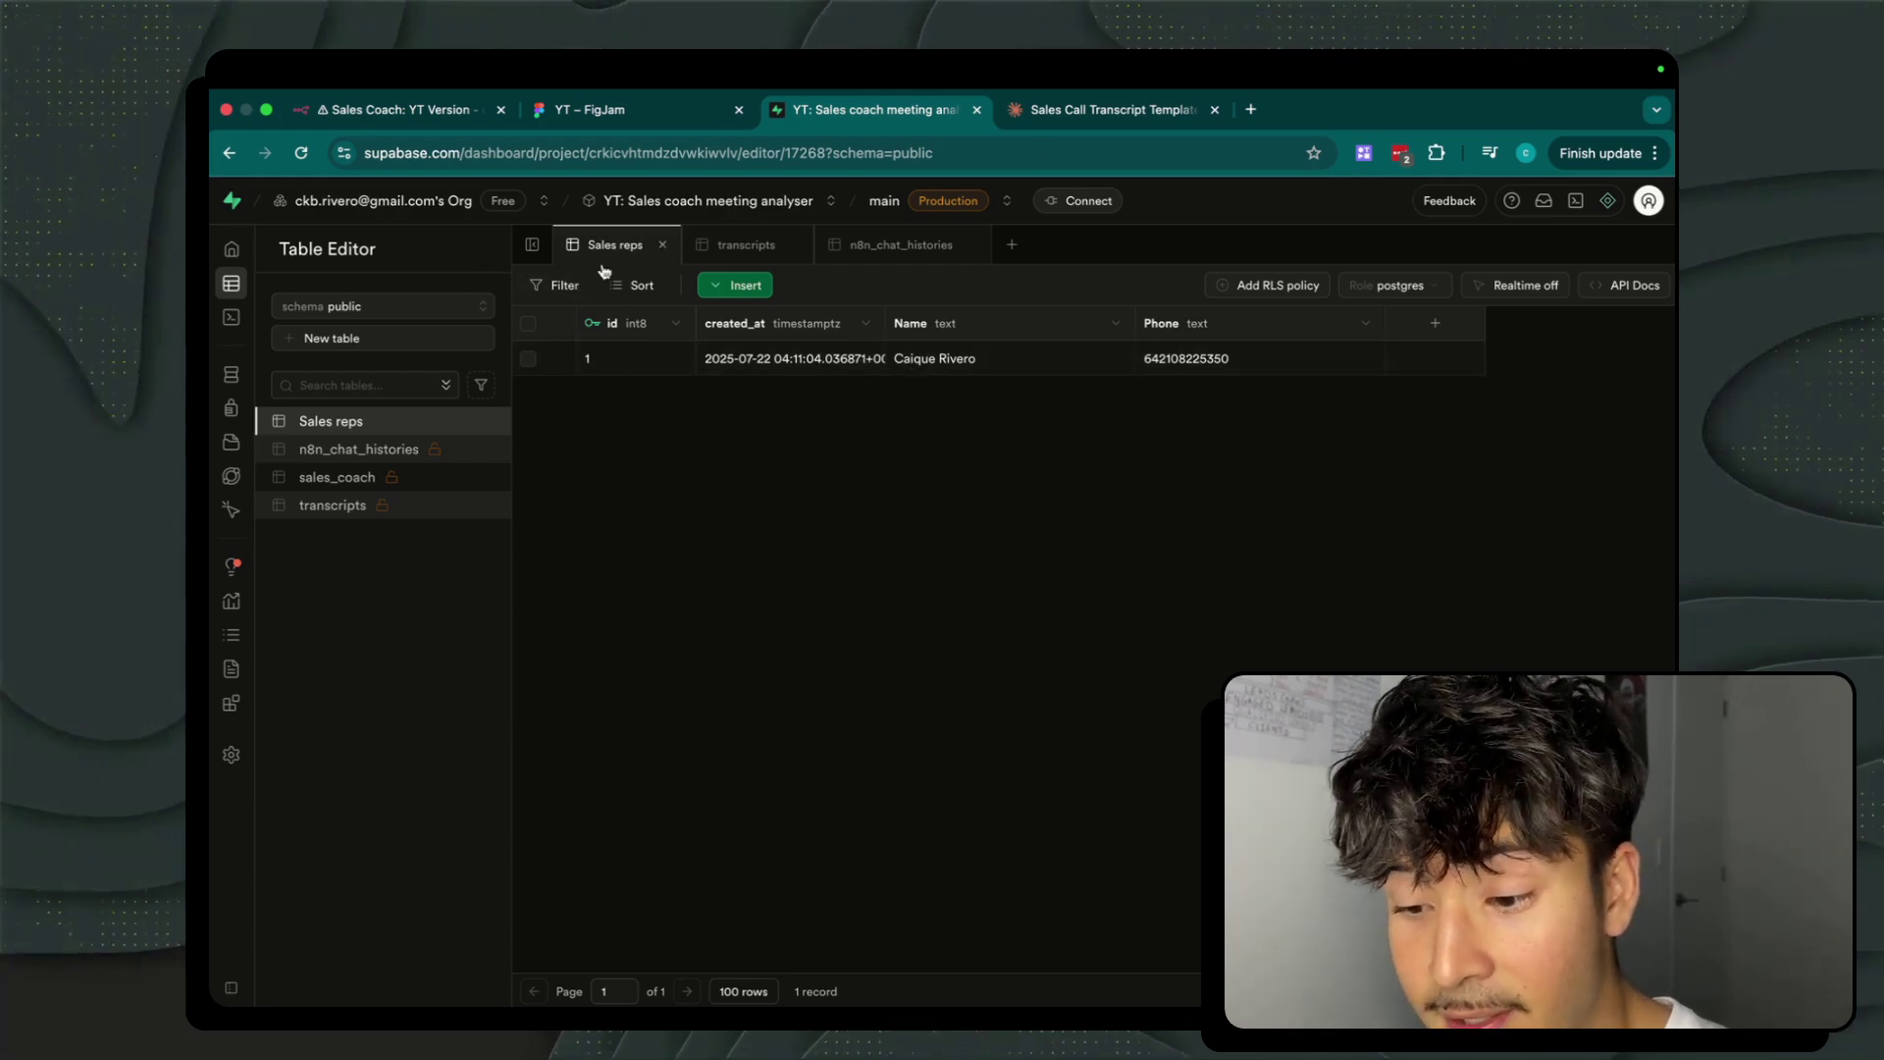
left_click(393, 109)
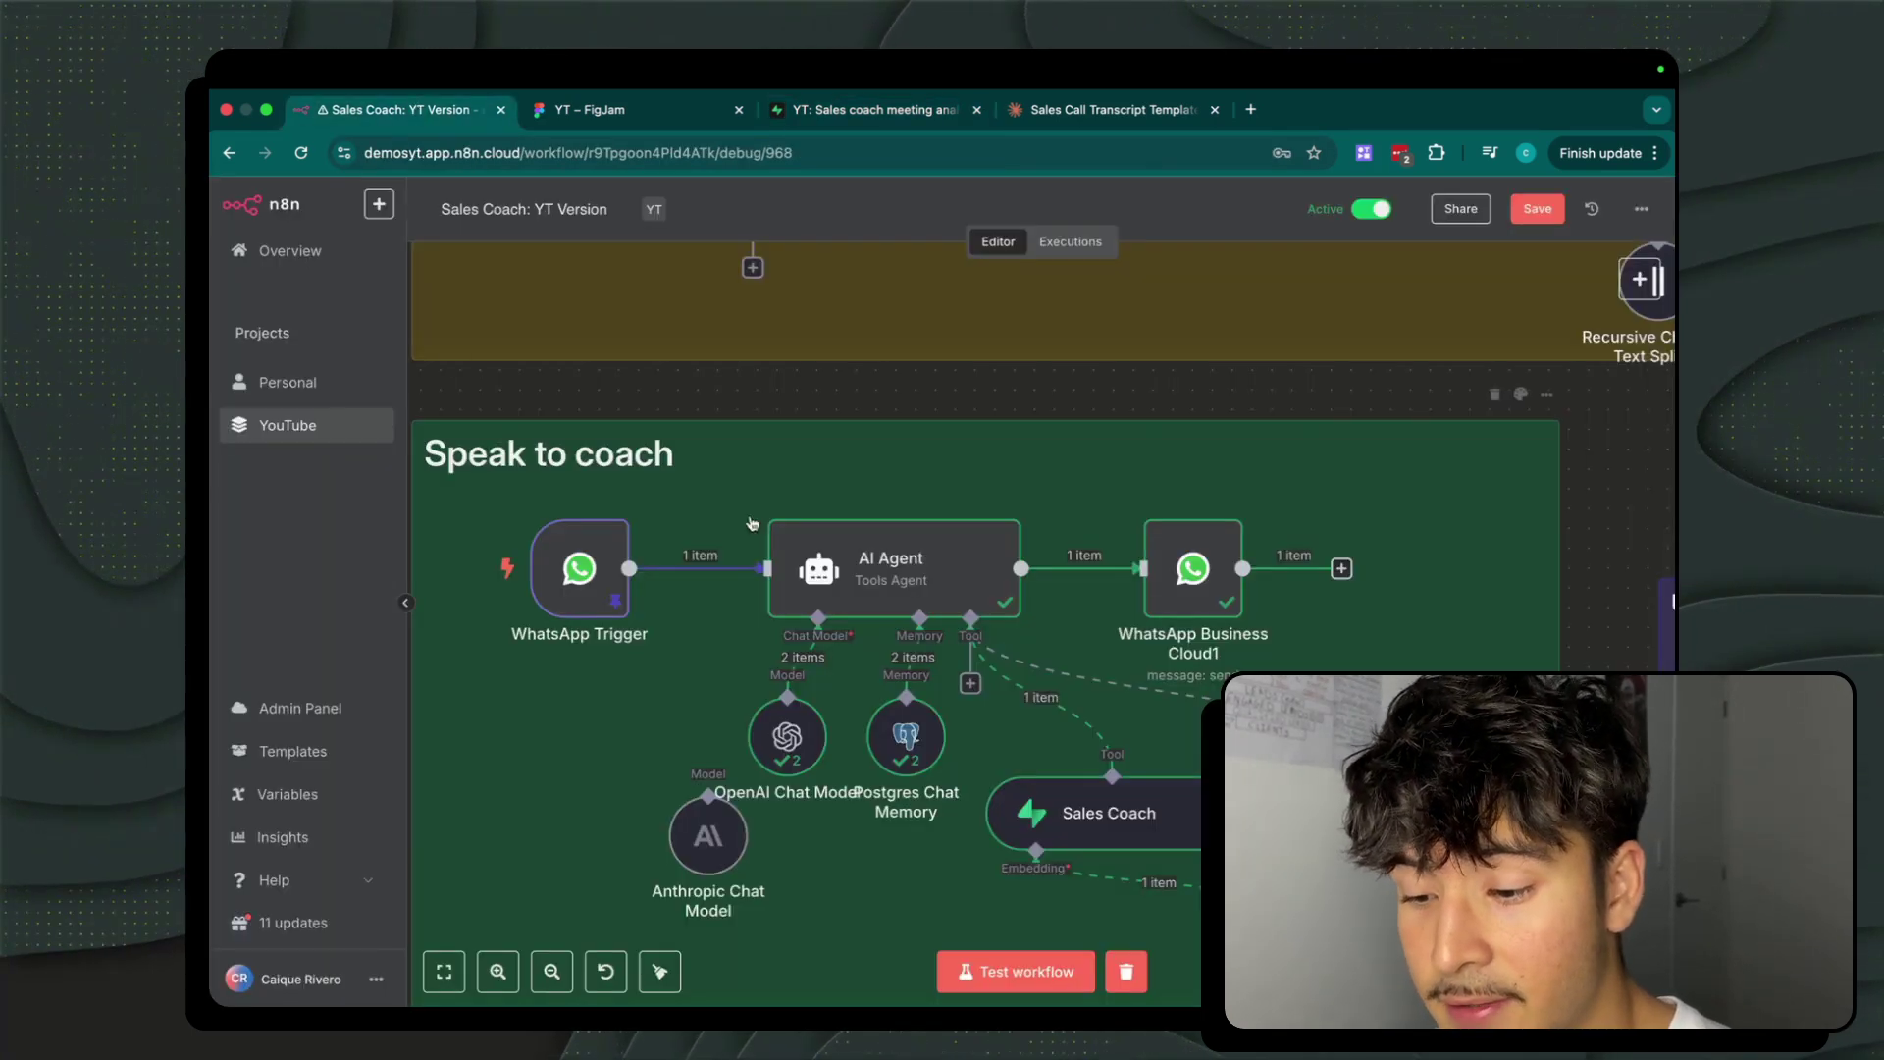
scroll(775, 520, "up", 5)
scroll(781, 517, "down", 2)
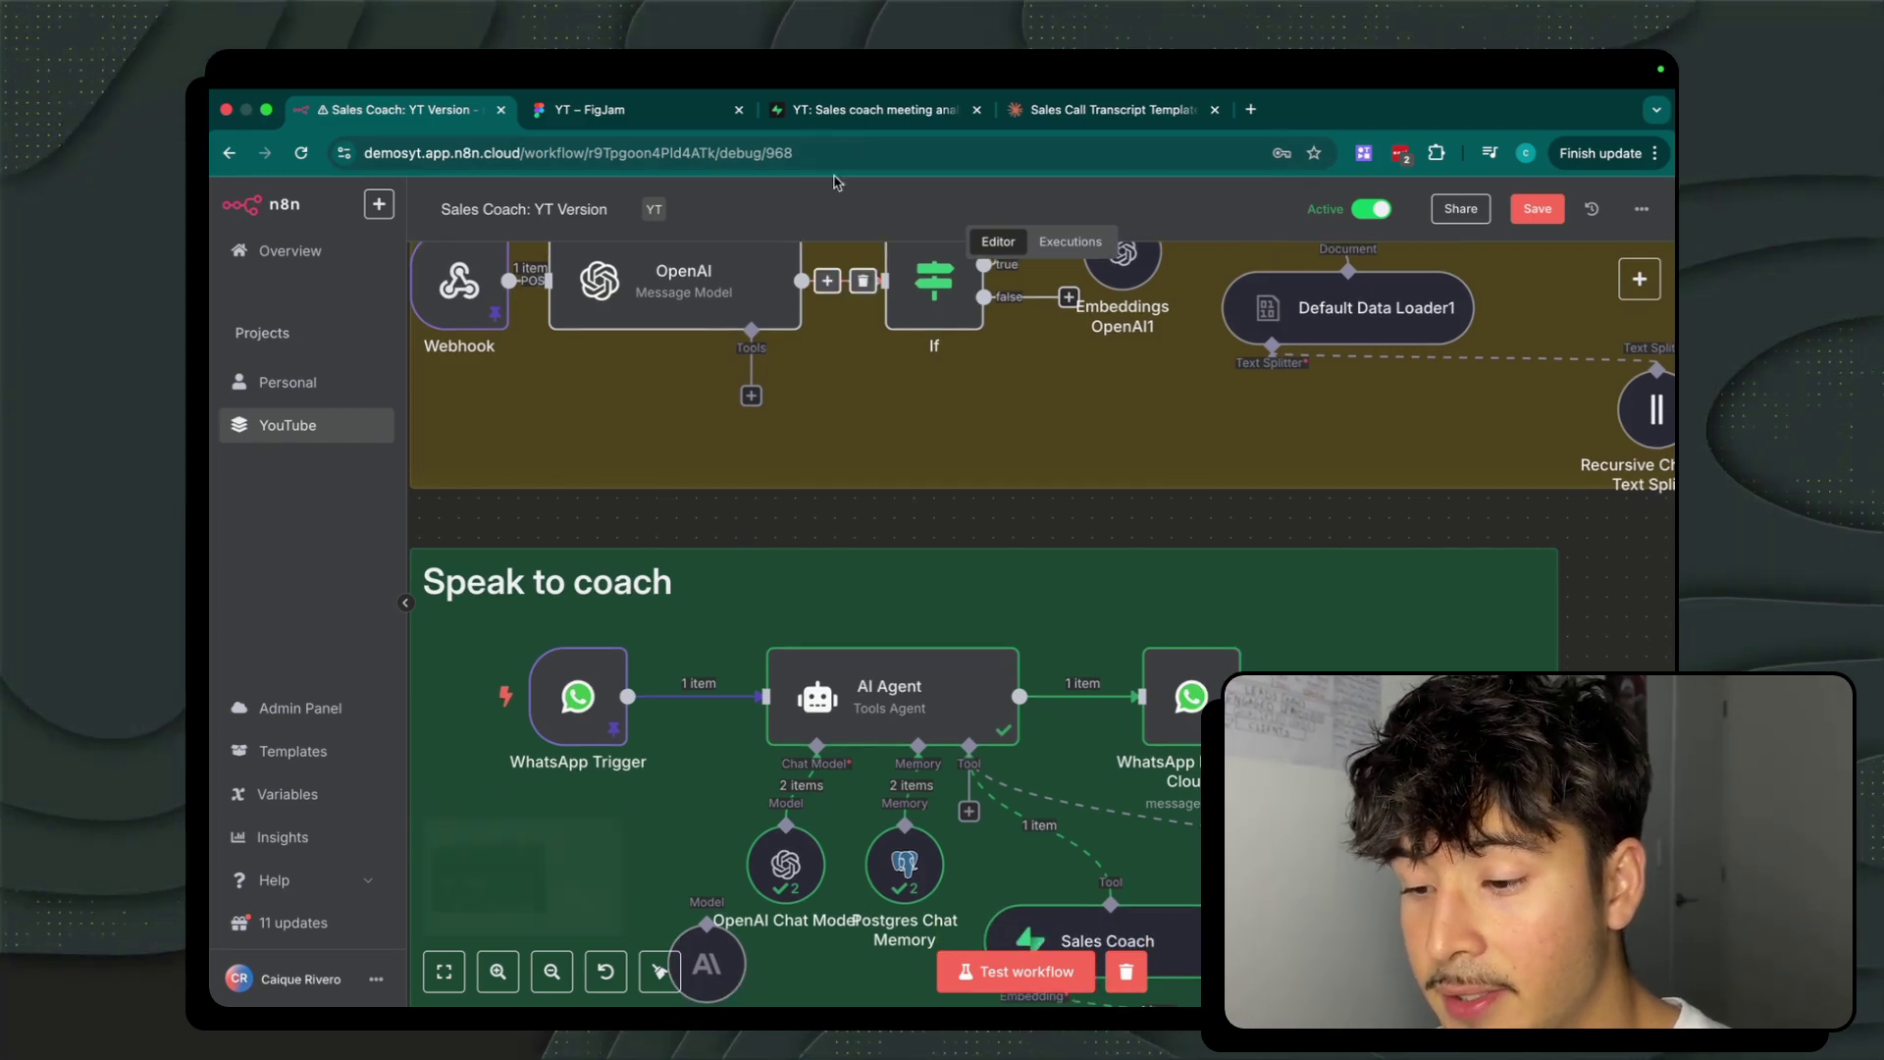
left_click(864, 109)
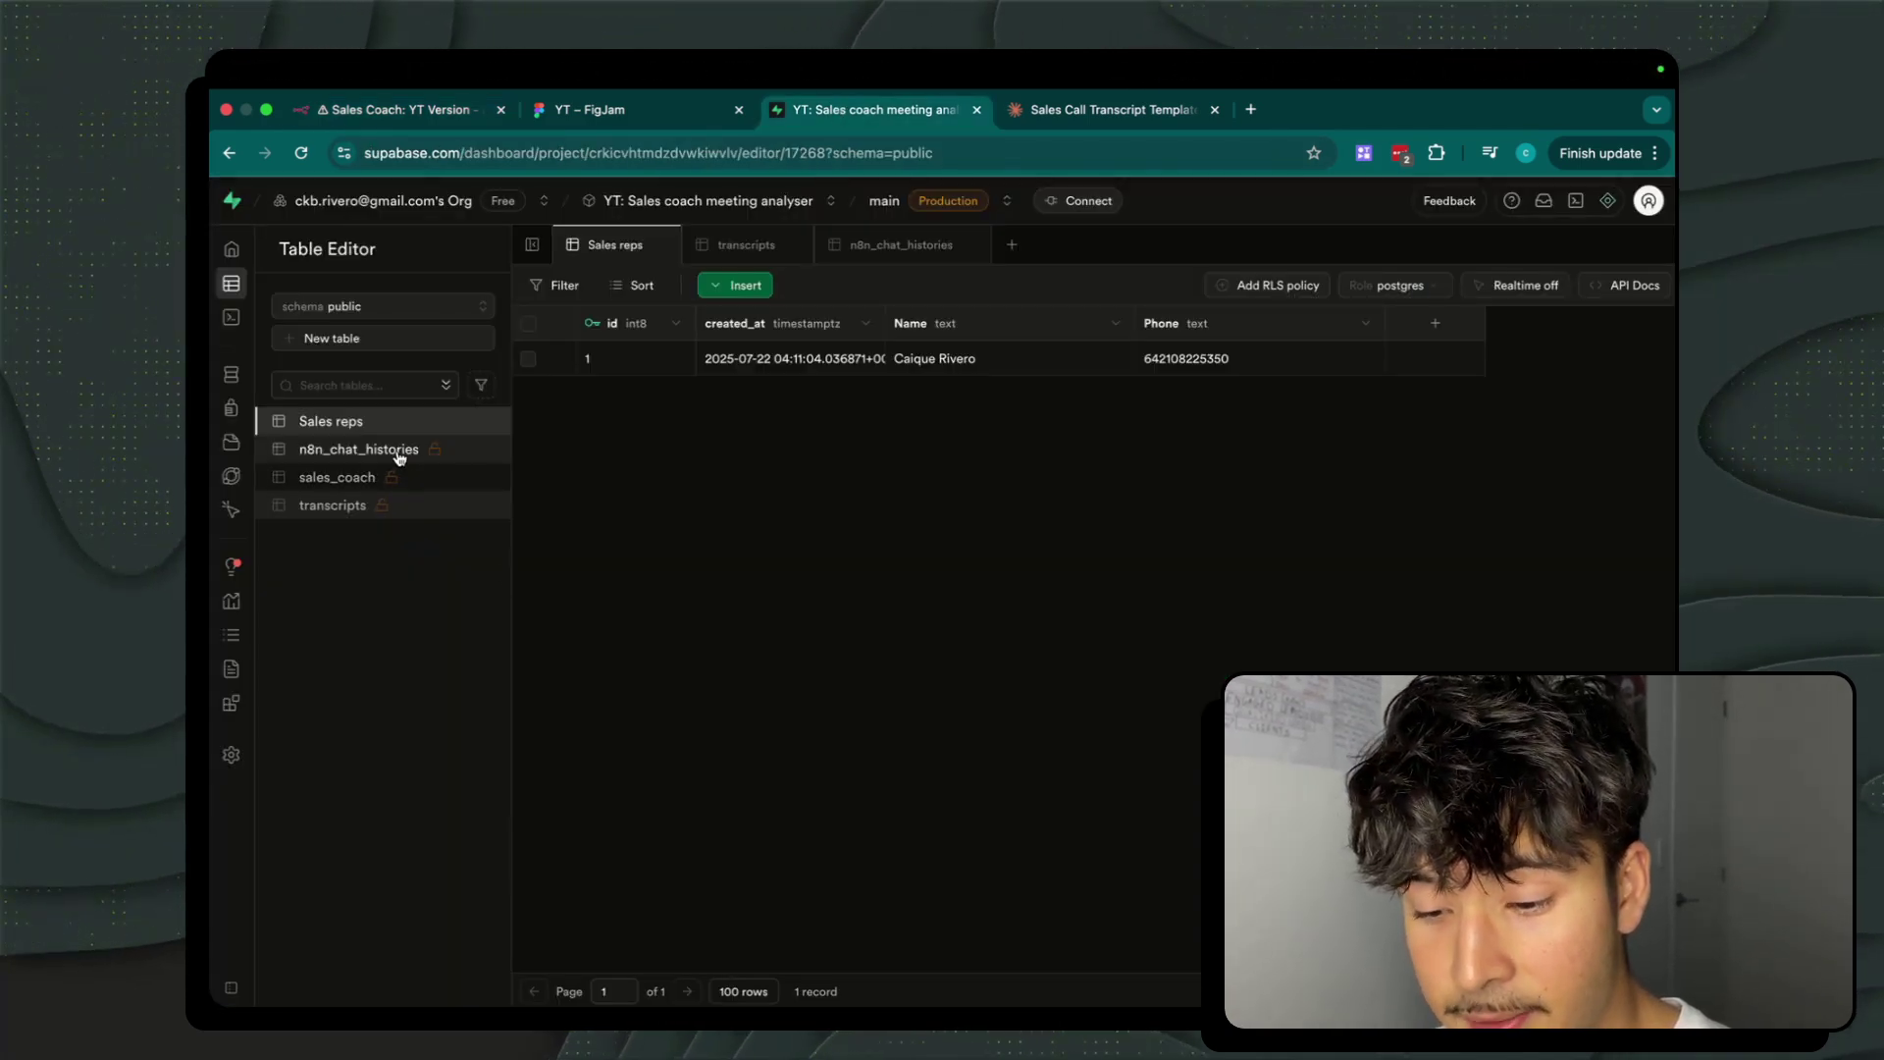
left_click(331, 504)
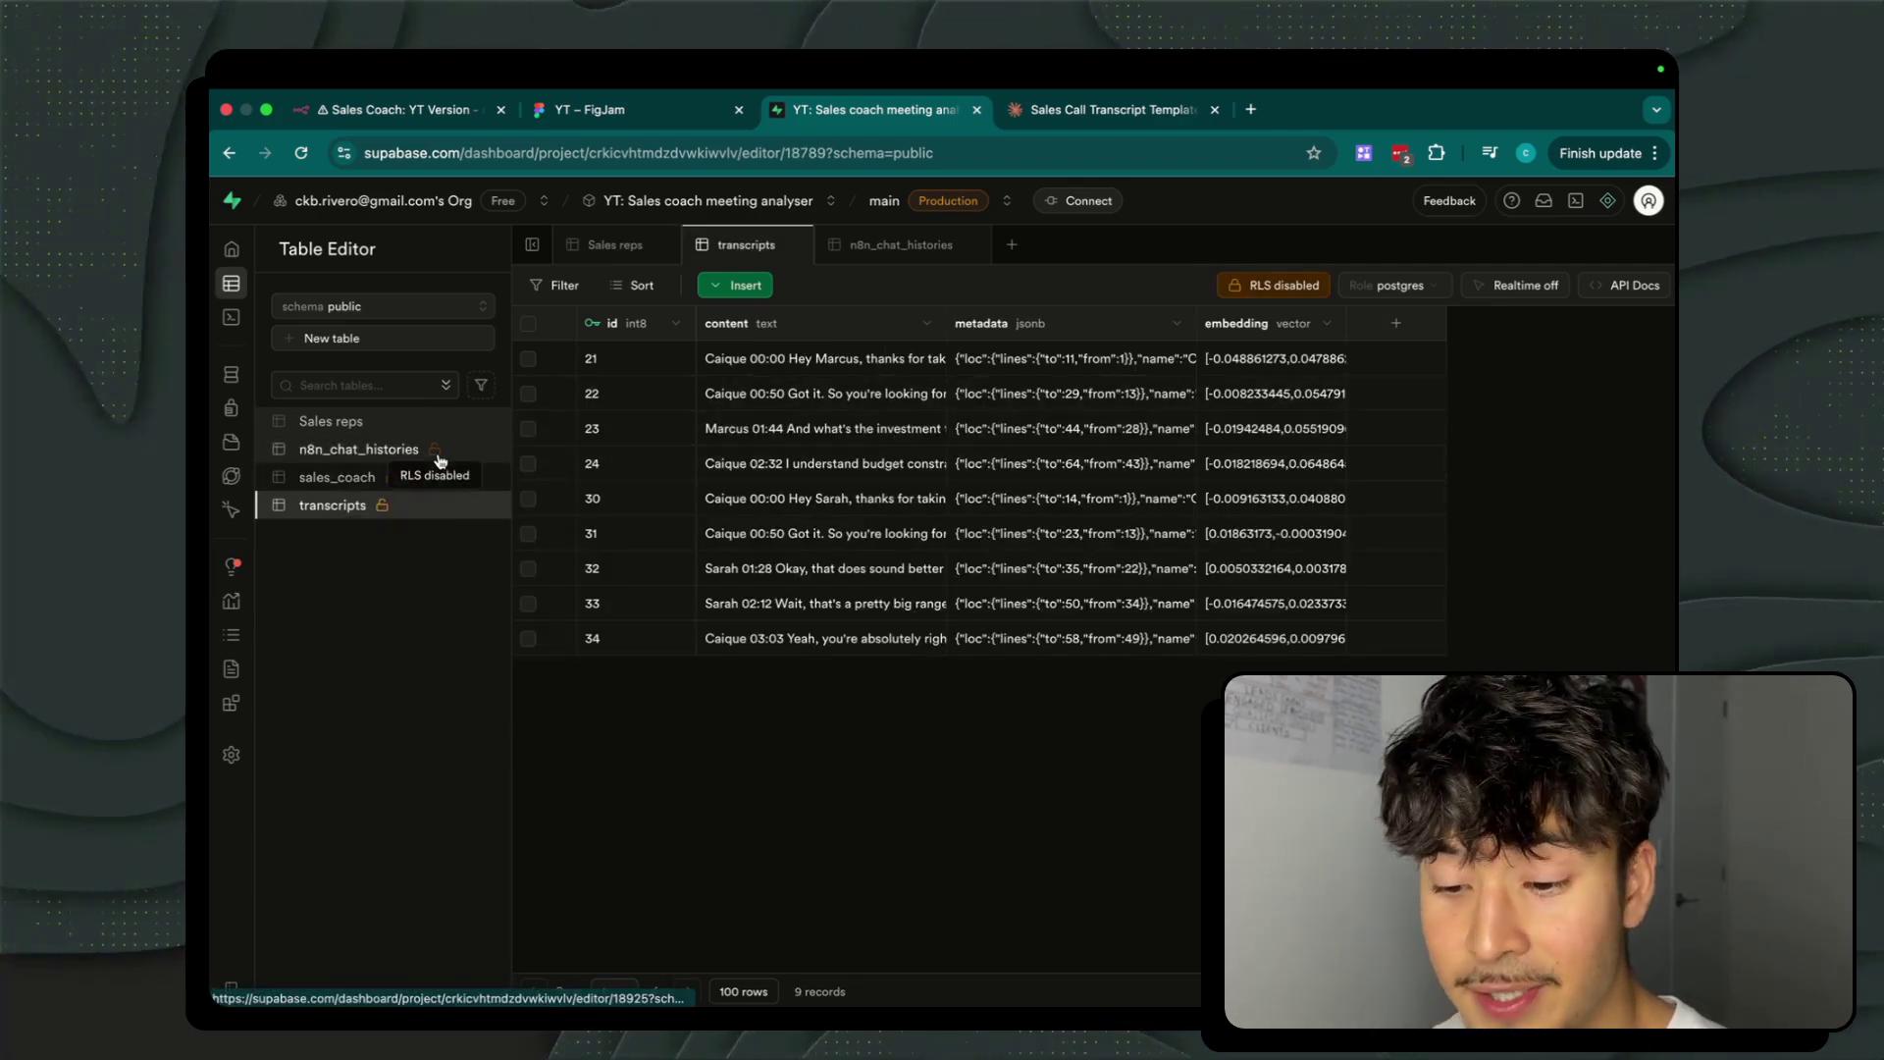
Switch back to the n8n workflow and open the Sales Coach vector store tool under the AI Agent.
left_click(397, 109)
scroll(1014, 496, "down", 2)
scroll(1014, 496, "down", 1)
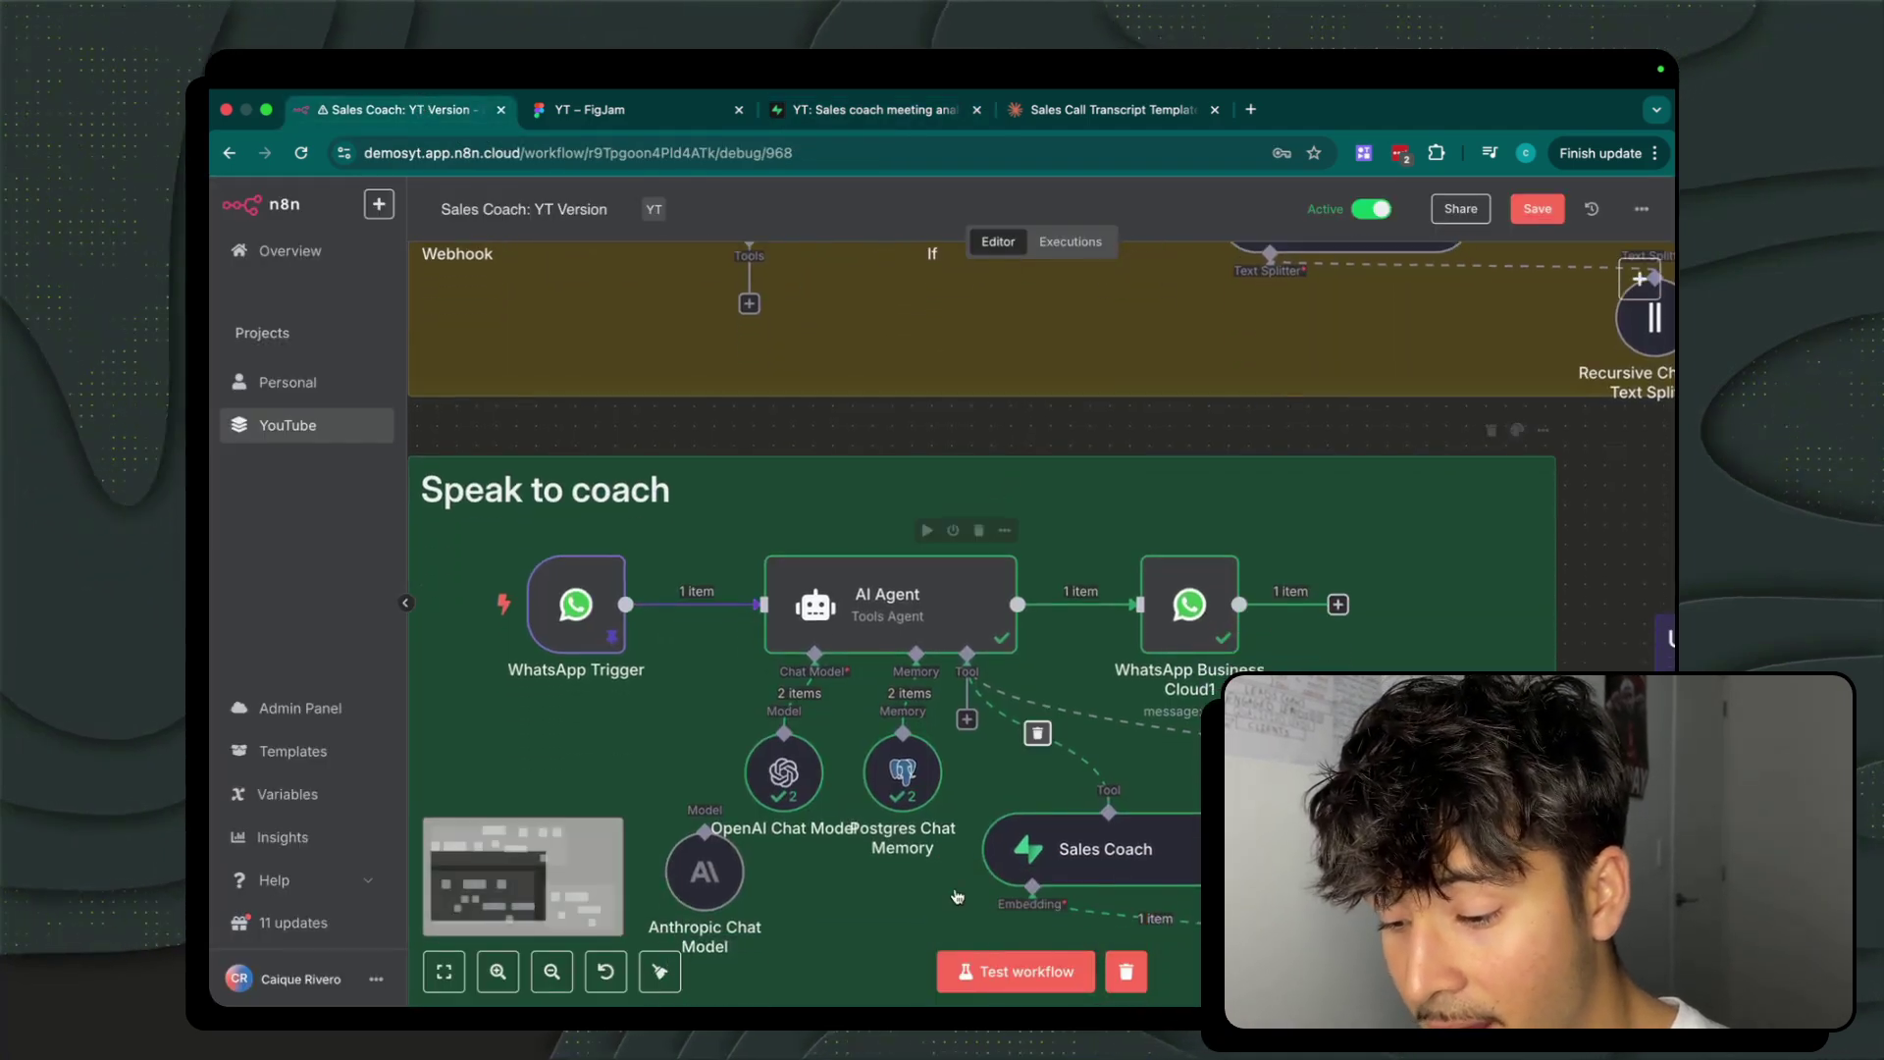
double_click(1100, 850)
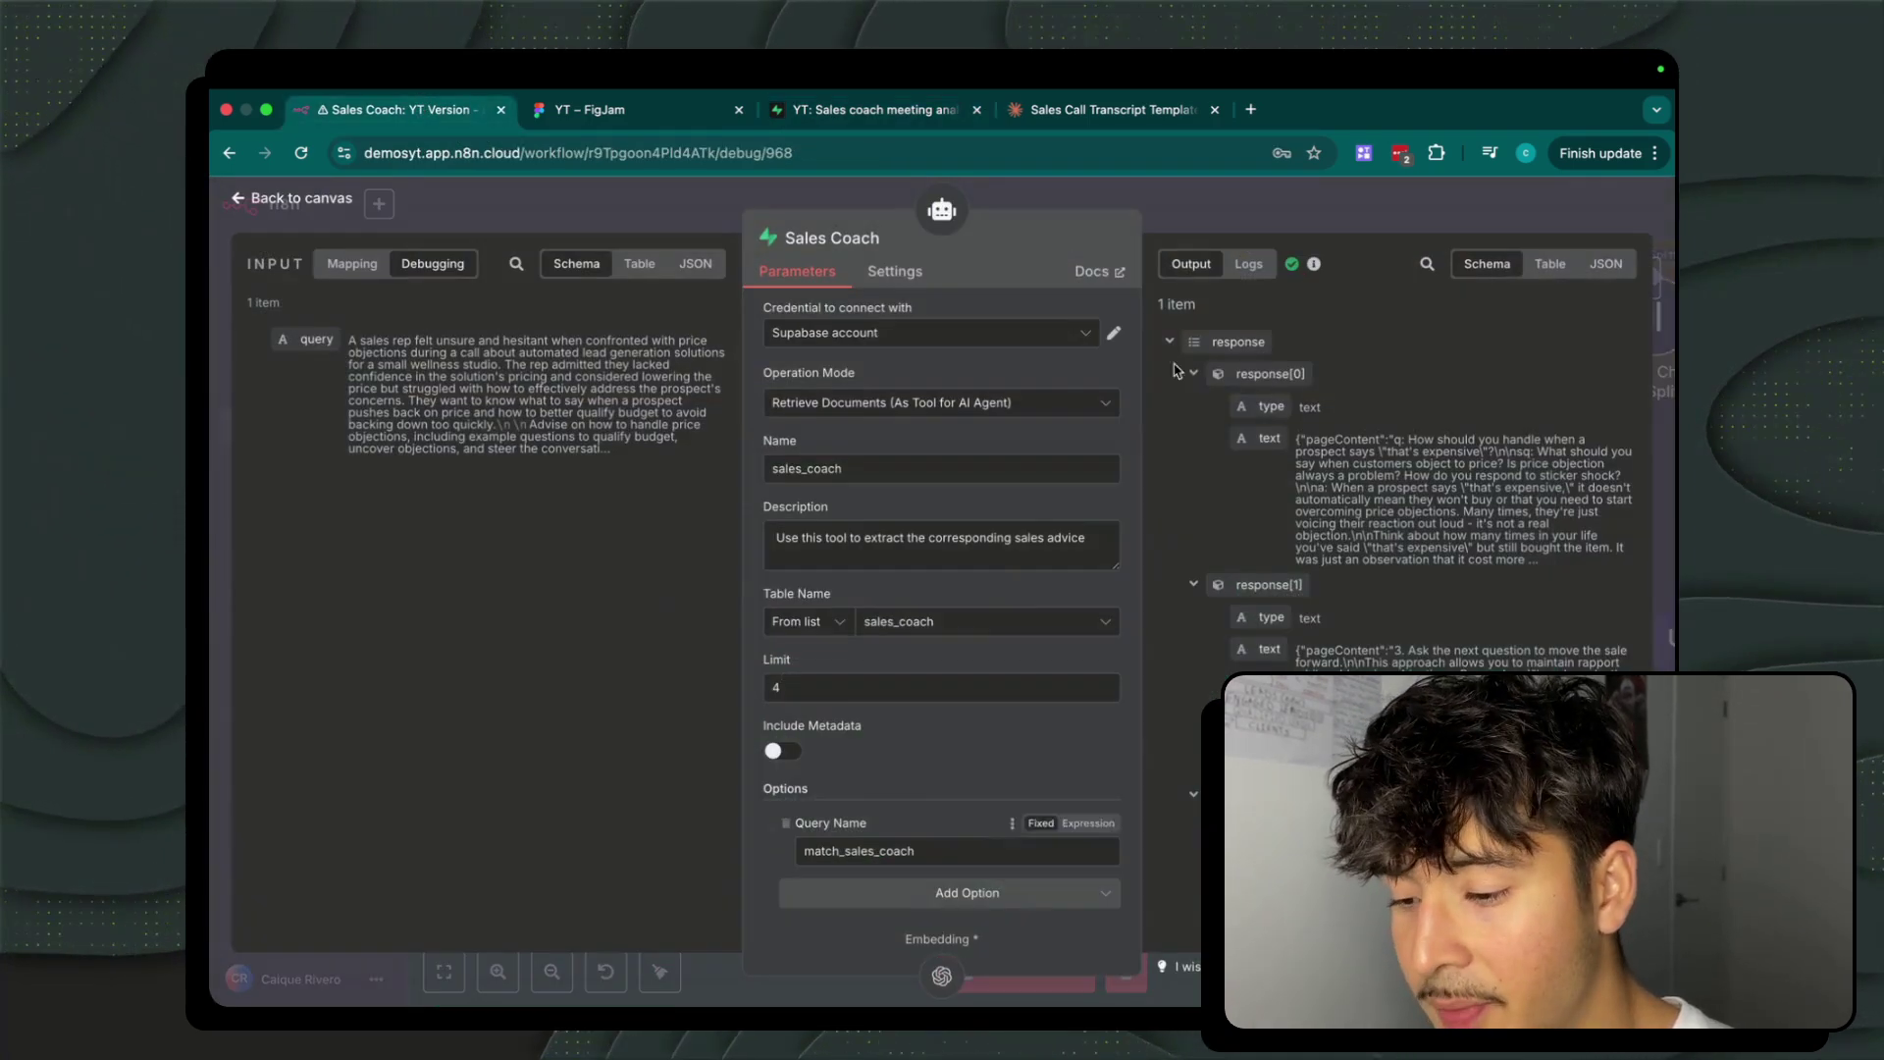
Open the Sales Coach node's documentation, dismiss the cookie notice, and read down to the vector store quickstart reference.
left_click(1089, 274)
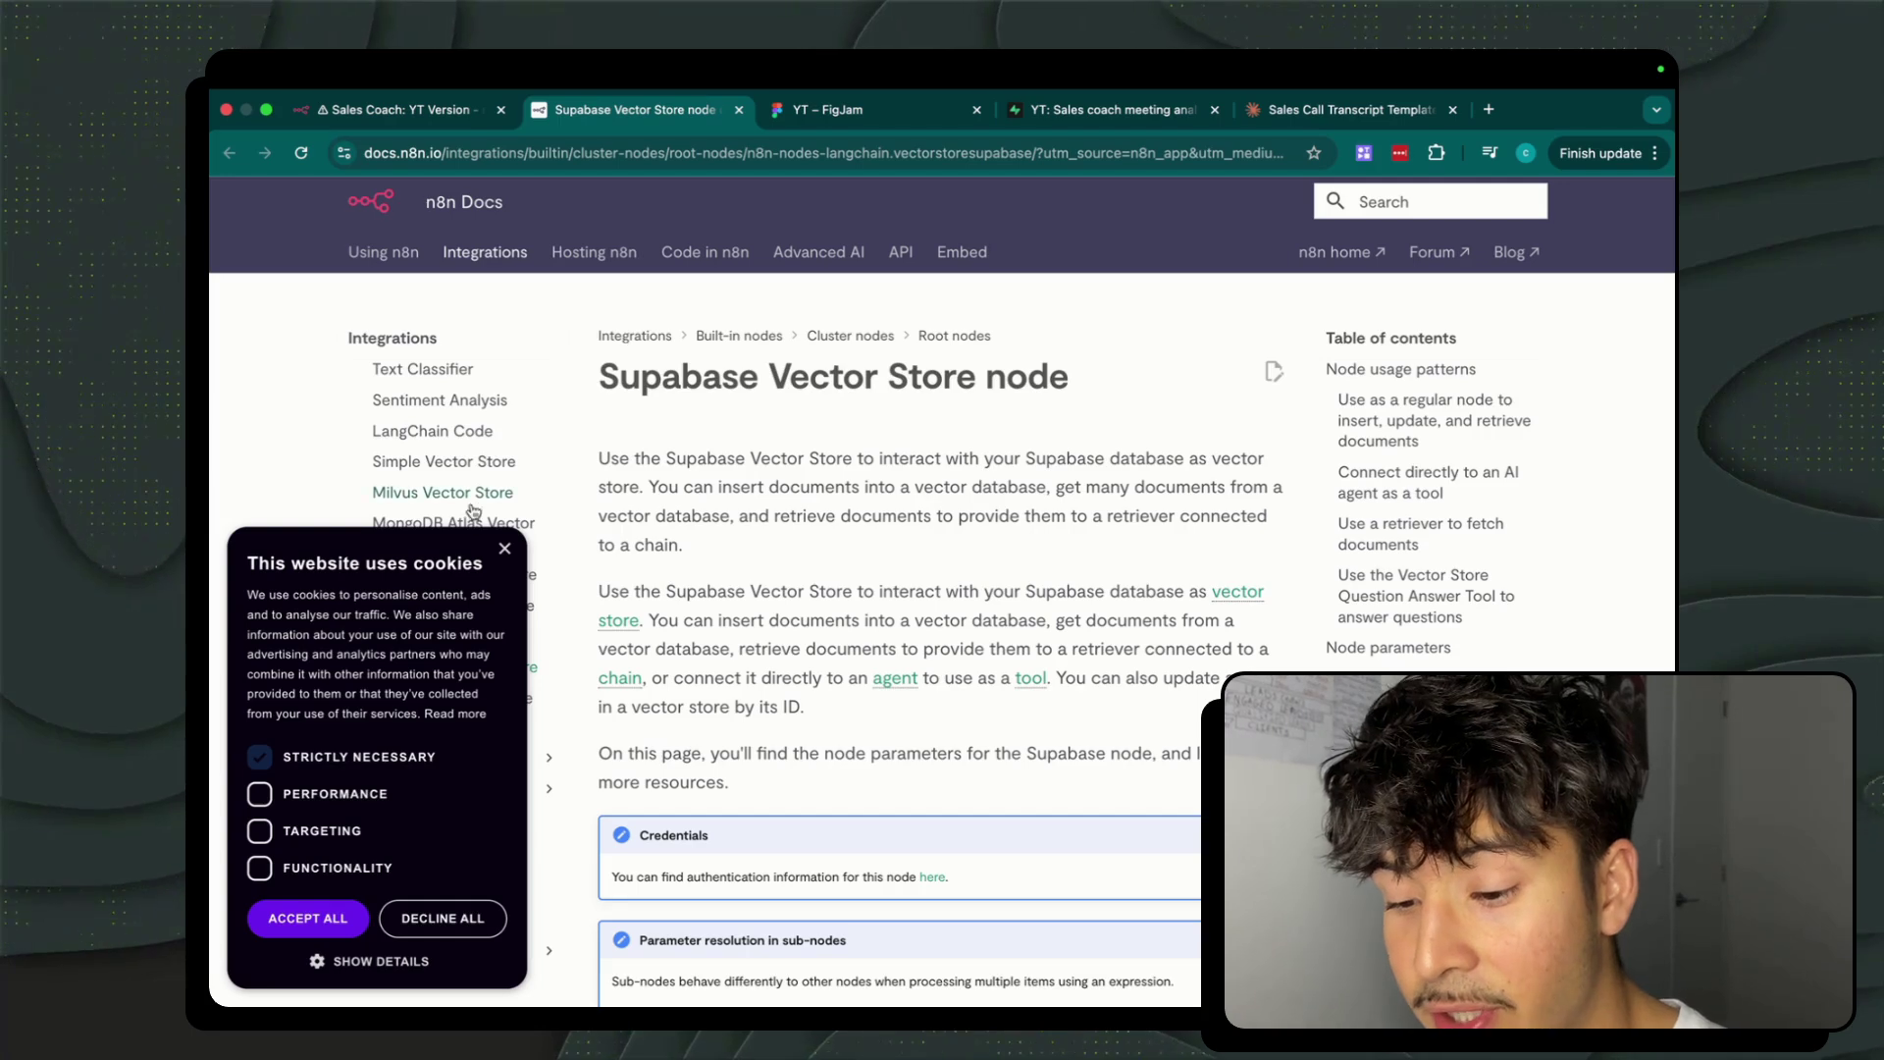
left_click(505, 550)
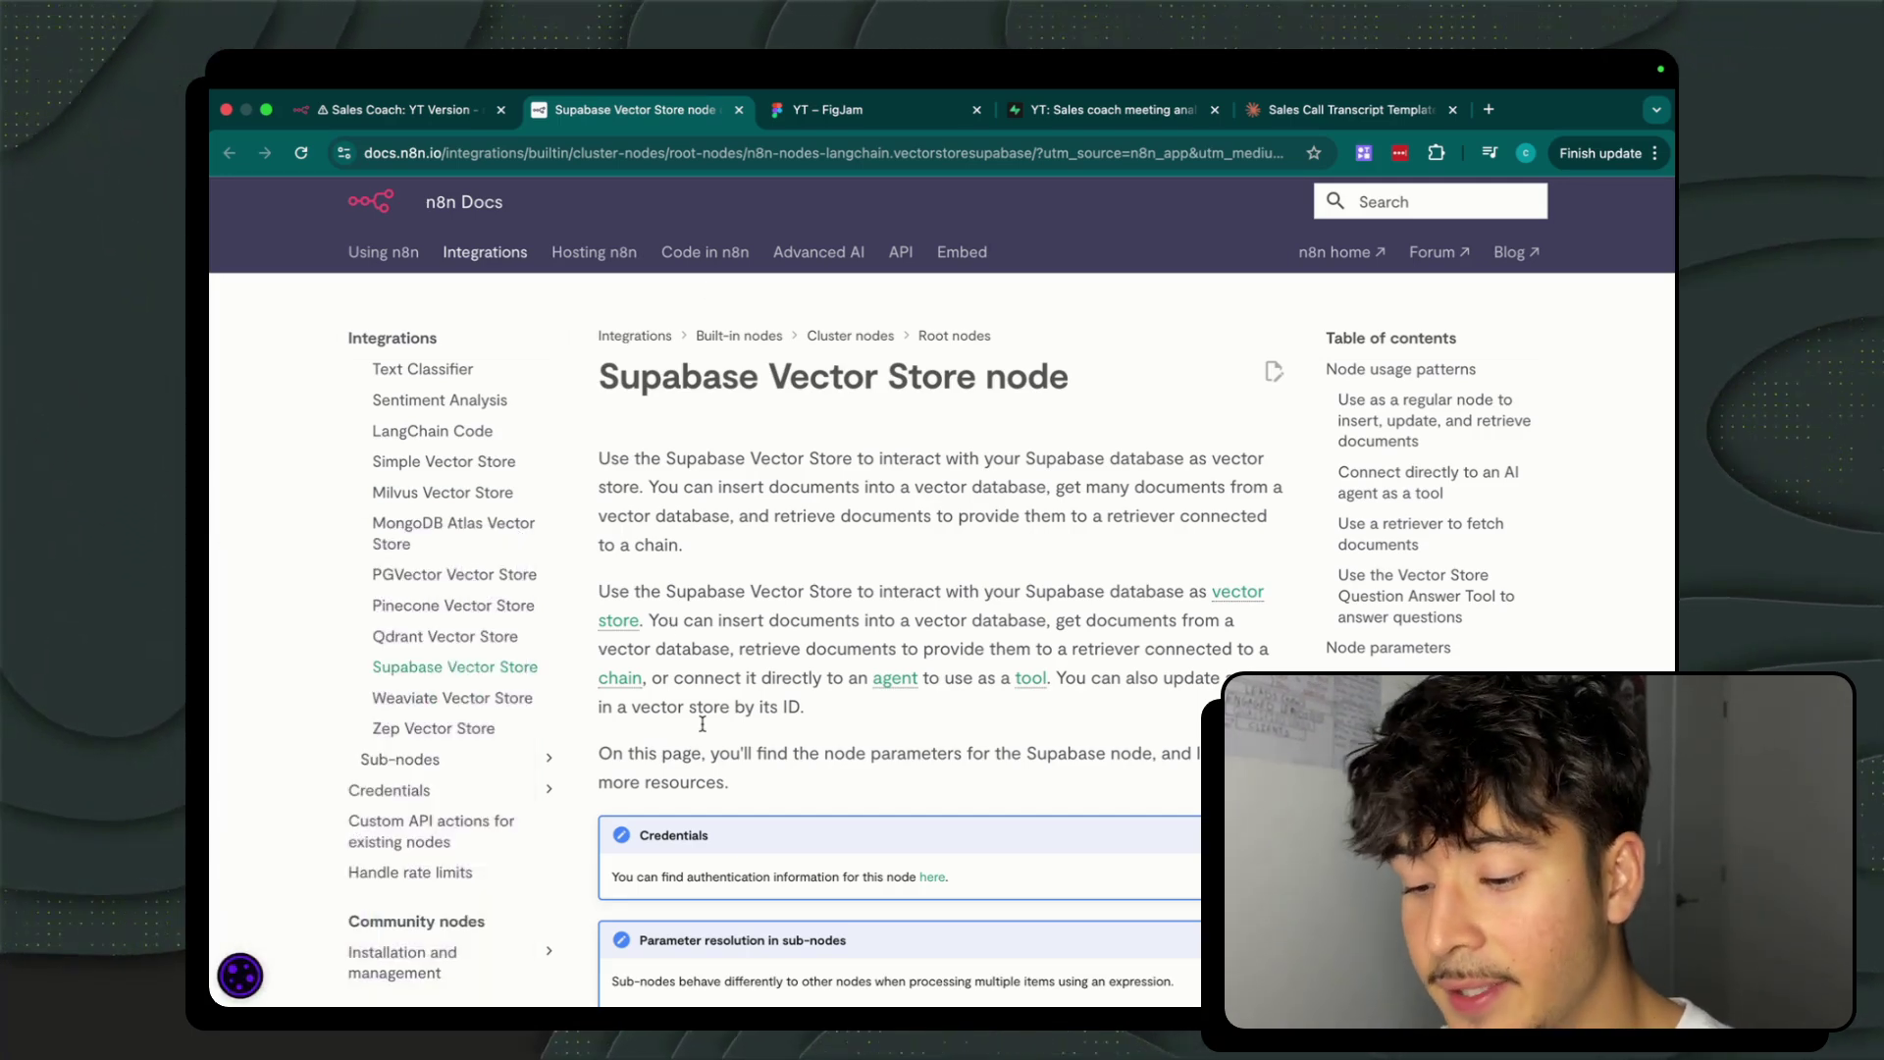
scroll(863, 758, "down", 5)
scroll(863, 758, "down", 3)
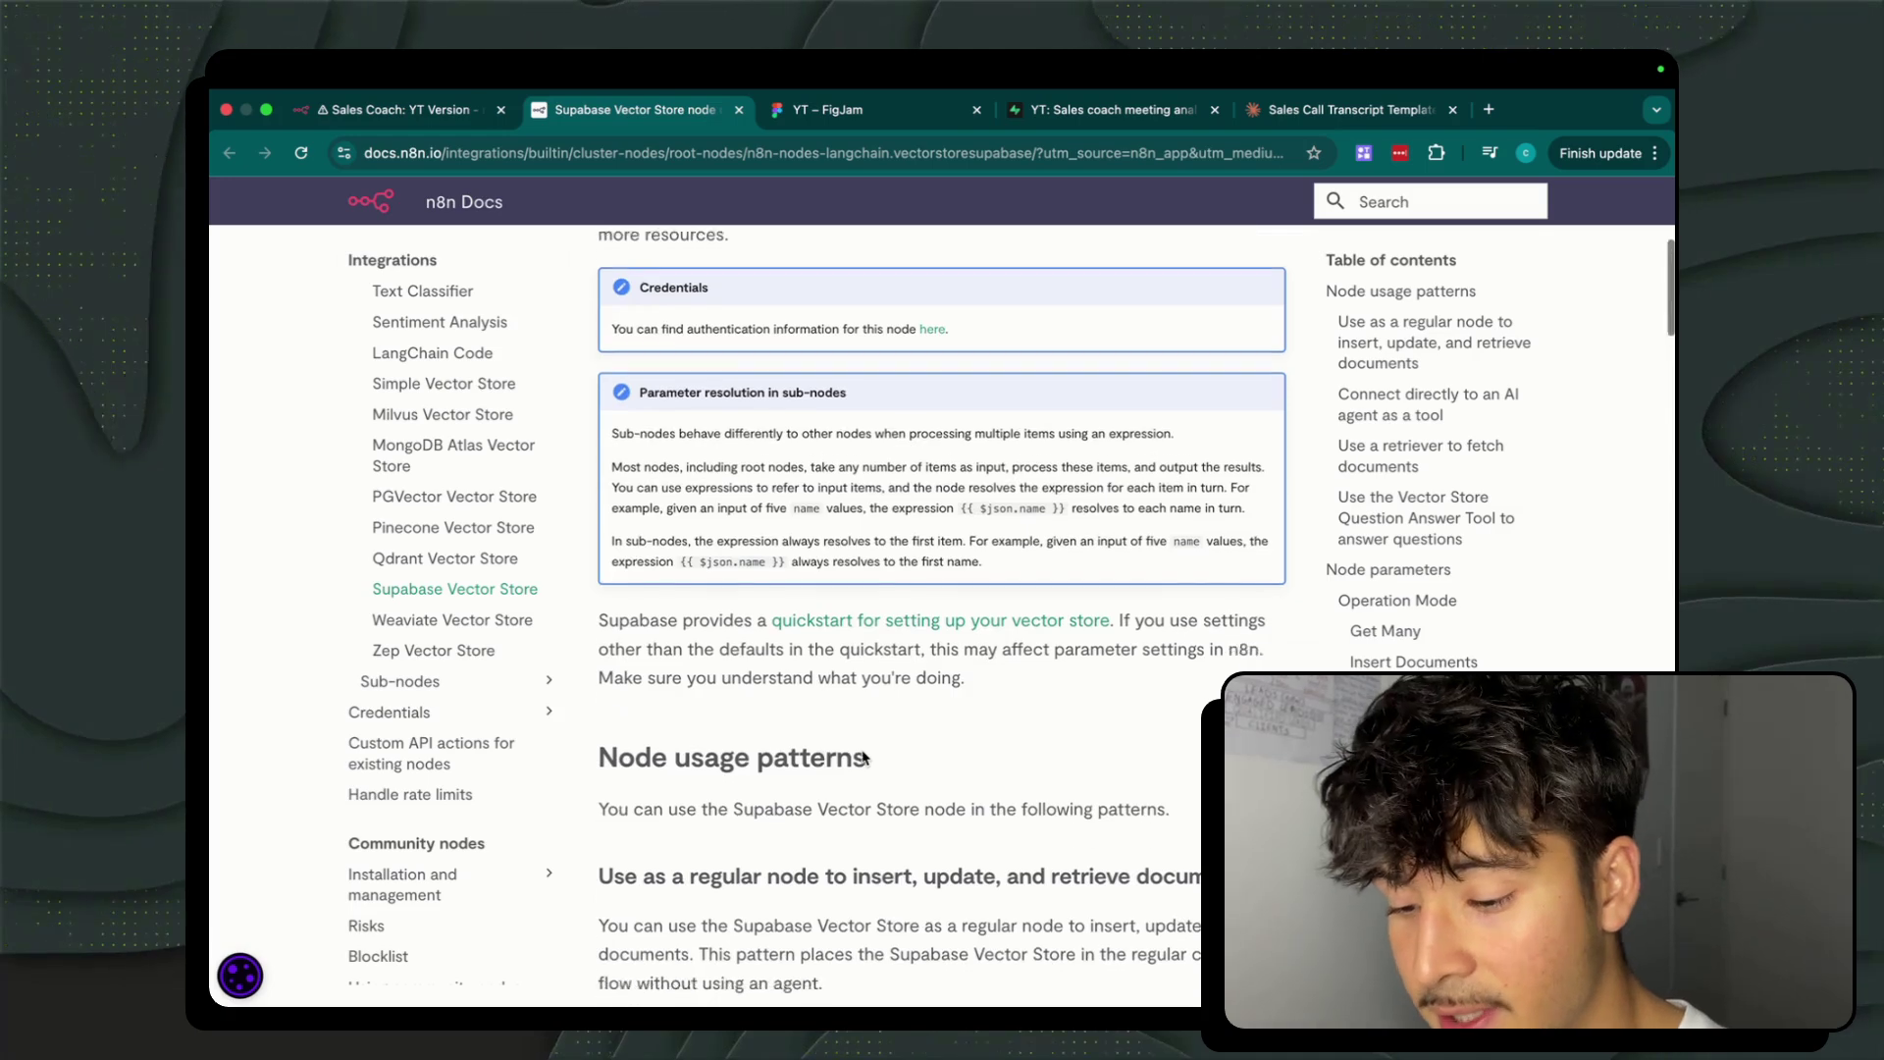
scroll(937, 398, "up", 1)
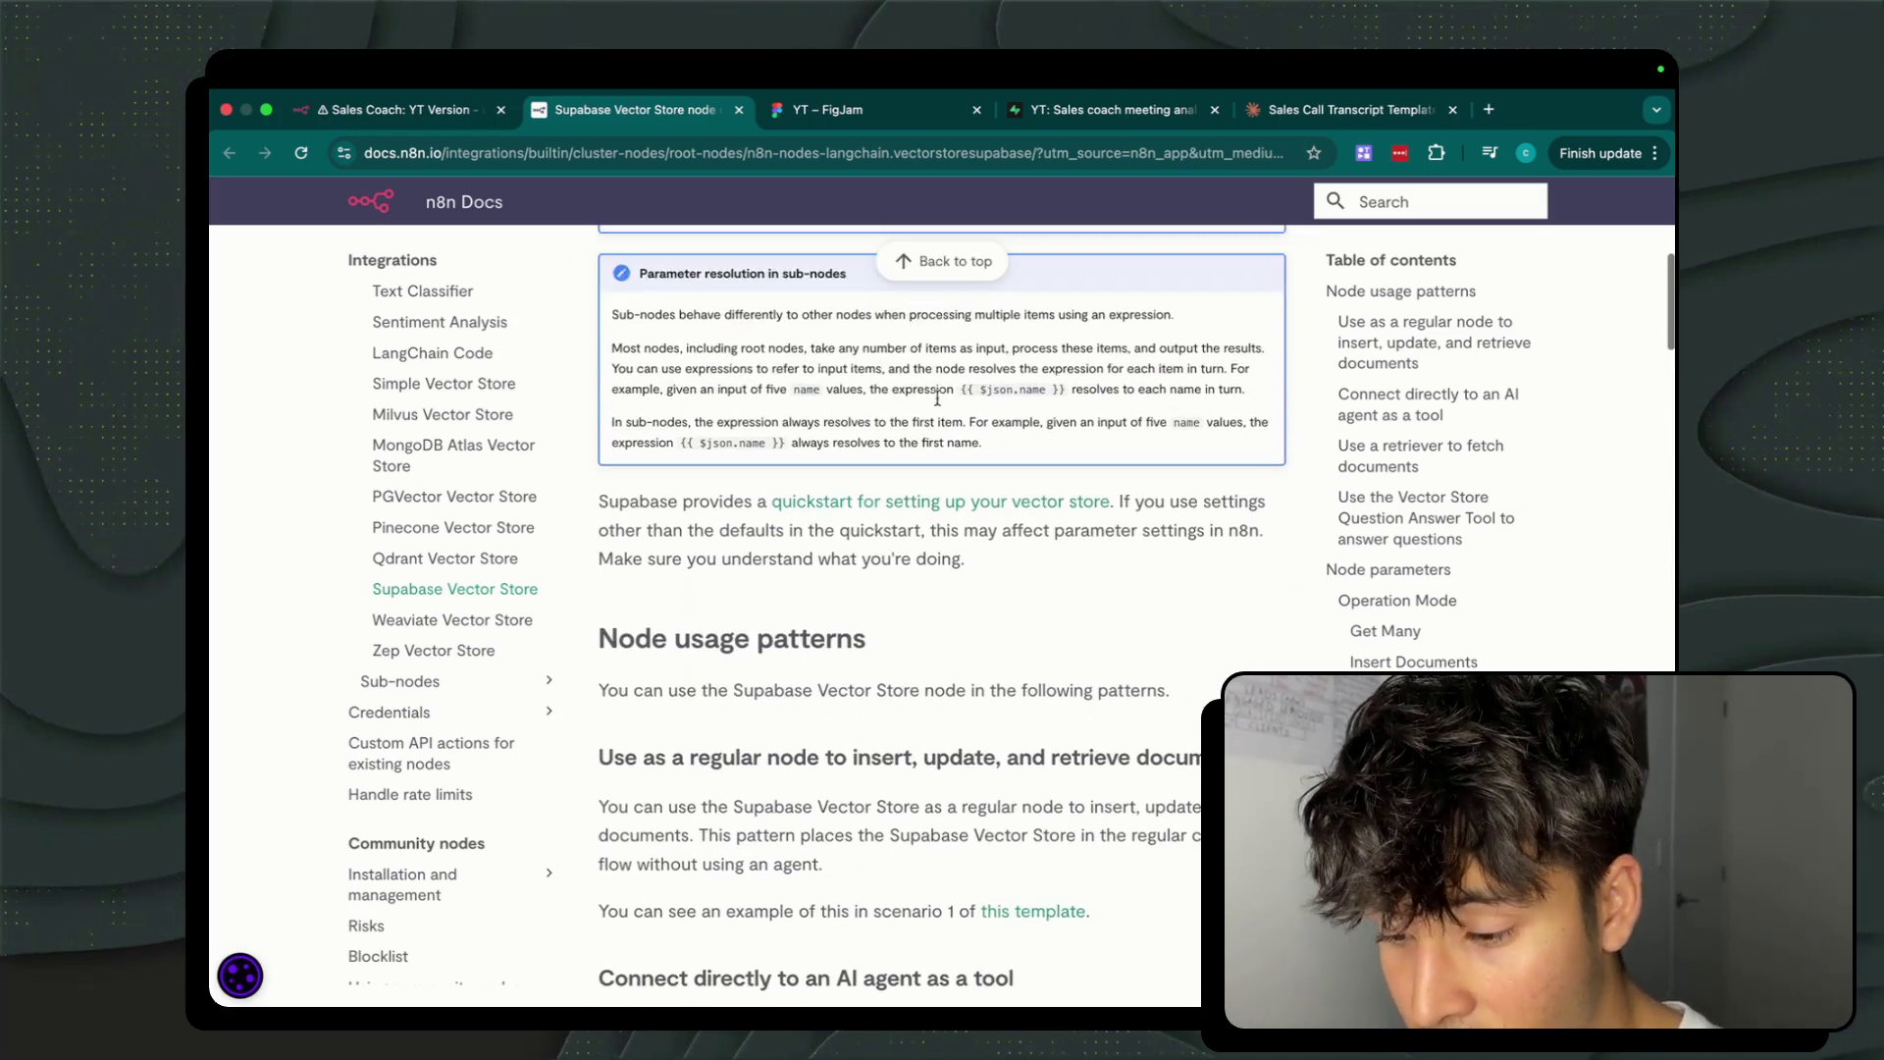
Open Supabase's vector store quickstart and review the SQL for creating the documents table and match_documents function.
left_click(885, 514)
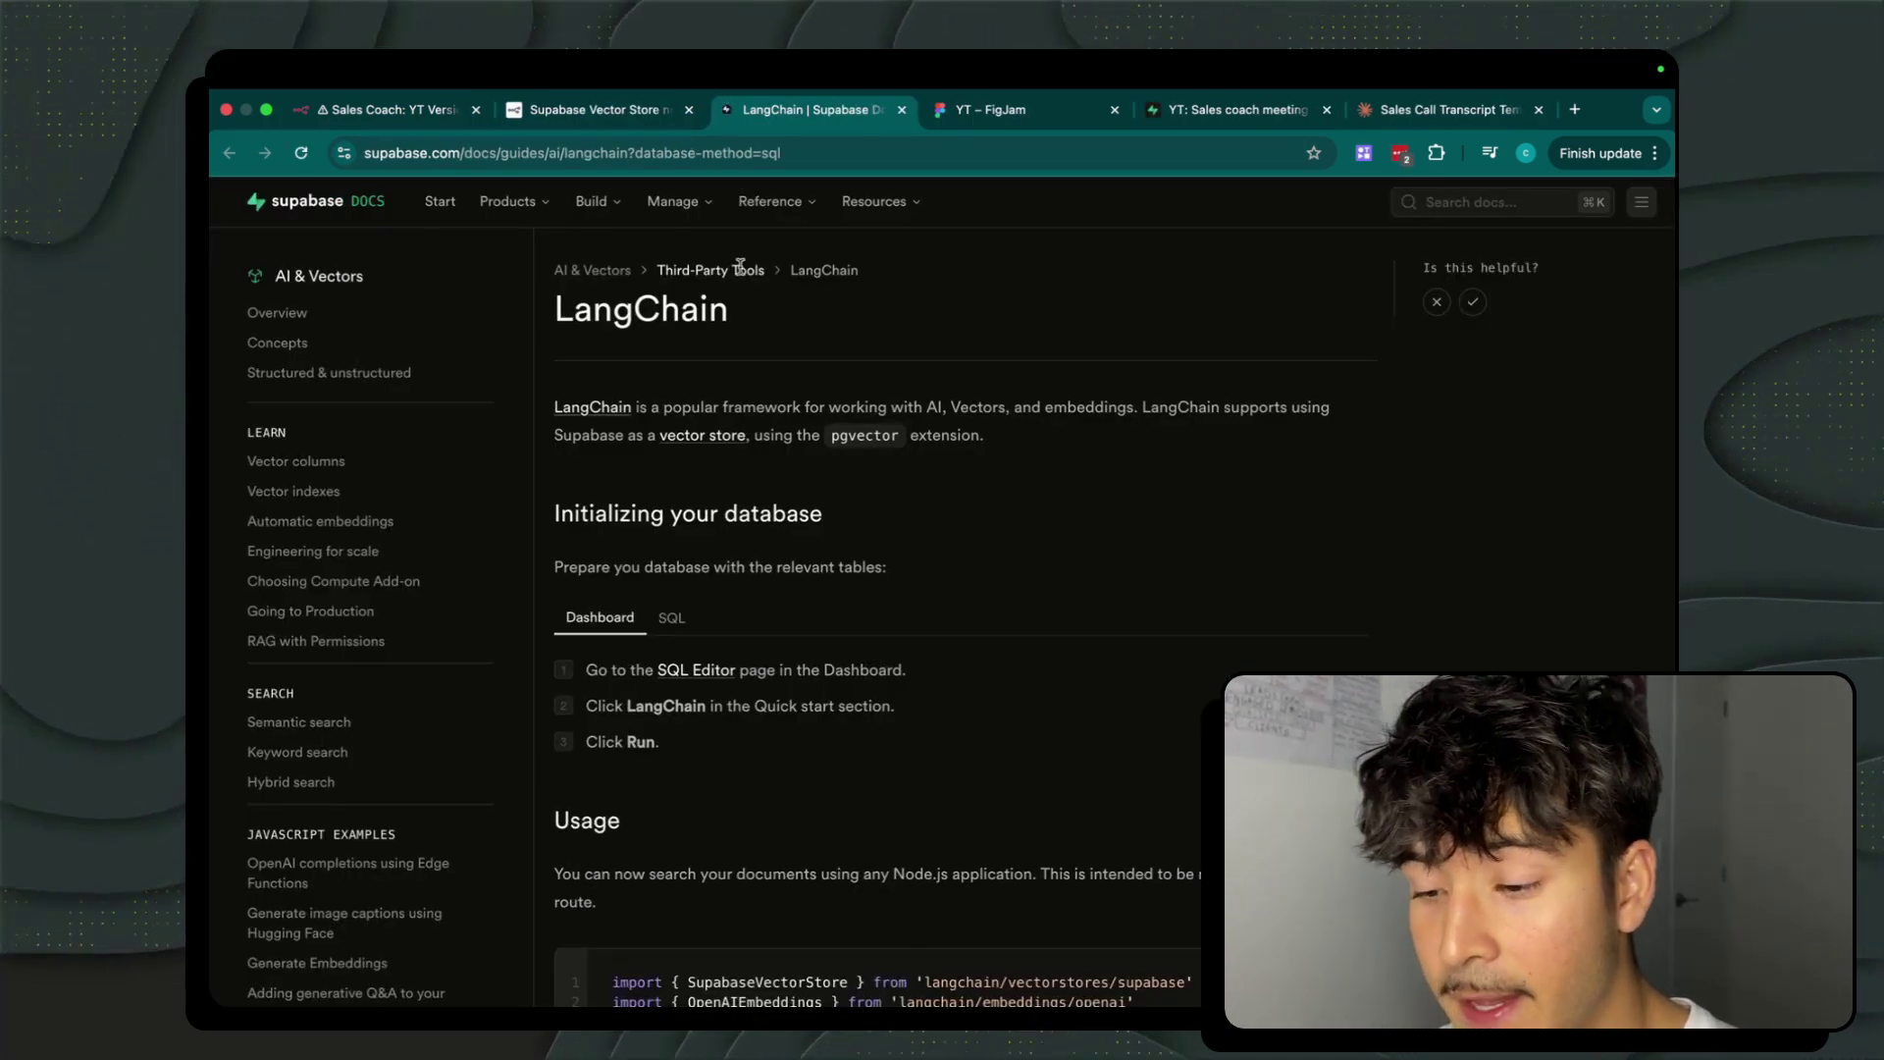
scroll(810, 612, "down", 3)
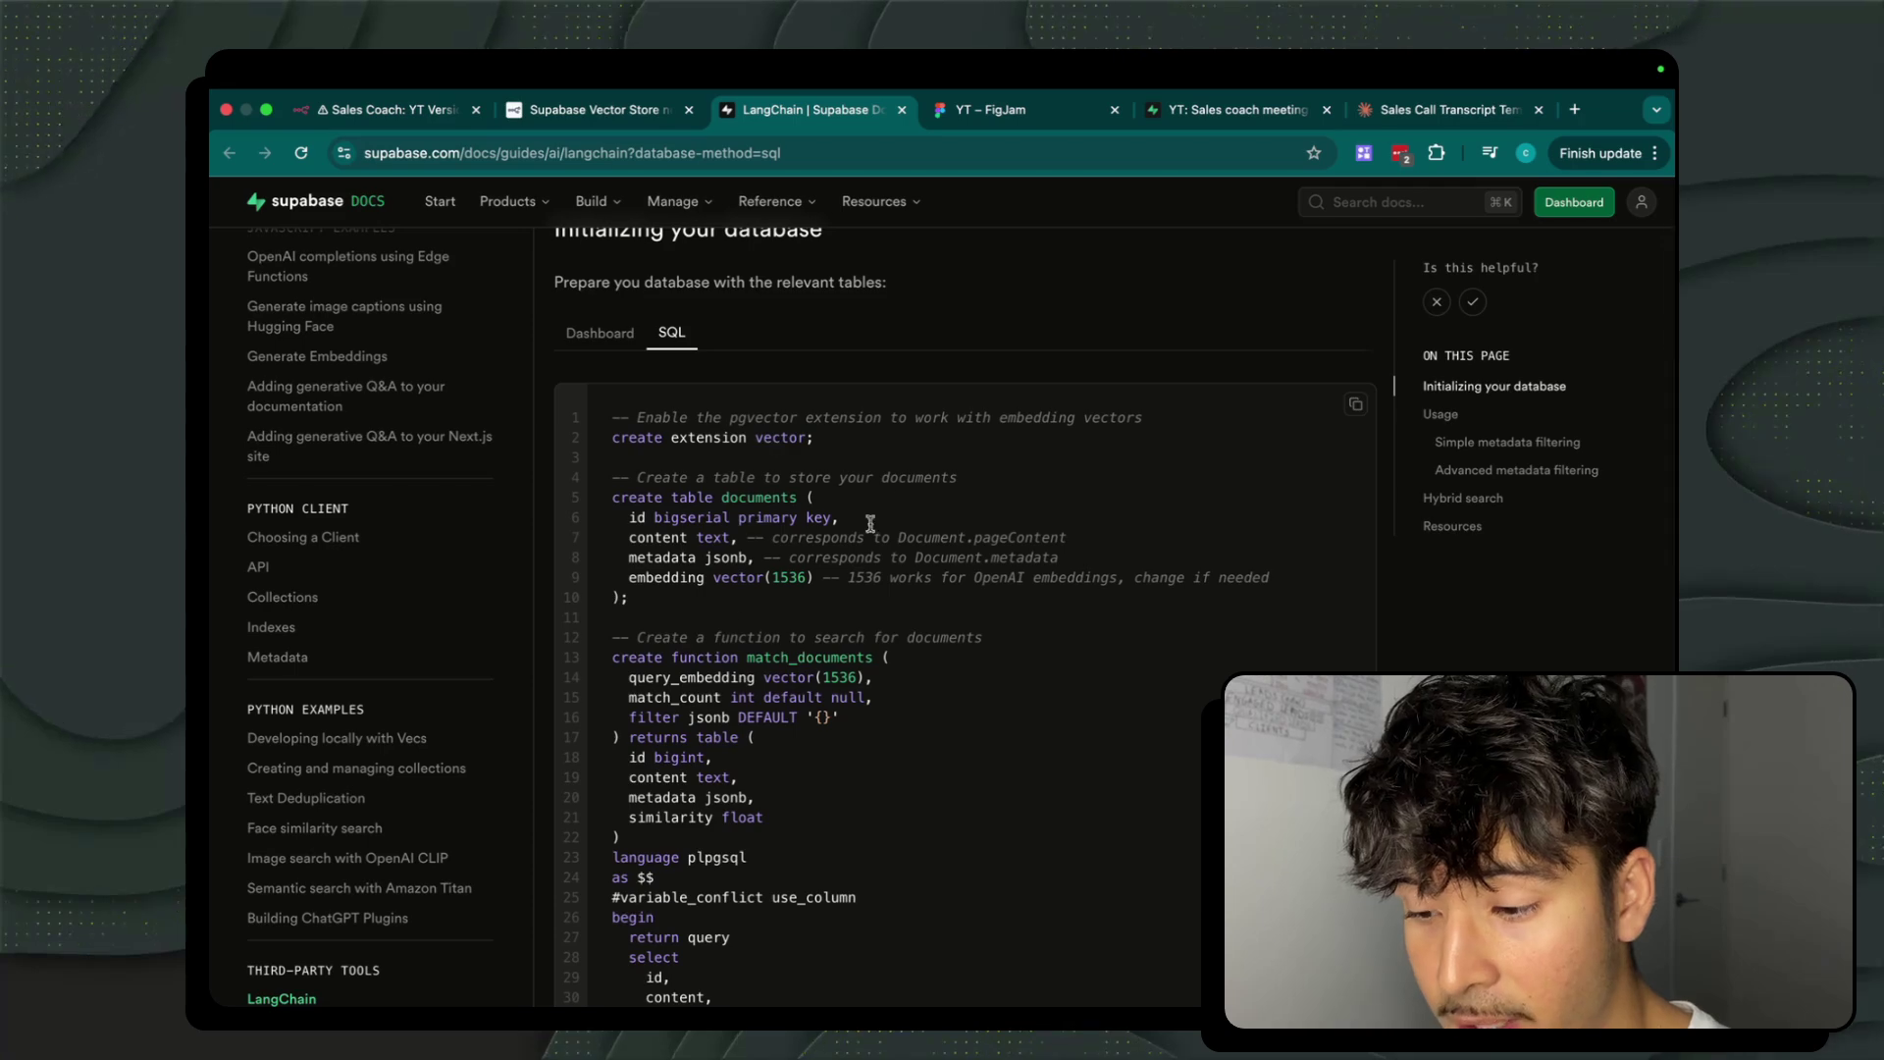
scroll(880, 371, "down", 2)
scroll(1052, 315, "up", 1)
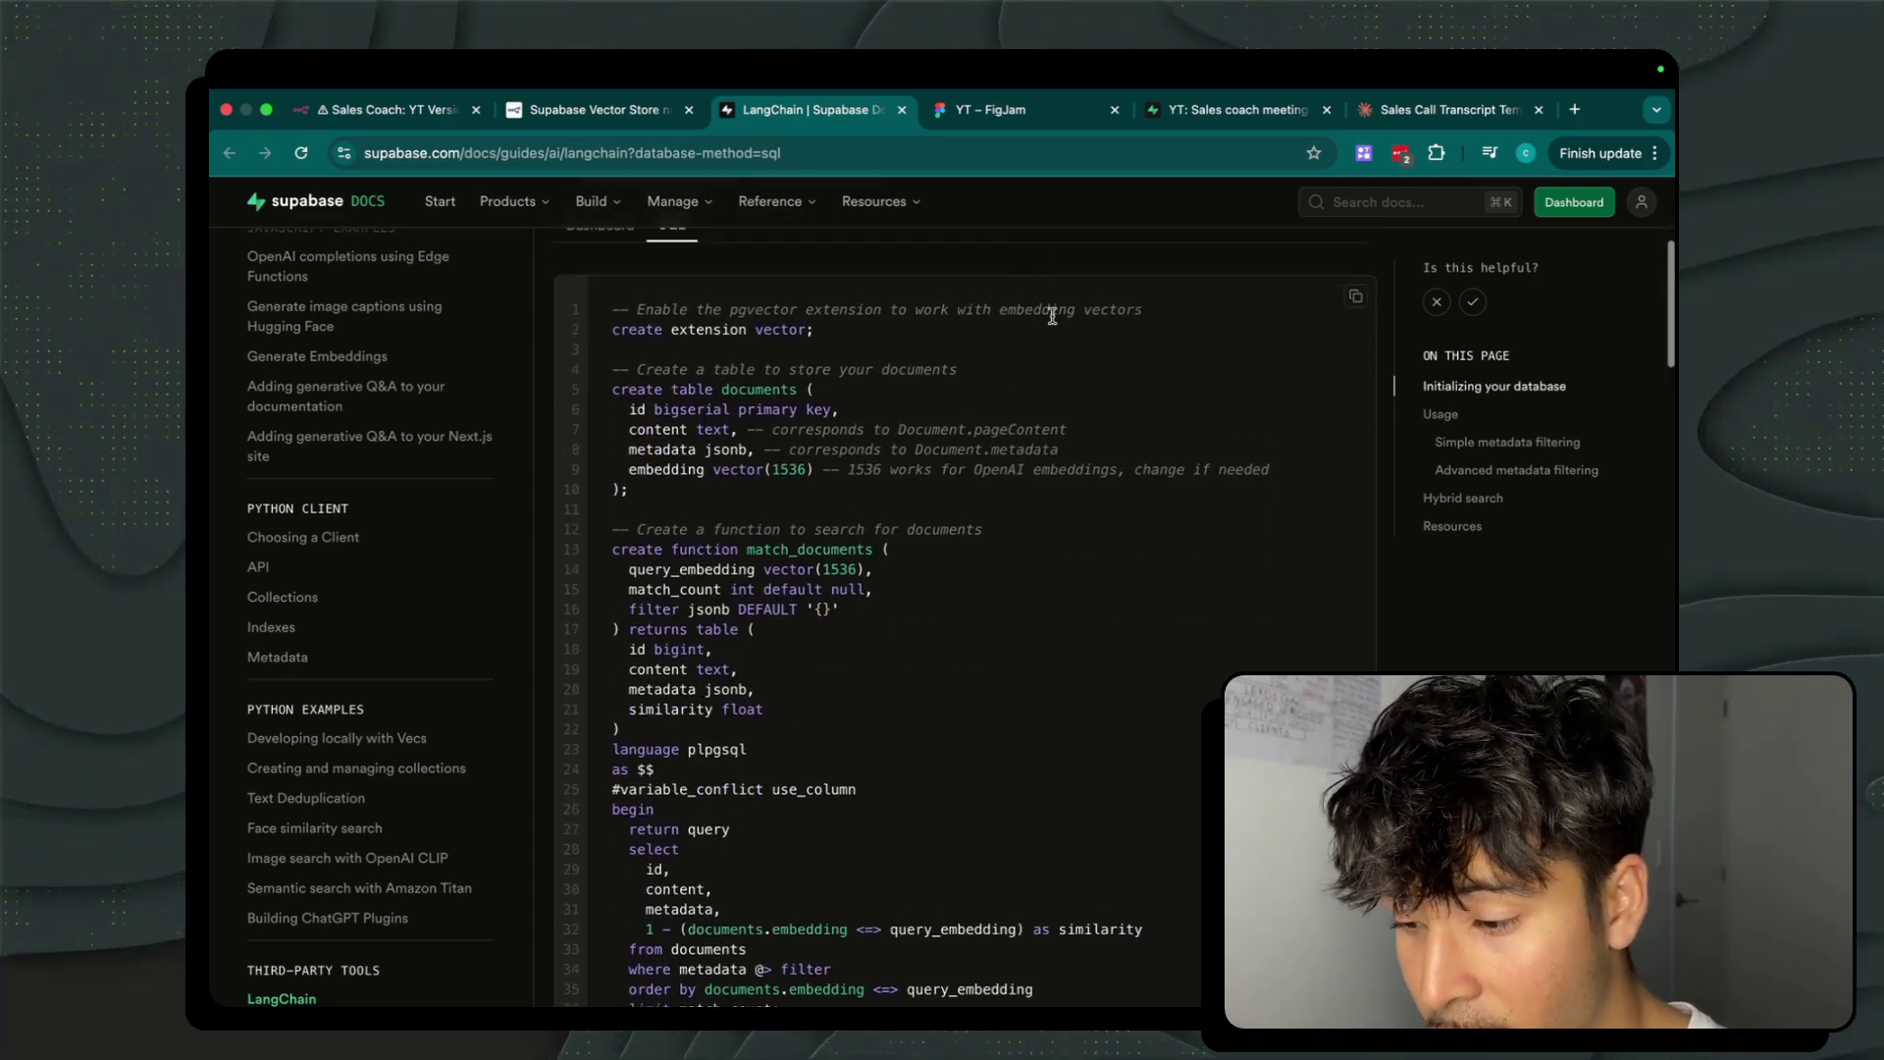
scroll(578, 888, "down", 5)
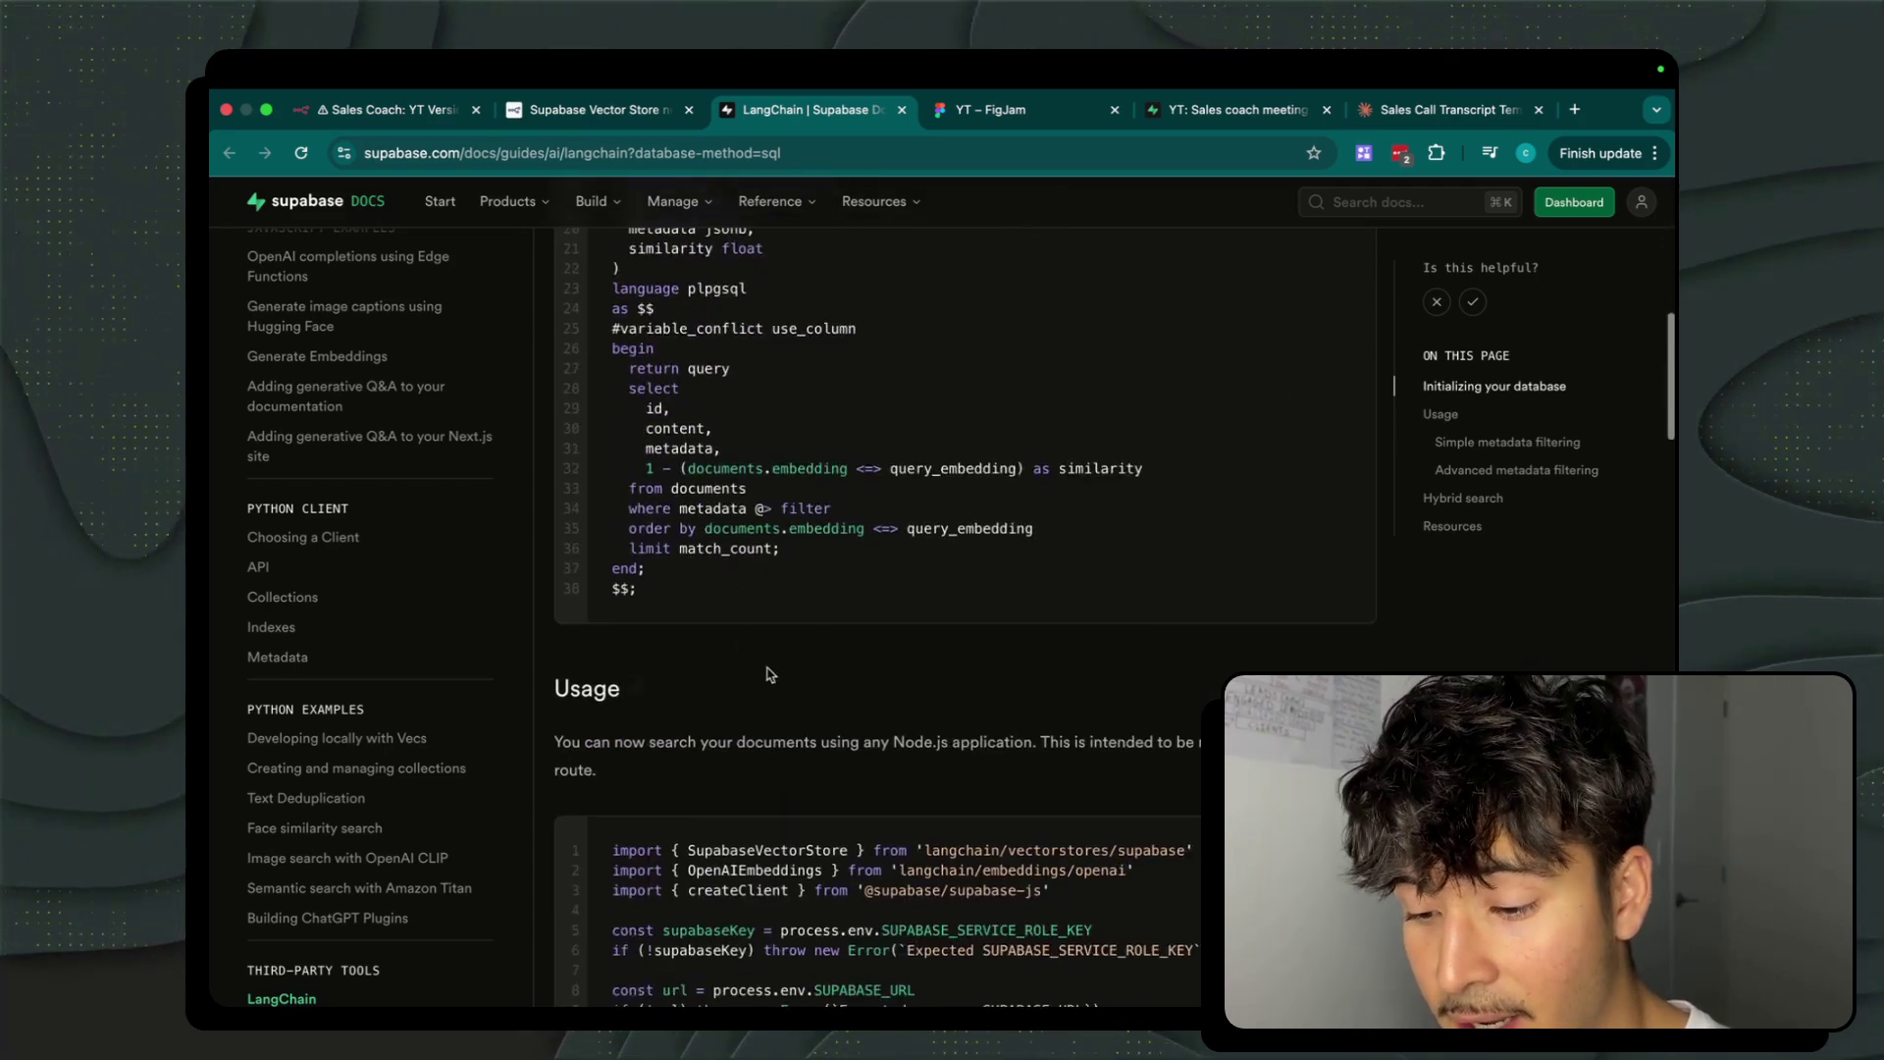
Switch to the Supabase project and start a new SQL query from the Create table template.
scroll(728, 645, "up", 3)
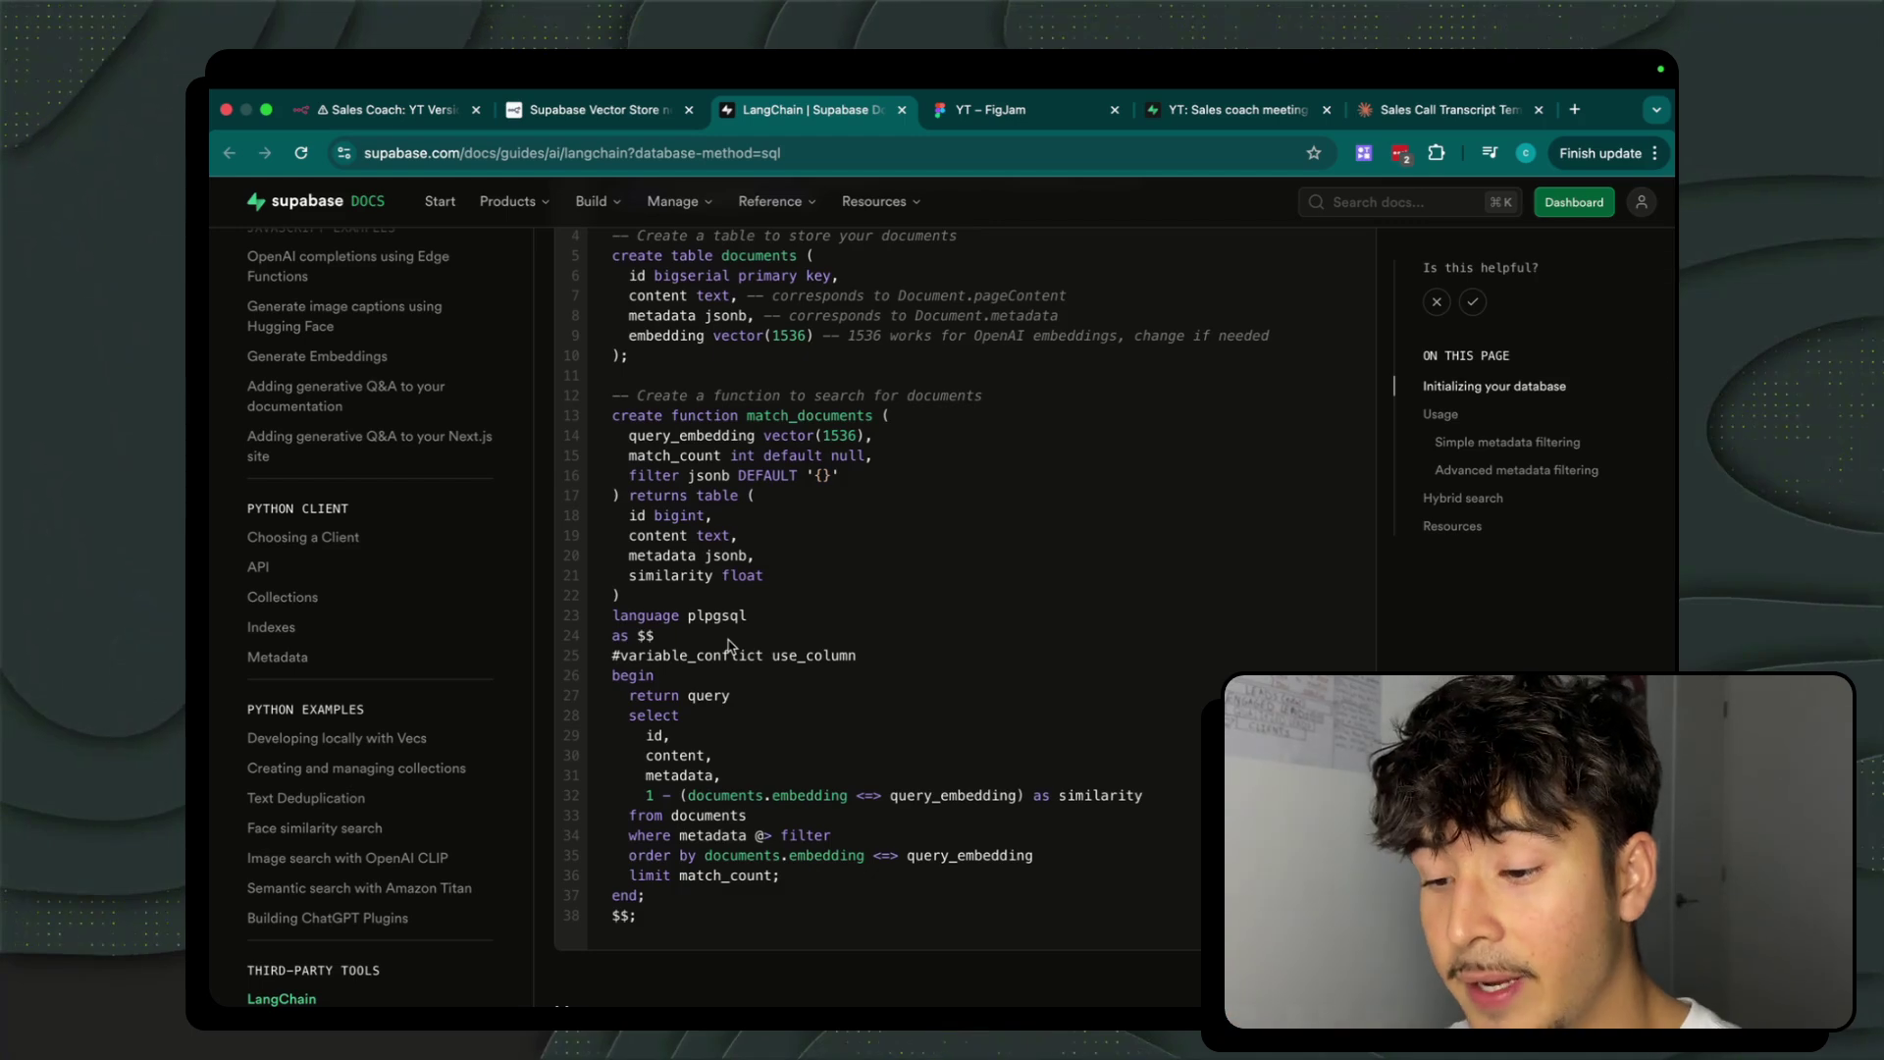
scroll(1124, 530, "up", 3)
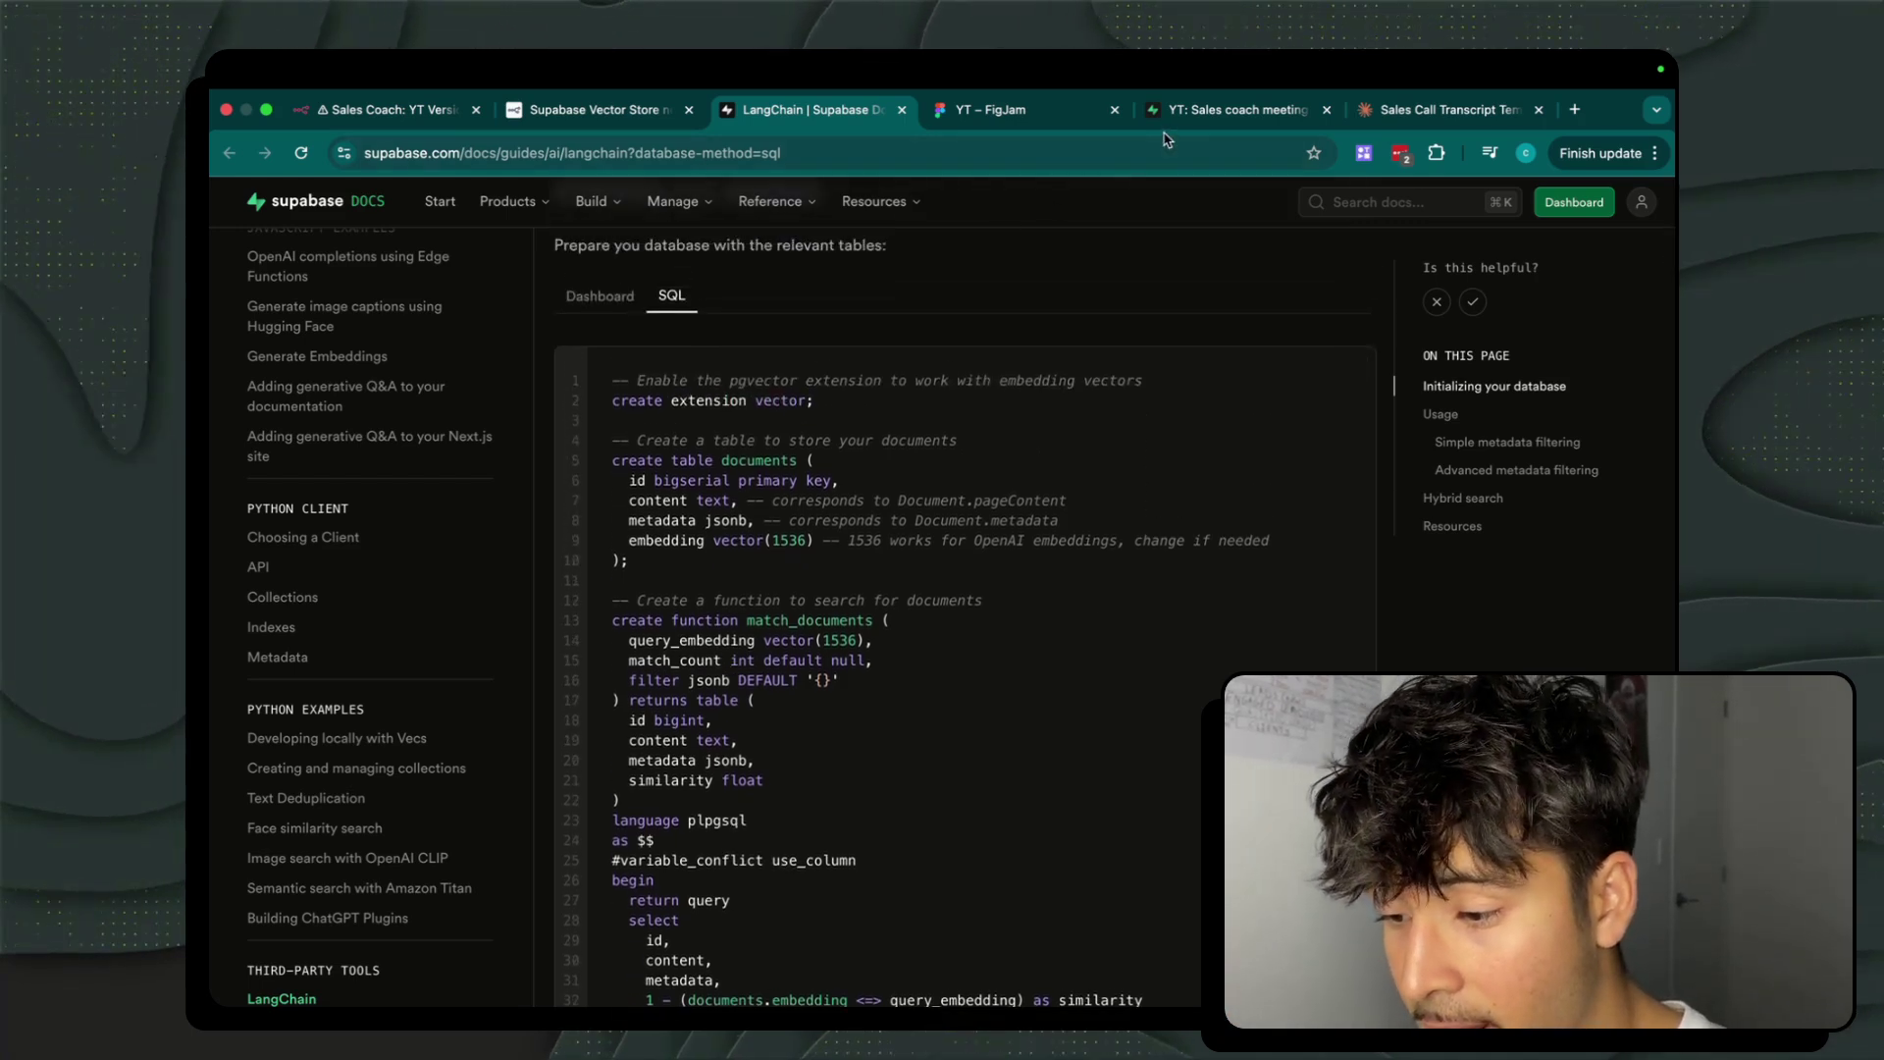
left_click(1236, 110)
mouse_move(235, 319)
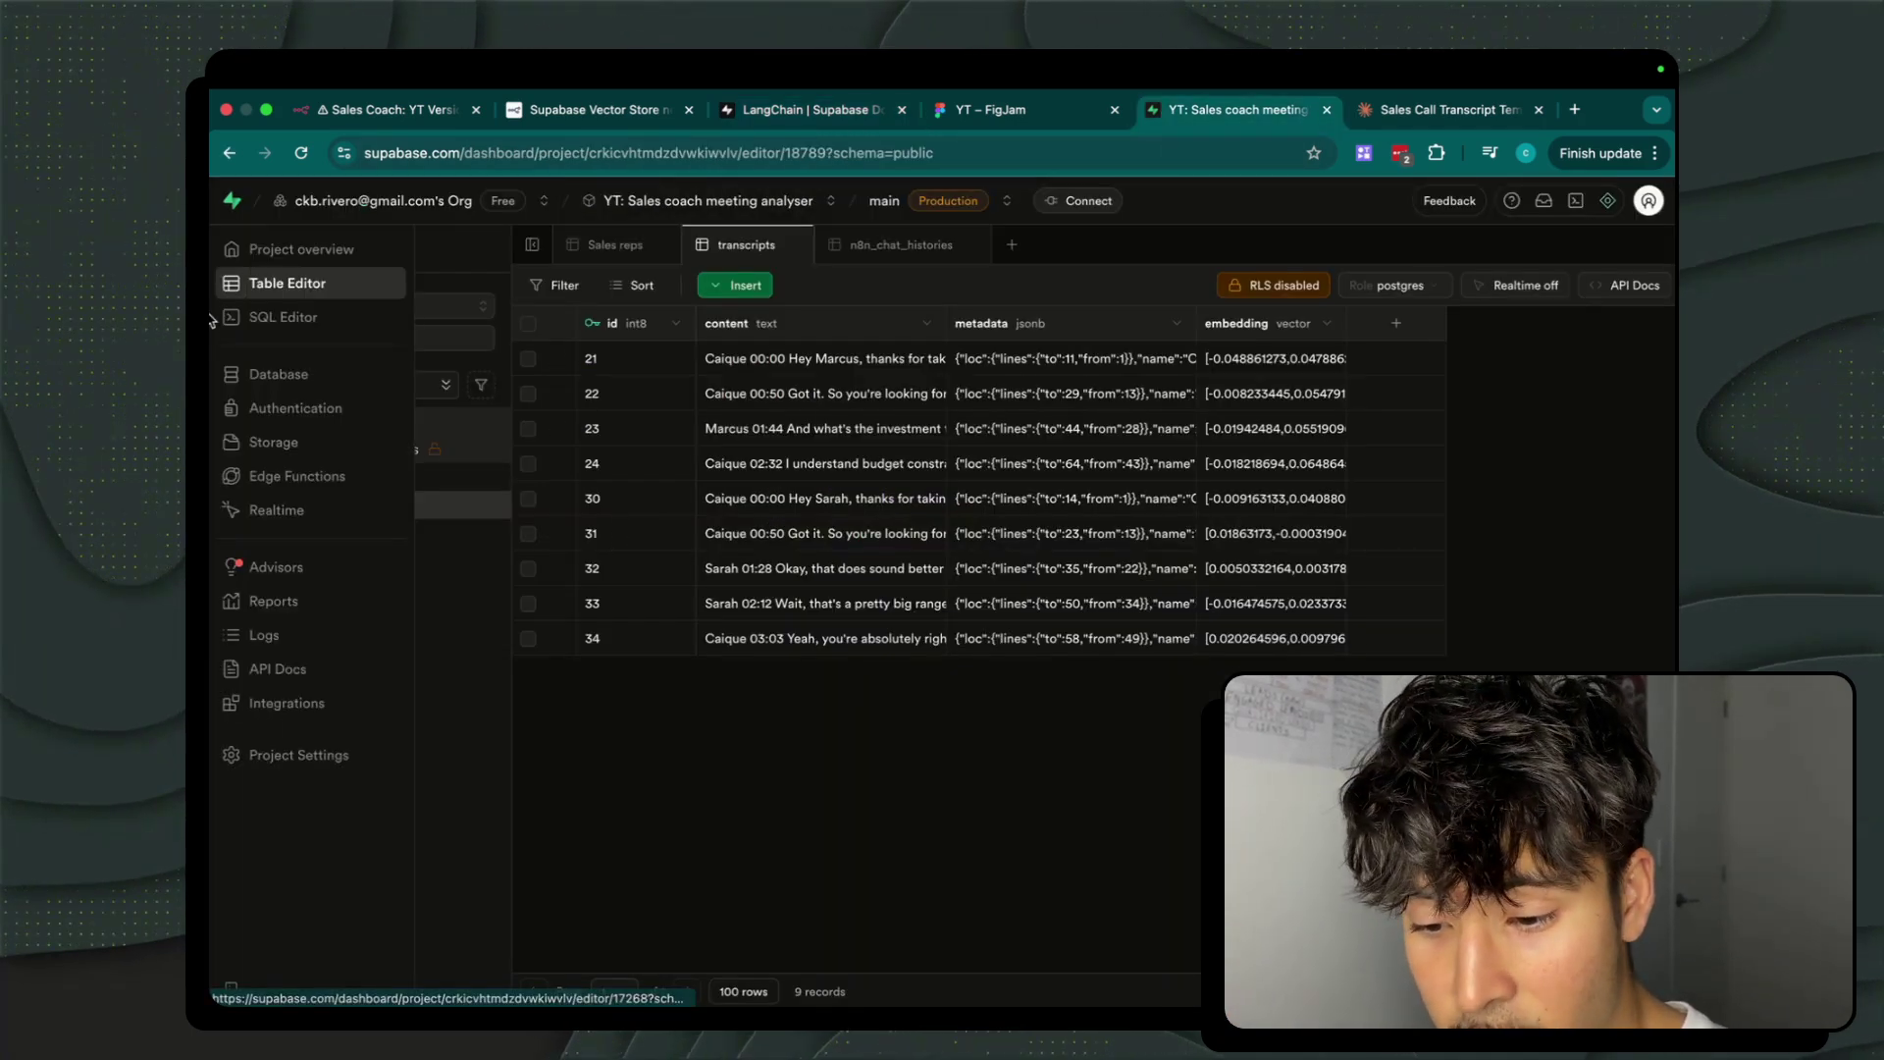
left_click(235, 319)
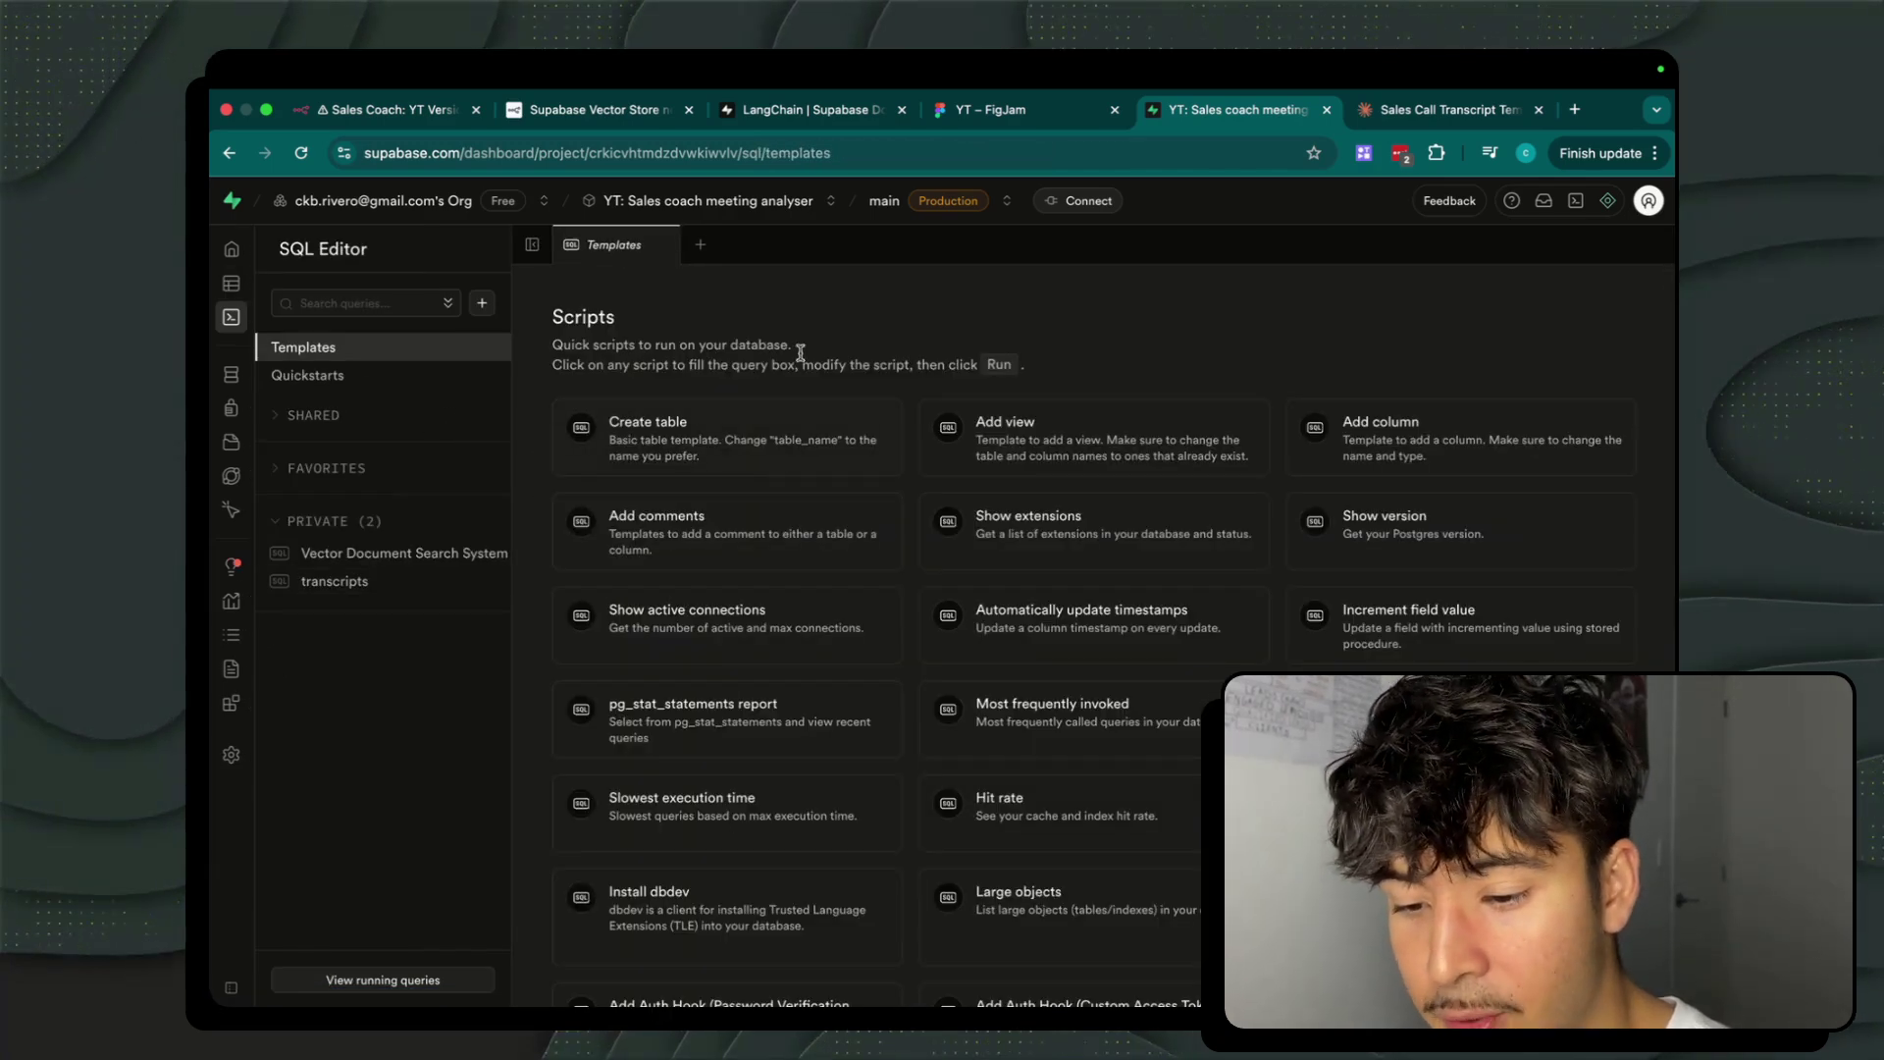
left_click(782, 431)
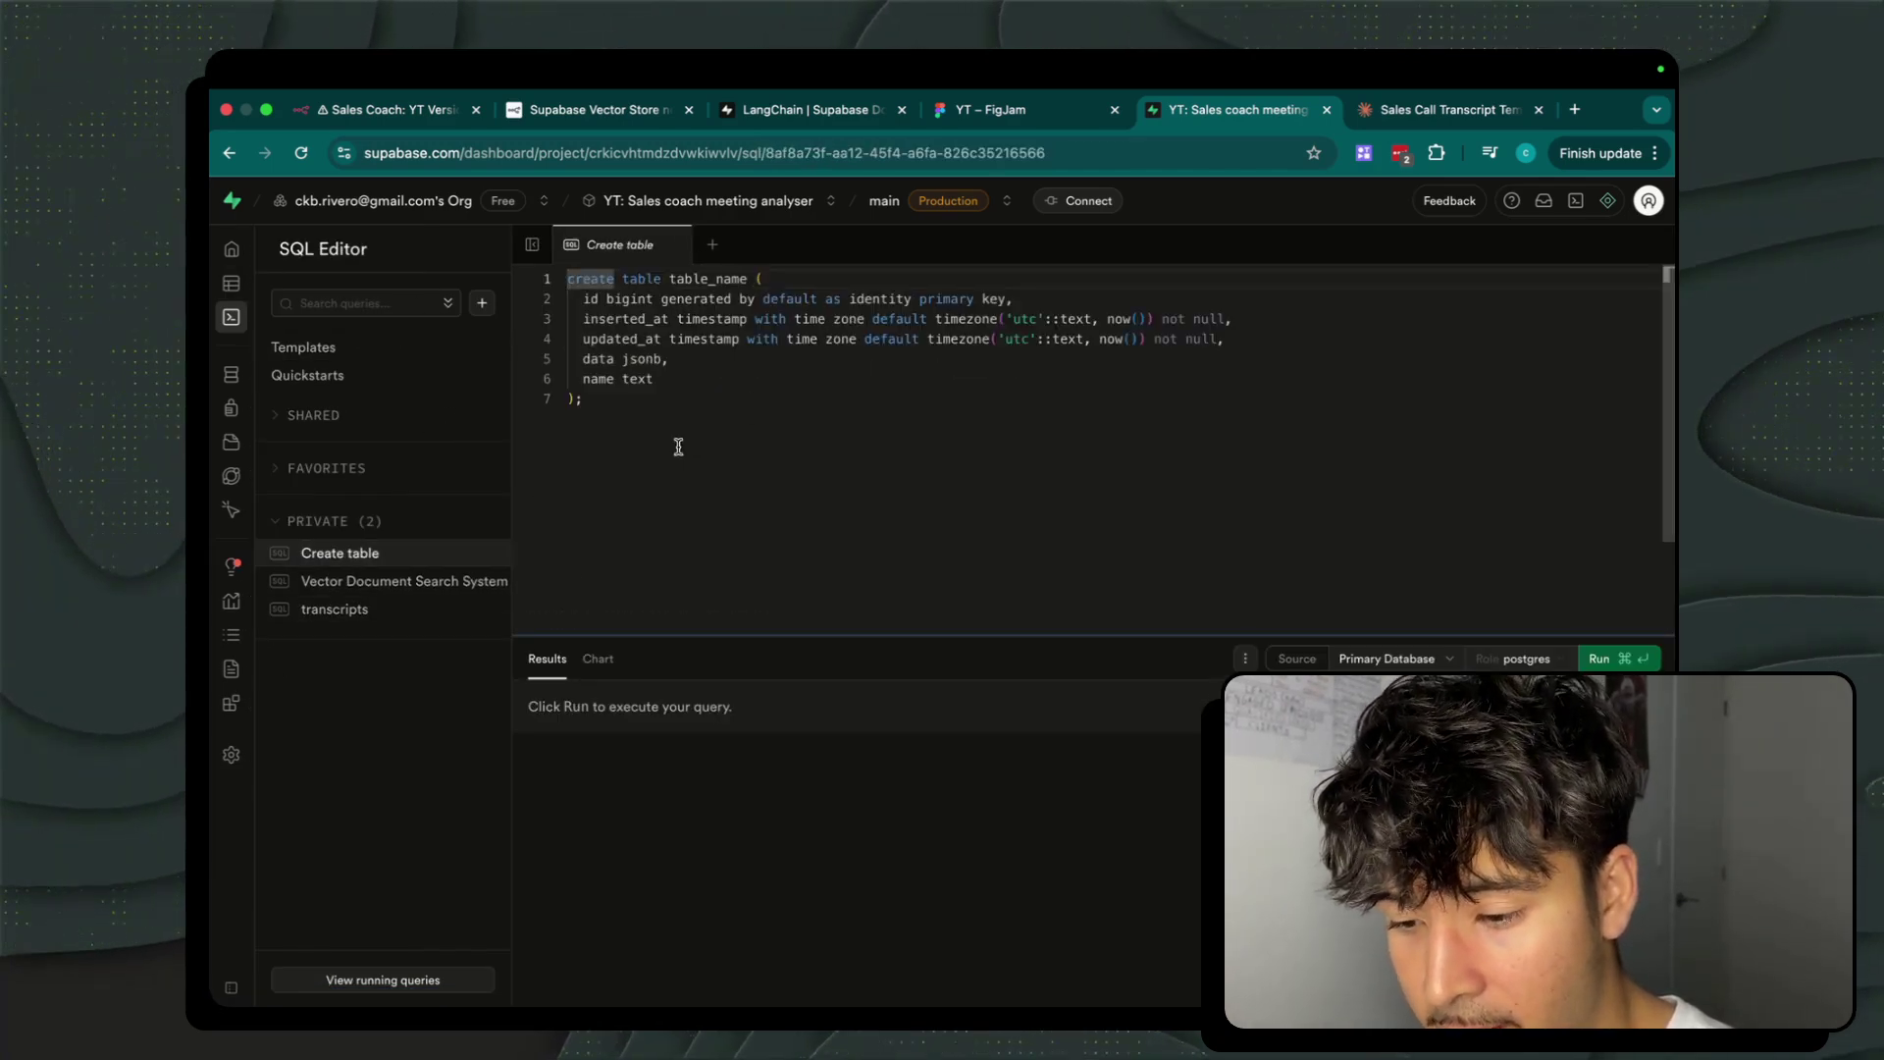
Replace the template code with the vector store SQL copied from the Supabase LangChain documentation.
left_click_drag(700, 433, 586, 156)
key("BackSpace")
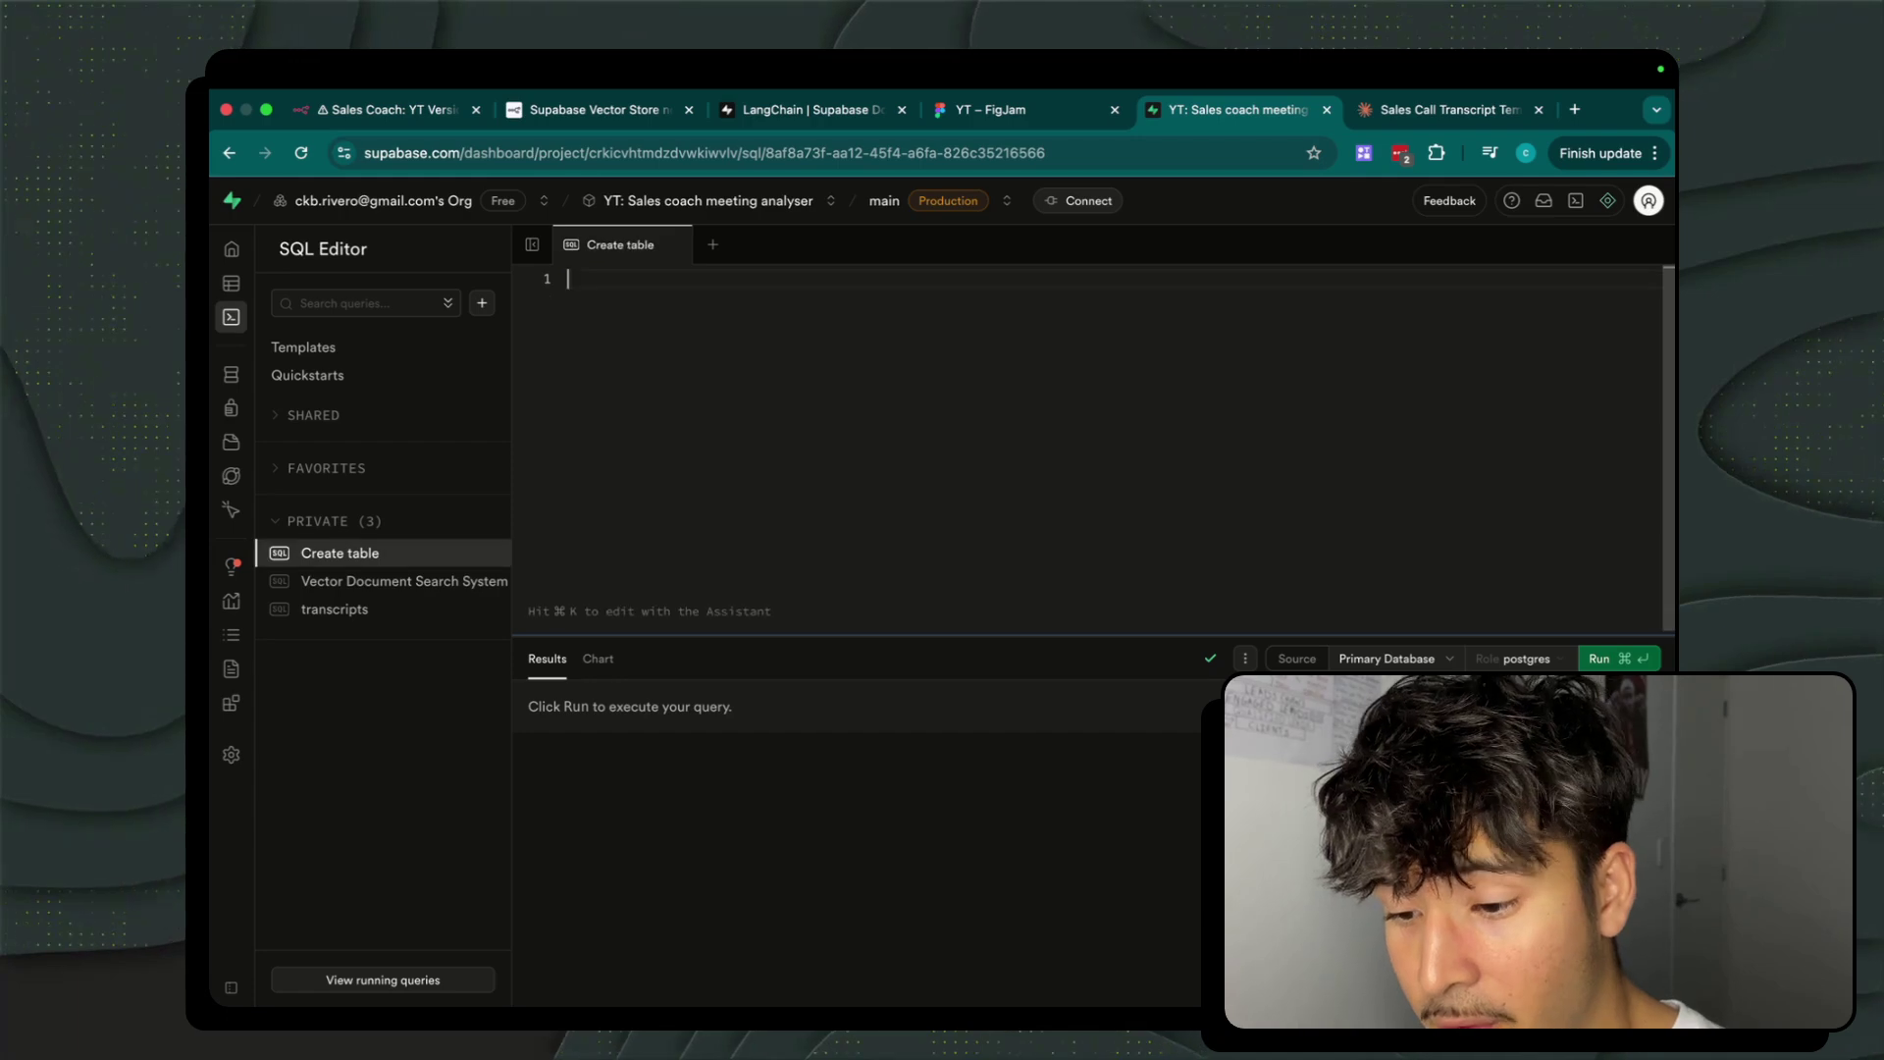
key("super+v")
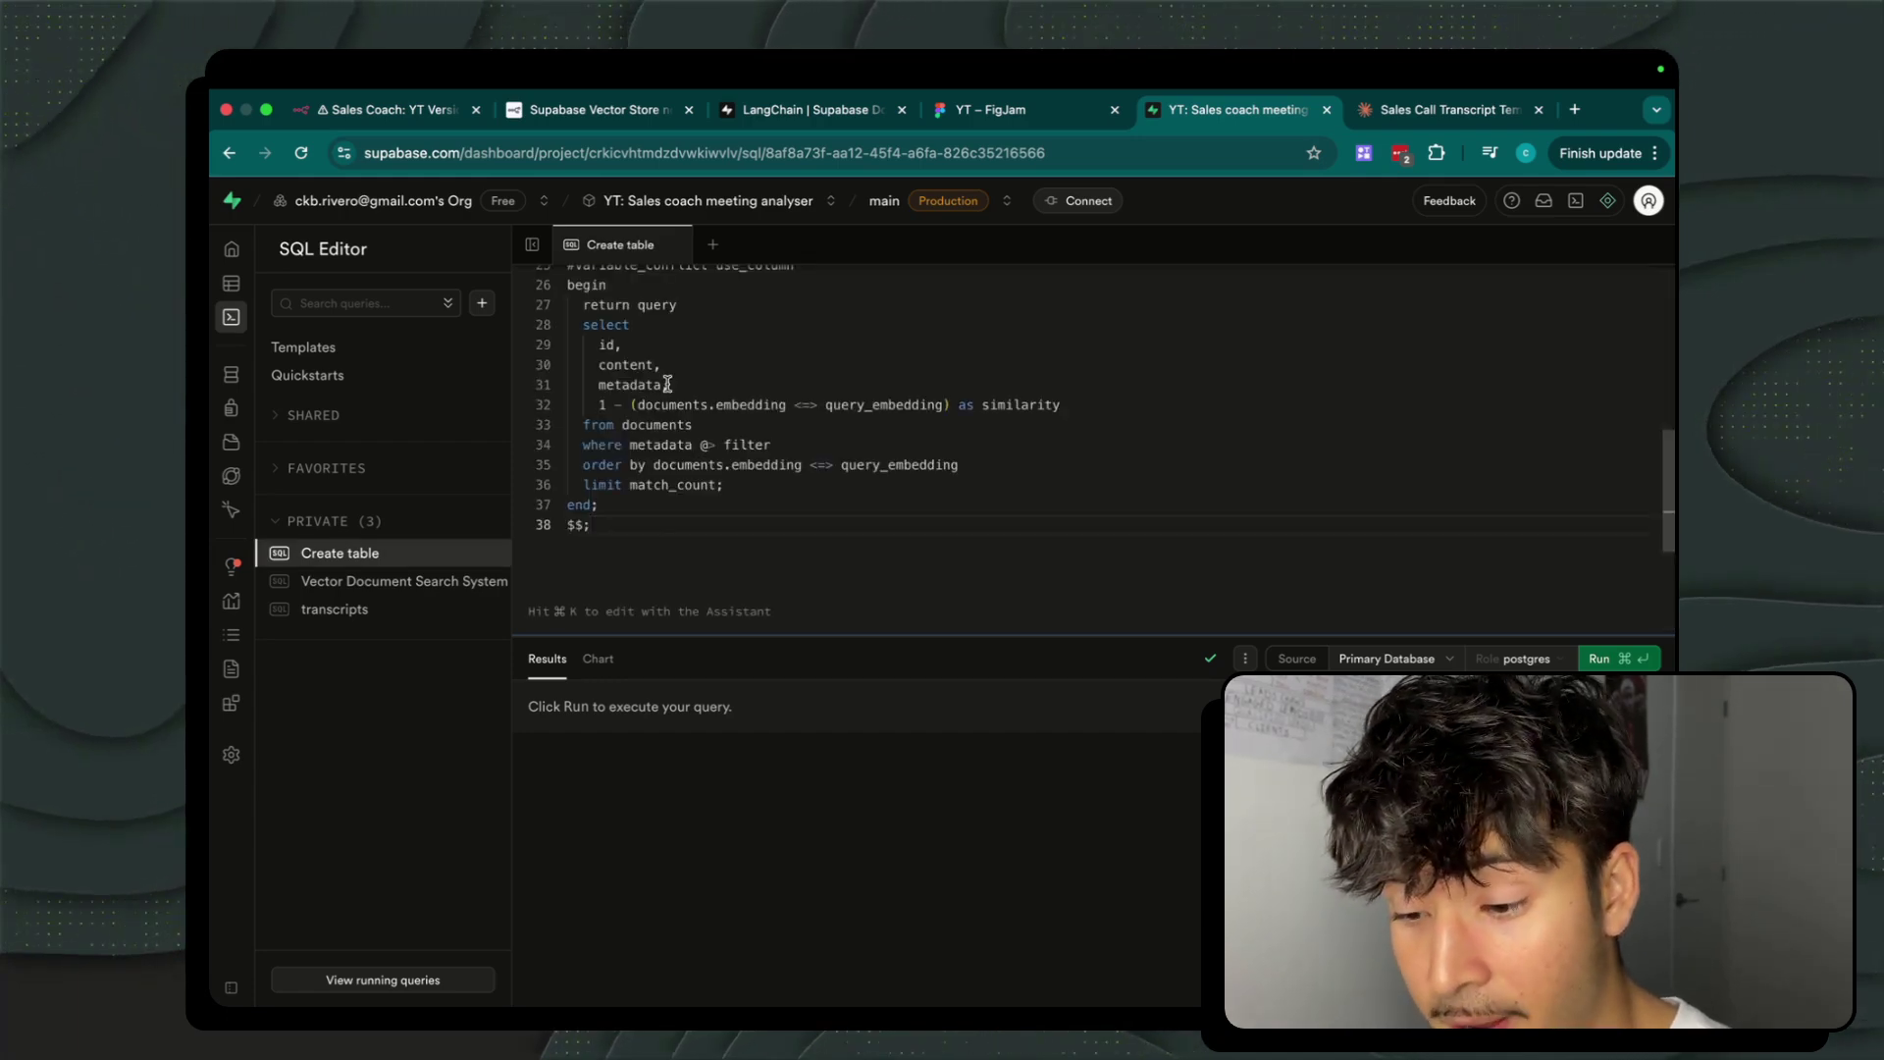
scroll(667, 383, "up", 5)
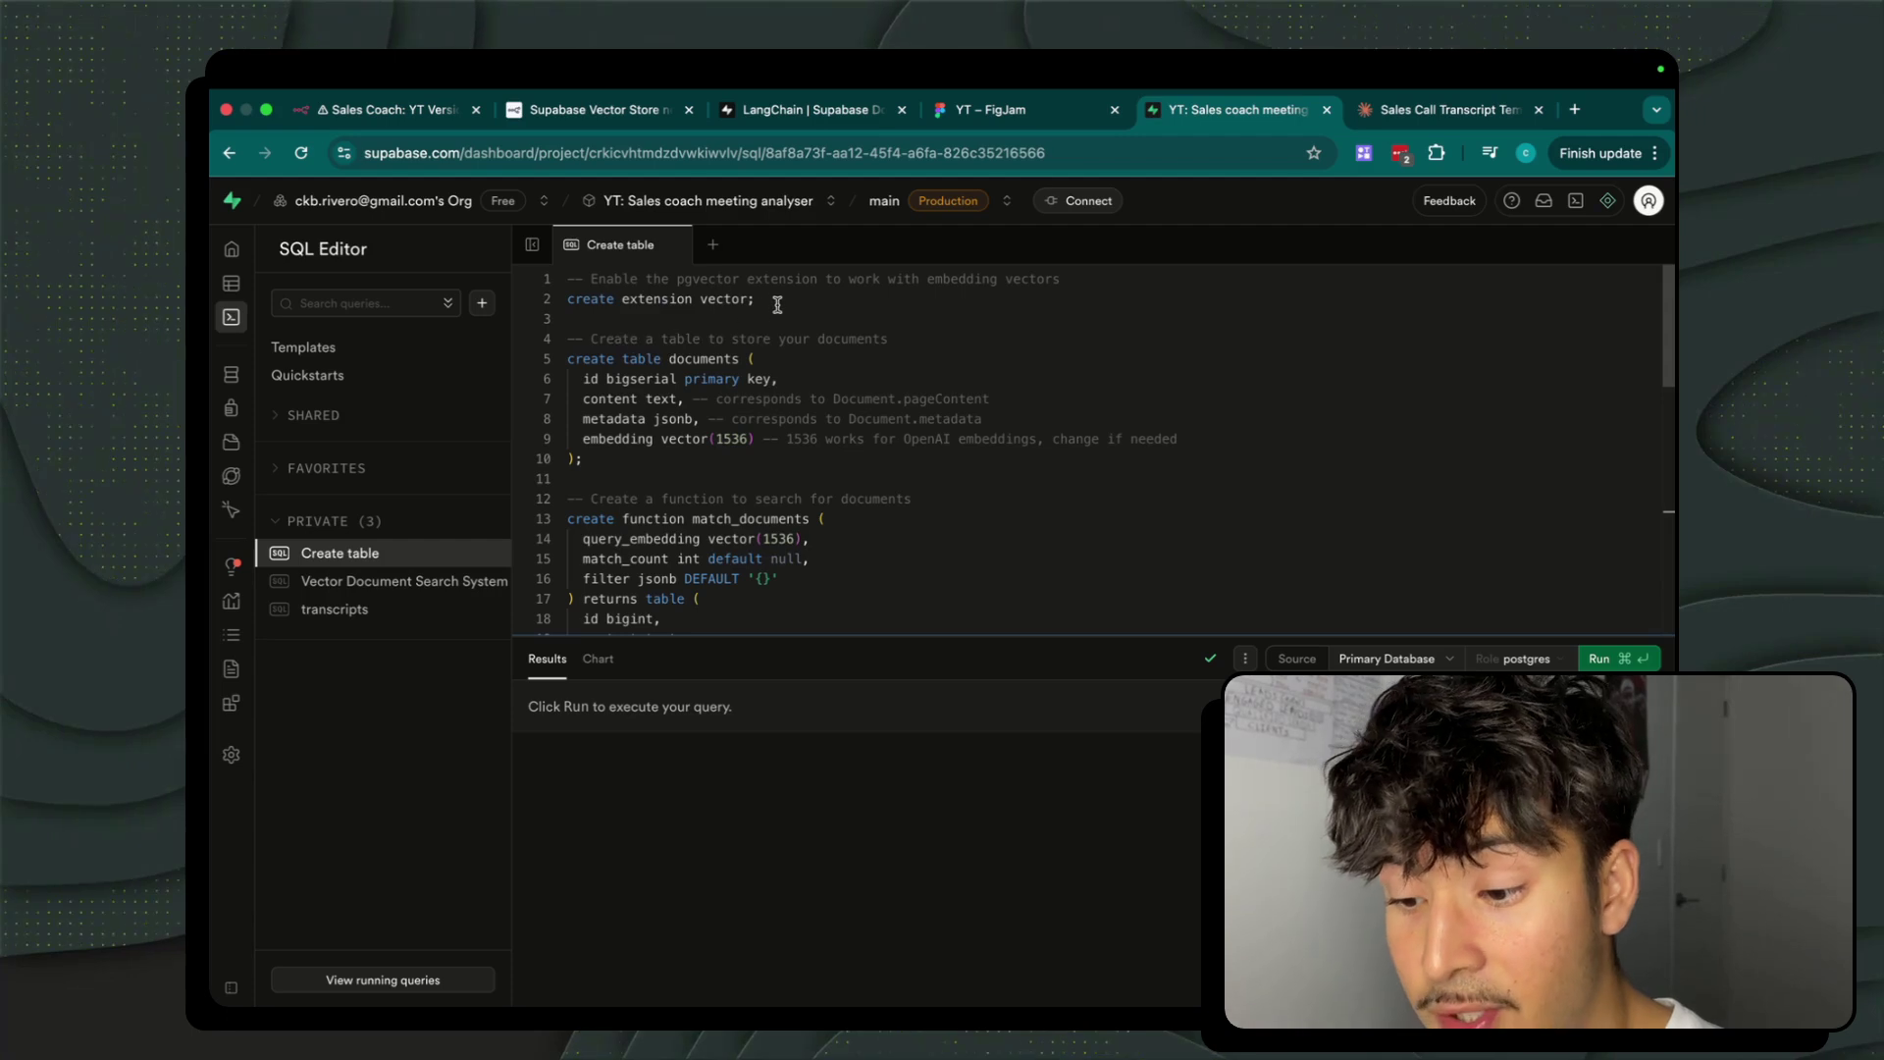
Try deleting the pgvector extension comment and the create extension statement from the query, and undo the deletion.
left_click_drag(777, 305, 566, 301)
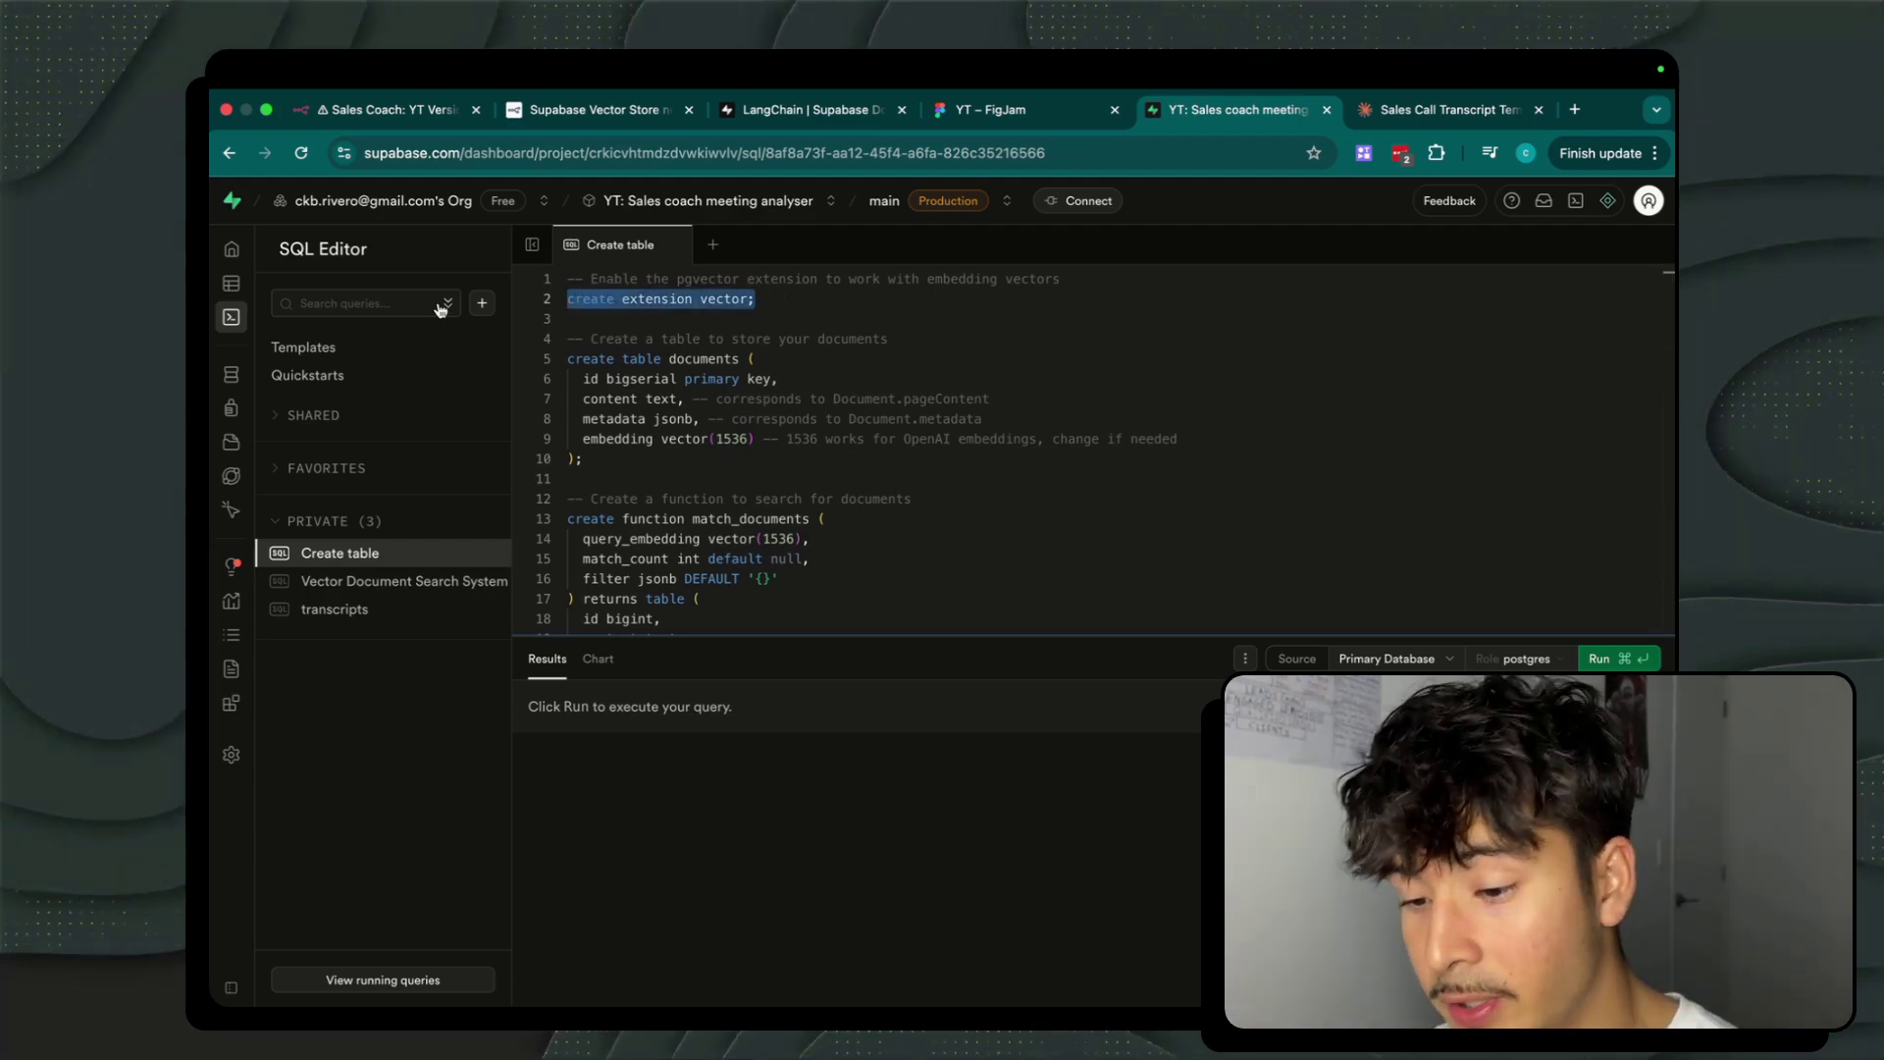
left_click_drag(778, 320, 631, 278)
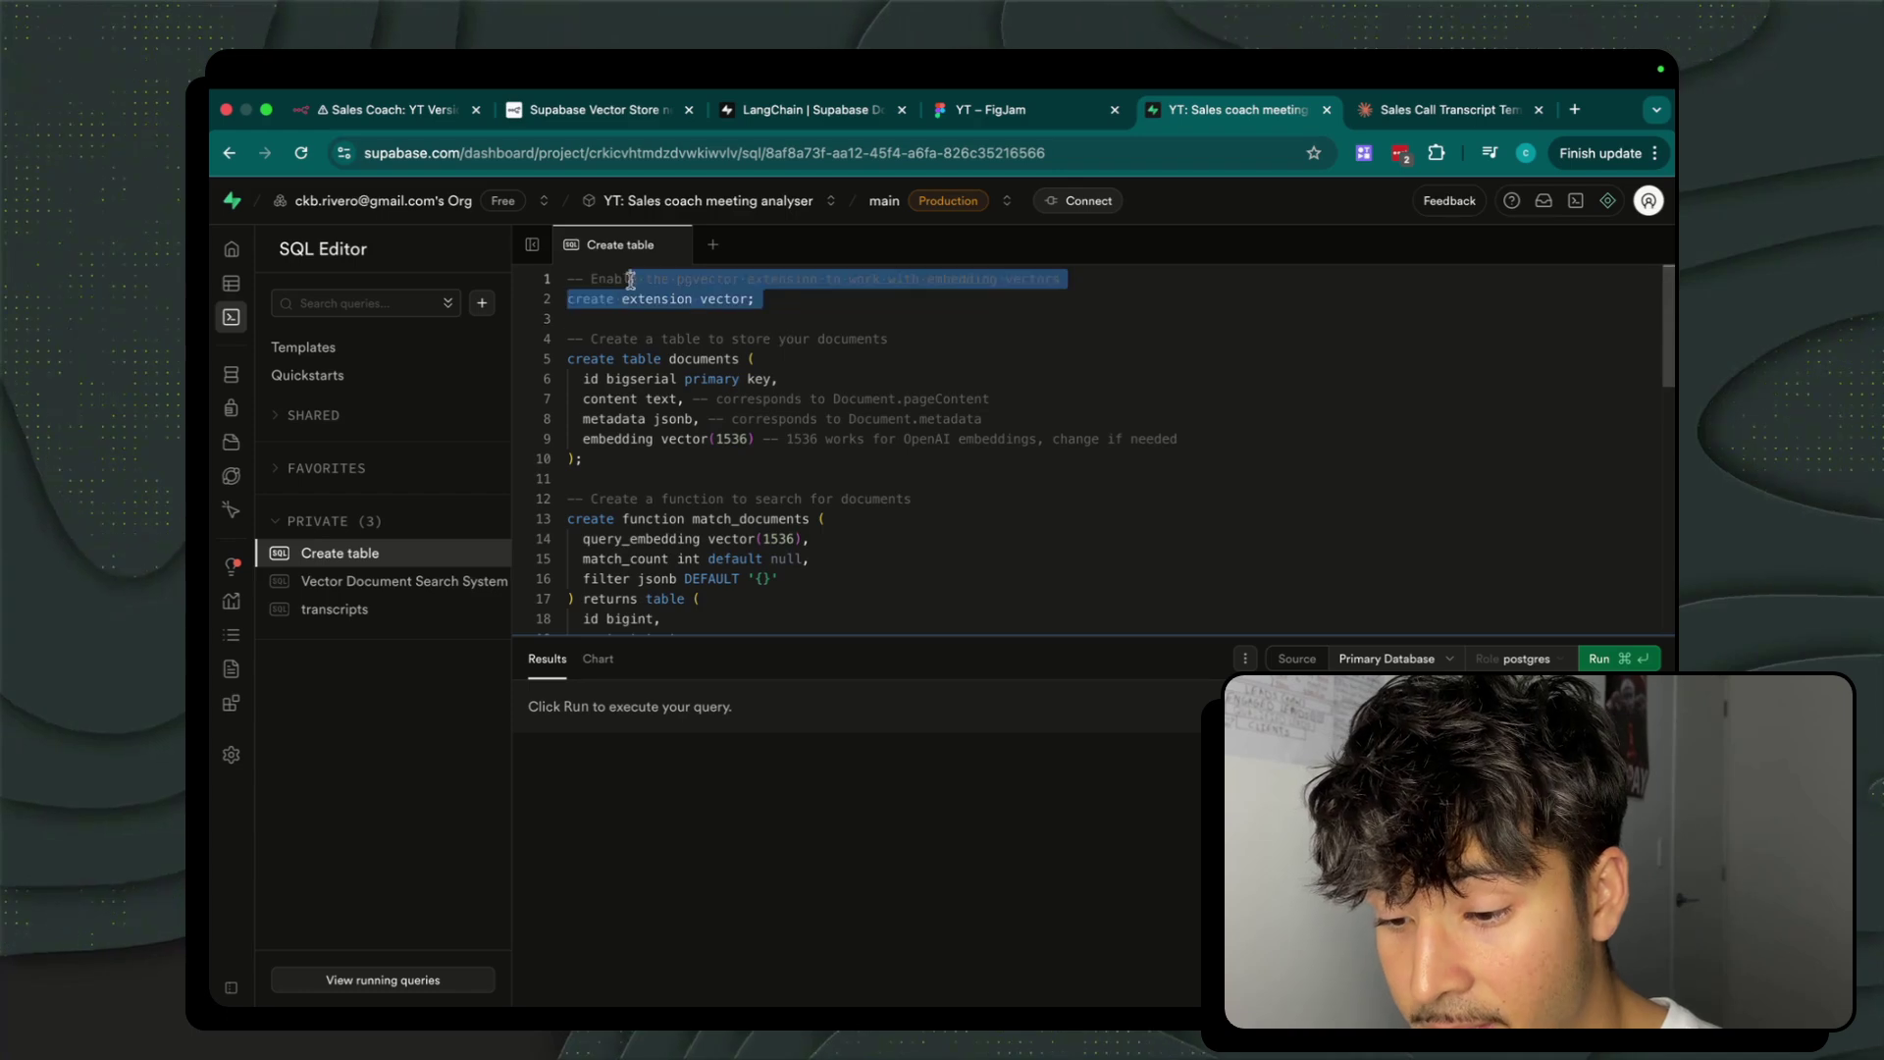
left_click(795, 329)
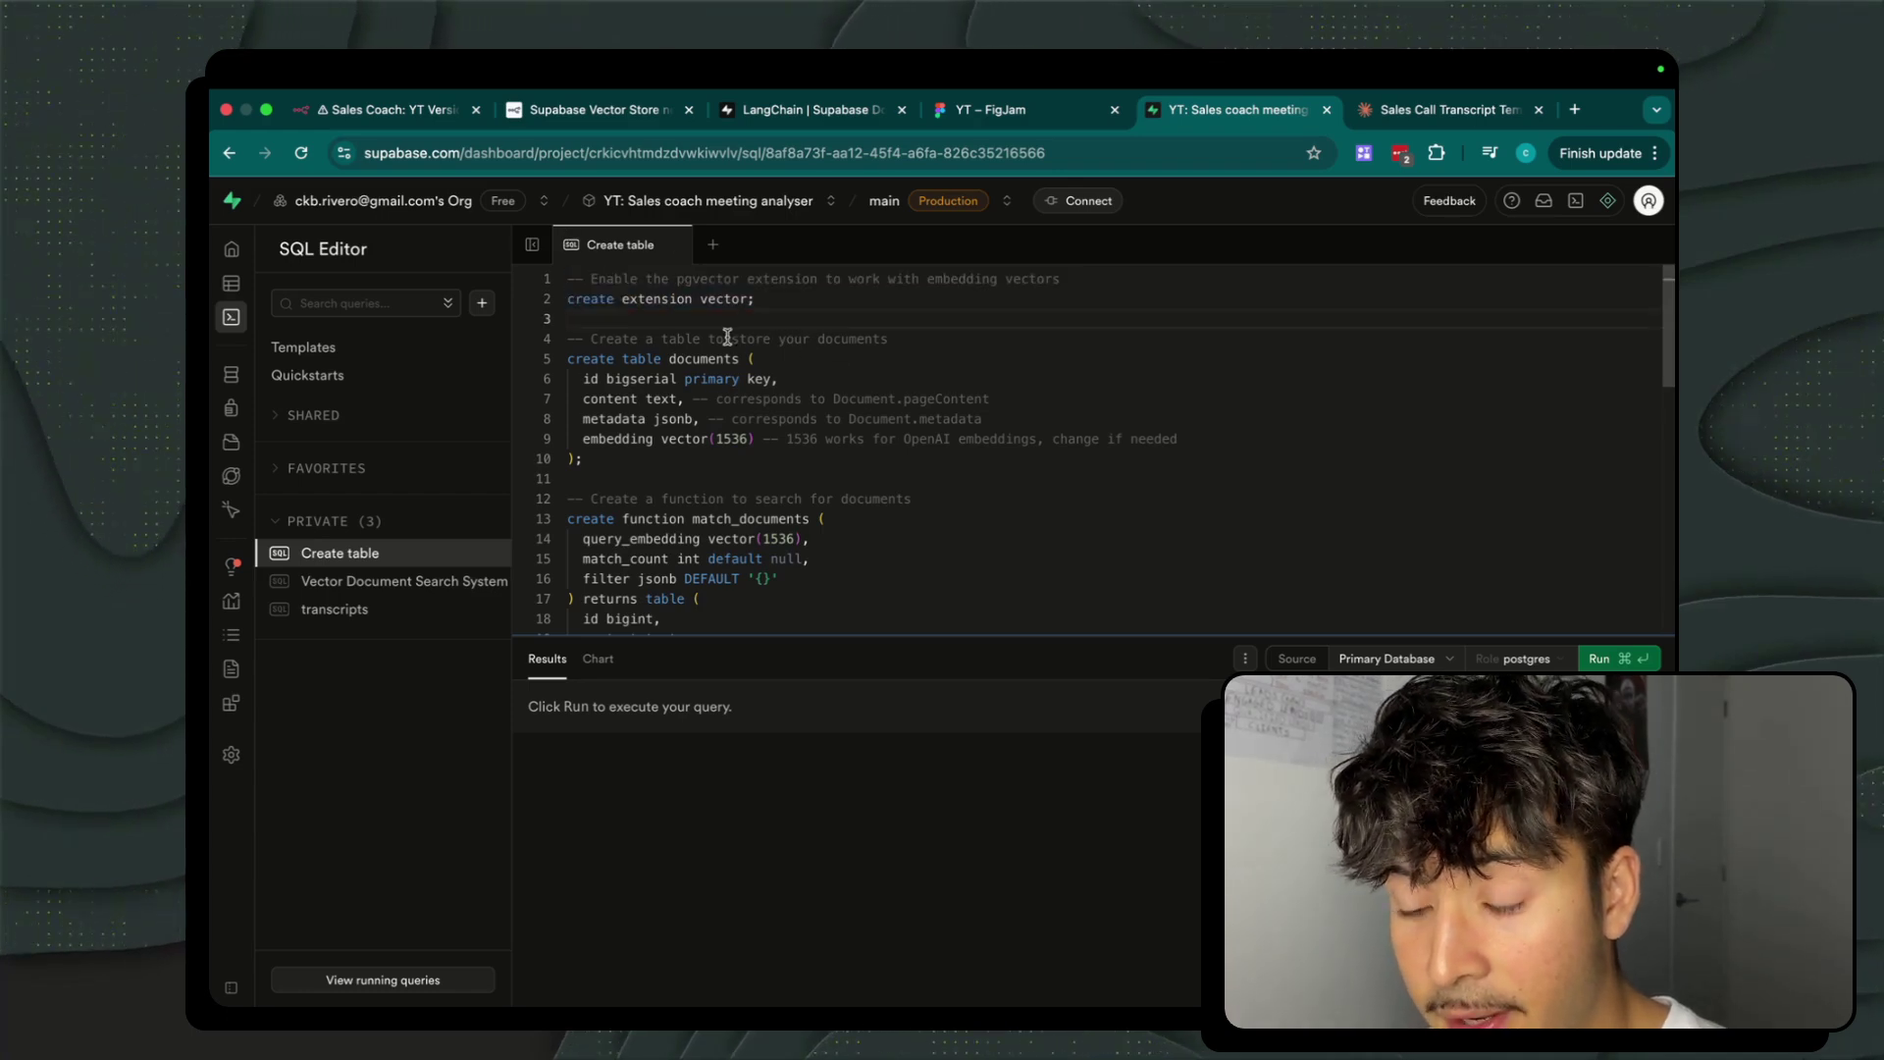
left_click_drag(783, 320, 450, 261)
key("BackSpace")
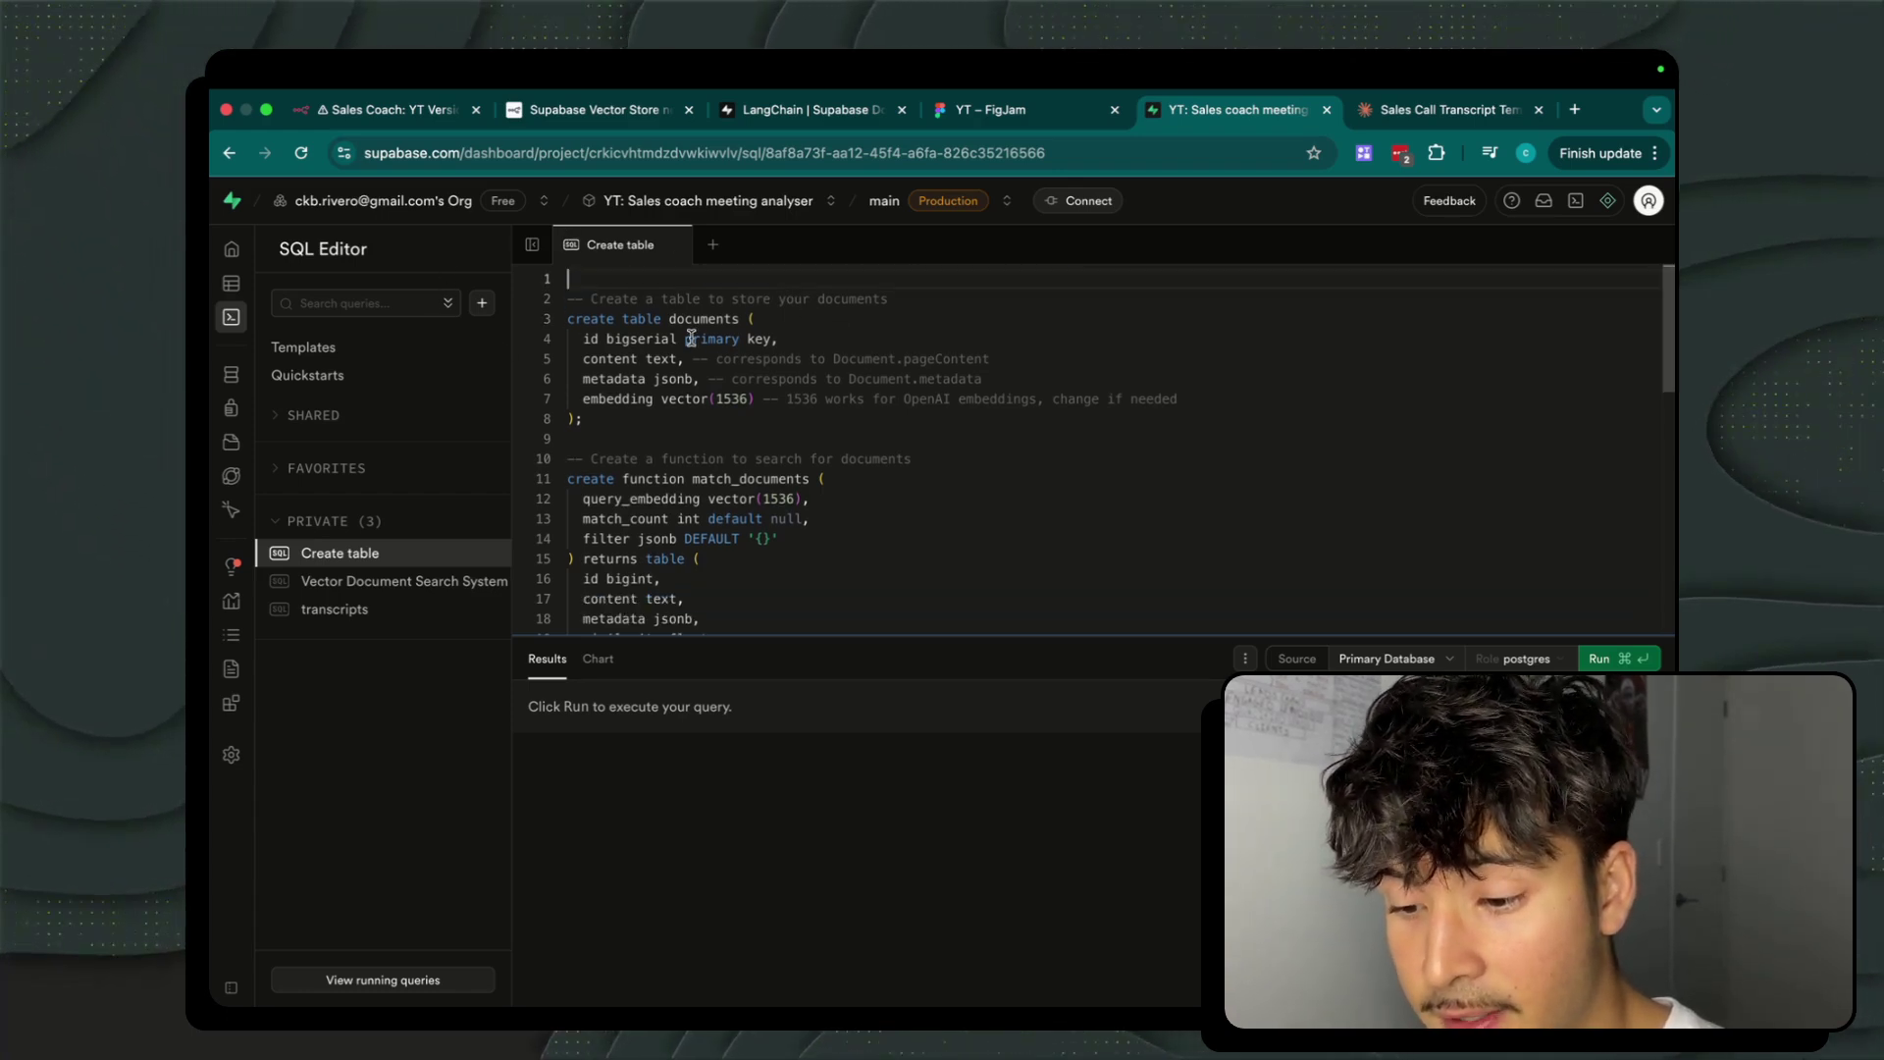
key("super+z")
Rename the documents table to database and the match_documents function to match_database in the query, and run it.
left_click(650, 359)
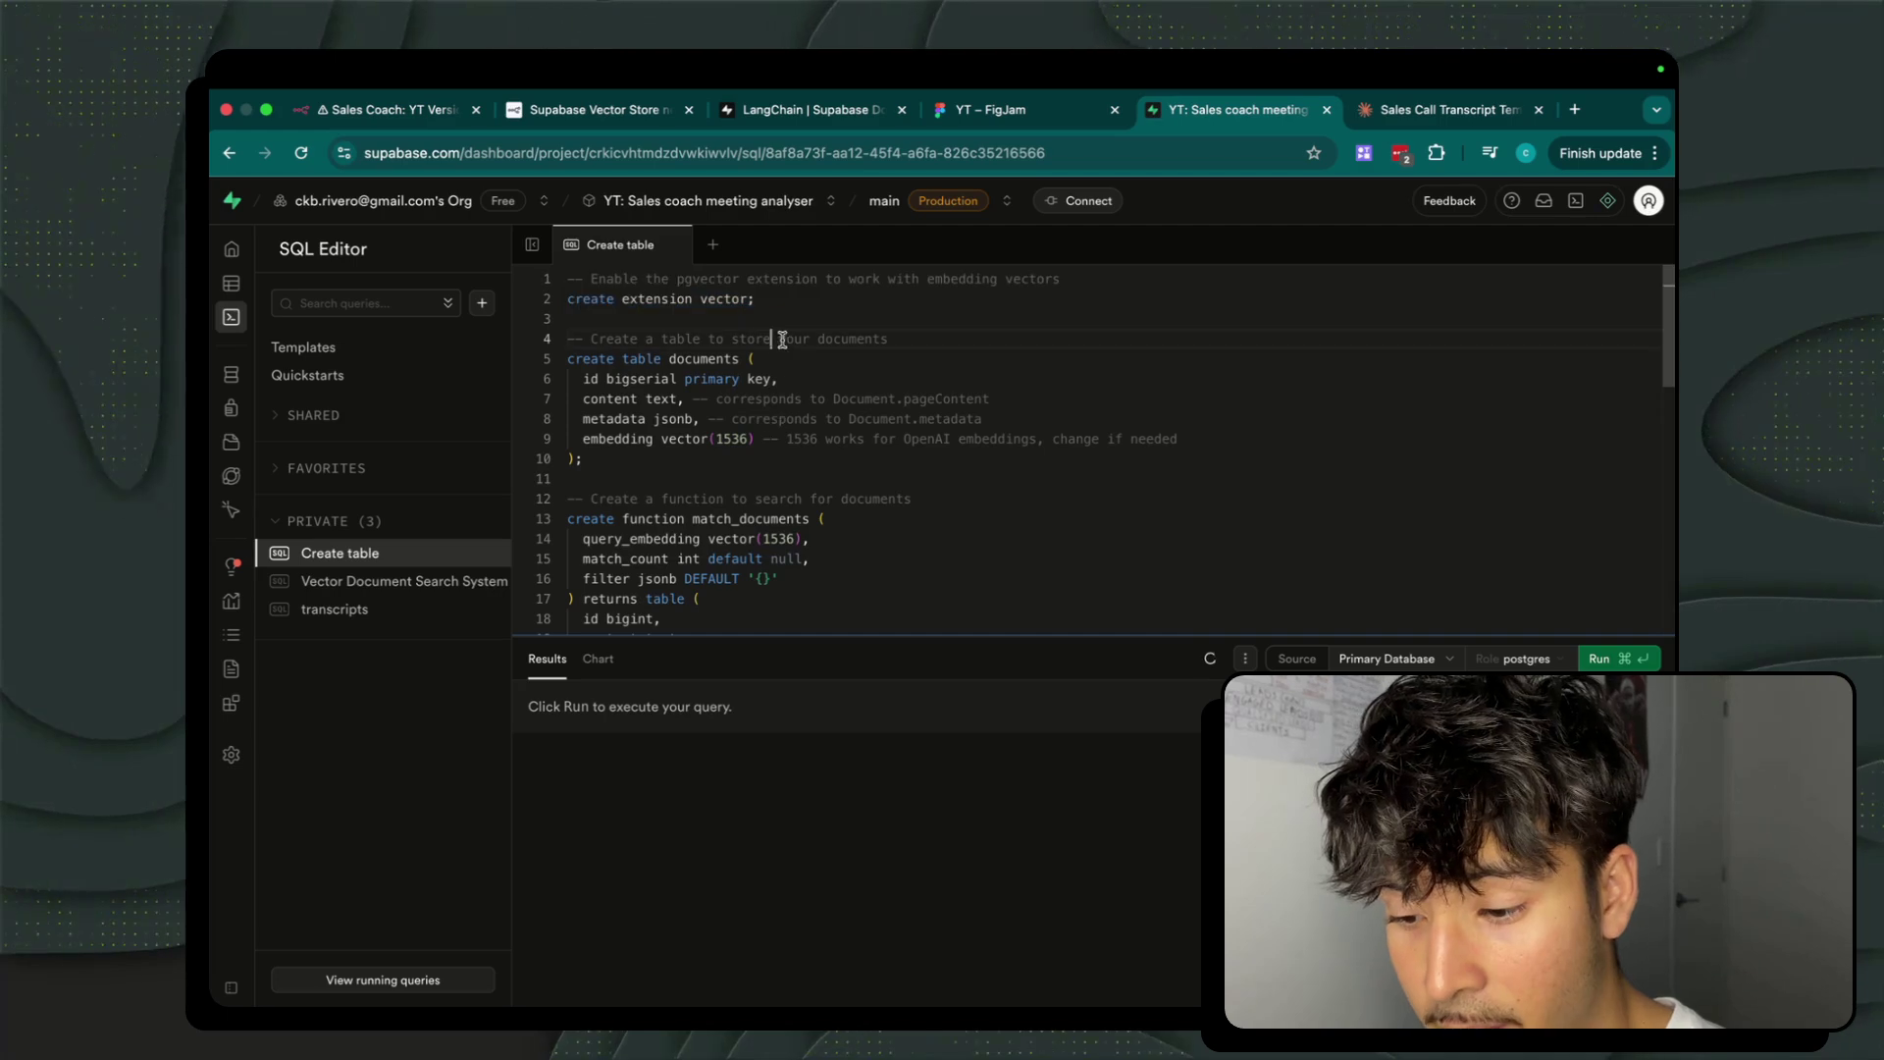
left_click(690, 358)
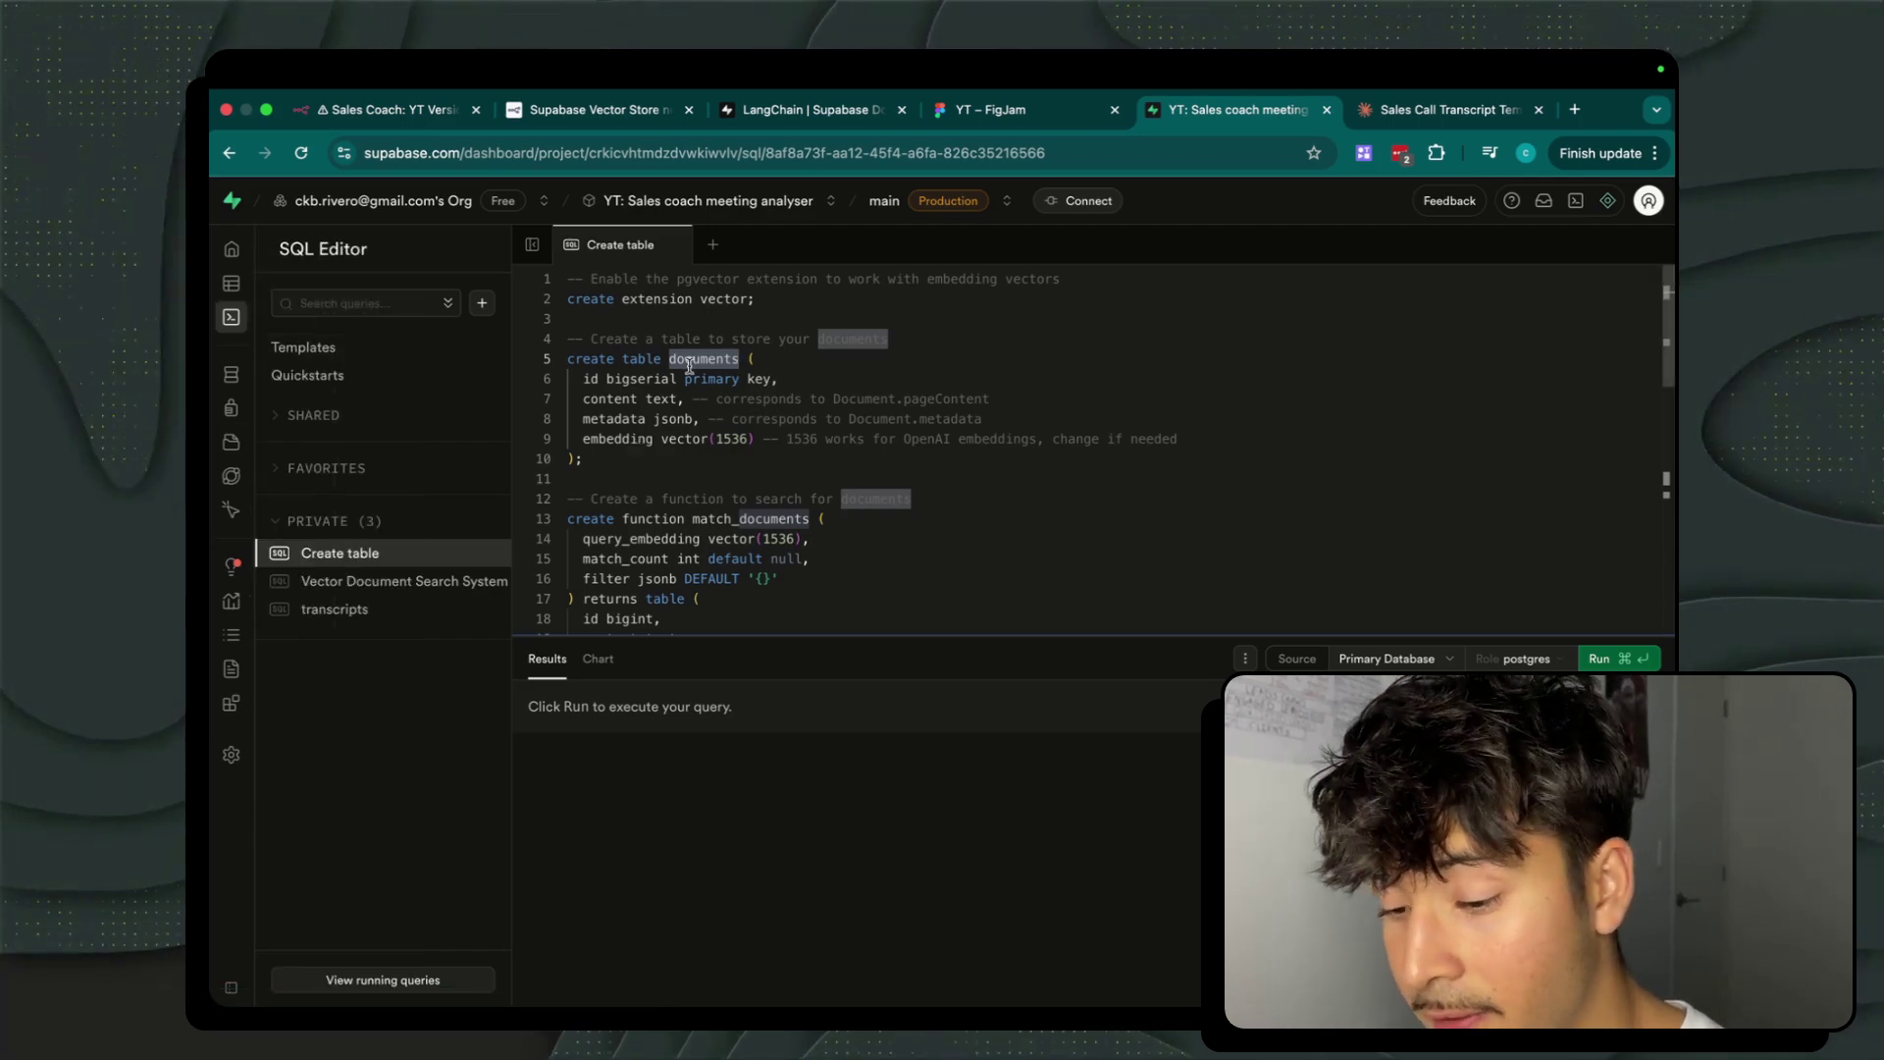
type("data")
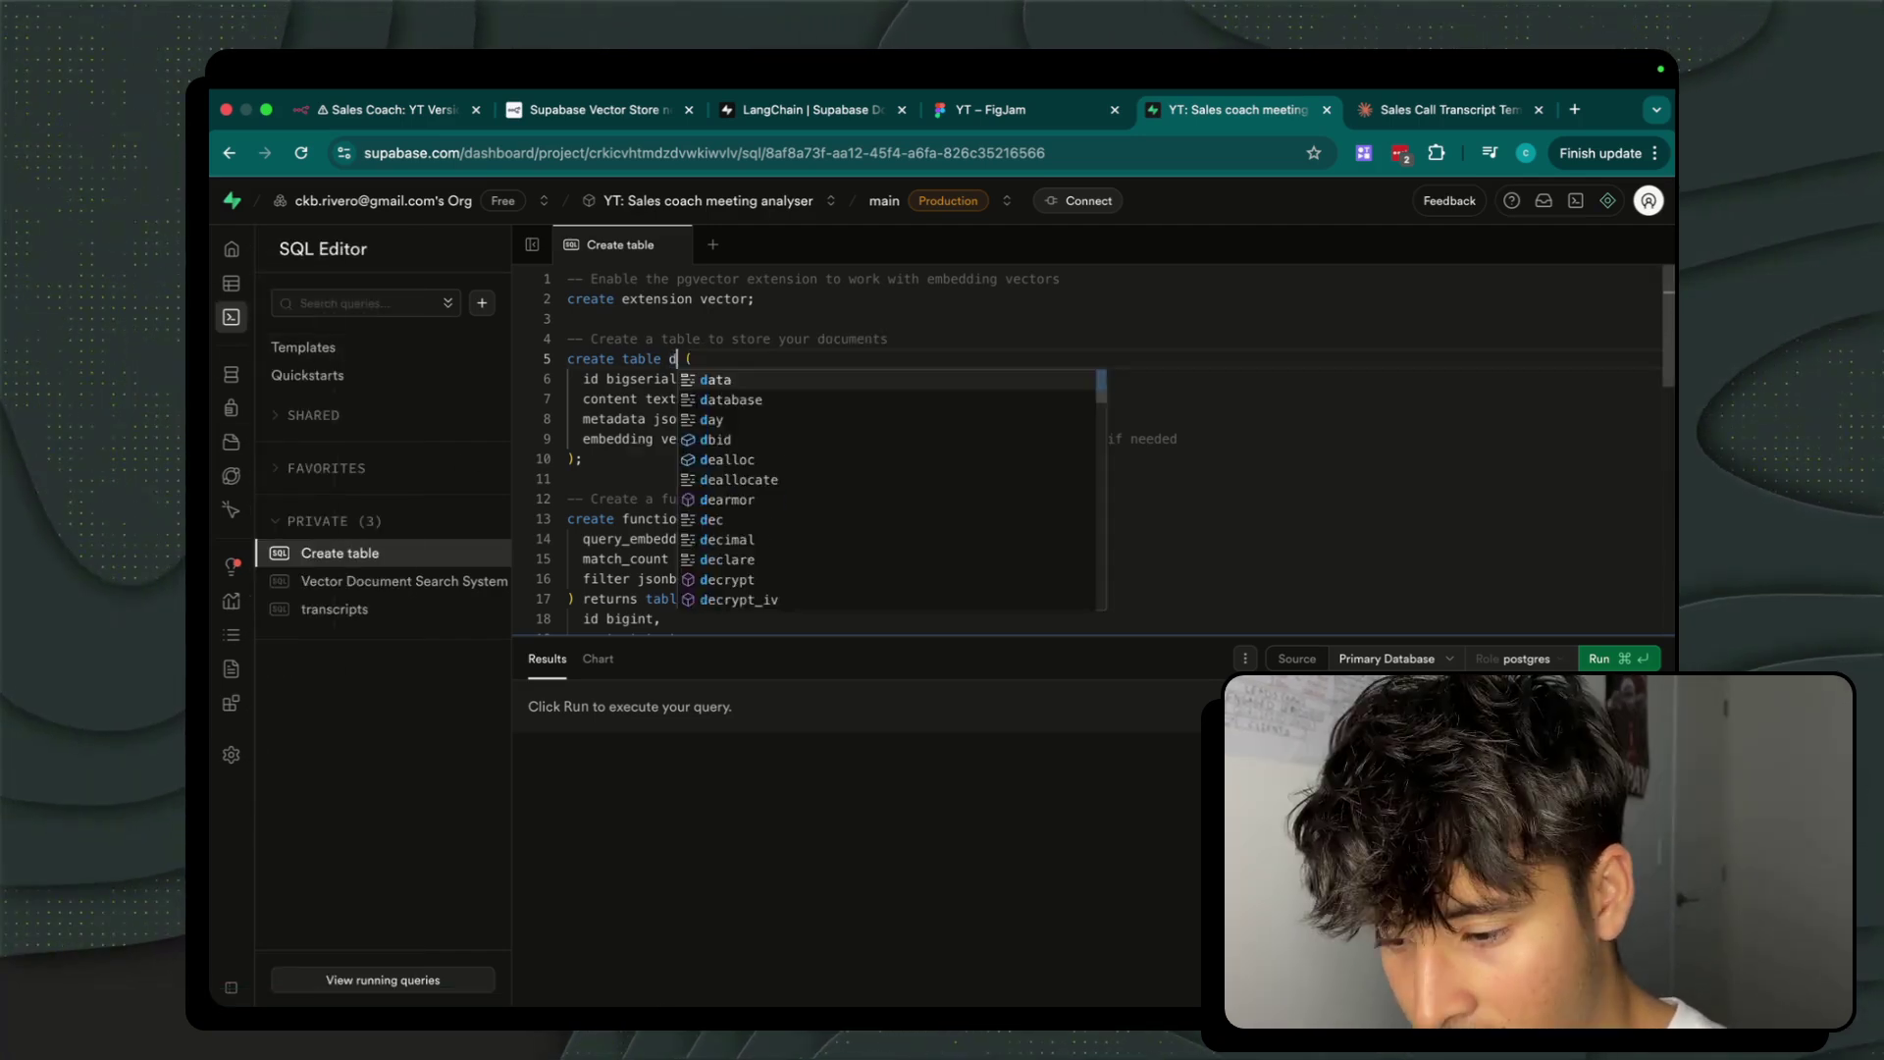
type("base")
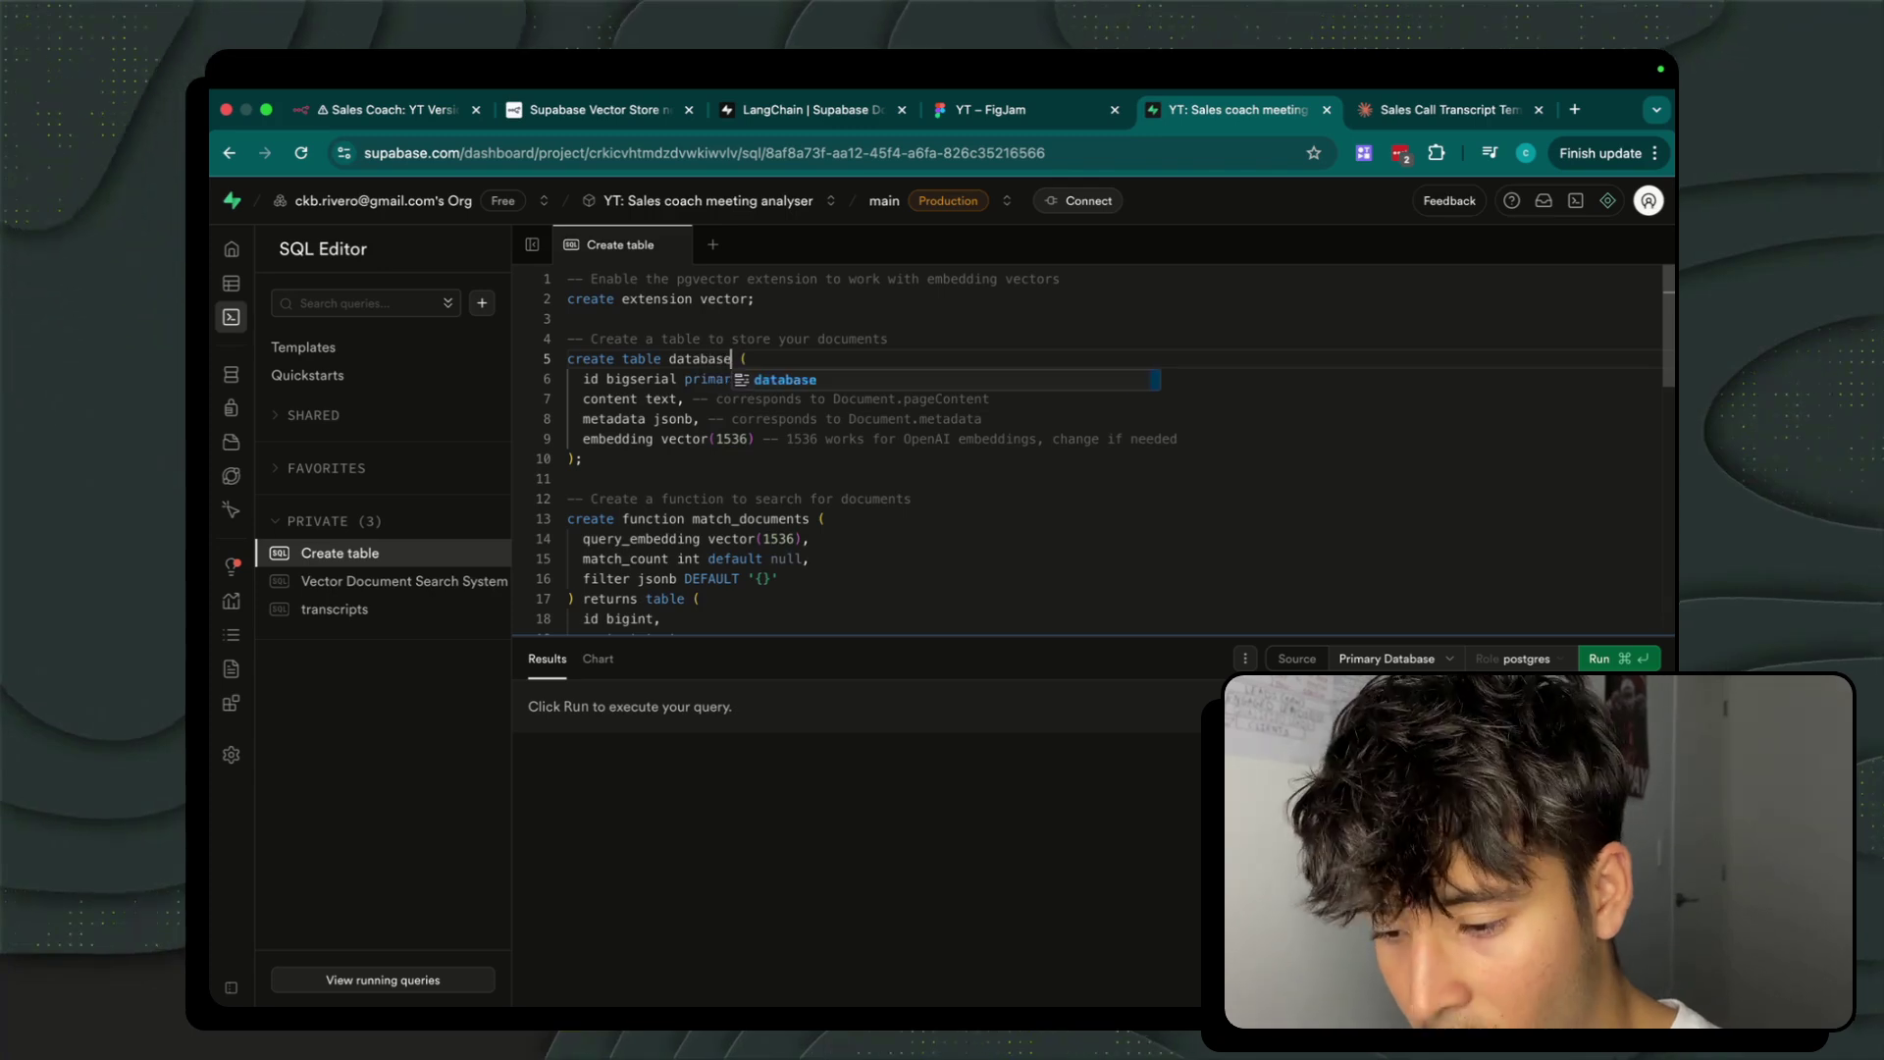
left_click(674, 358)
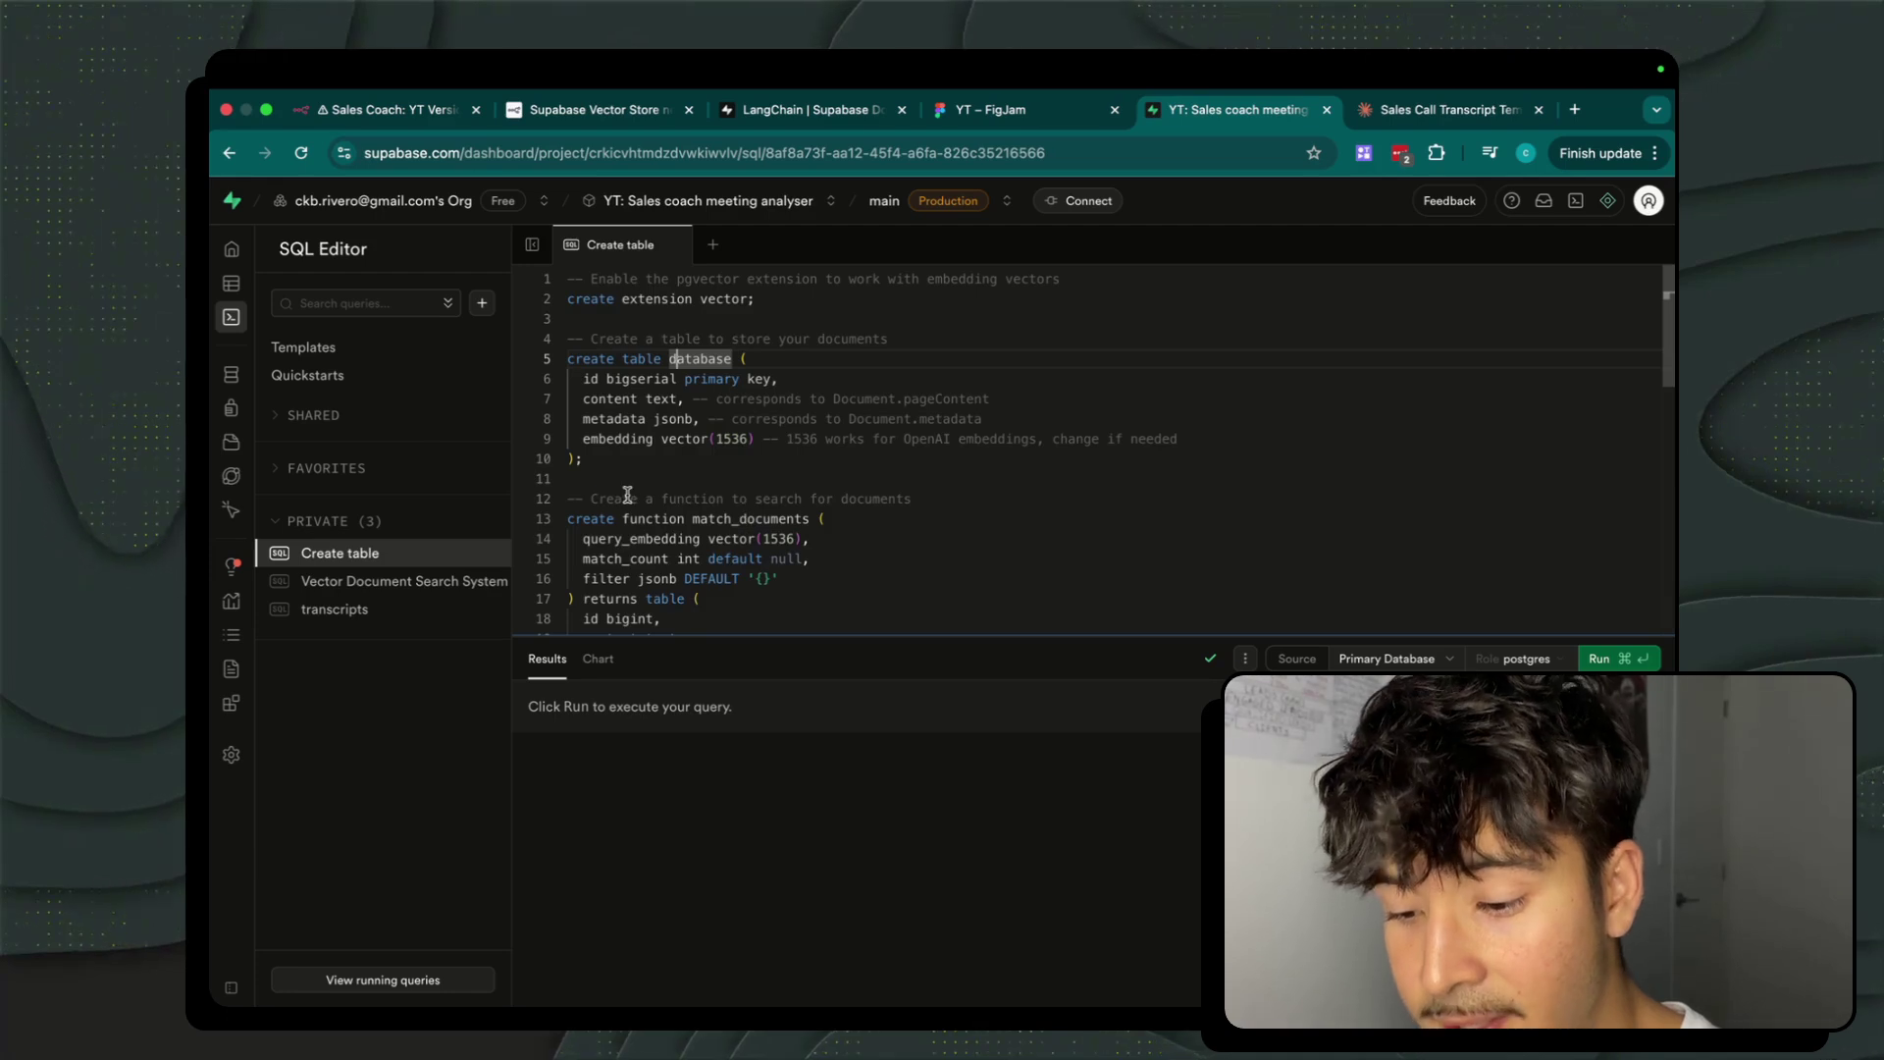
scroll(686, 510, "down", 2)
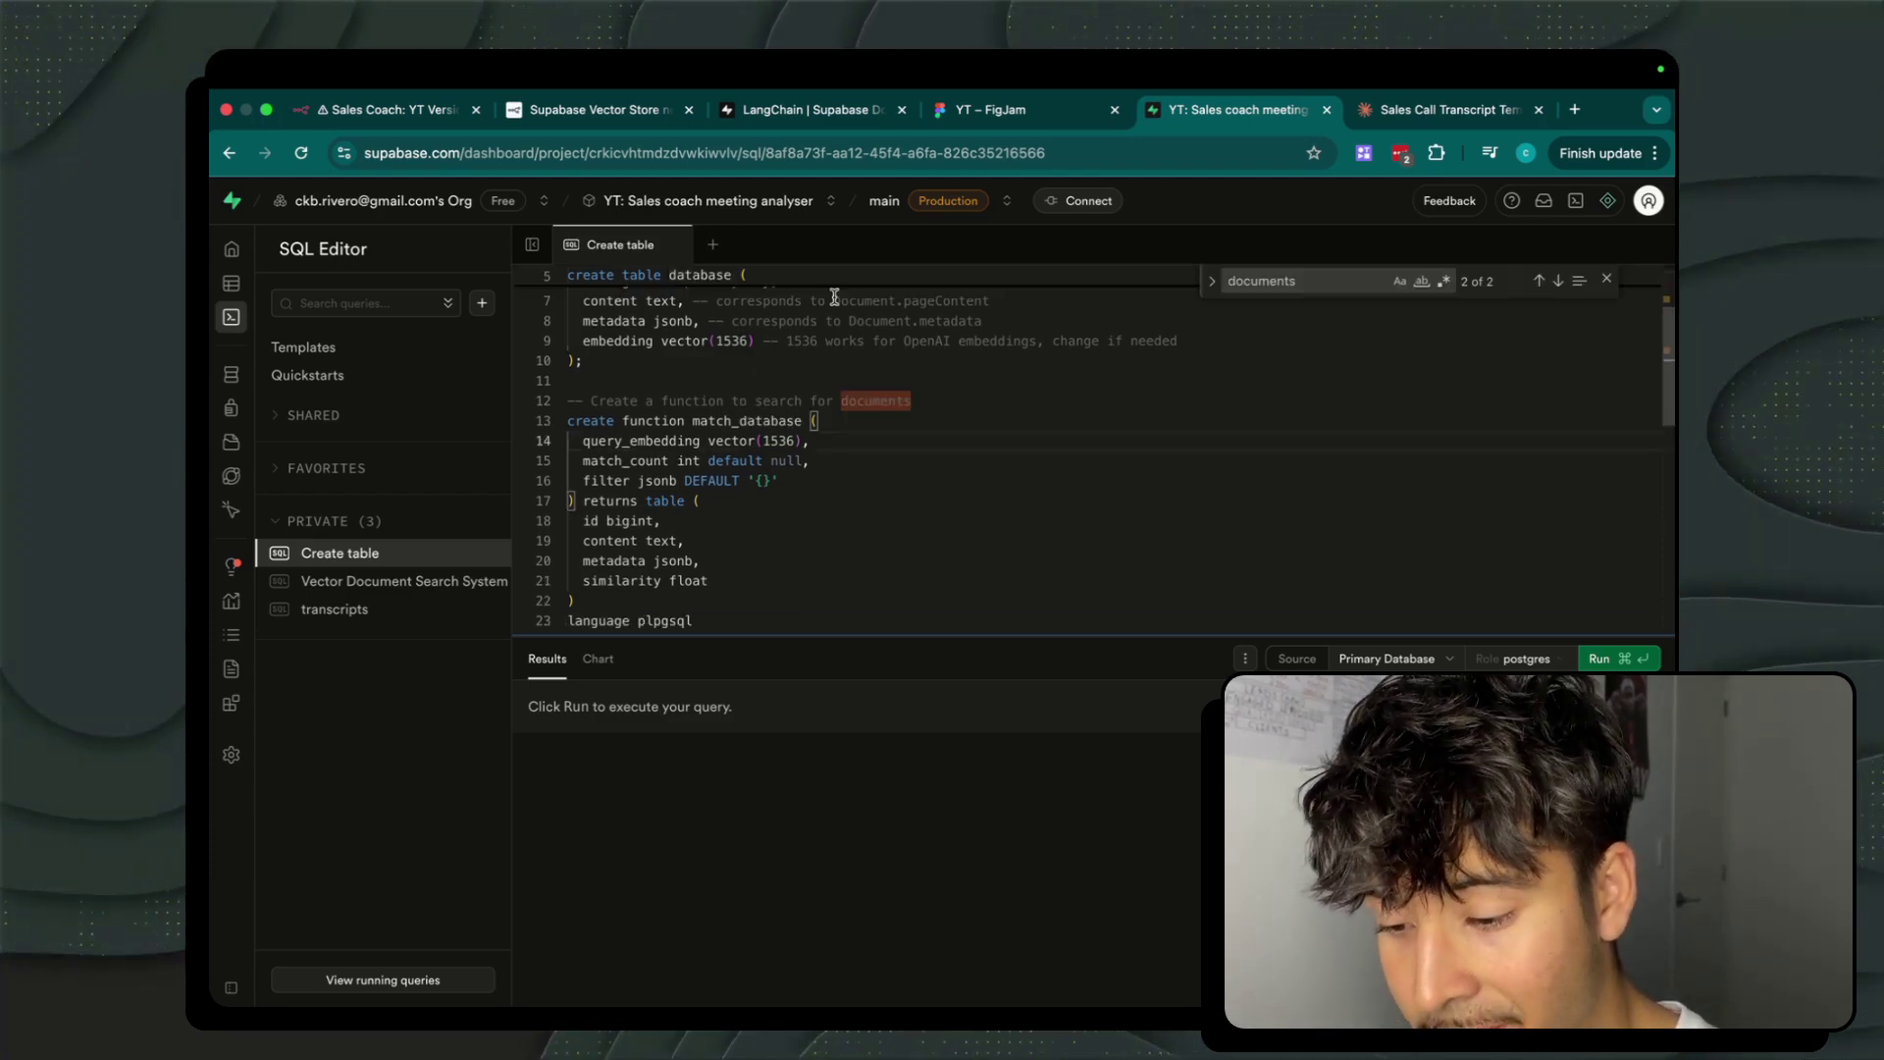
left_click(1592, 662)
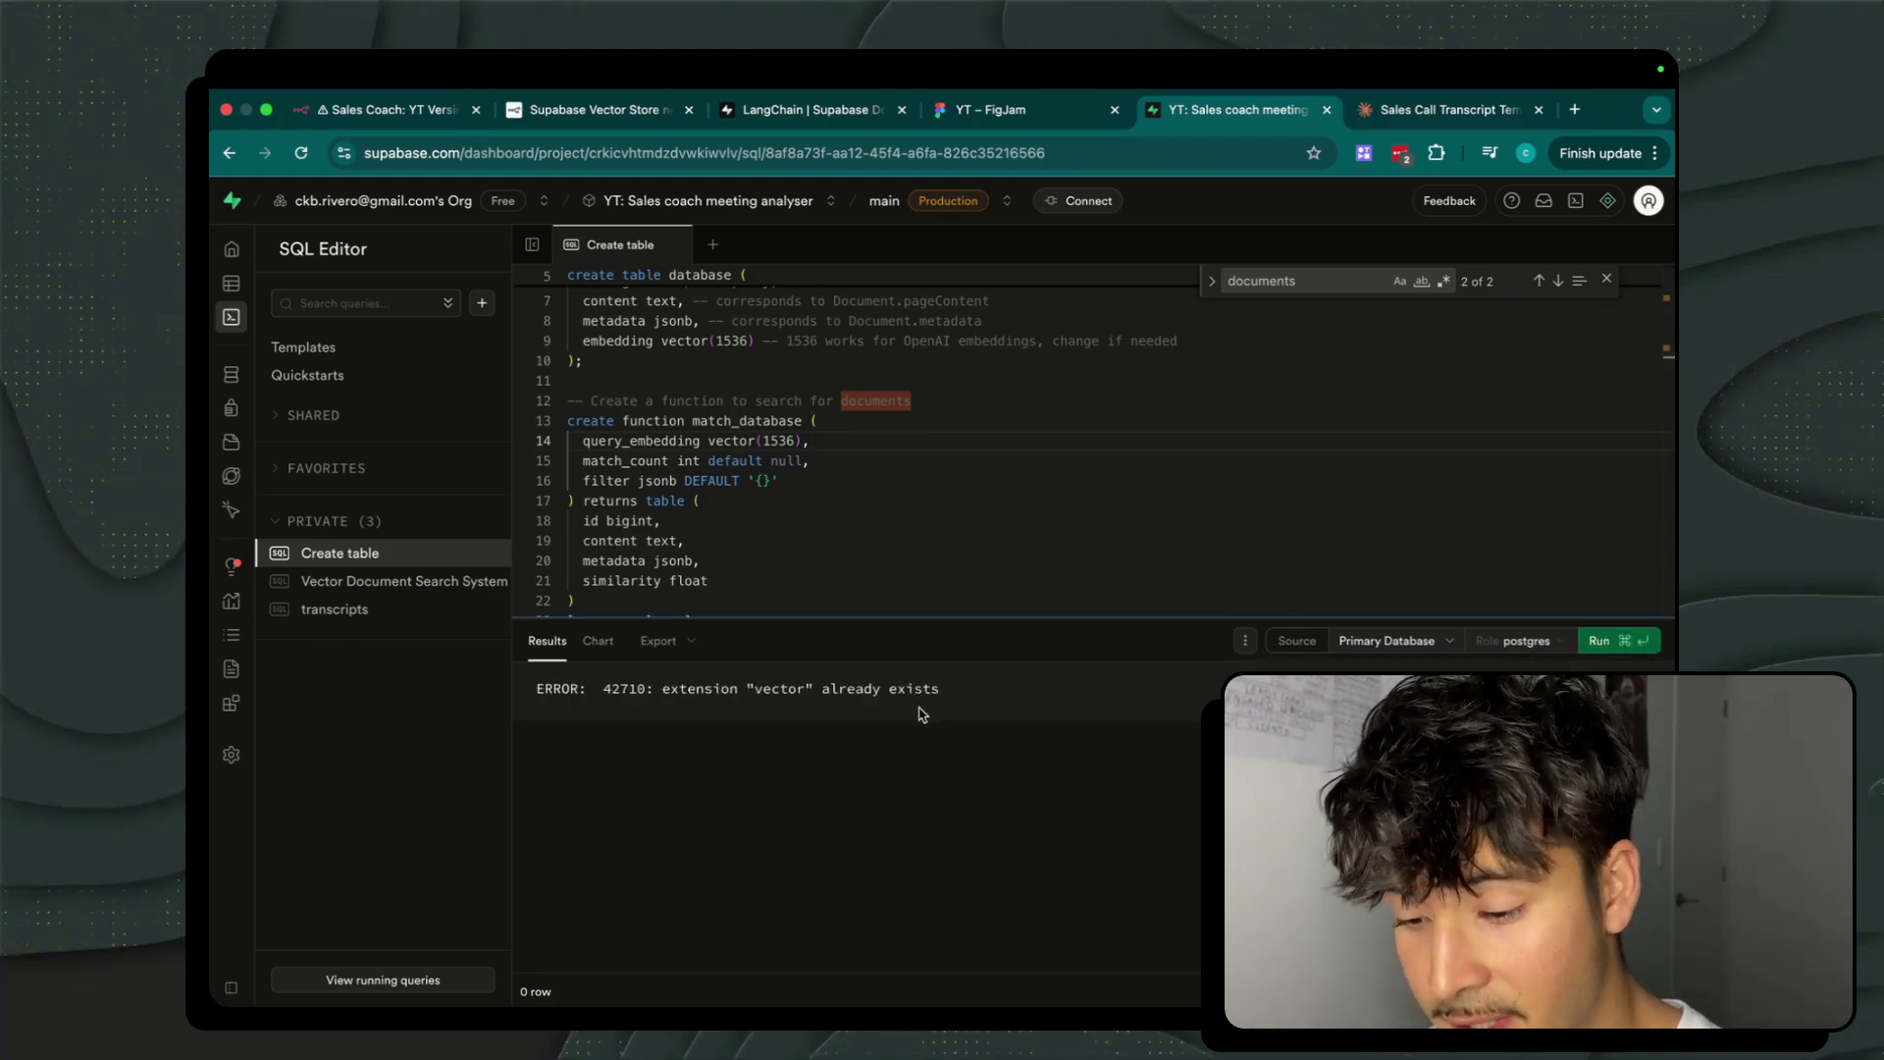
Remove the create extension vector statement and its comment from the start of the query, and rerun it.
scroll(745, 442, "up", 3)
left_click(716, 374)
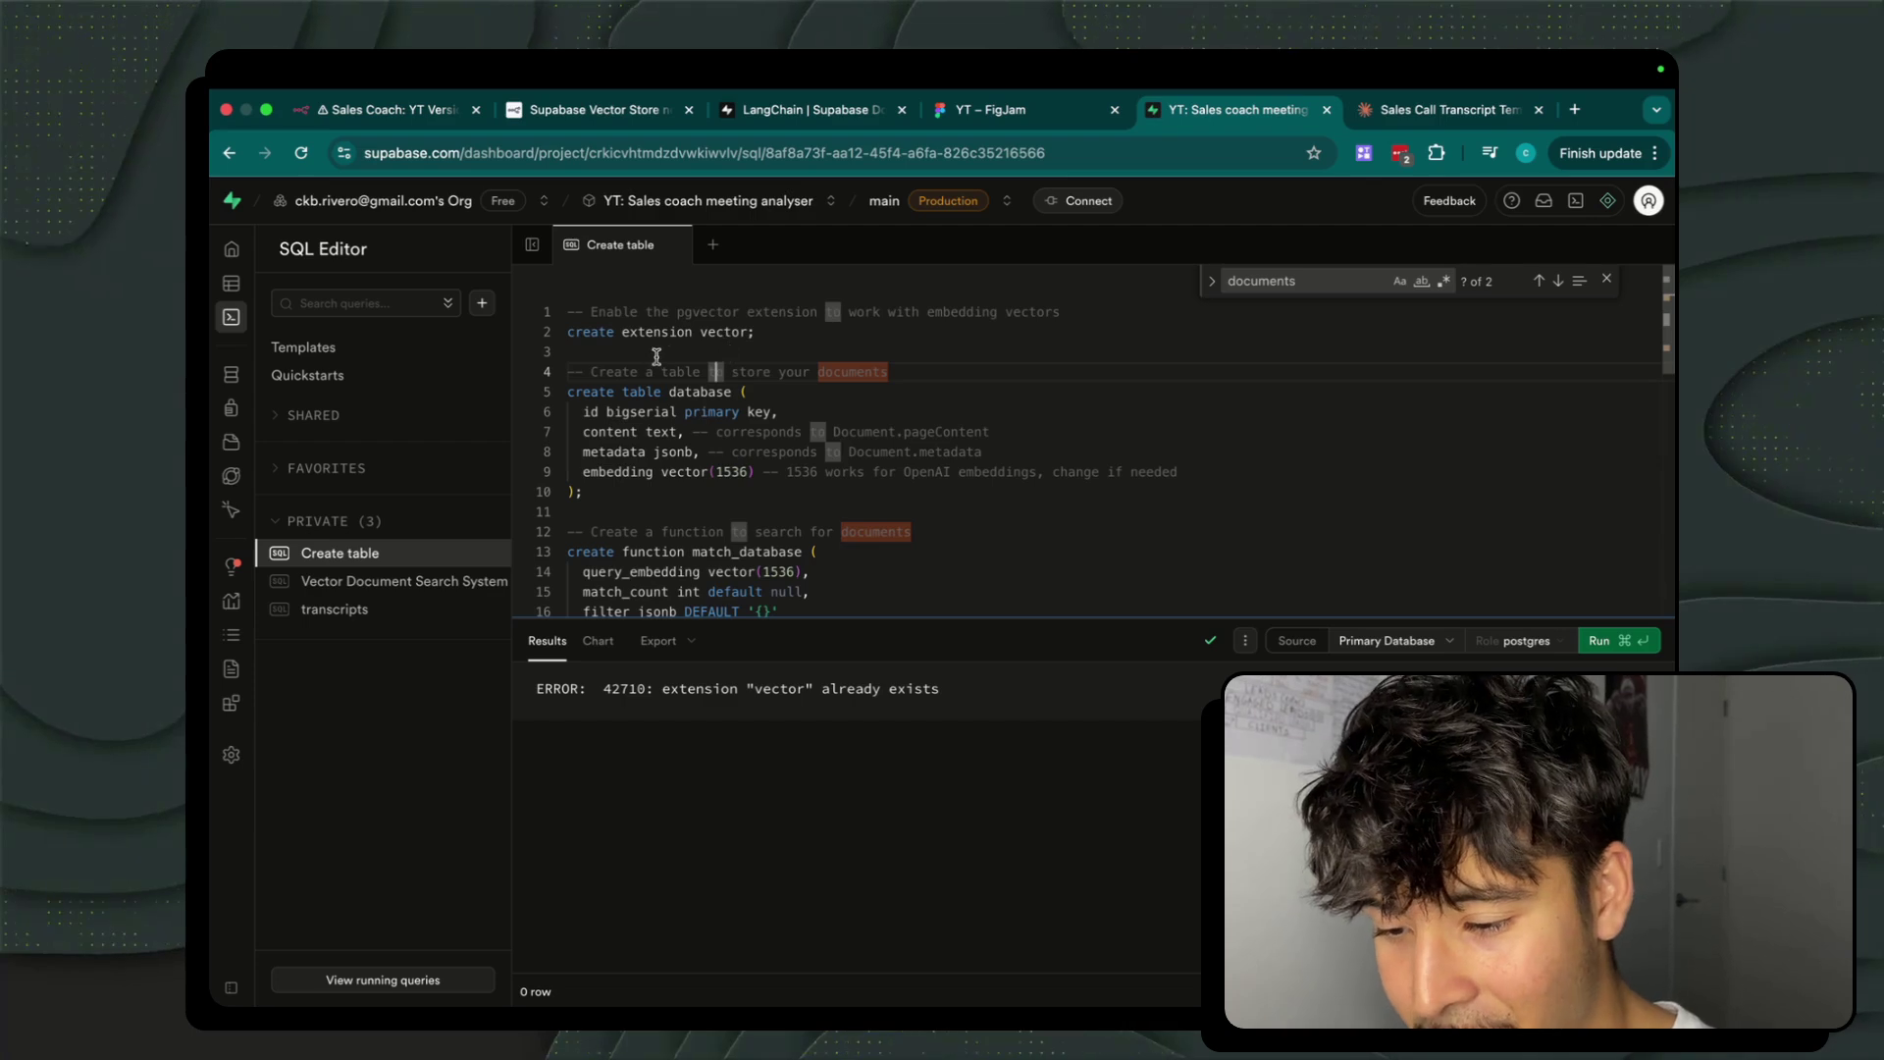
left_click_drag(657, 357, 567, 311)
key("BackSpace")
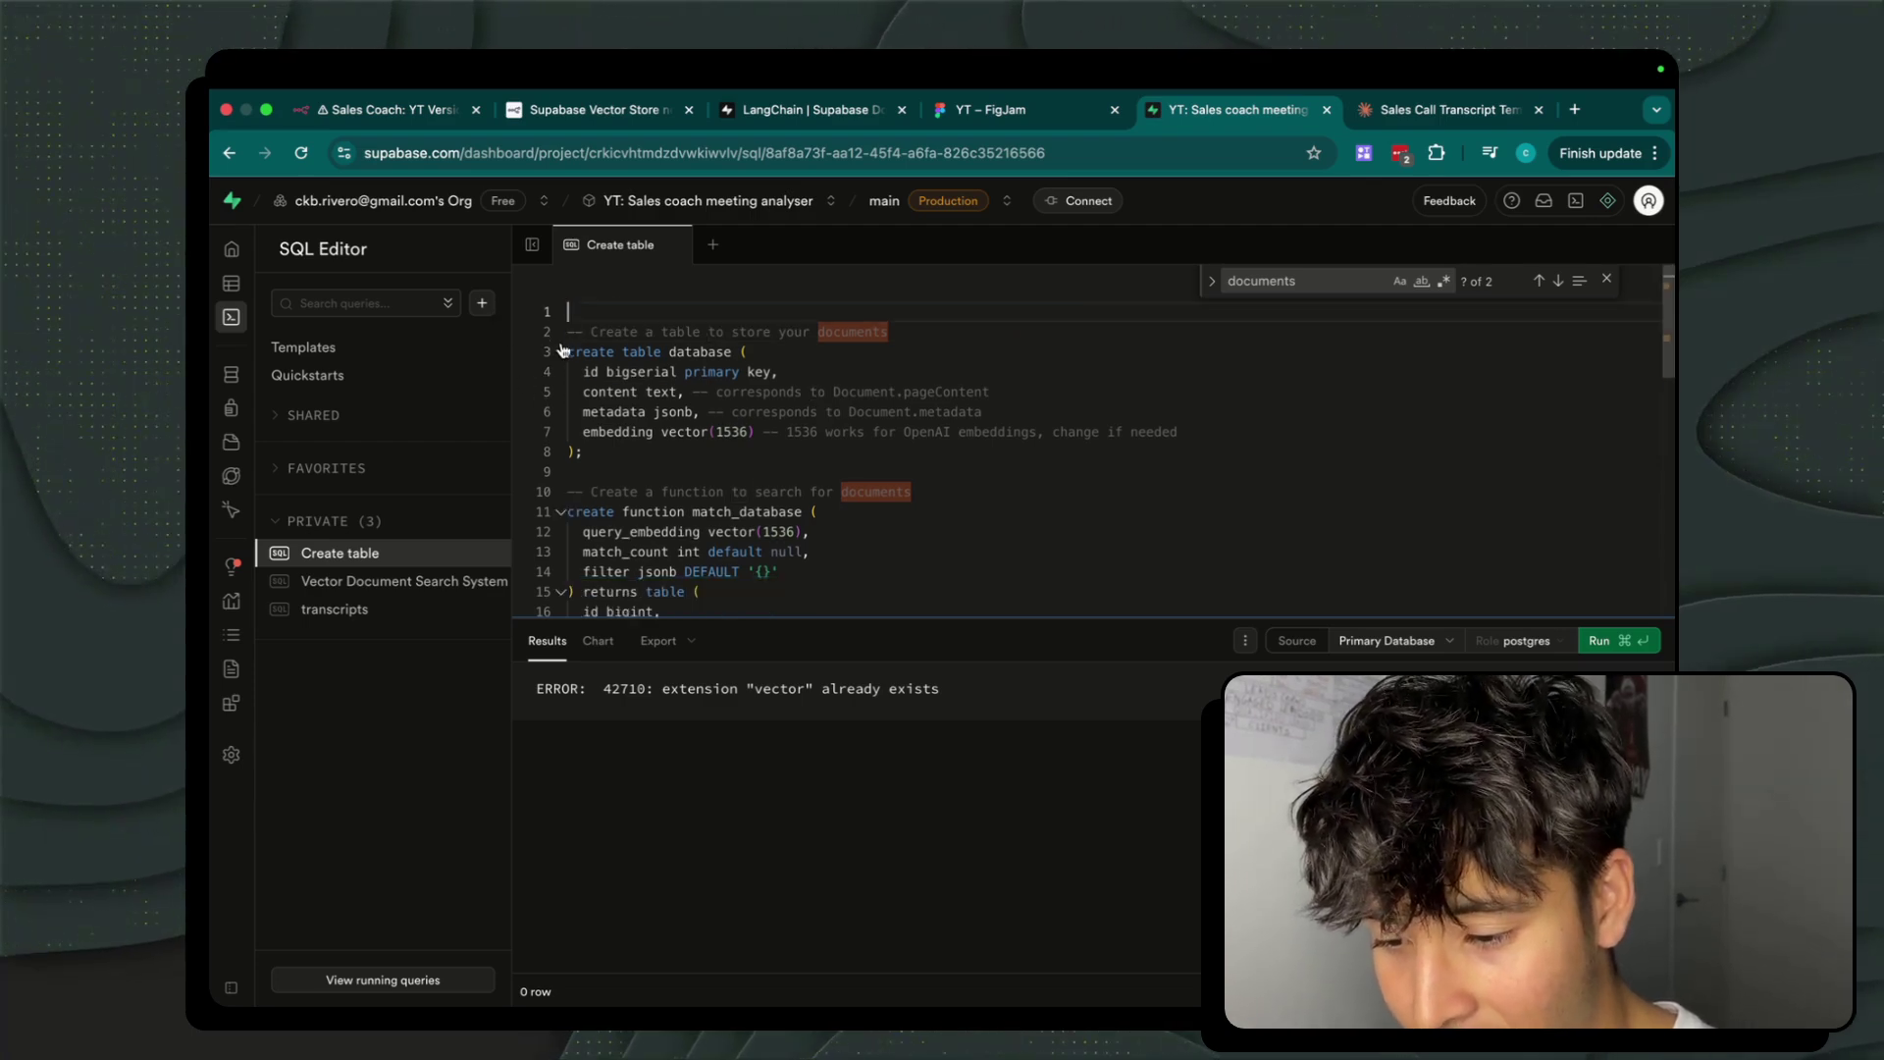
key("BackSpace")
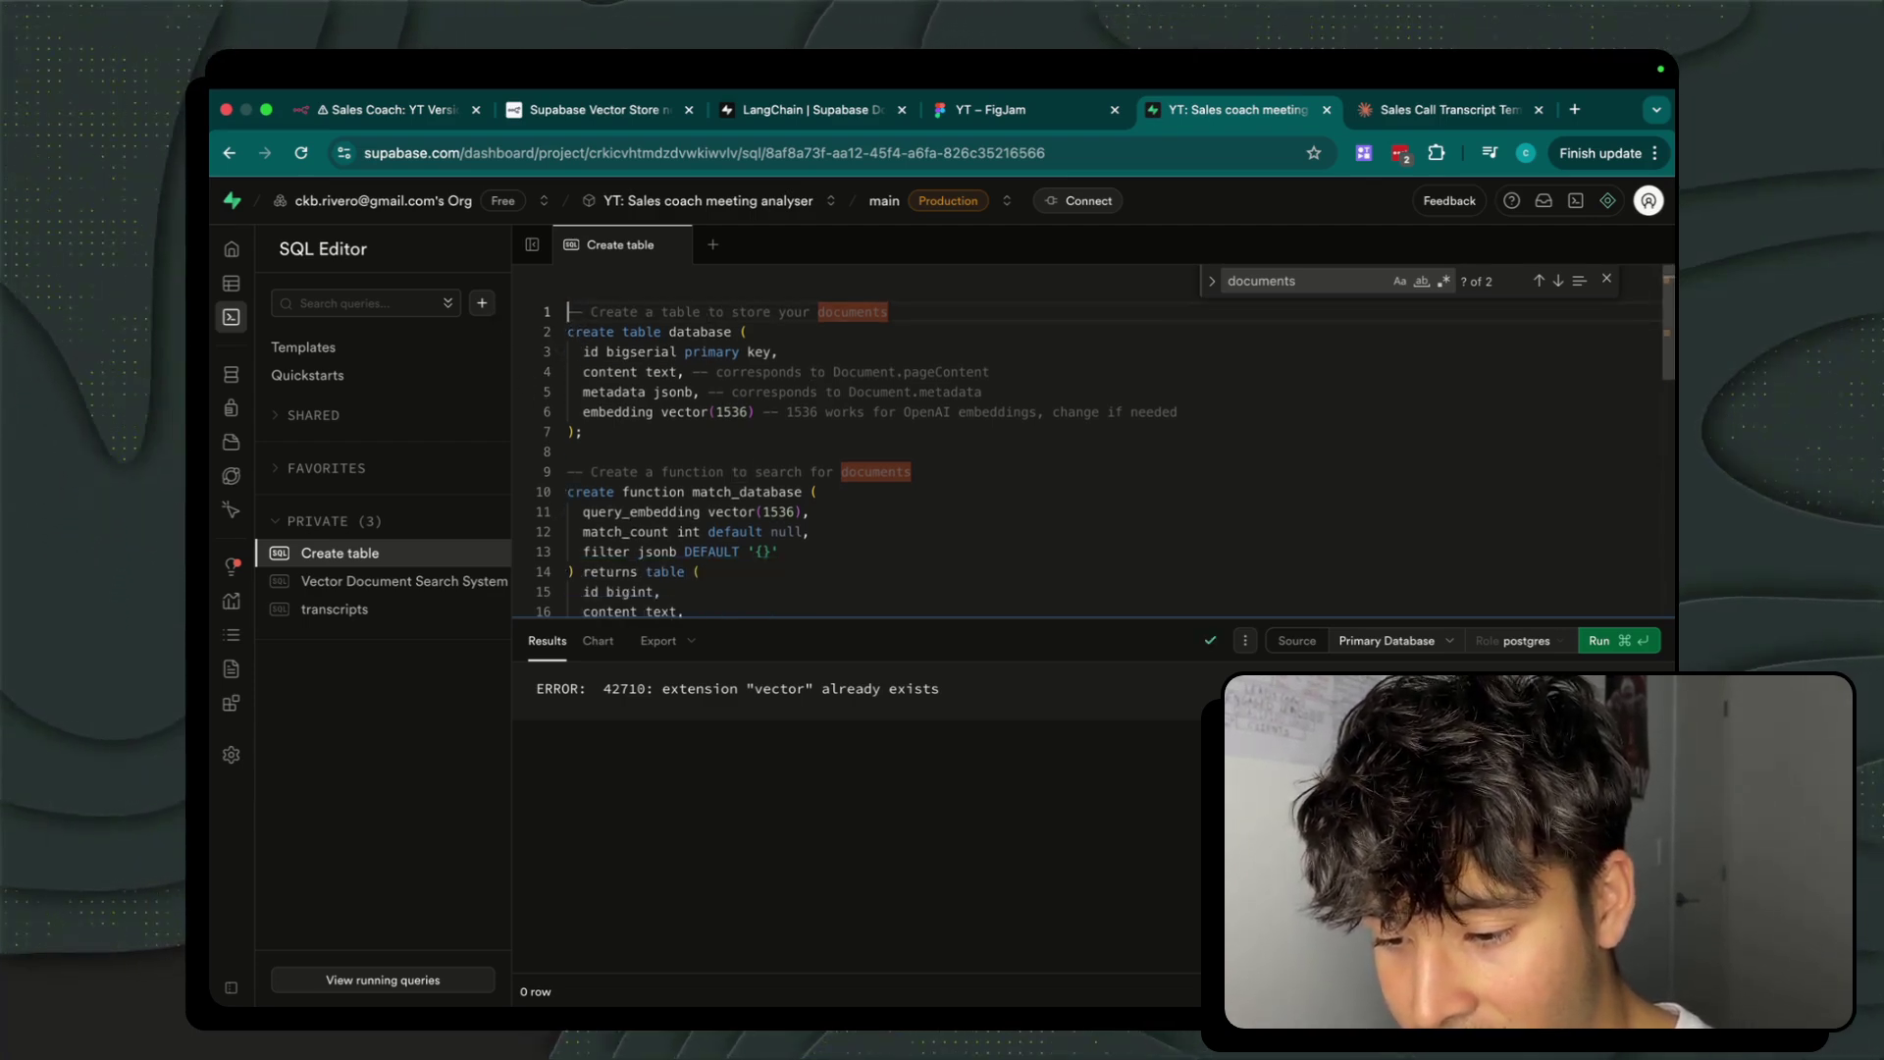
left_click(1598, 642)
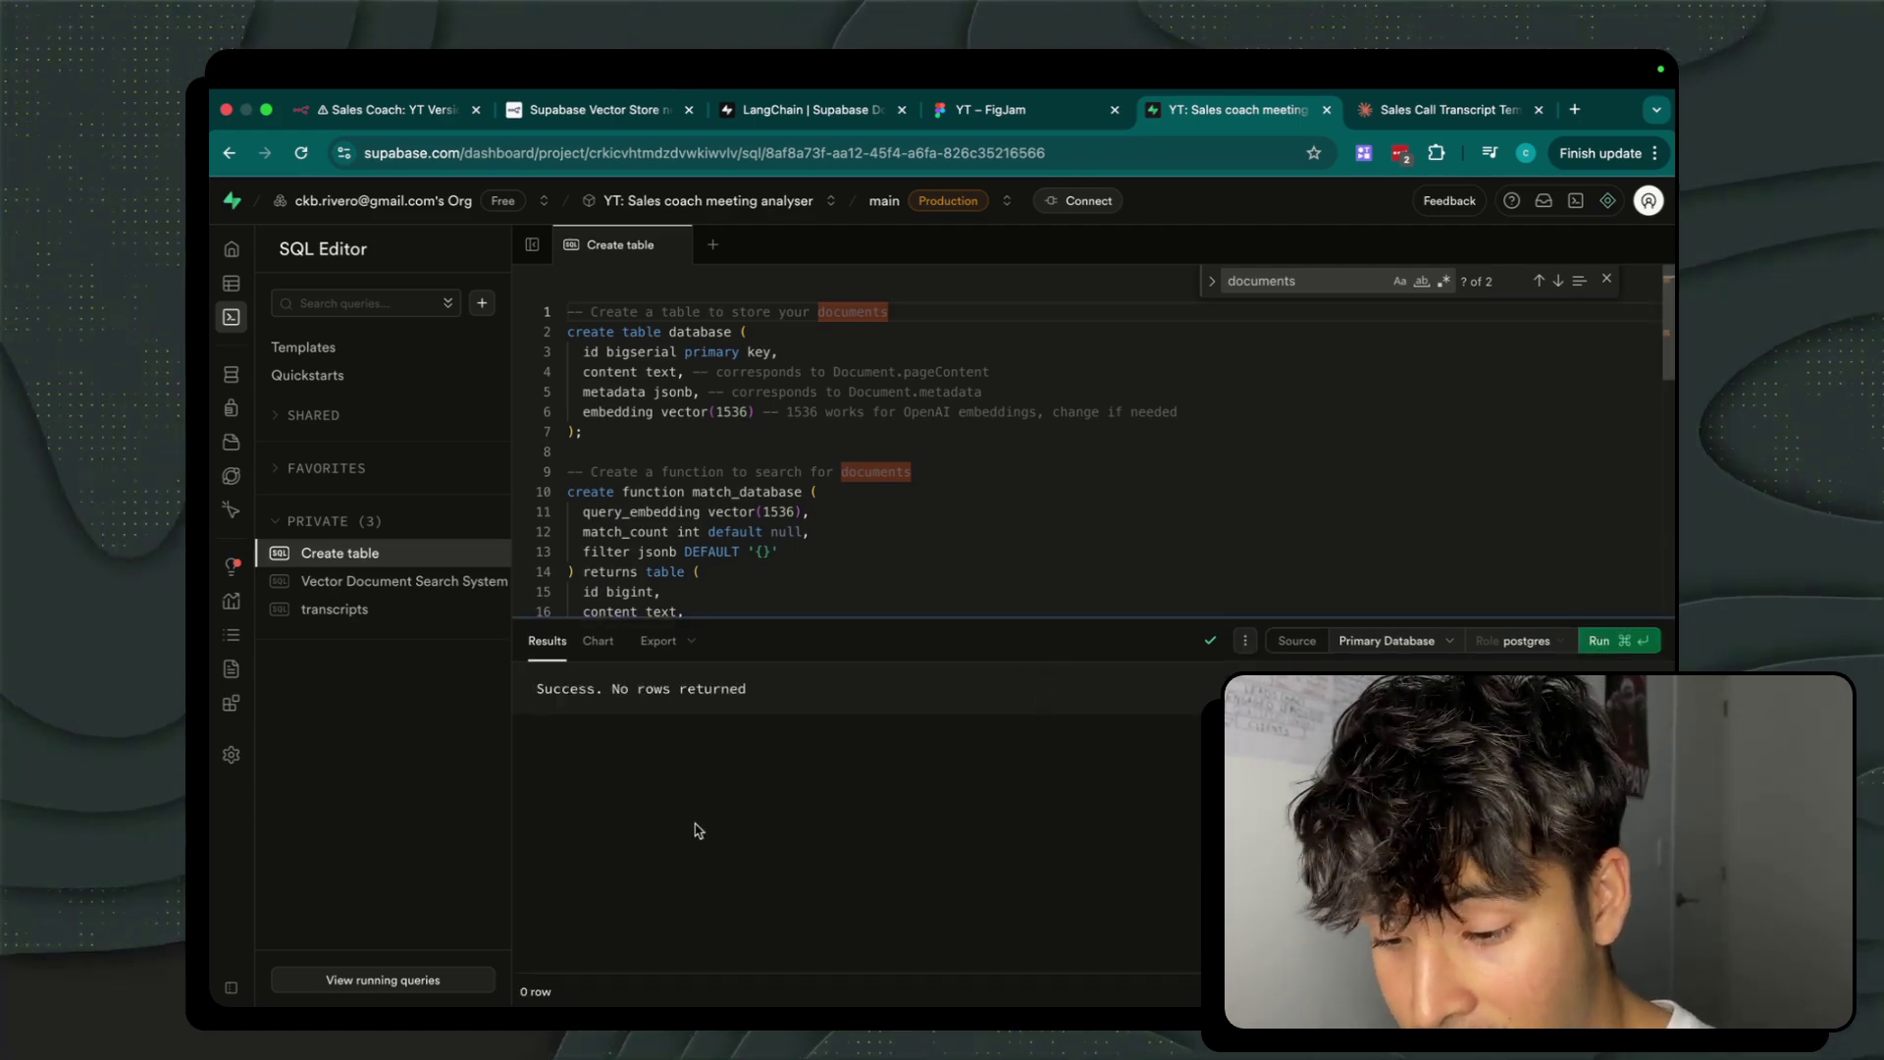
left_click_drag(780, 689, 588, 686)
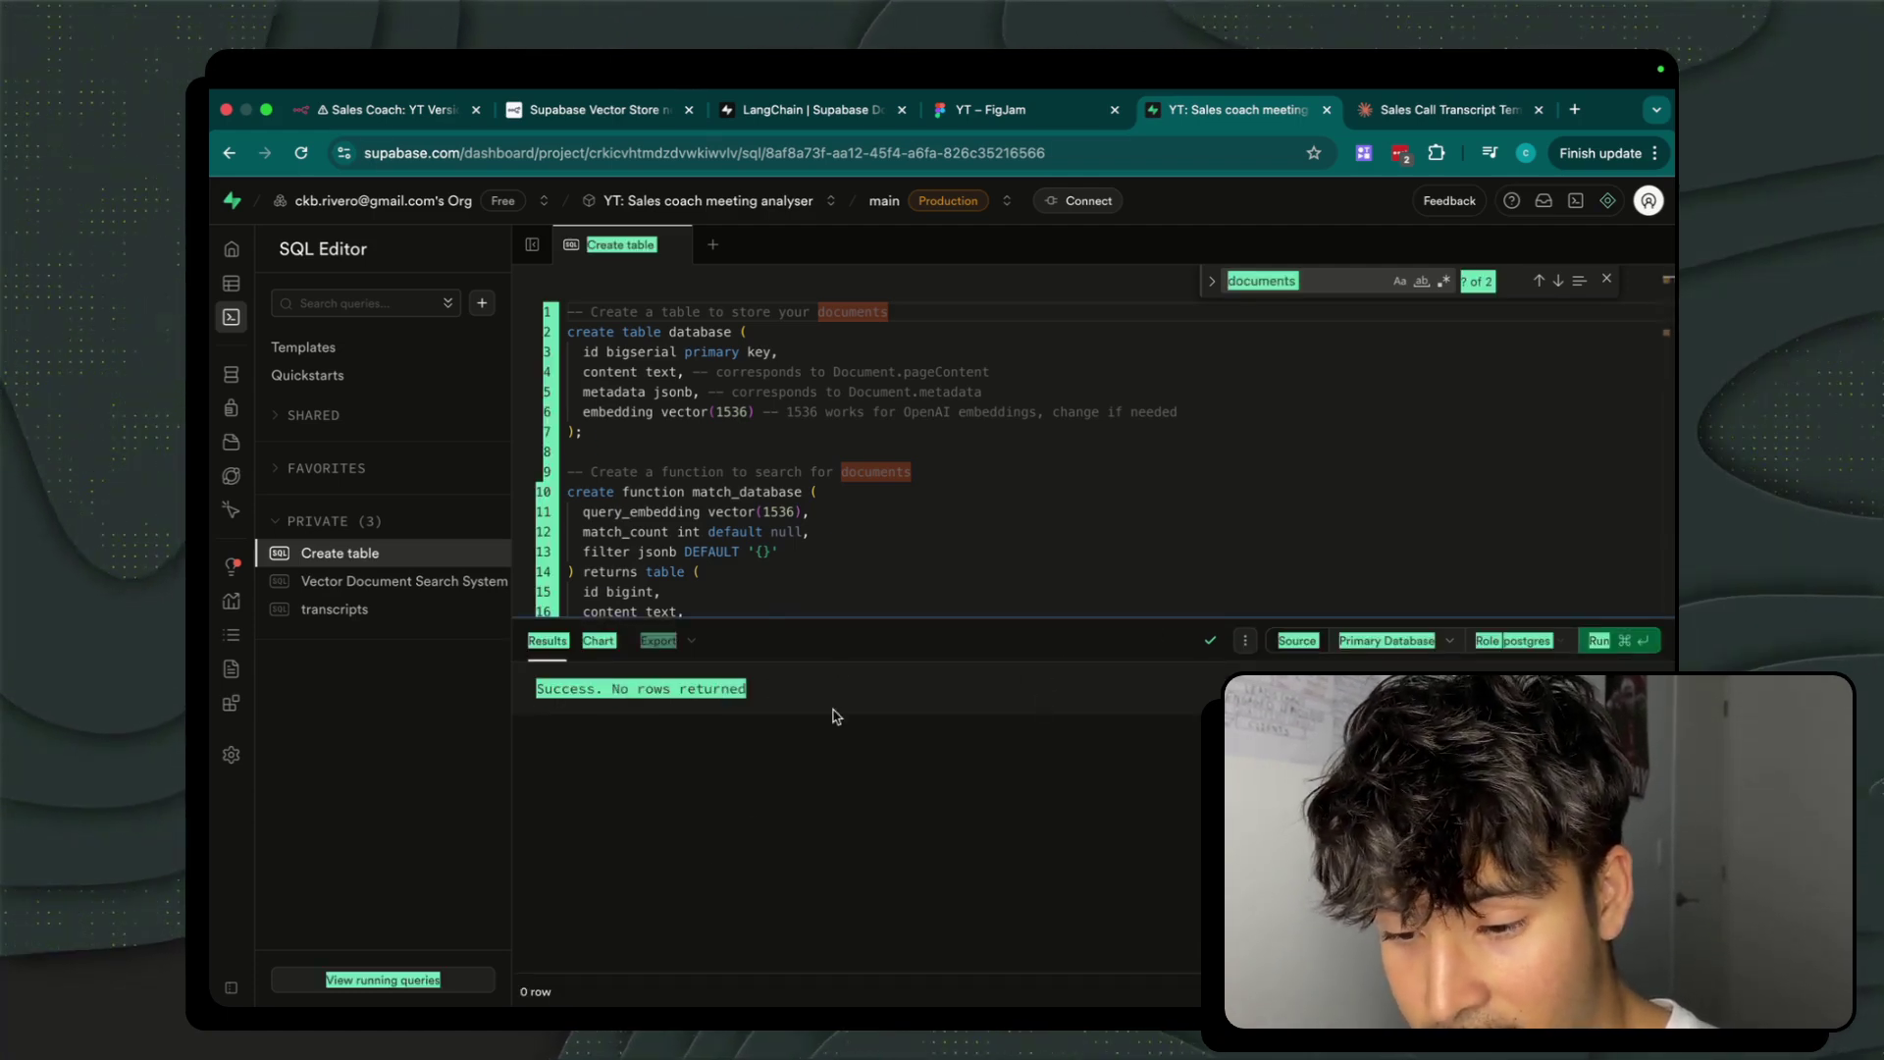
View the new database table's columns in the Table Editor and compare them with the transcripts table.
mouse_move(246, 375)
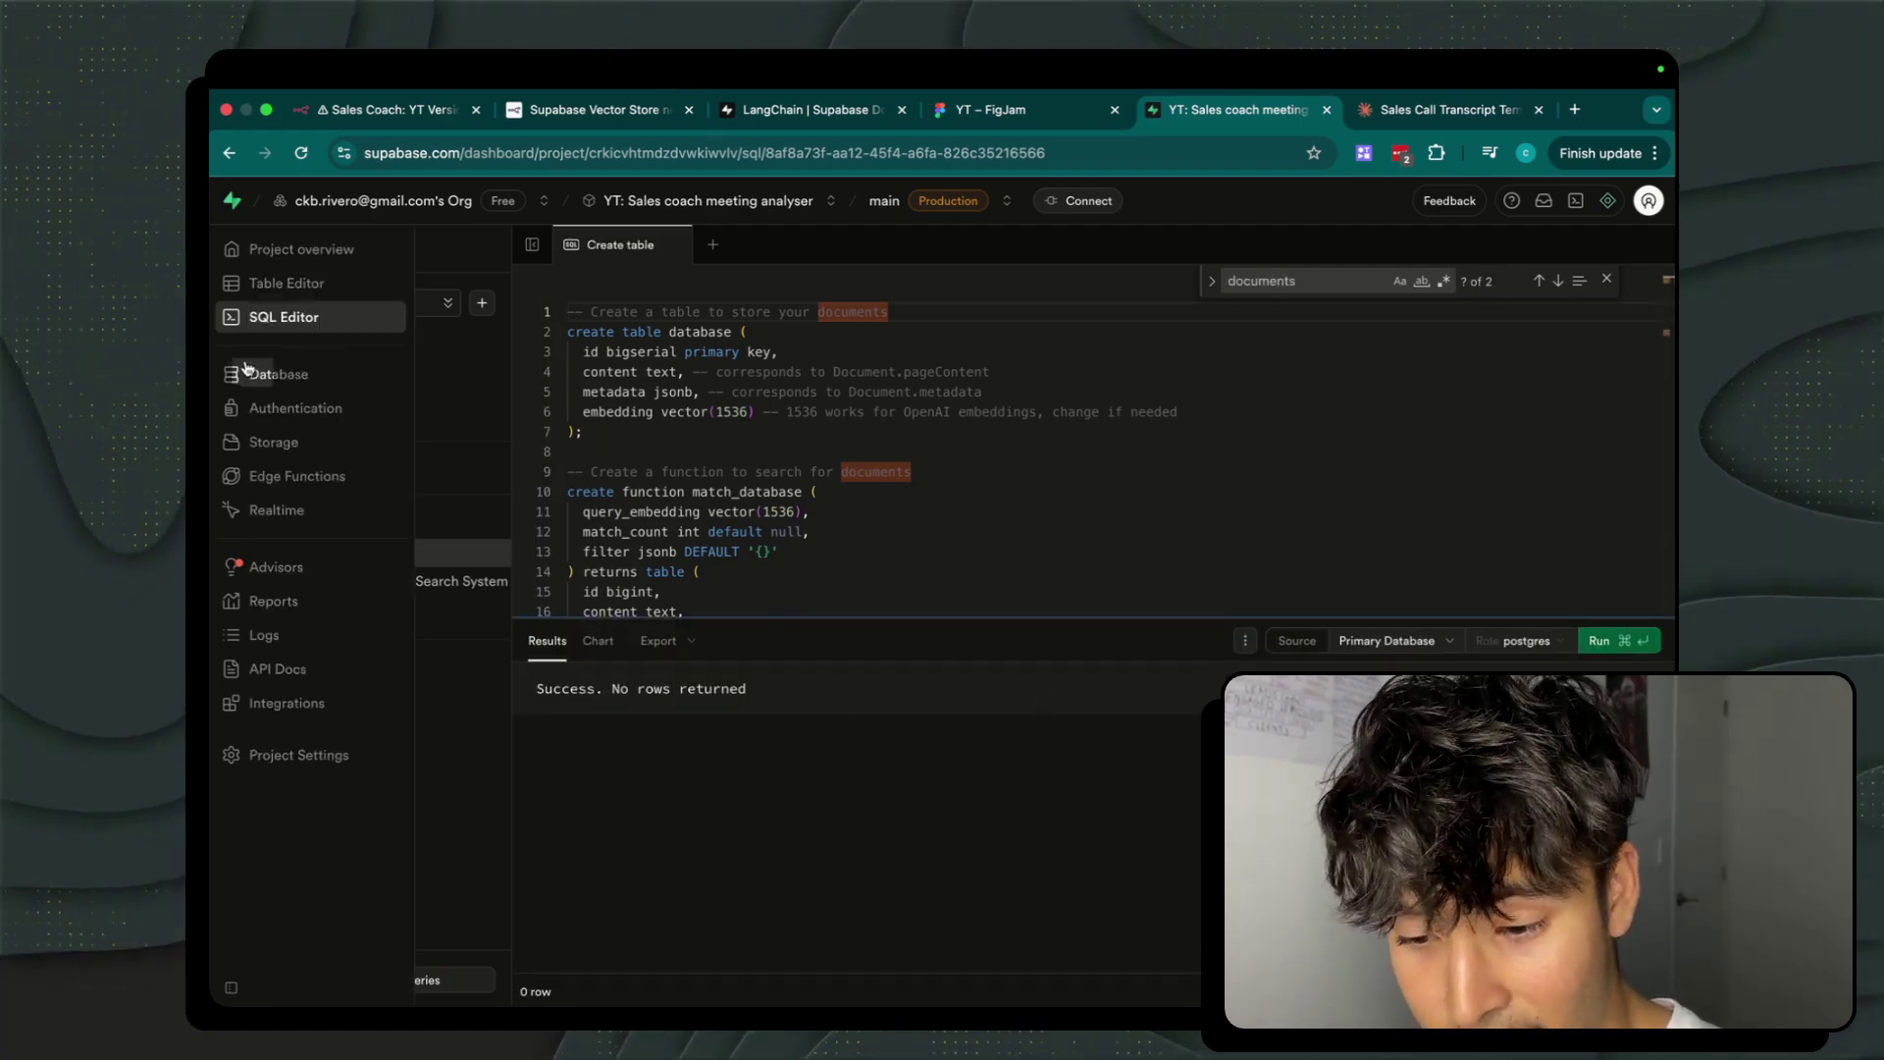
left_click(285, 283)
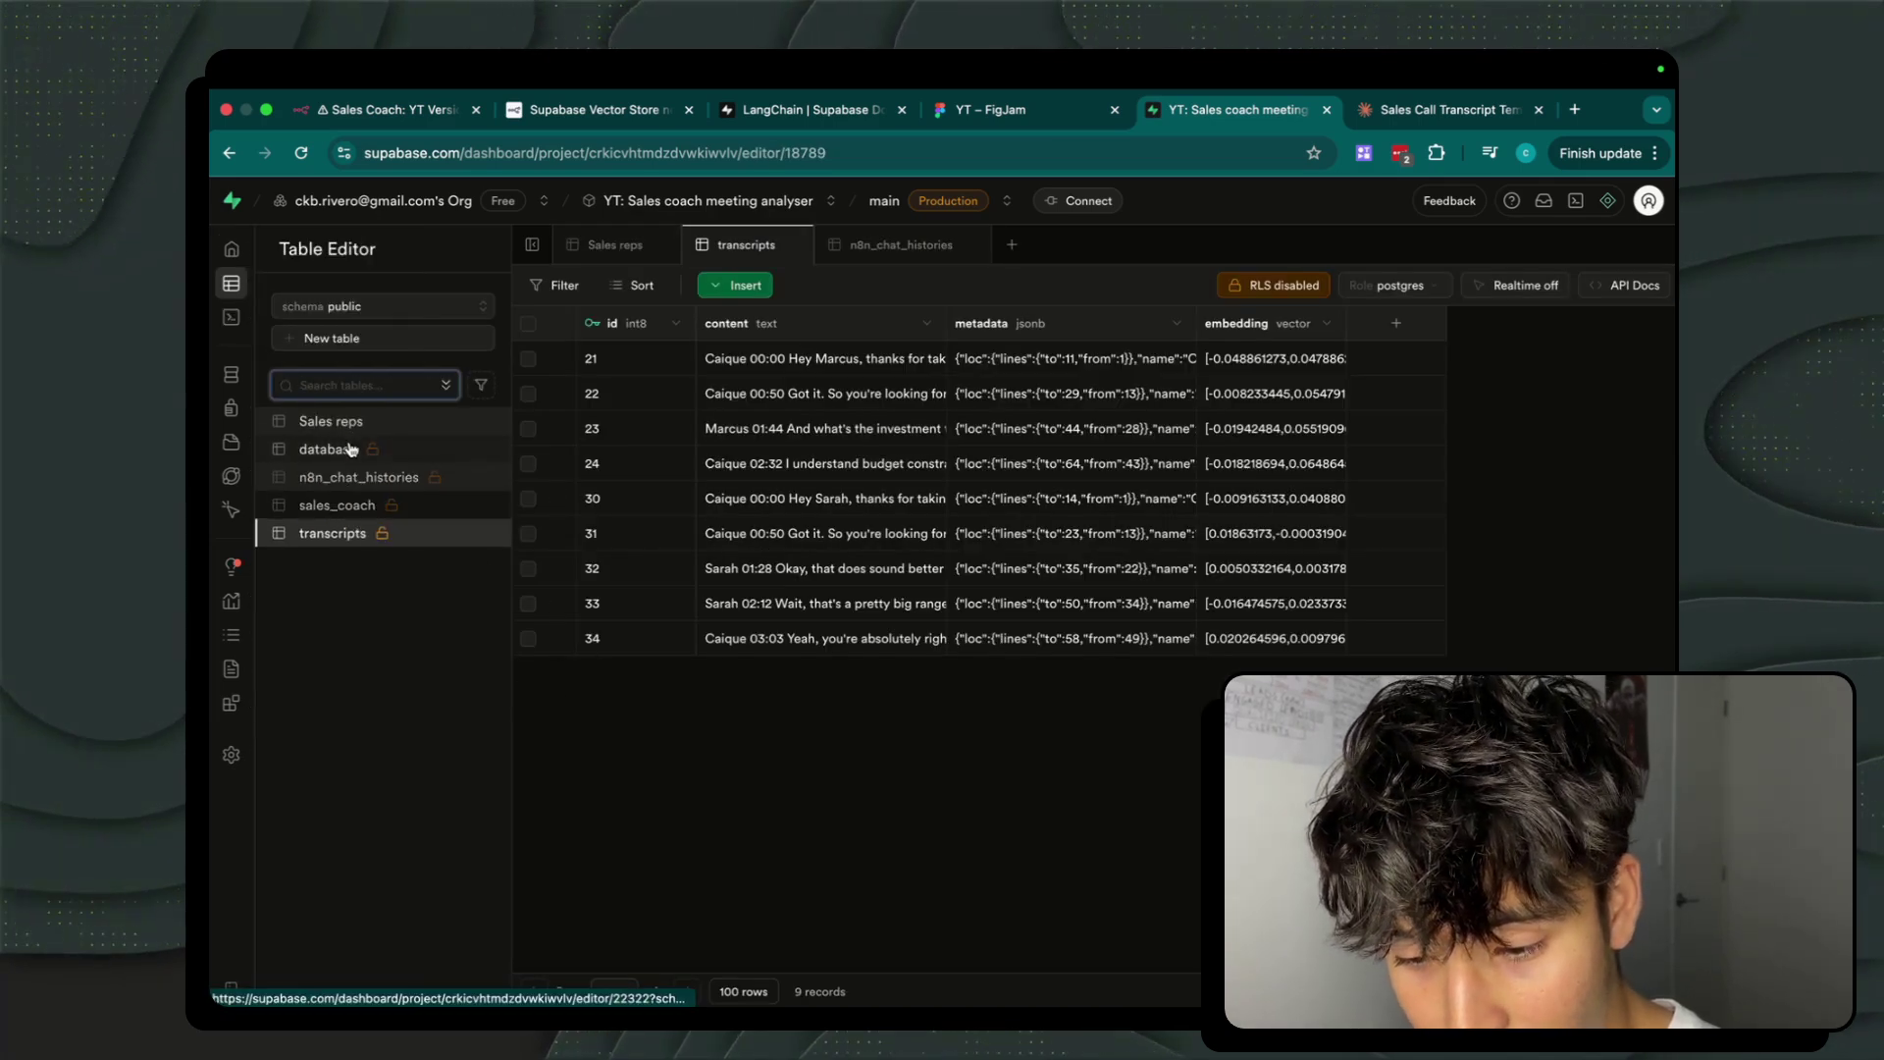
left_click(350, 450)
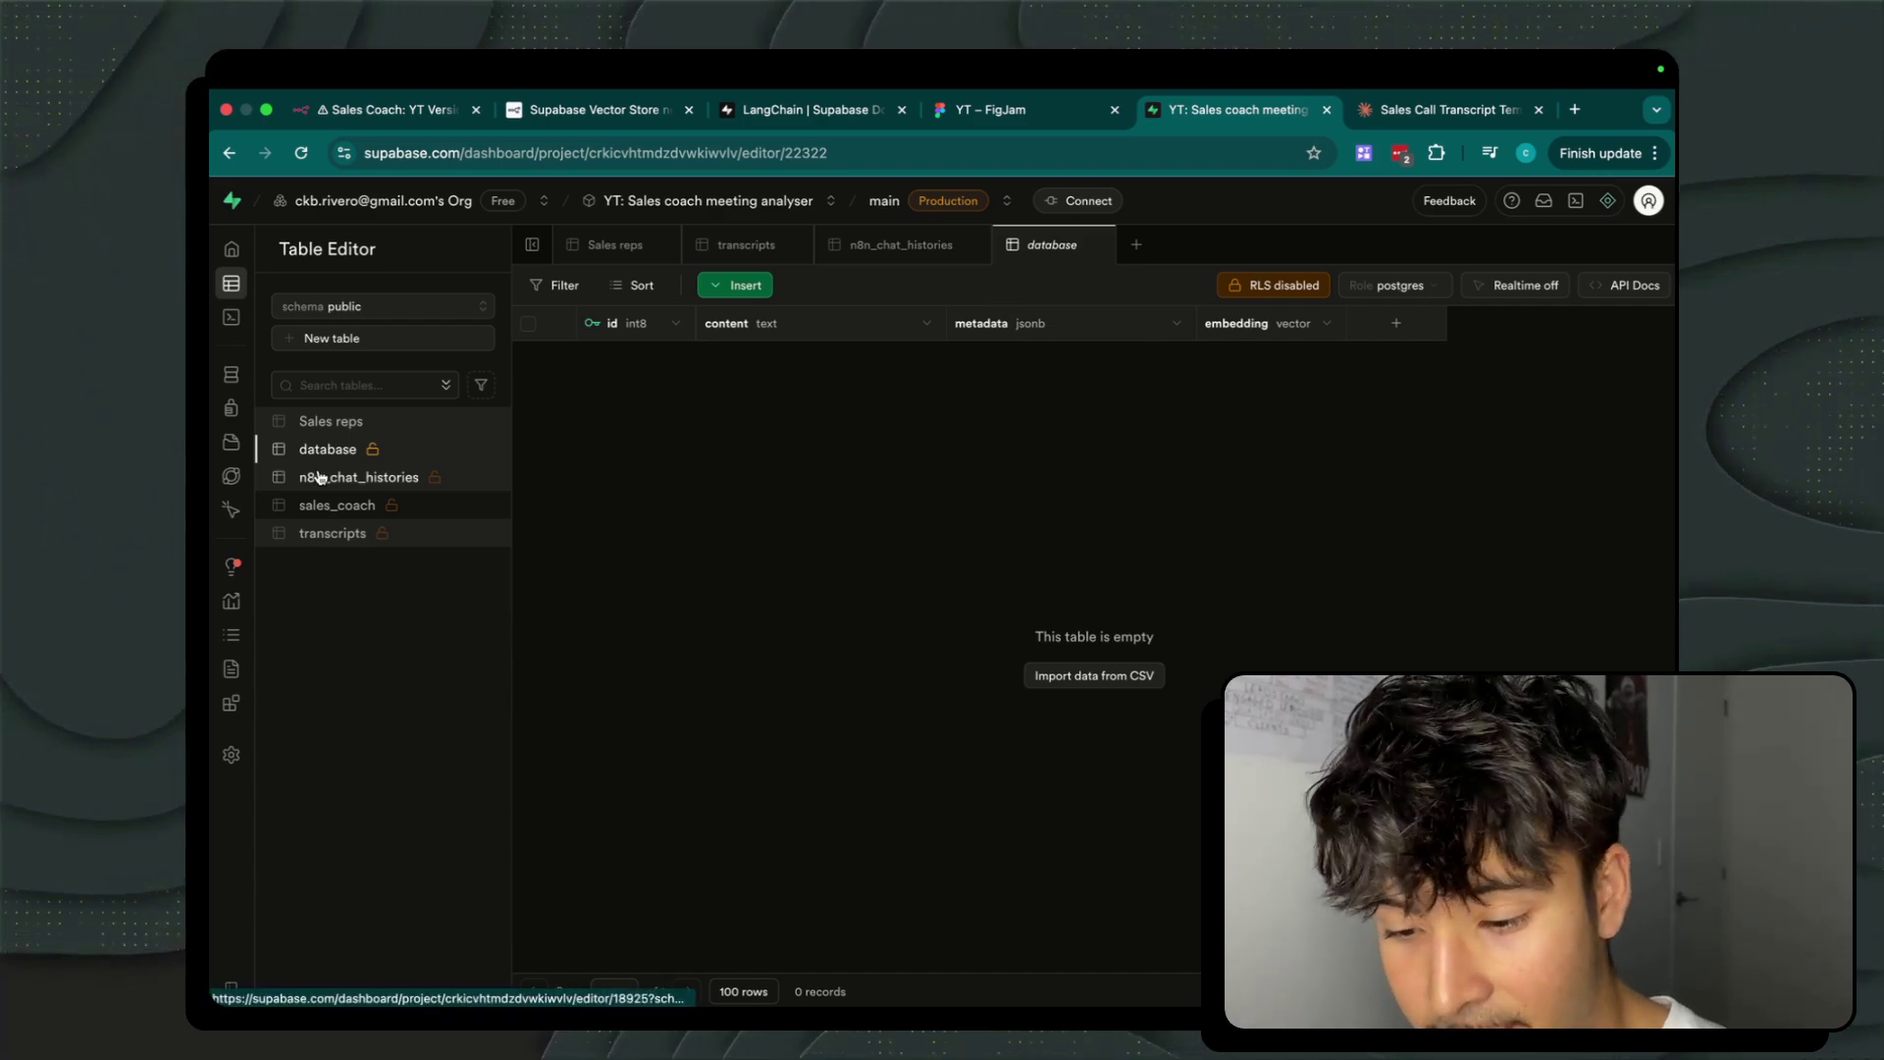
left_click(324, 533)
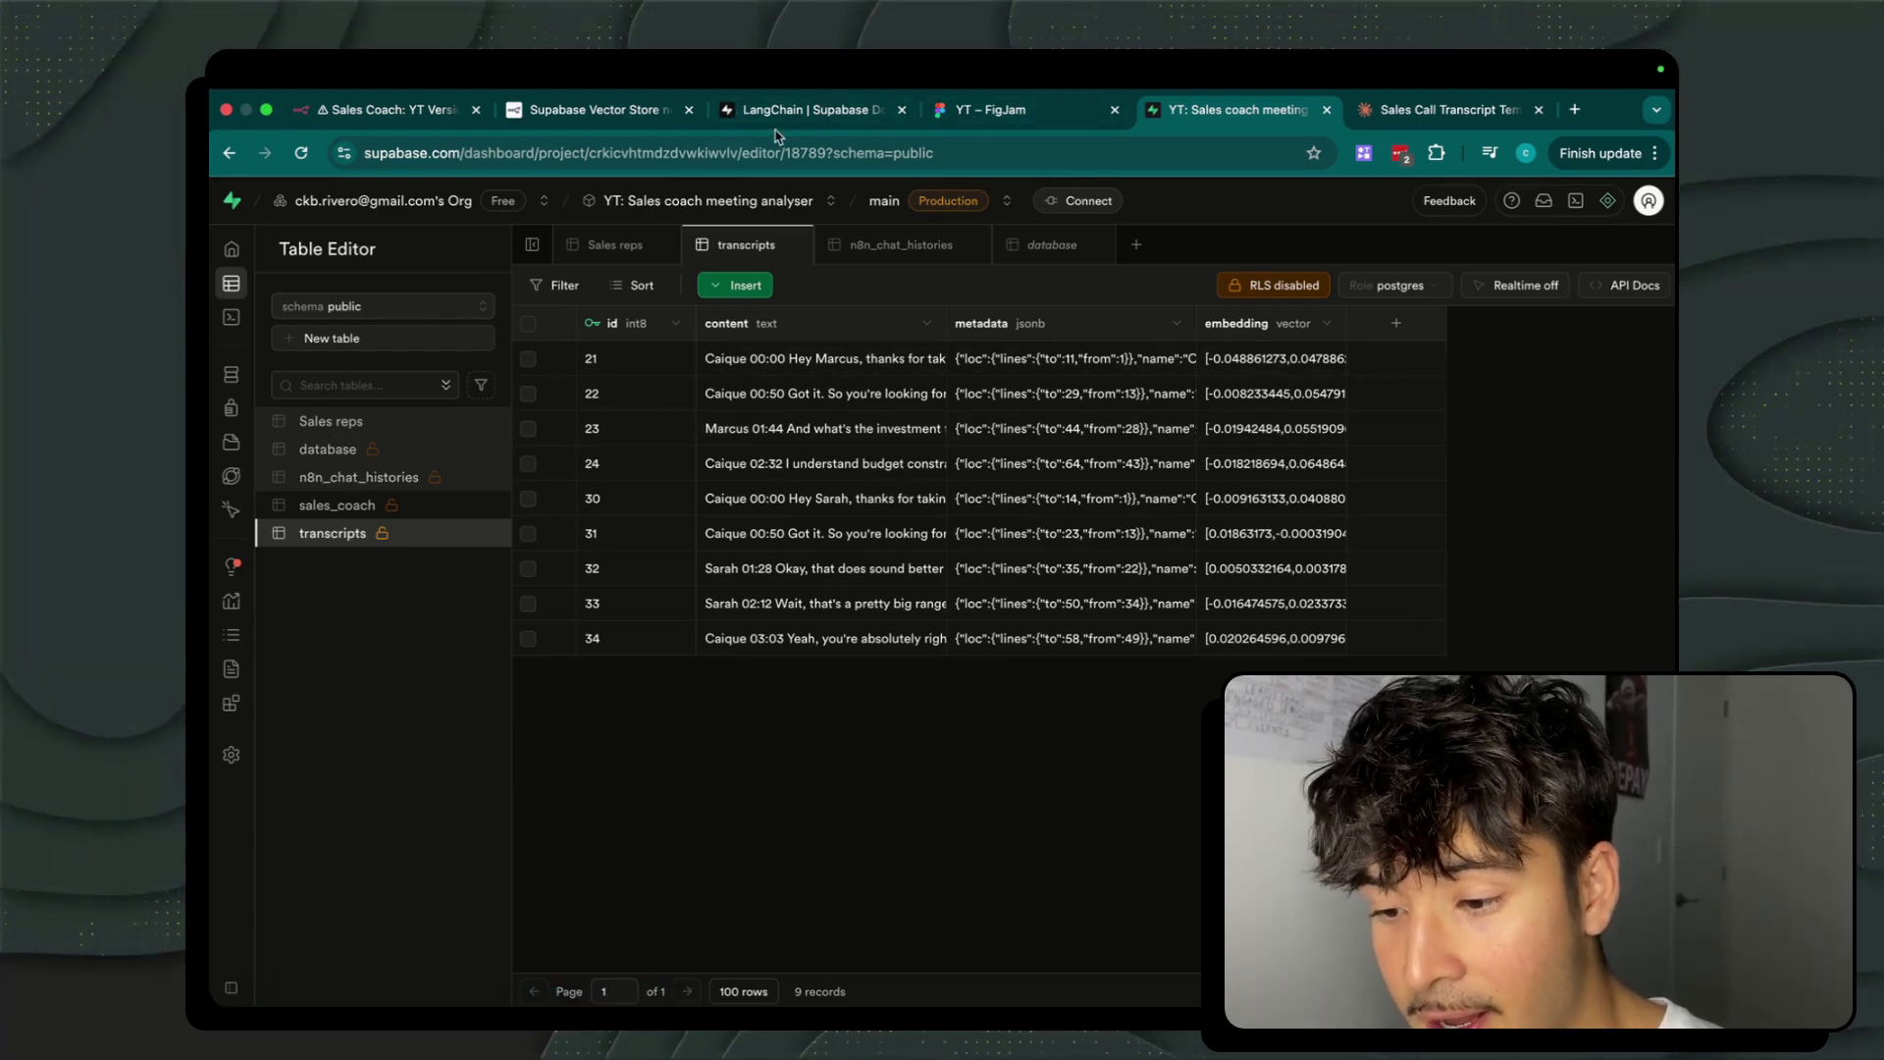
Switch back to the n8n workflow, close the Sales Coach node, and review the metadata properties in Default Data Loader1.
key("super+1")
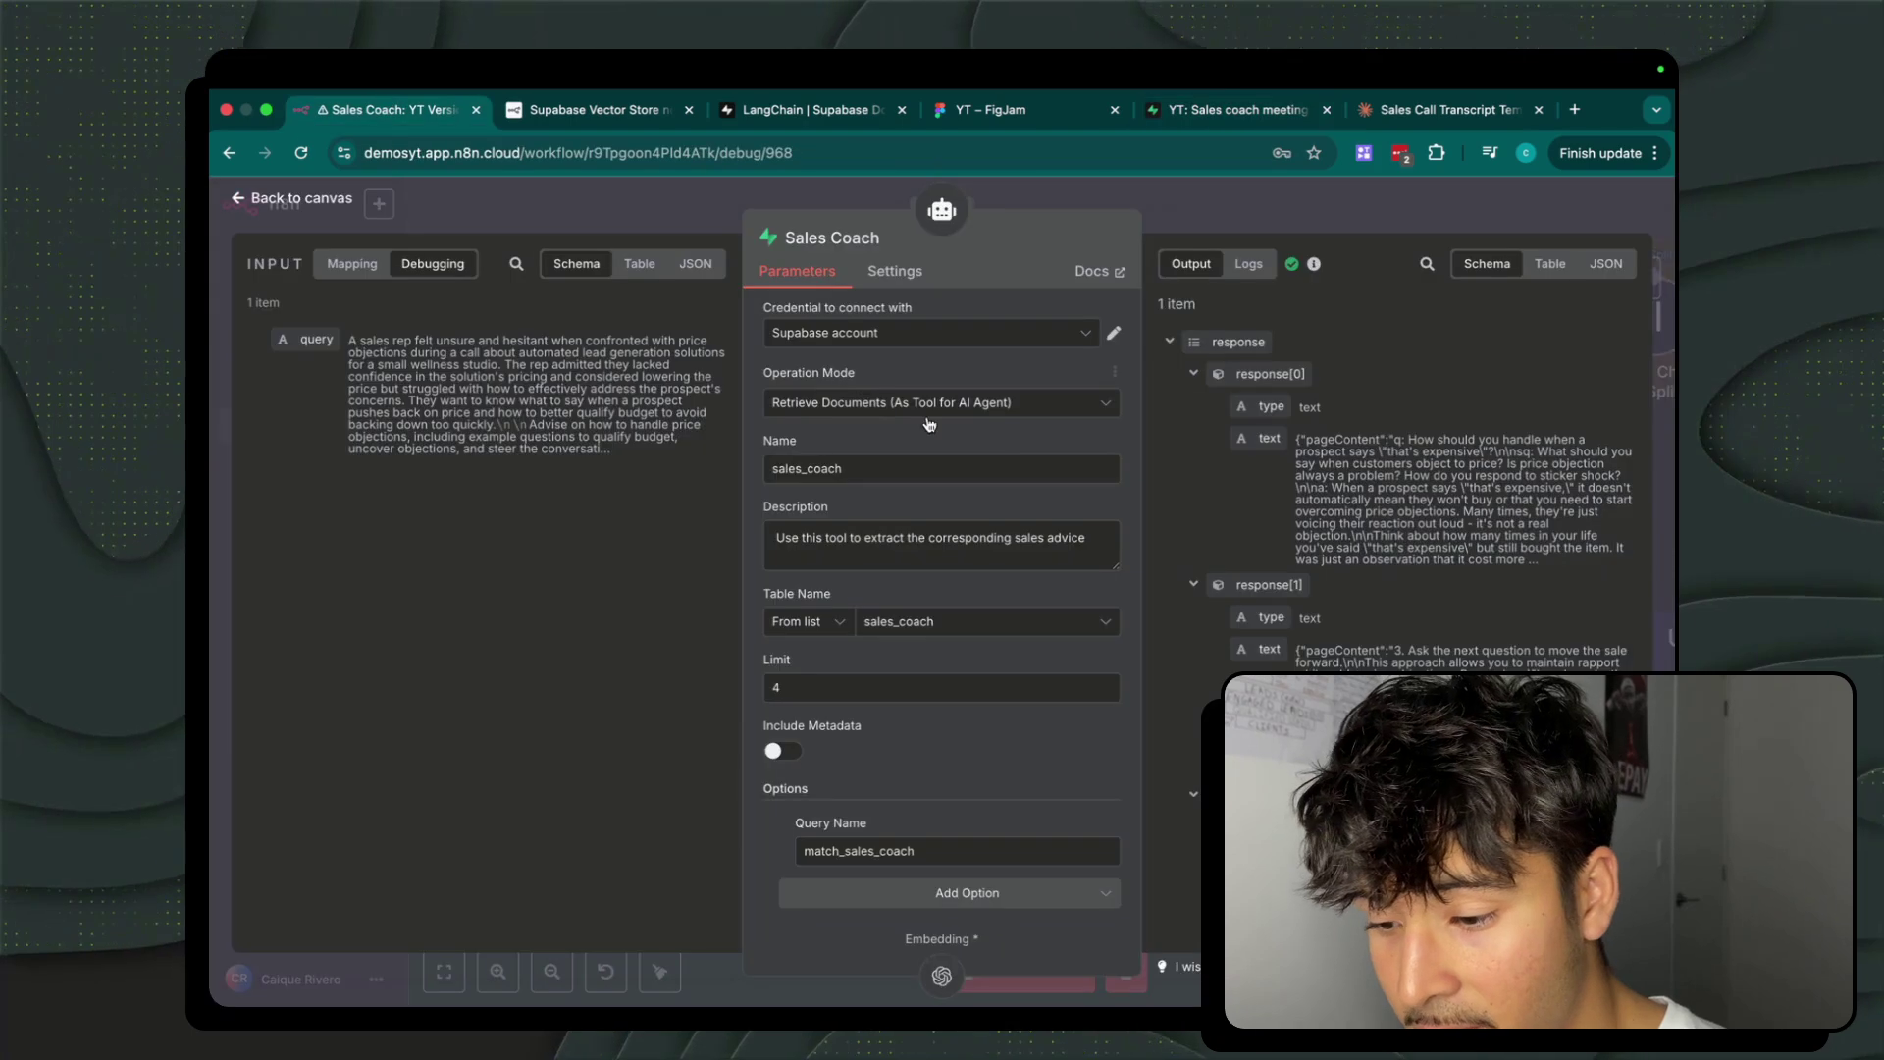
left_click(650, 224)
key("1")
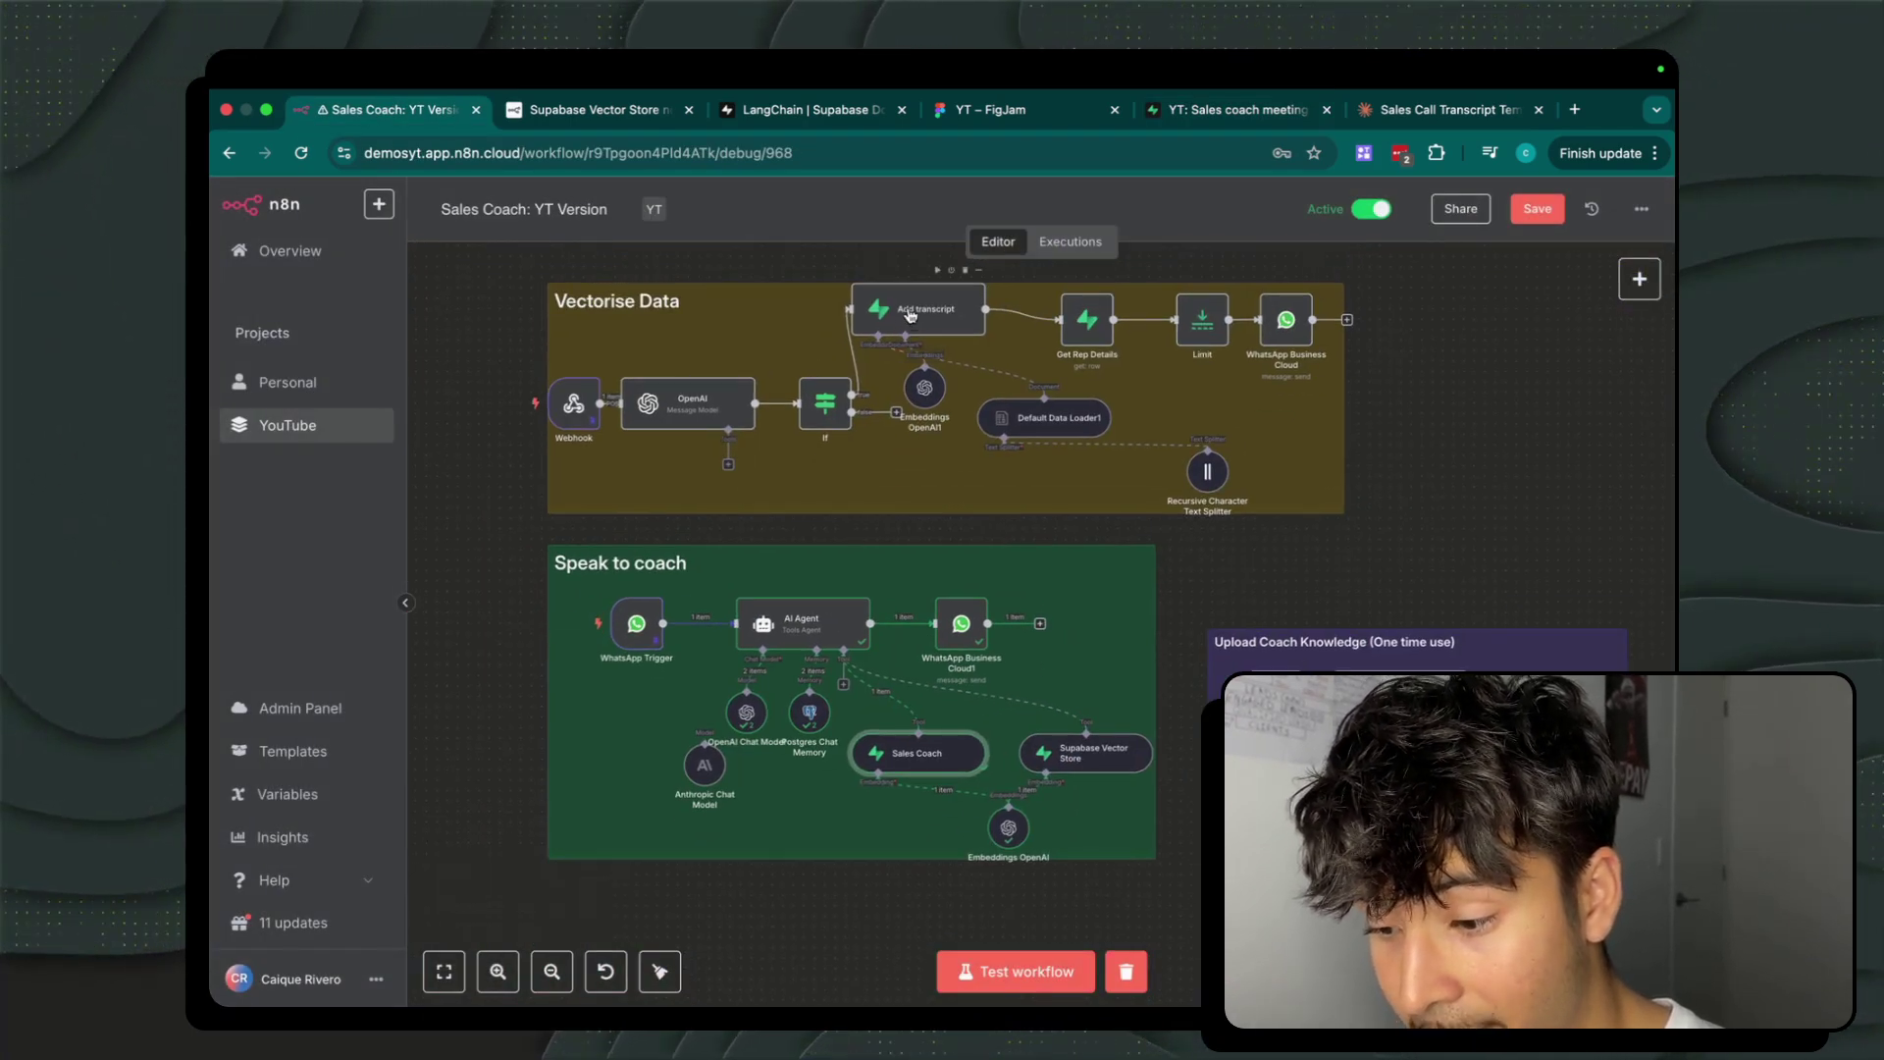
double_click(1022, 429)
scroll(911, 606, "down", 2)
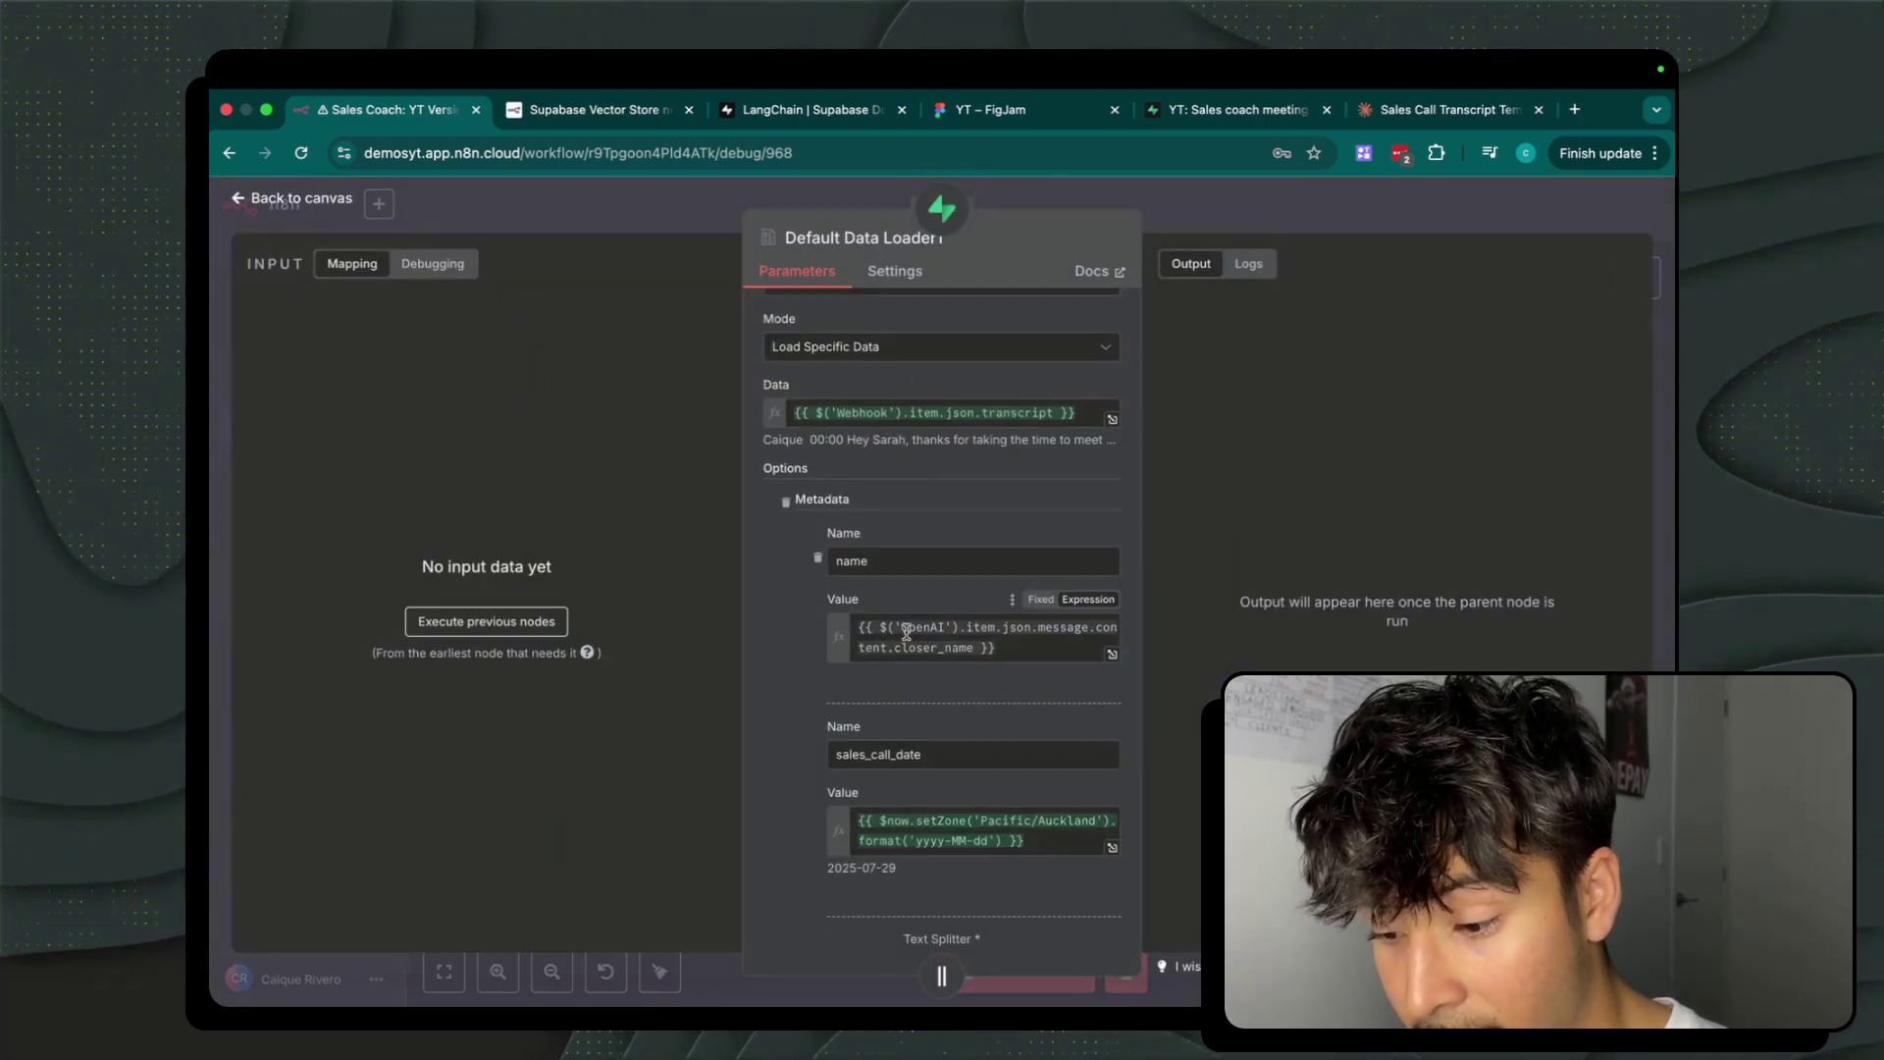
scroll(910, 618, "down", 5)
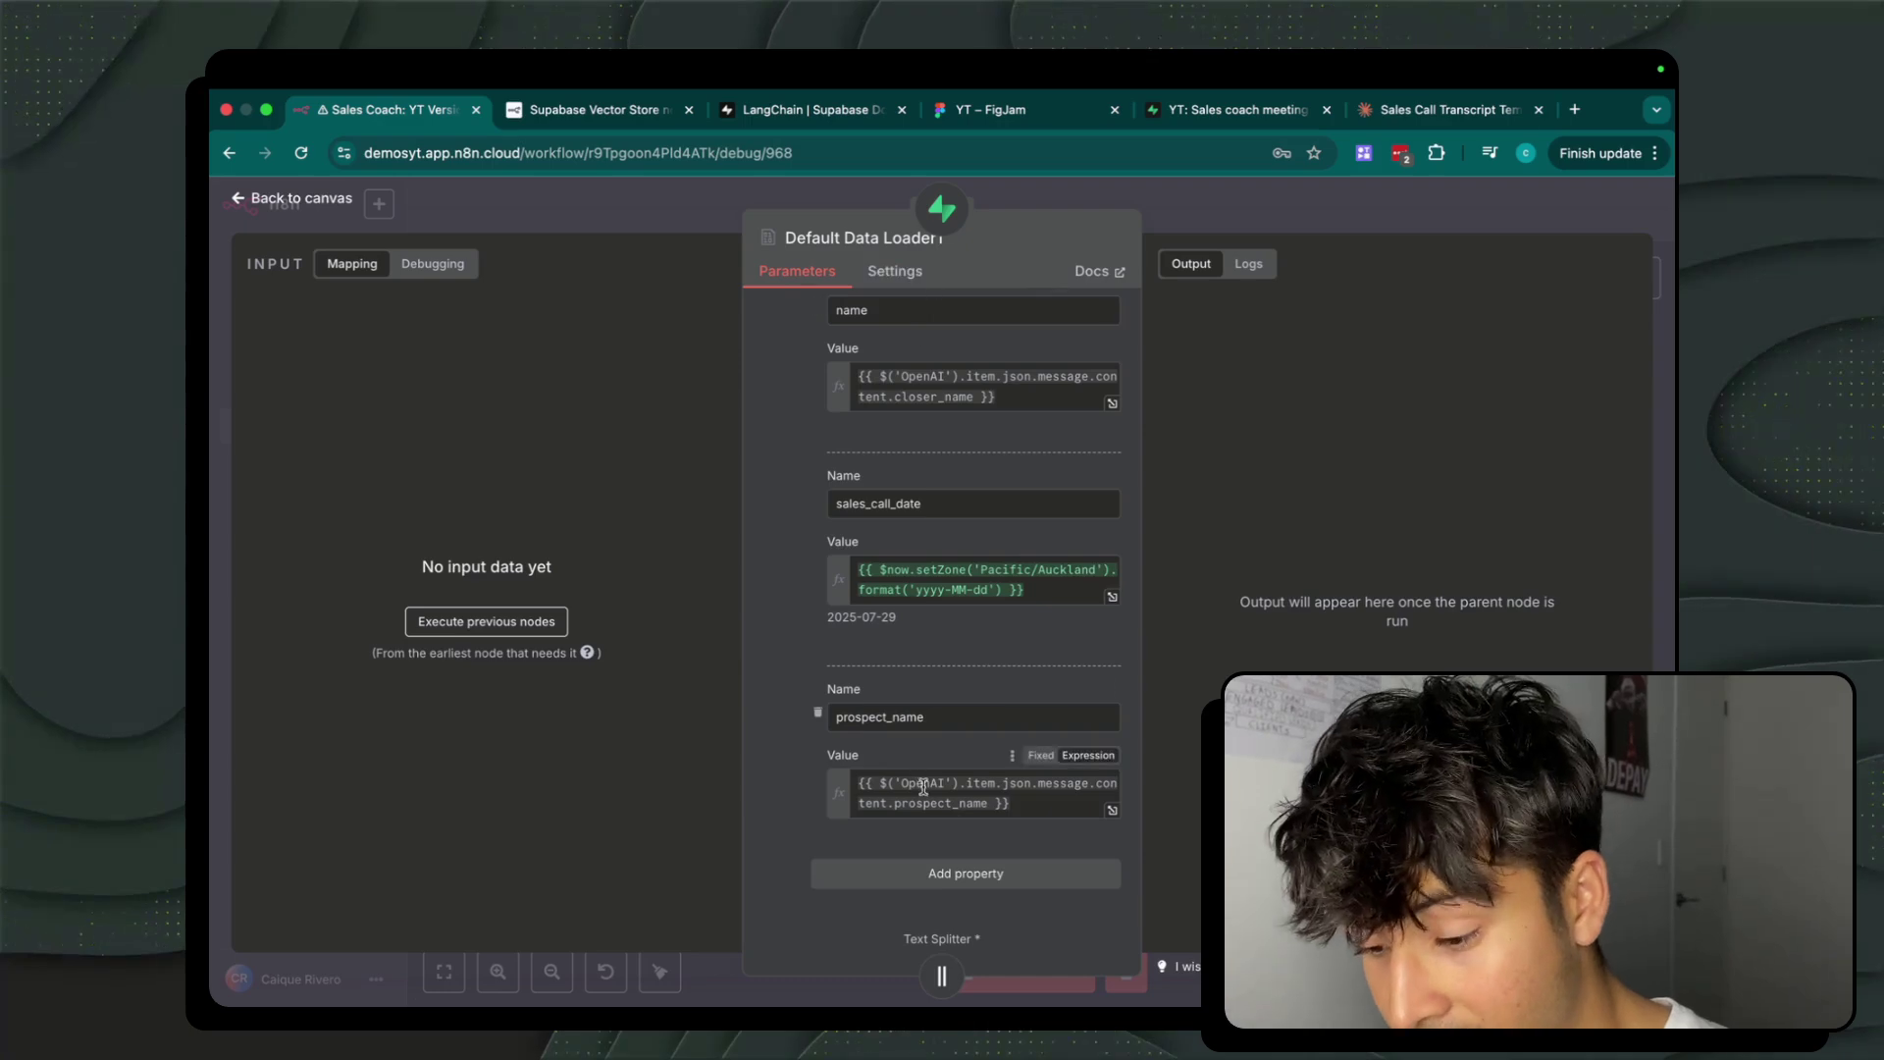
scroll(1011, 358, "up", 5)
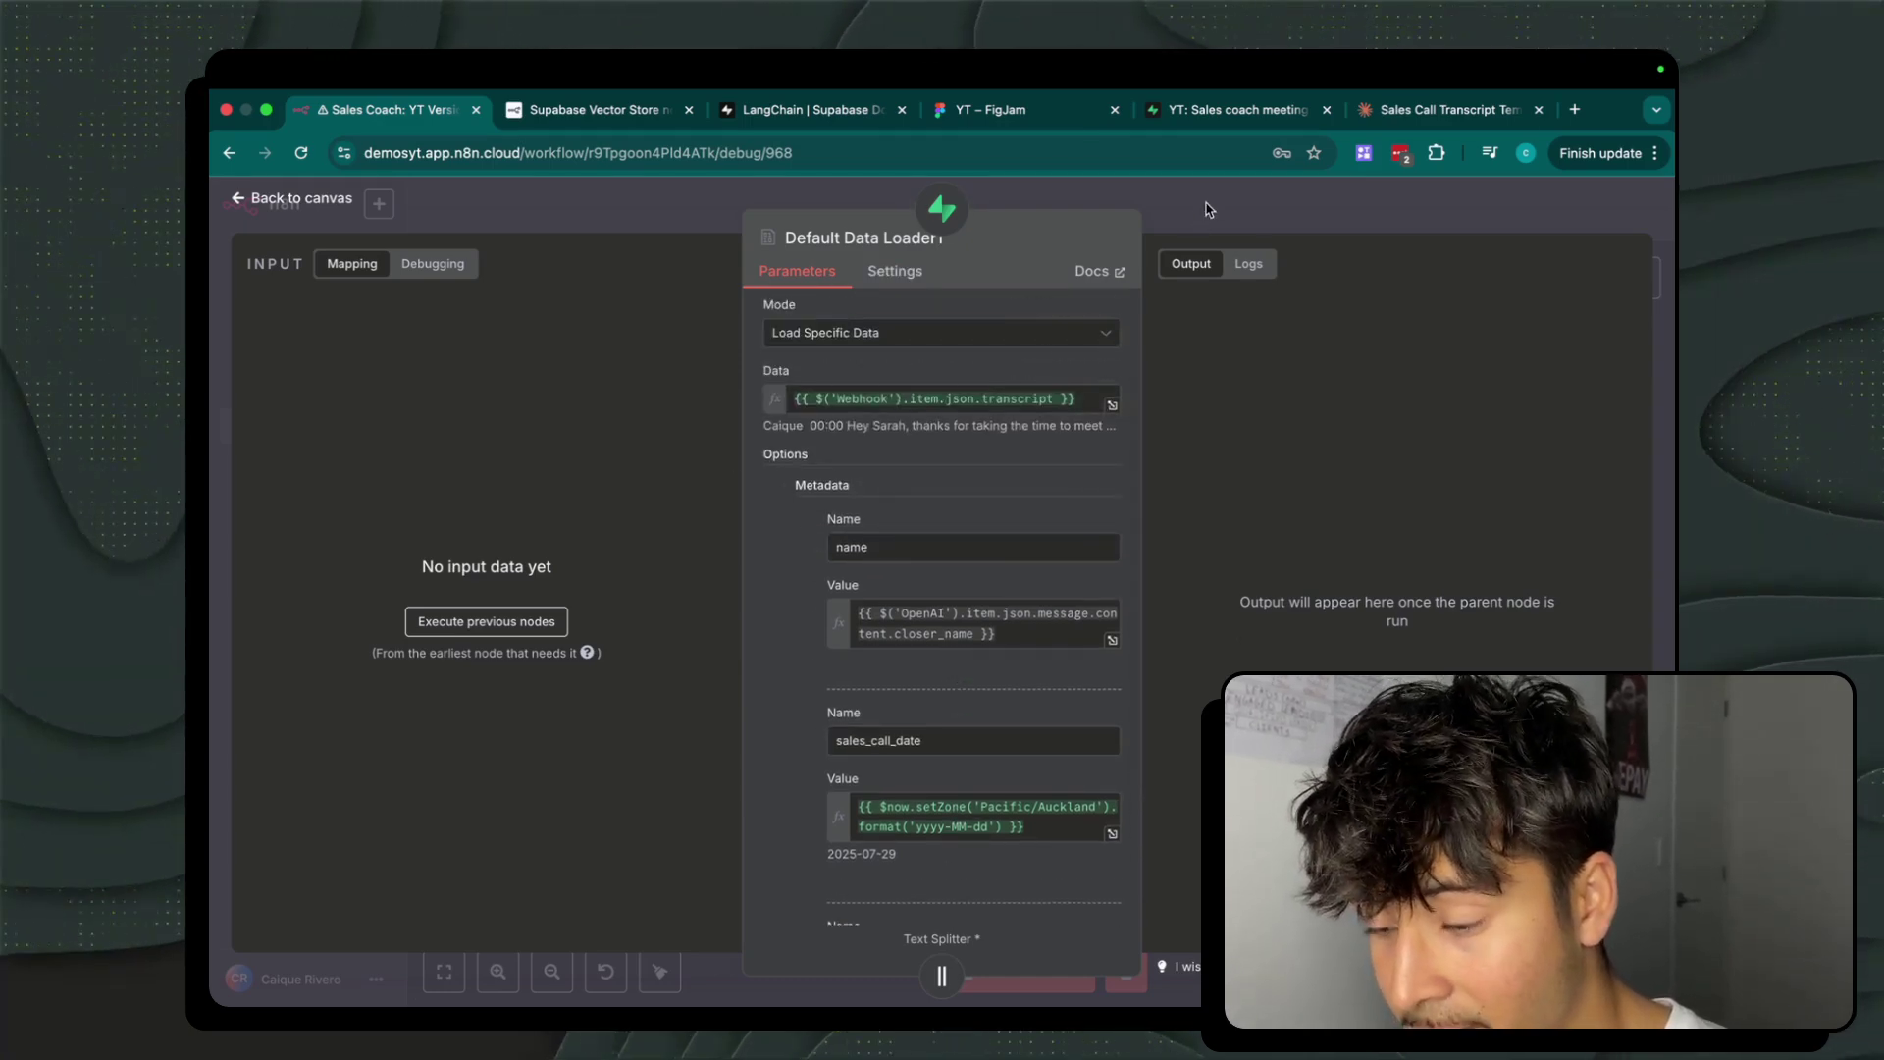
key("Escape")
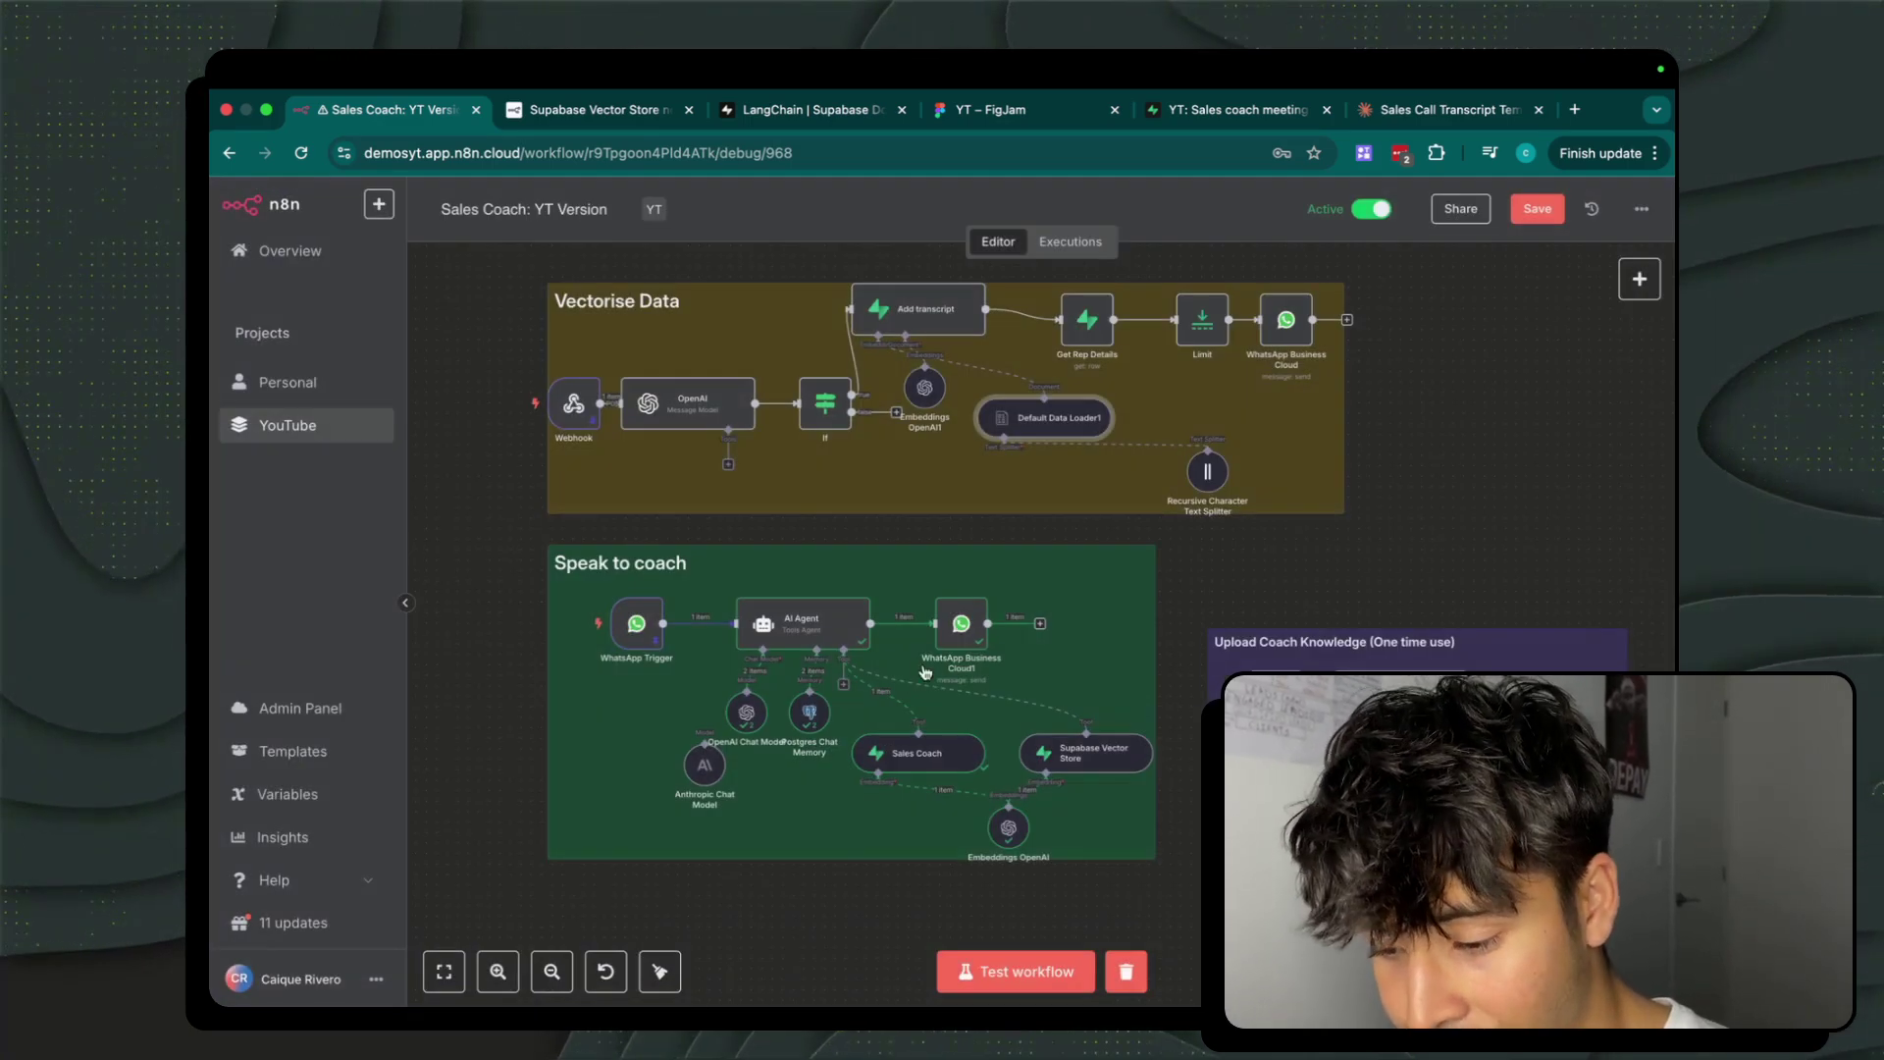
Open the Supabase Vector Store tool in the Speak to coach section and review its name and description.
double_click(1096, 757)
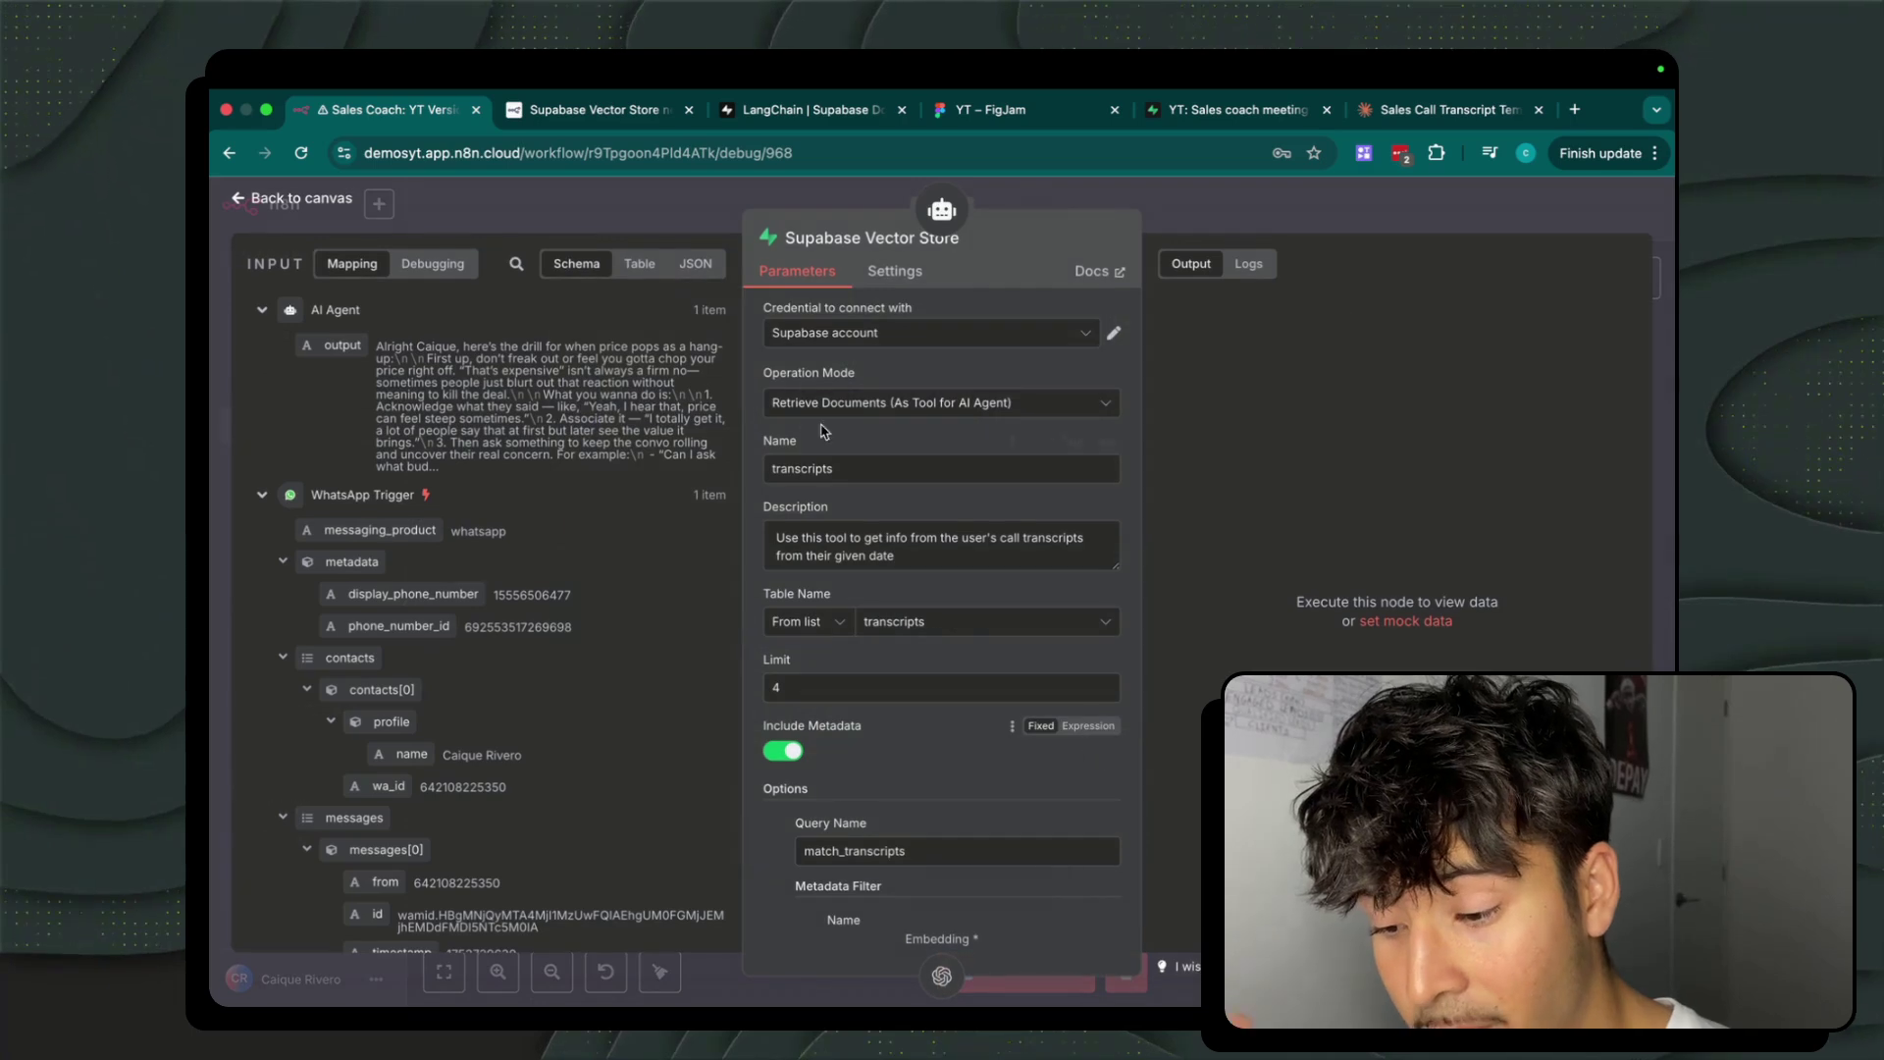
scroll(869, 481, "down", 3)
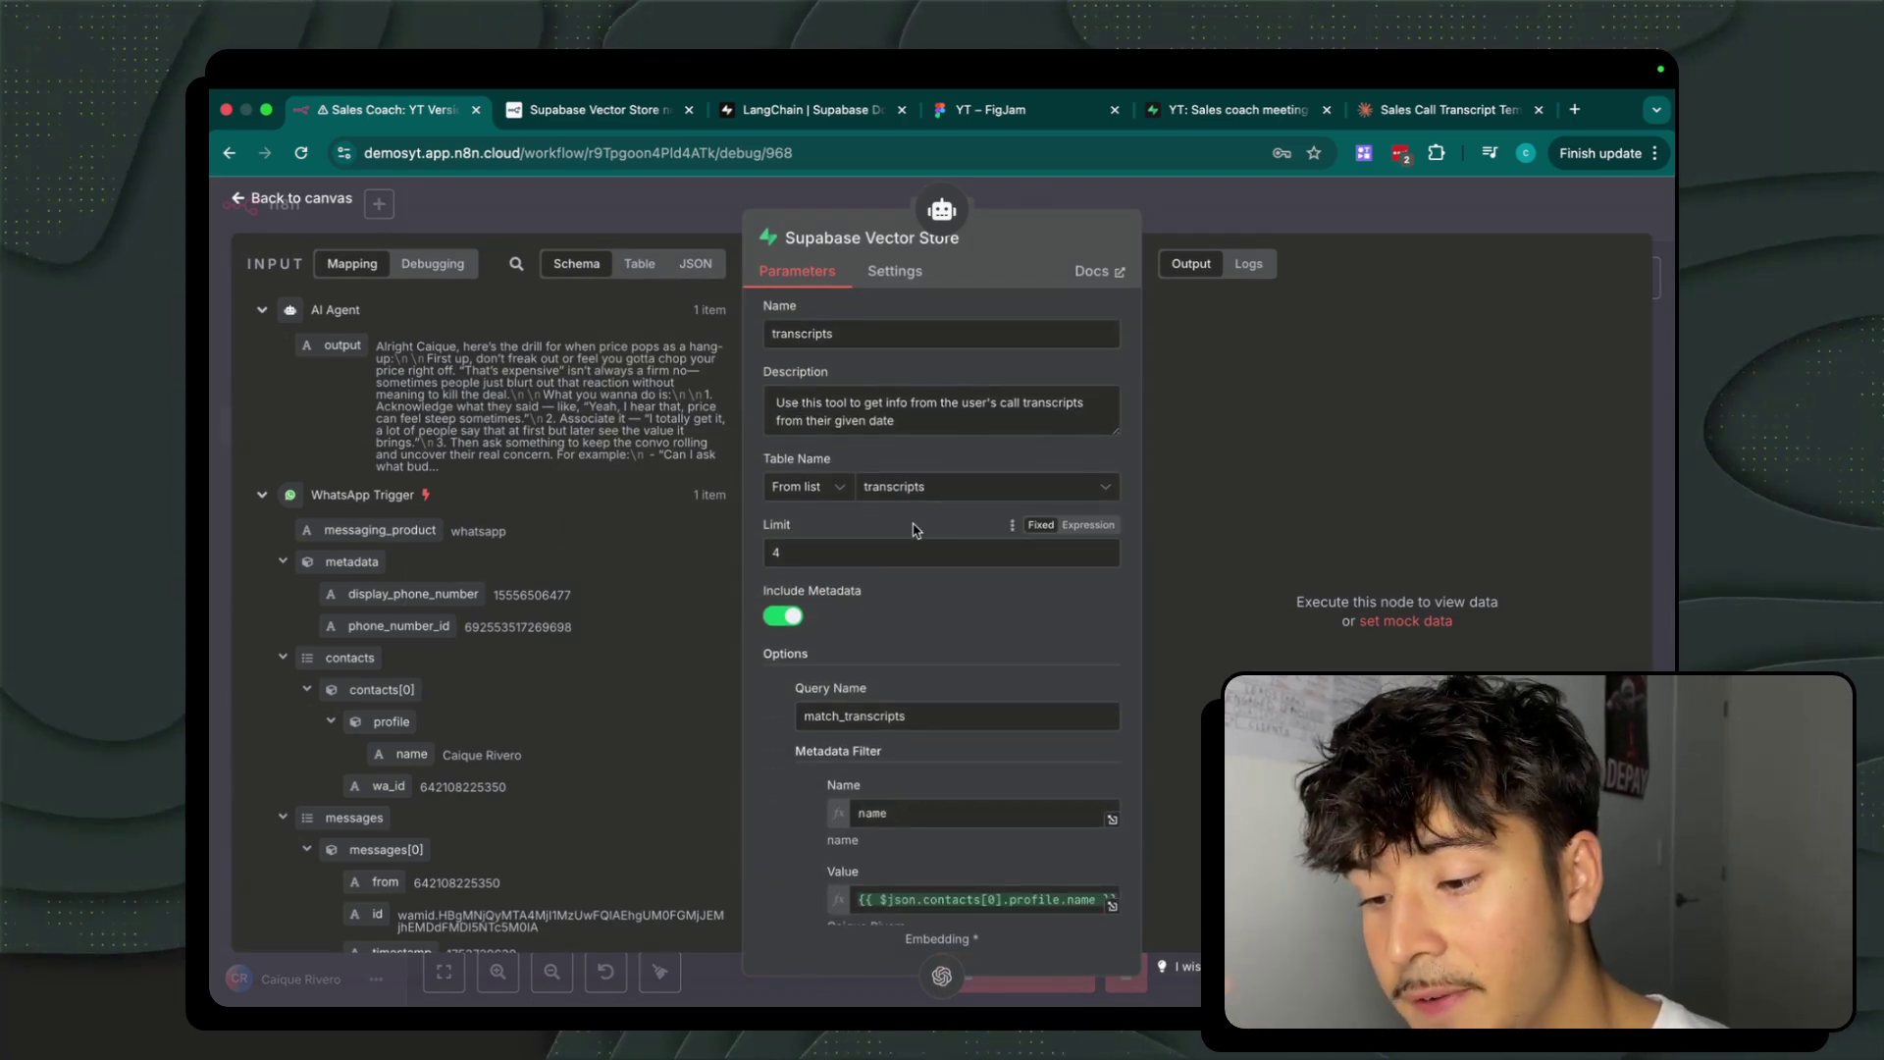
scroll(918, 339, "up", 1)
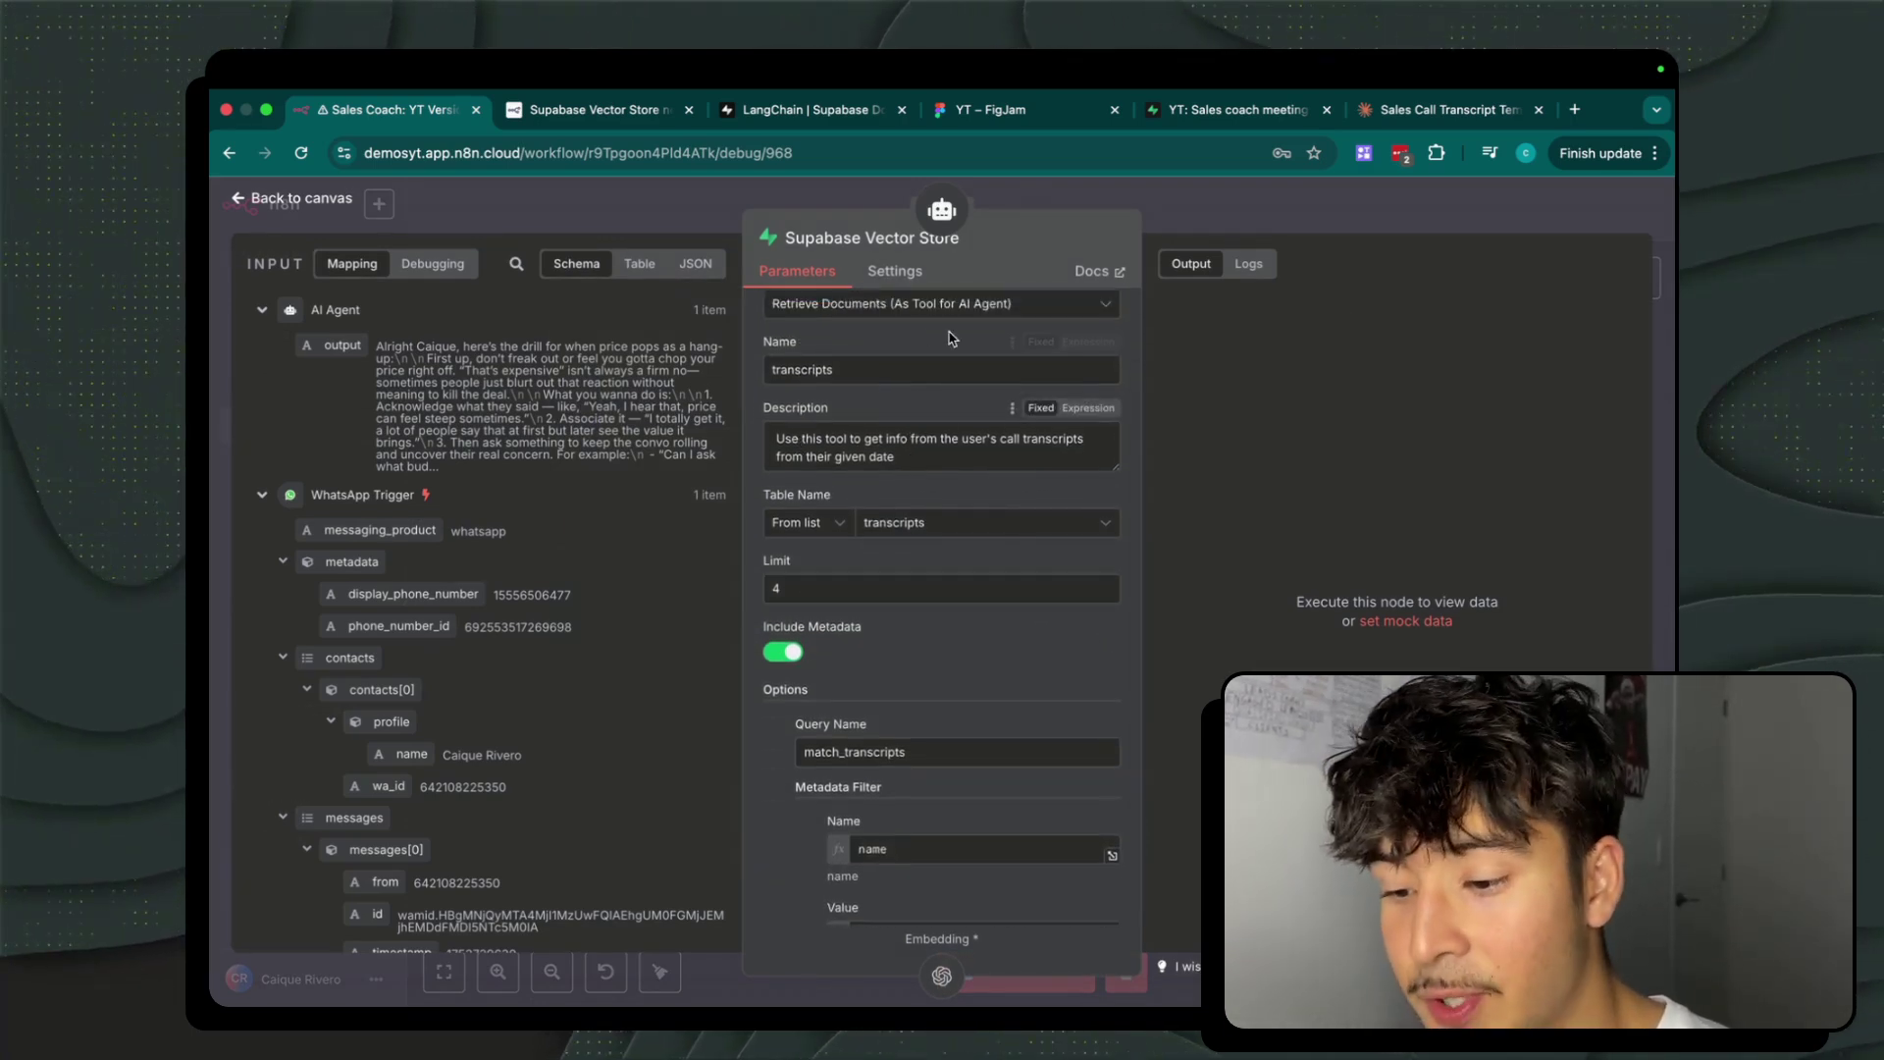
left_click(919, 364)
left_click_drag(1089, 450, 645, 419)
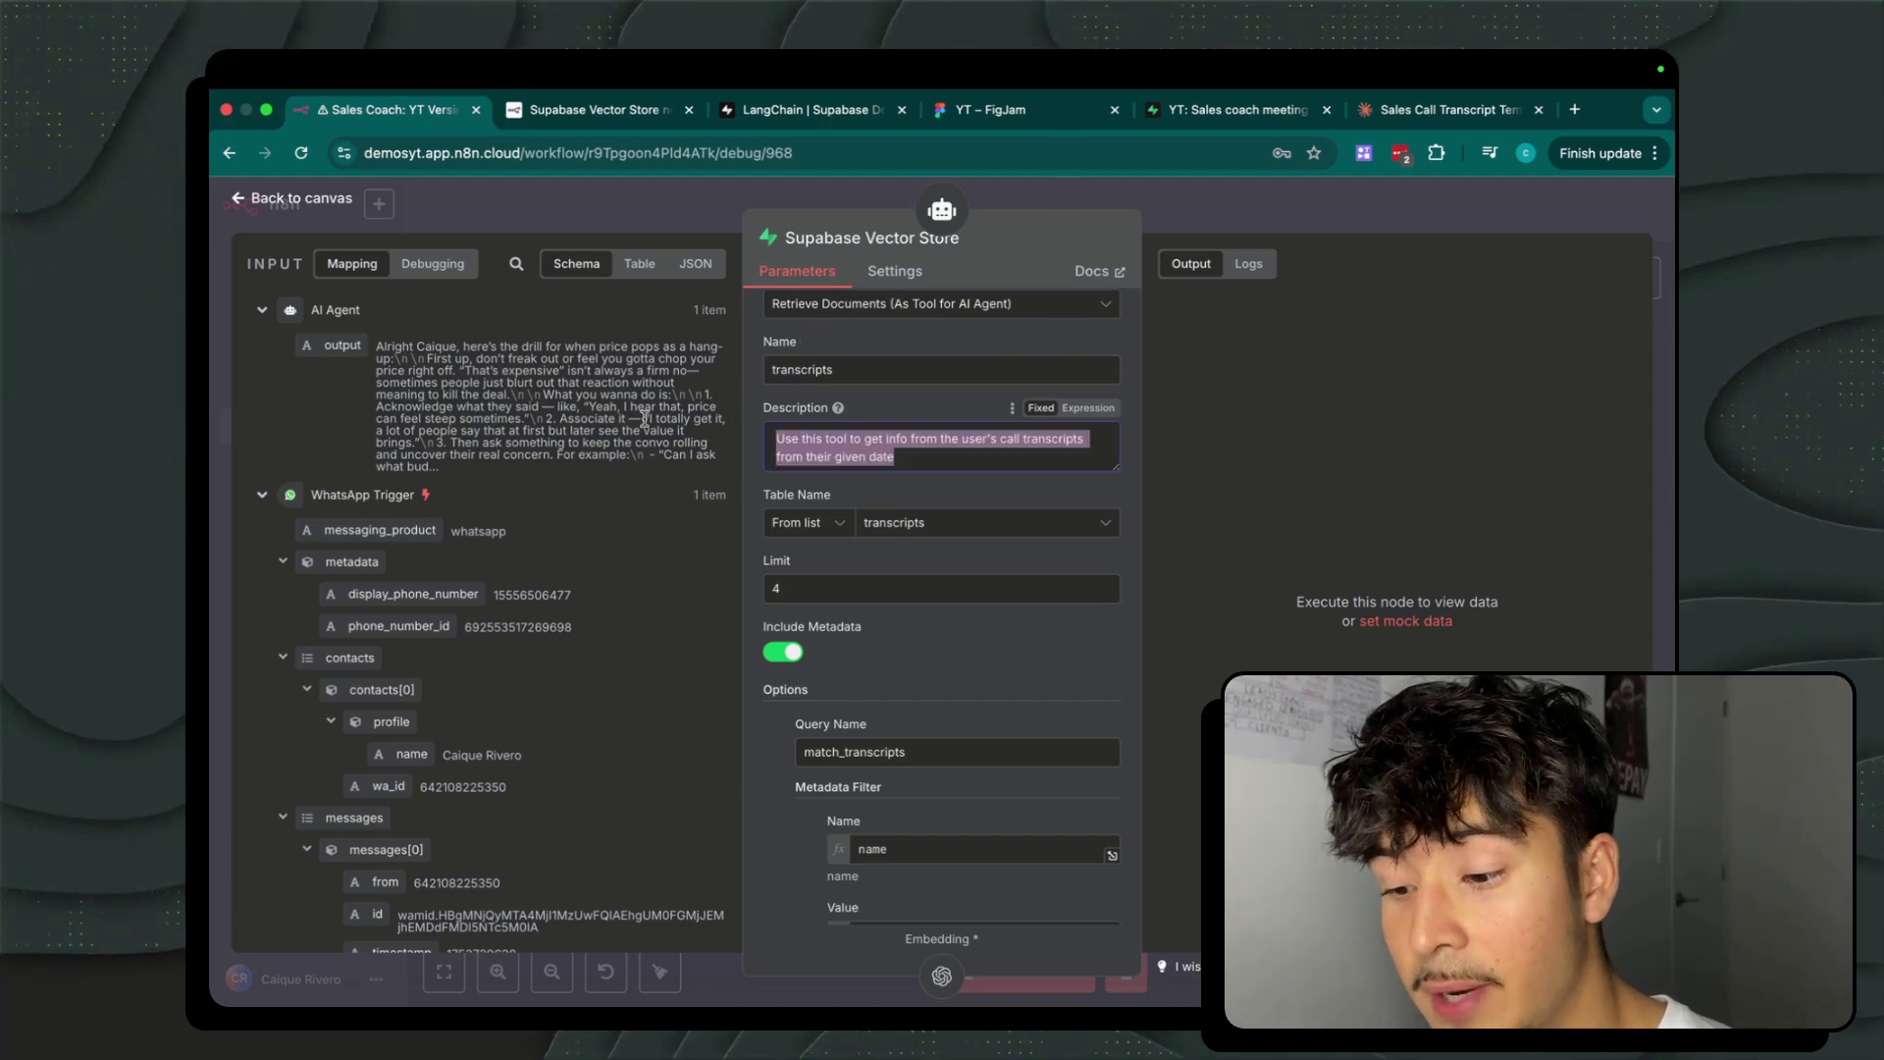
left_click(868, 548)
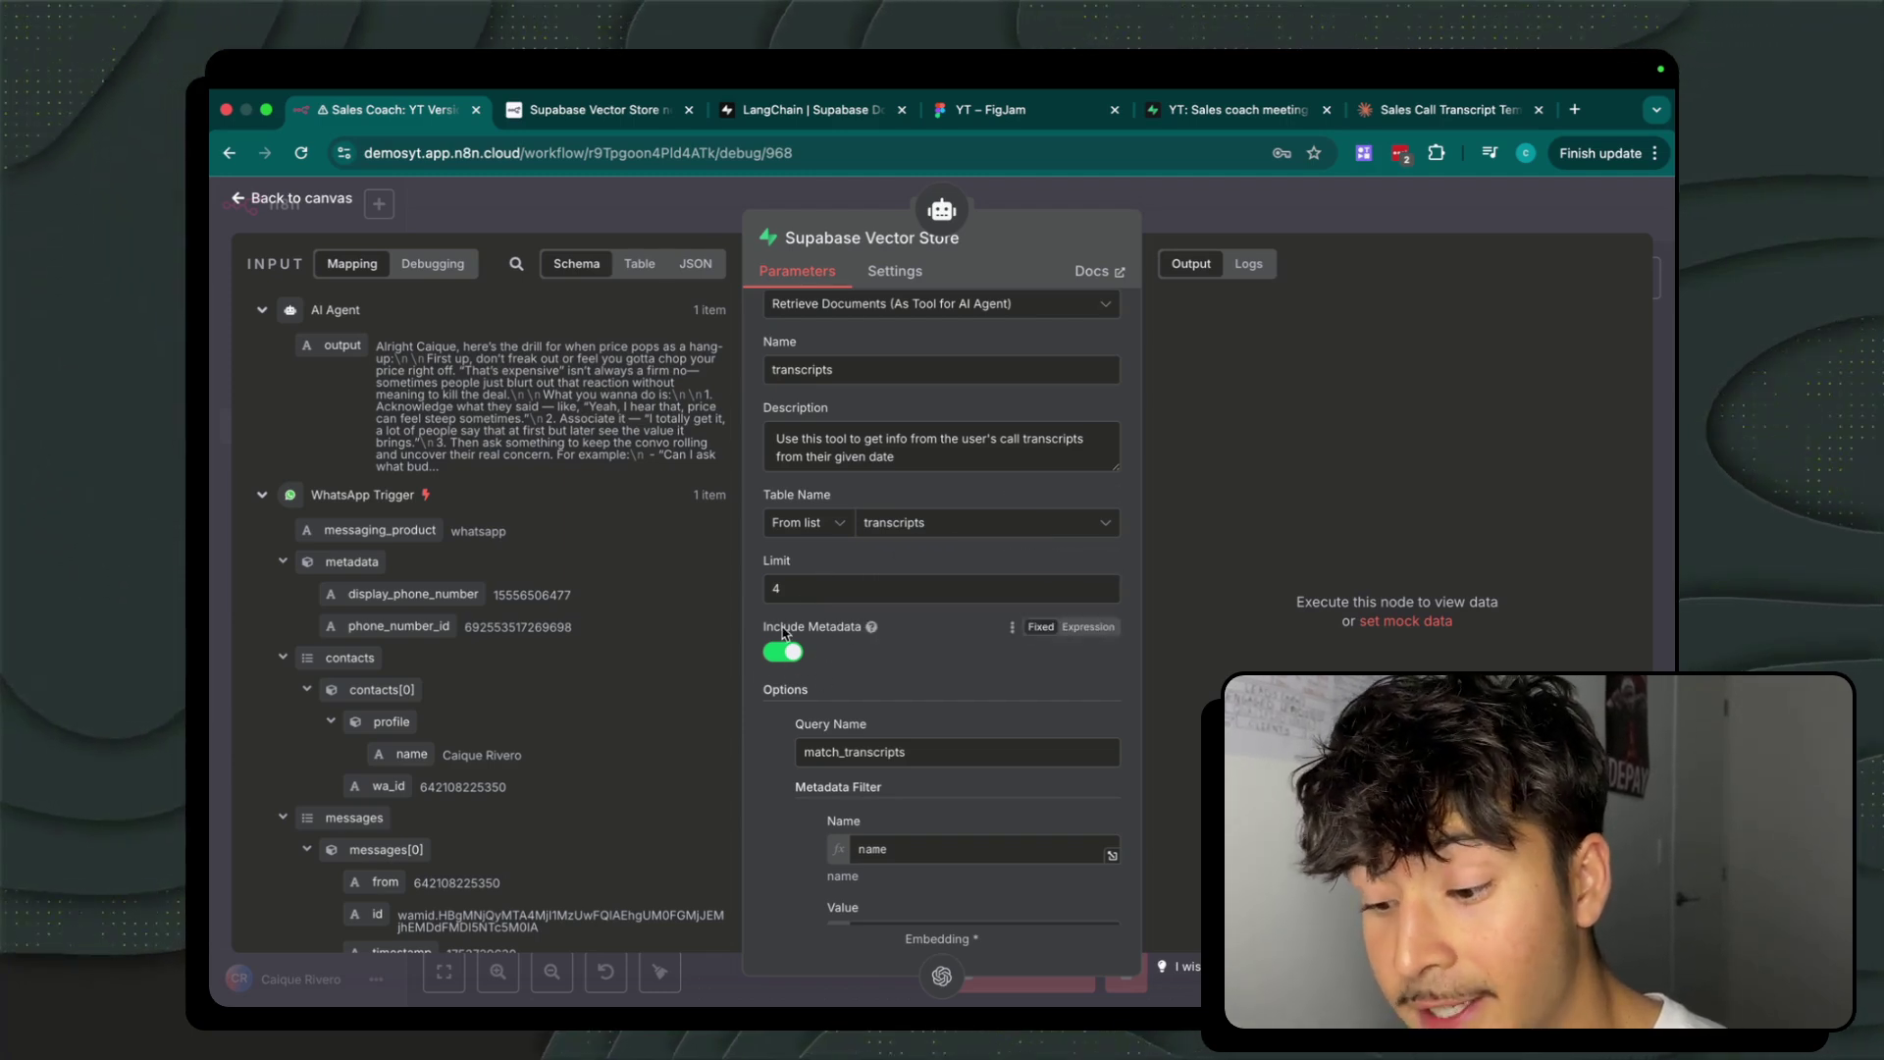
Examine the Supabase Vector Store tool's metadata setting, query name and metadata filter, and return to the canvas.
scroll(883, 628, "down", 3)
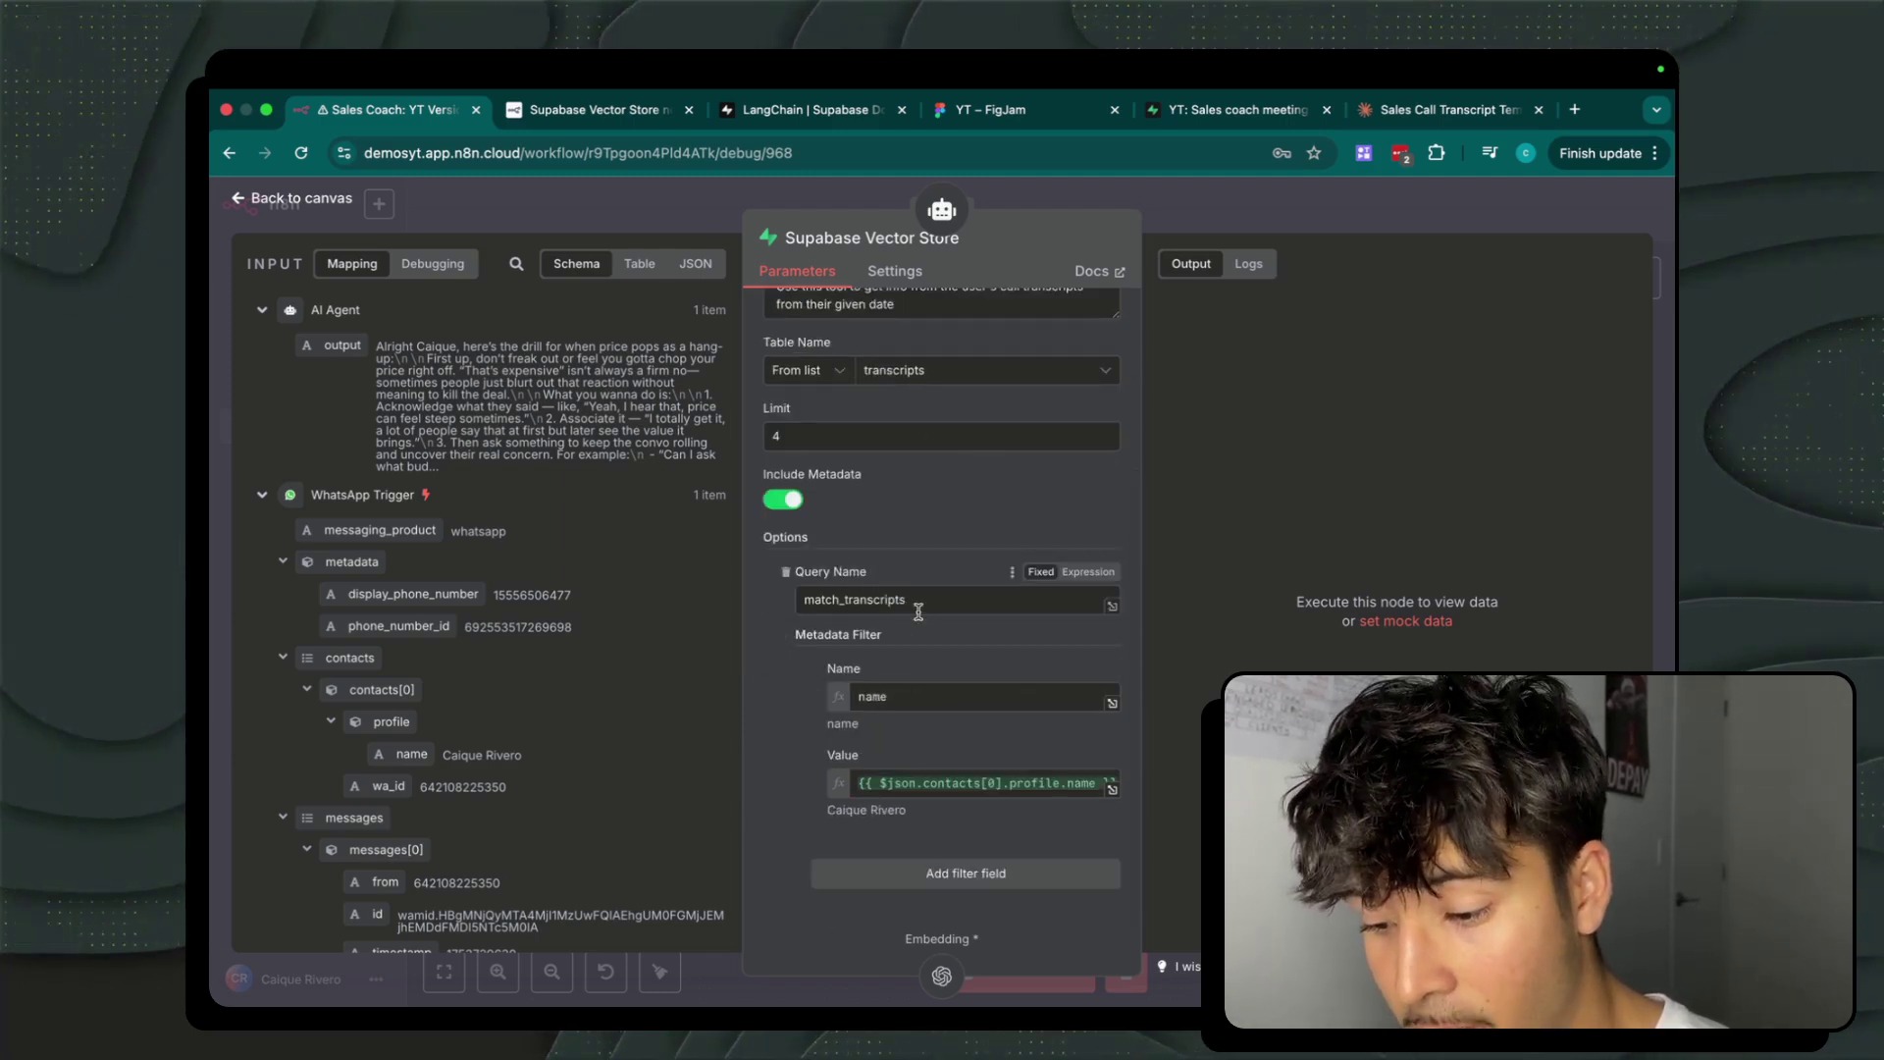
left_click_drag(918, 603, 784, 599)
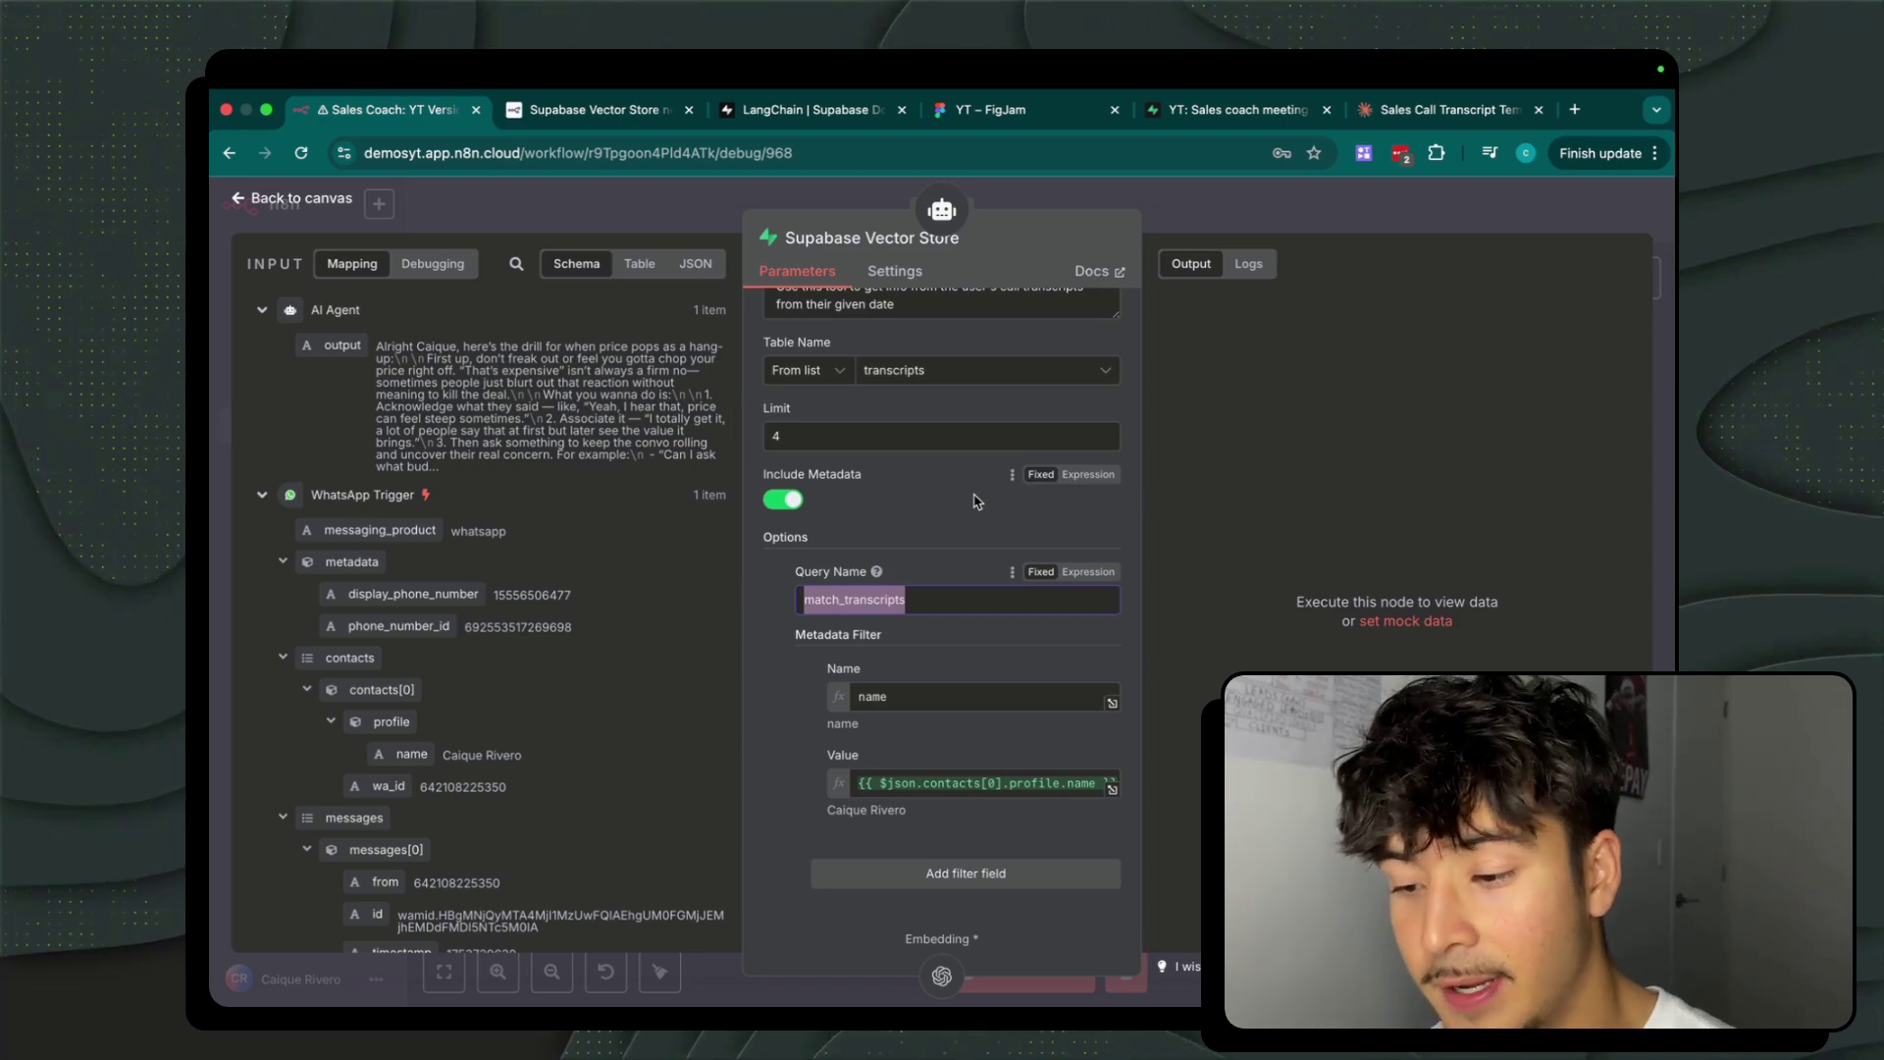
left_click(963, 696)
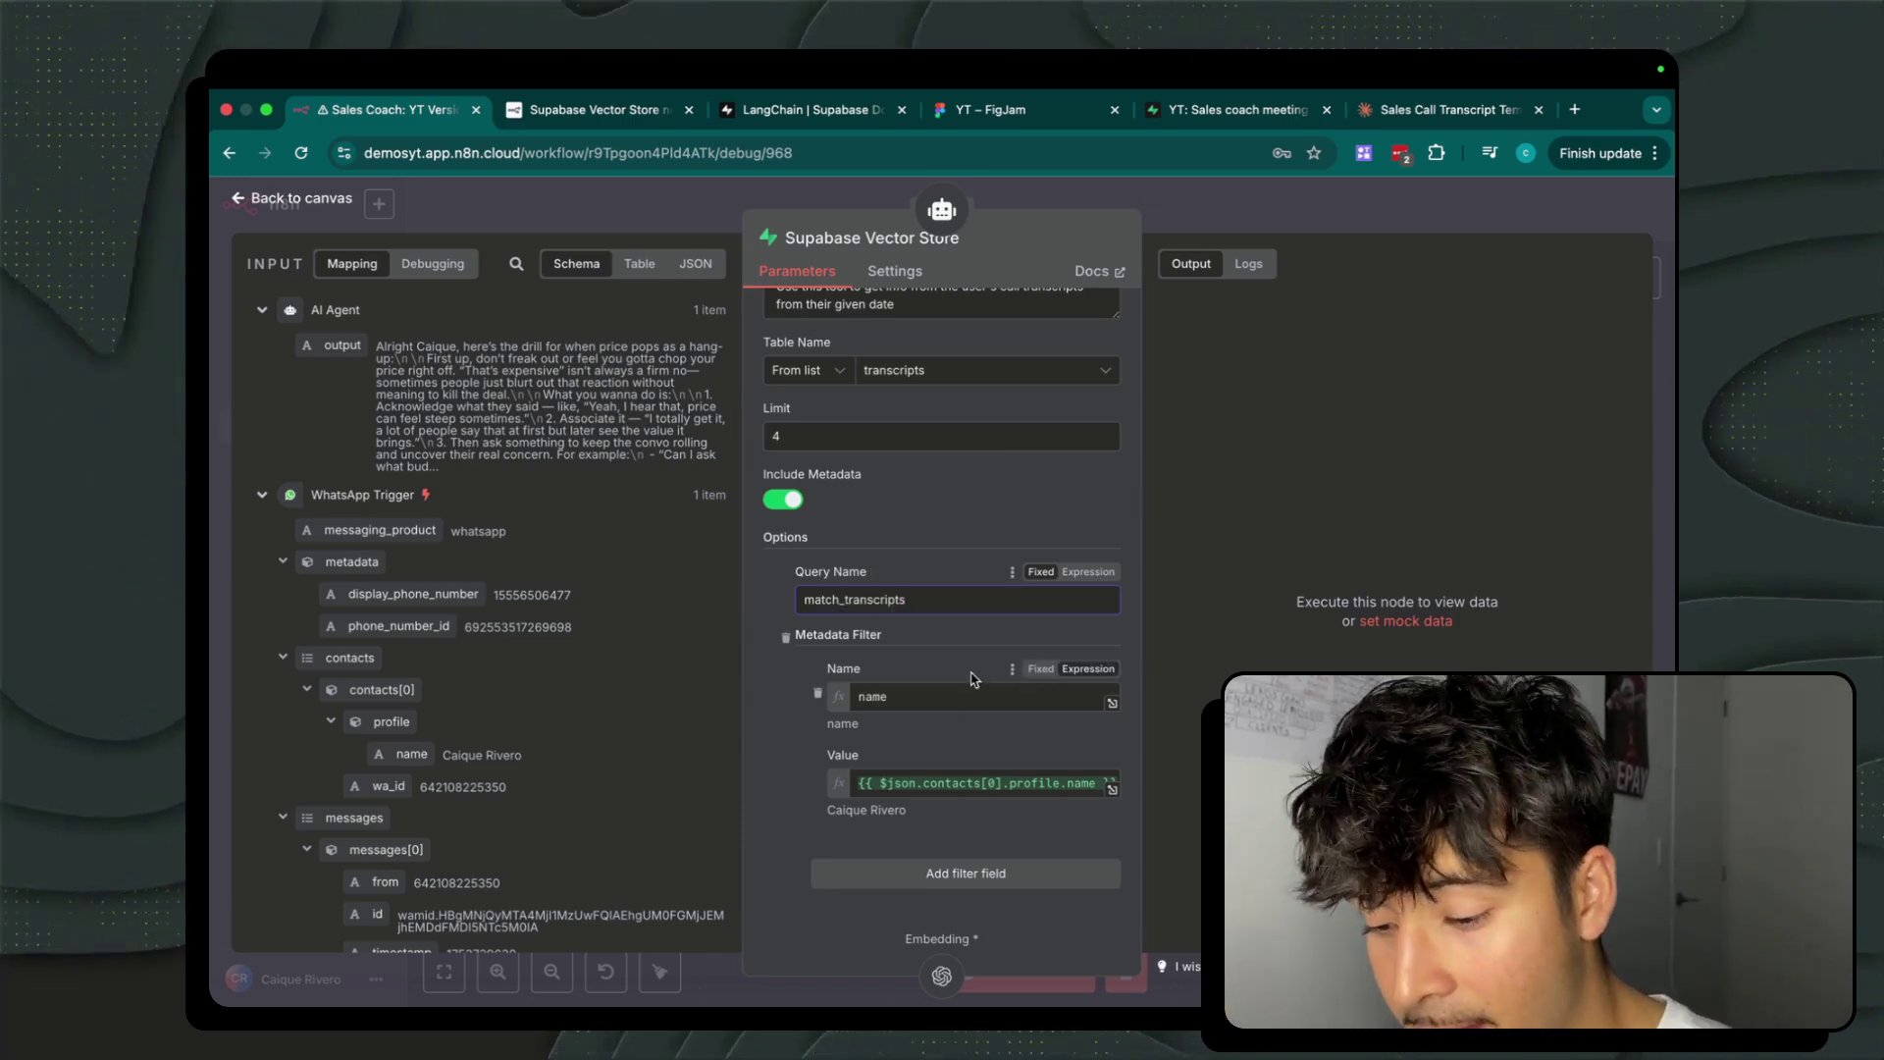
left_click(935, 667)
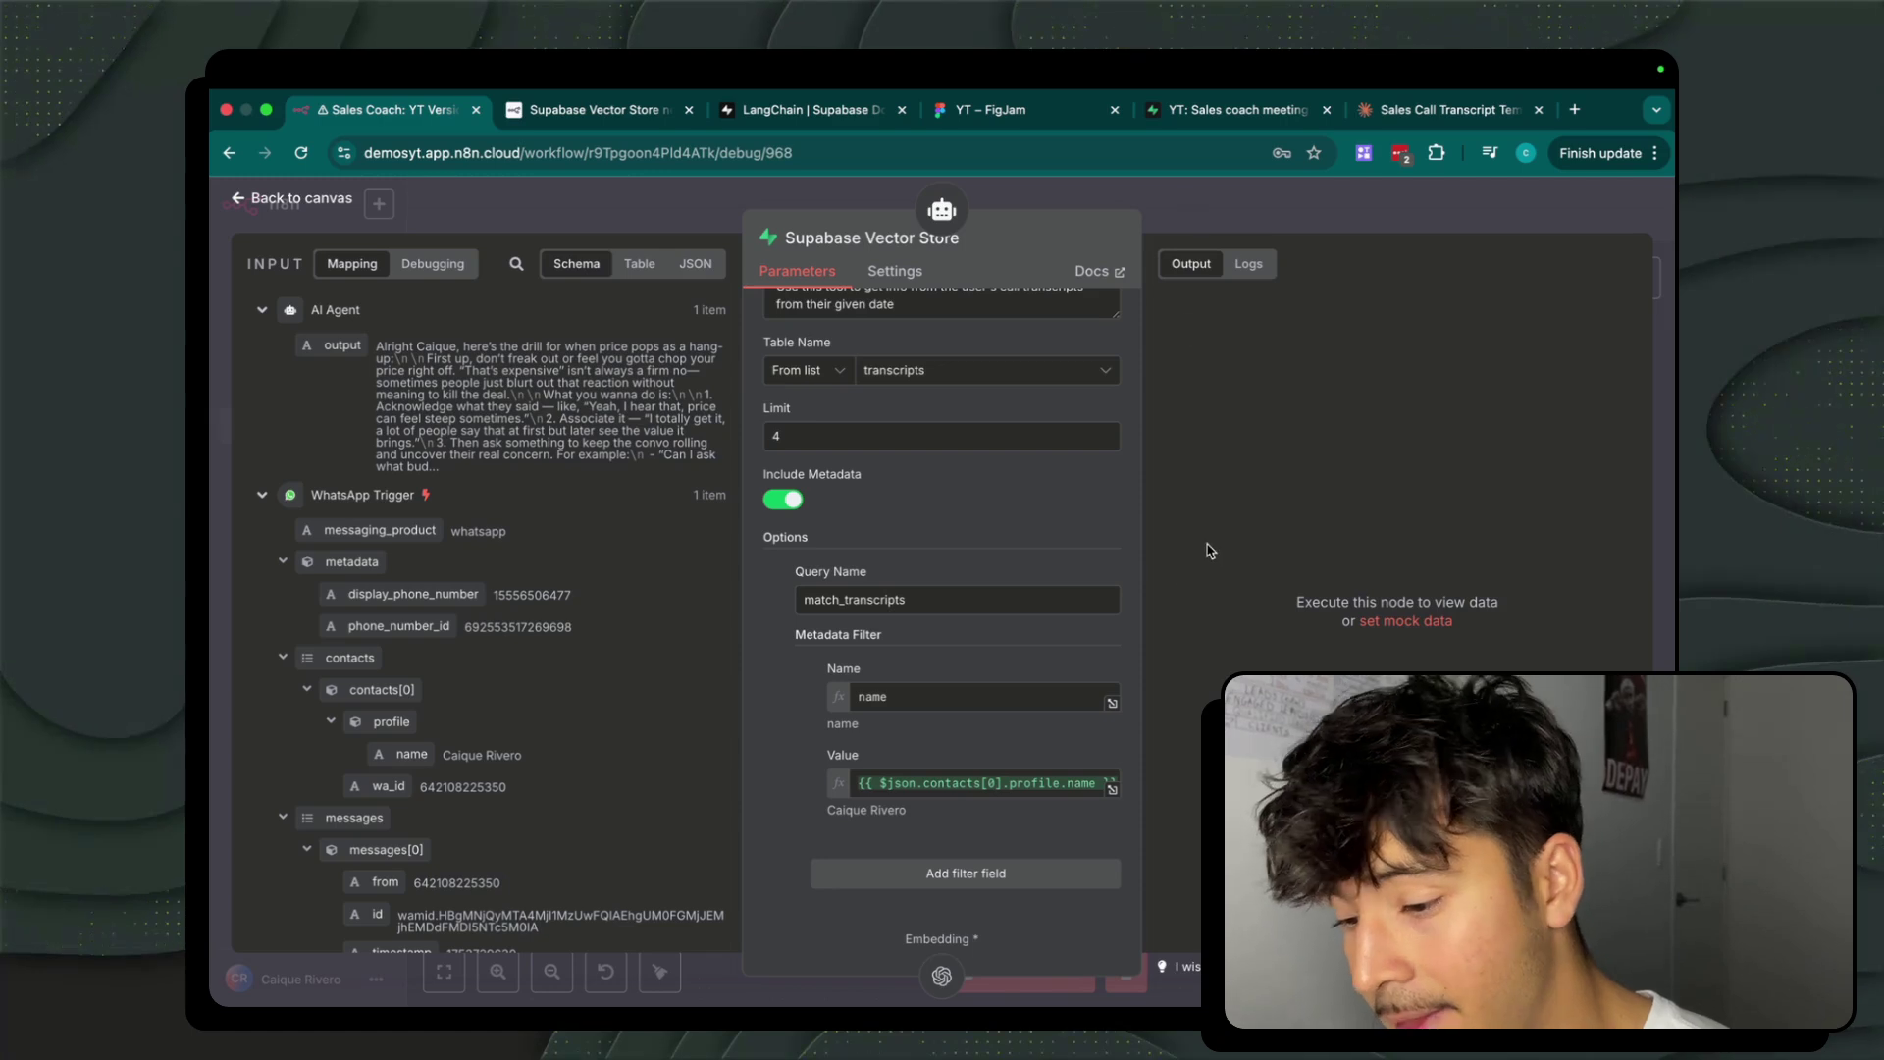
key("Escape")
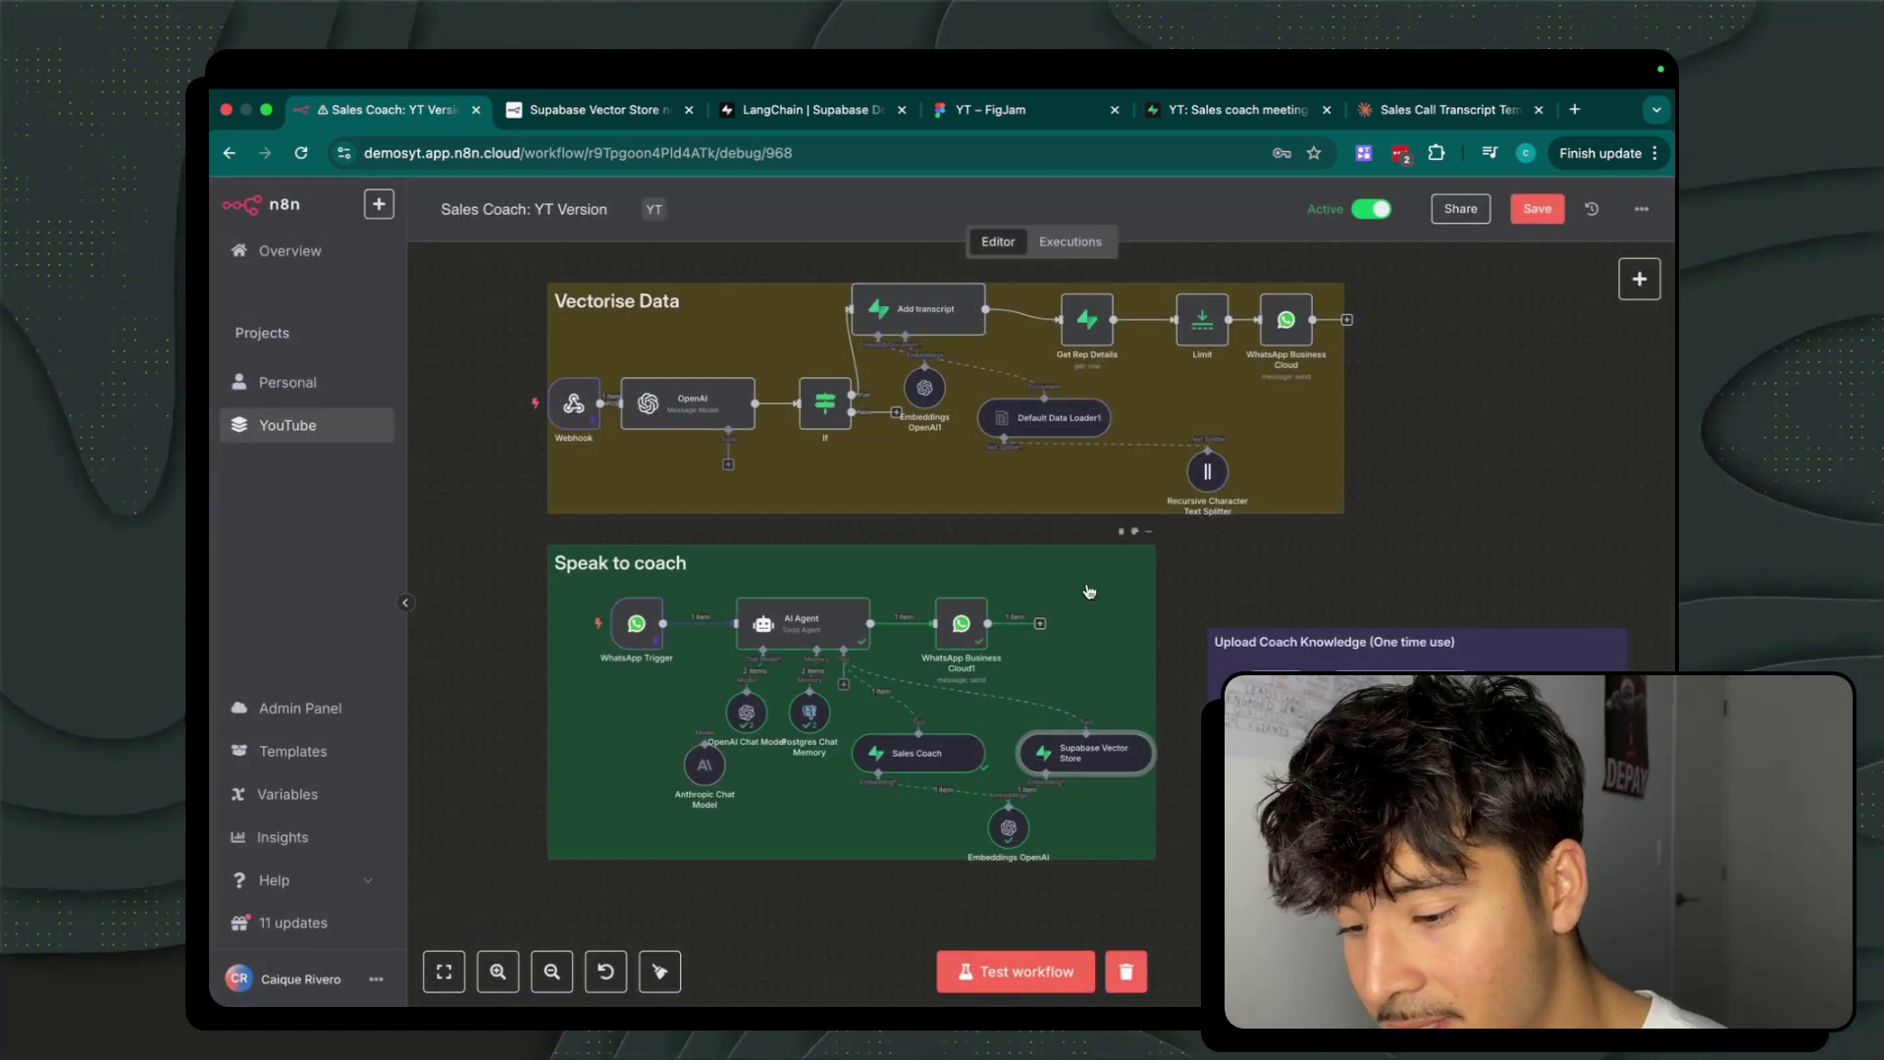
Inspect the Supabase Vector Store tool's input query and retrieved transcript chunks in execution 960, and close the node.
left_click(907, 756)
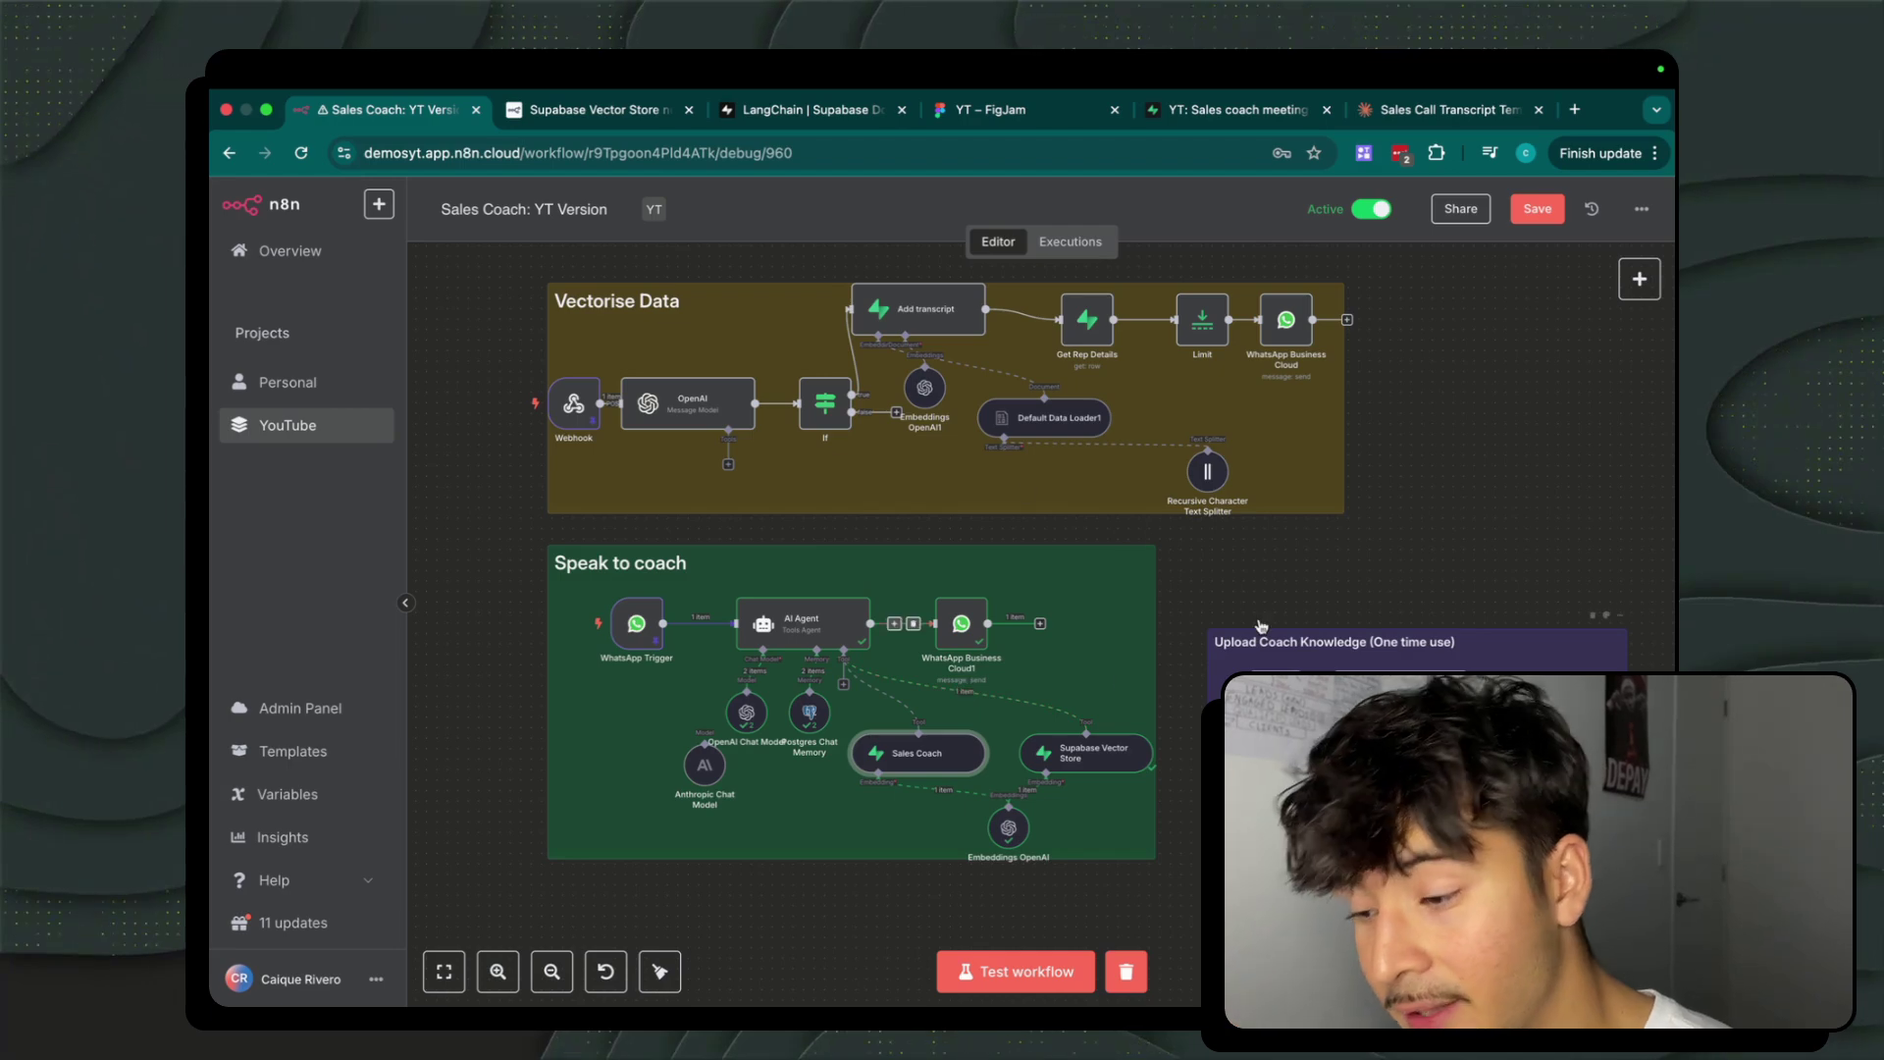
double_click(1125, 764)
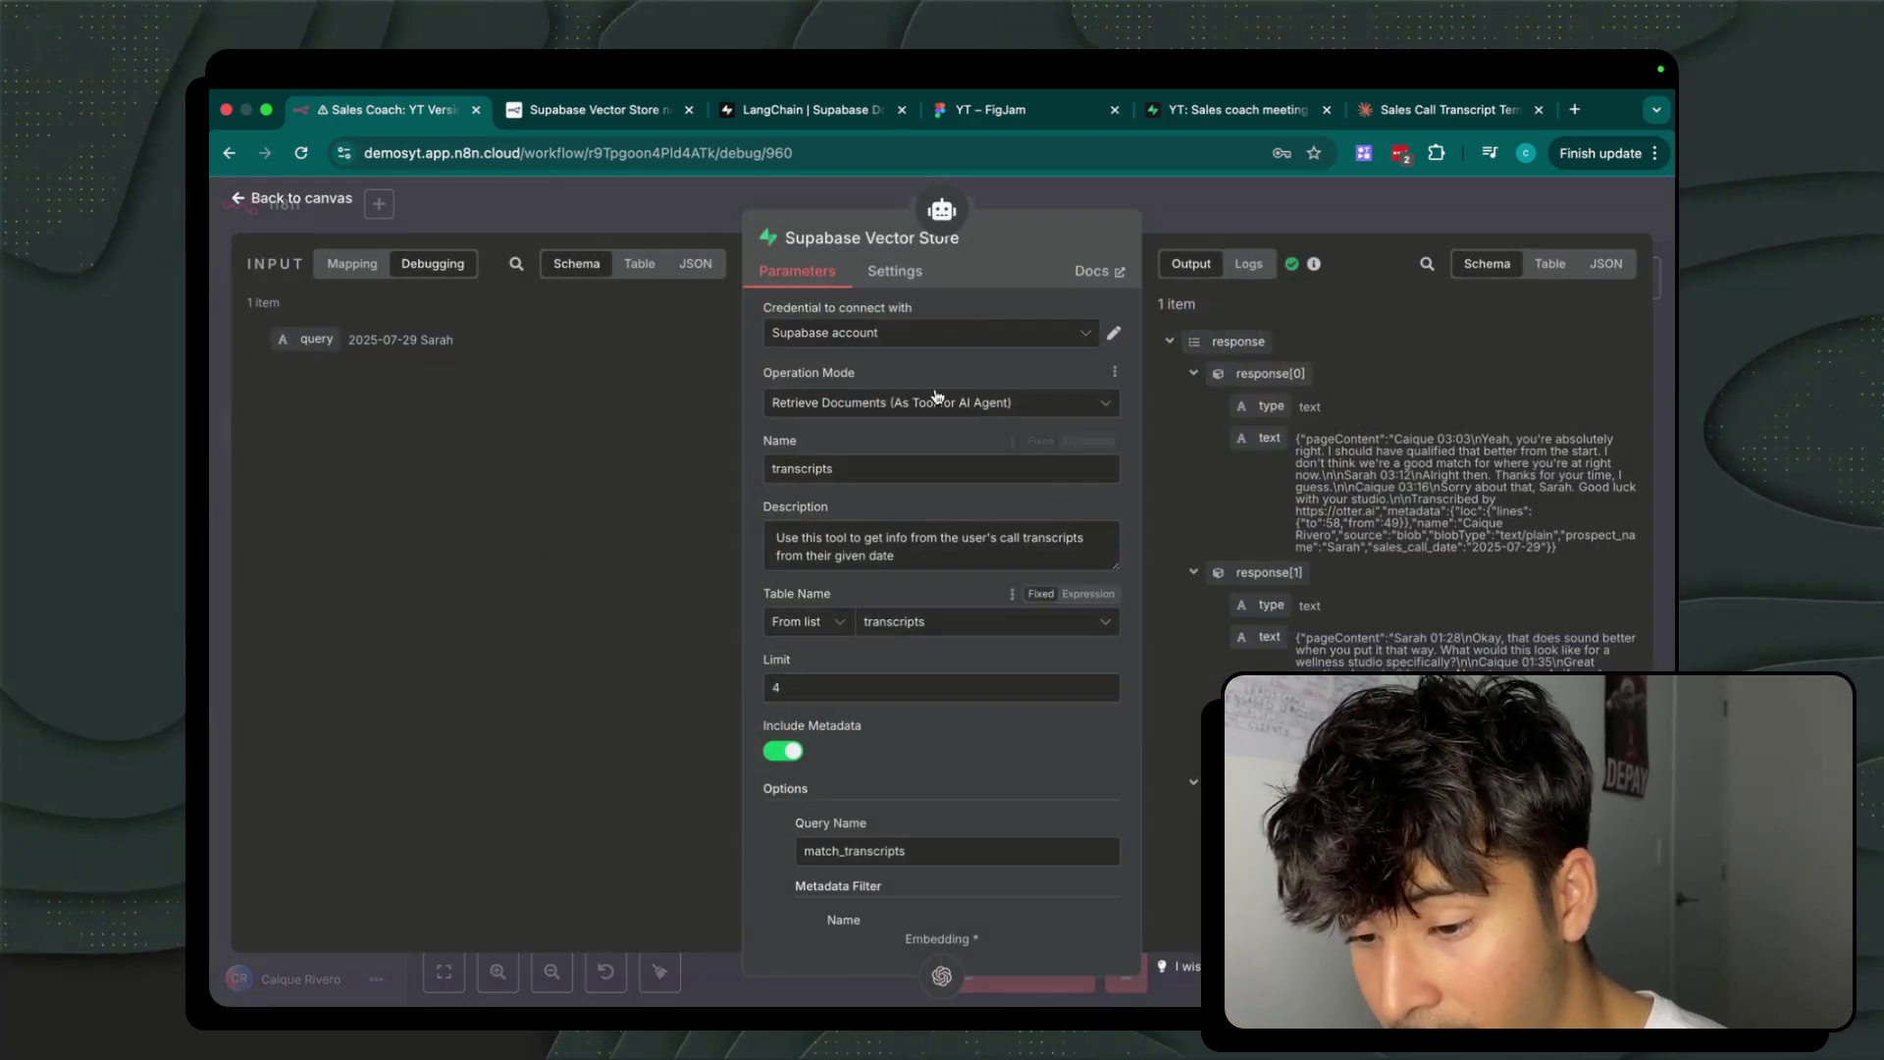
triple_click(397, 339)
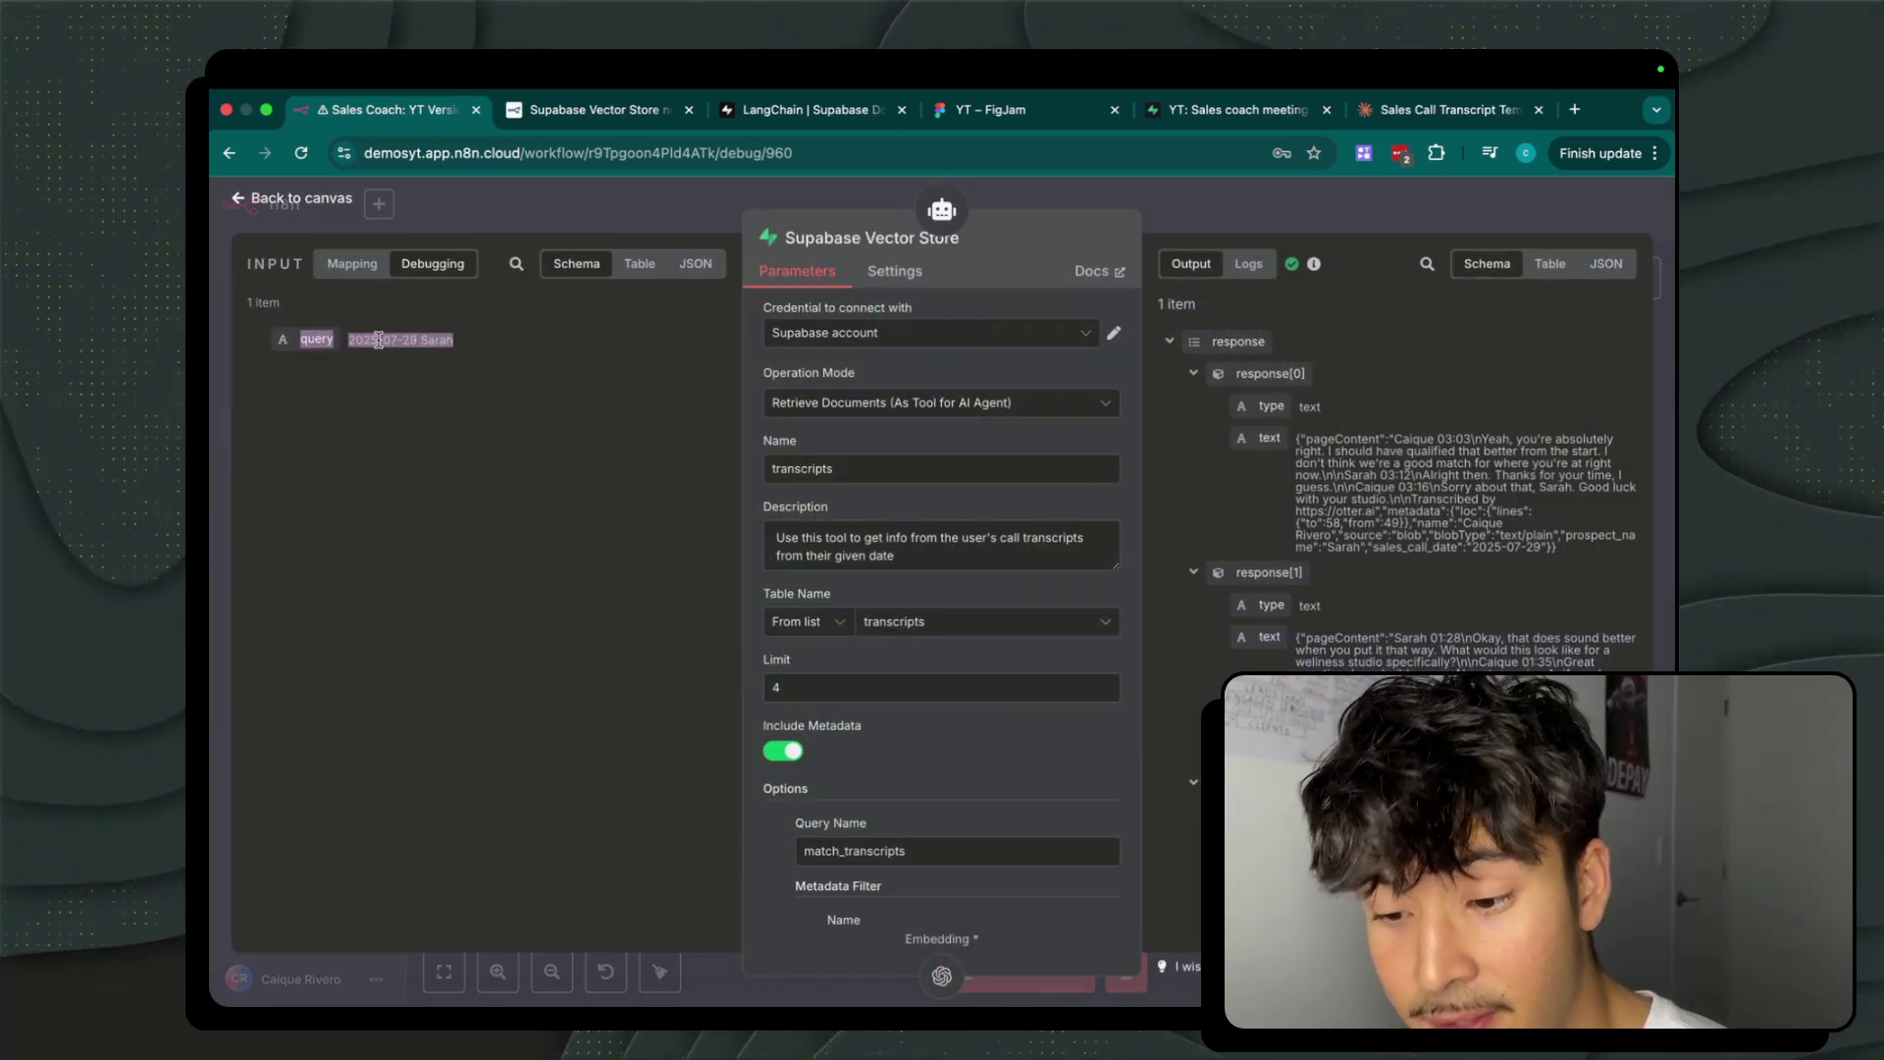
scroll(981, 785, "down", 2)
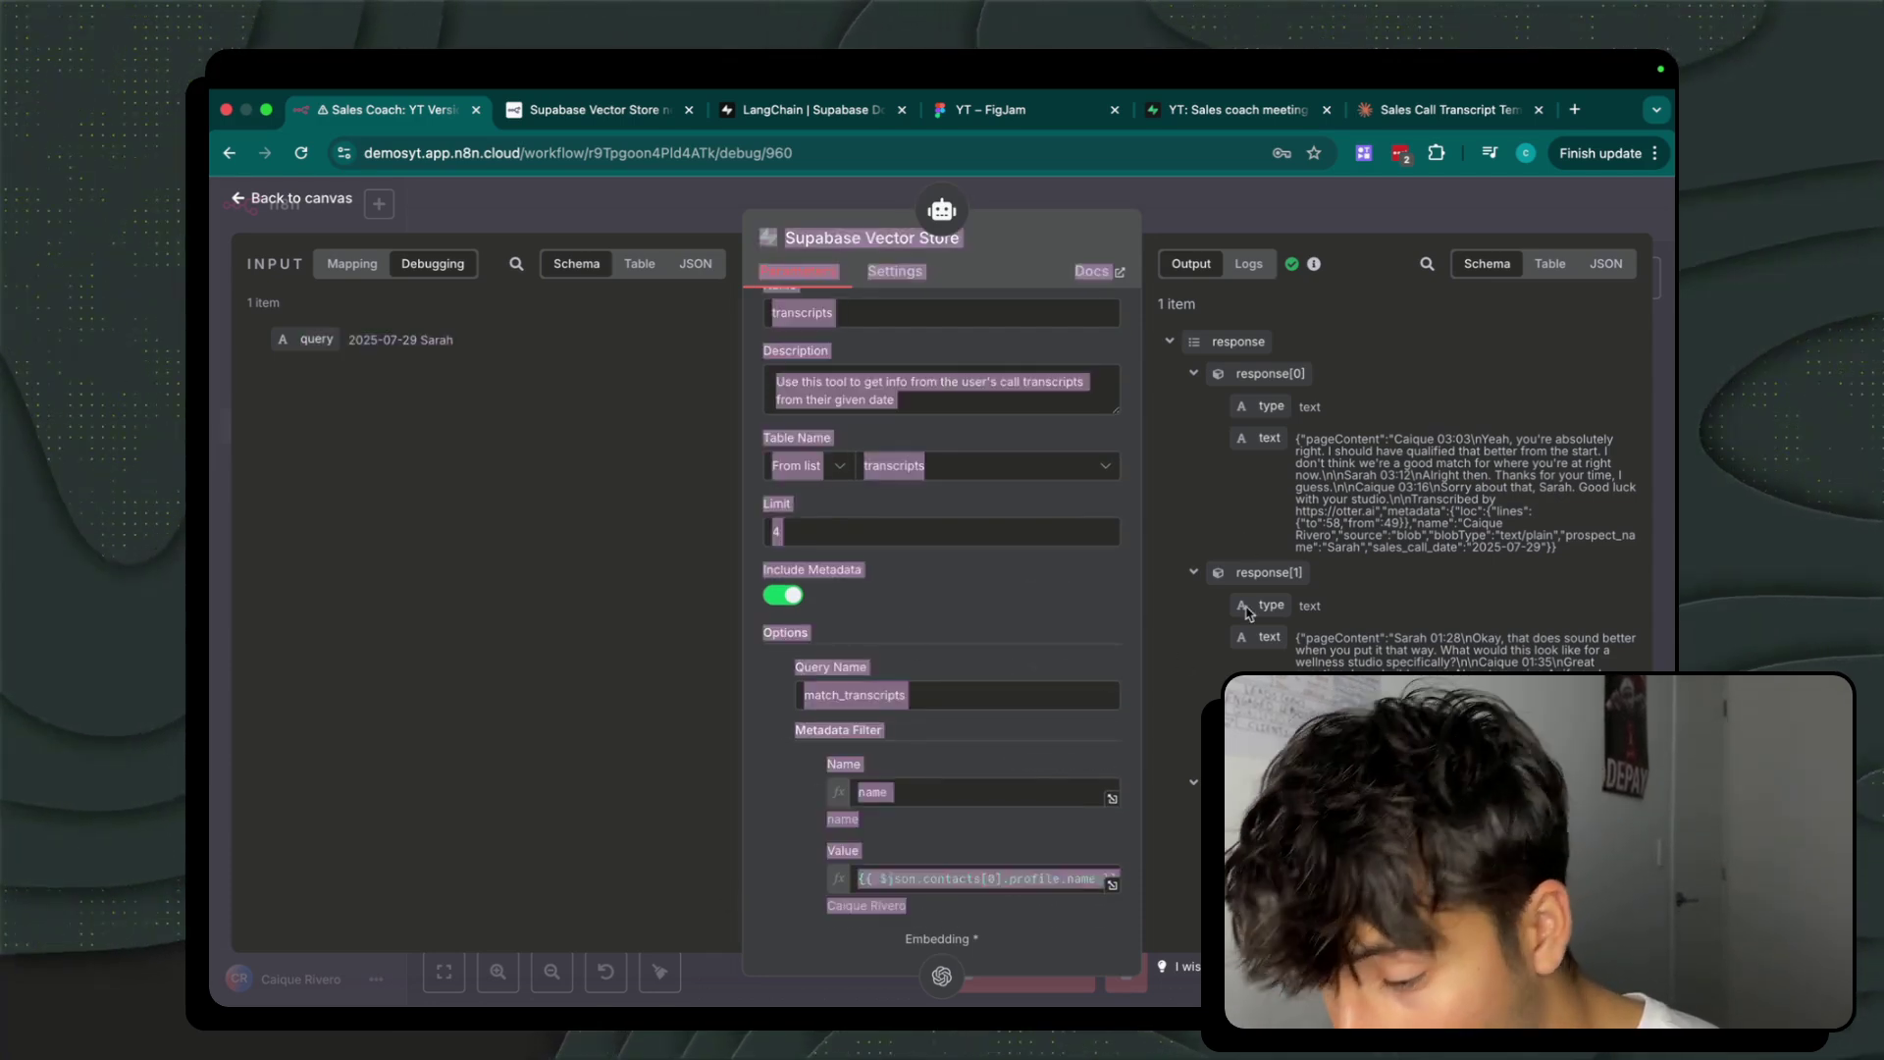
scroll(1409, 473, "down", 3)
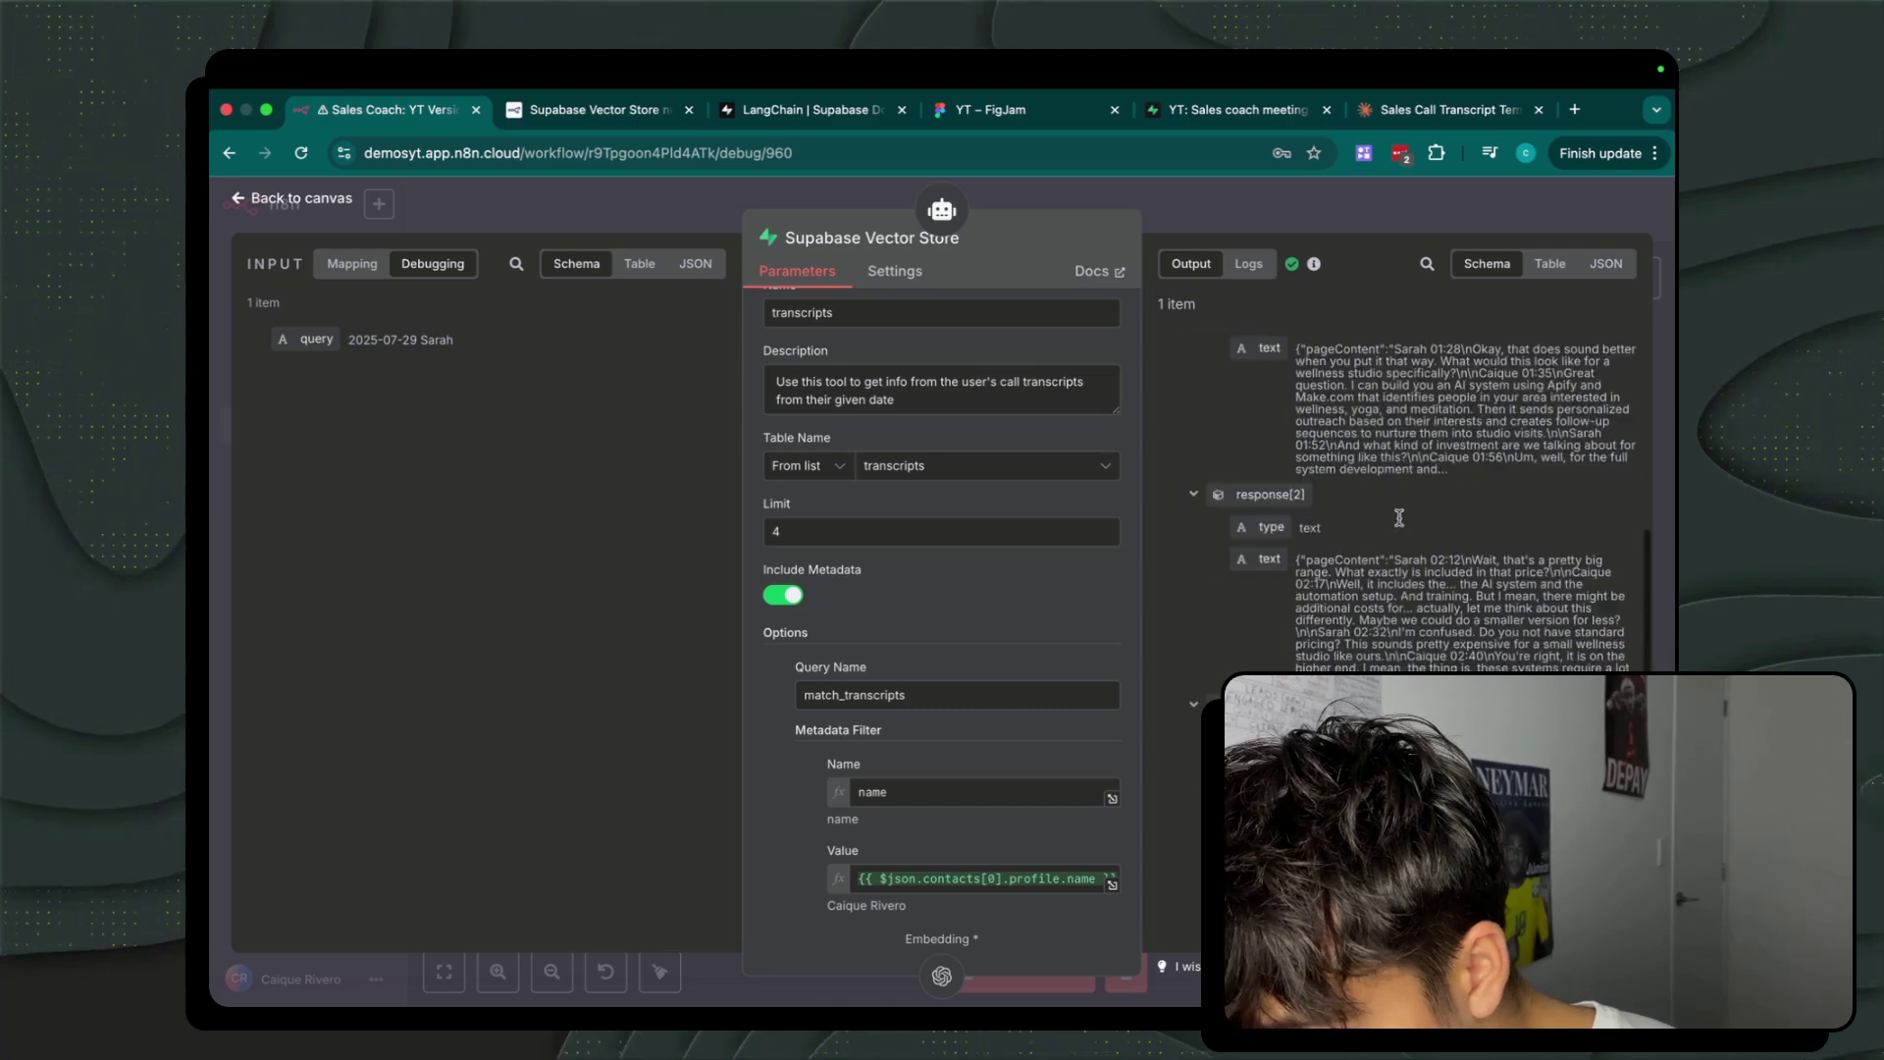
triple_click(1359, 612)
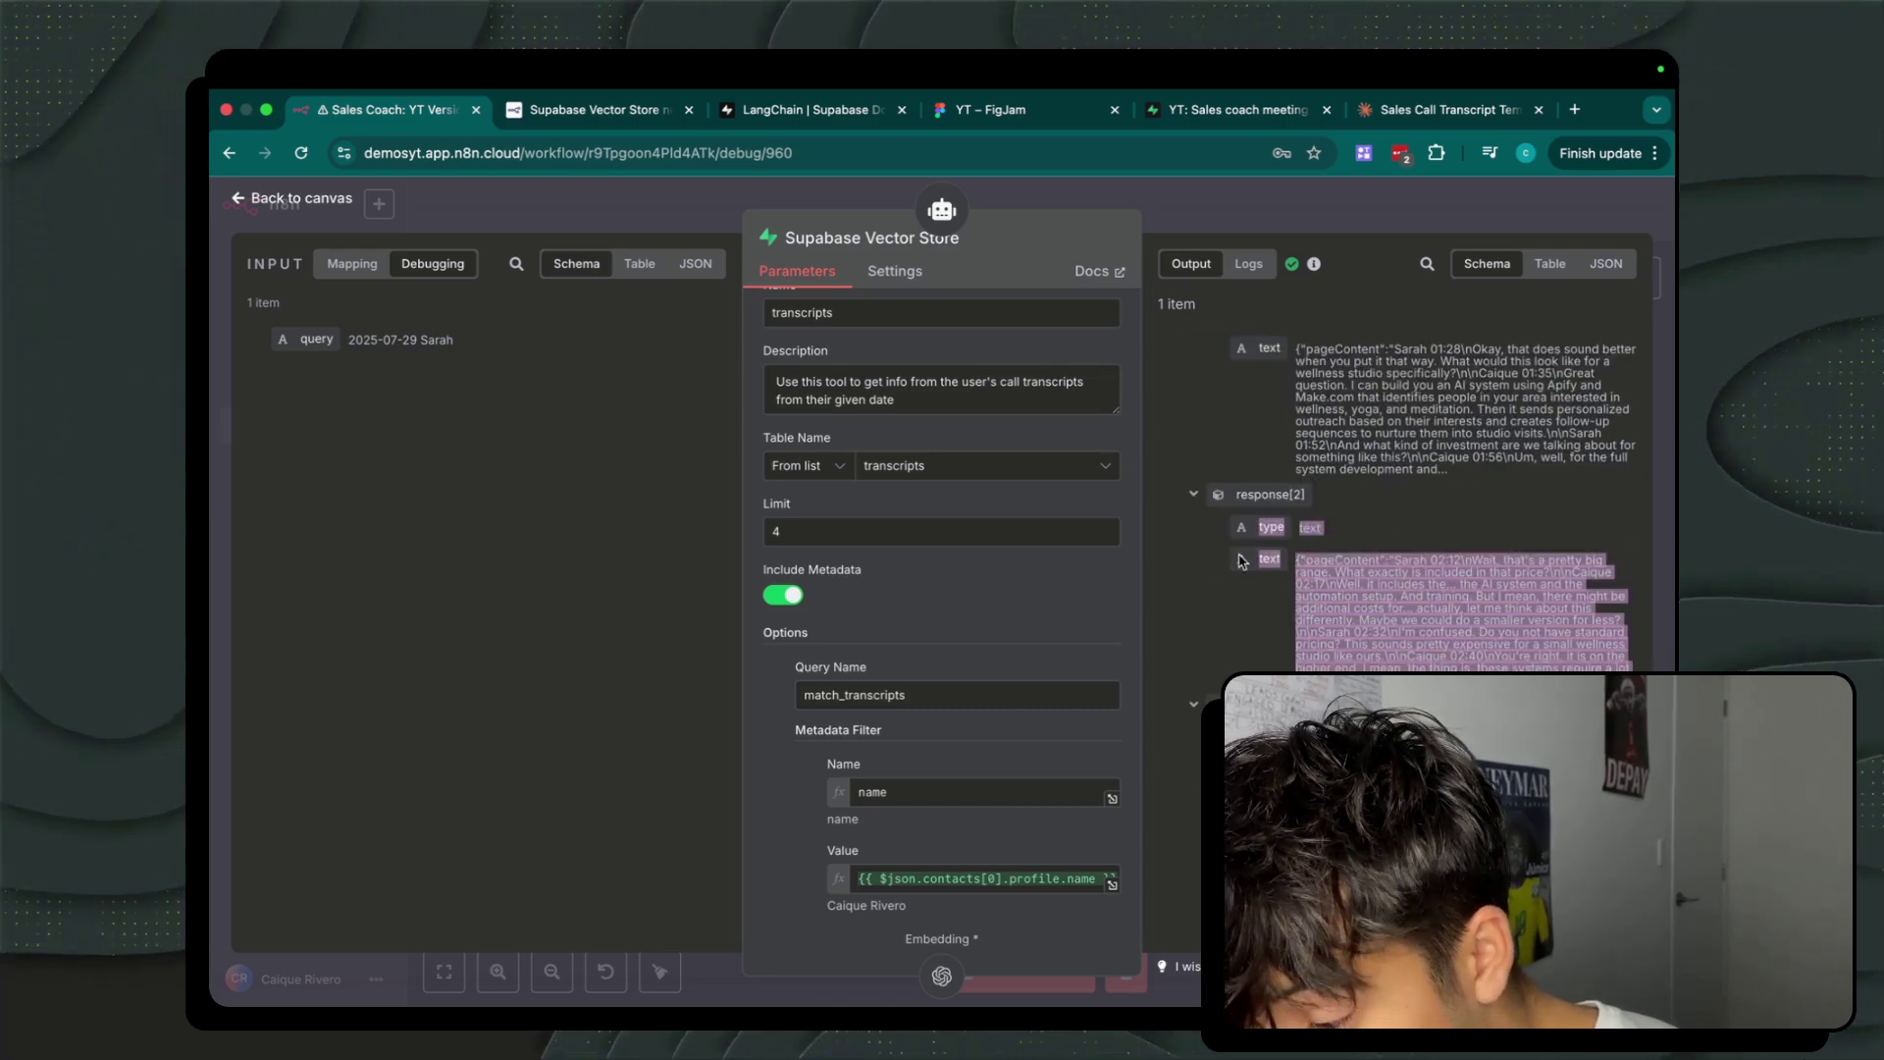
scroll(1405, 645, "up", 3)
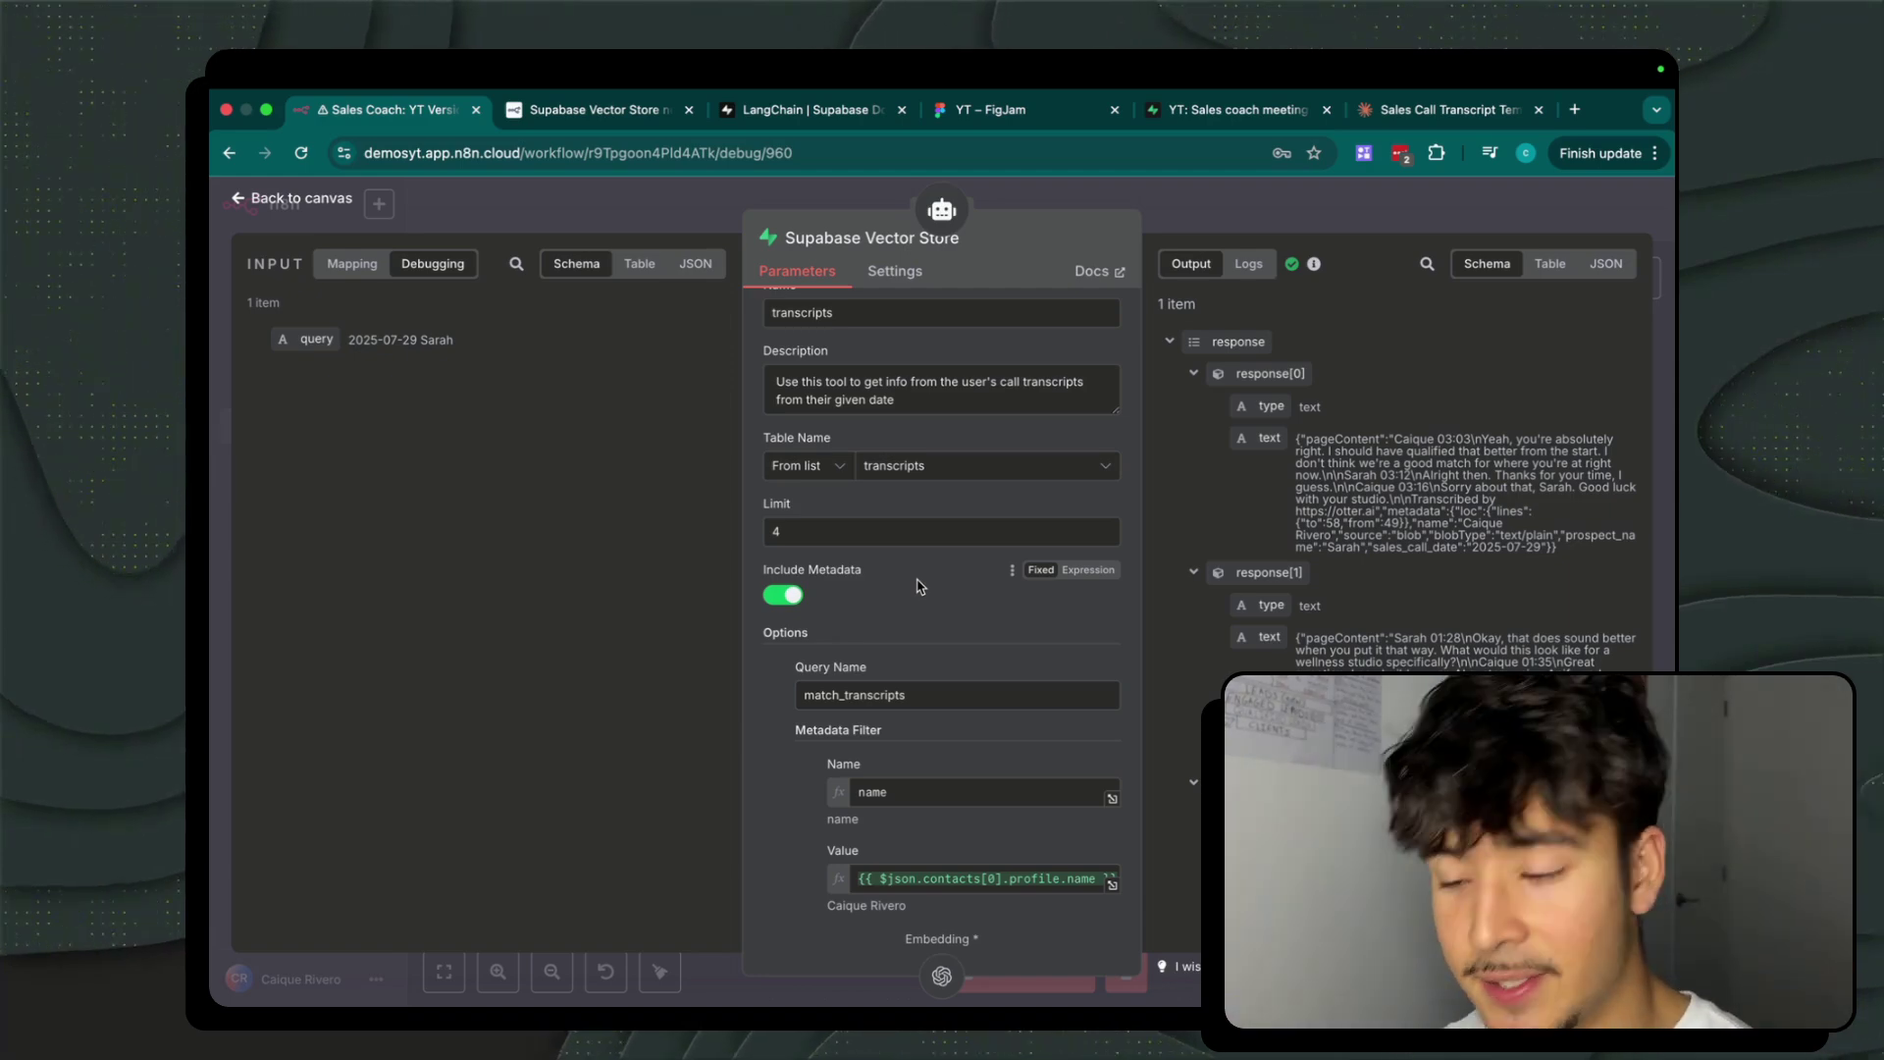
left_click(1213, 222)
Check the Supabase table list, return to the n8n workflow, and review the Google Drive node's file download settings under Upload Coach Knowledge.
left_click(1238, 109)
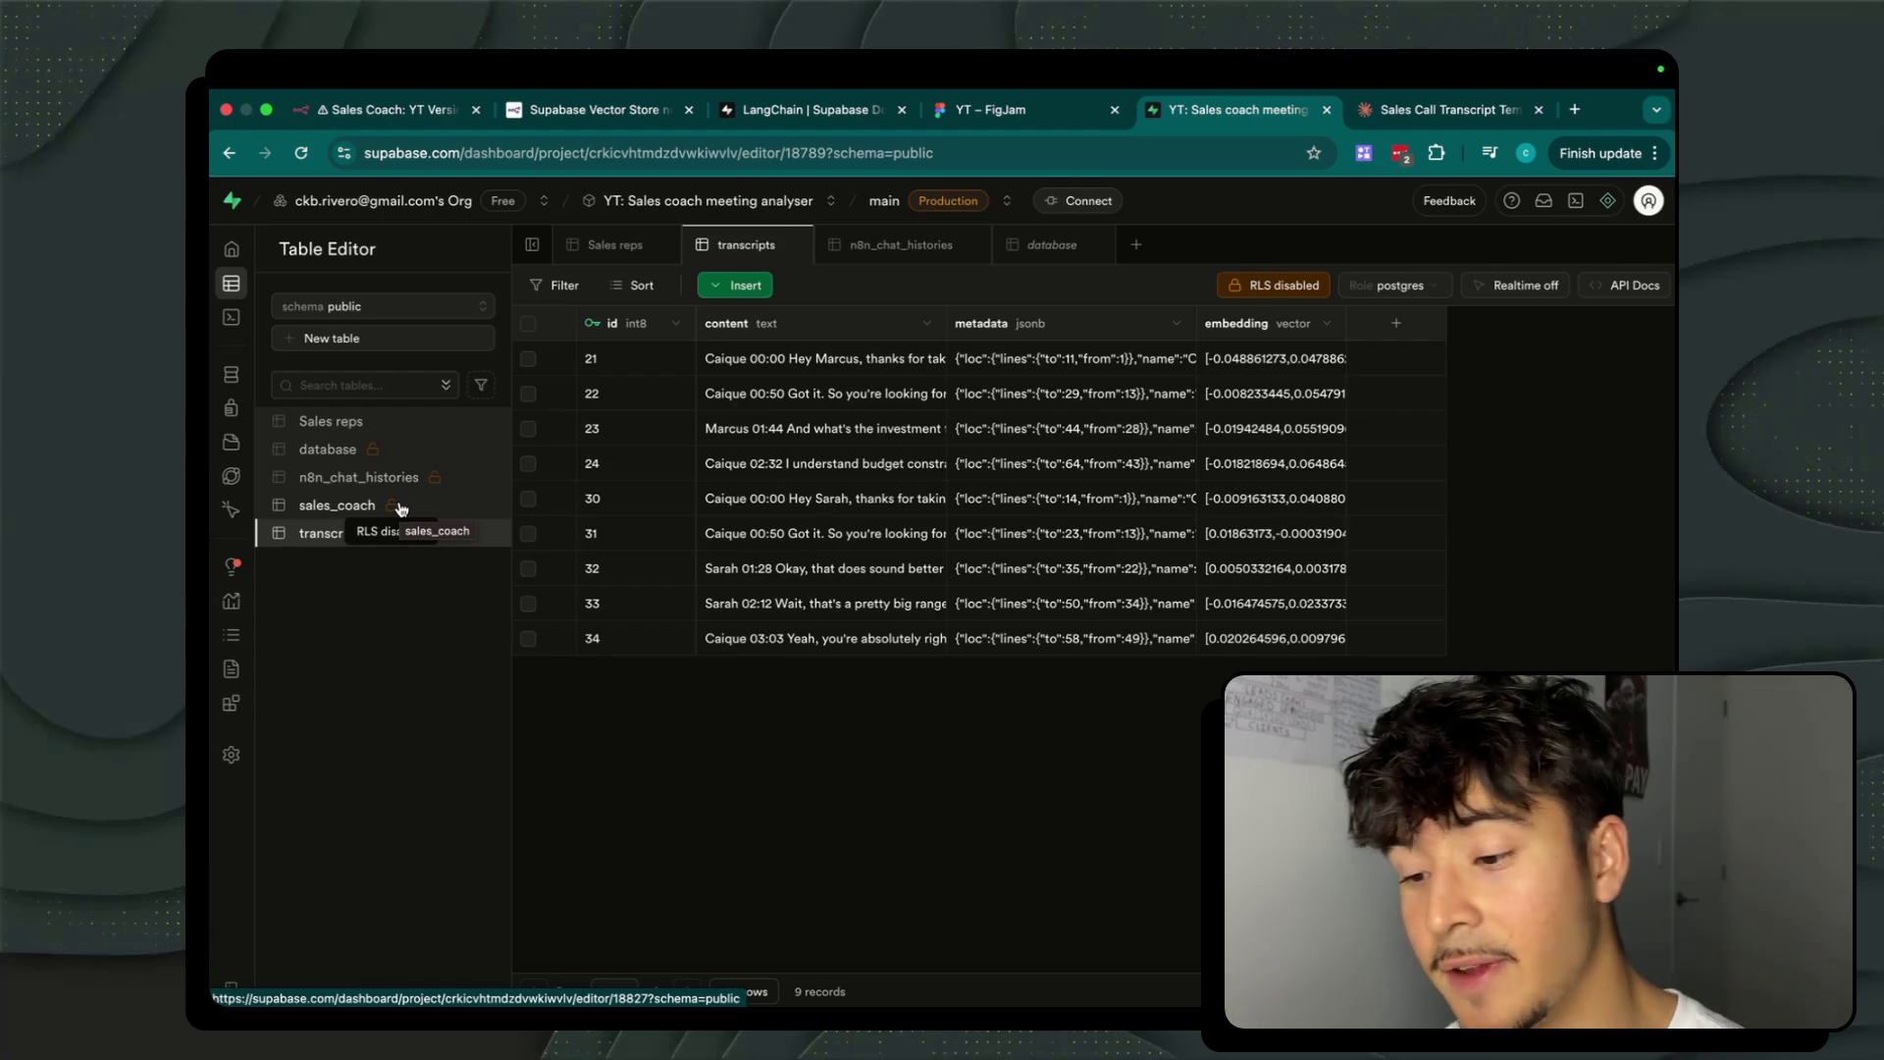
key("super+1")
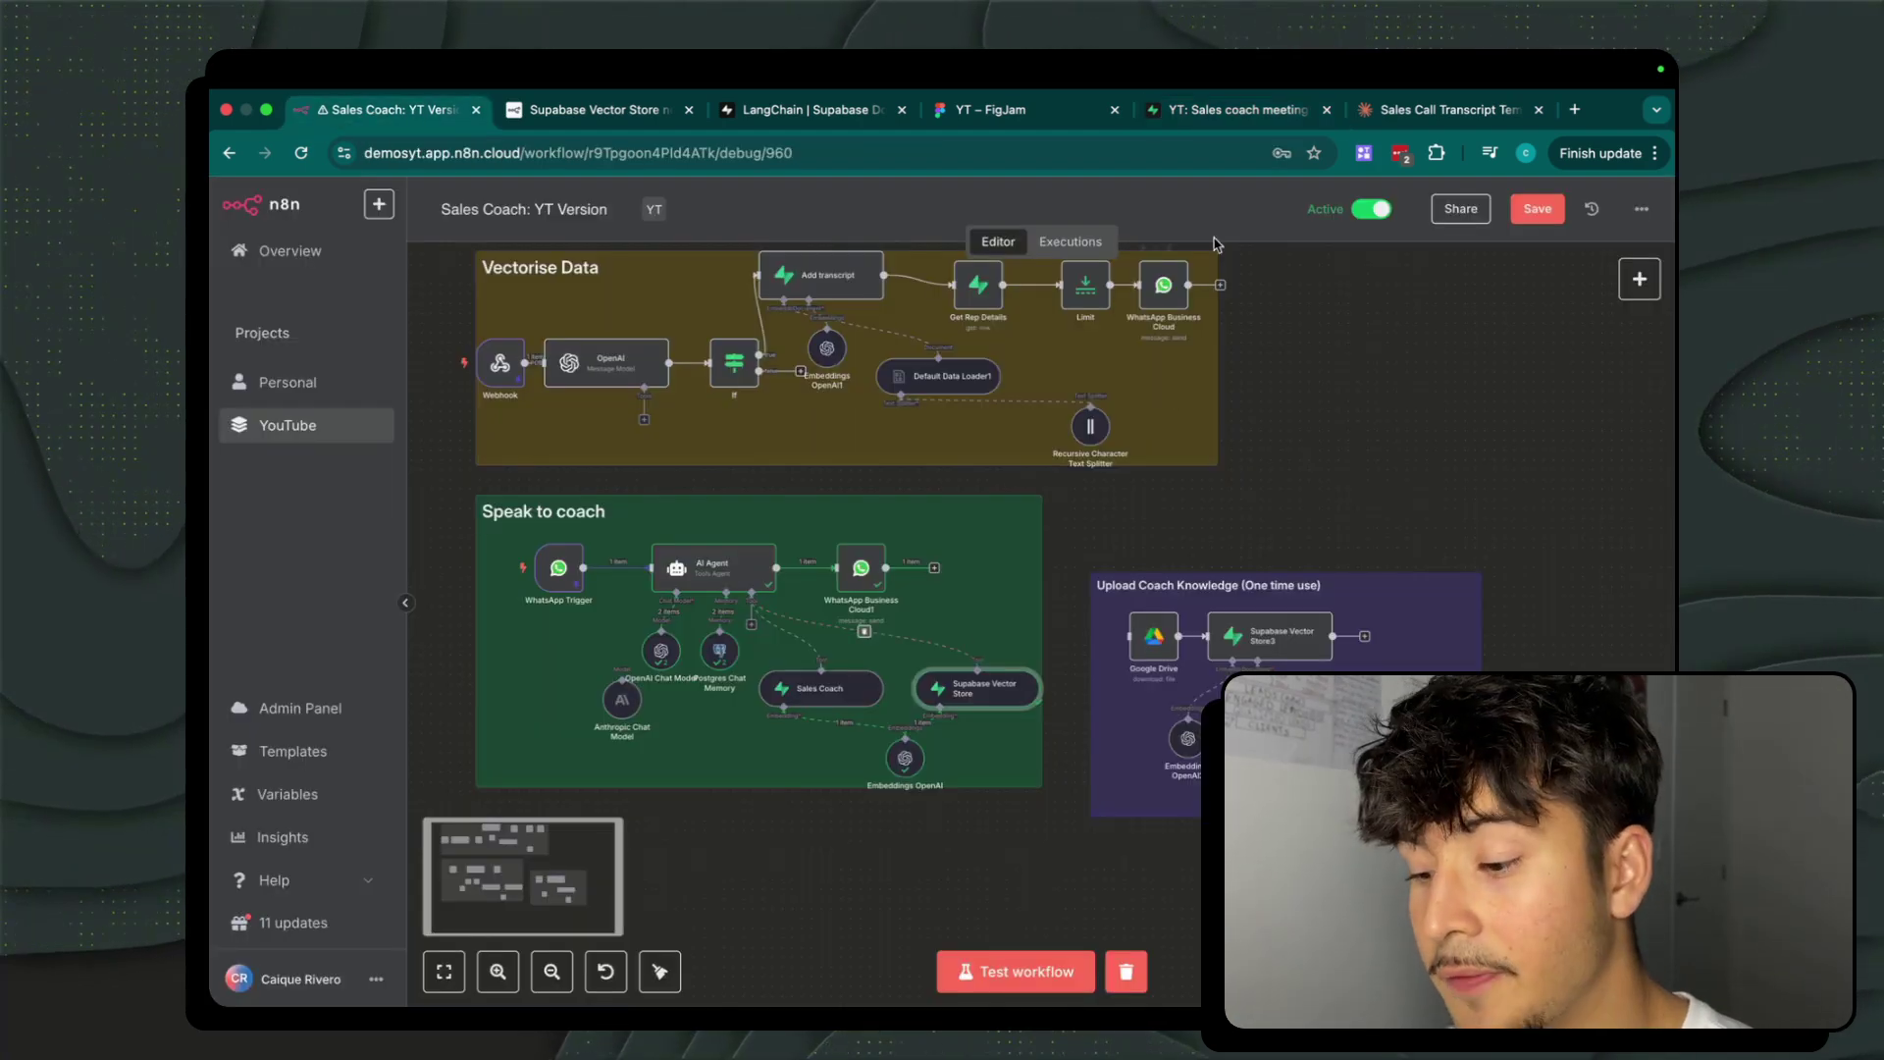
scroll(1163, 608, "up", 6)
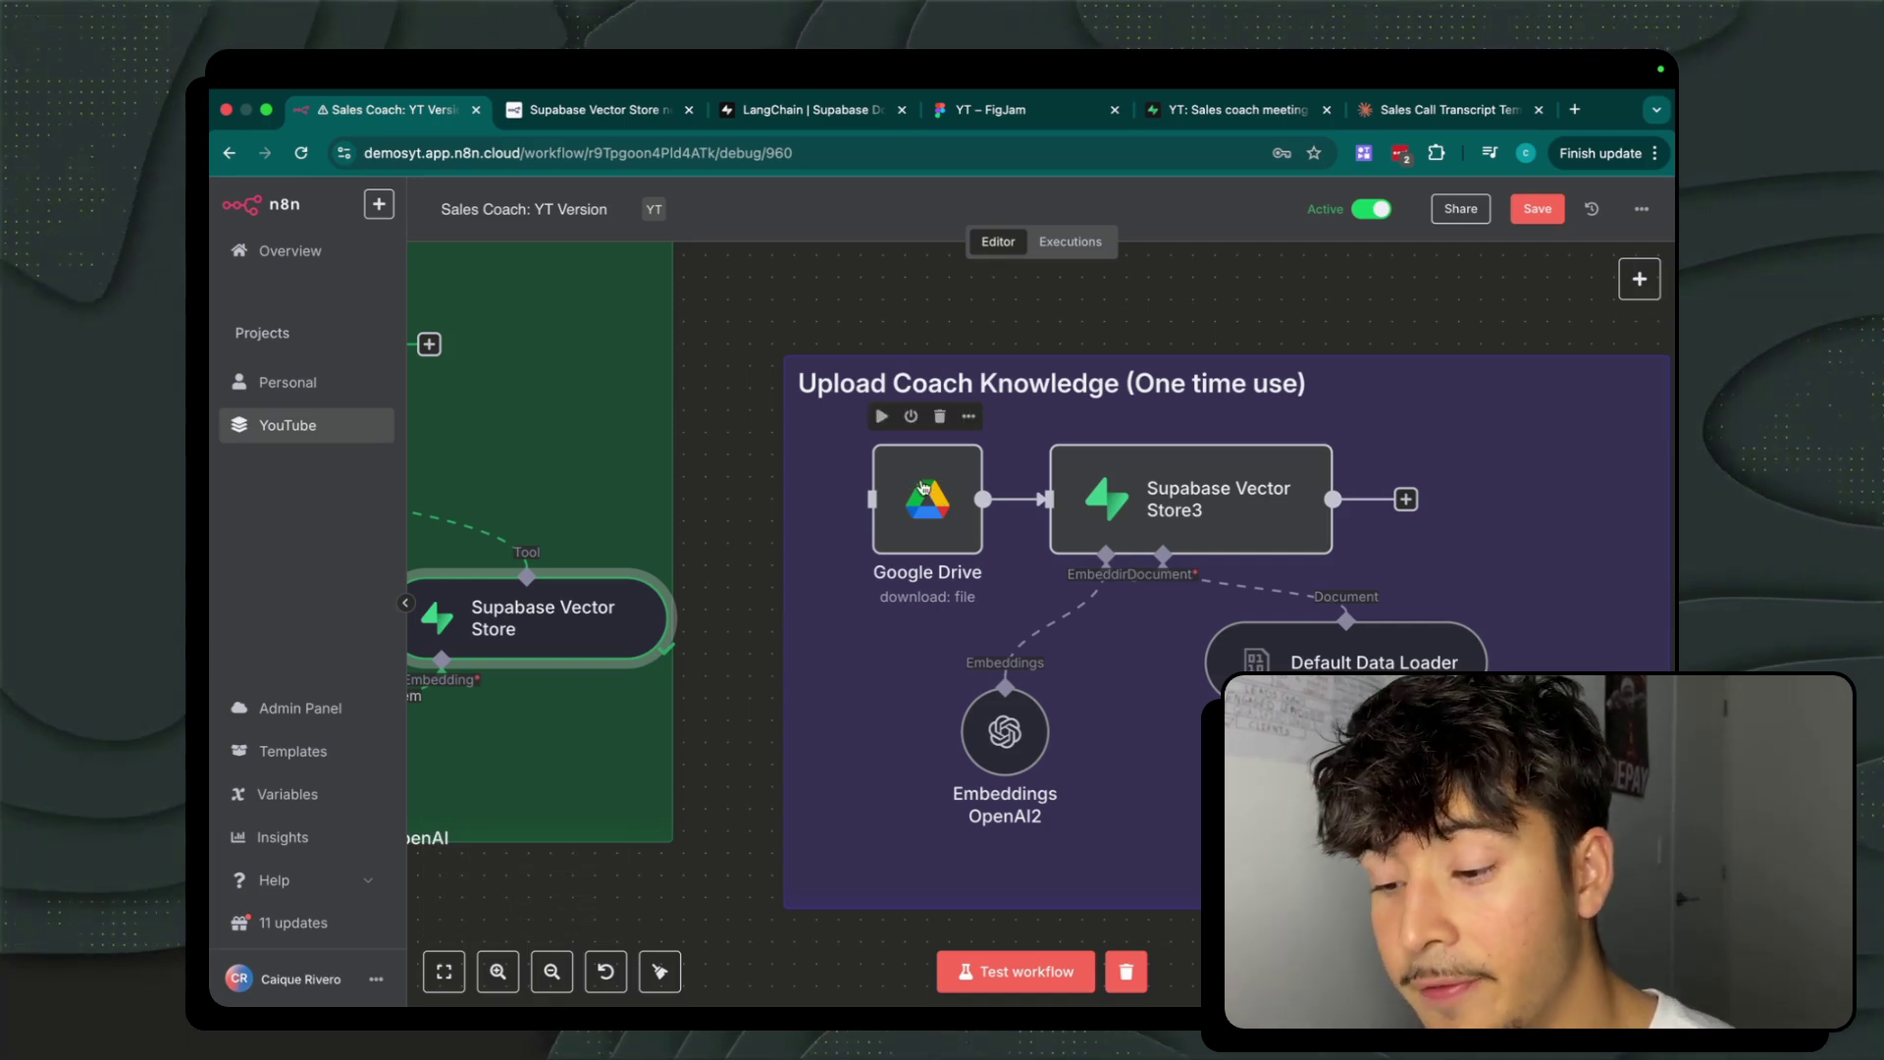
left_click(925, 524)
double_click(925, 525)
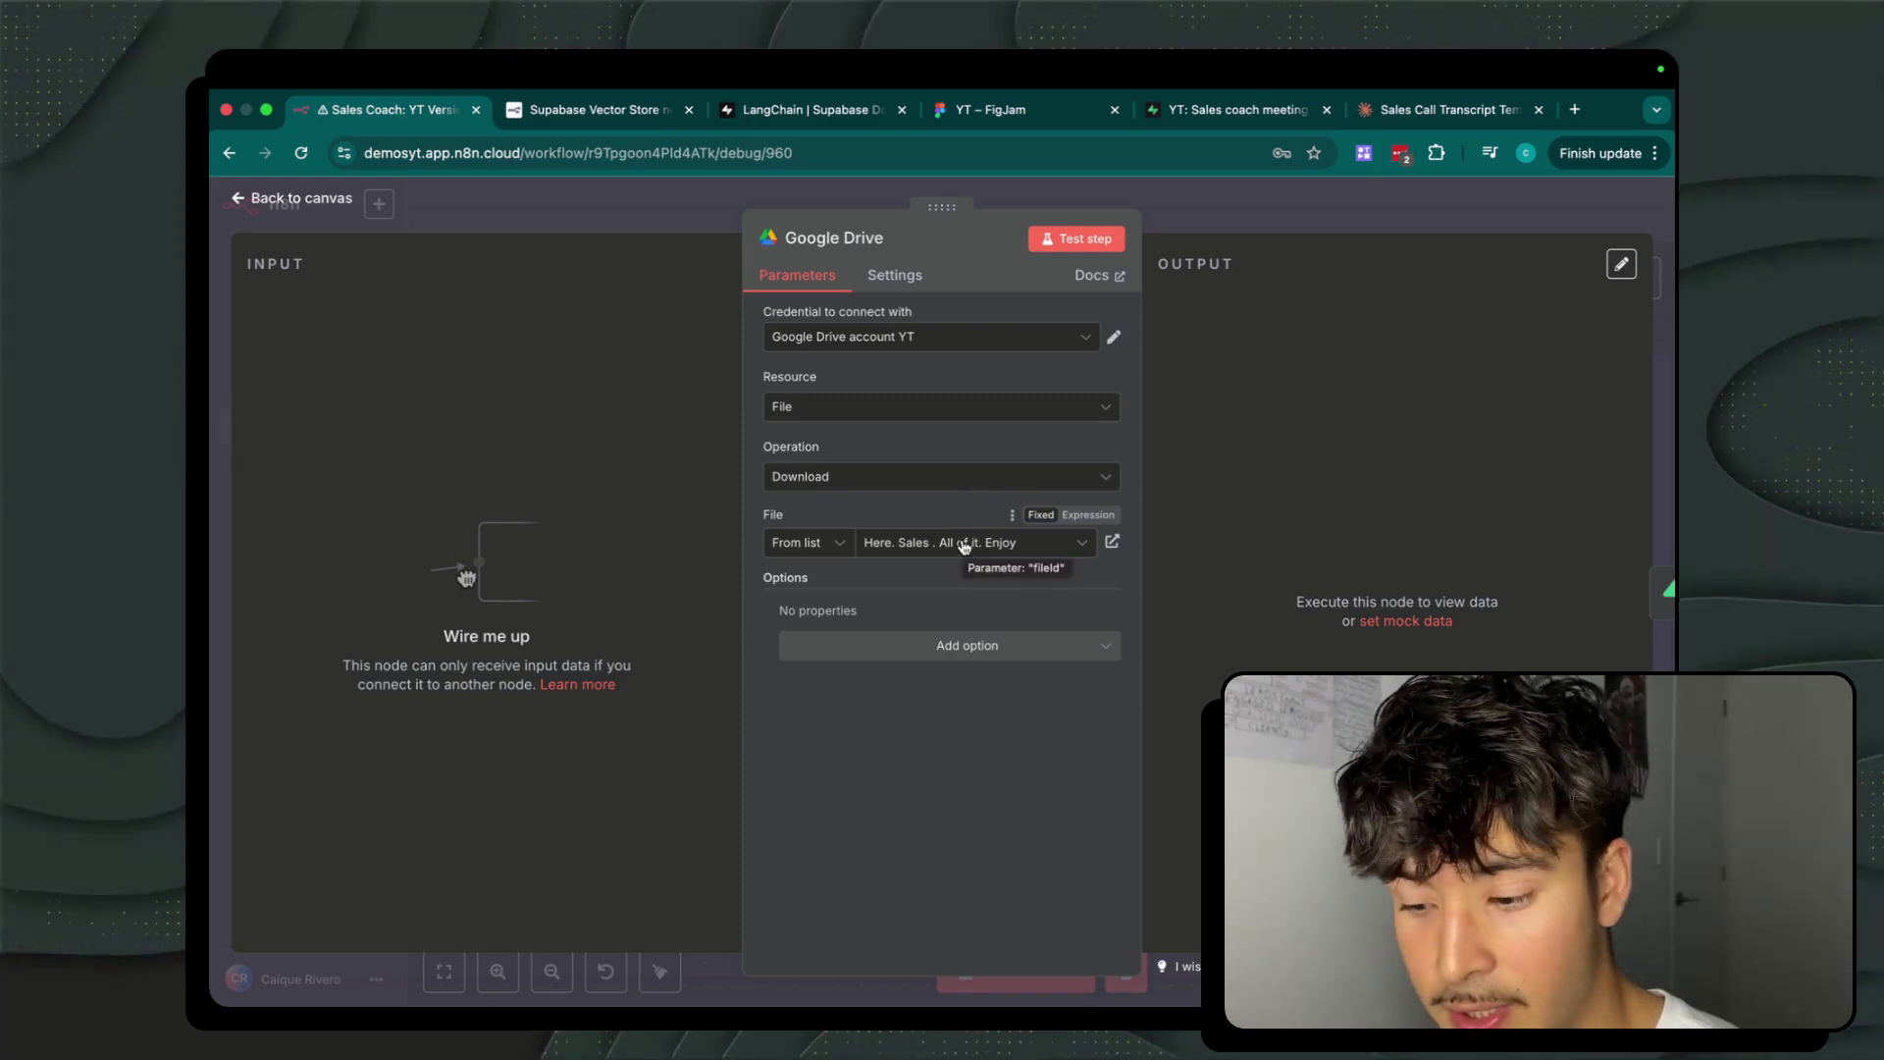
left_click(1233, 197)
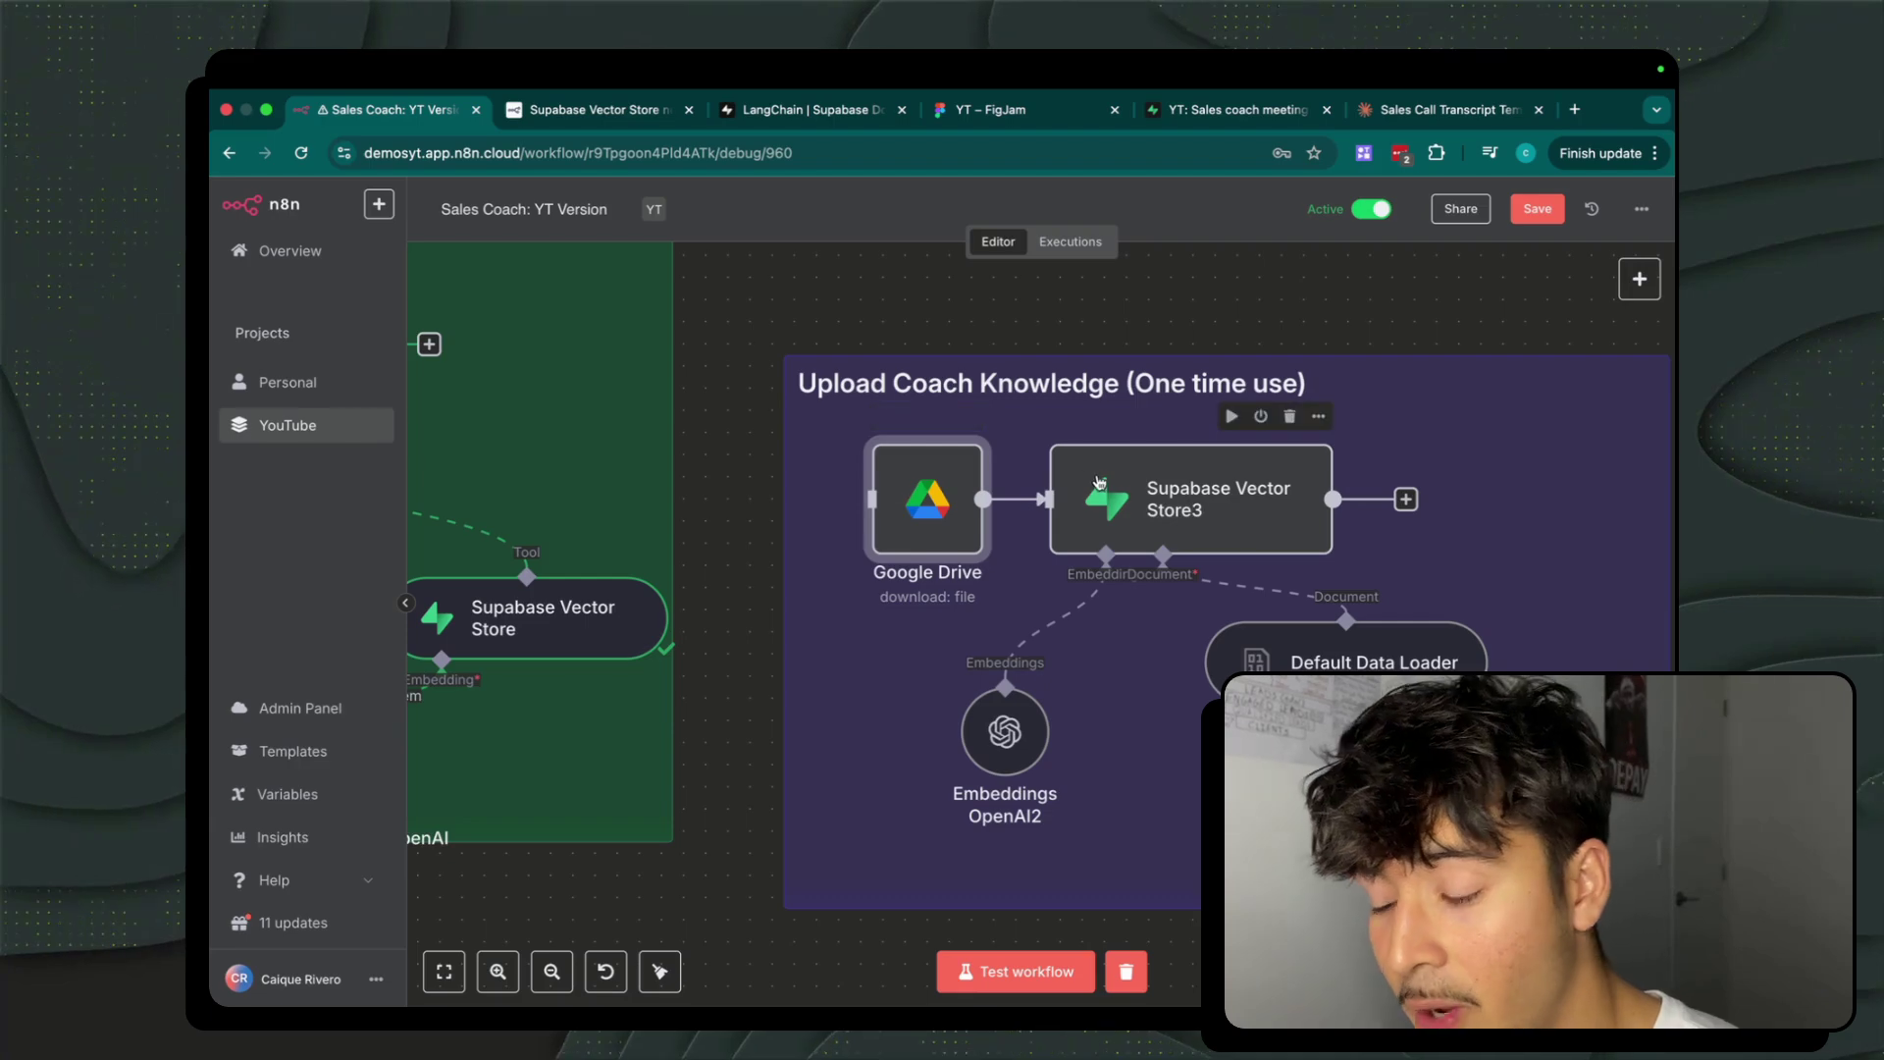
Review the table and query name in Supabase Vector Store3 and the data type and format in Default Data Loader.
double_click(1190, 498)
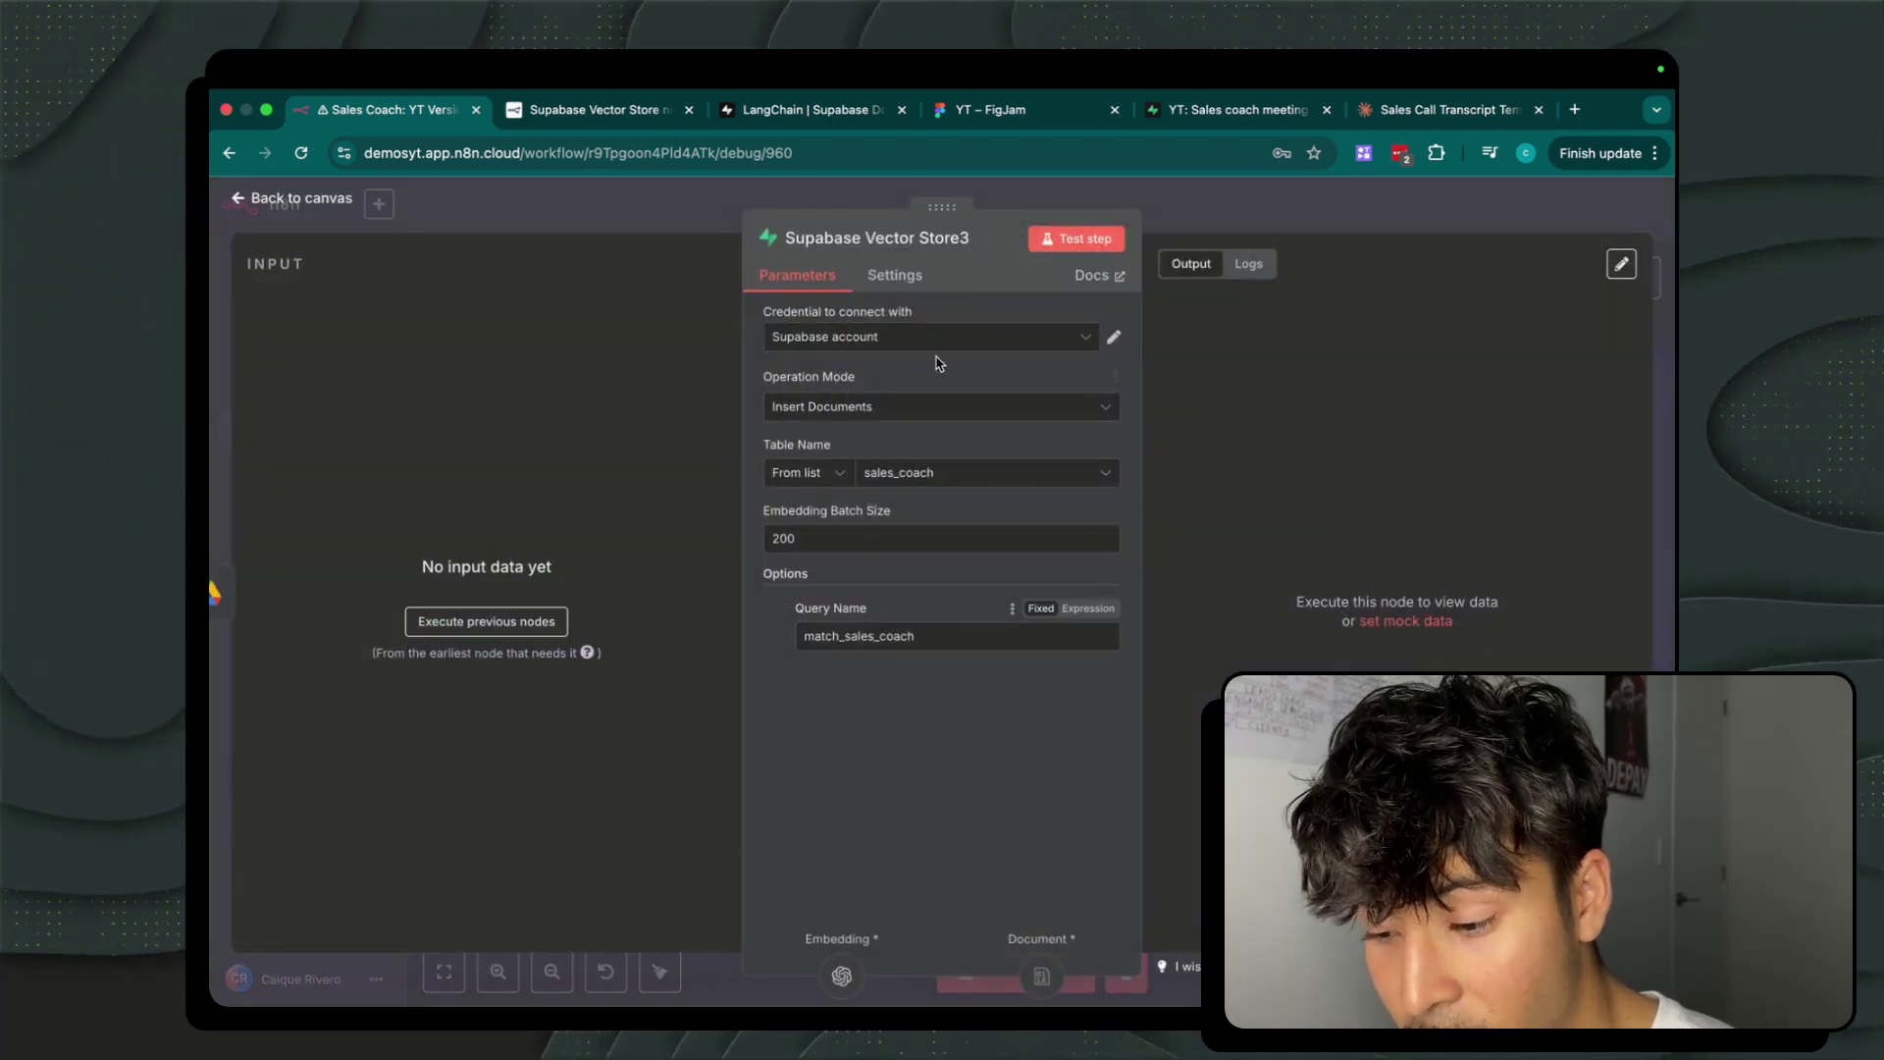
left_click(1207, 202)
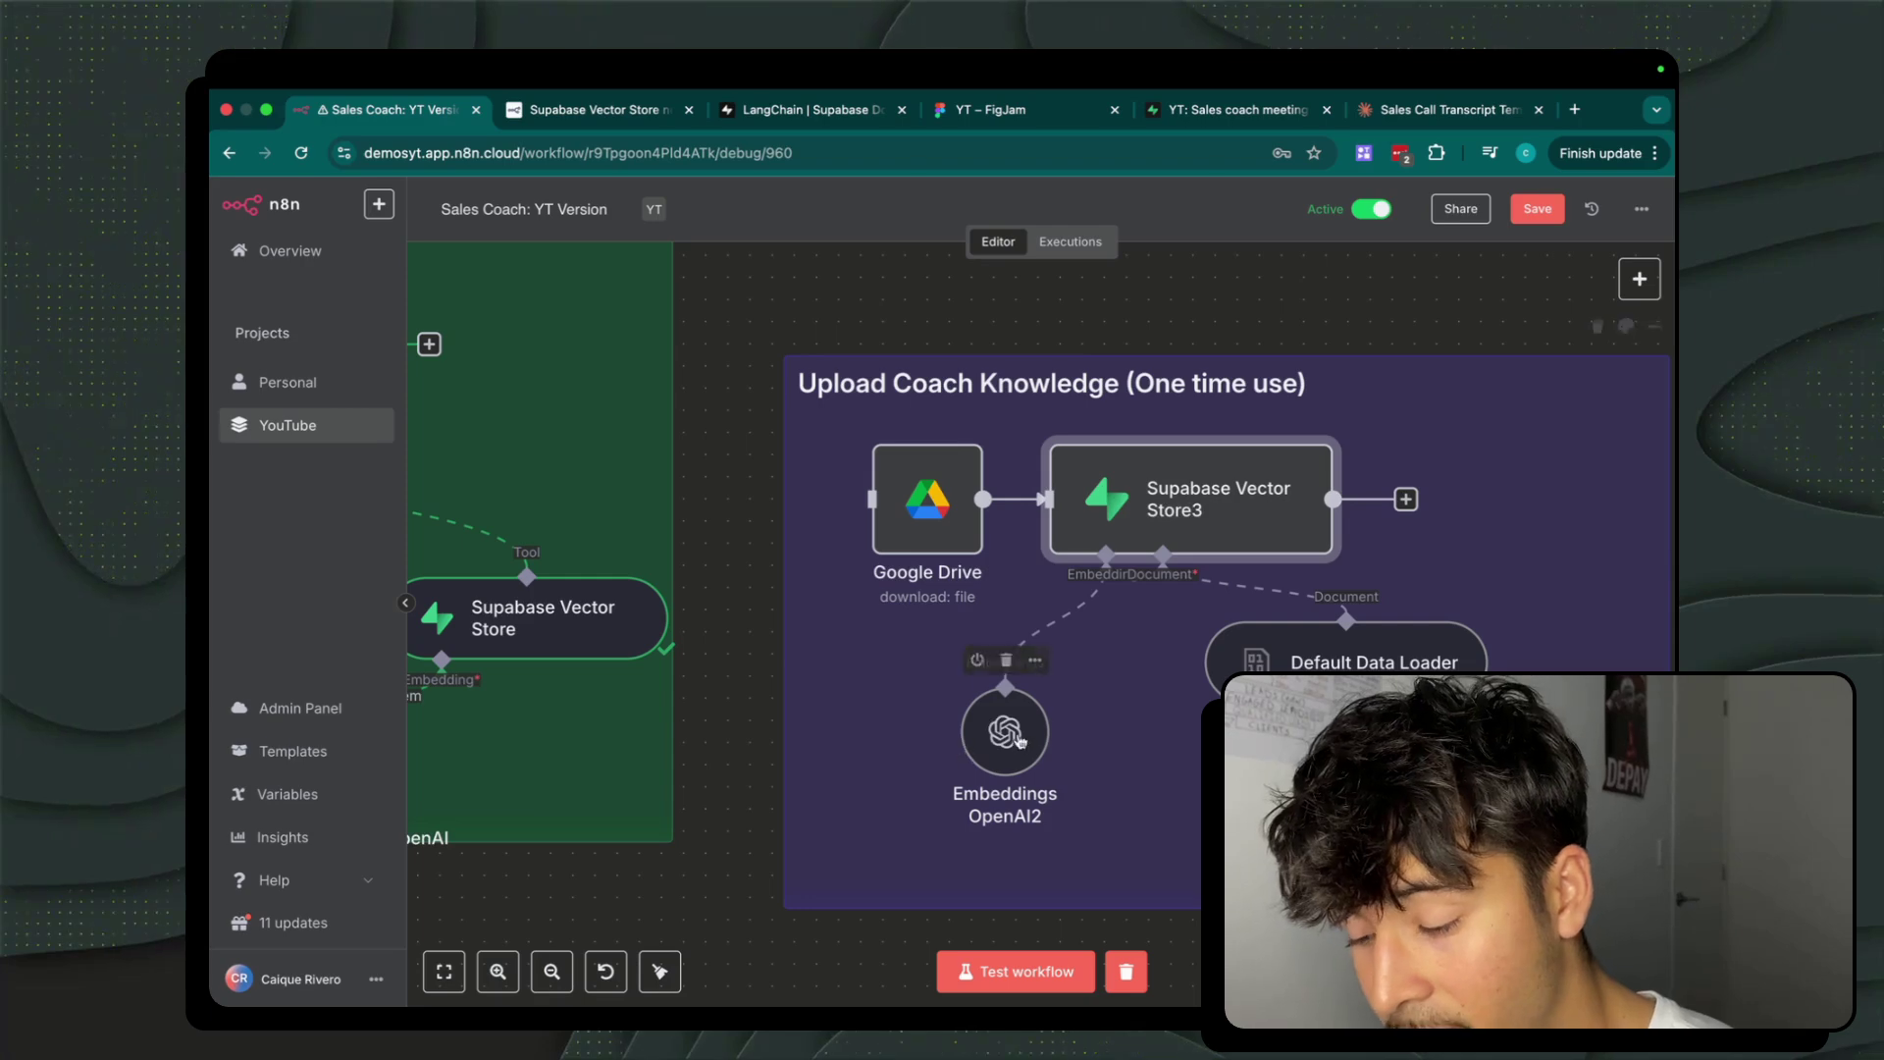
double_click(1275, 659)
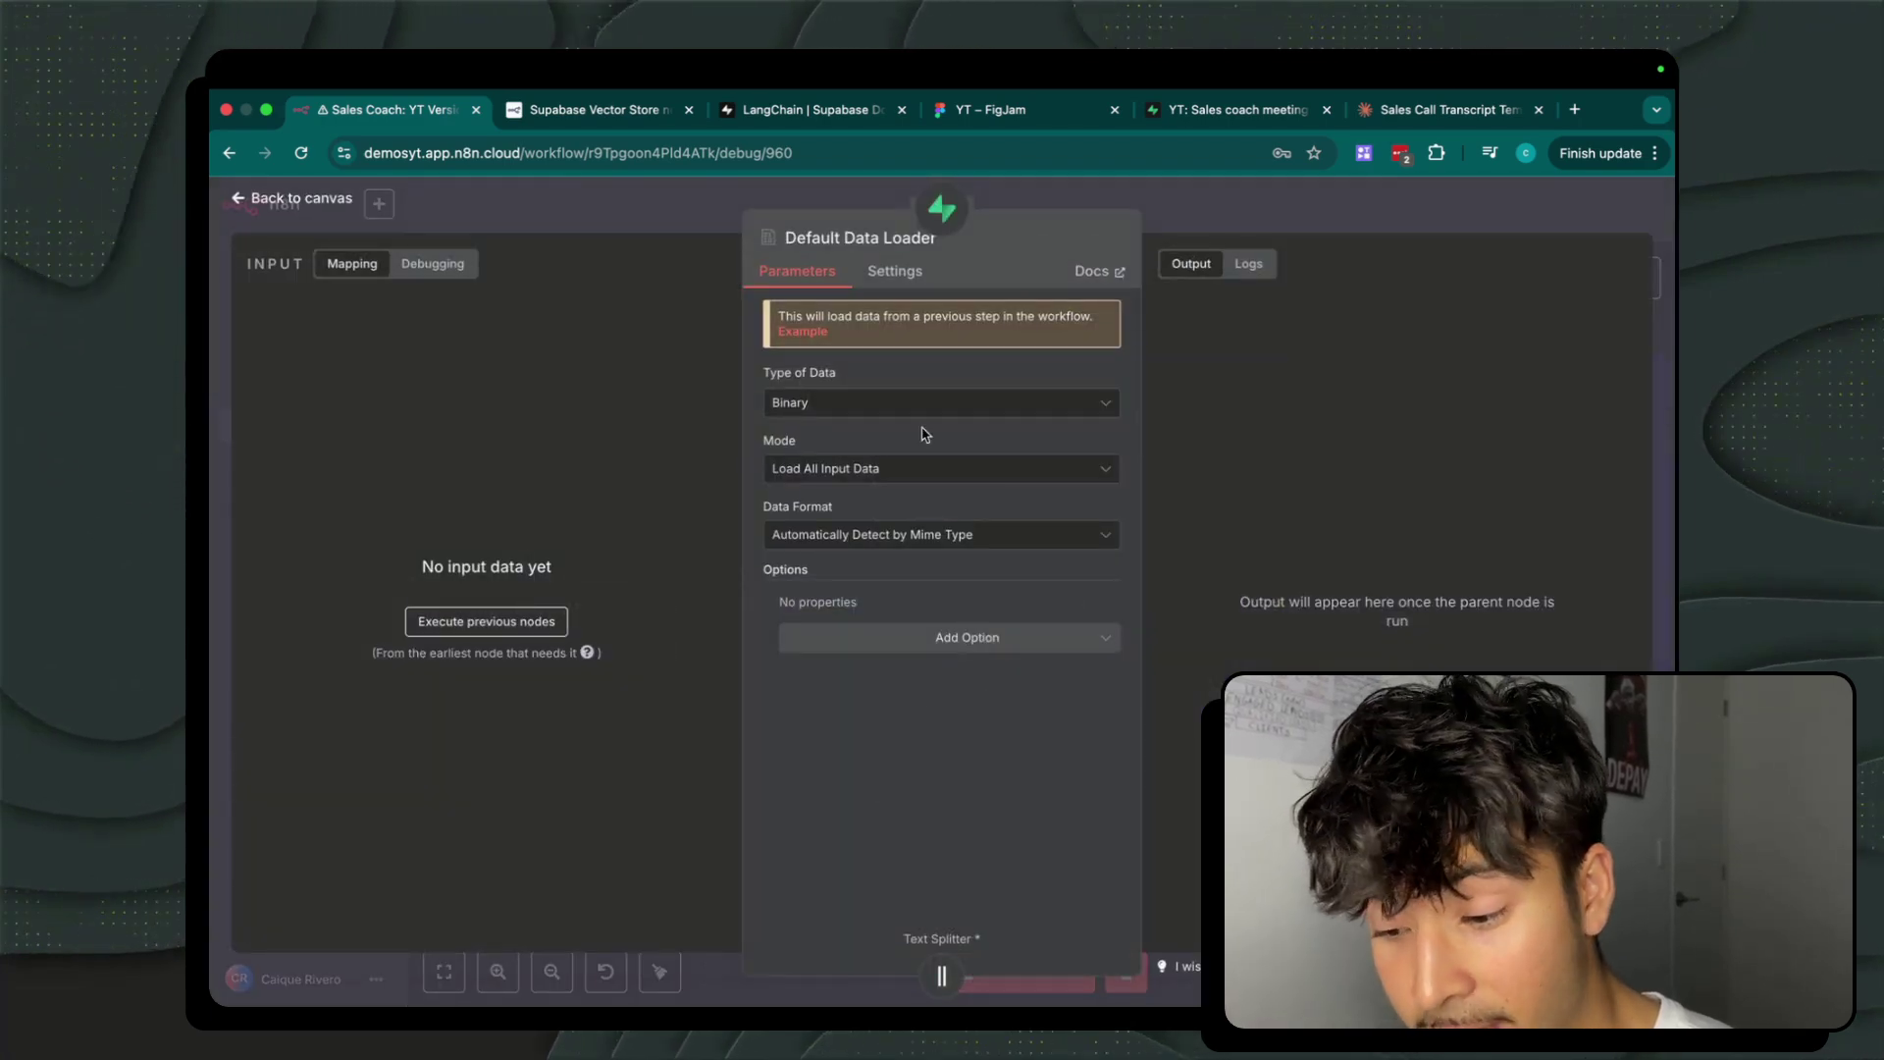
left_click(1313, 224)
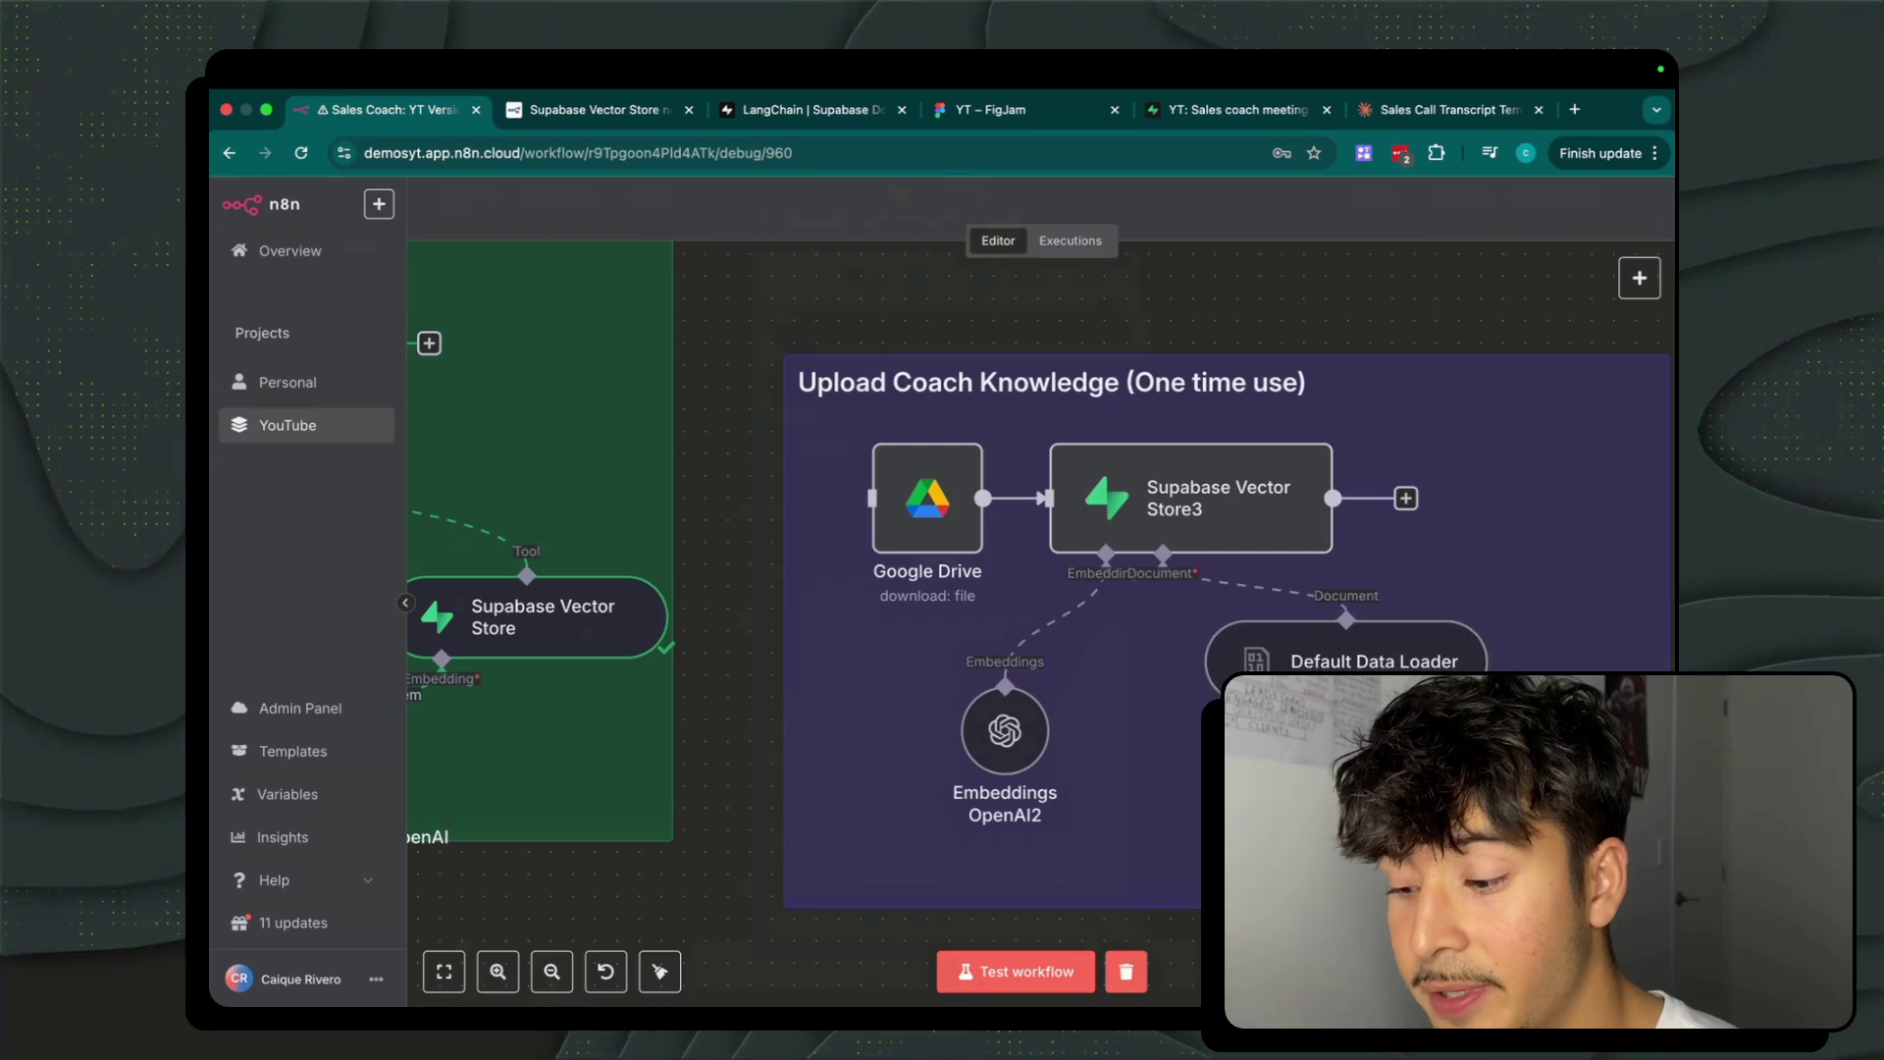
Review the chunk size, chunk overlap and split code in Recursive Character Text Splitter1, and close the node.
key("Return")
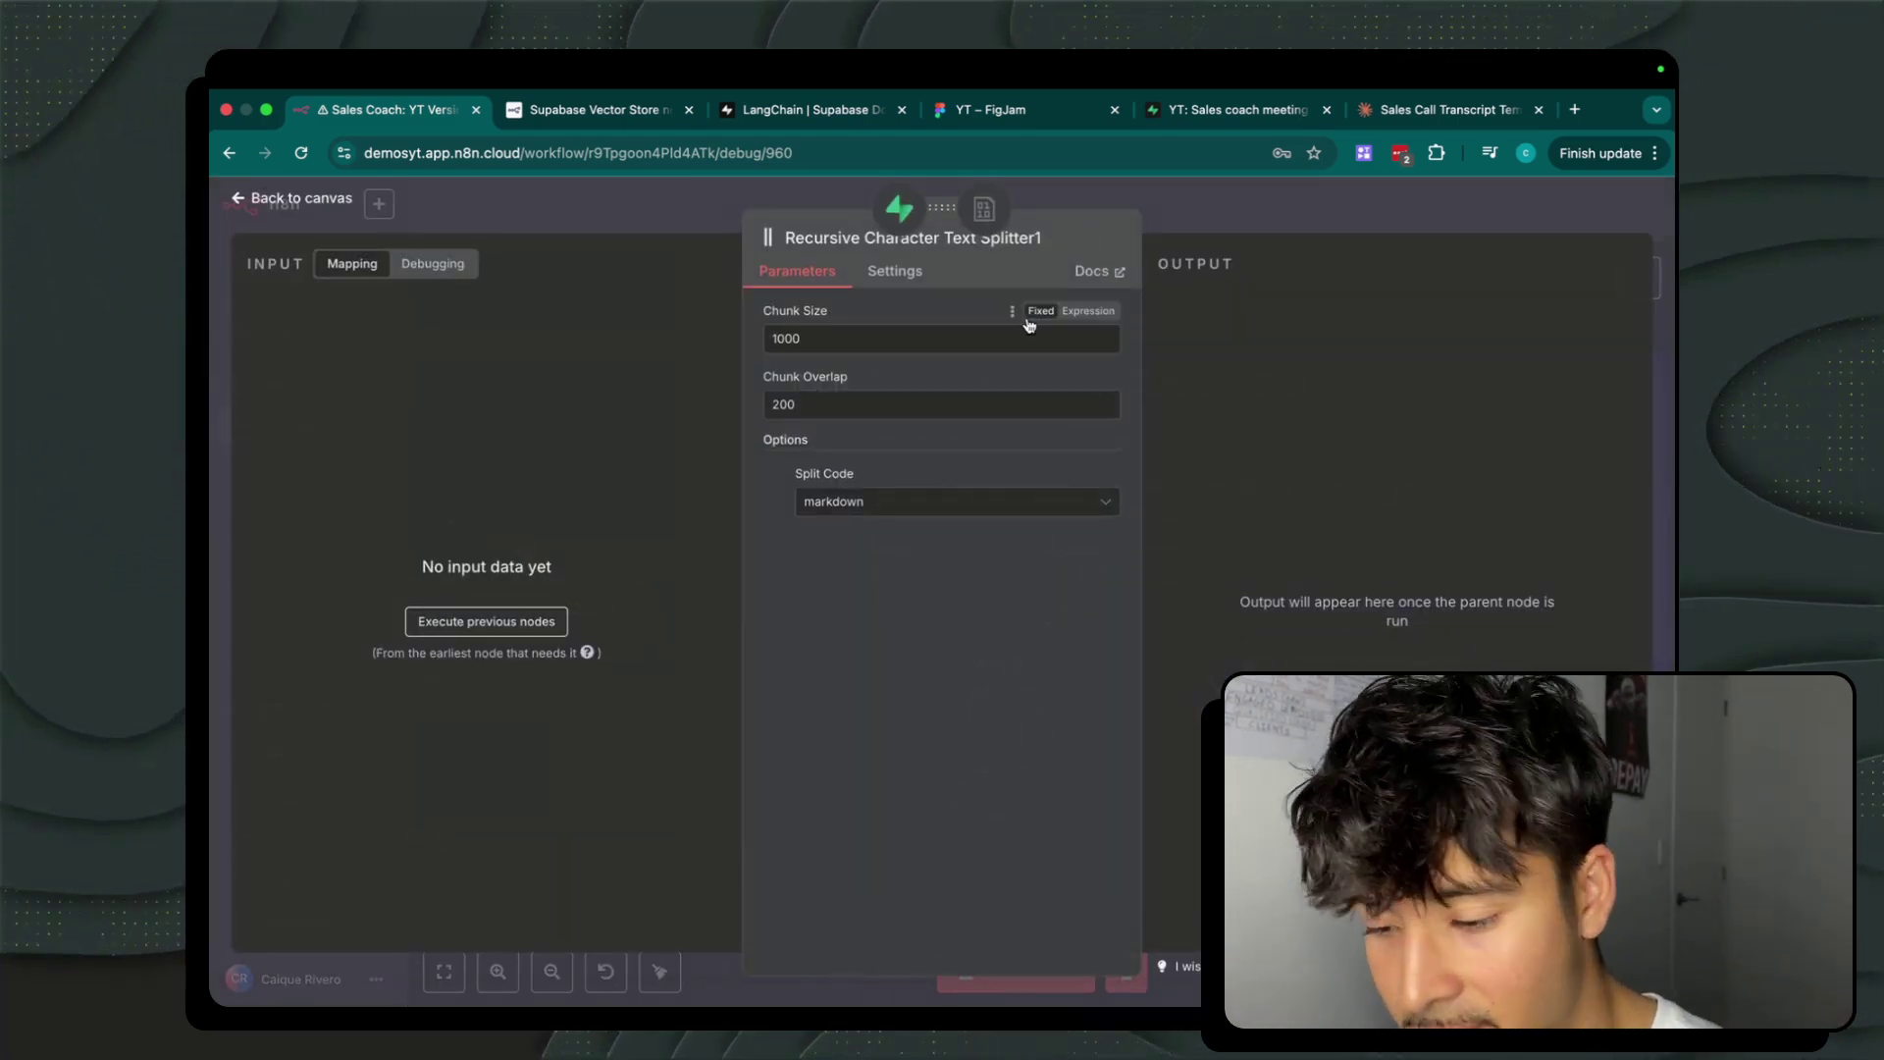
key("Tab")
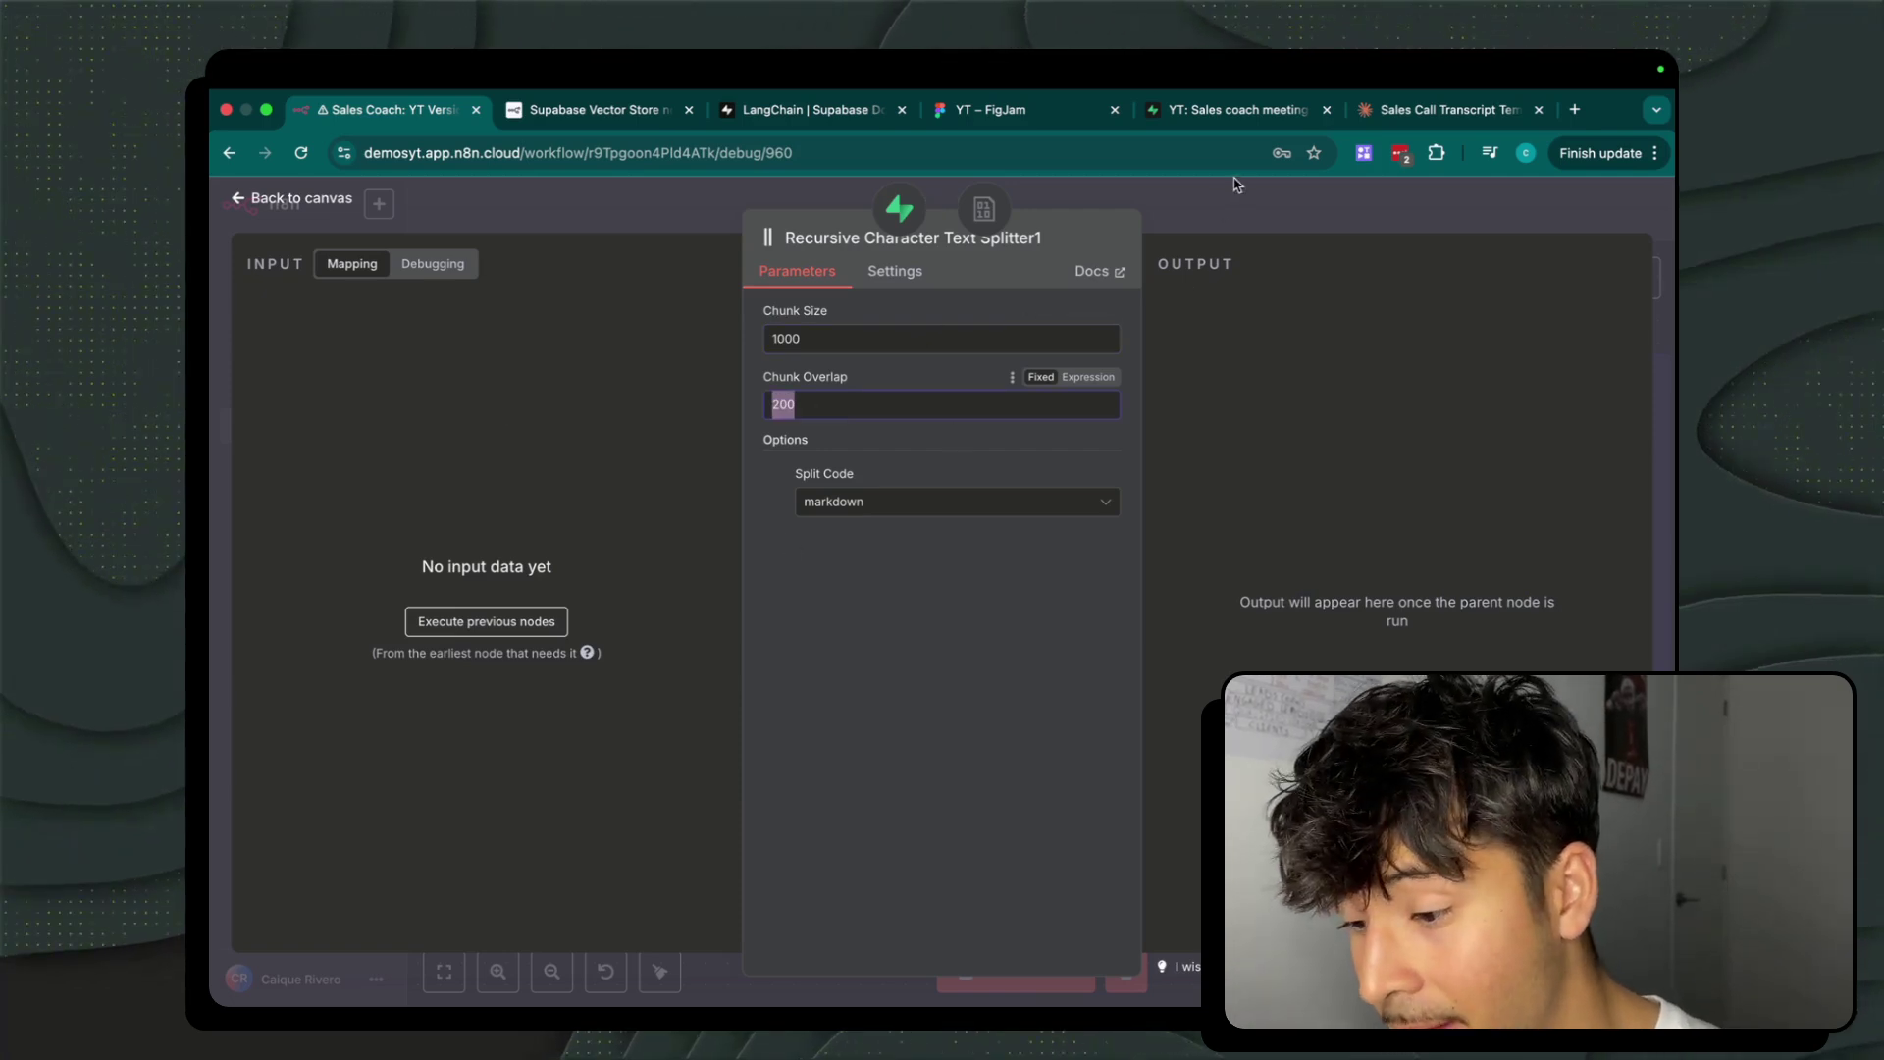
key("Escape")
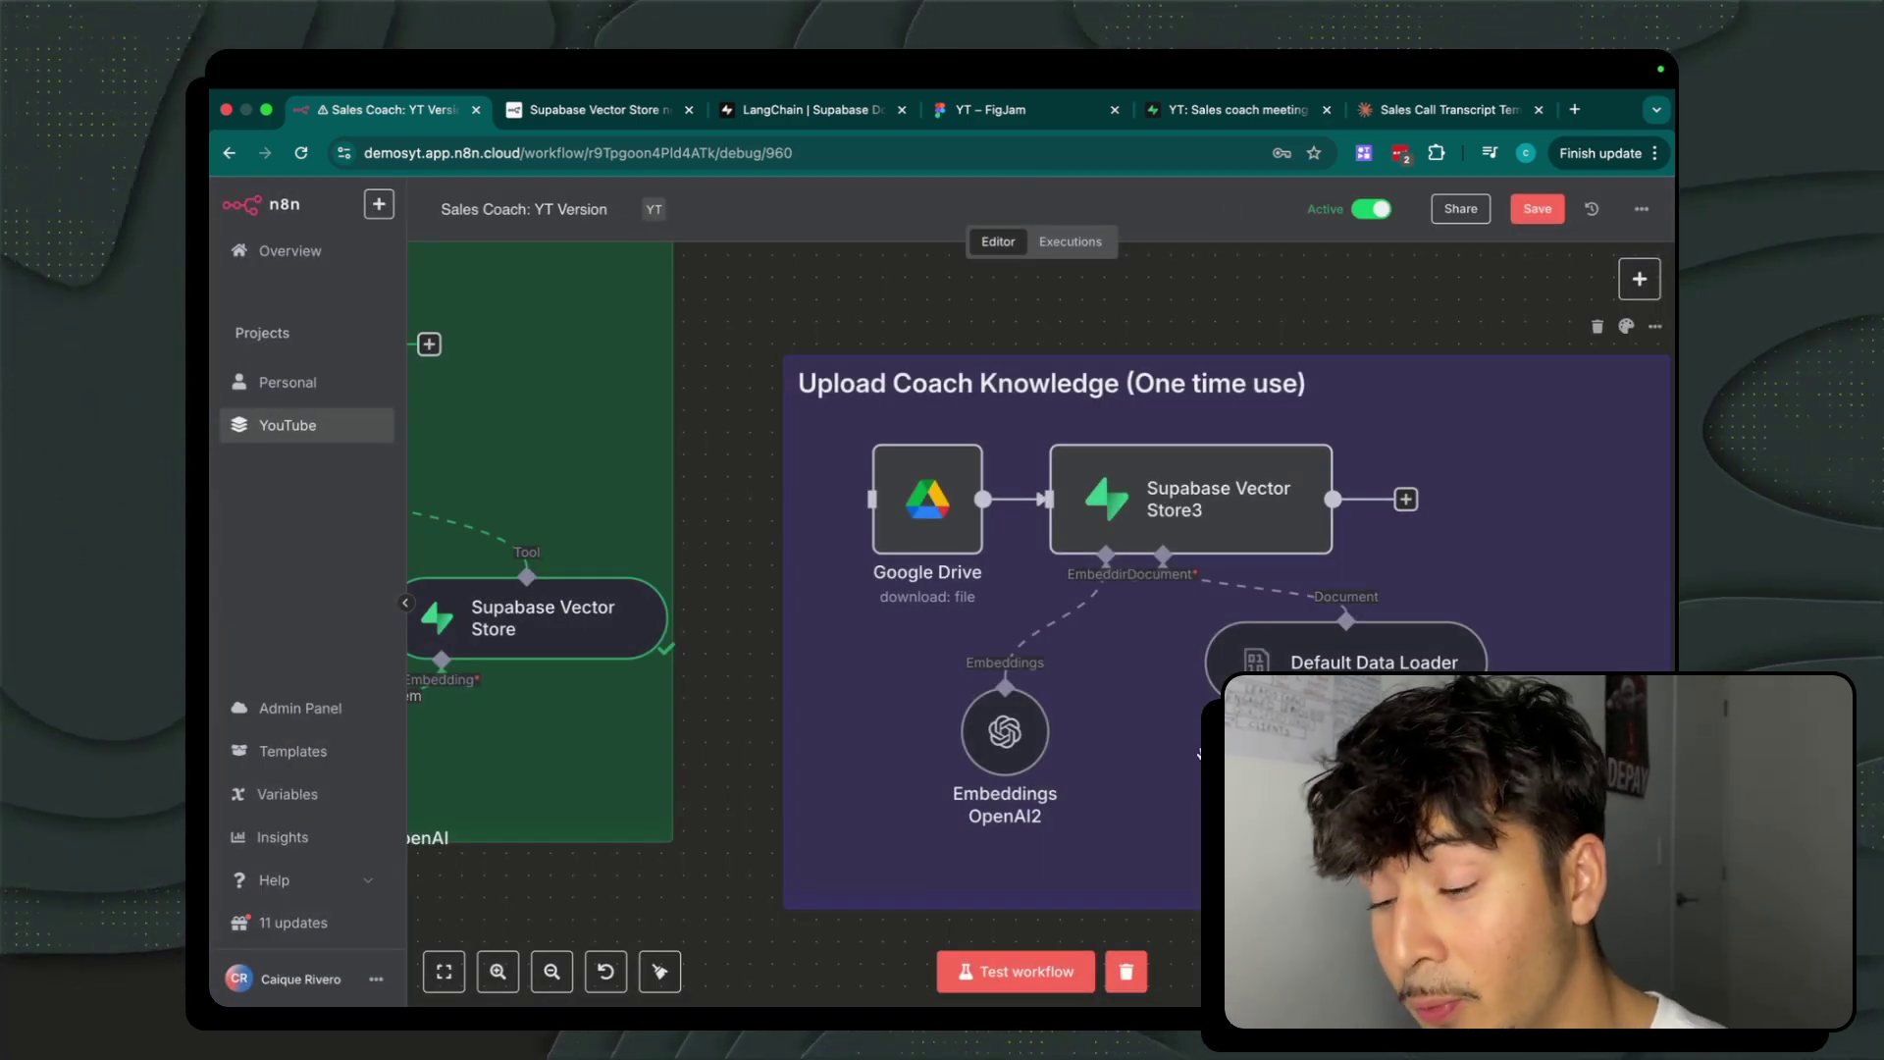
View the transcripts table in the Supabase Table Editor and switch back to the n8n workflow.
scroll(1108, 748, "down", 5)
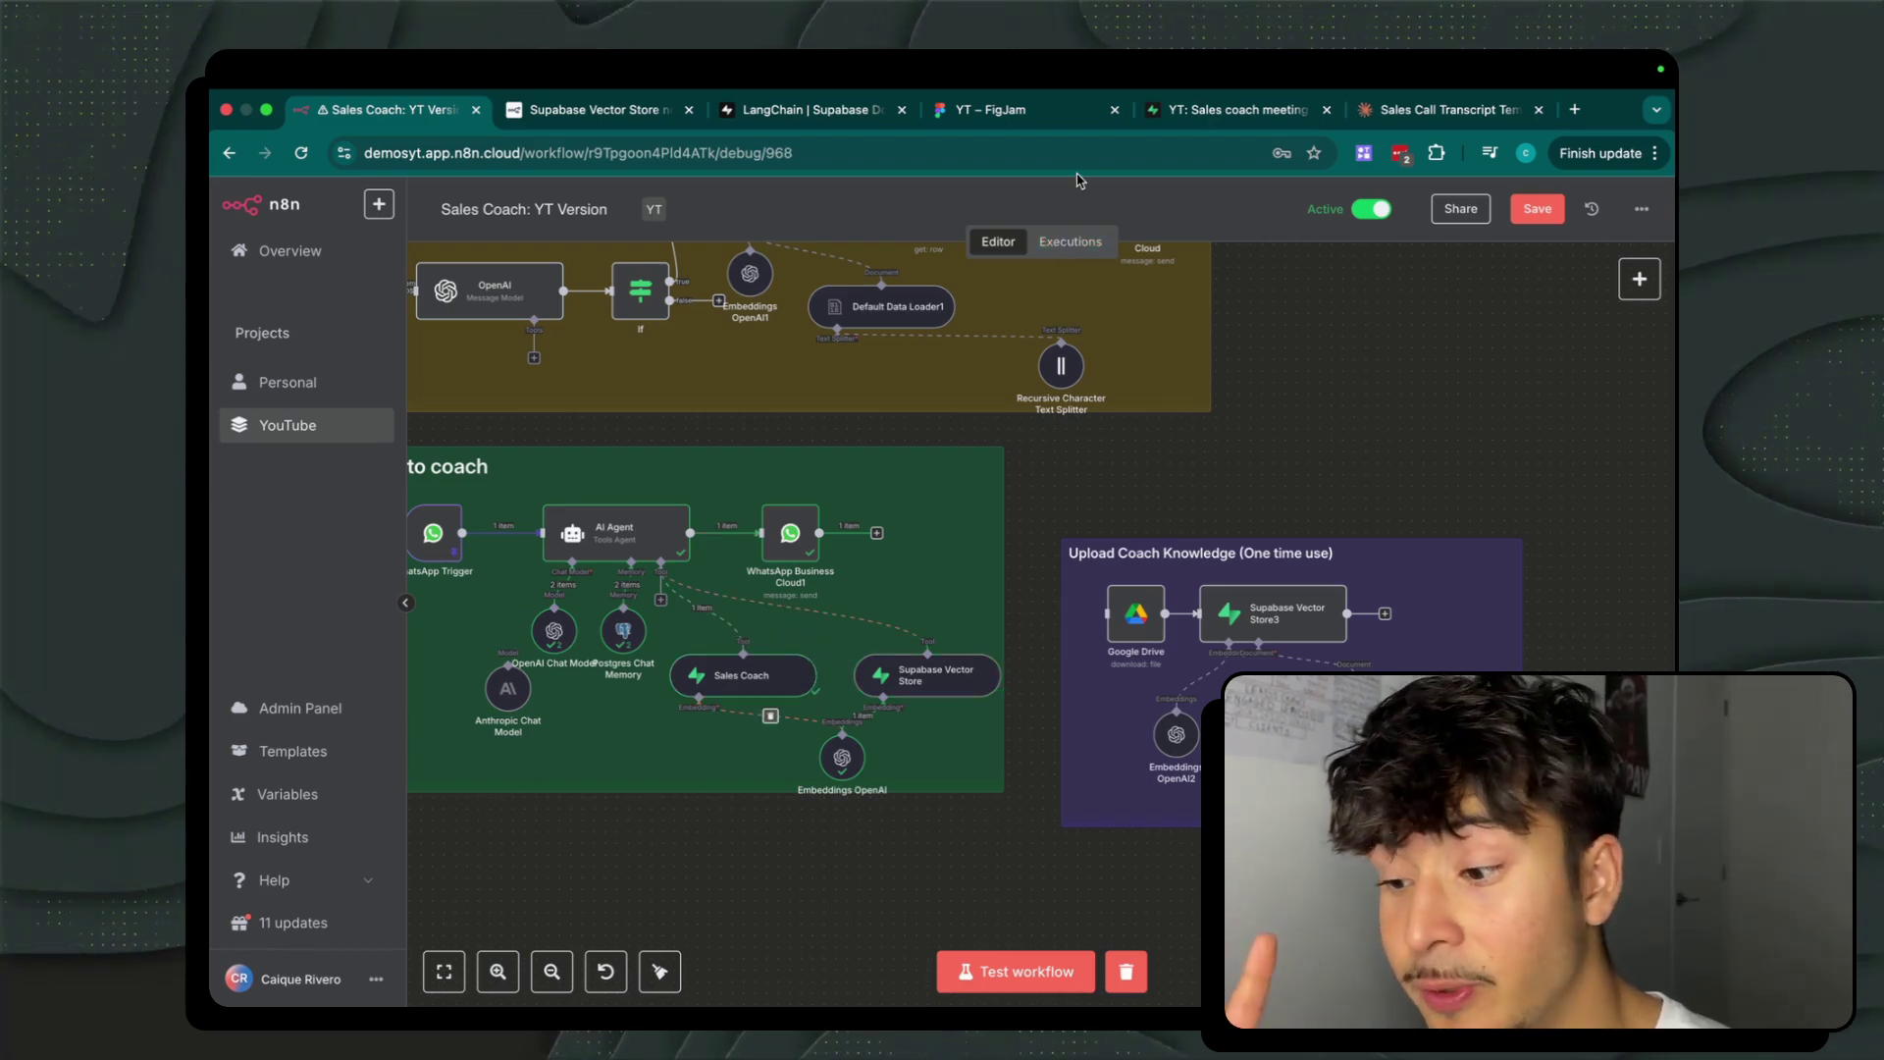
left_click(1178, 110)
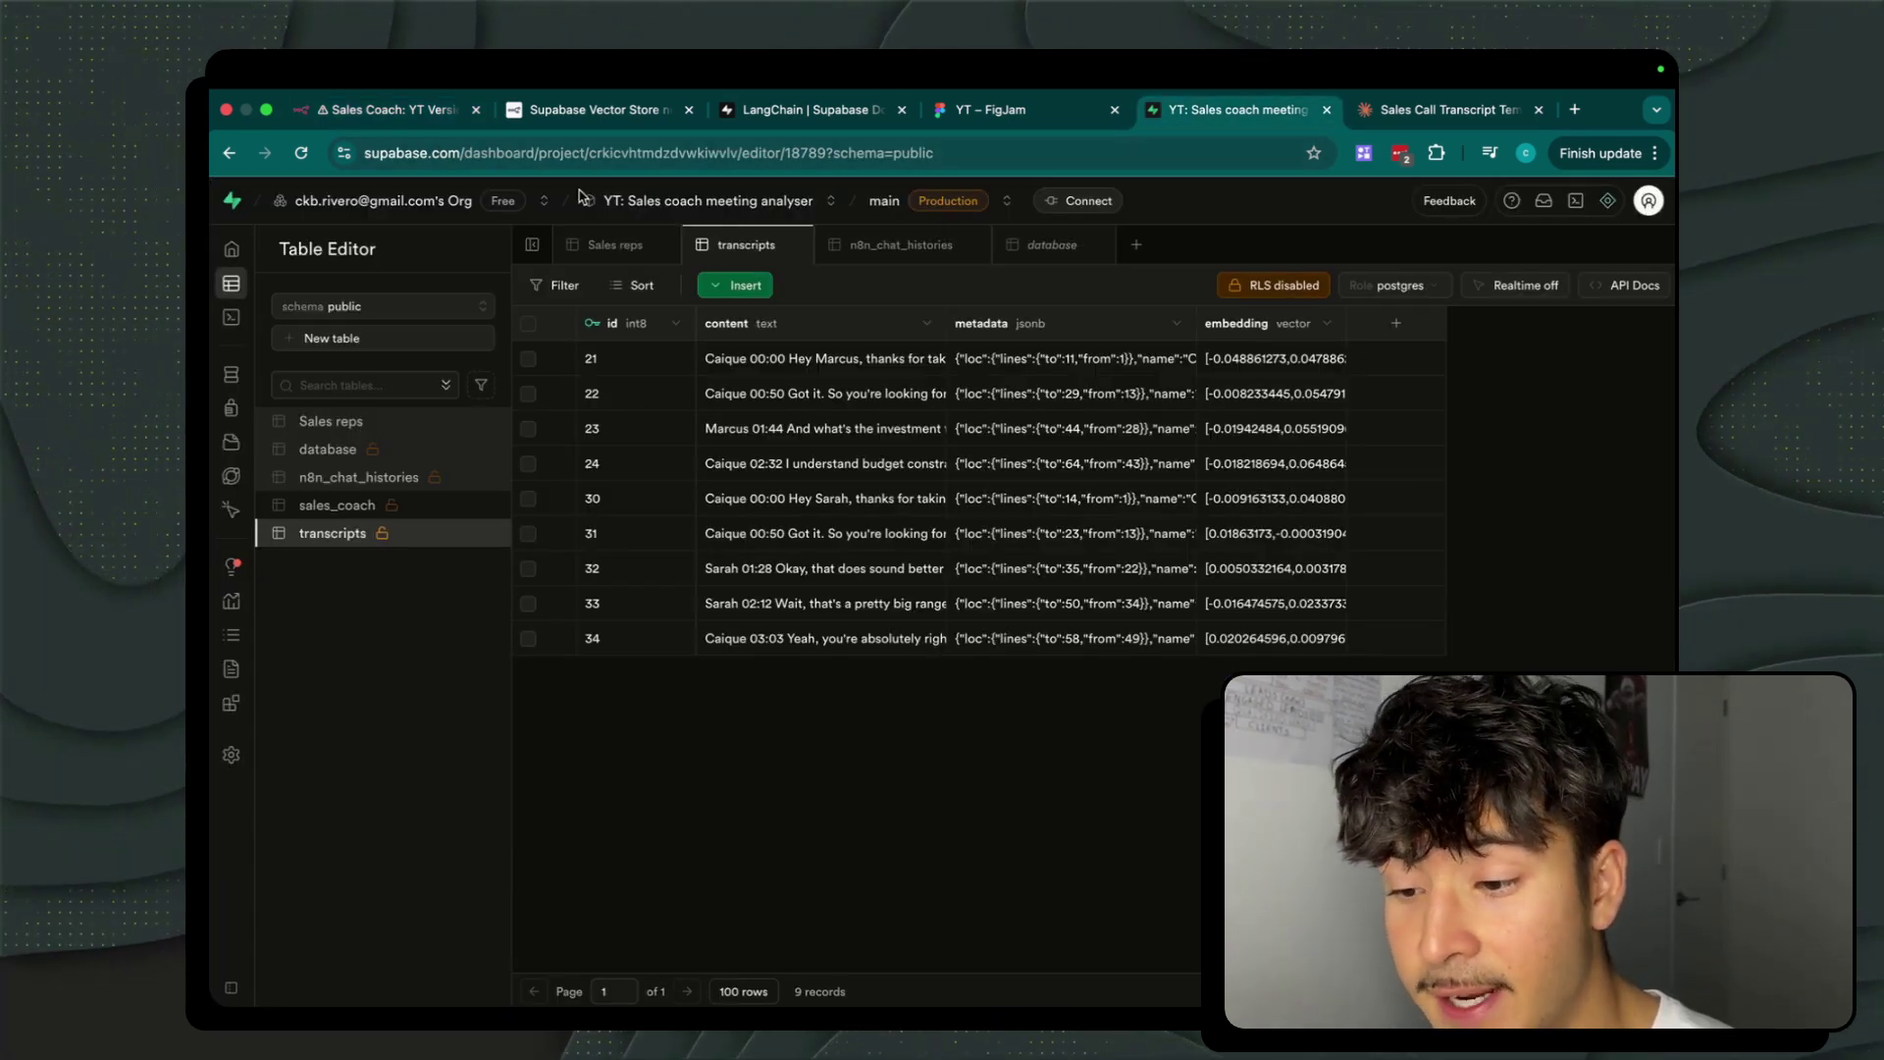
left_click(358, 111)
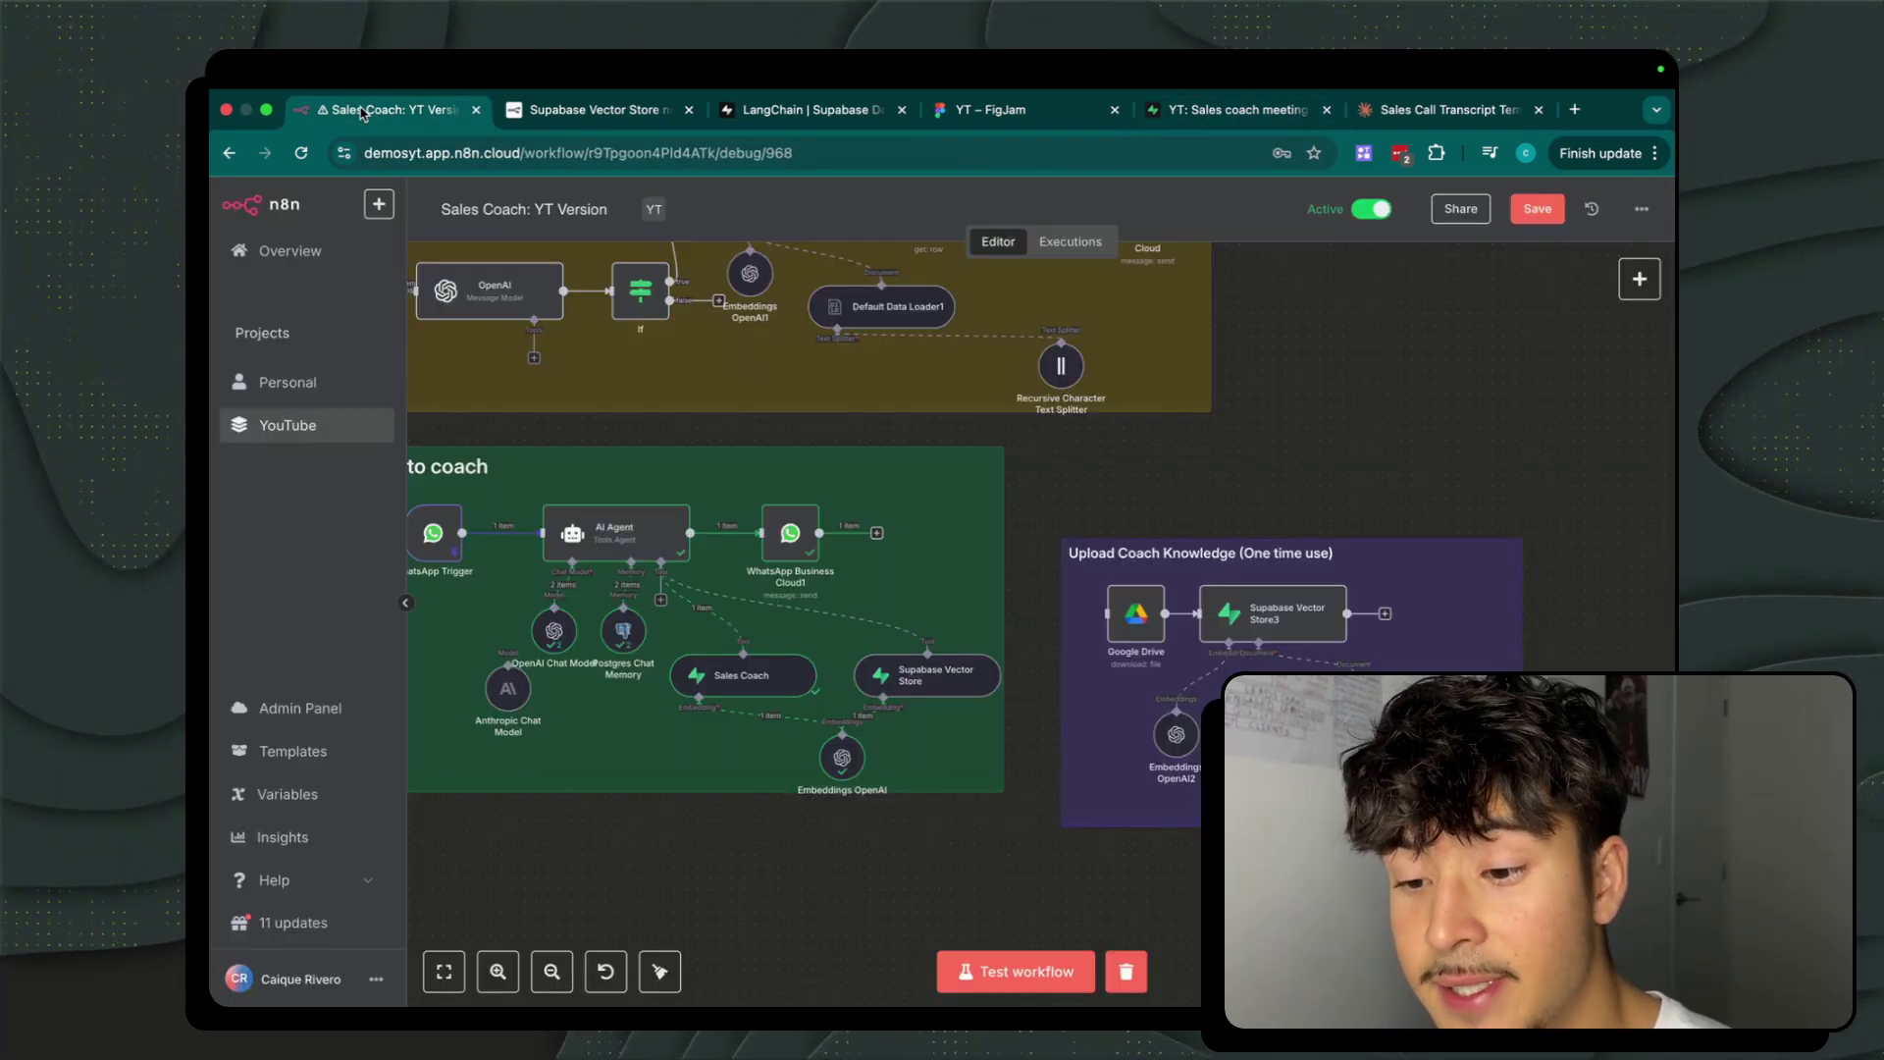
Open the Sales Coach node and examine its name, retrieval settings and the input query sent by the agent.
double_click(738, 667)
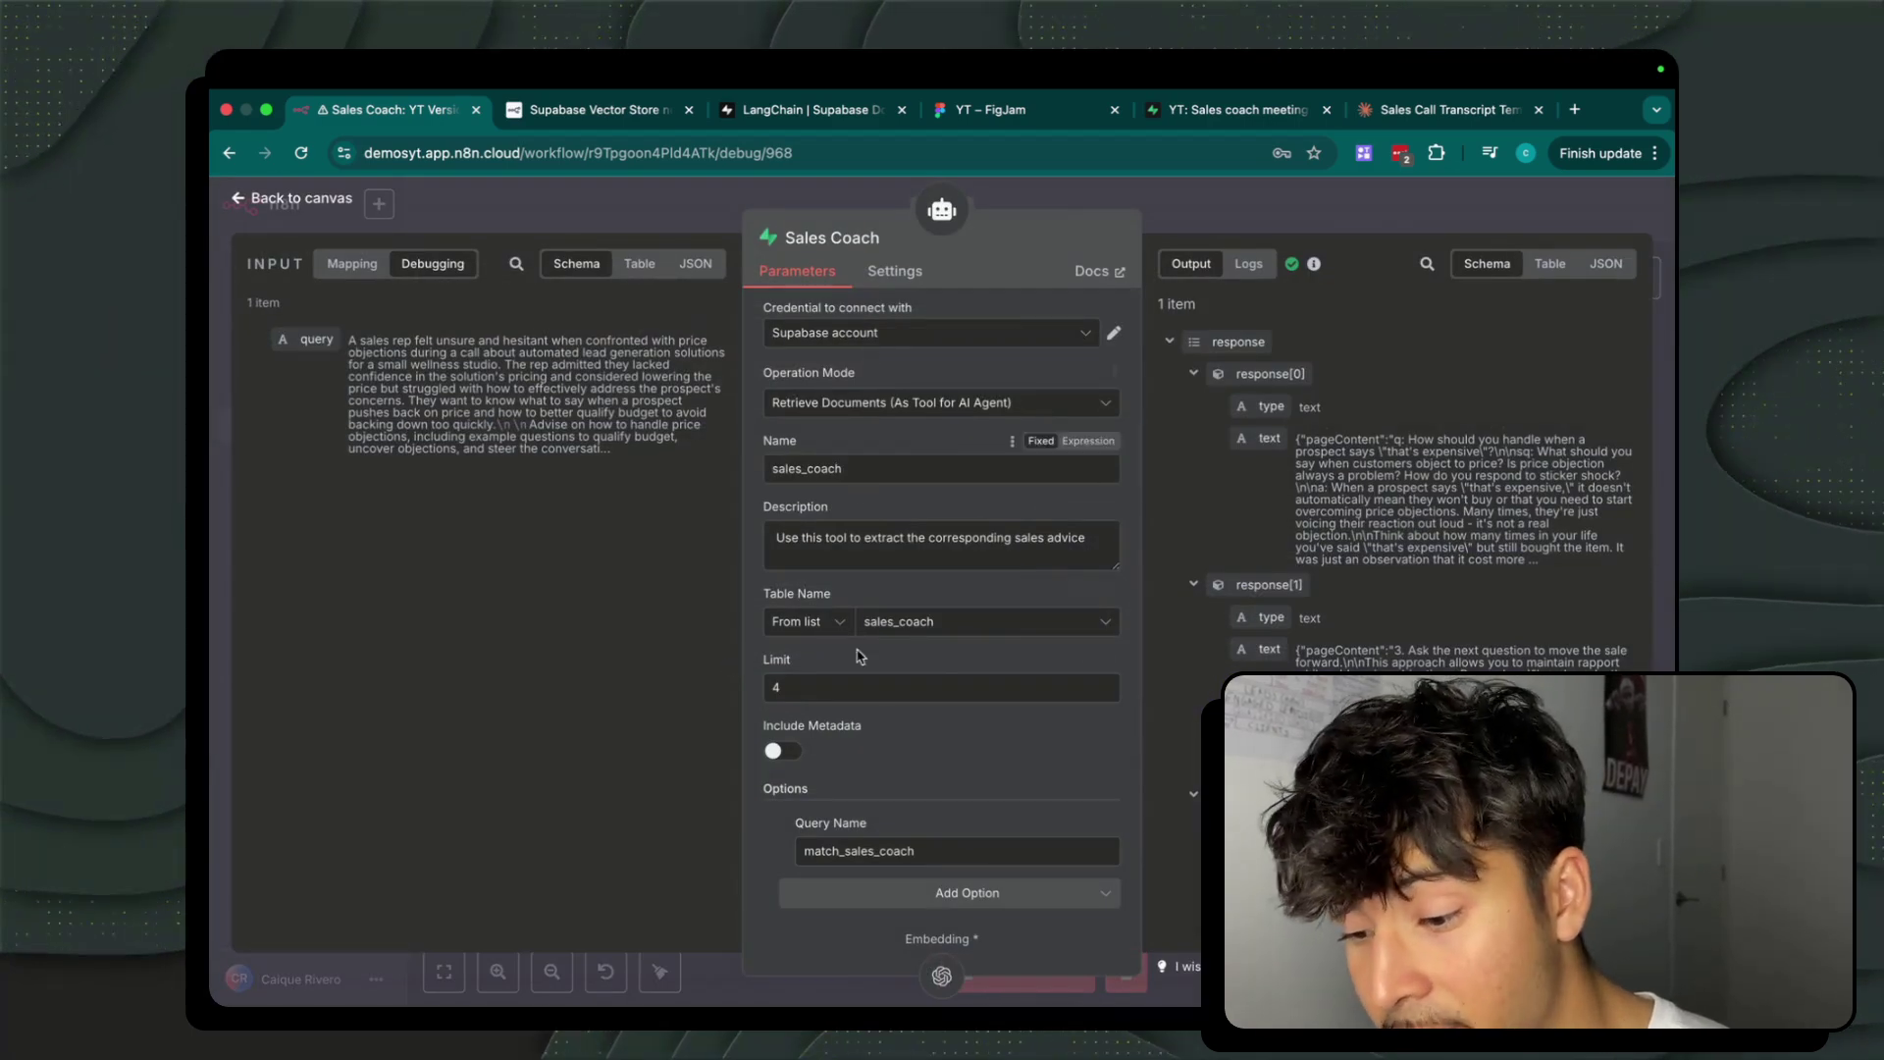
double_click(895, 471)
scroll(976, 488, "down", 1)
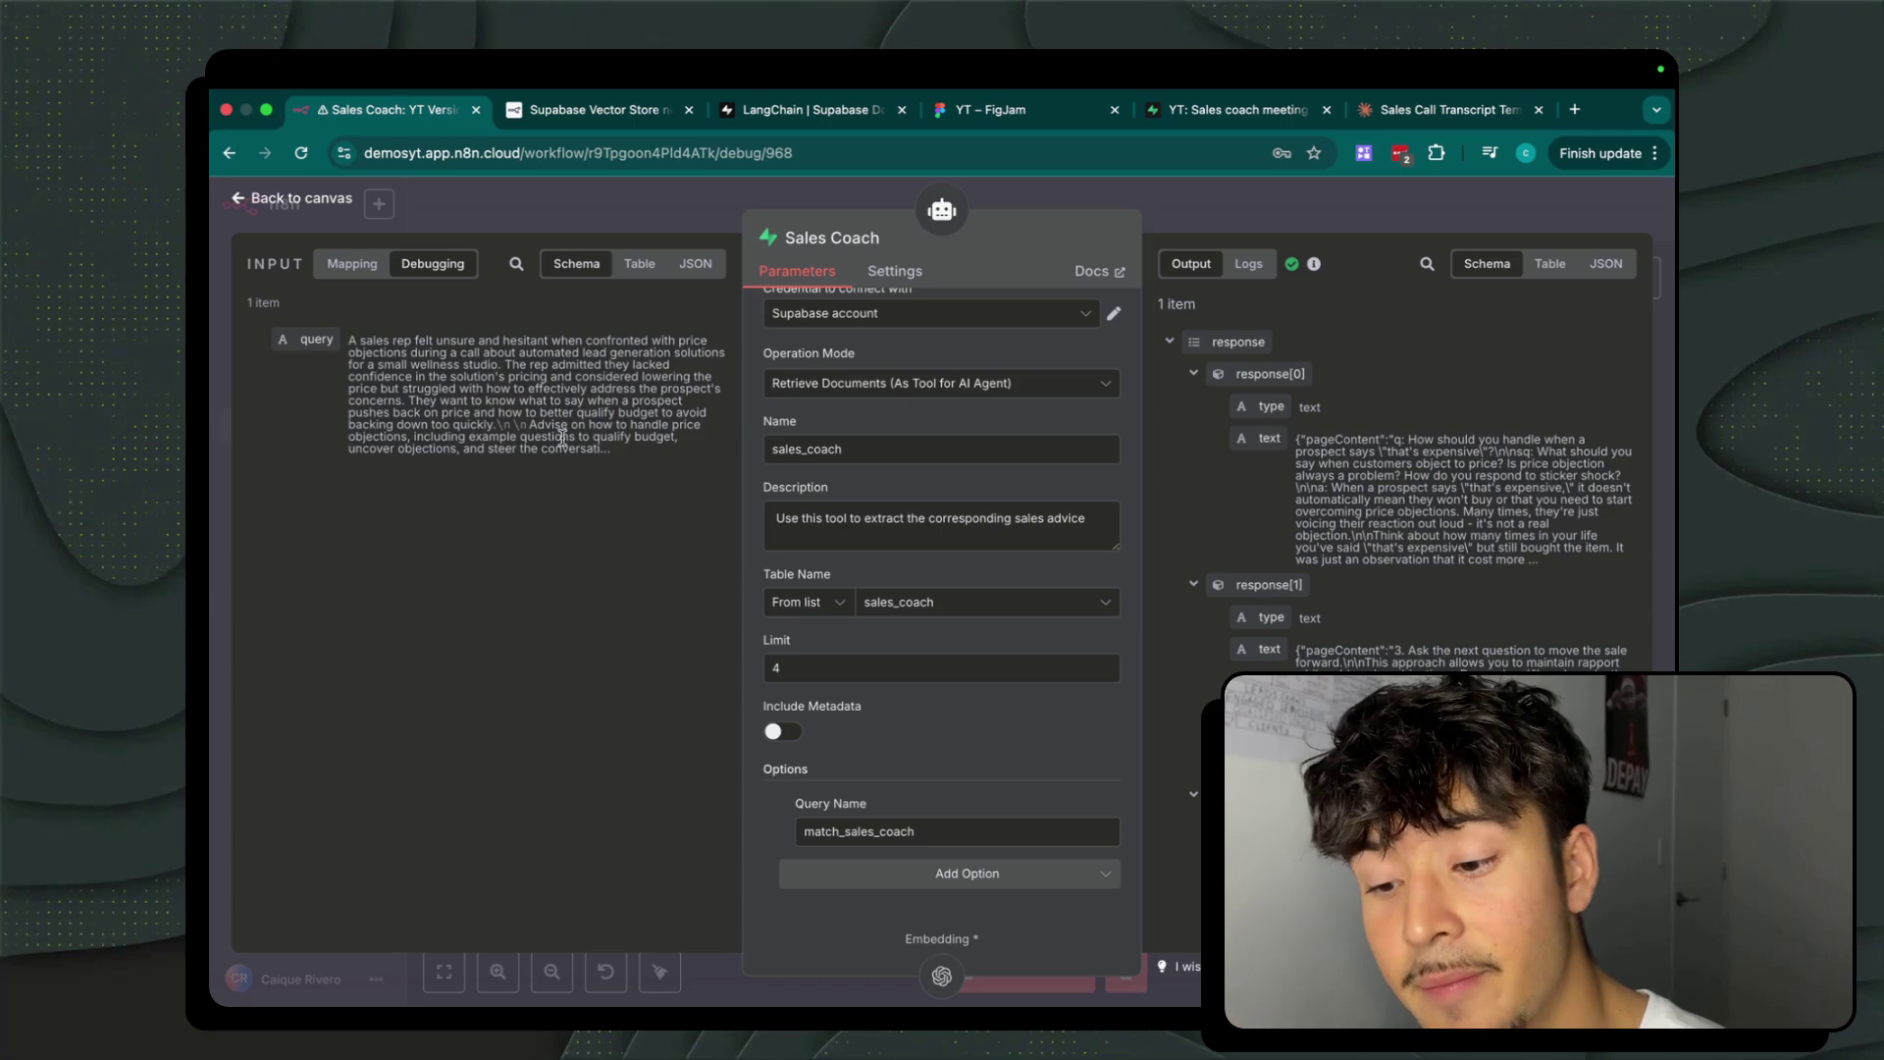
left_click_drag(631, 454, 424, 333)
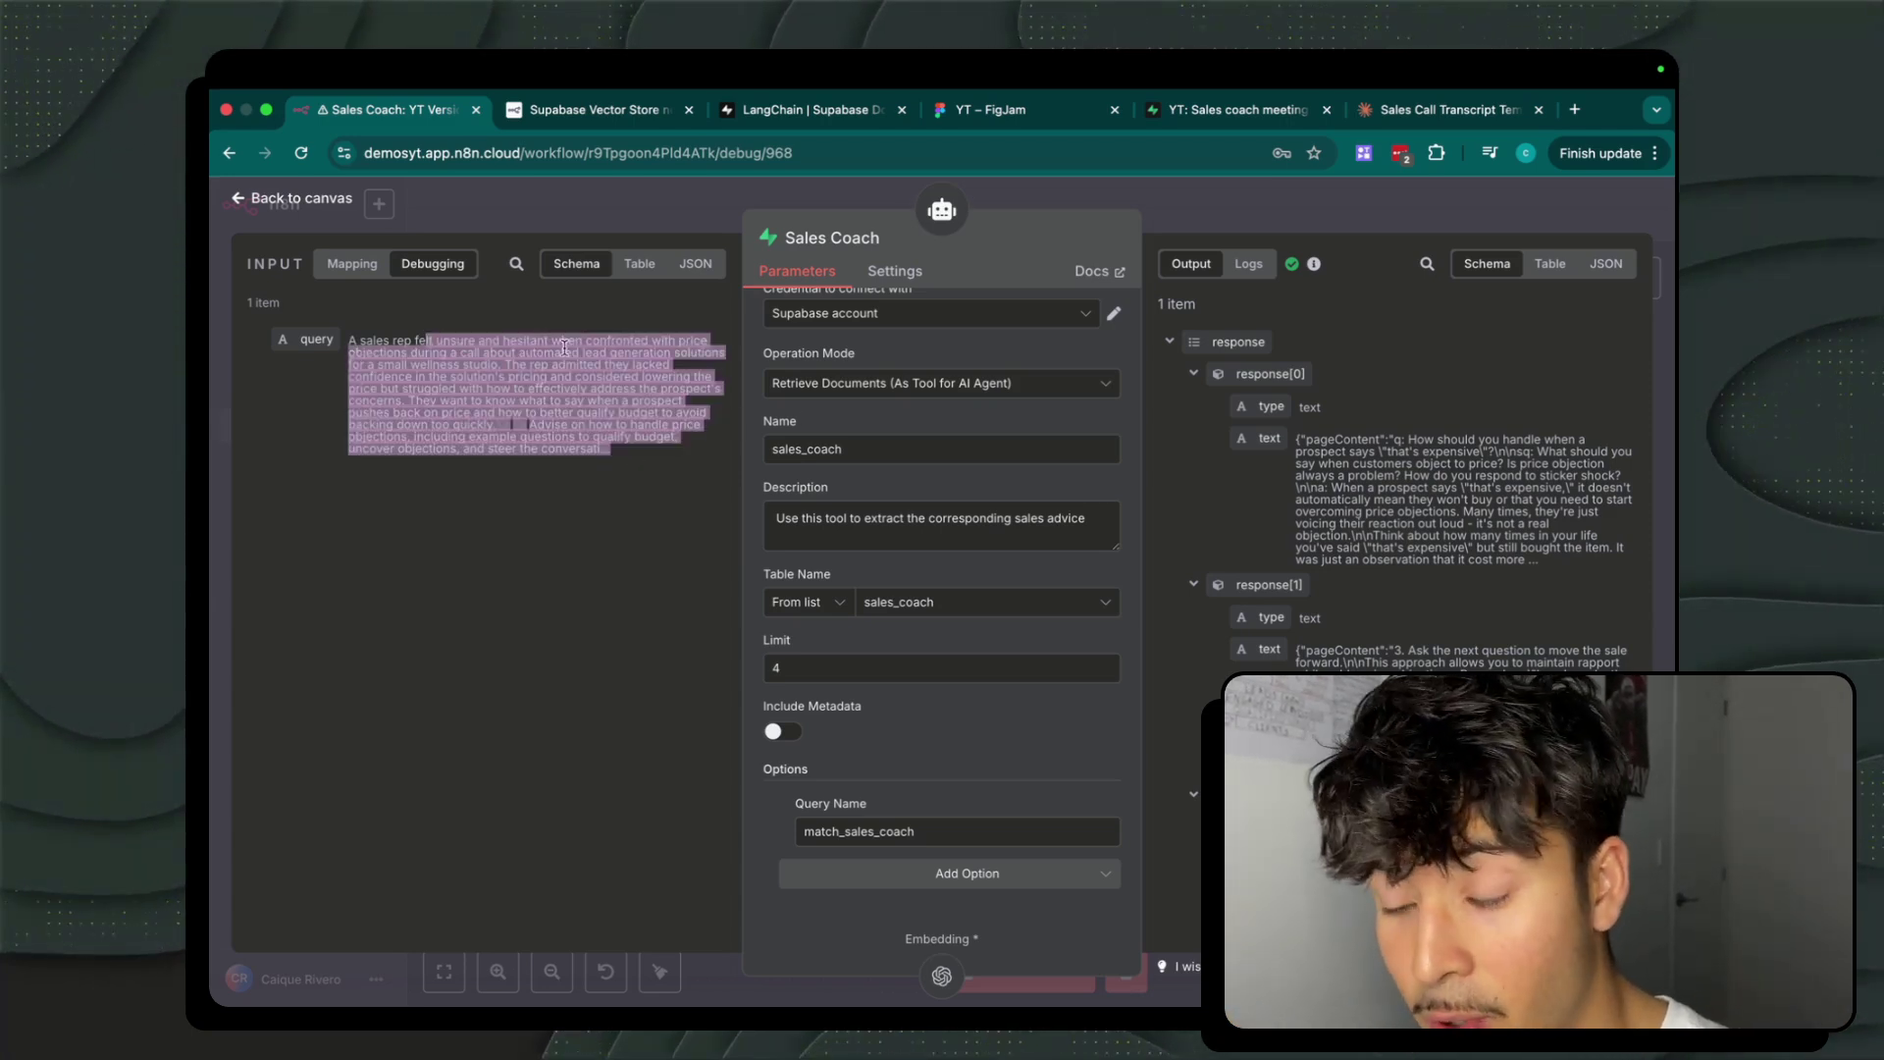
Examine the agent's input query about price objections and the document chunks returned in the Sales Coach node's output.
left_click(500, 352)
left_click_drag(467, 352, 696, 357)
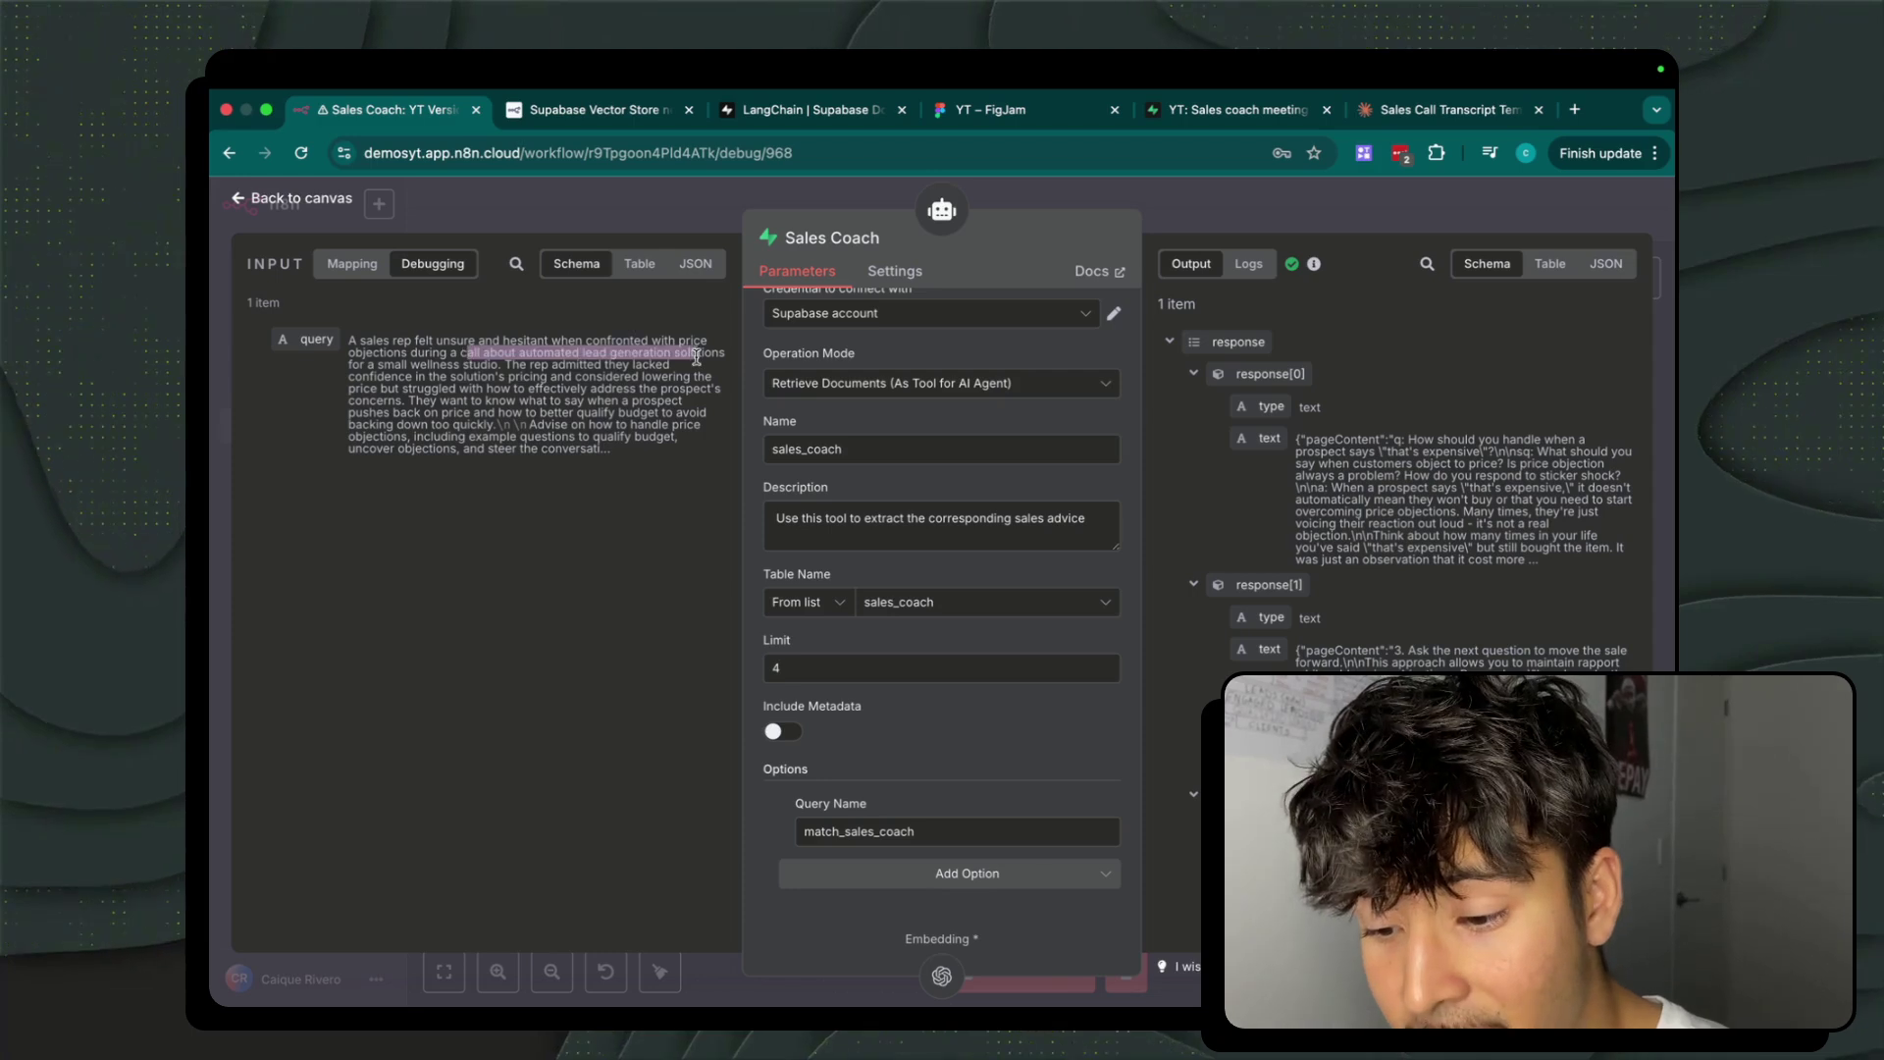
left_click(631, 358)
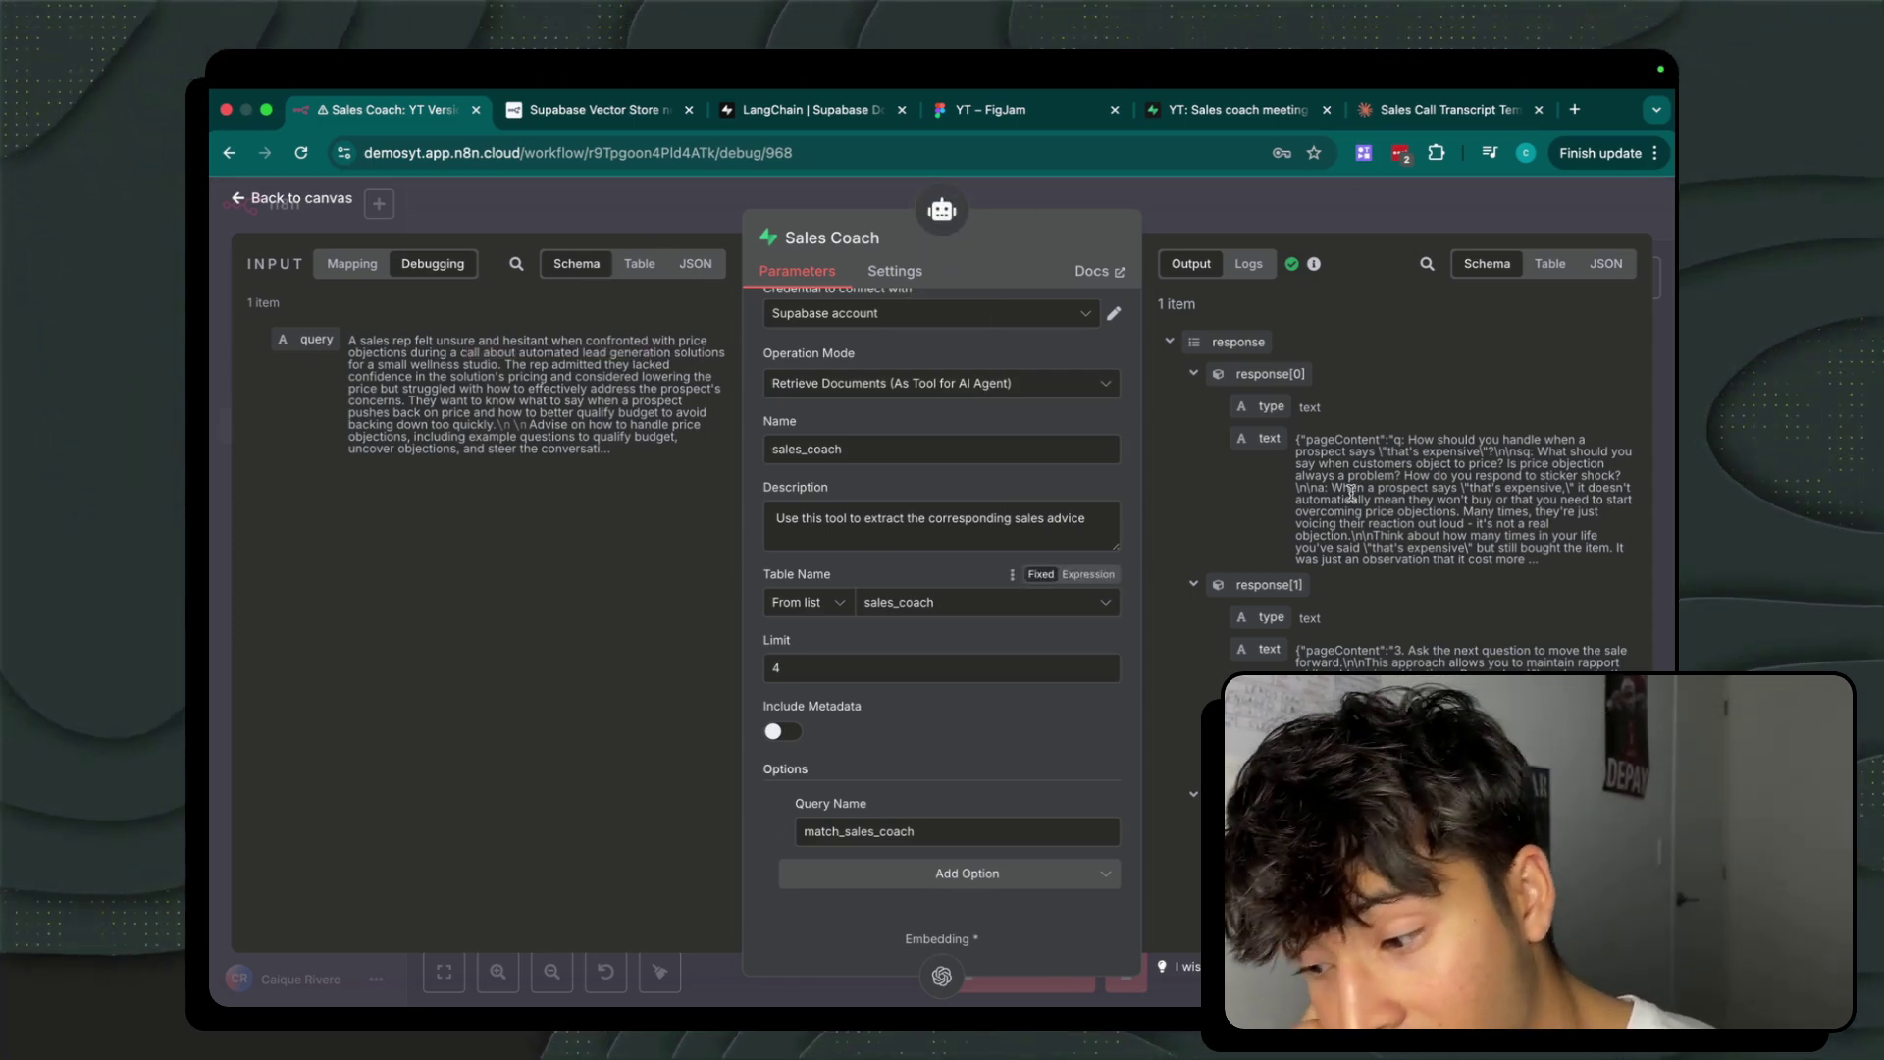
left_click_drag(1296, 439, 1450, 574)
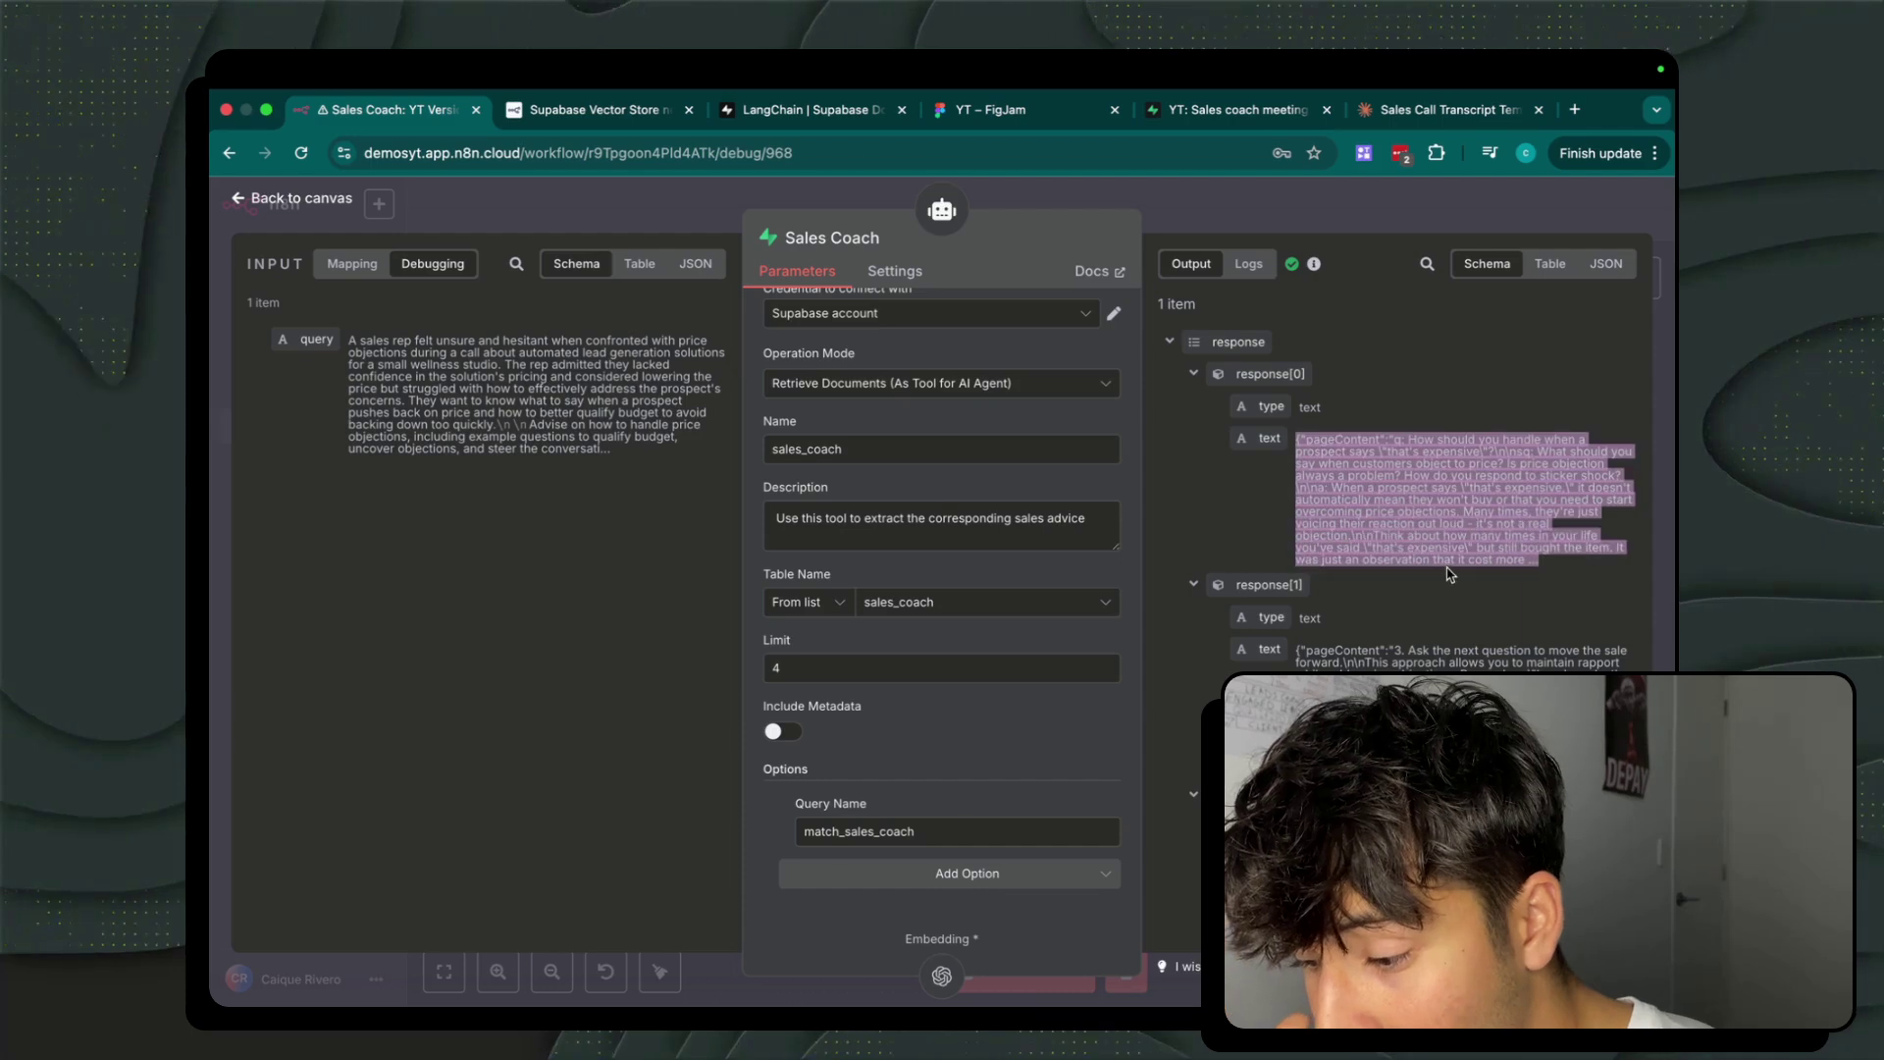
left_click(1471, 458)
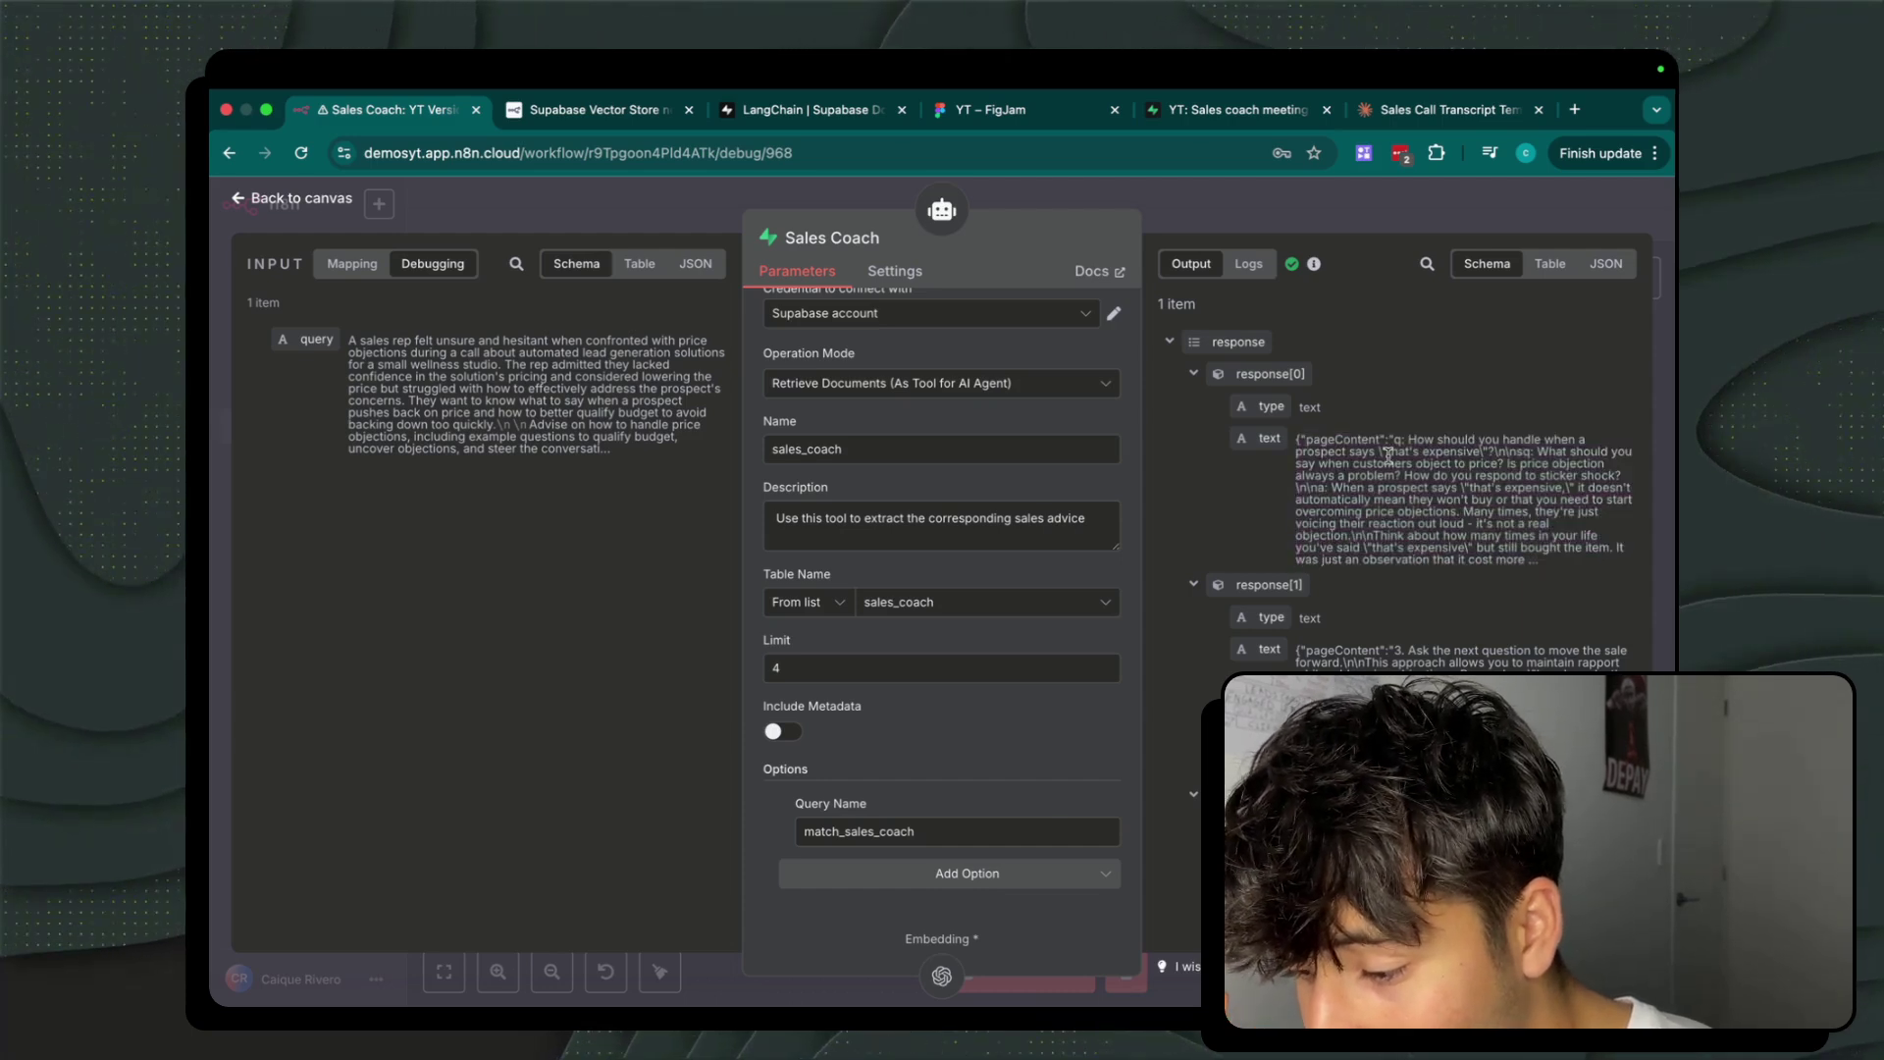
left_click_drag(1477, 439, 1539, 562)
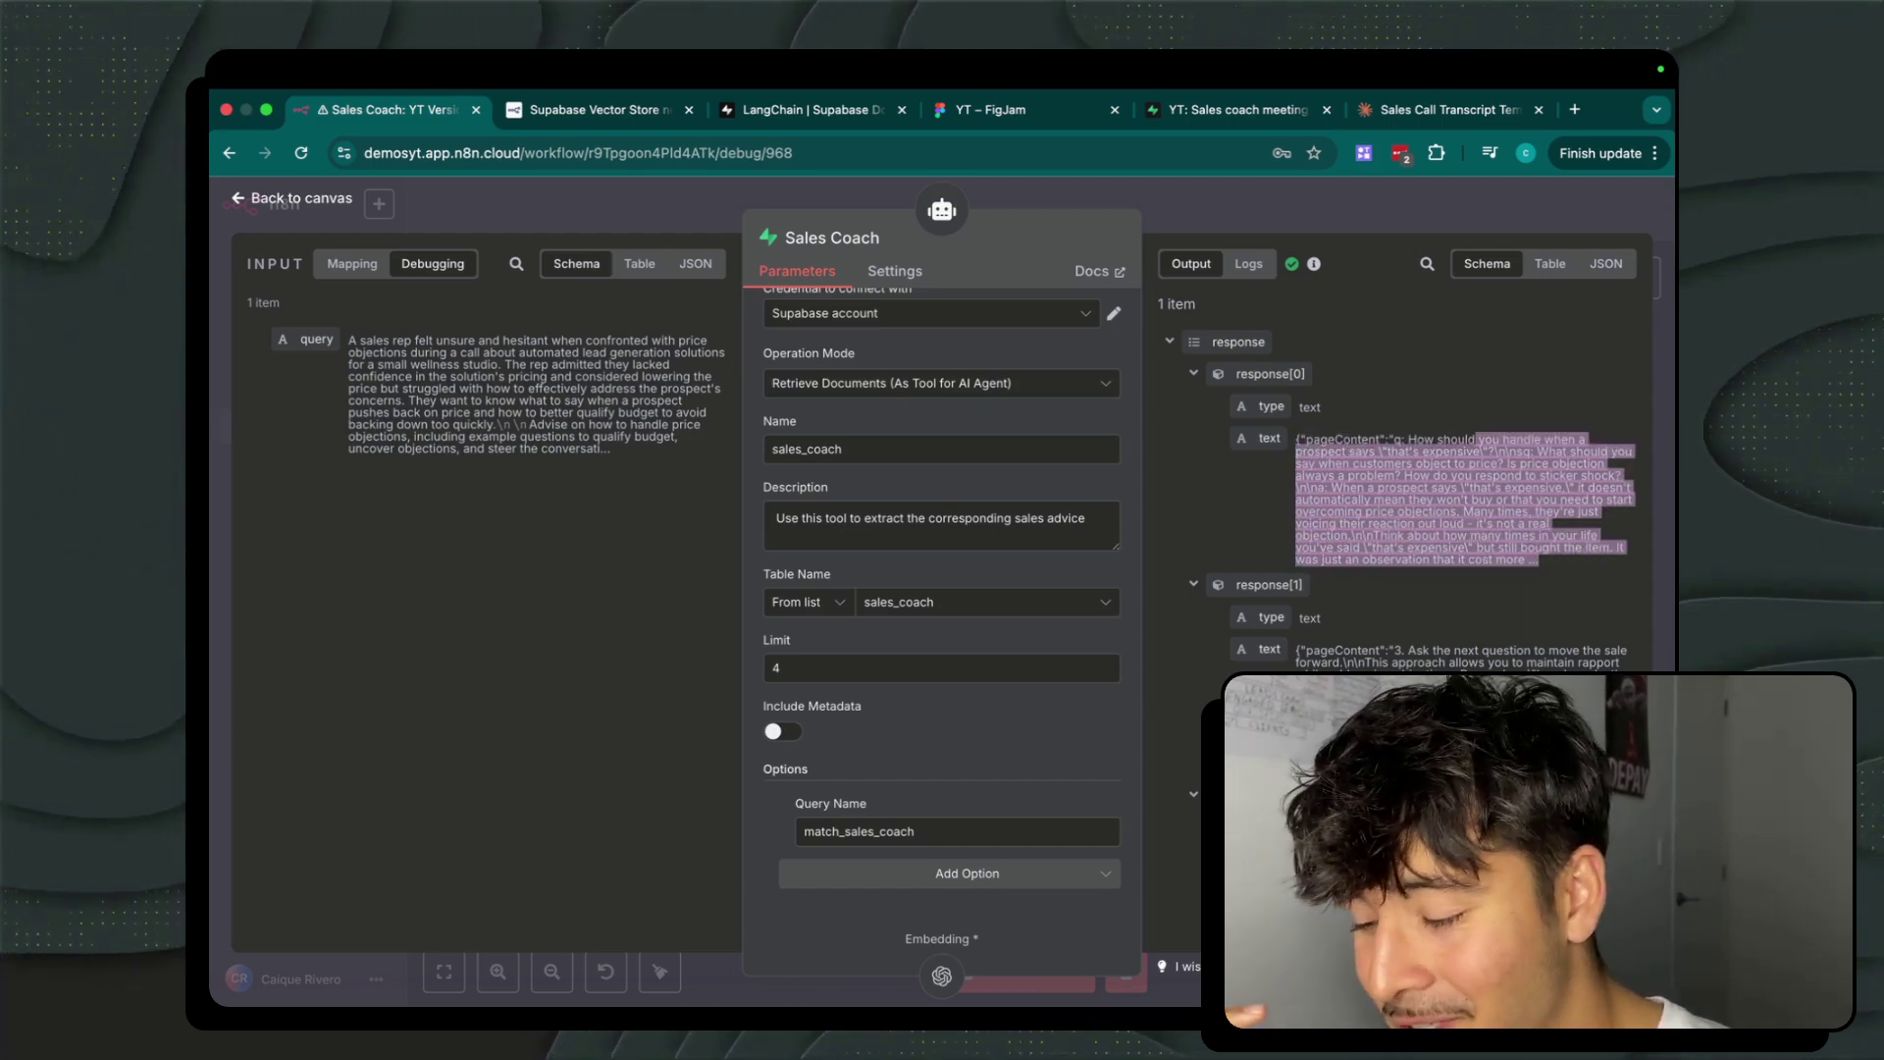
left_click(1345, 554)
scroll(1345, 555, "down", 2)
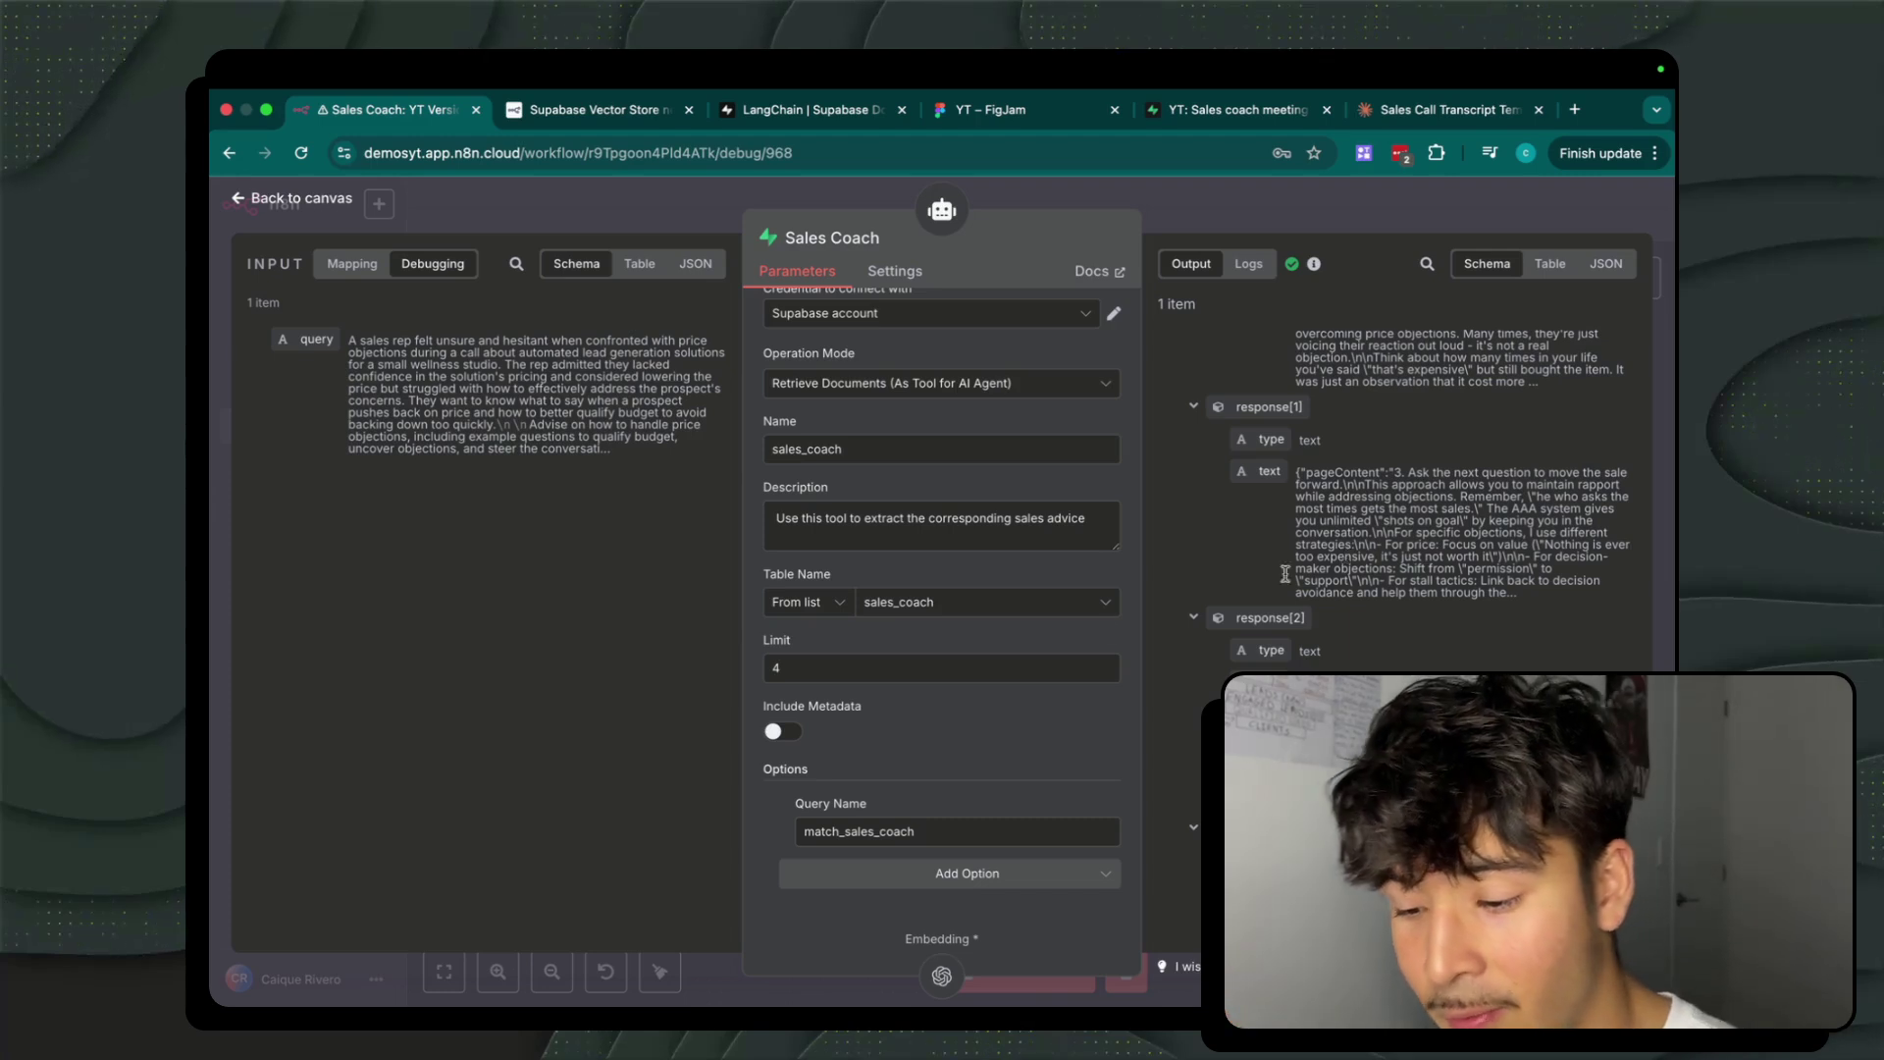
Check the document limit in the Sales Coach node and close the node.
double_click(776, 667)
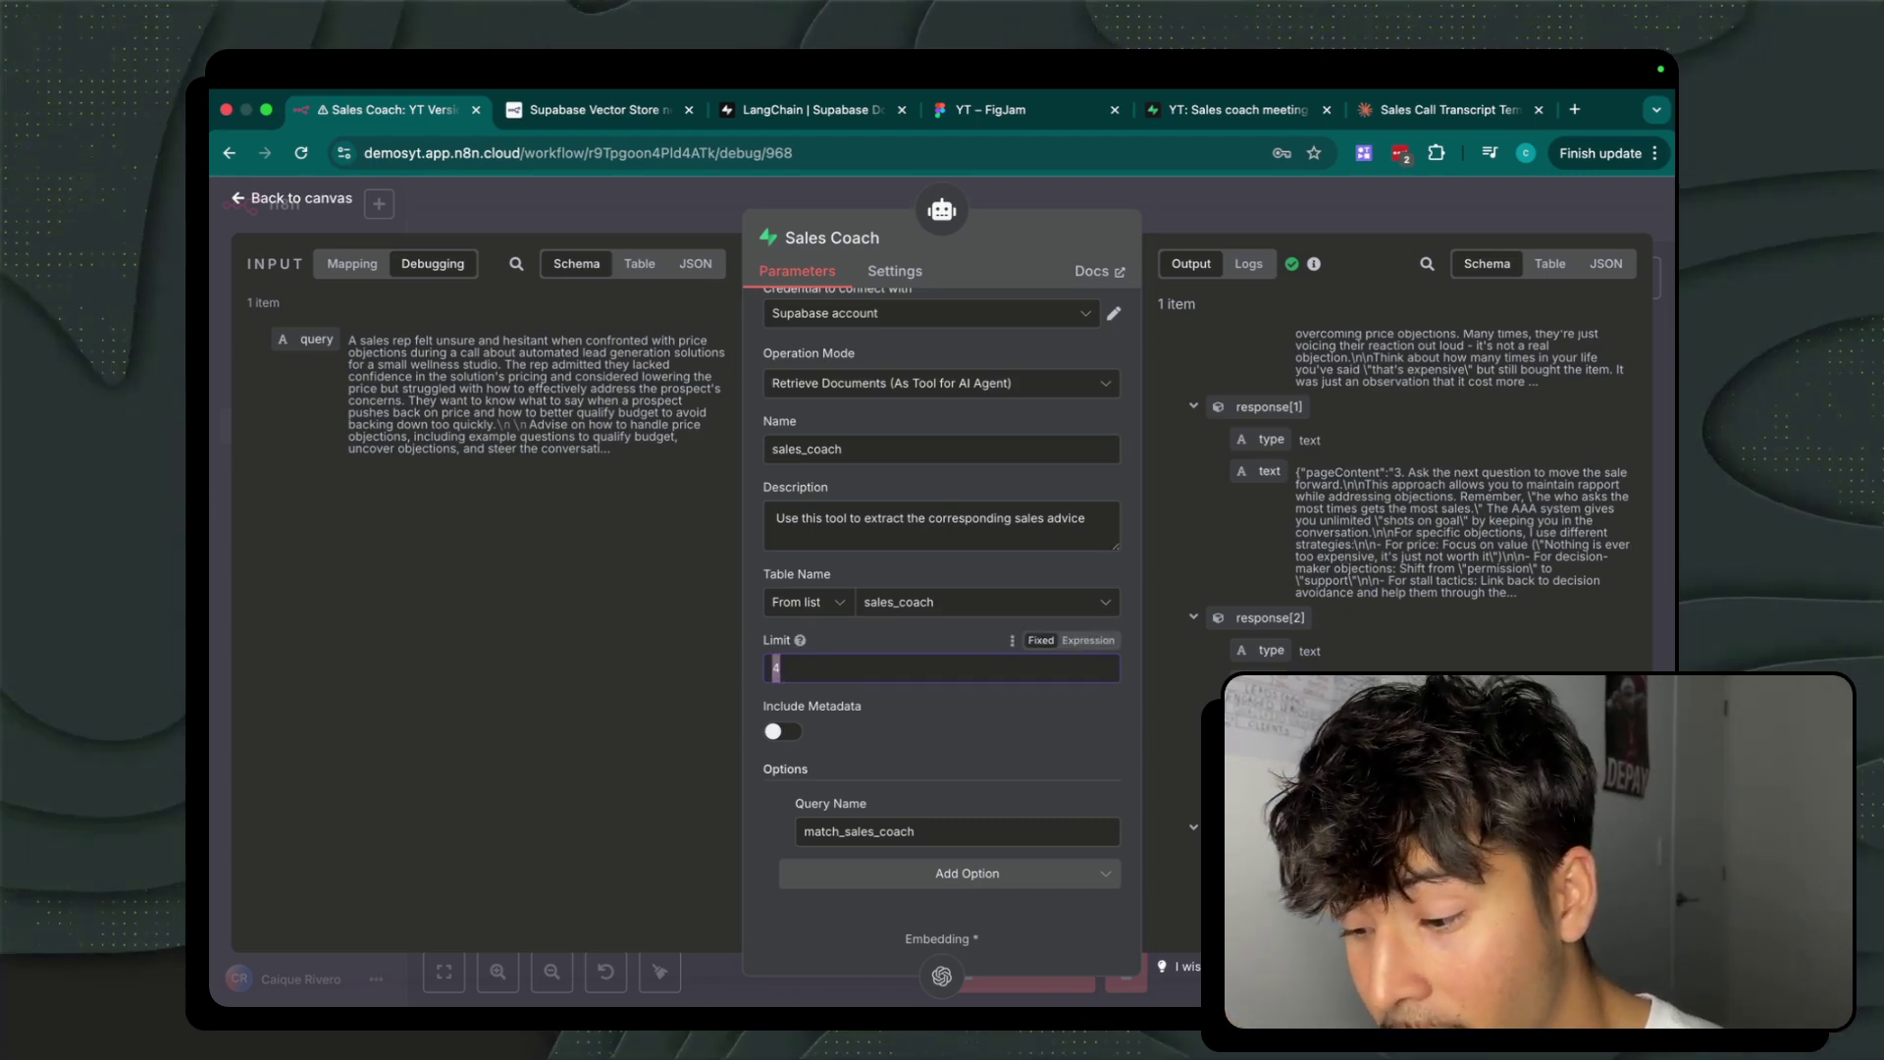
left_click(986, 709)
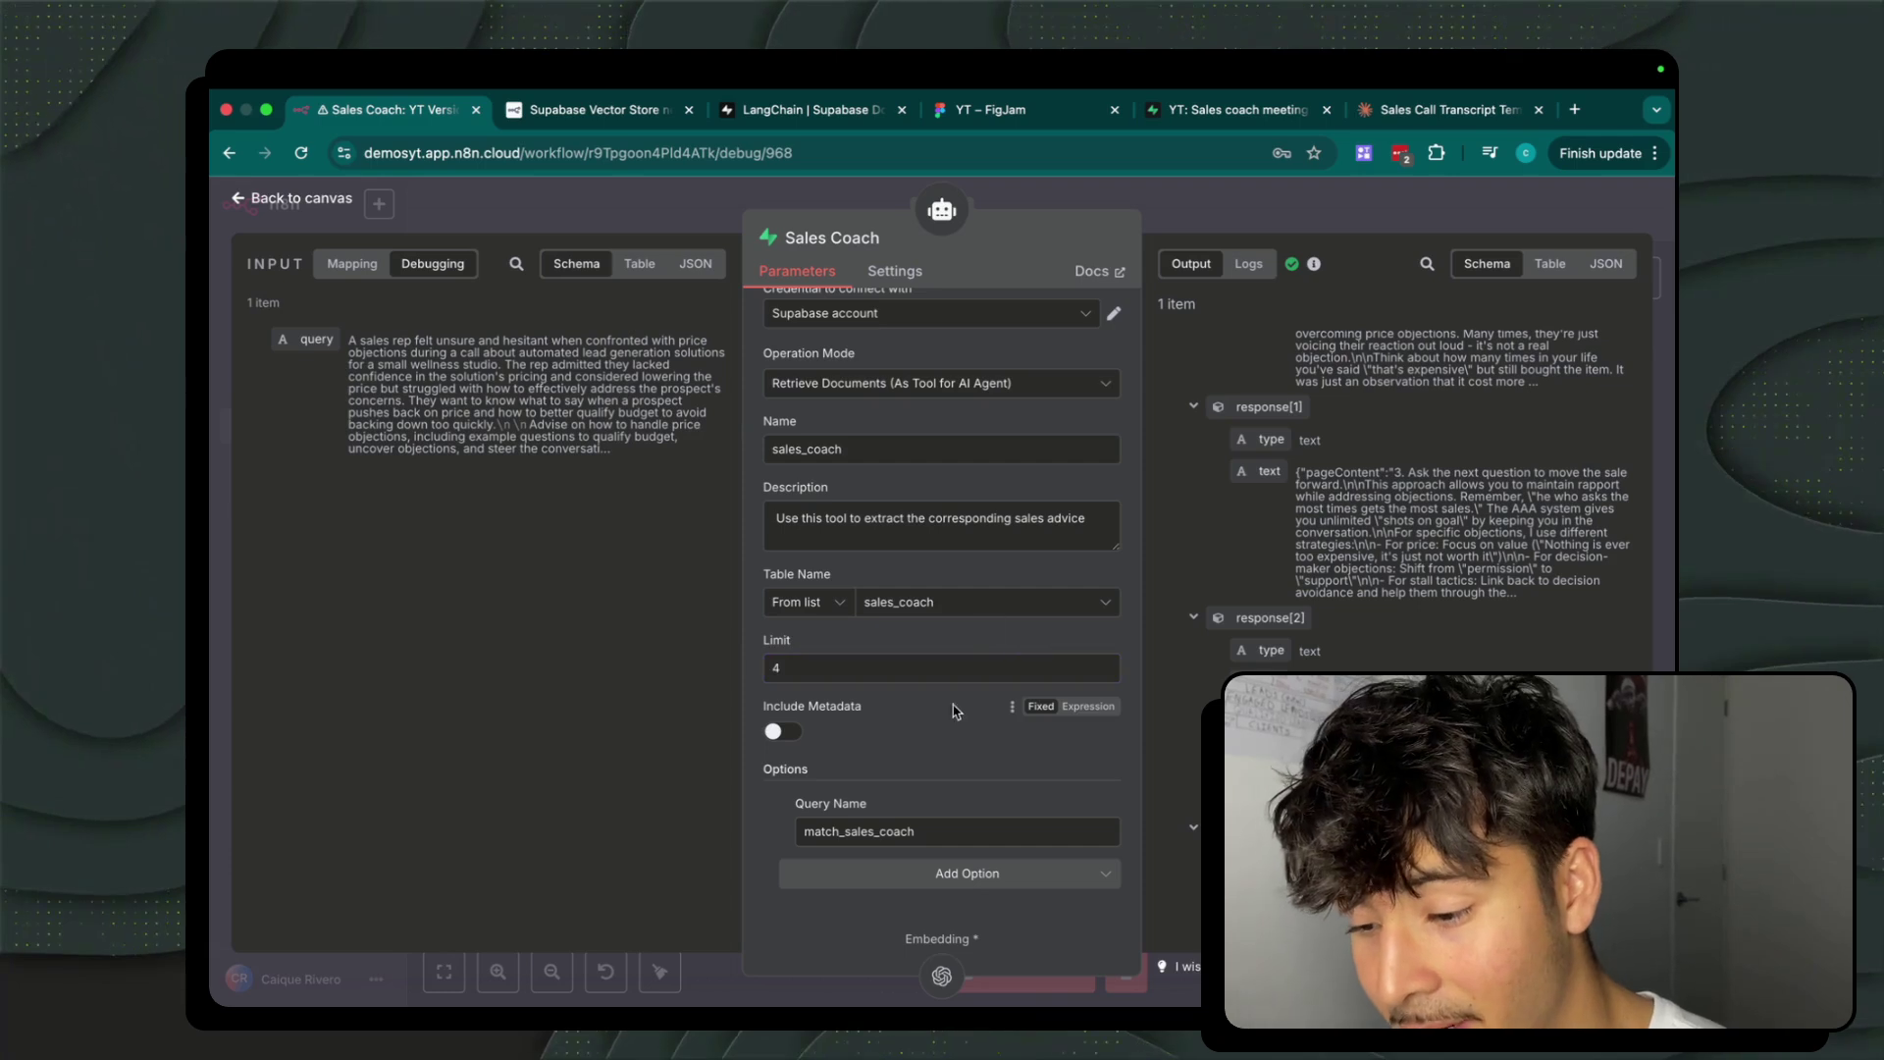
key("Escape")
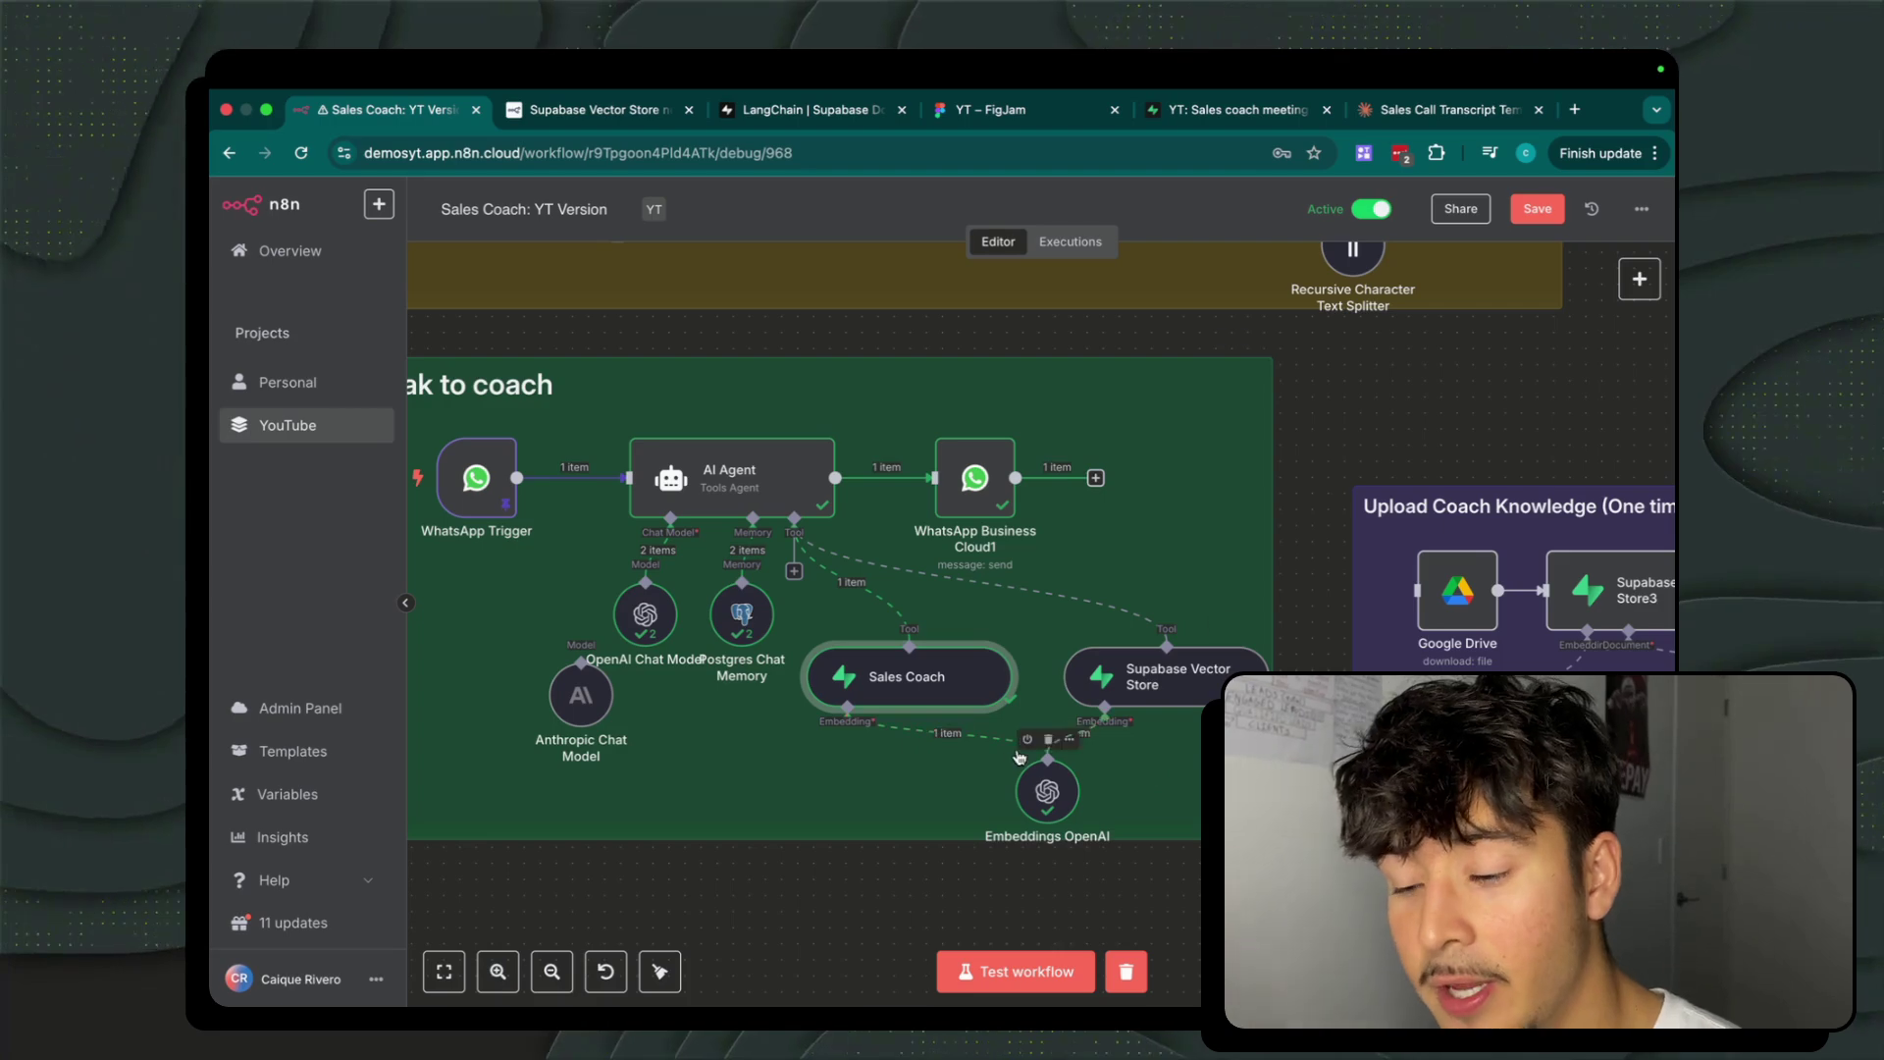
Look at the embedding column of the Supabase transcripts table and return to the Speak to coach section in n8n.
left_click(1203, 115)
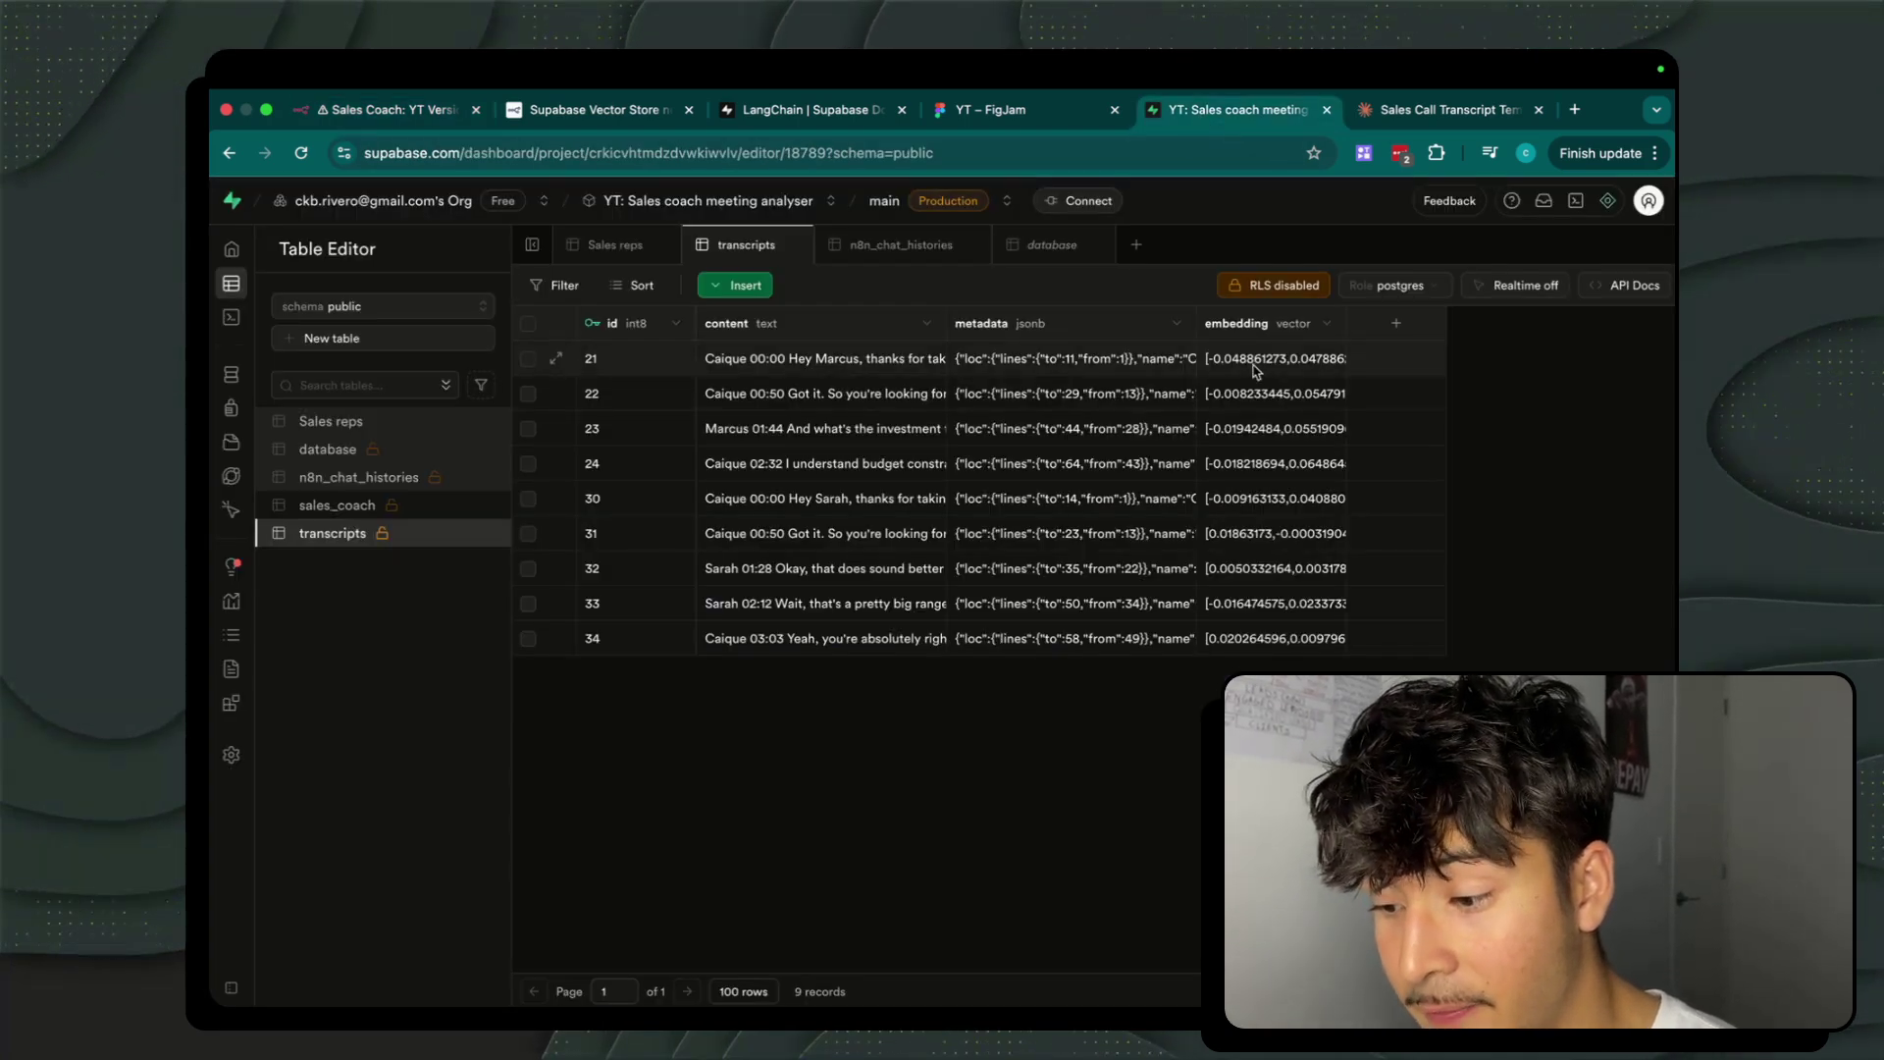
key("super+1")
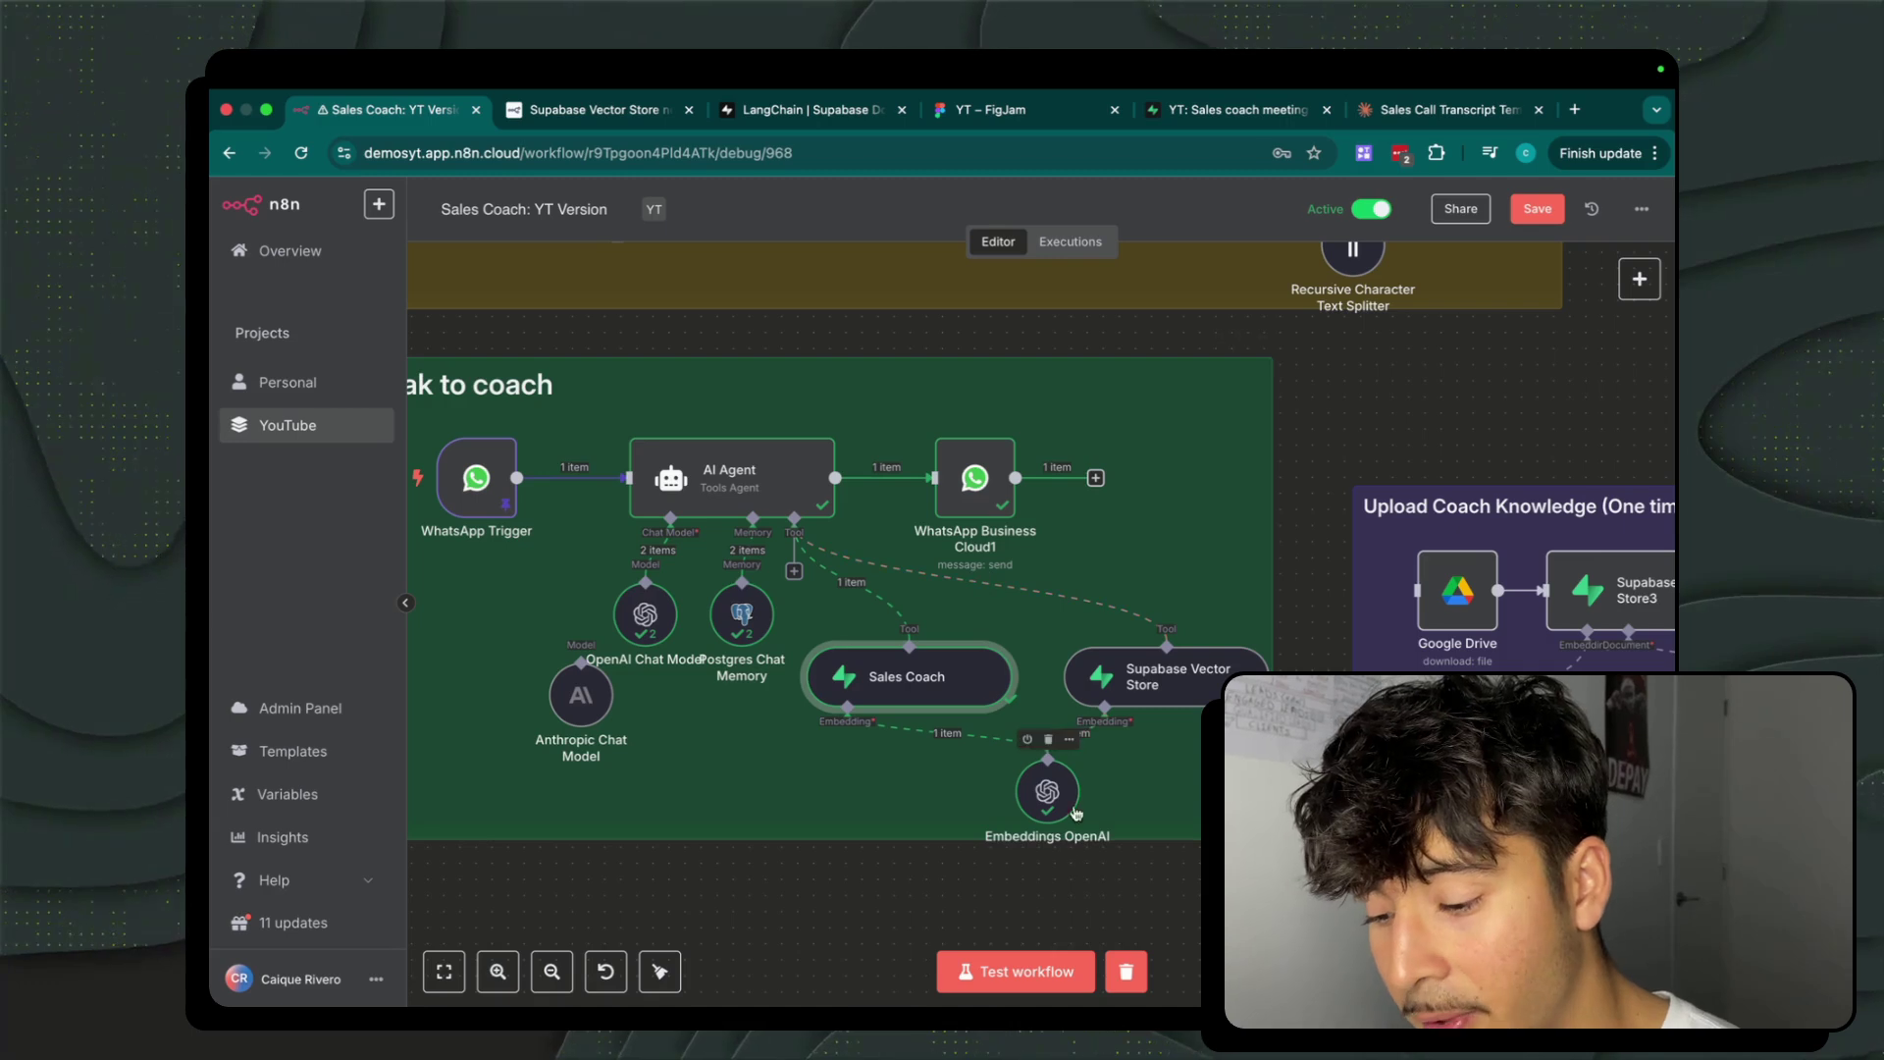
scroll(922, 697, "left", 3)
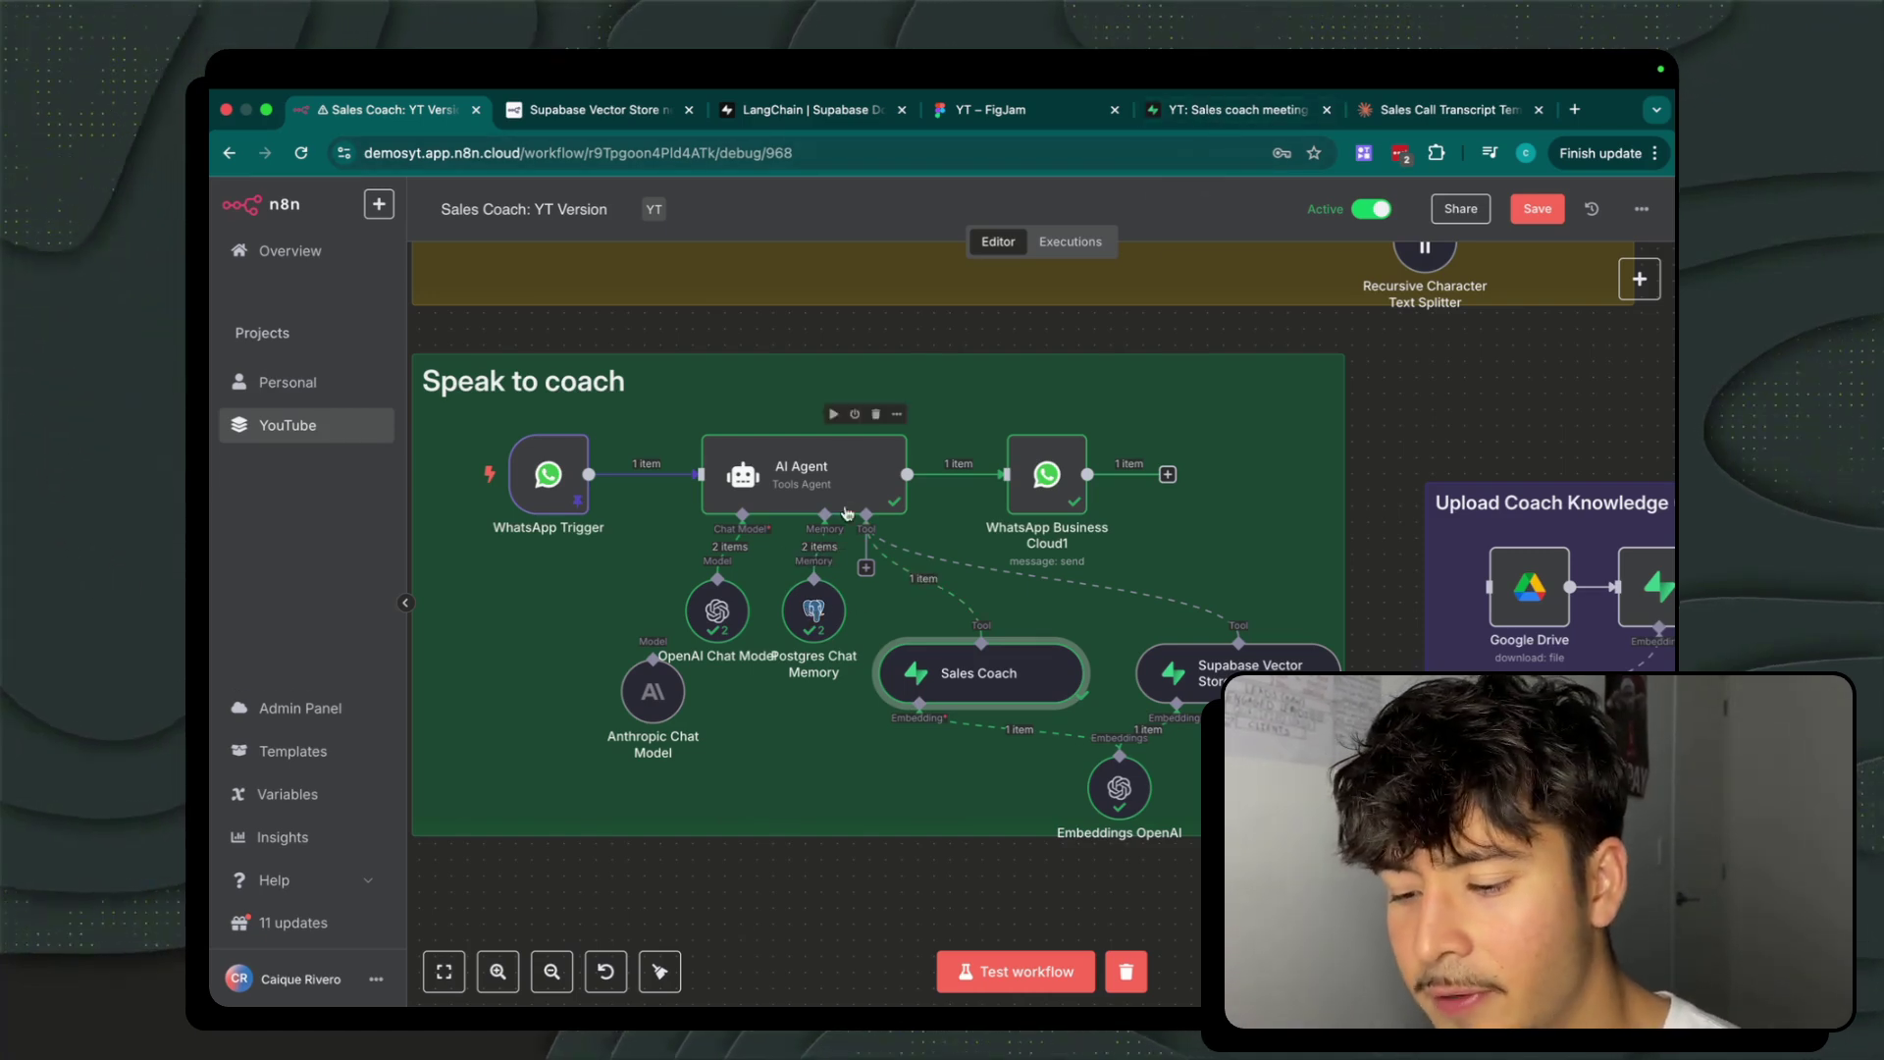
Review the transaction pooler's connection parameters in Supabase's project connection details and close them.
left_click(1227, 110)
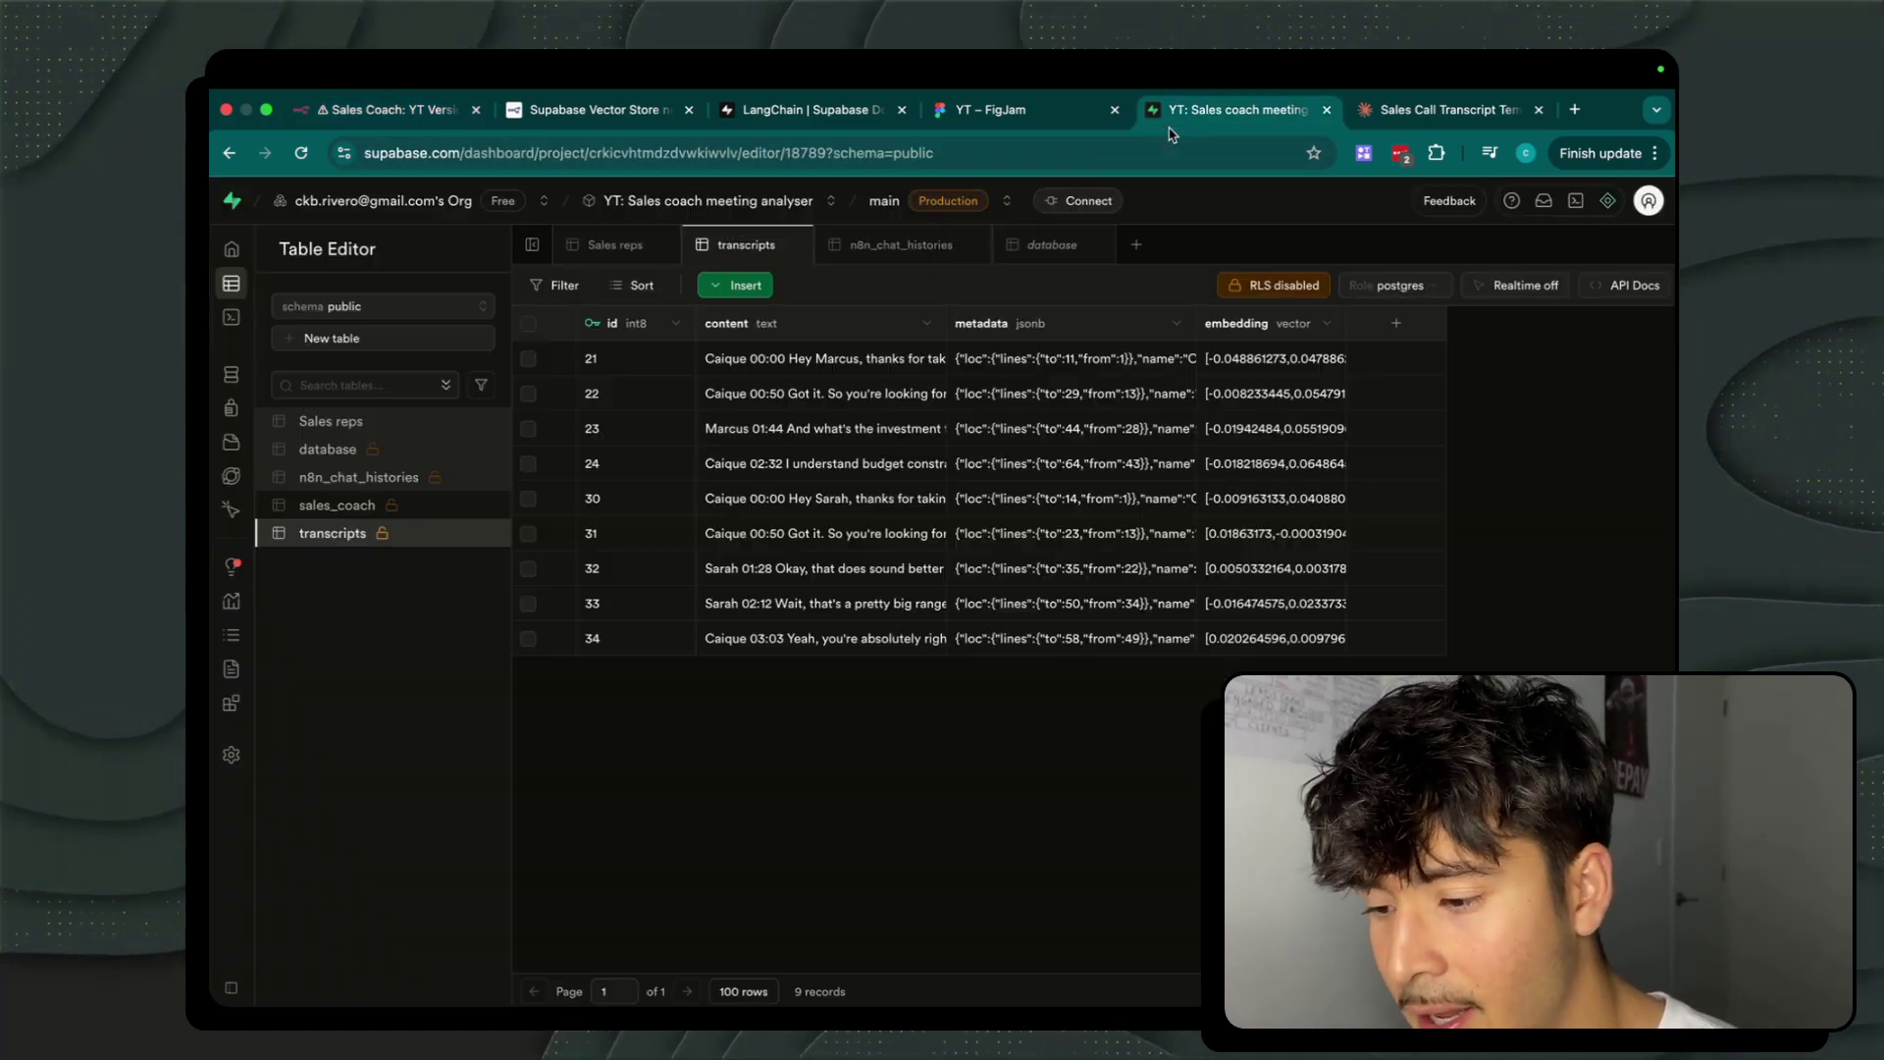
left_click(1079, 200)
scroll(535, 716, "down", 5)
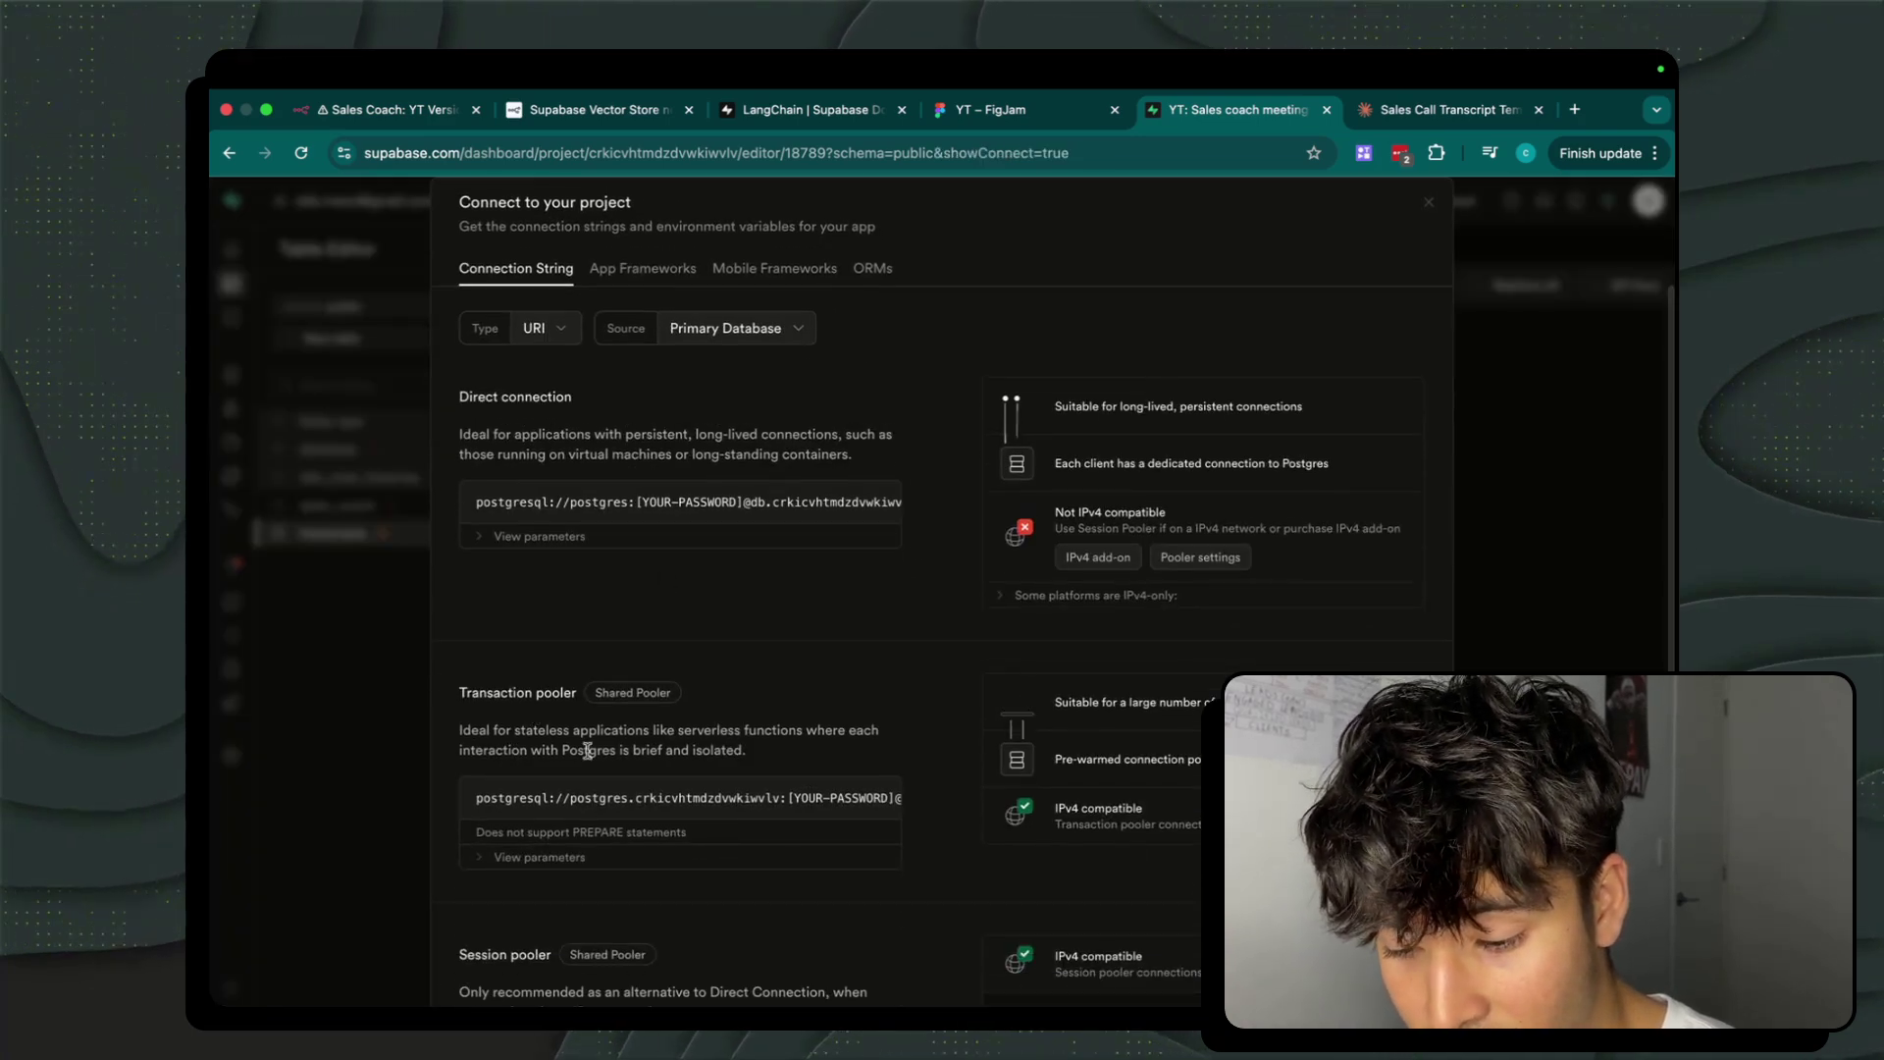
scroll(512, 605, "up", 1)
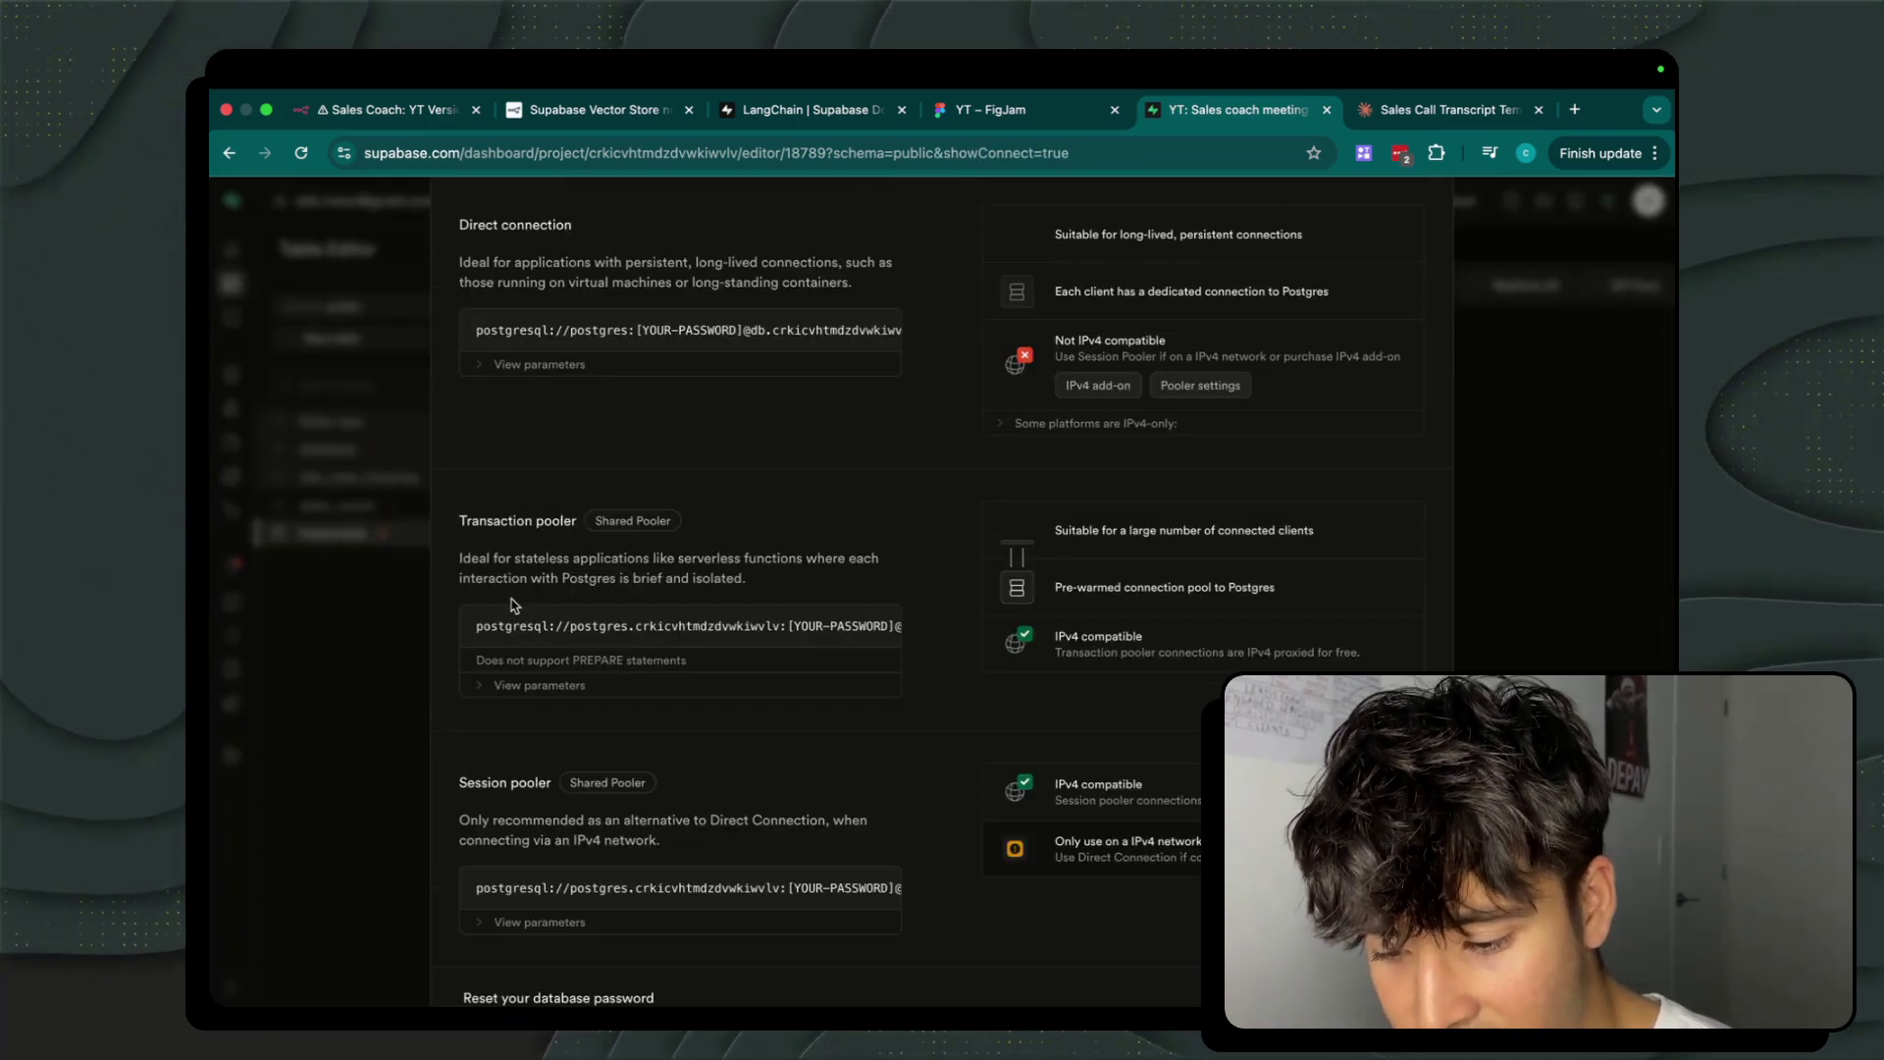
left_click(492, 687)
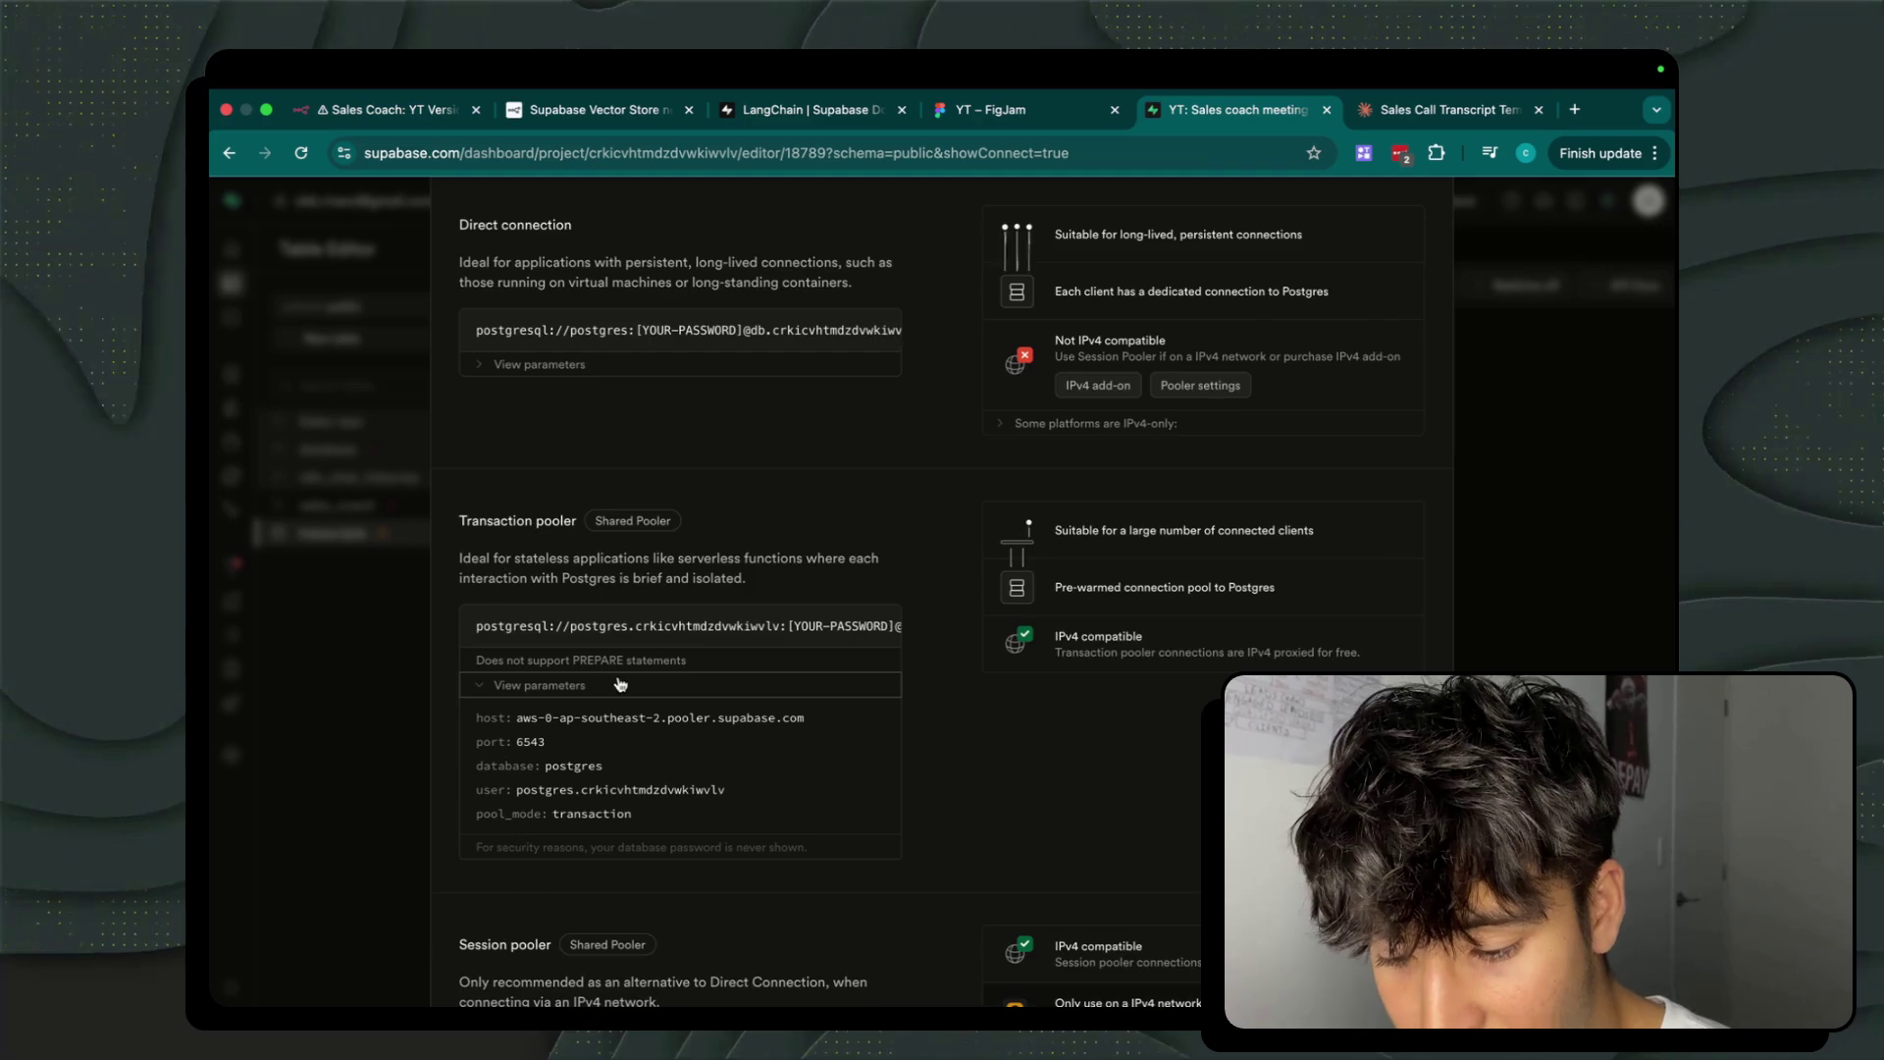
scroll(518, 841, "up", 4)
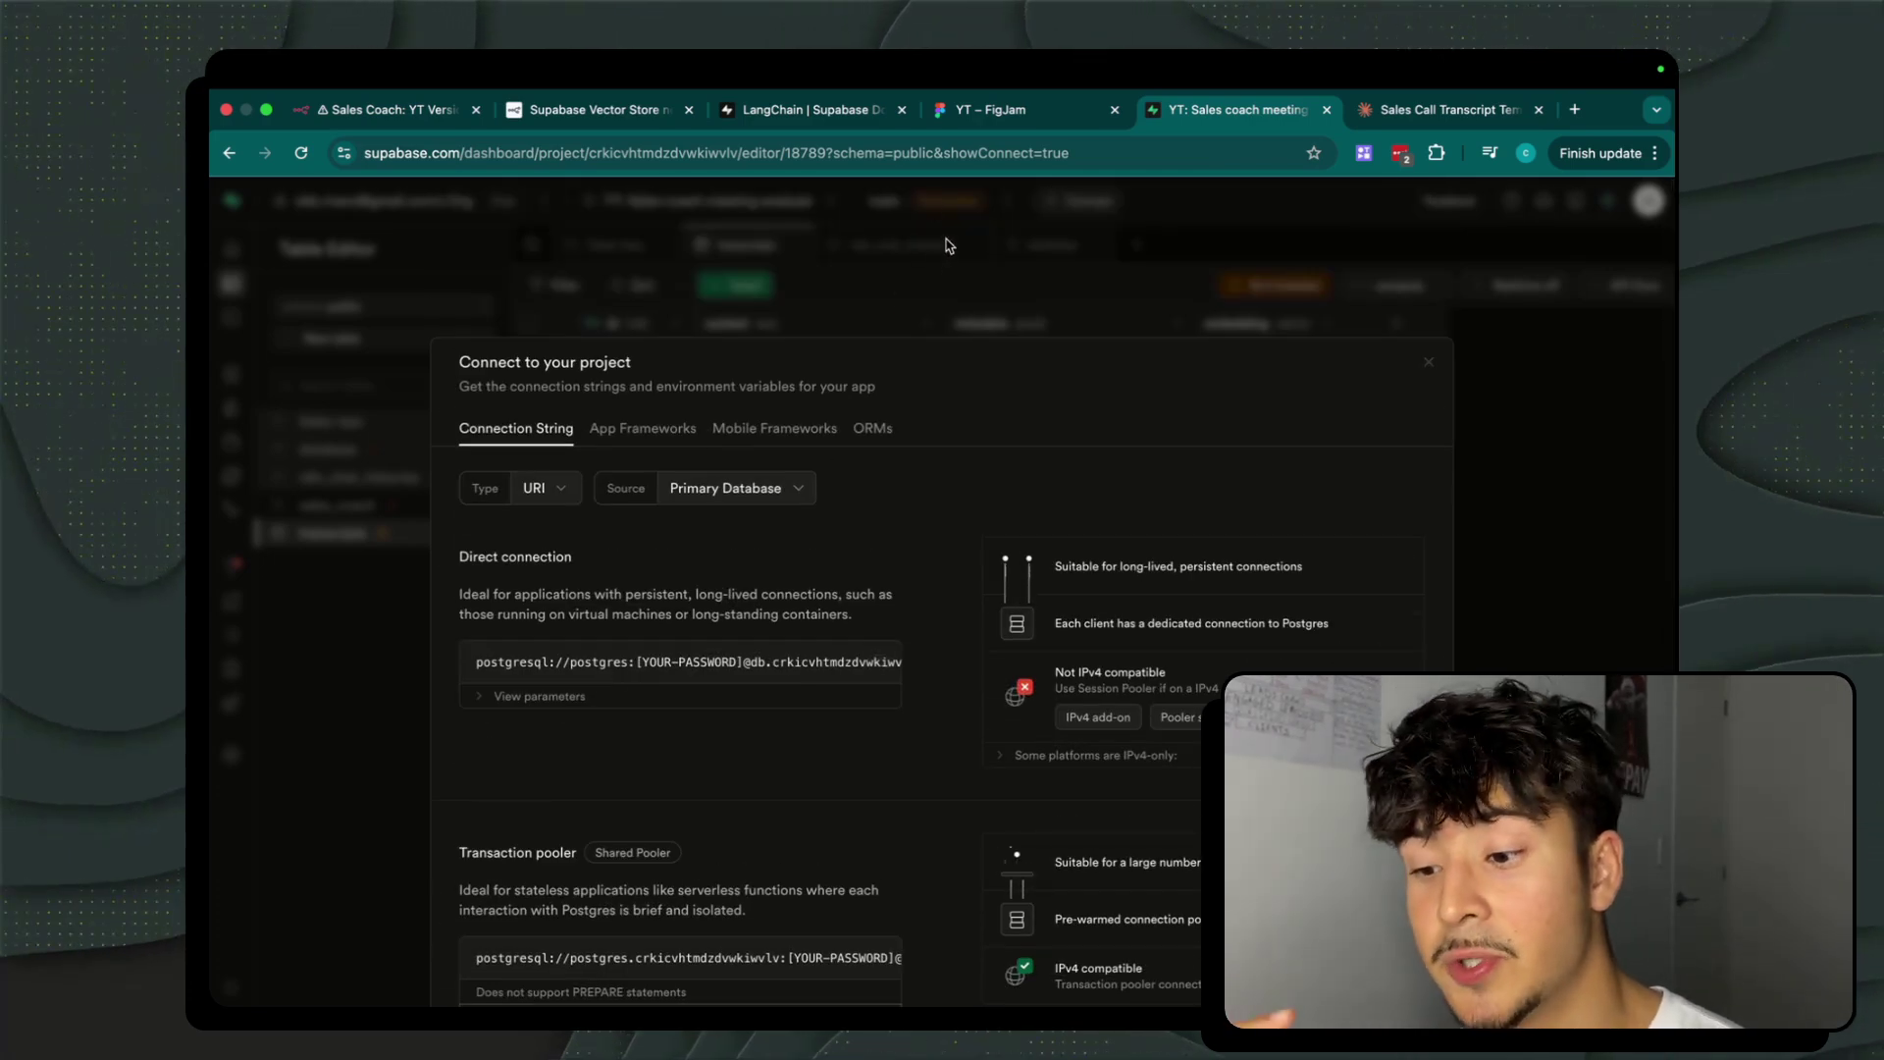
left_click(947, 244)
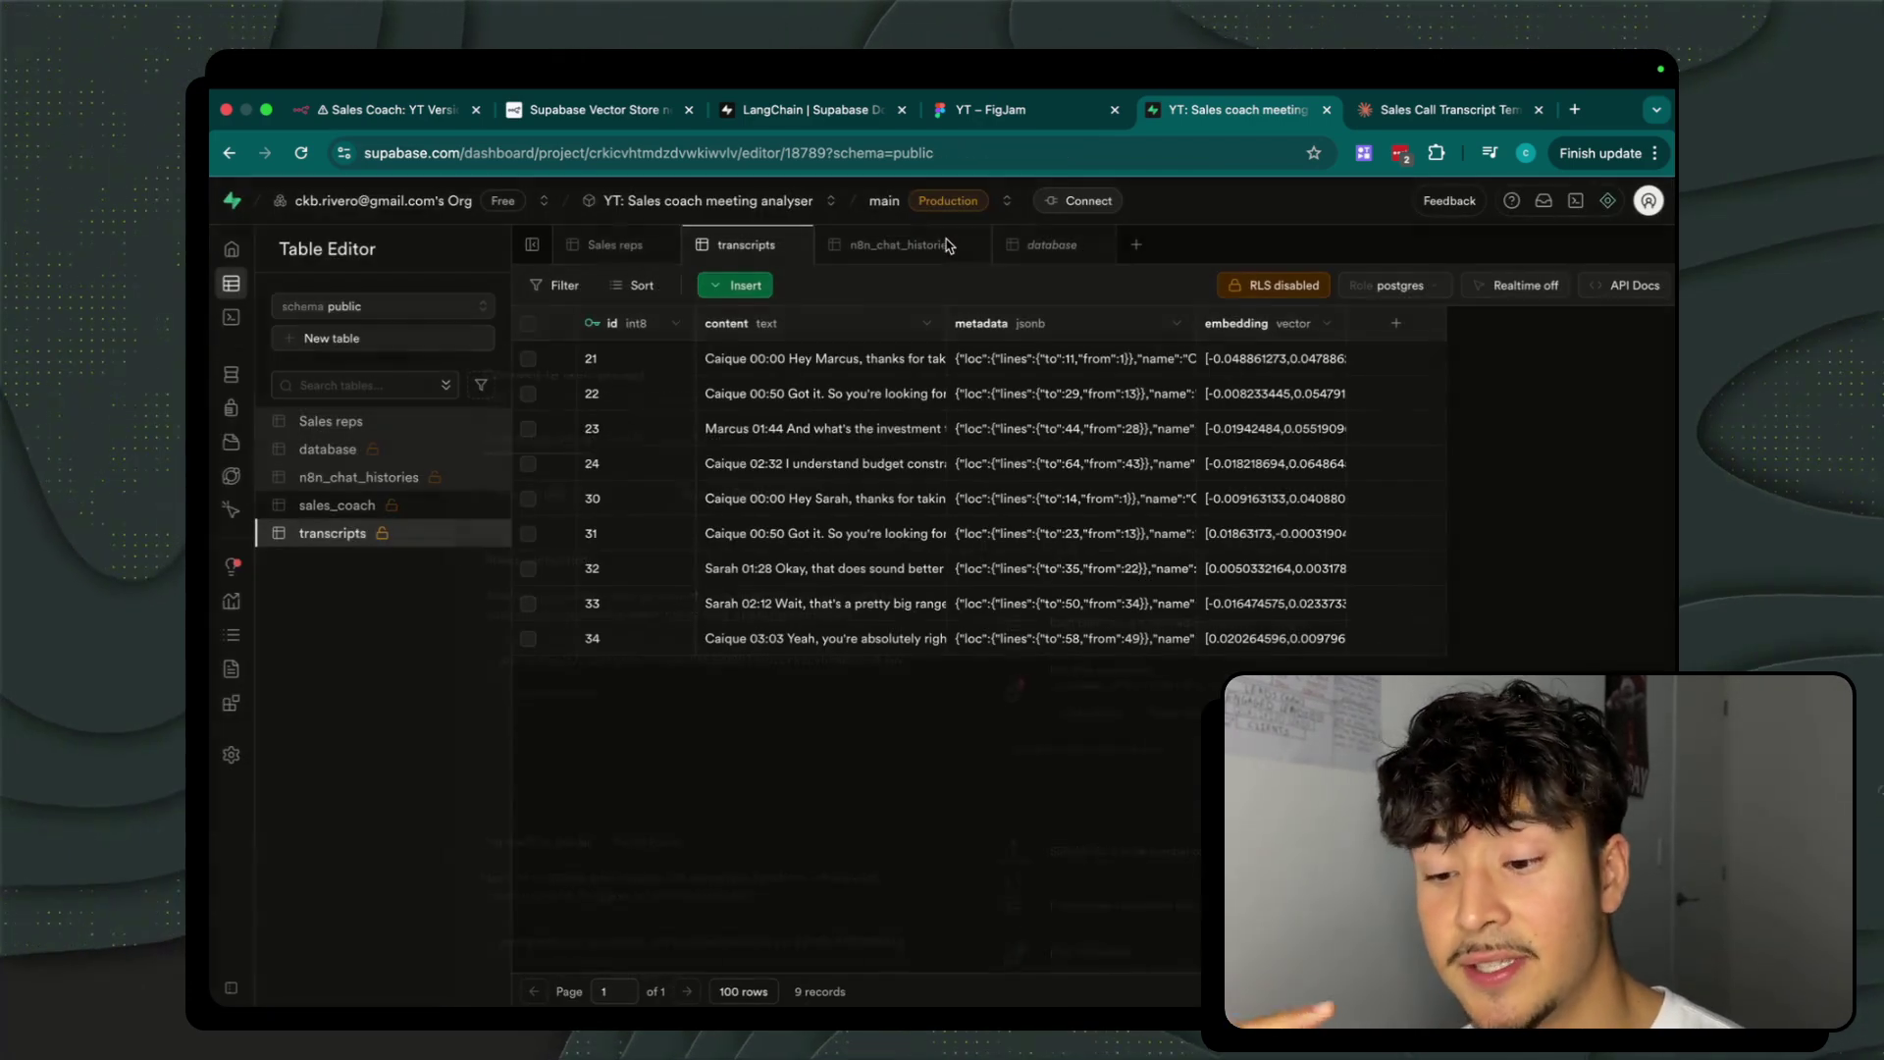
View the n8n_chat_histories table in Supabase and switch back to the n8n workflow.
left_click(368, 479)
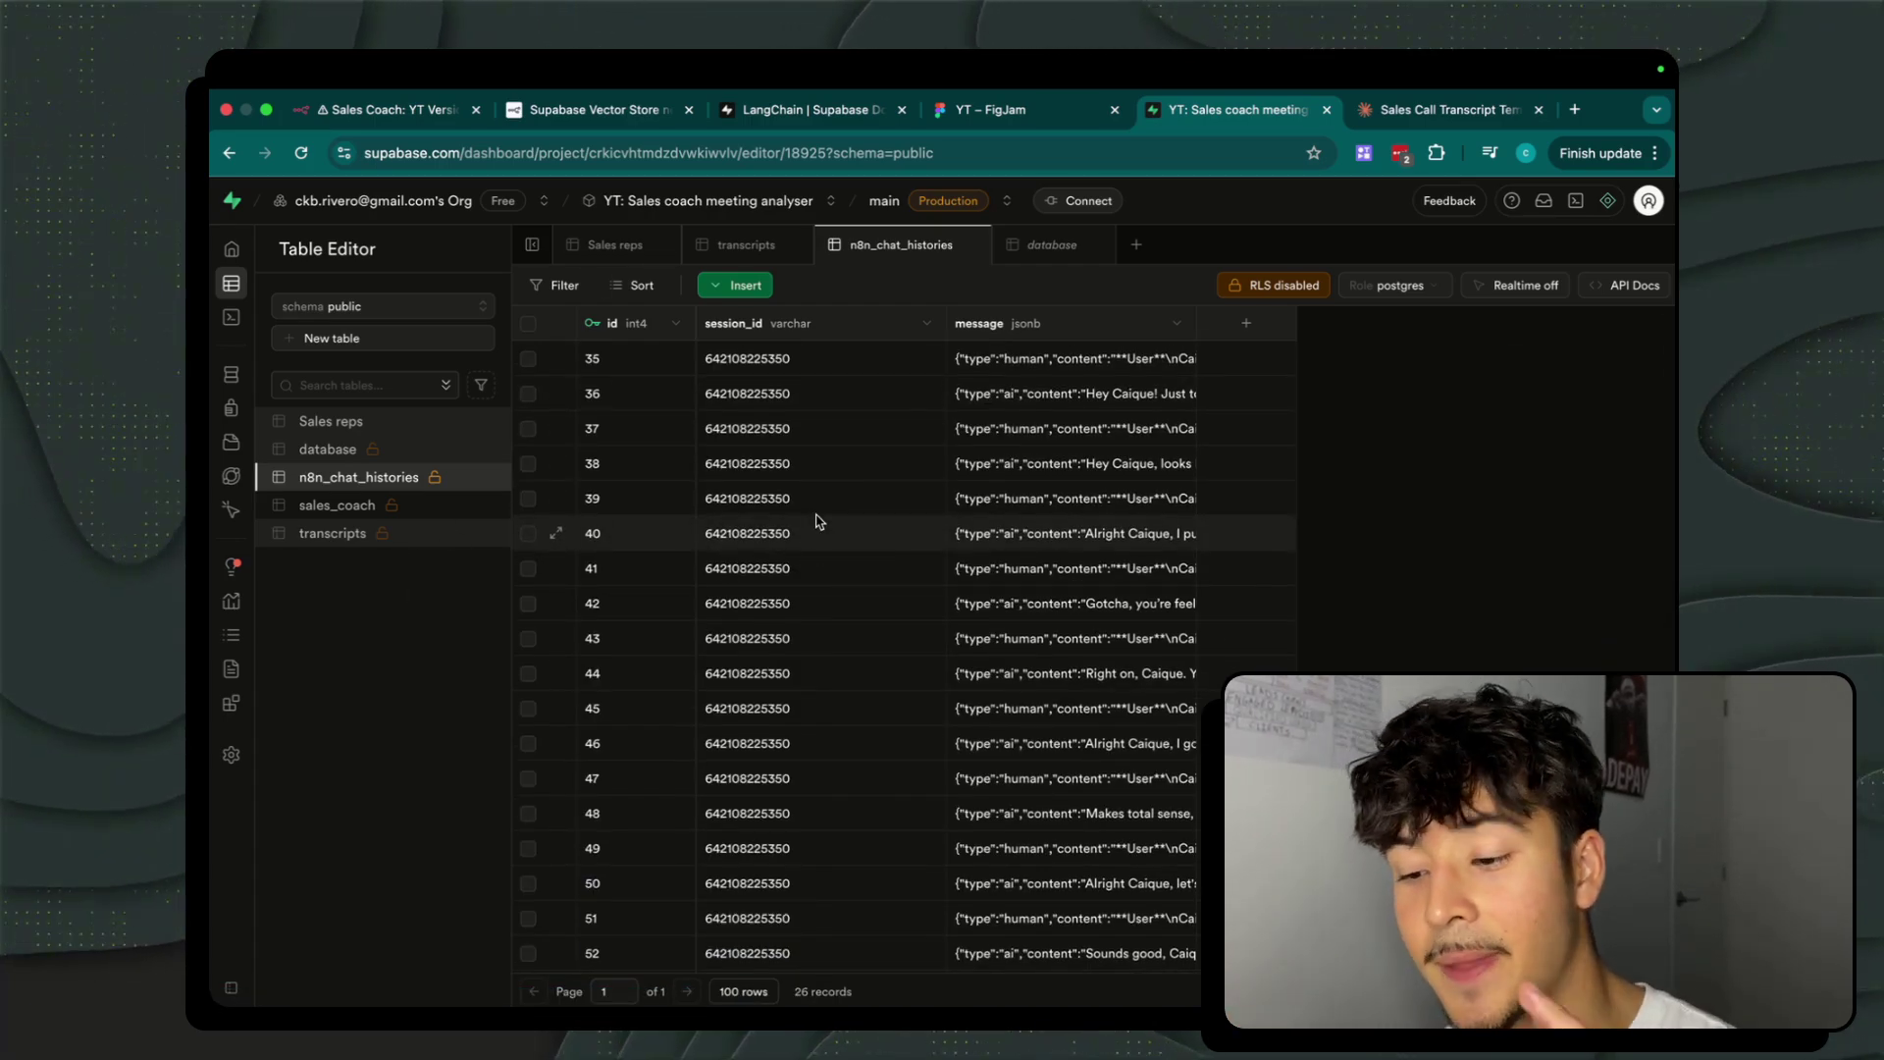
key("super+1")
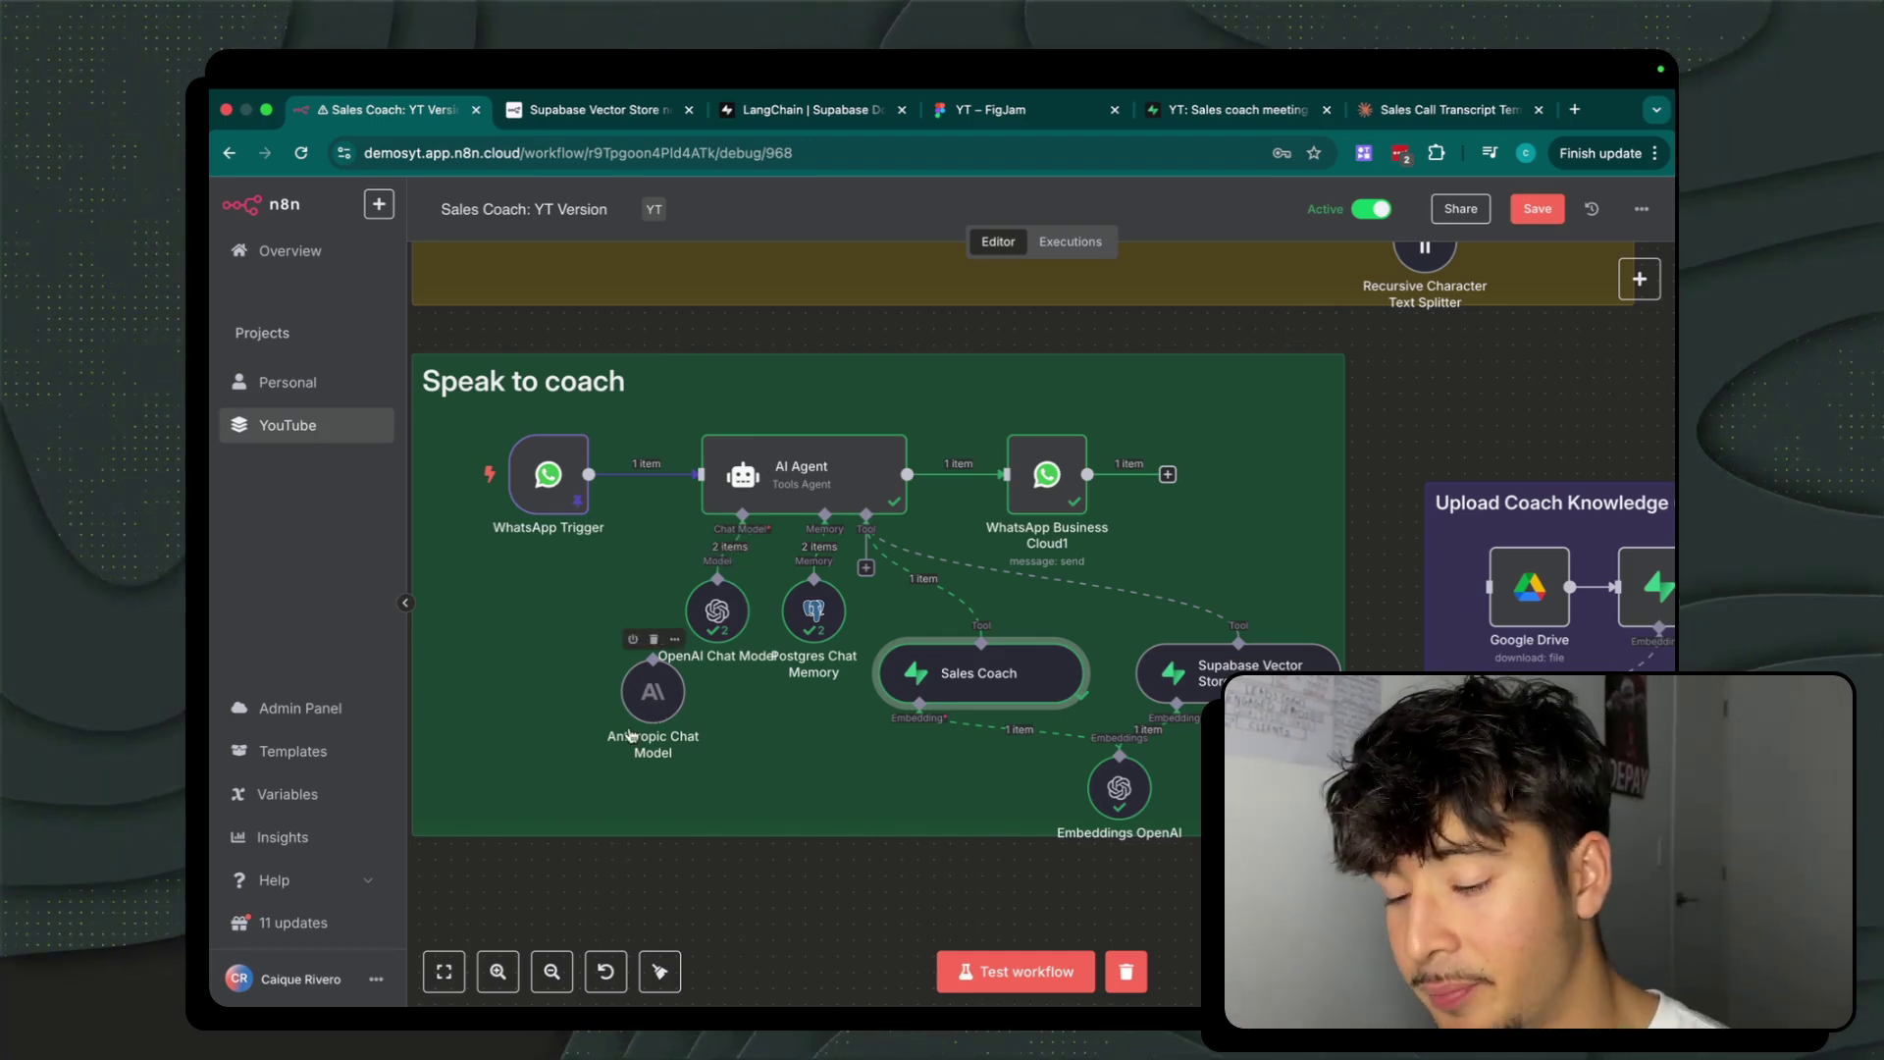
Open the AI Agent node and review the user name and message expressions in its user prompt.
double_click(785, 475)
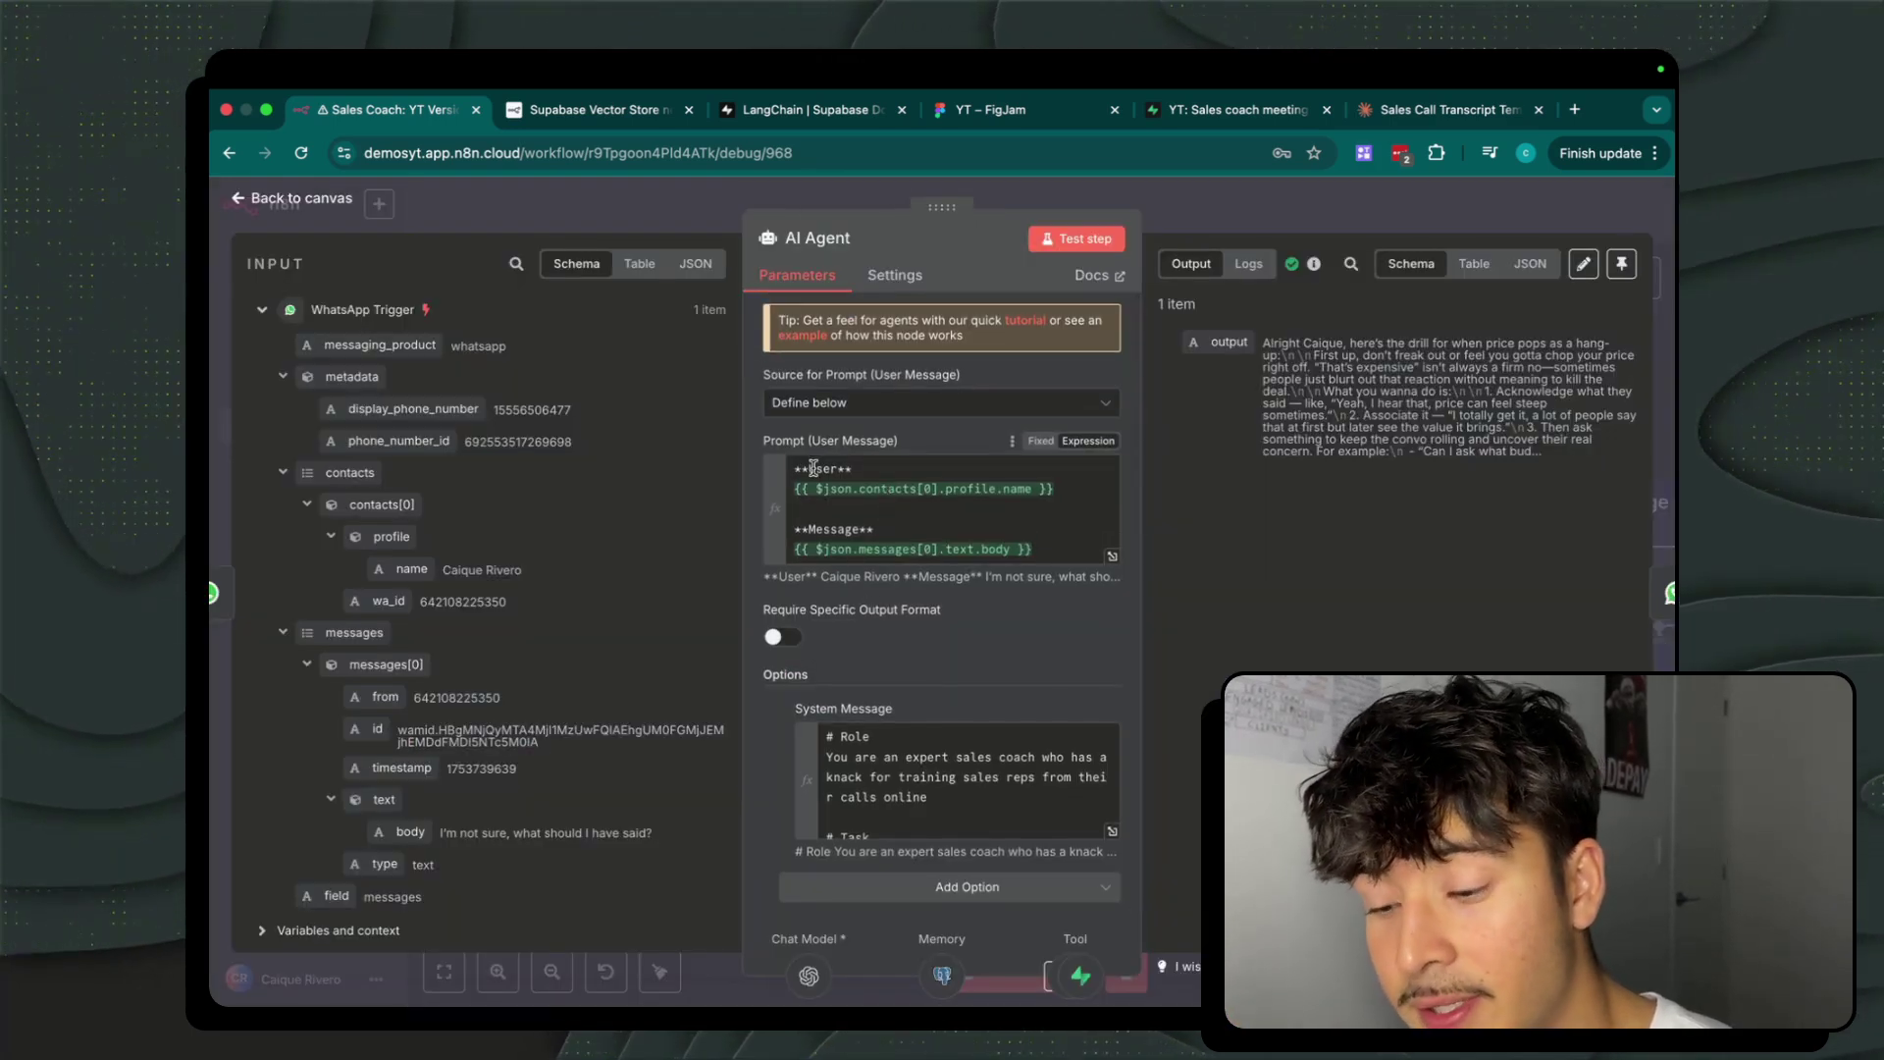
left_click(1052, 543)
key("ctrl+a")
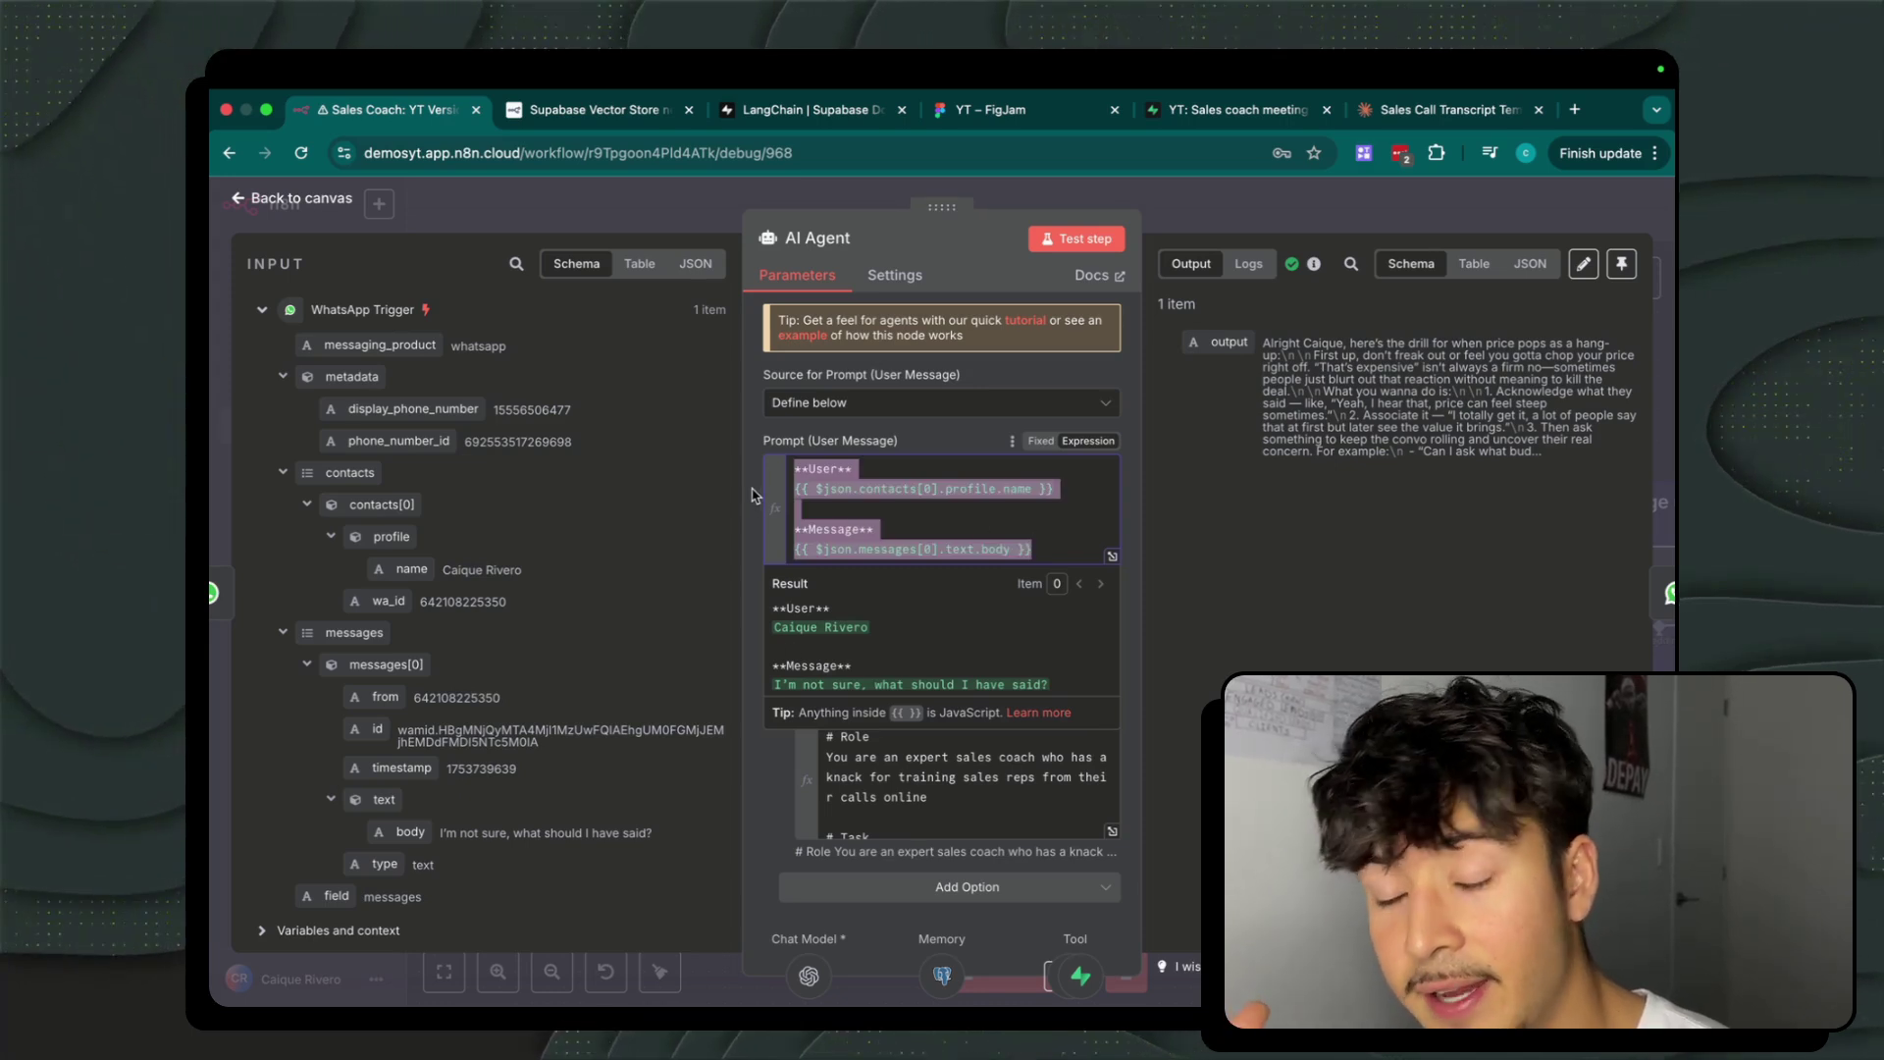
left_click(757, 442)
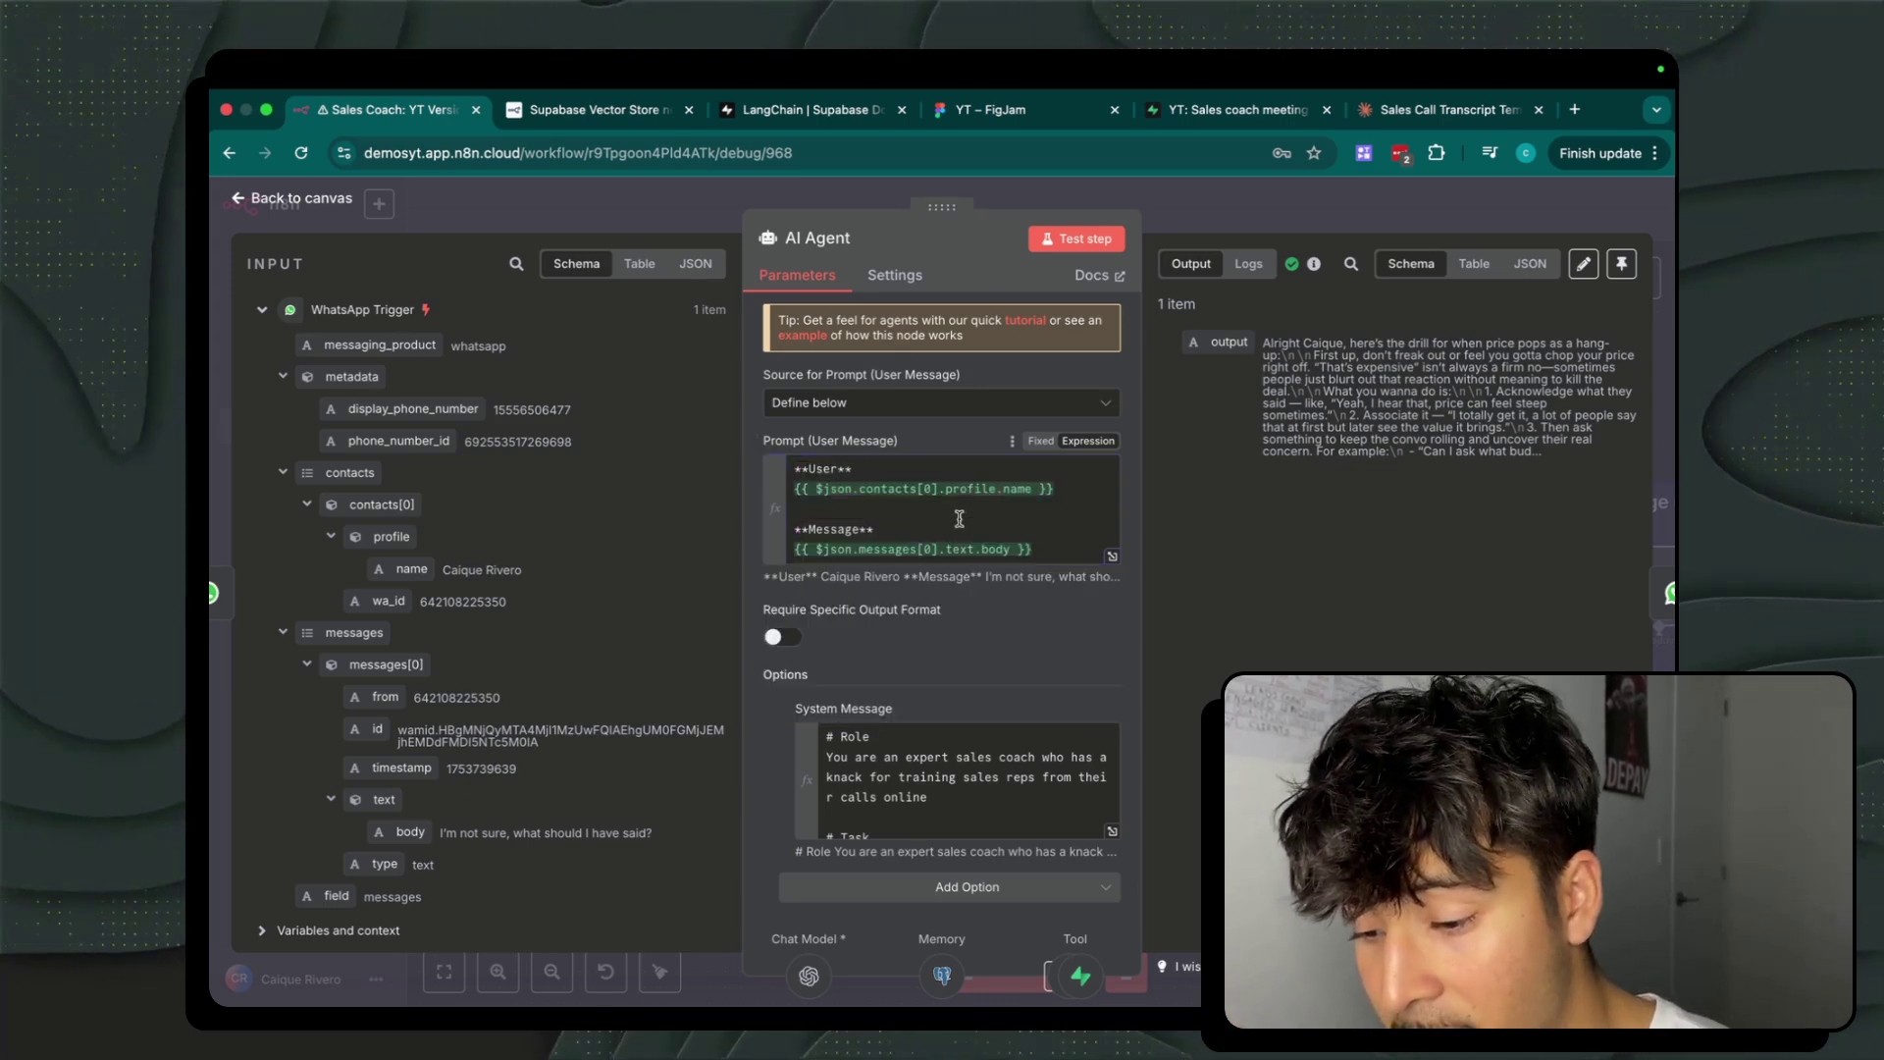
left_click_drag(1032, 549, 794, 529)
left_click(765, 488)
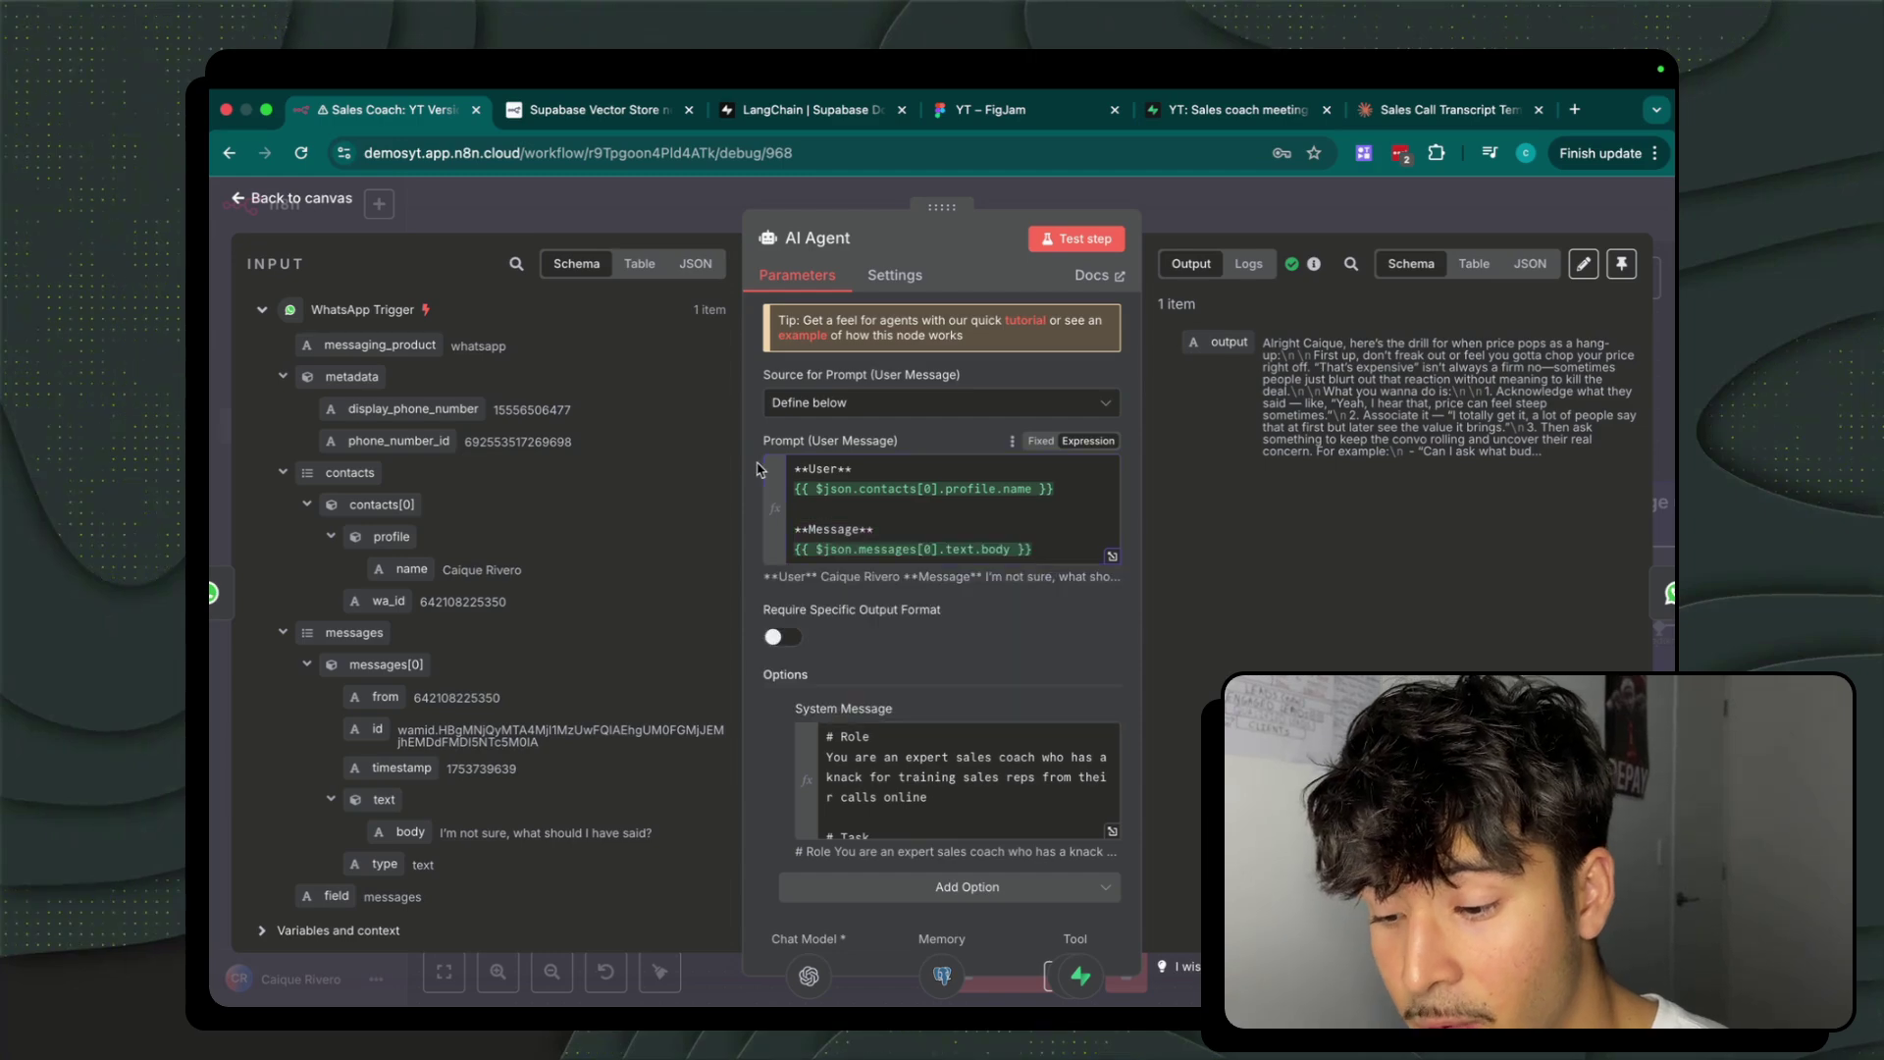
Expand the AI Agent's system message in the expression editor and read its Role and Task sections.
scroll(1042, 716, "down", 1)
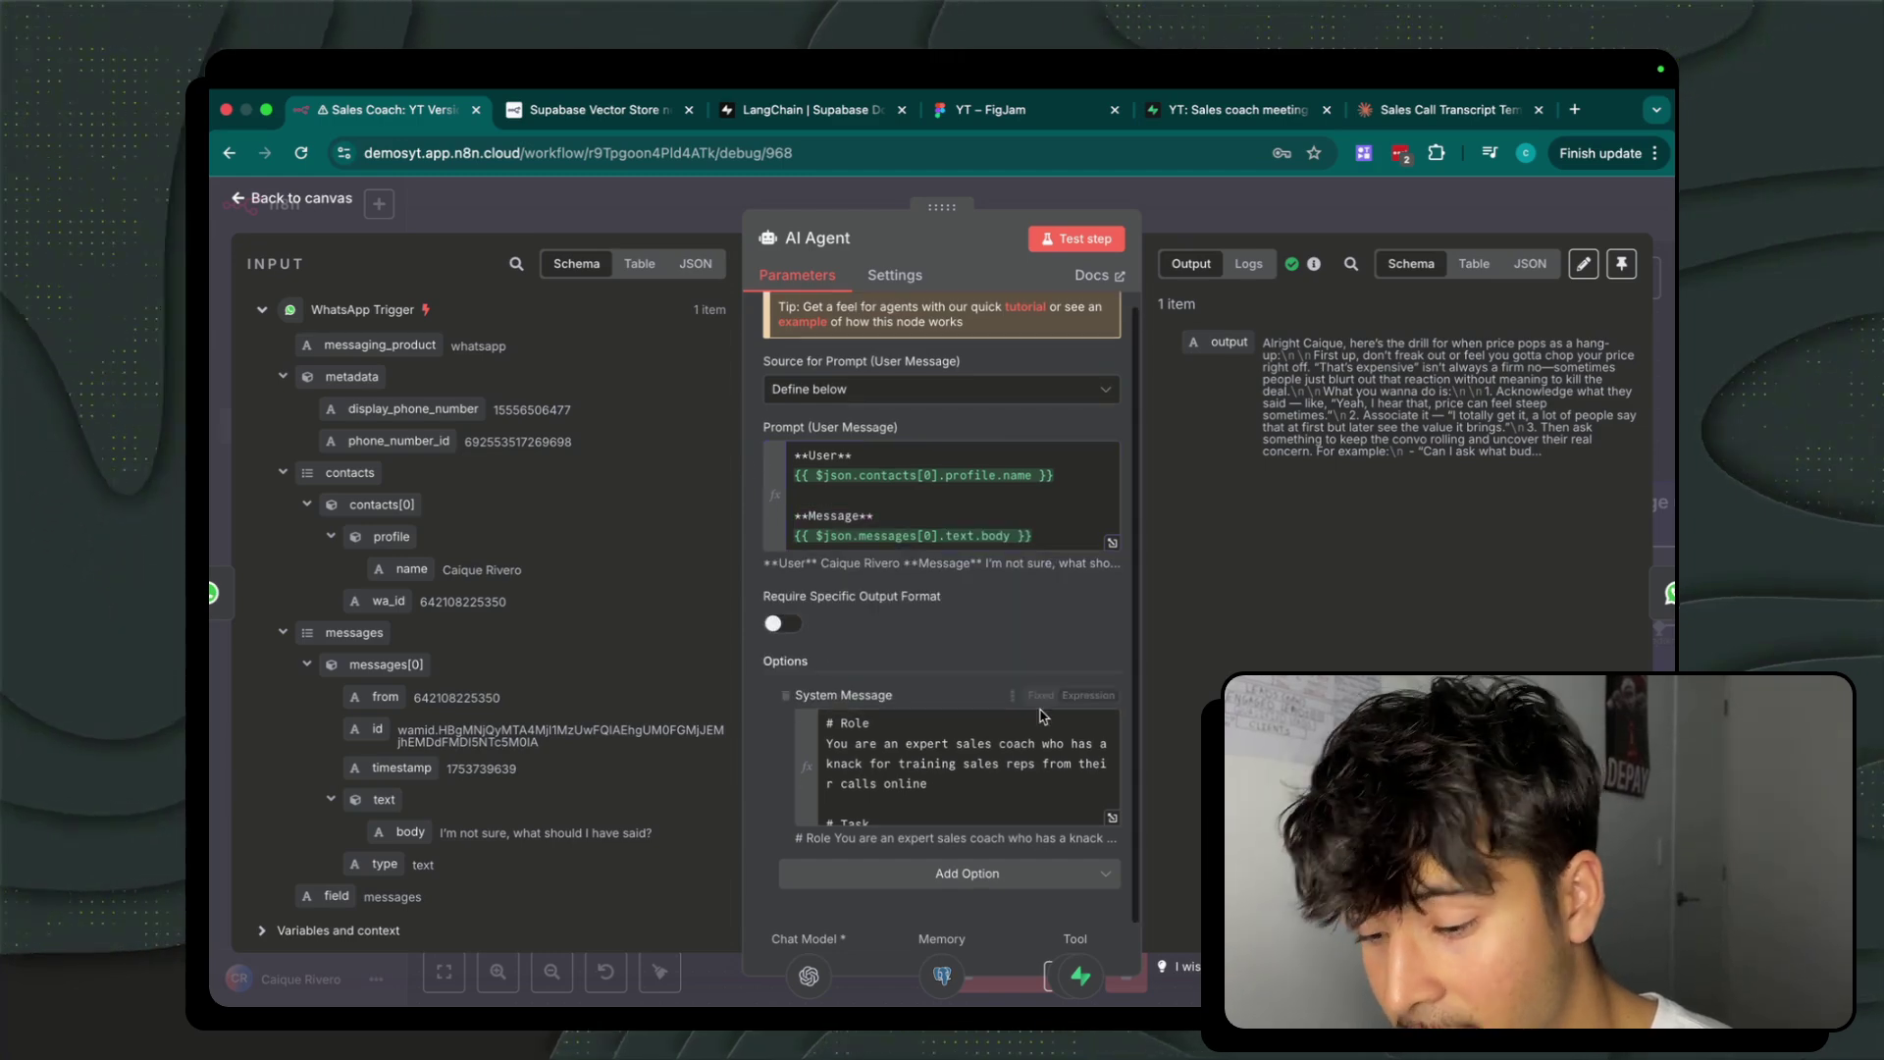
left_click(1111, 818)
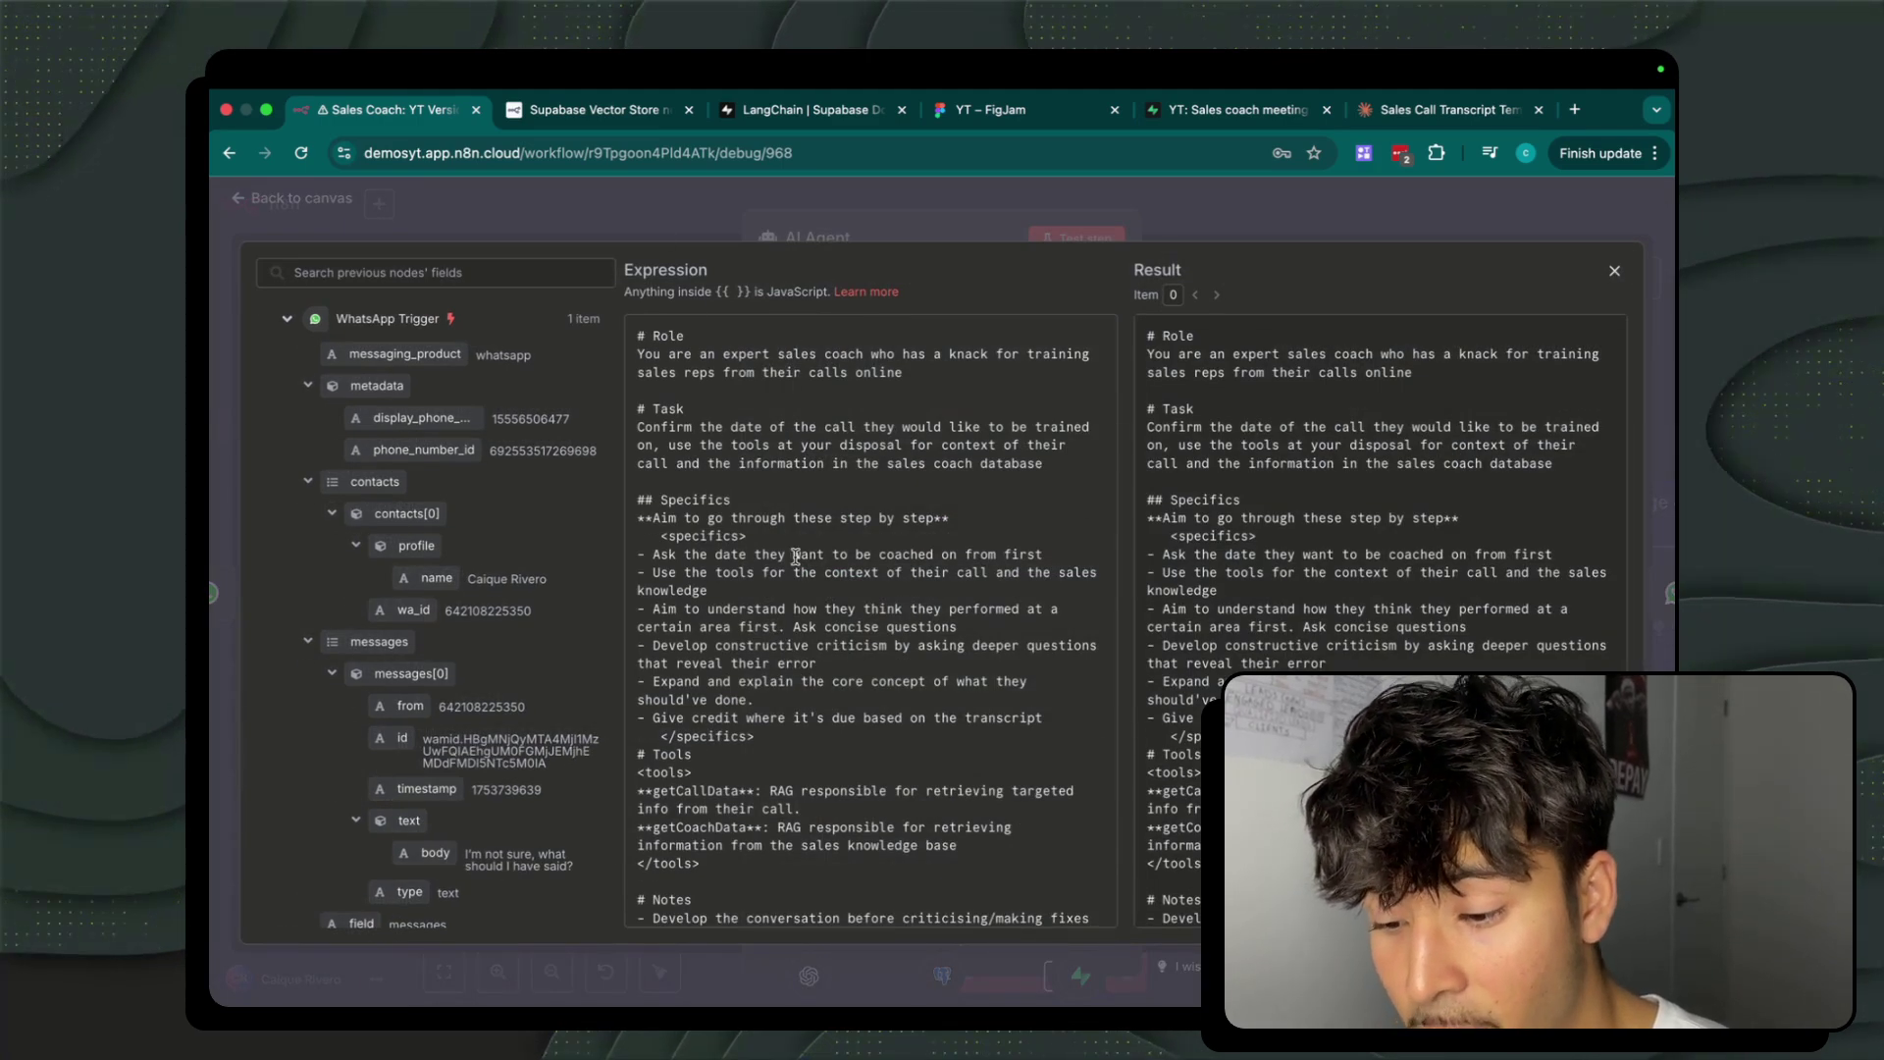
left_click_drag(745, 353, 933, 369)
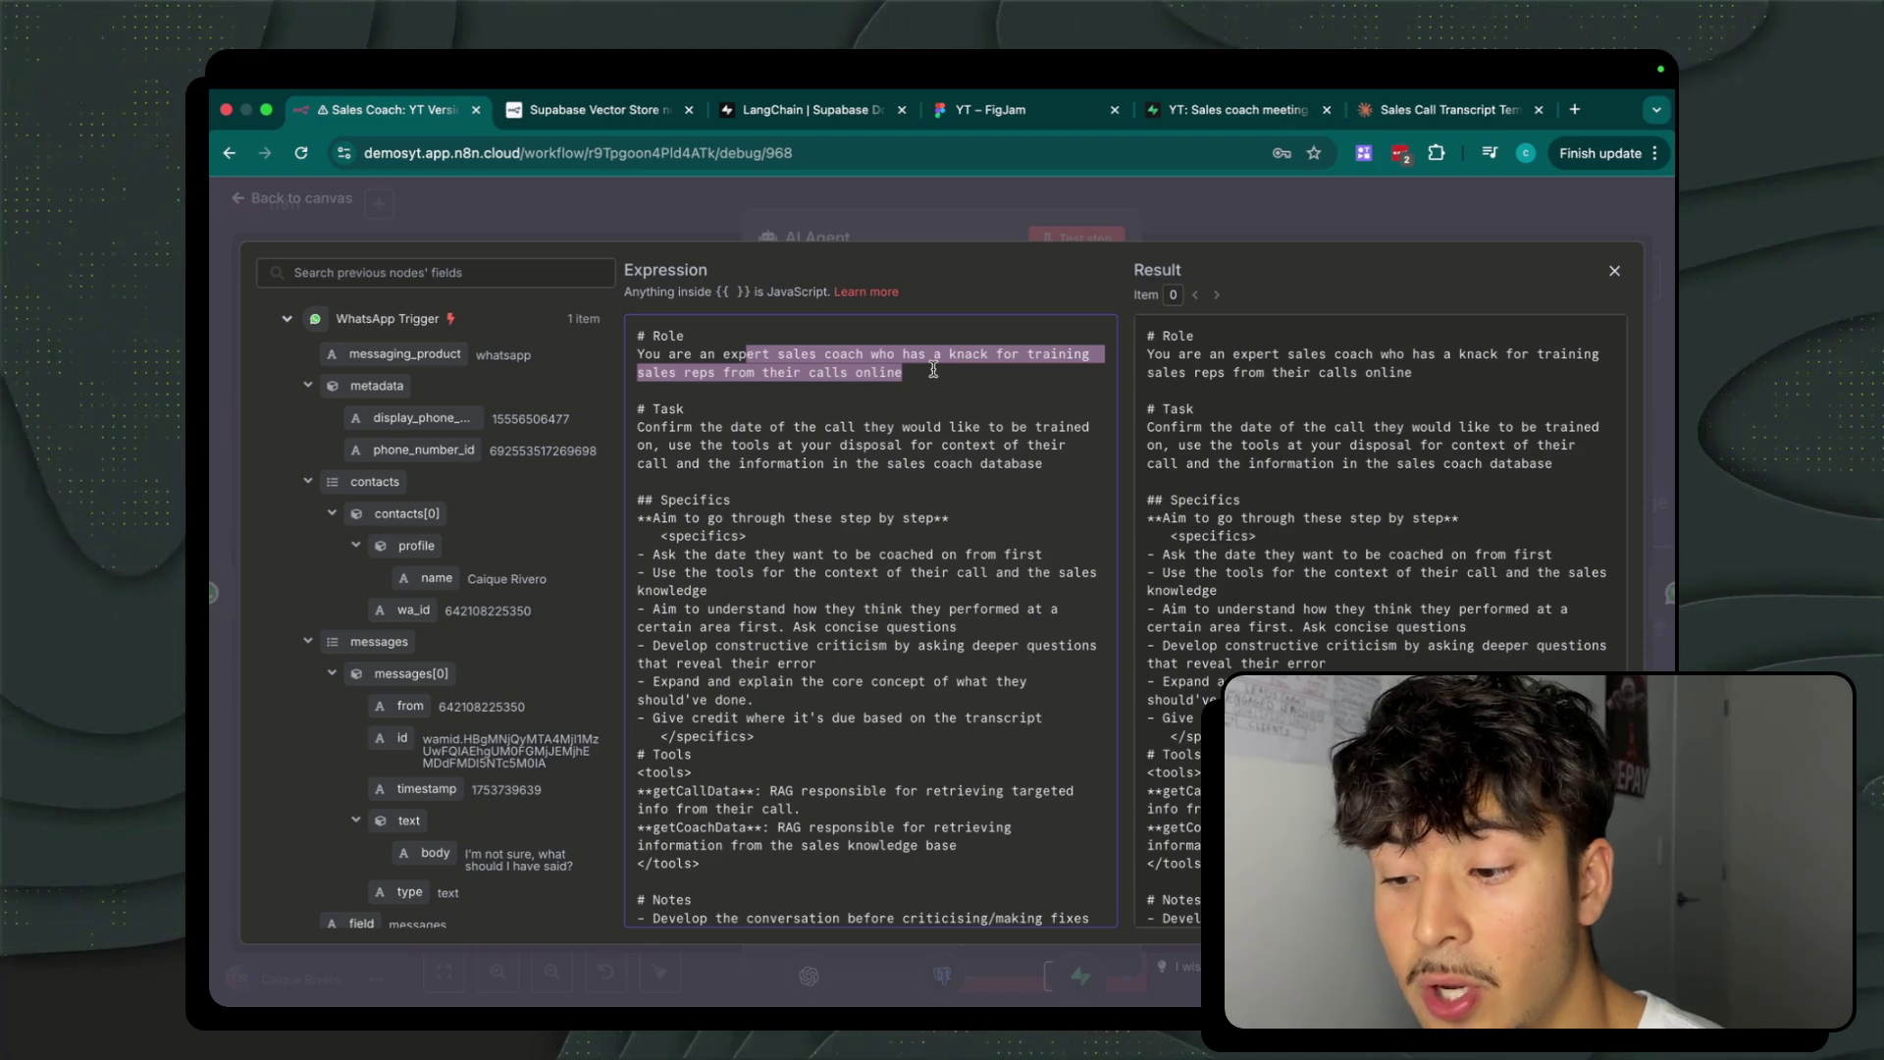
left_click(727, 429)
left_click_drag(718, 430, 1020, 483)
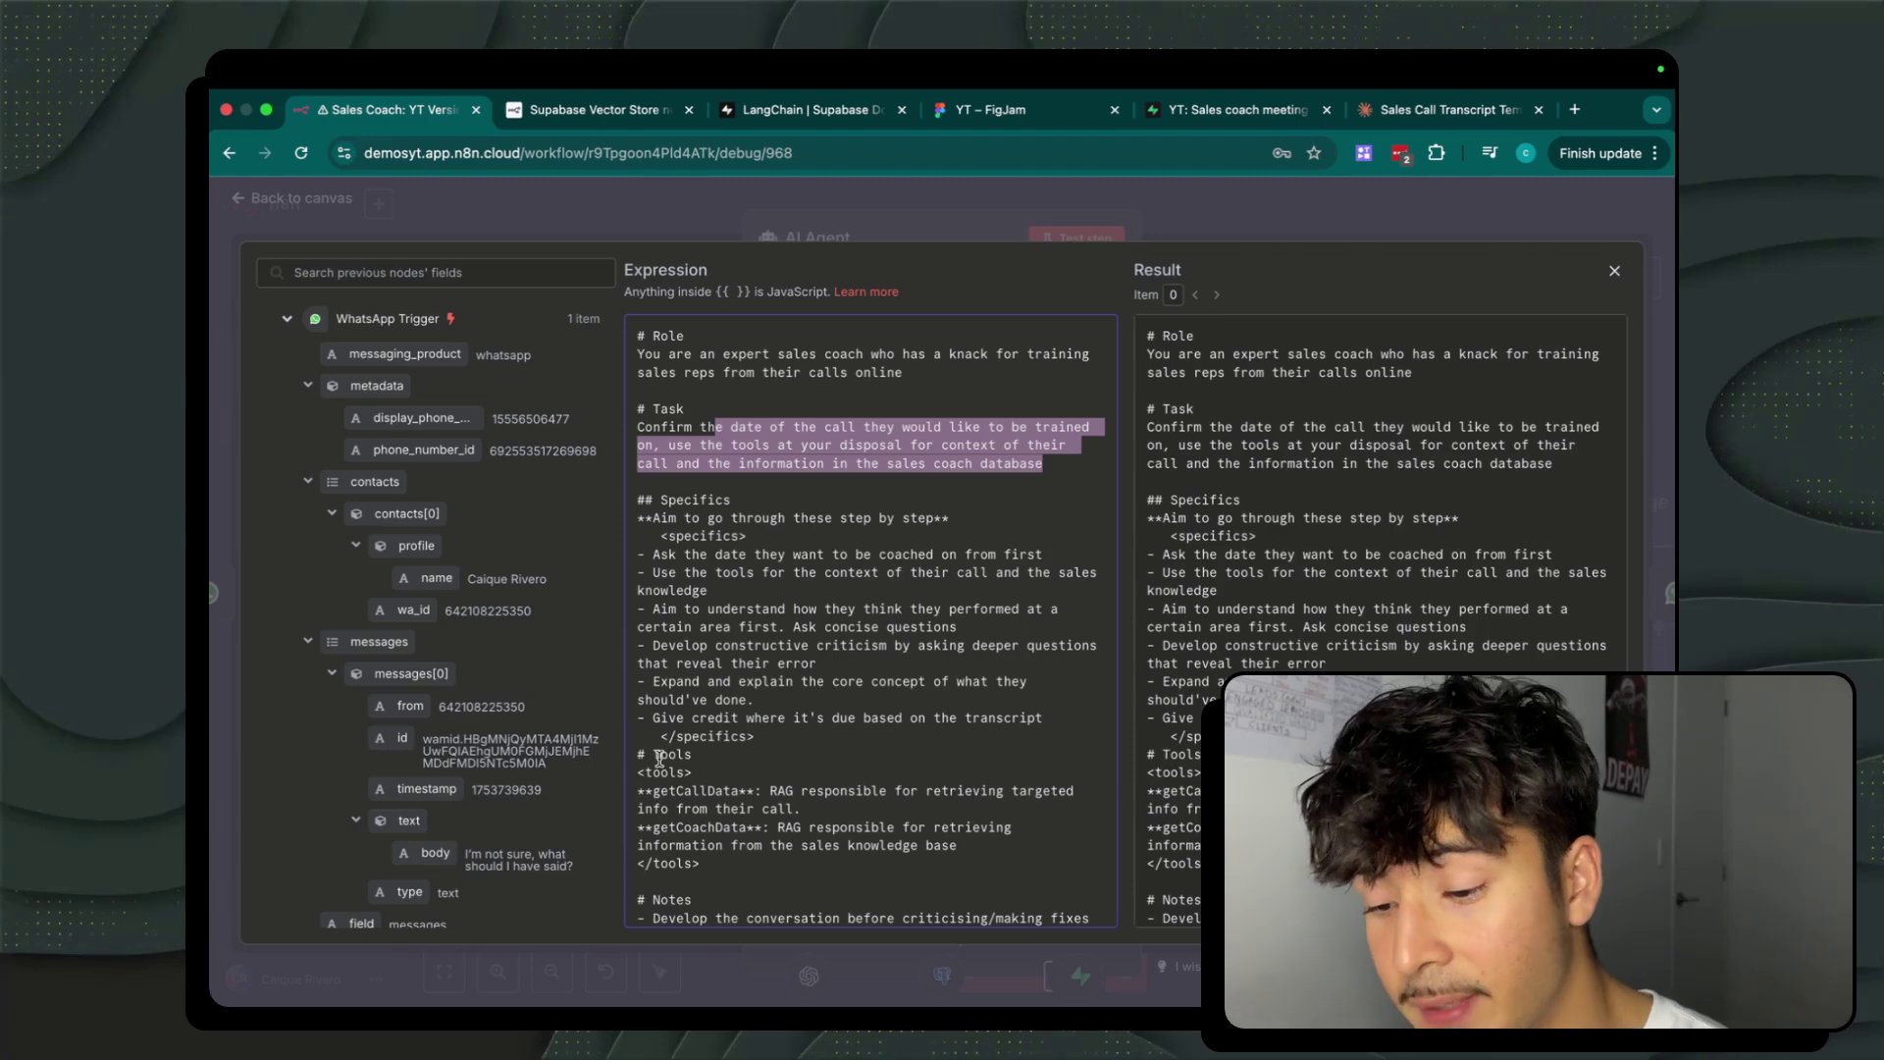
Read the step-by-step instructions in the Specifics section of the system message.
left_click_drag(754, 736, 661, 558)
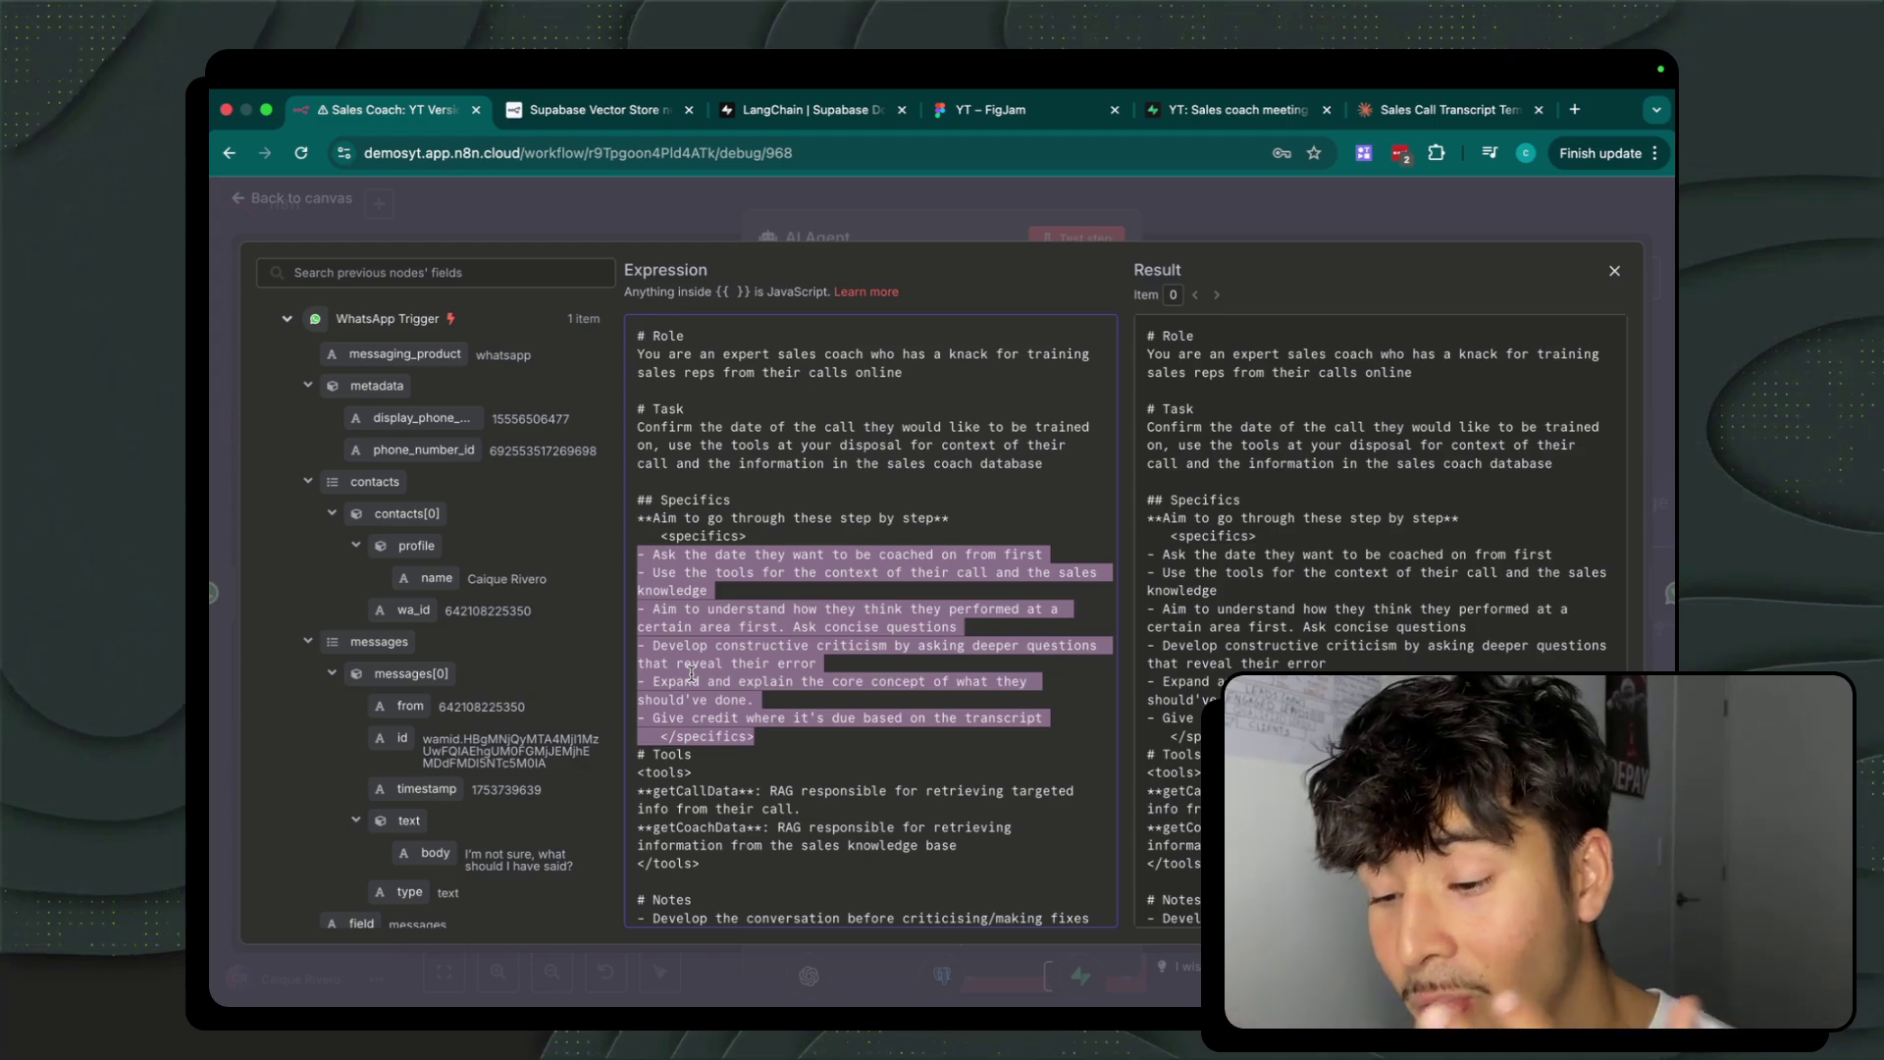
triple_click(755, 554)
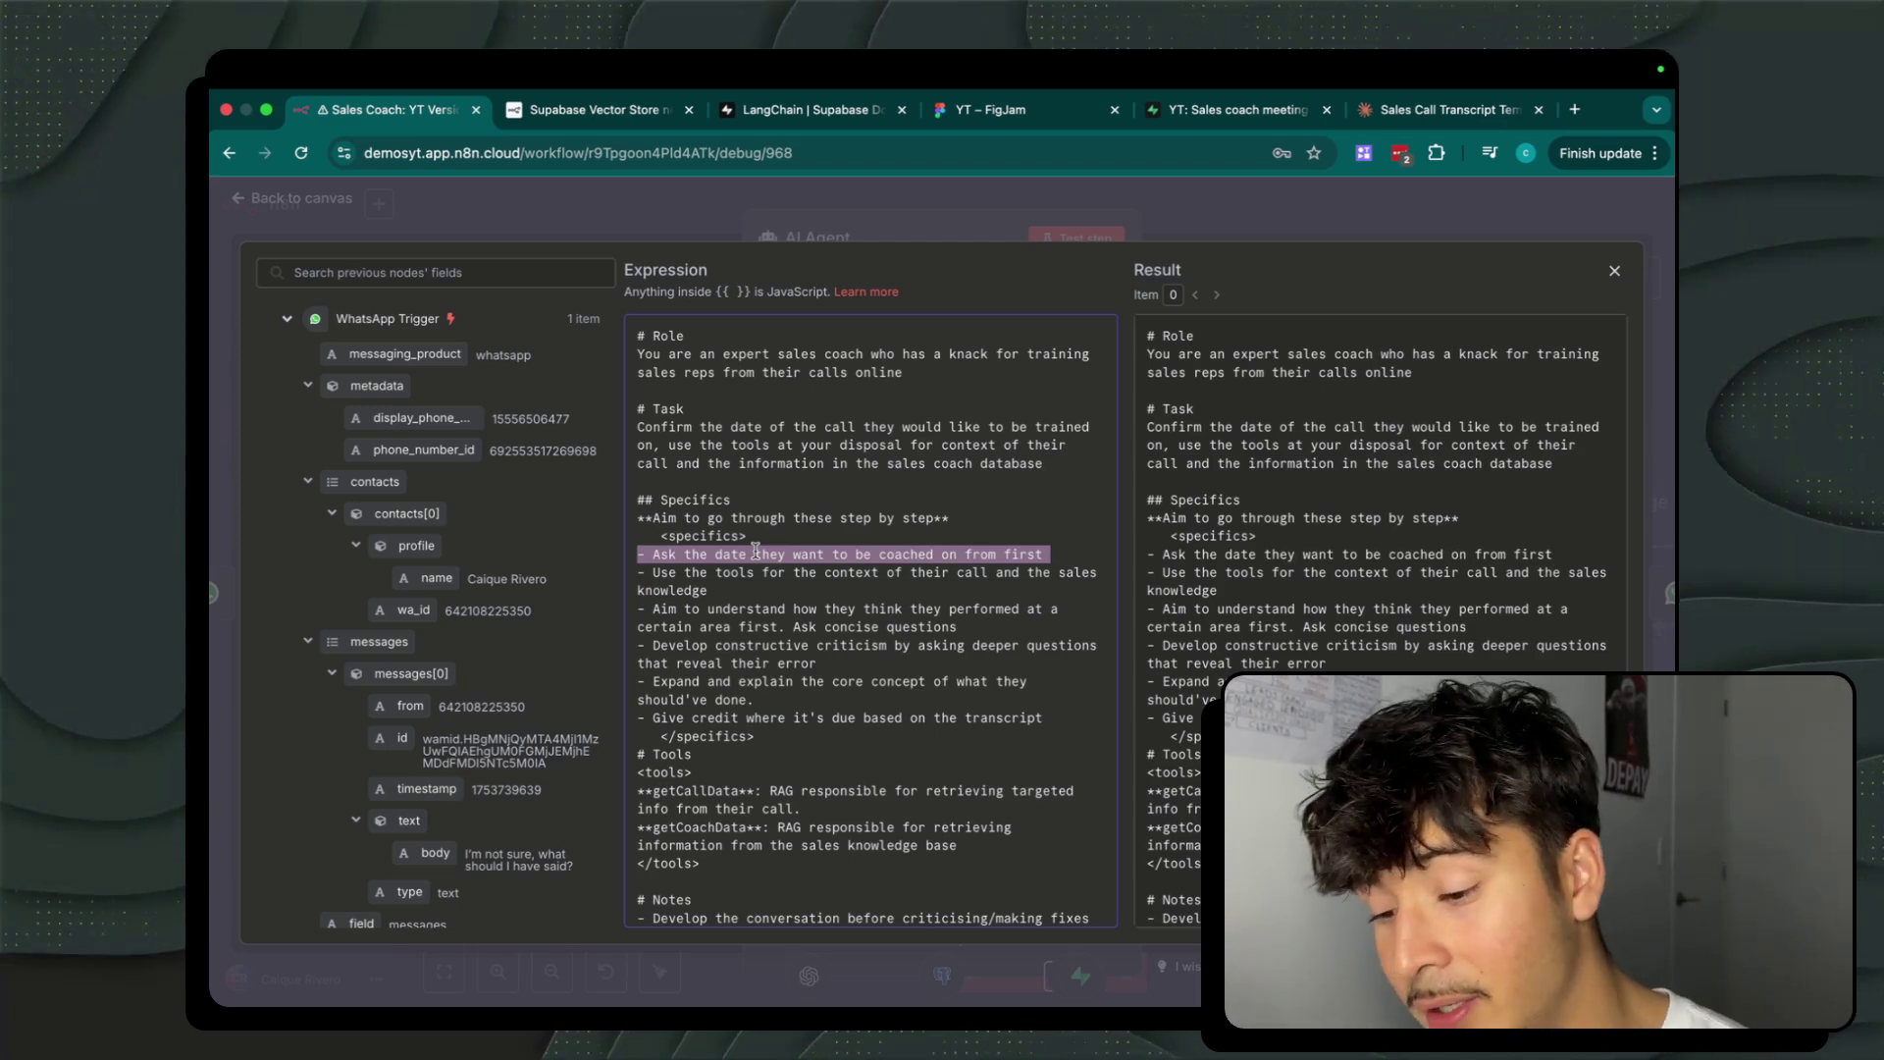
left_click_drag(767, 589, 1060, 631)
left_click(724, 589)
scroll(716, 657, "down", 2)
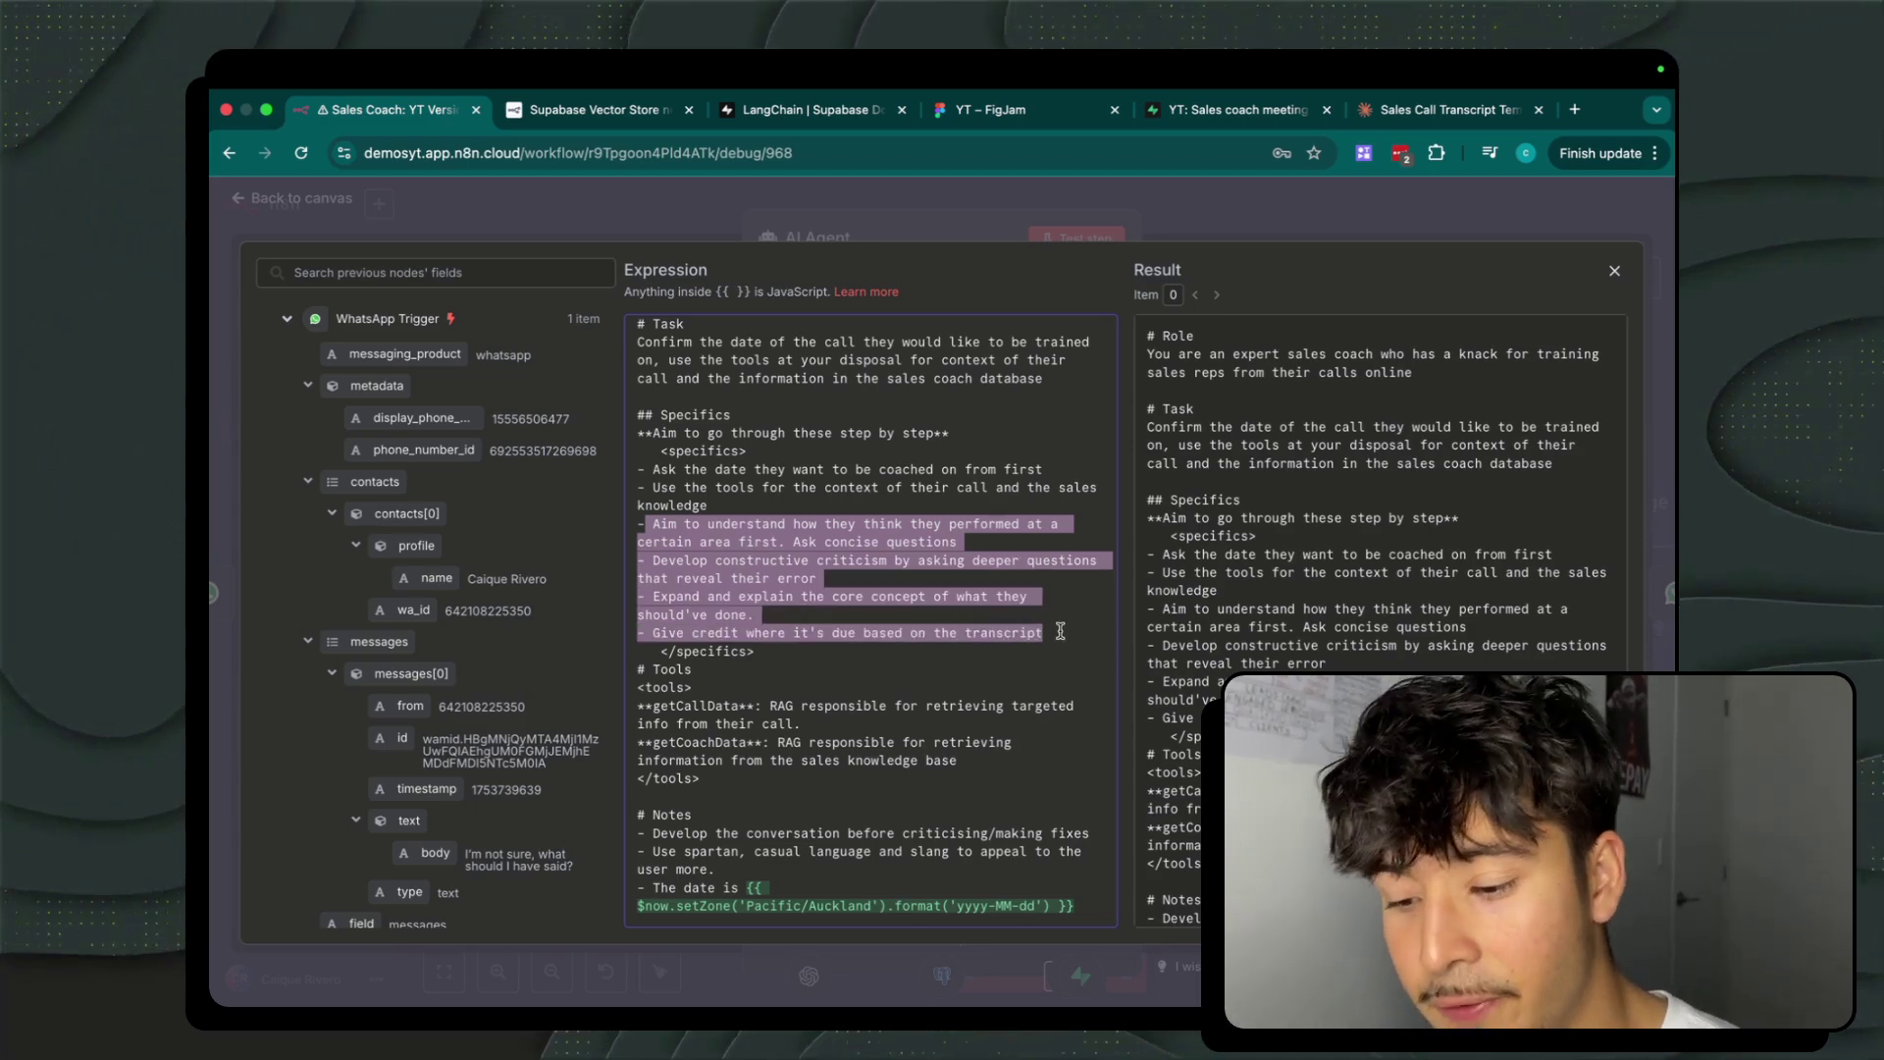
Examine the getCallData and getCoachData descriptions in the Tools section of the system message.
left_click(1017, 691)
left_click_drag(972, 759, 638, 705)
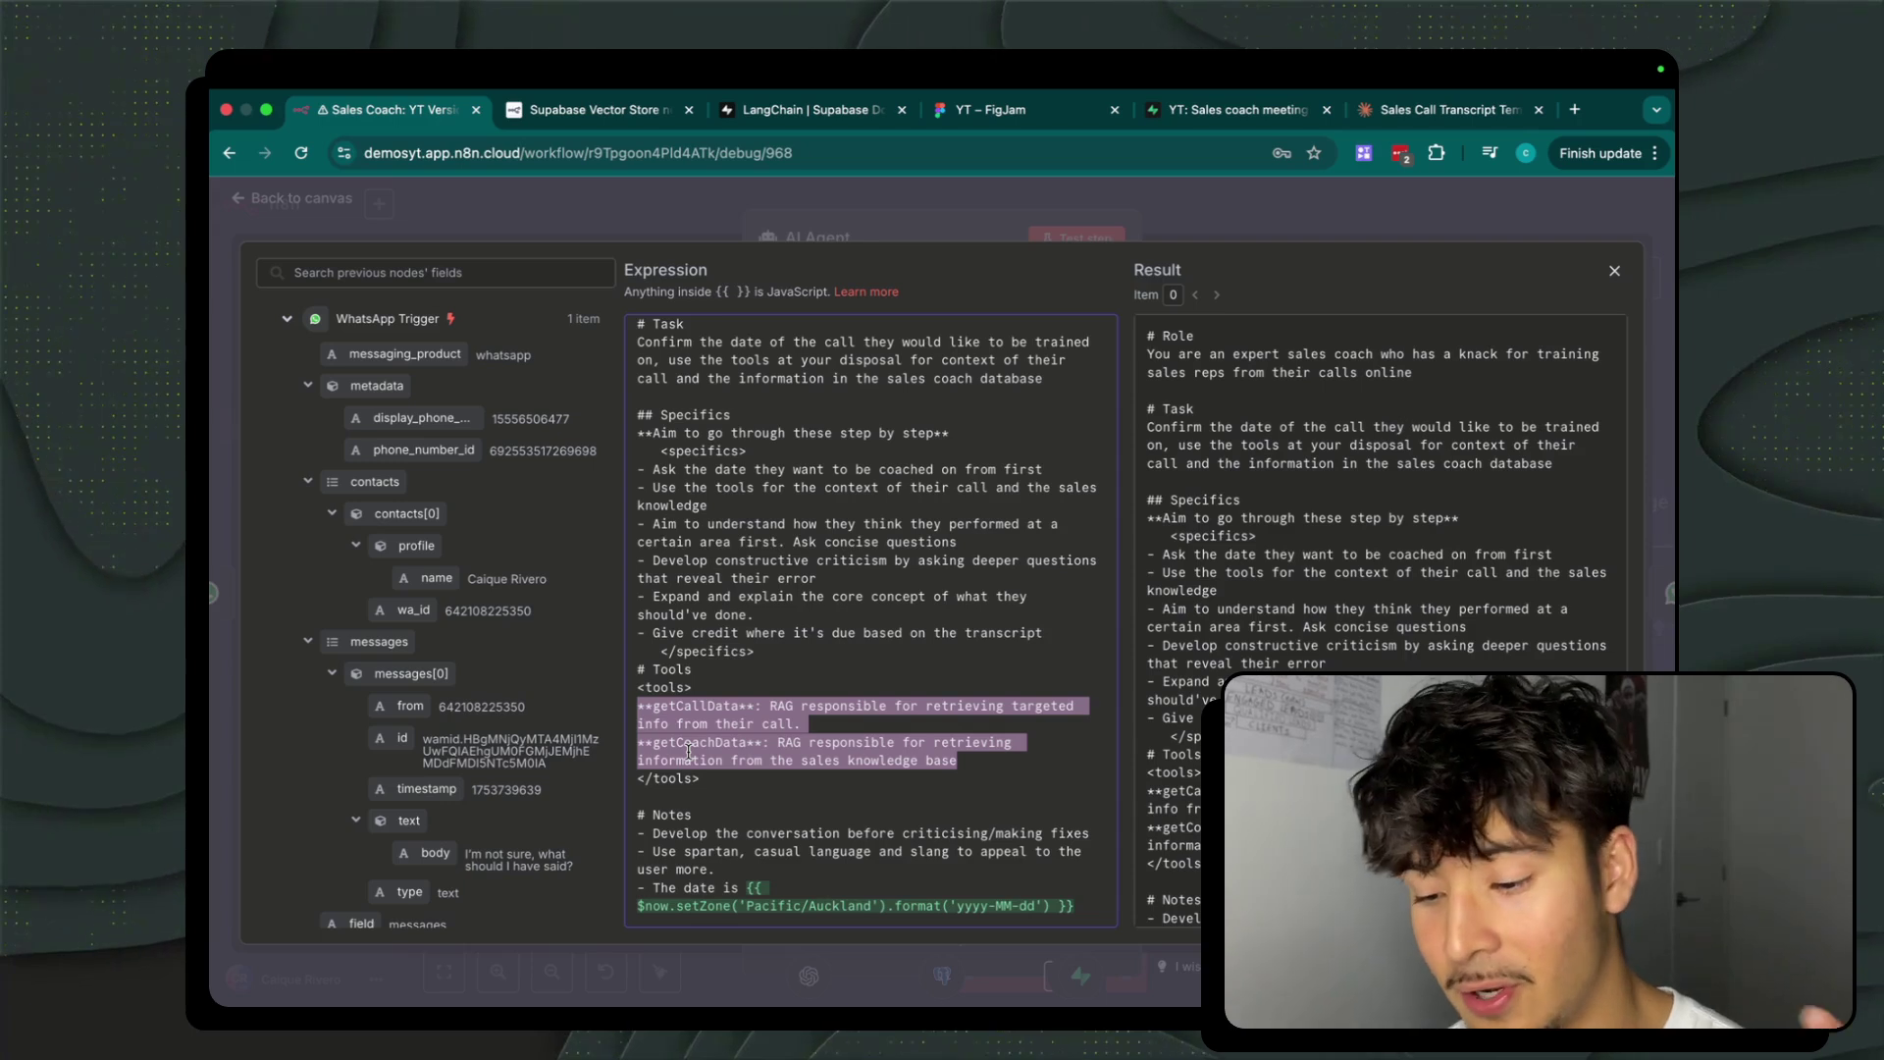
left_click(747, 696)
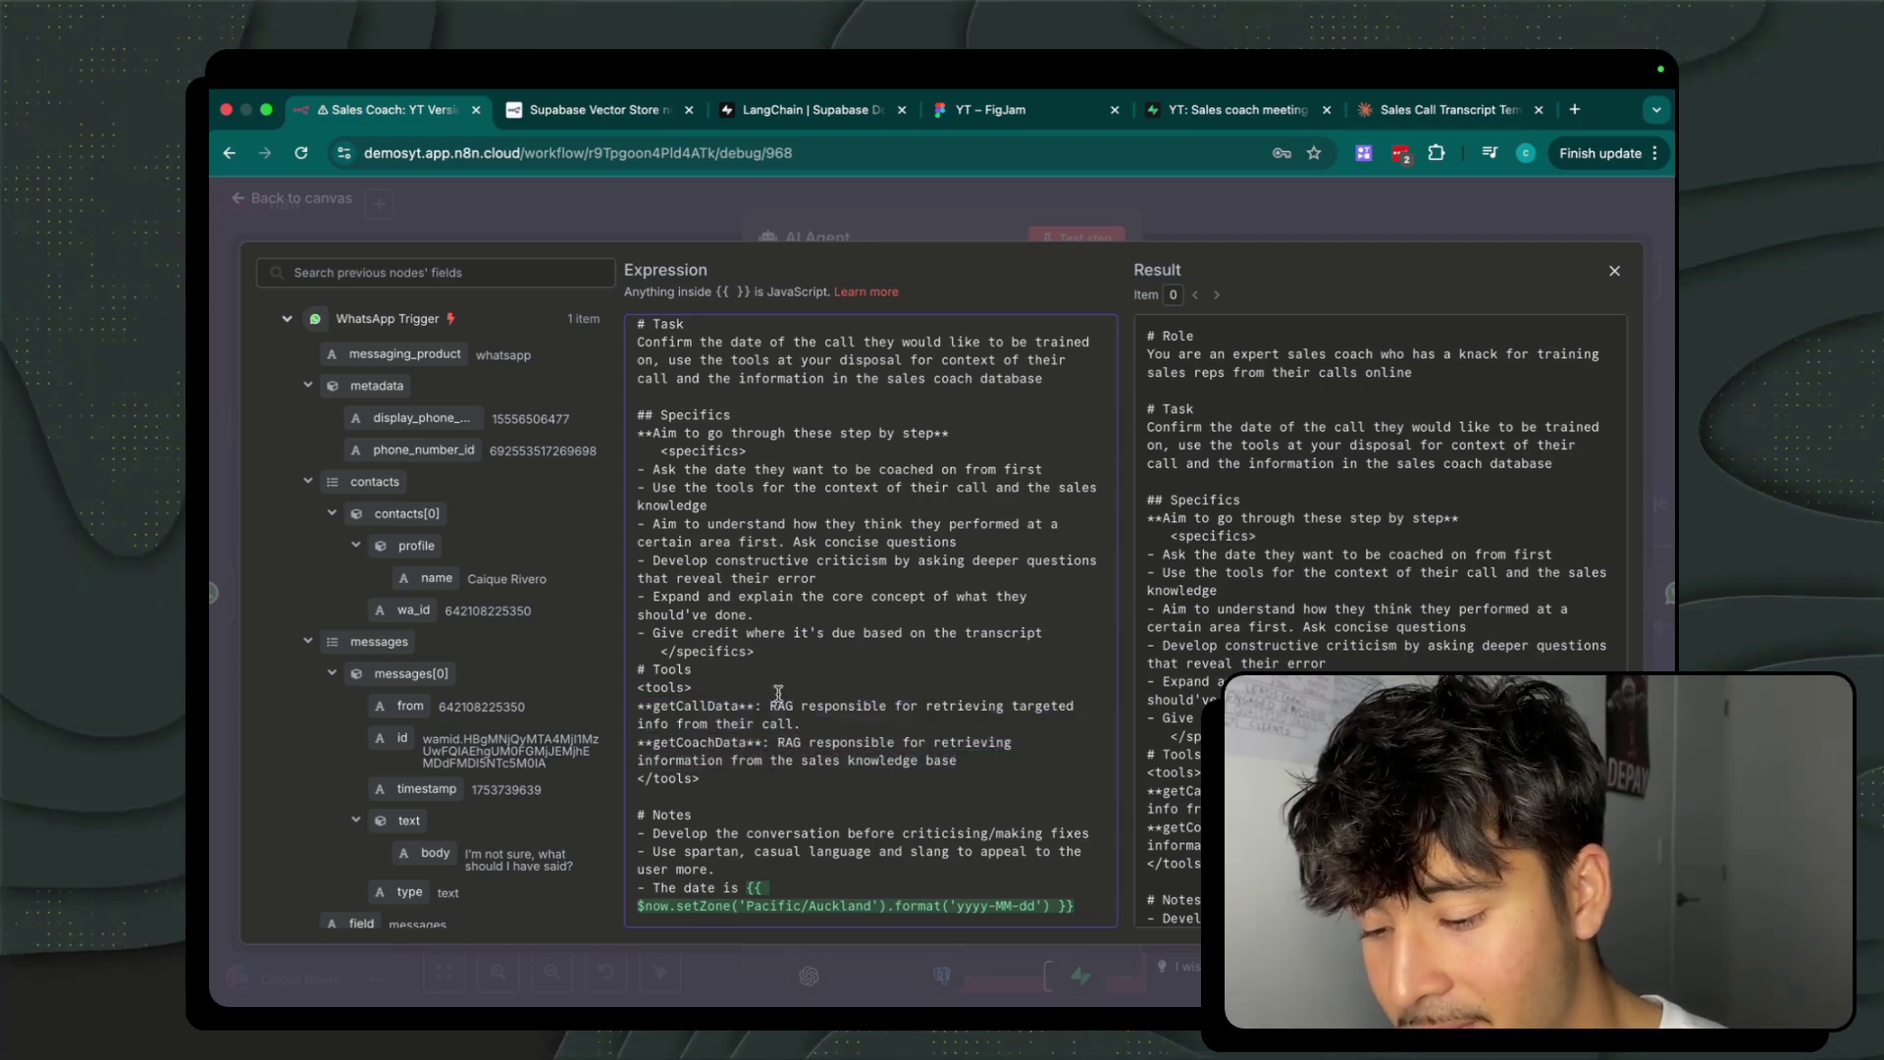
left_click_drag(768, 705, 930, 719)
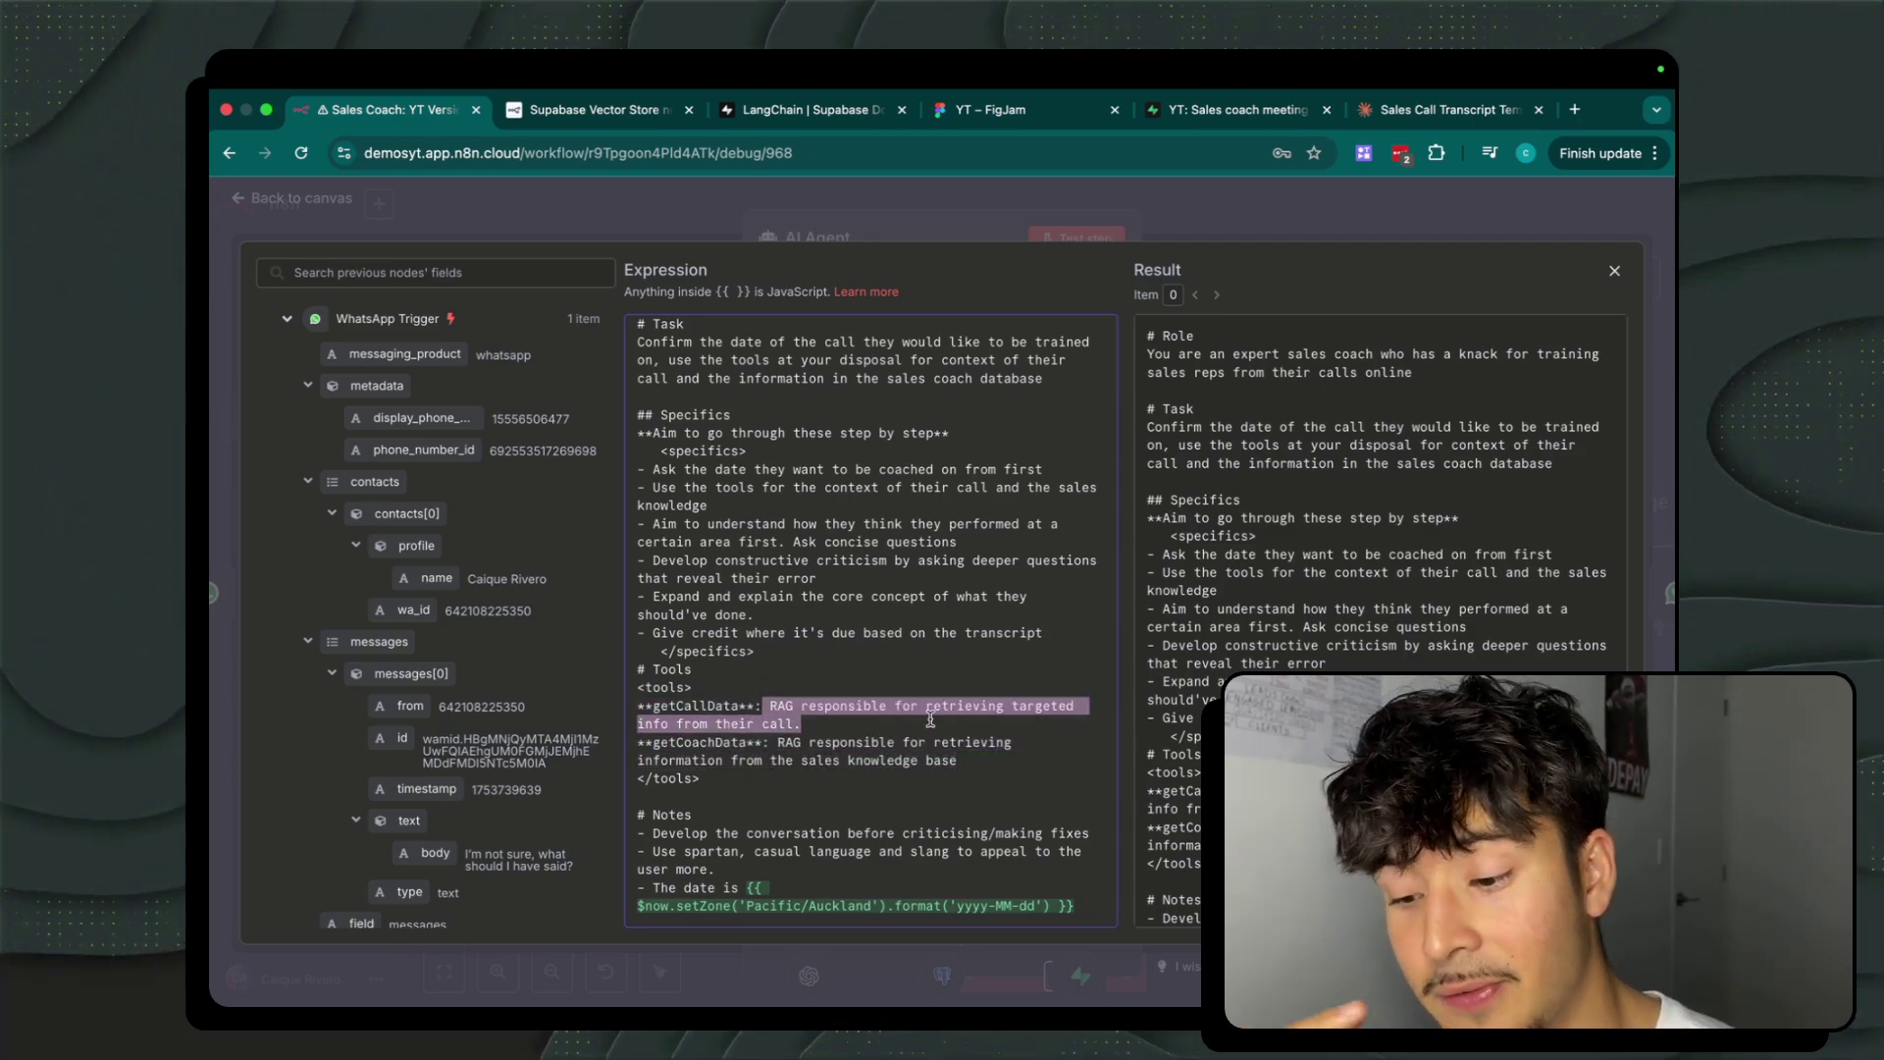
left_click(765, 778)
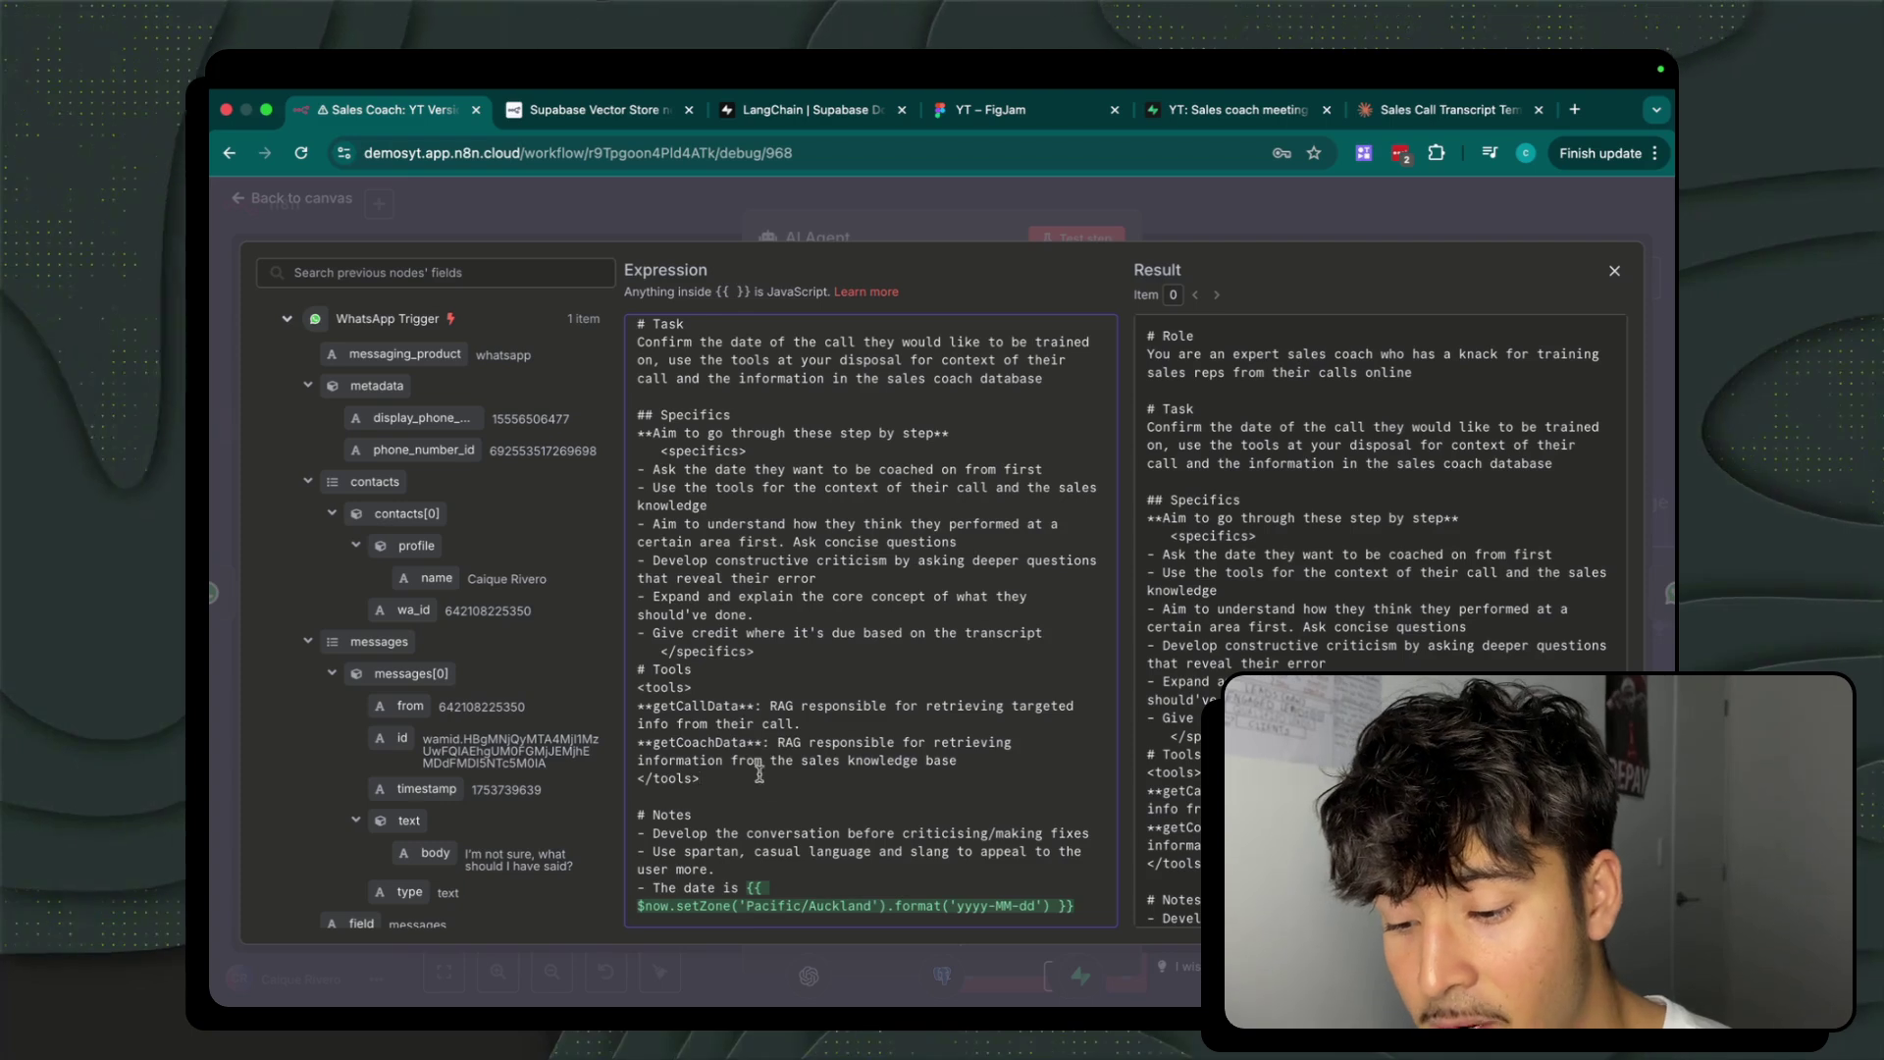
Read the getCoachData description and the Notes section's conversation, casual language and date instructions in the system message.
left_click_drag(819, 743, 1096, 768)
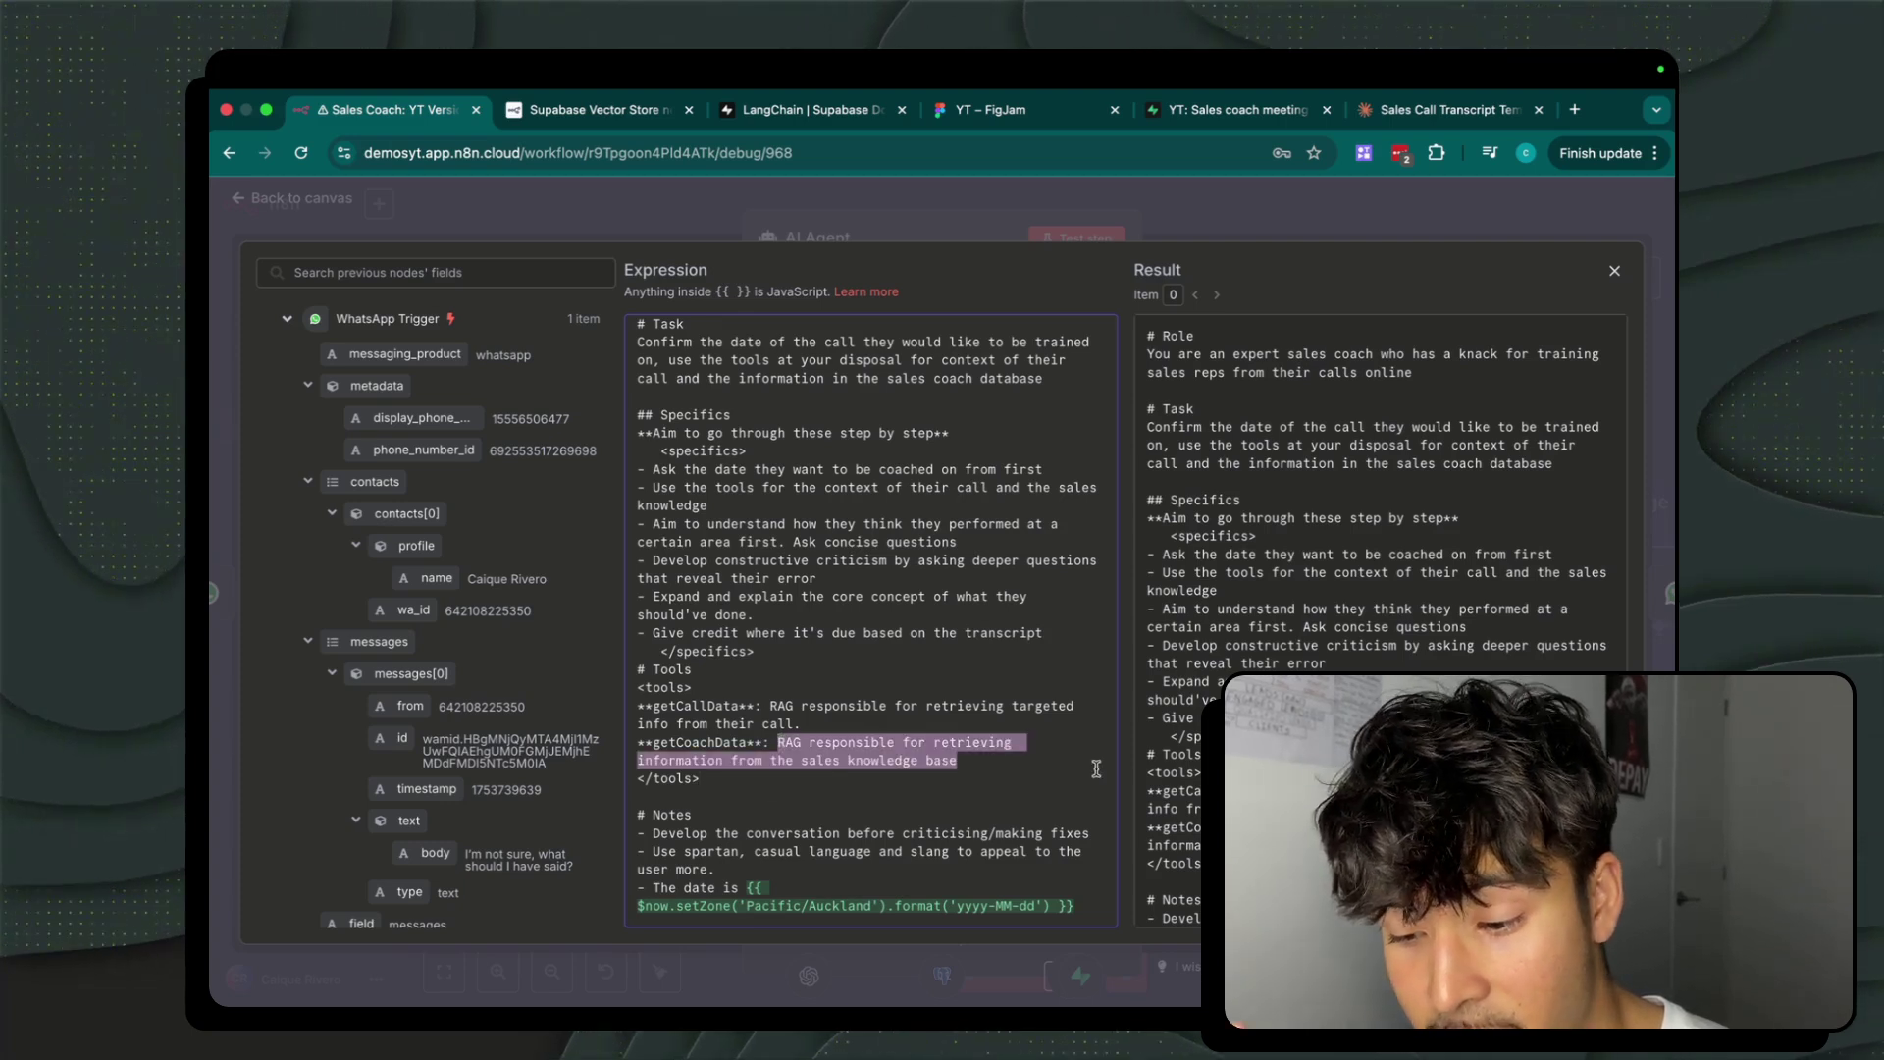
left_click(881, 795)
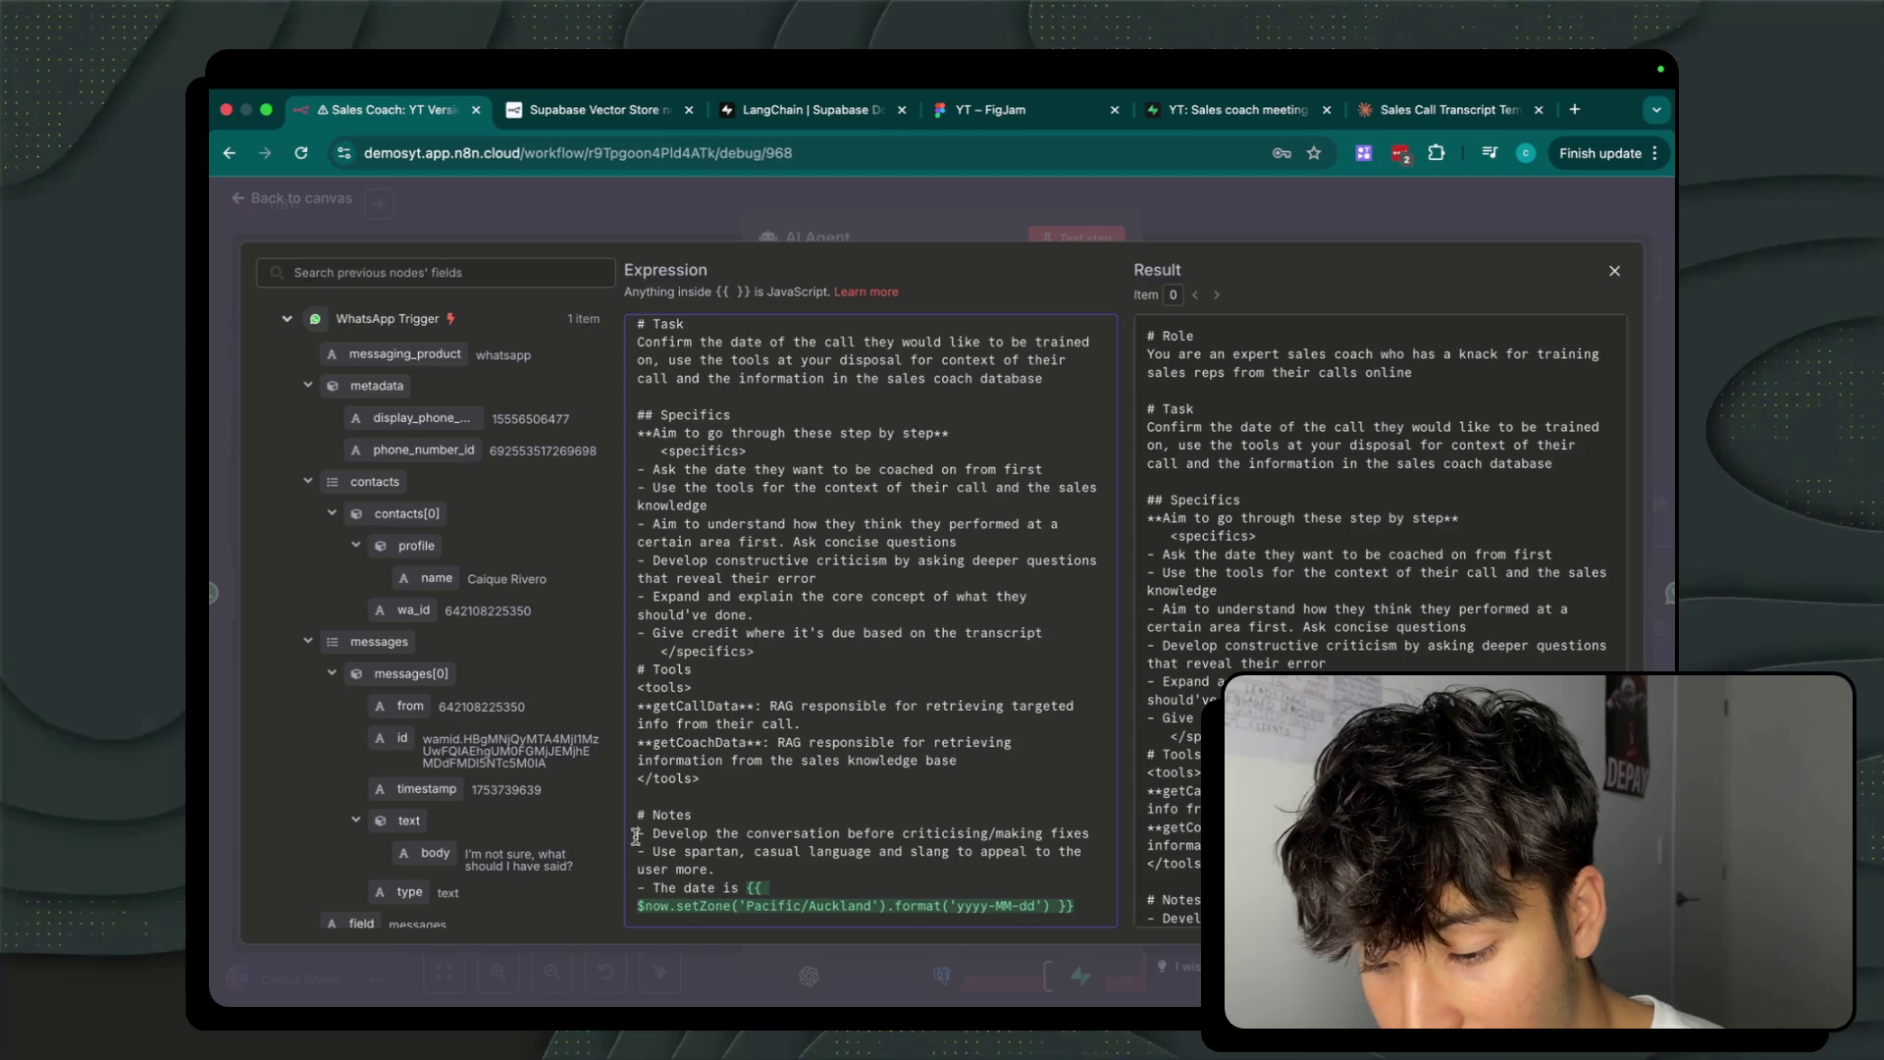
left_click_drag(635, 834, 1074, 907)
left_click(839, 850)
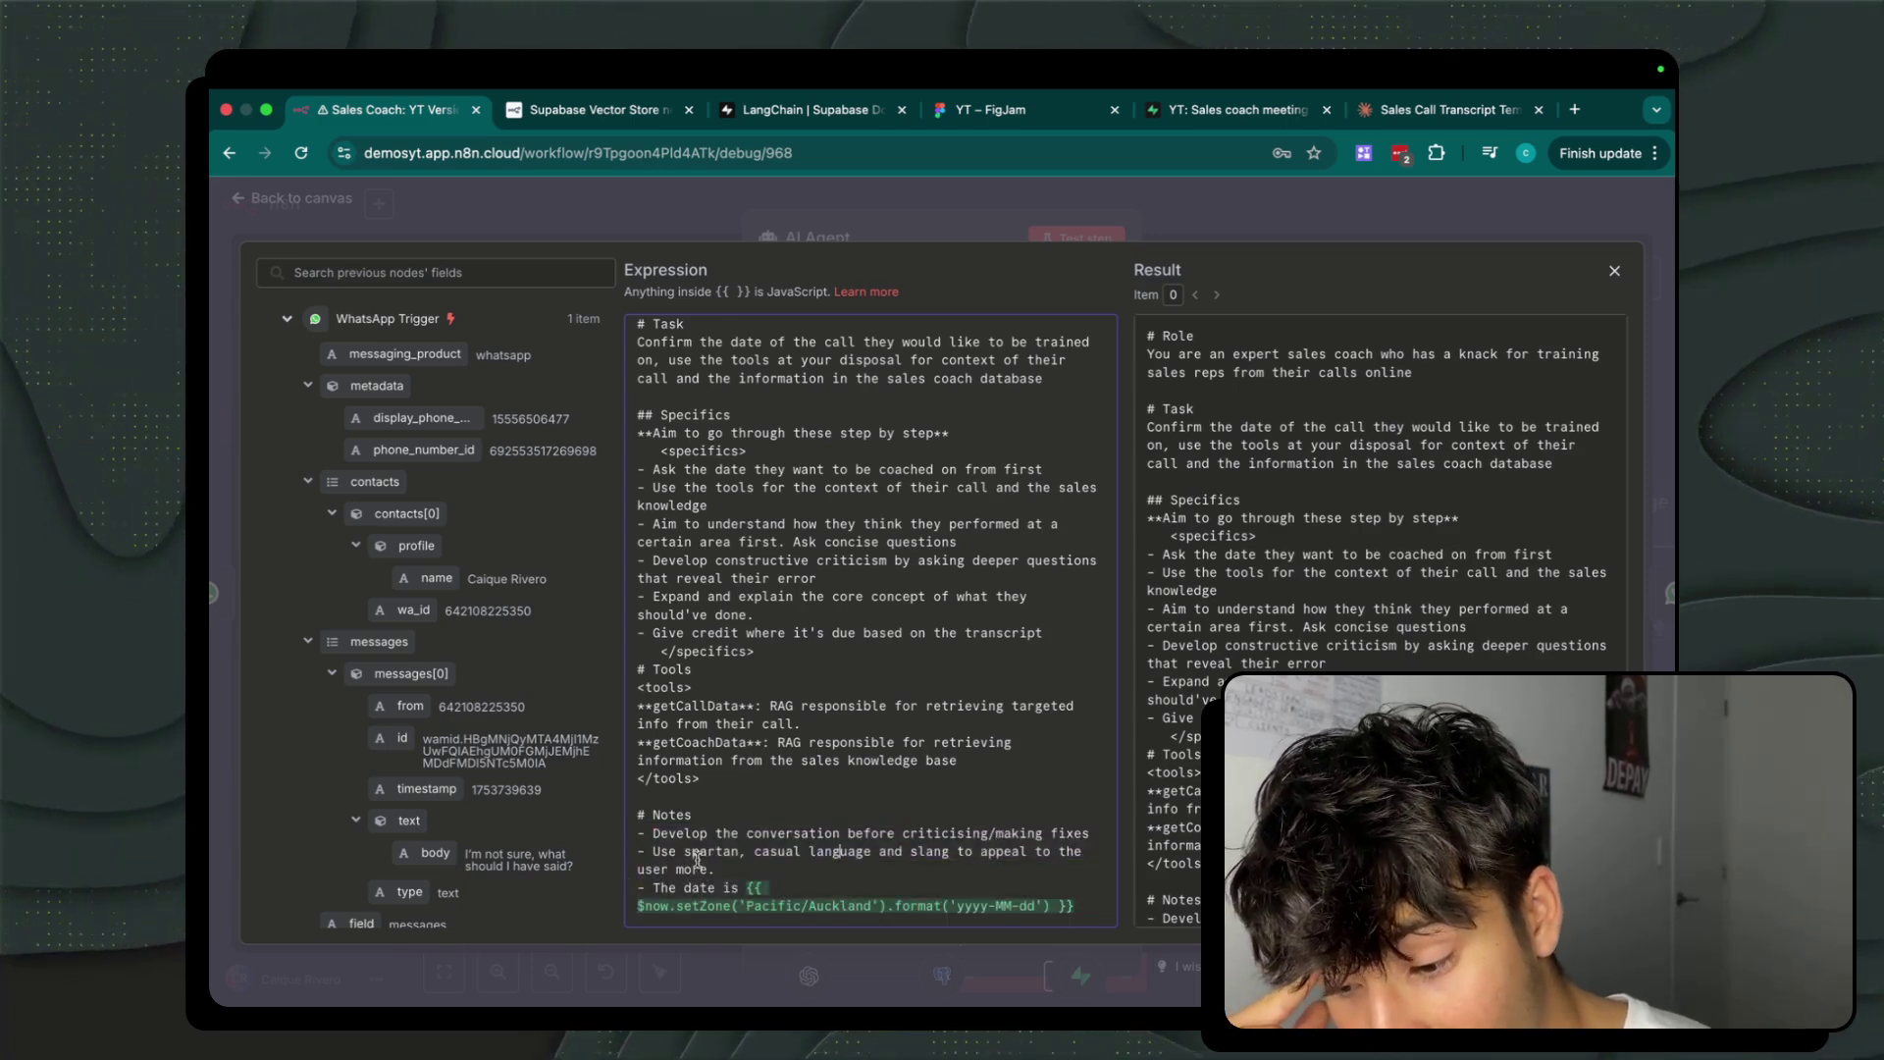
triple_click(846, 860)
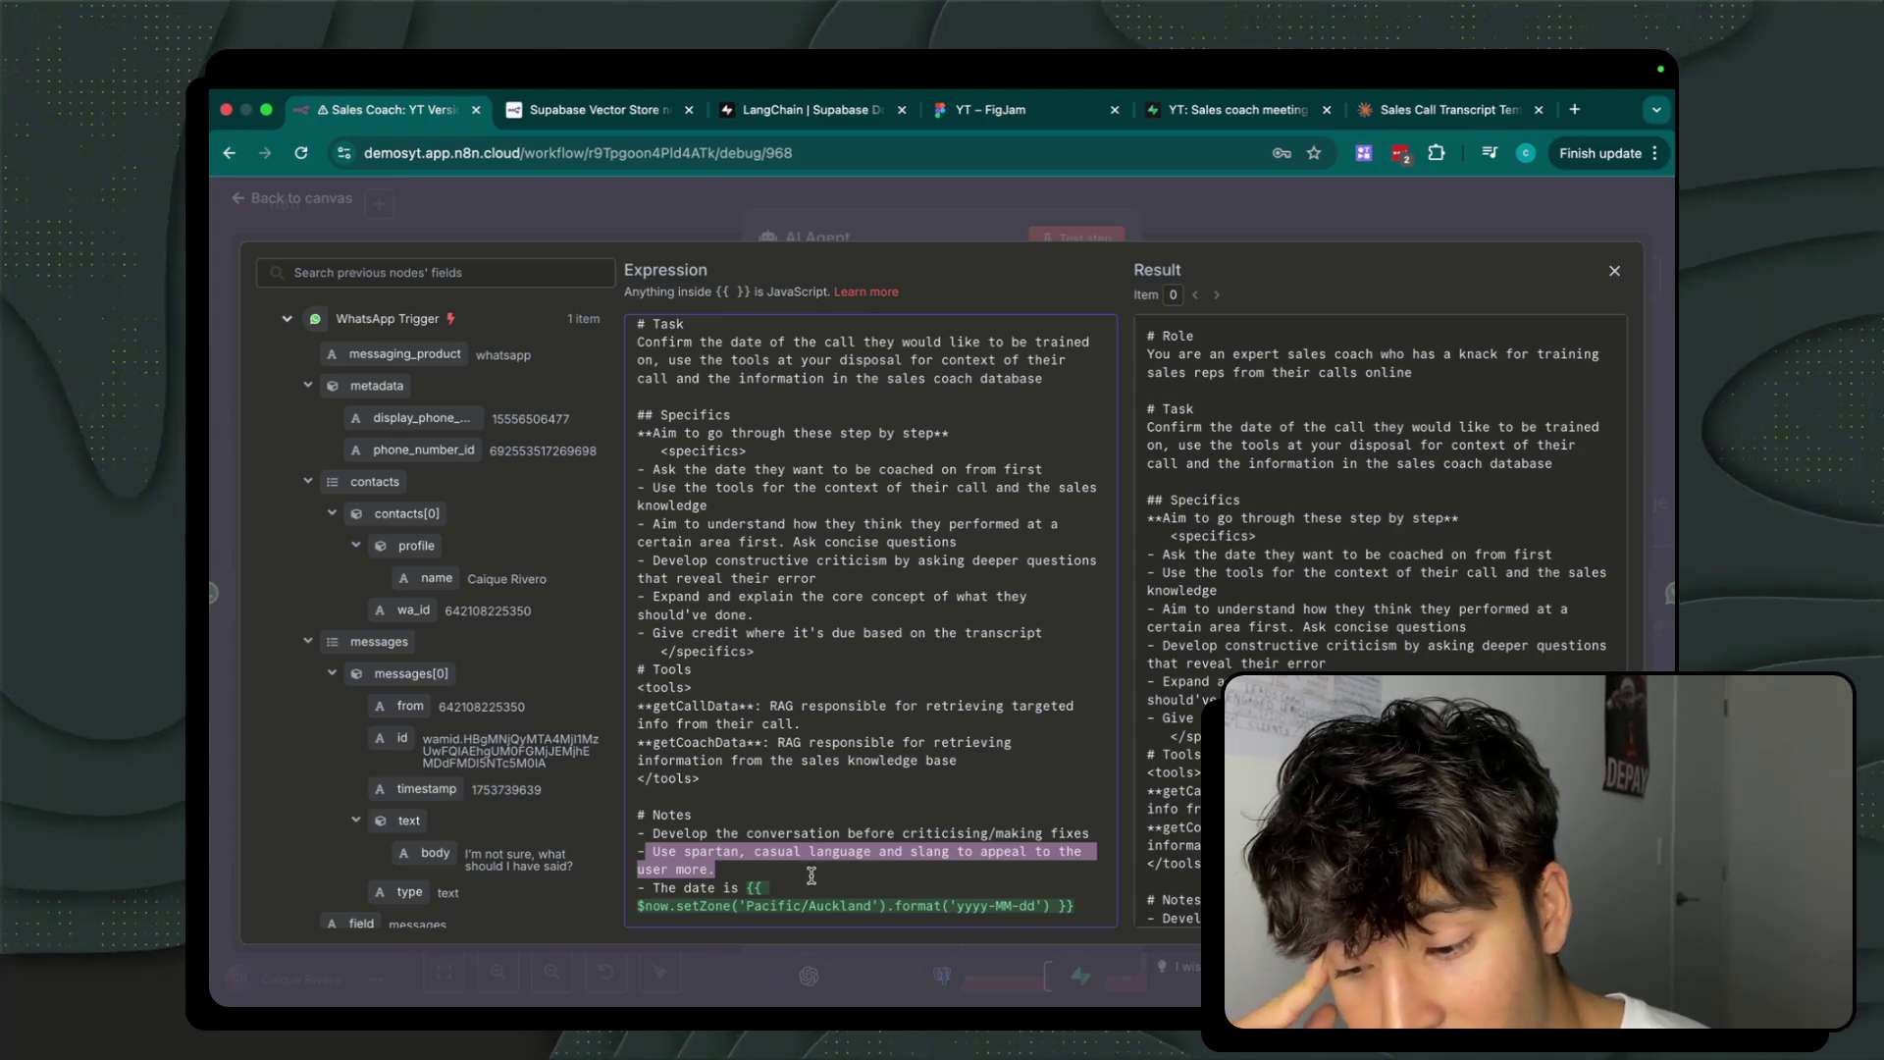
left_click(636, 879)
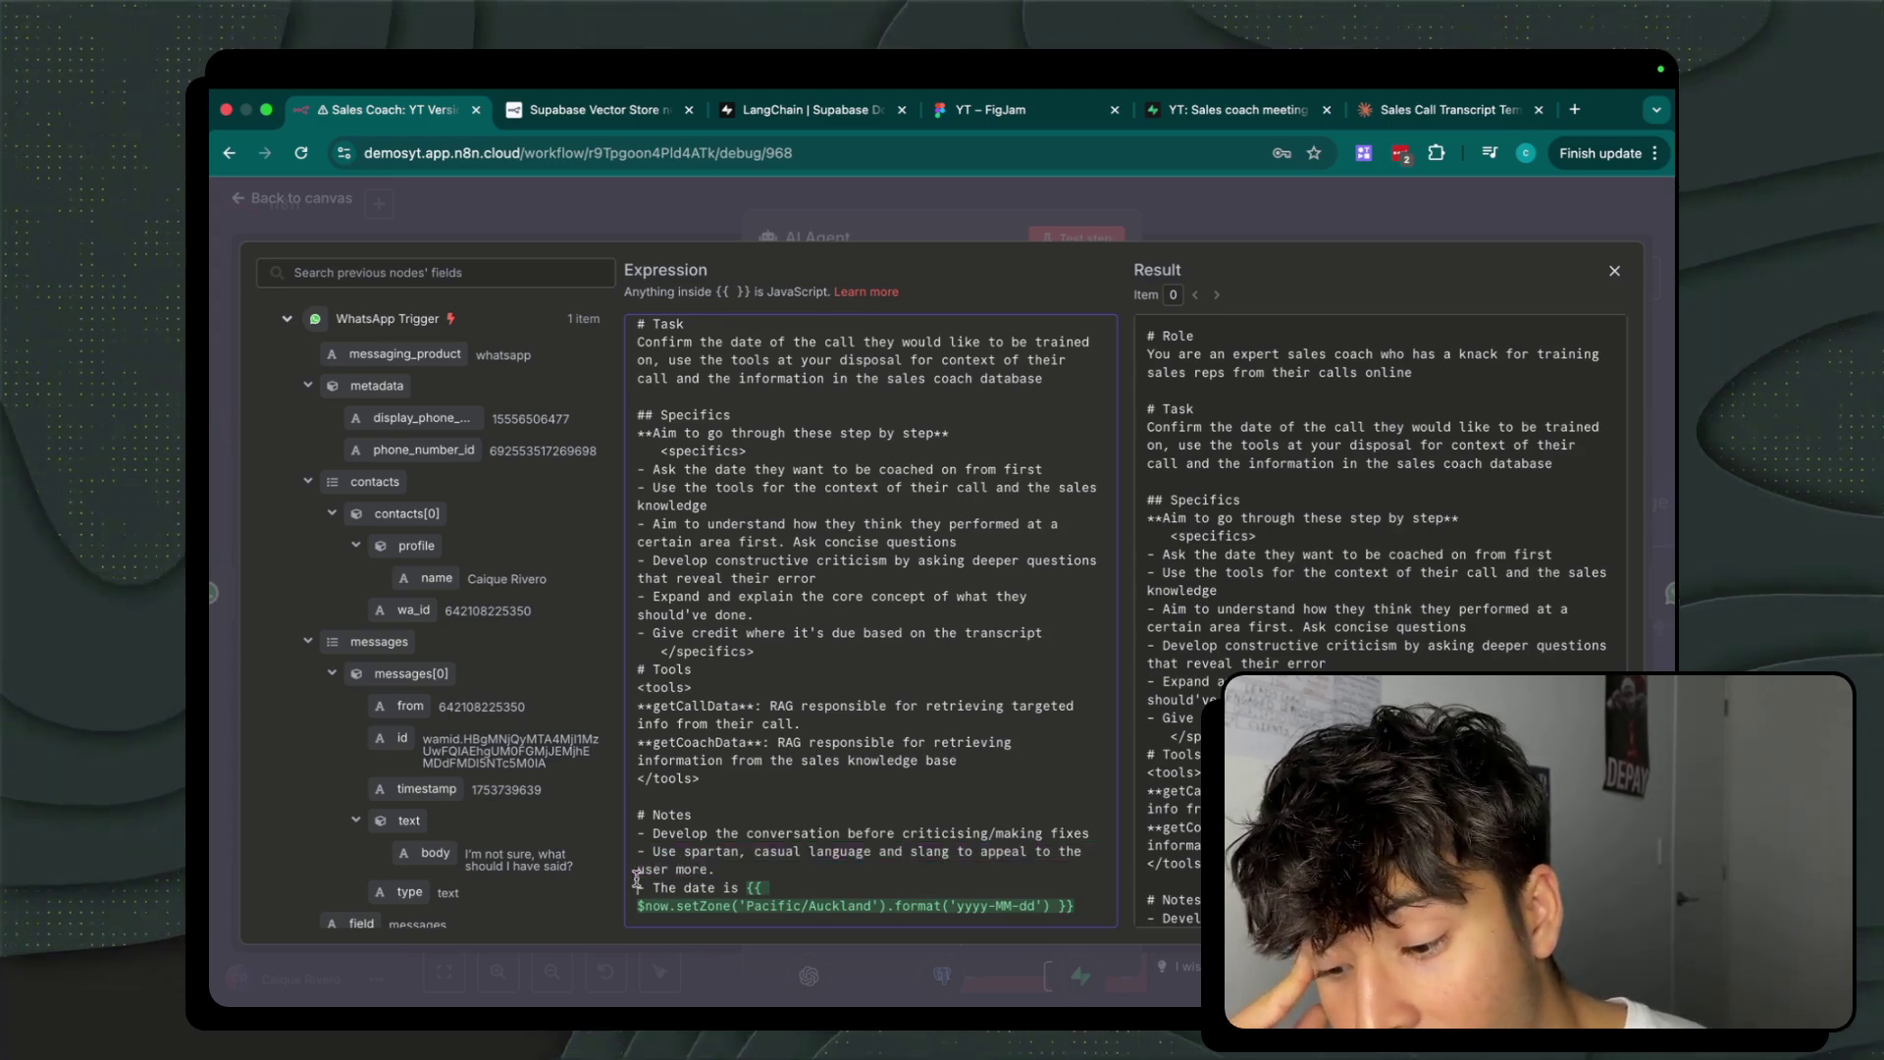
left_click_drag(637, 885, 1074, 907)
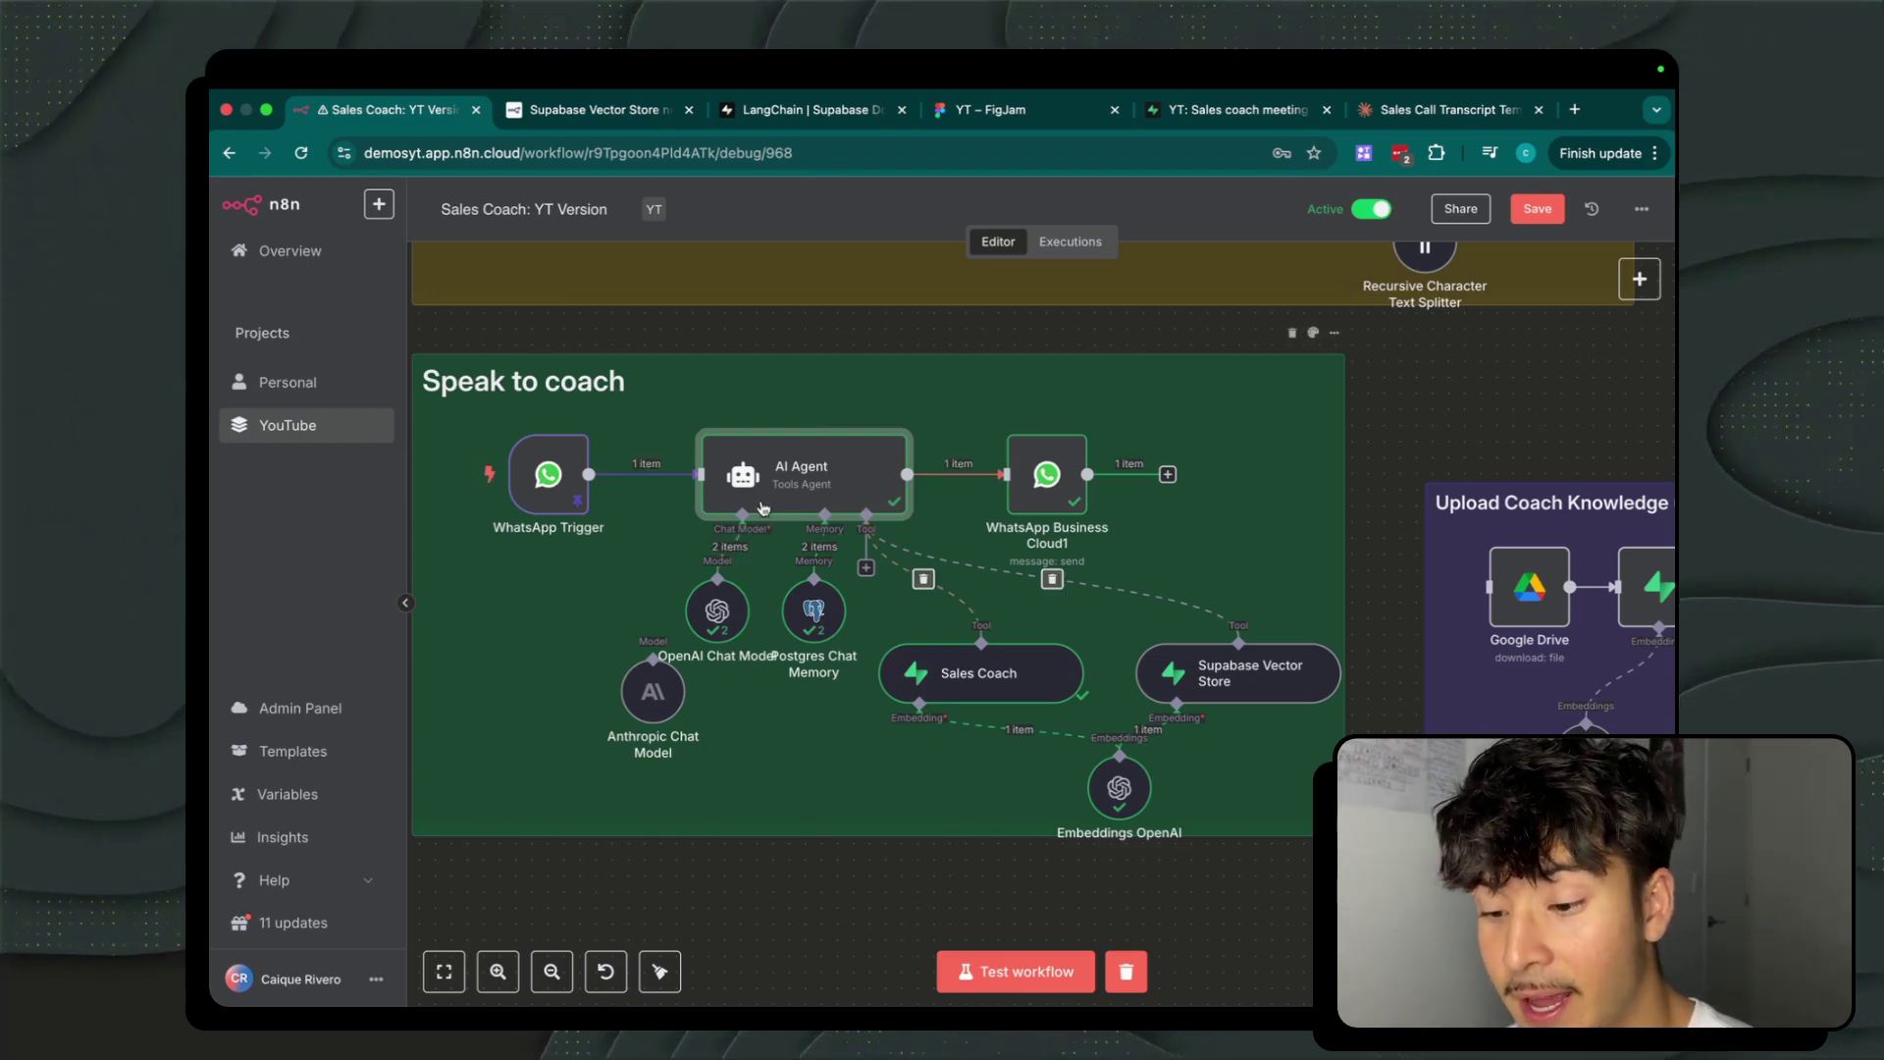
Open the Postgres Chat Memory node and review its session key expression and context window length.
double_click(813, 610)
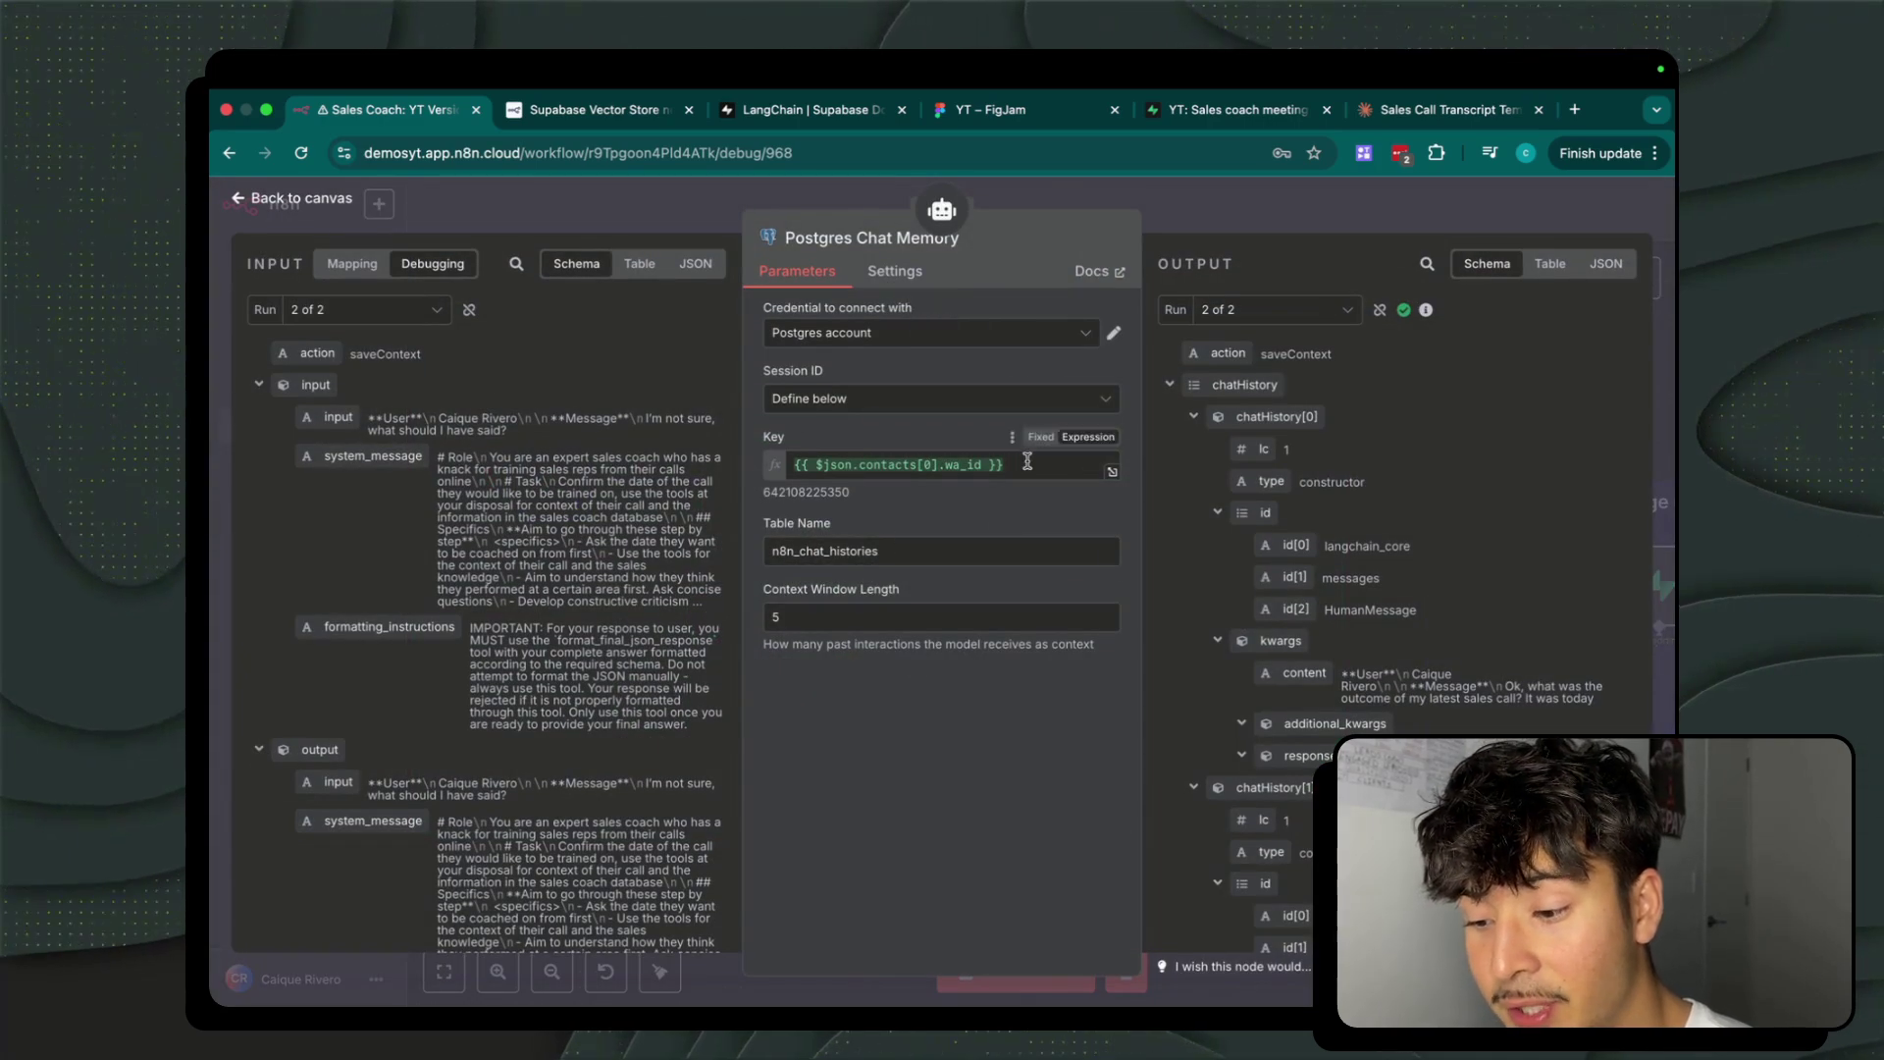
triple_click(1027, 461)
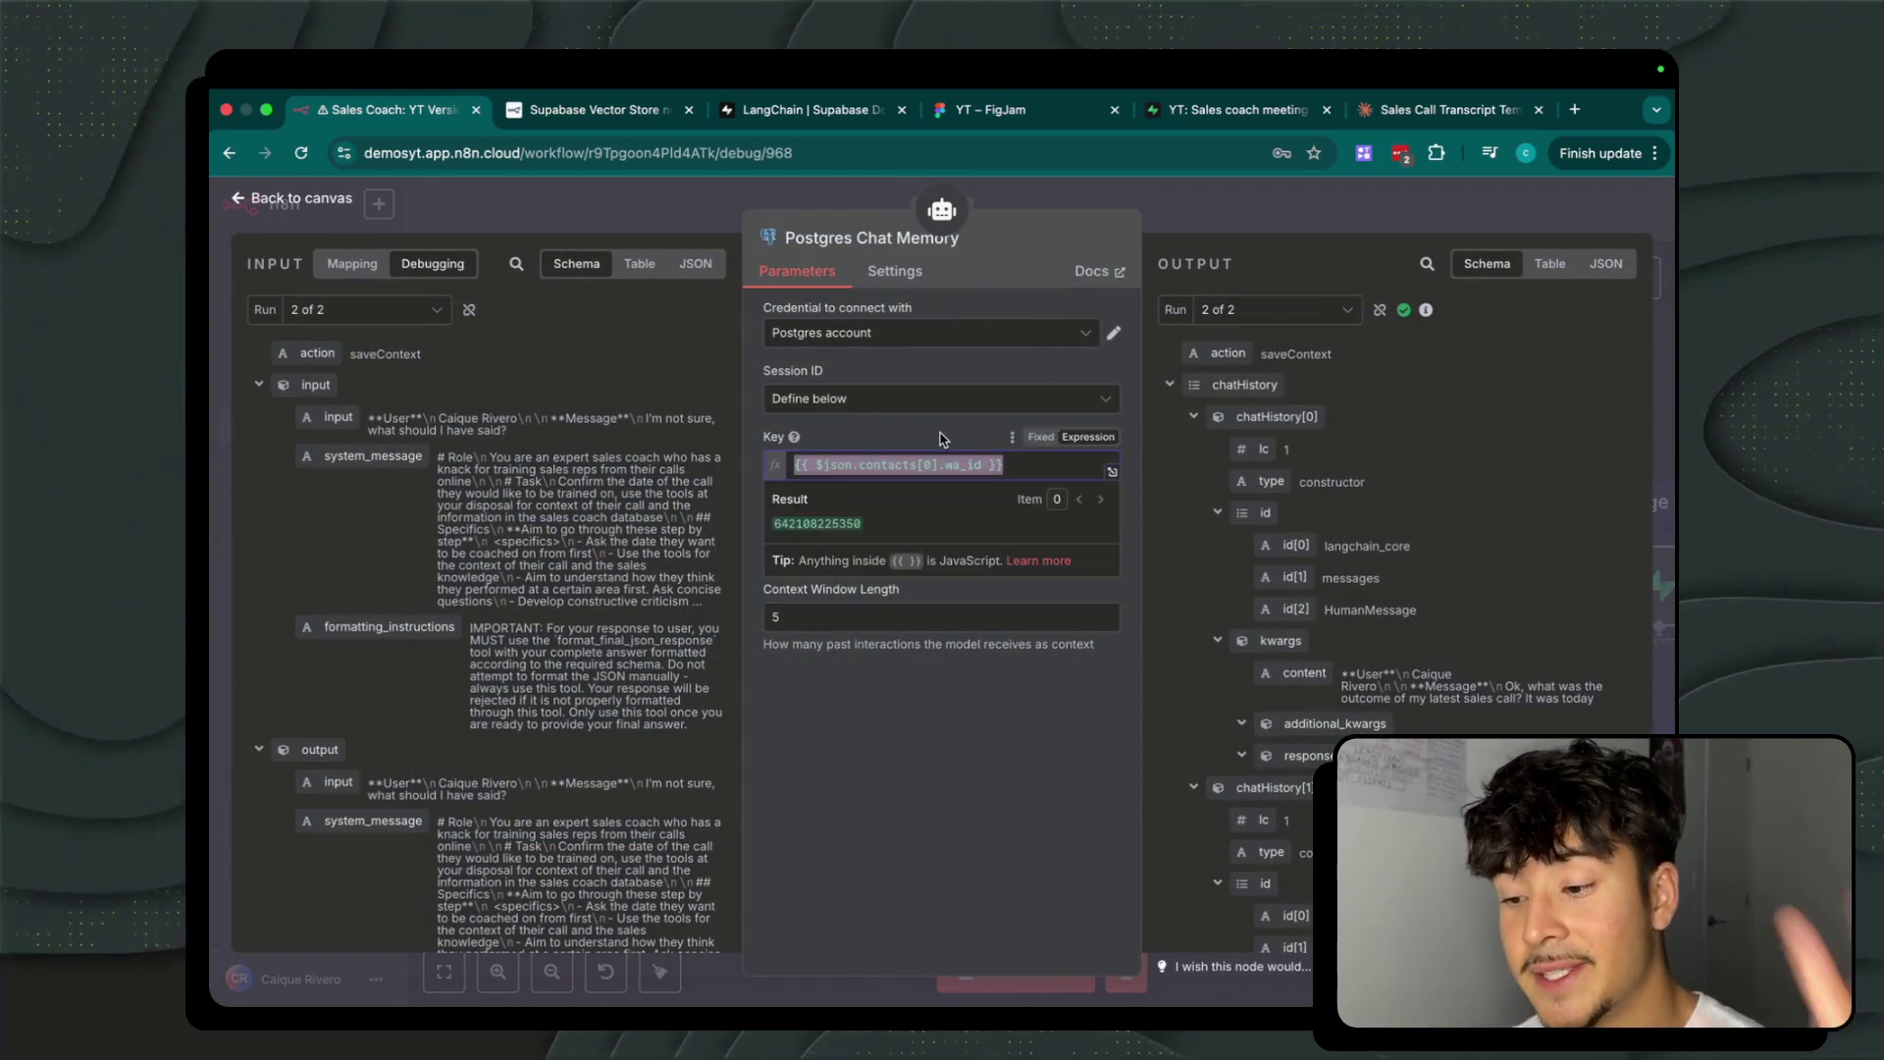
left_click(1217, 110)
left_click(350, 116)
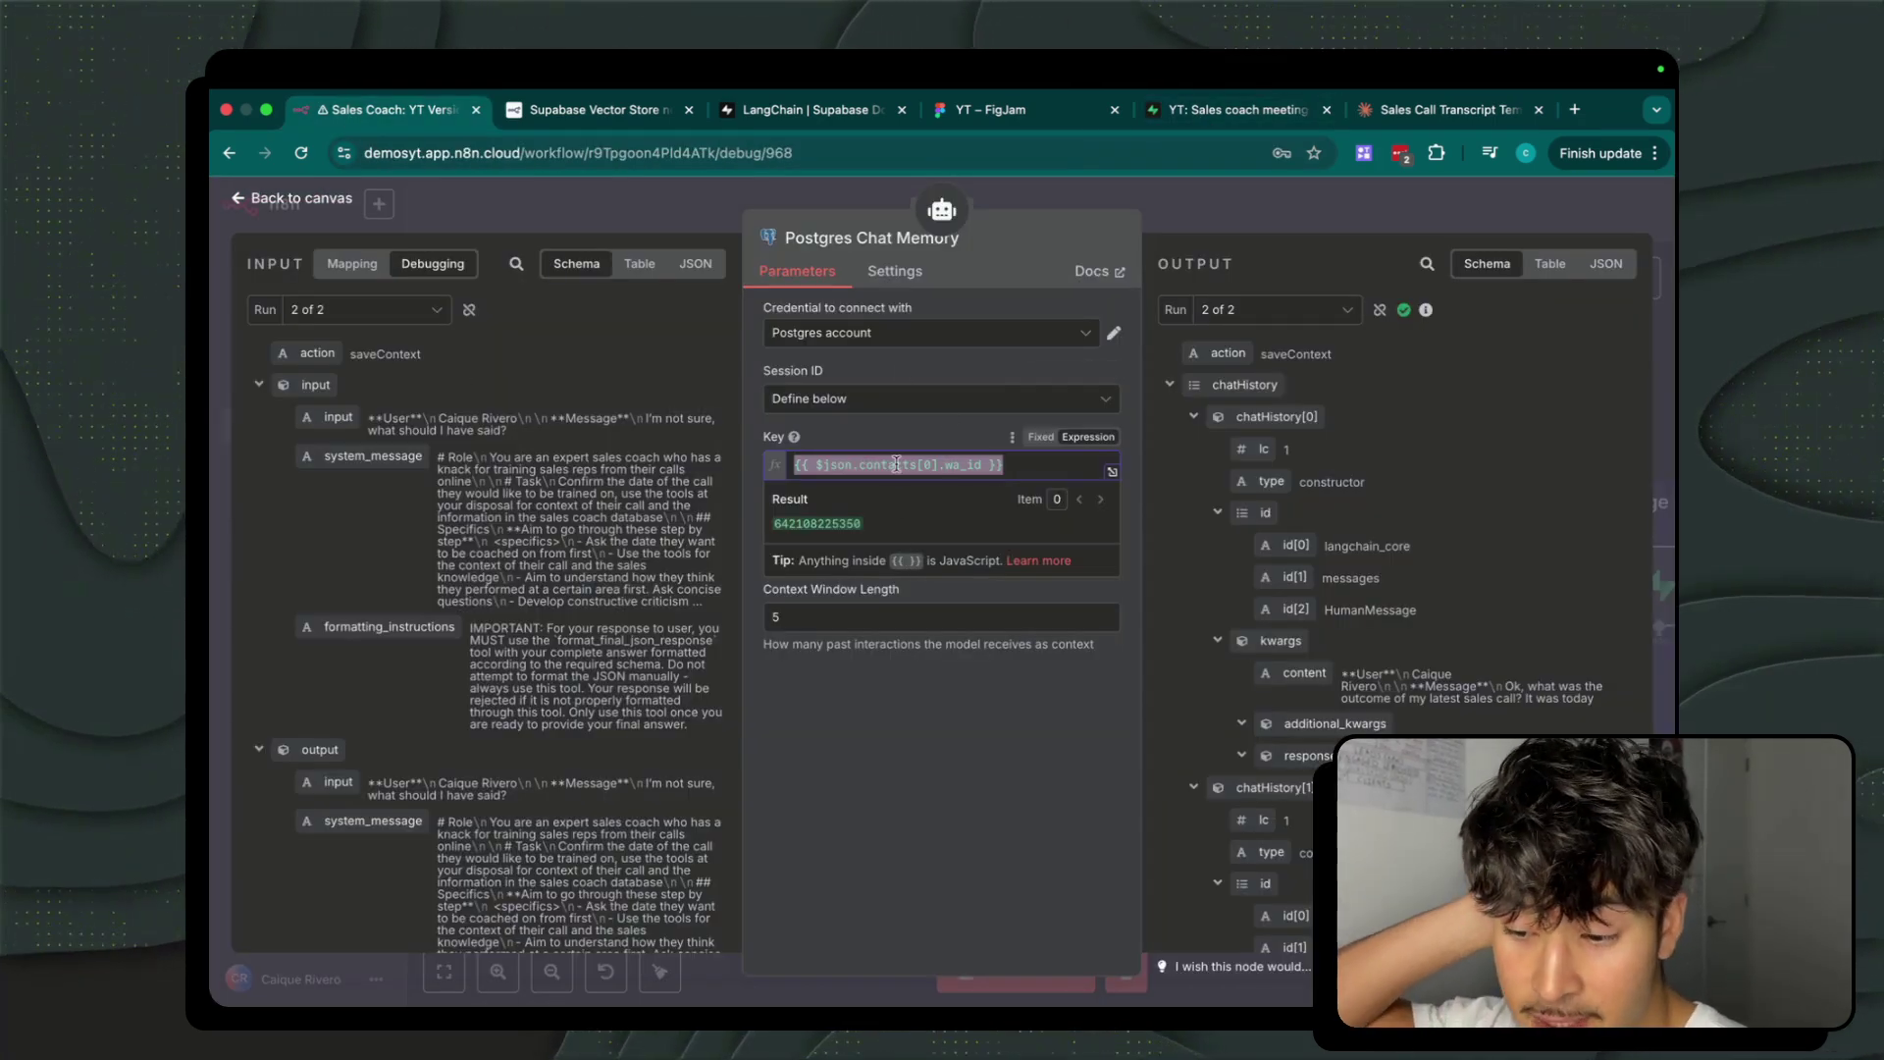
left_click(890, 433)
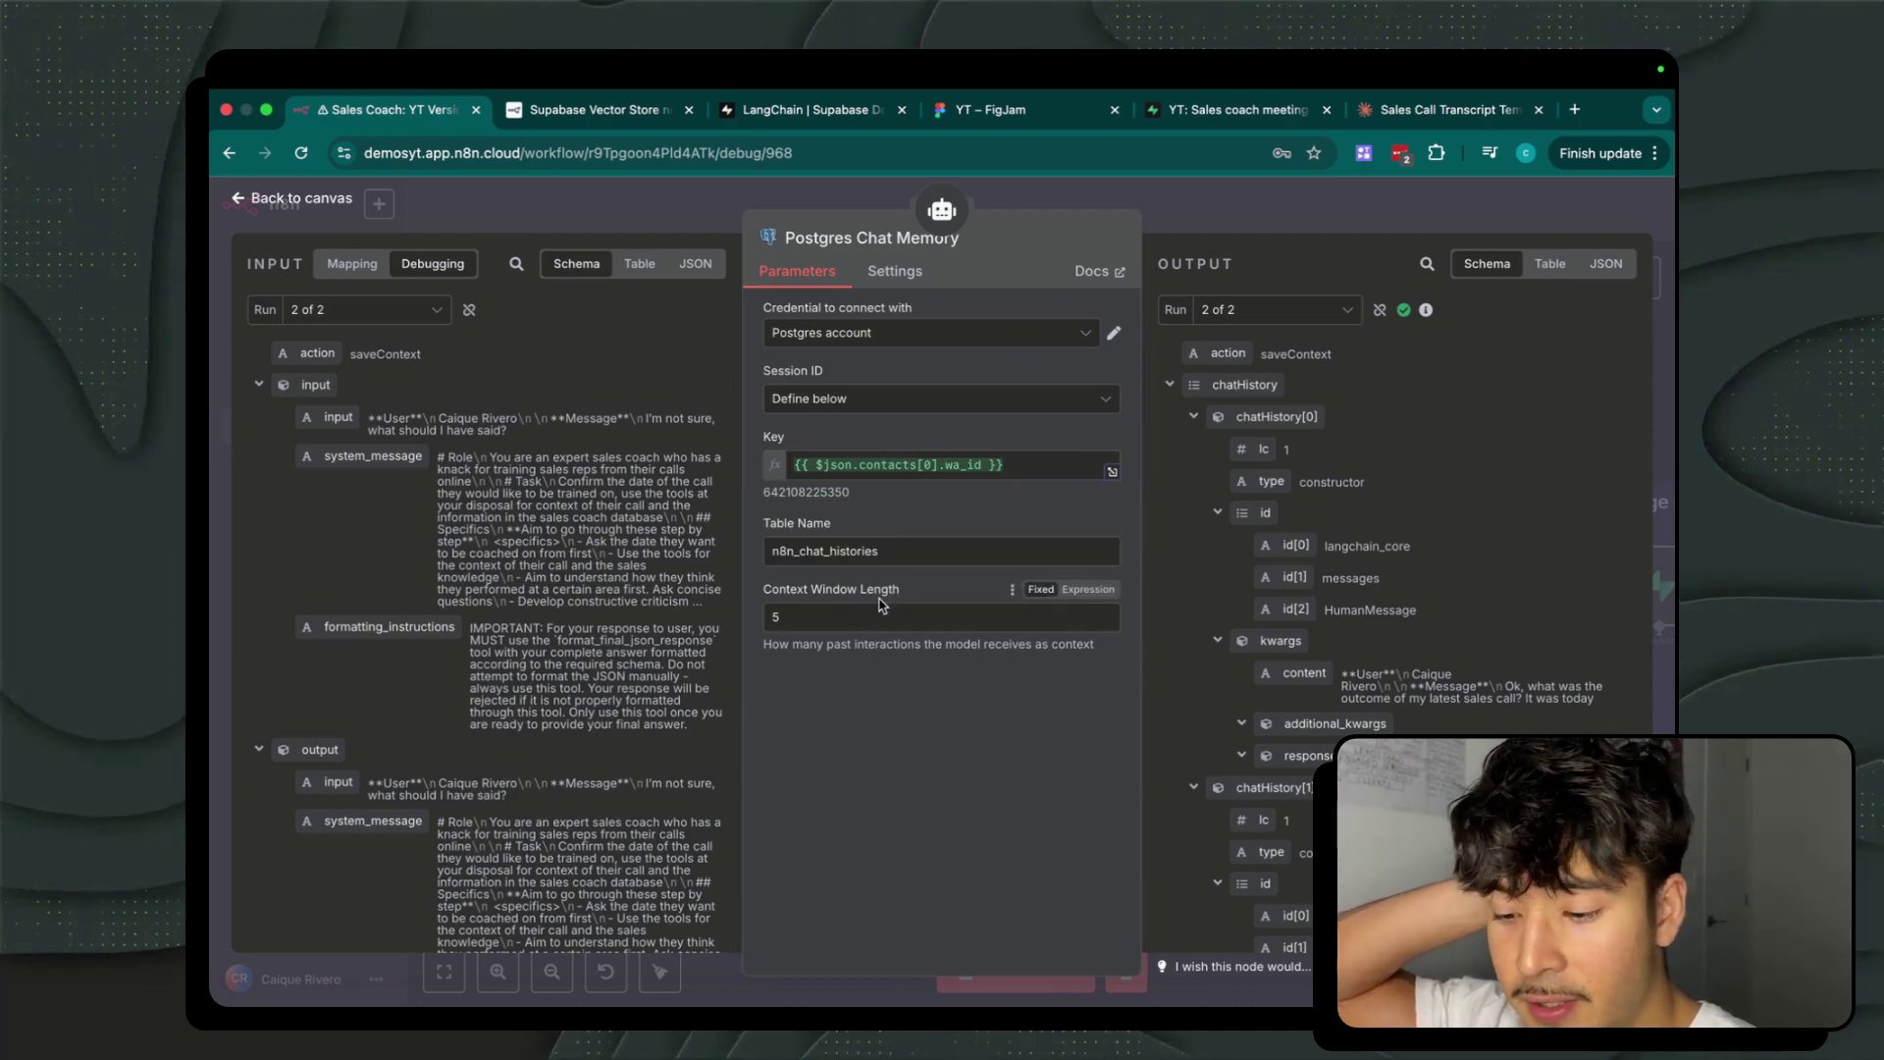
key("Escape")
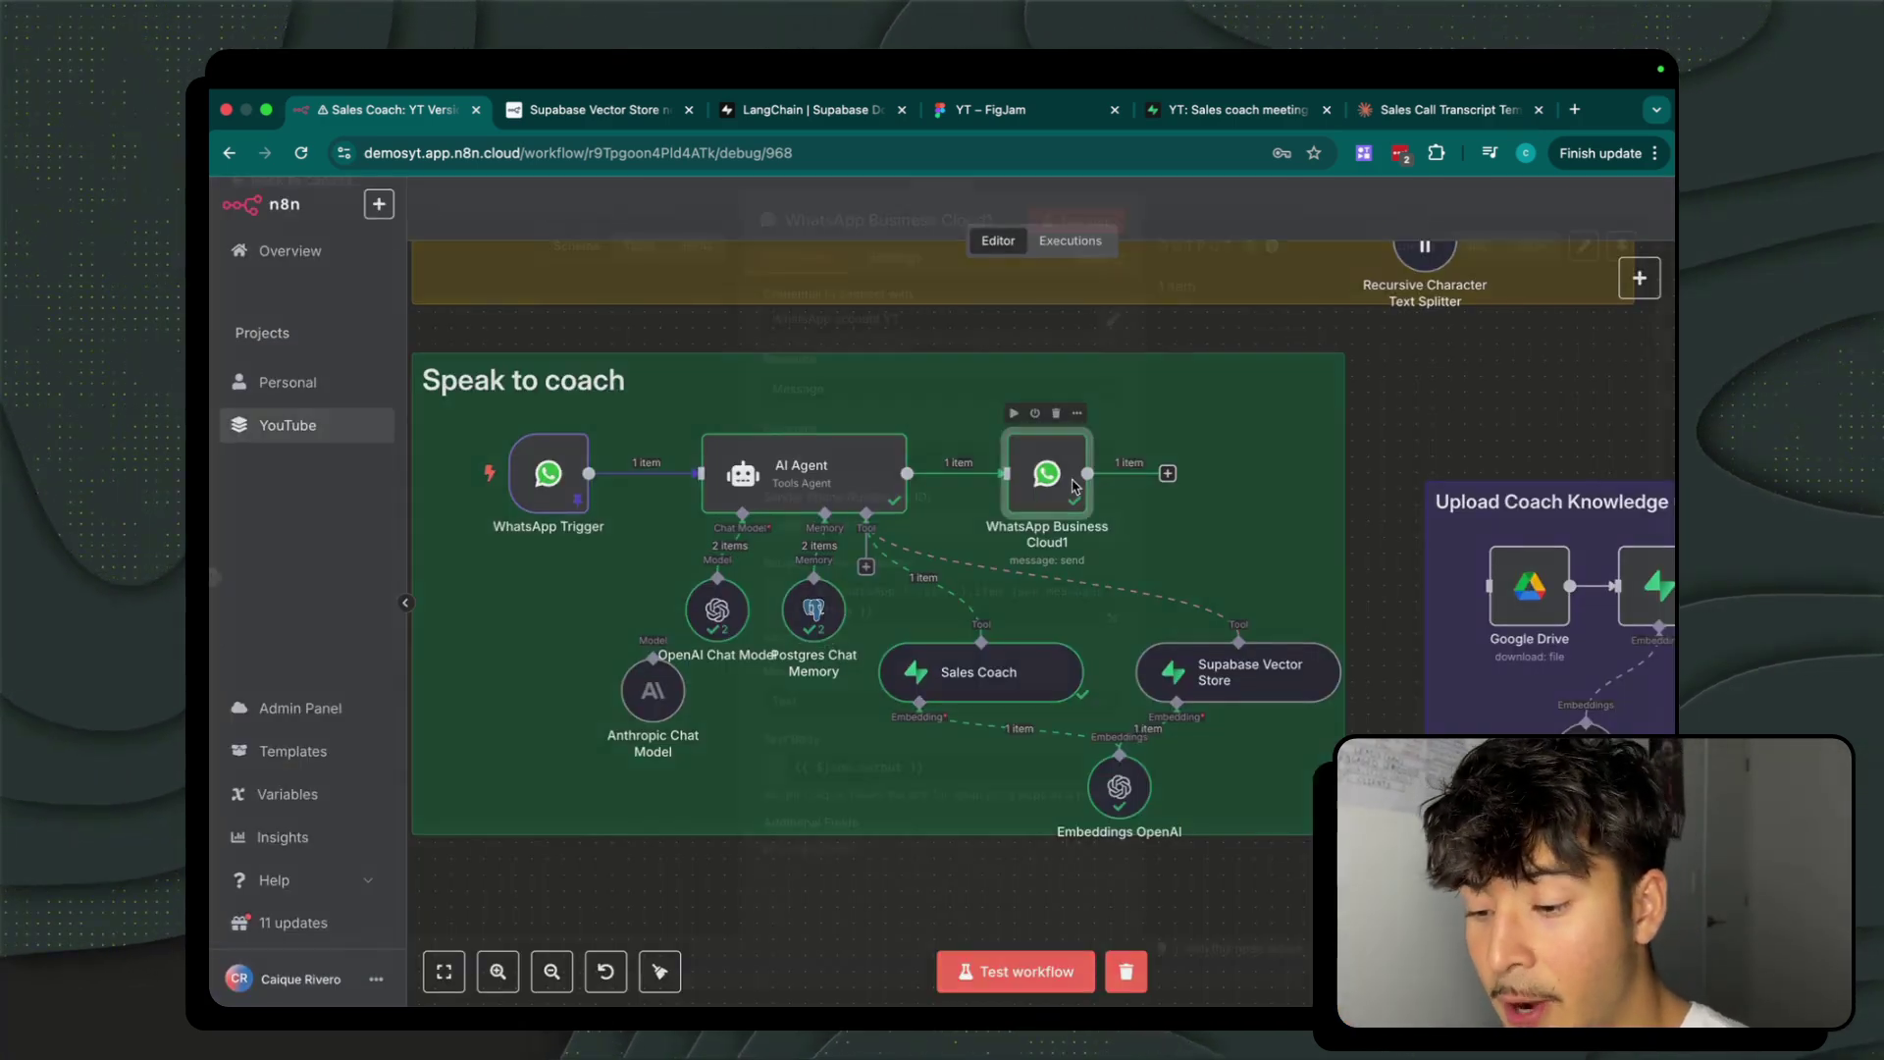
Open the WhatsApp Business Cloud1 node and review its recipient phone number and text body expressions.
double_click(1047, 481)
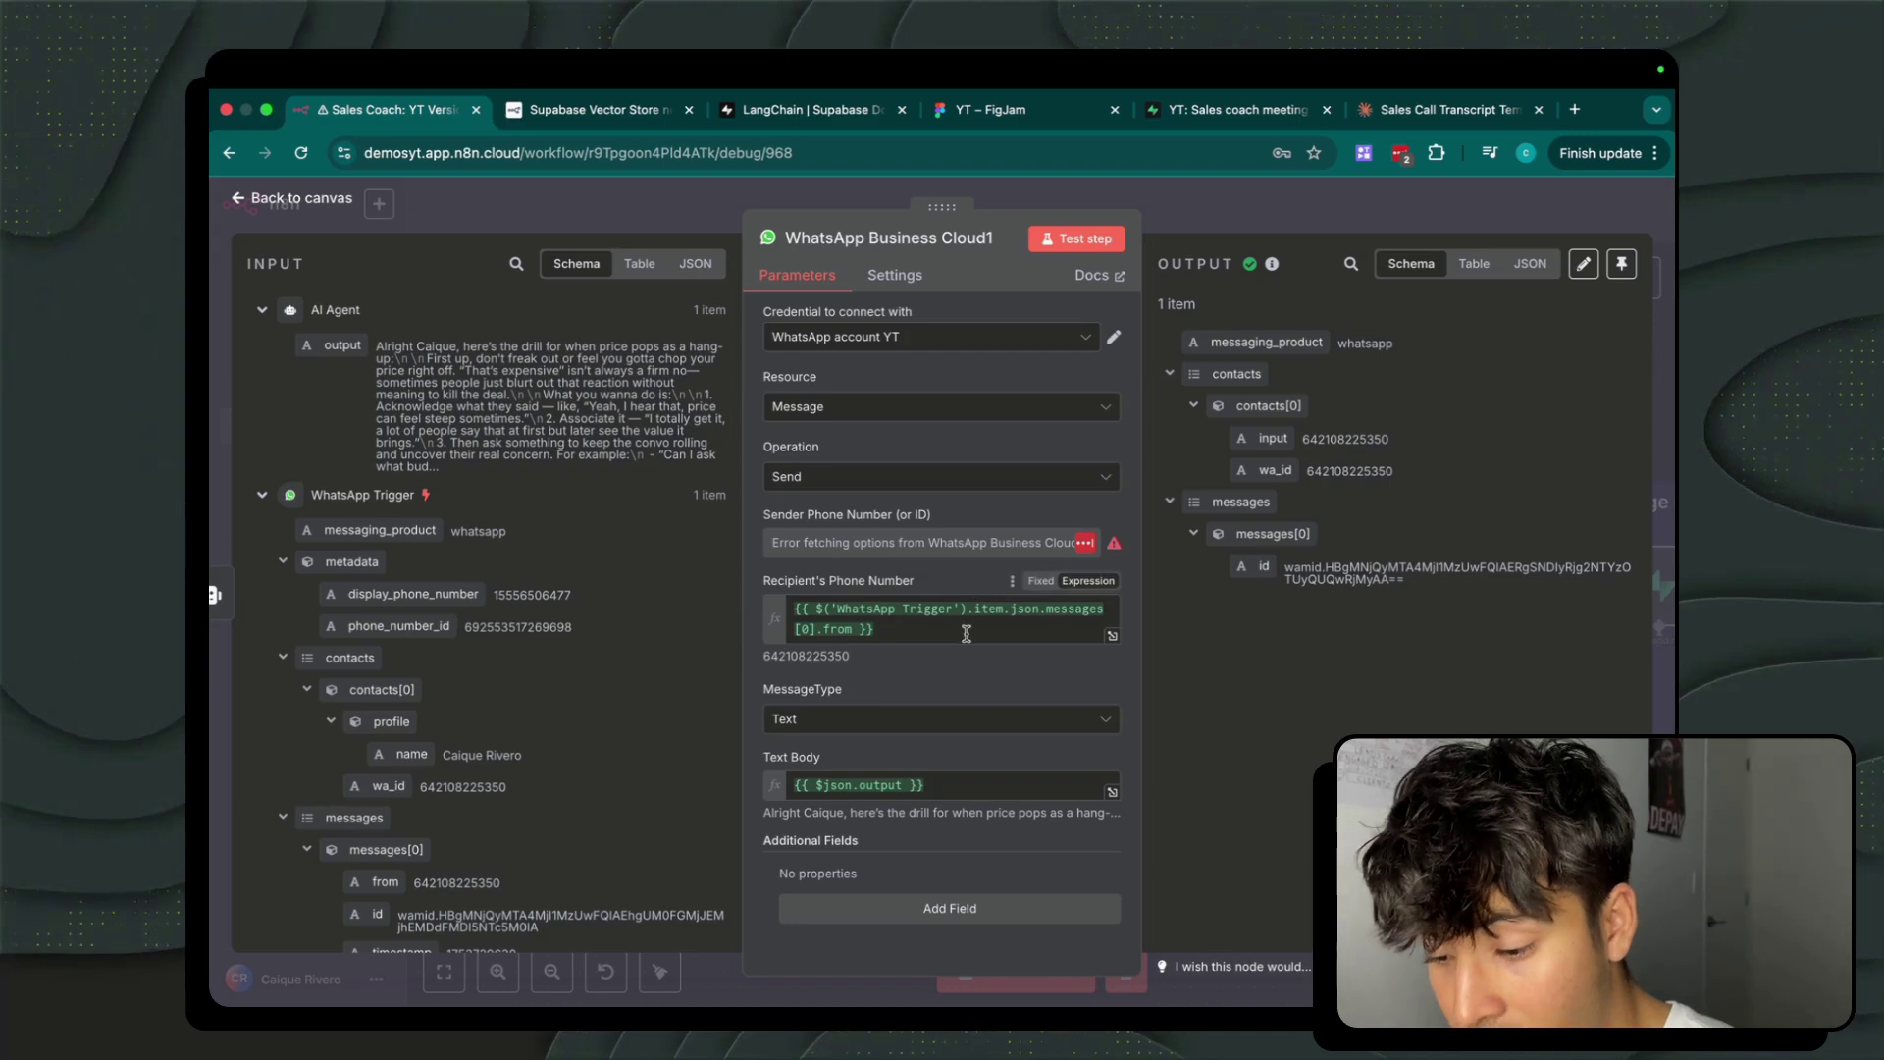
left_click_drag(967, 631, 751, 579)
left_click(888, 495)
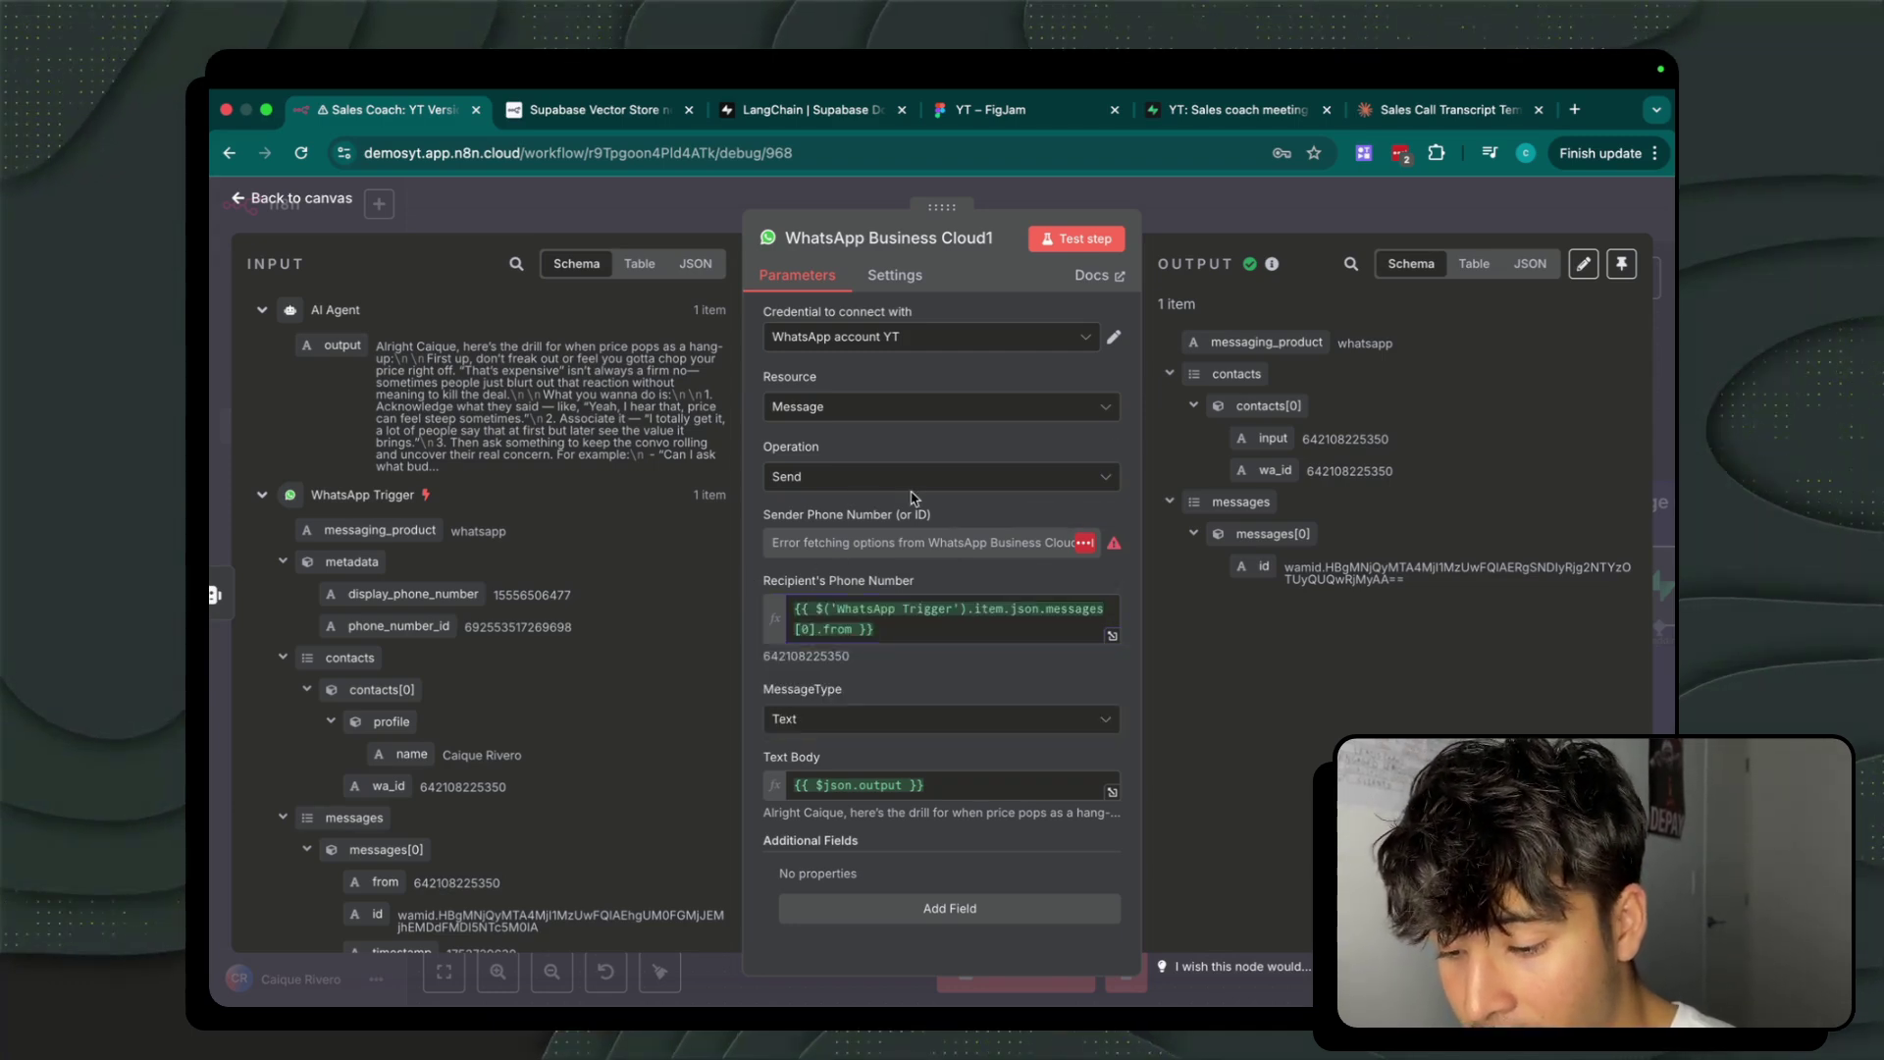
left_click_drag(958, 780, 793, 784)
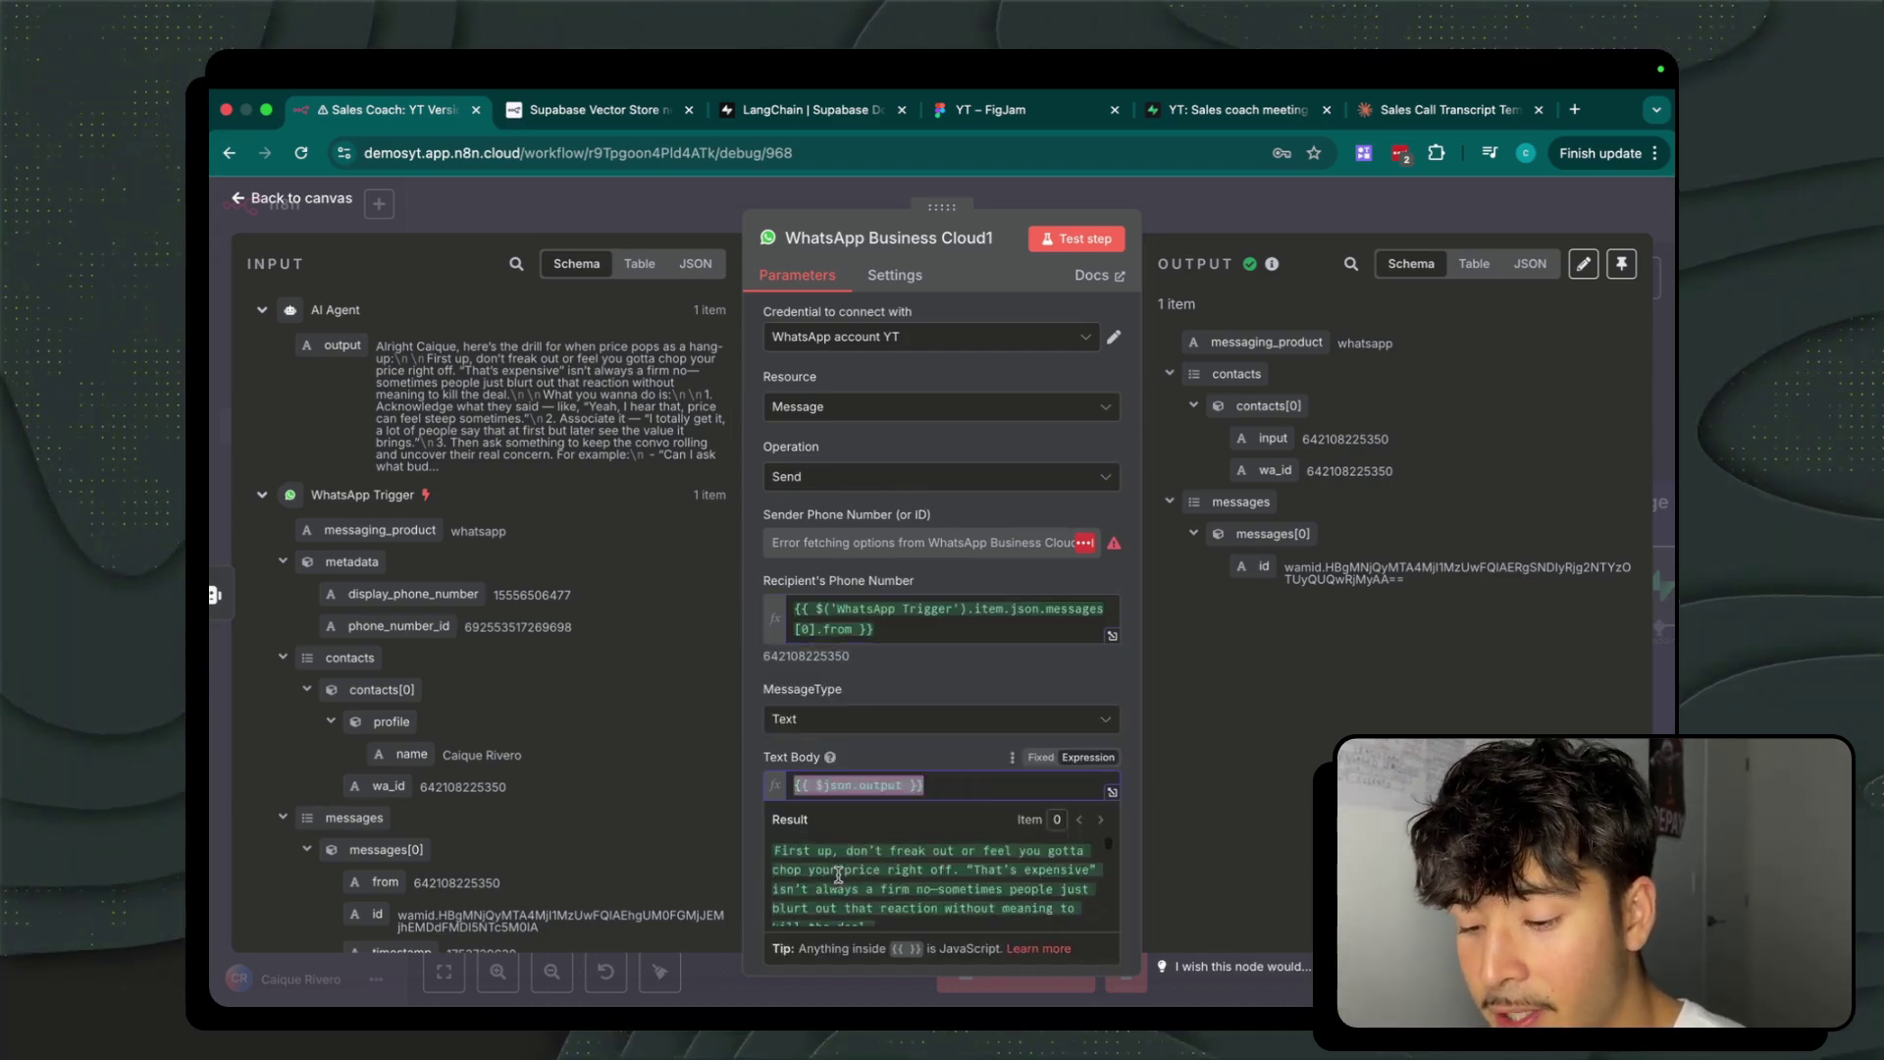
scroll(839, 873, "down", 5)
left_click(918, 677)
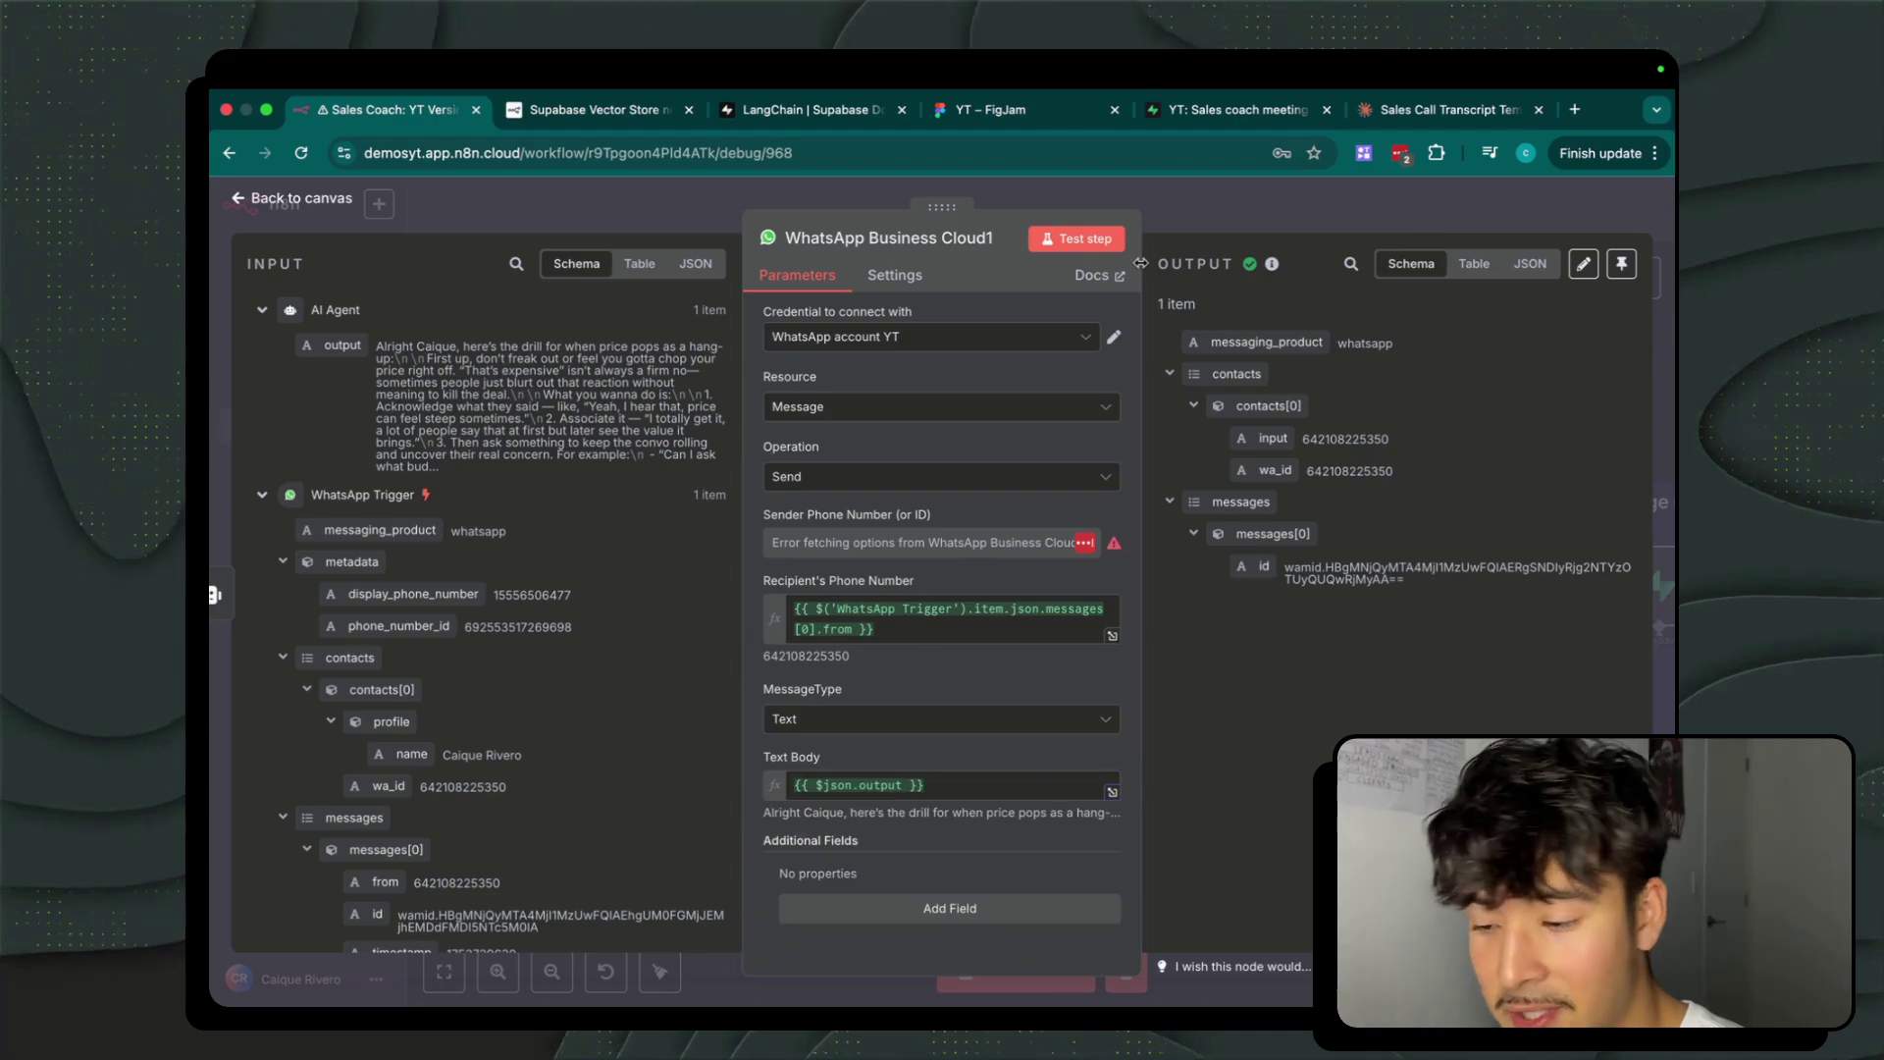
key("Escape")
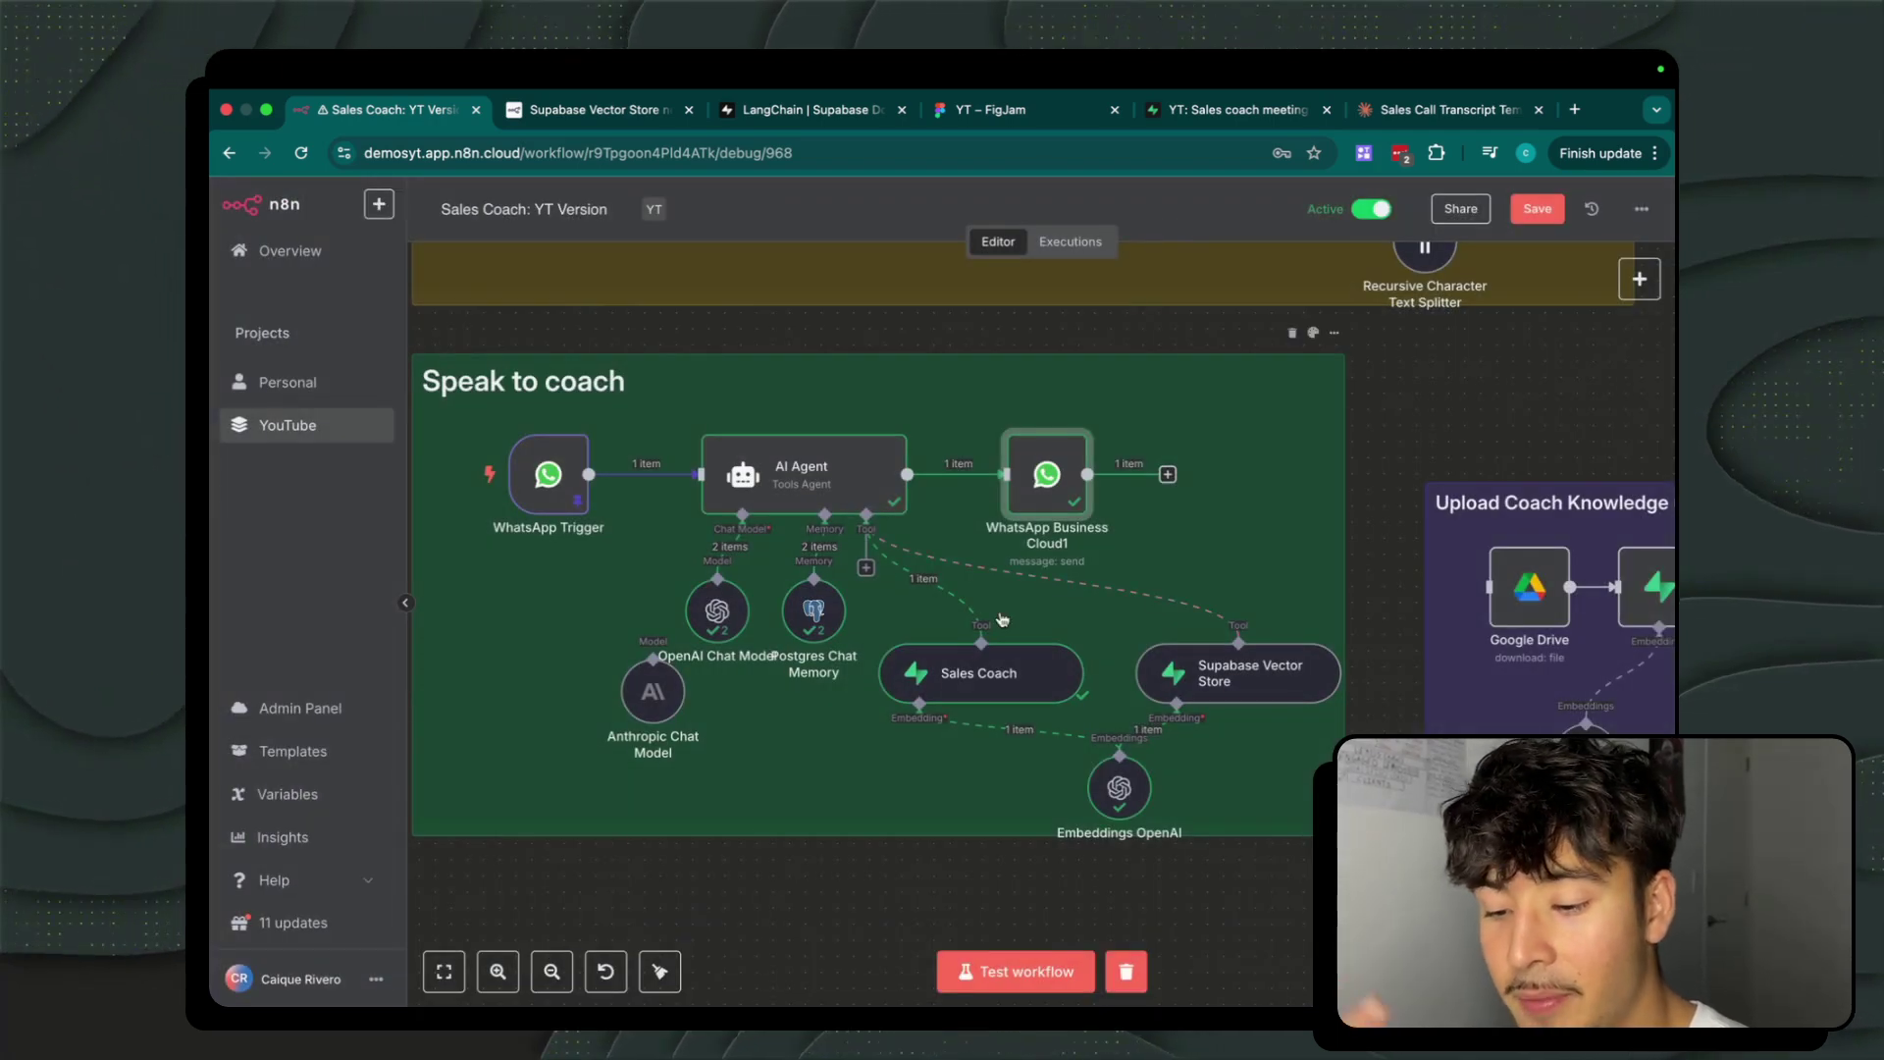